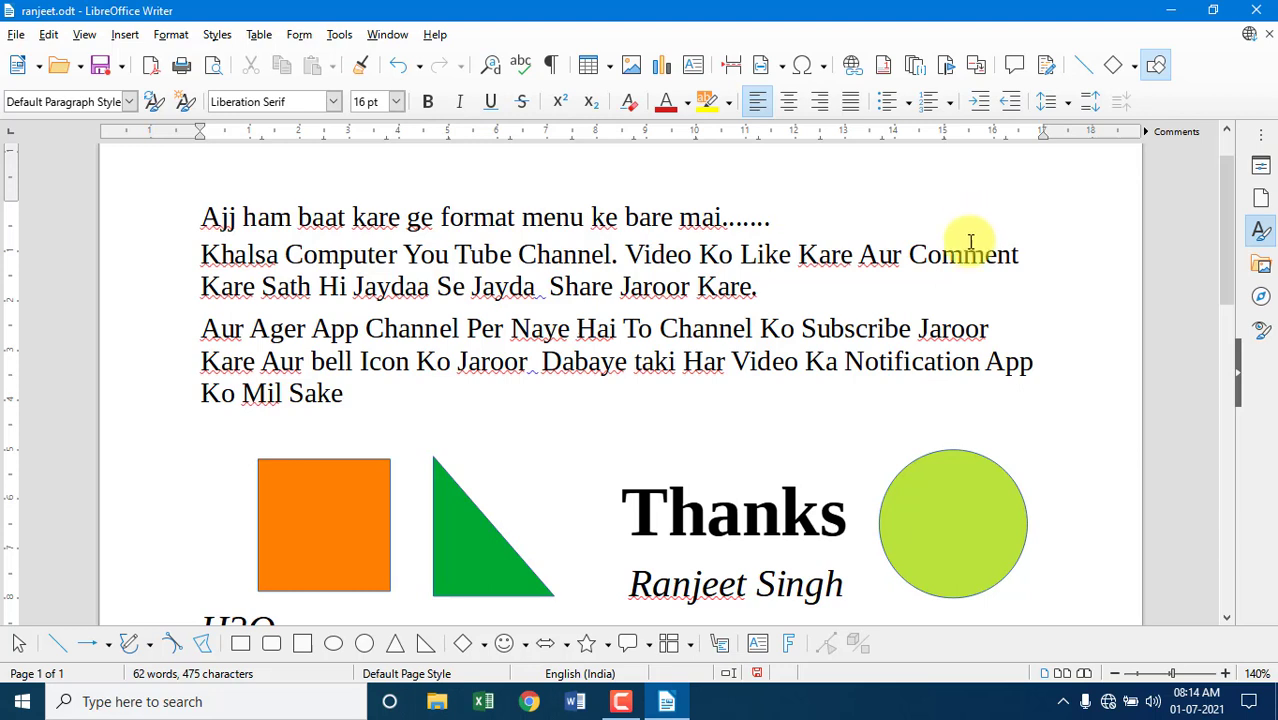
Select the opening line 'Ajj ham baat kare ge format menu ke bare mai' and make it bold
{"action": "left_click_drag", "start_coordinate": [790, 217], "coordinate": [188, 232]}
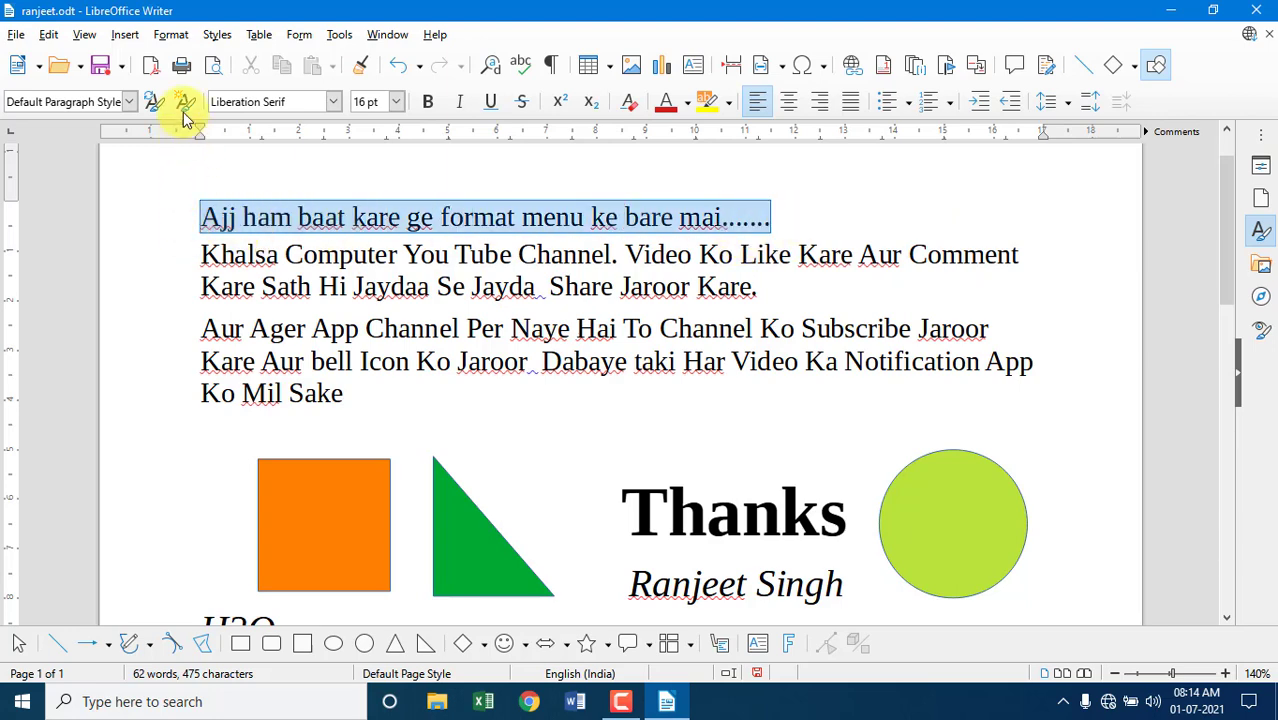
{"action": "left_click", "coordinate": [174, 34]}
{"action": "mouse_move", "coordinate": [190, 66]}
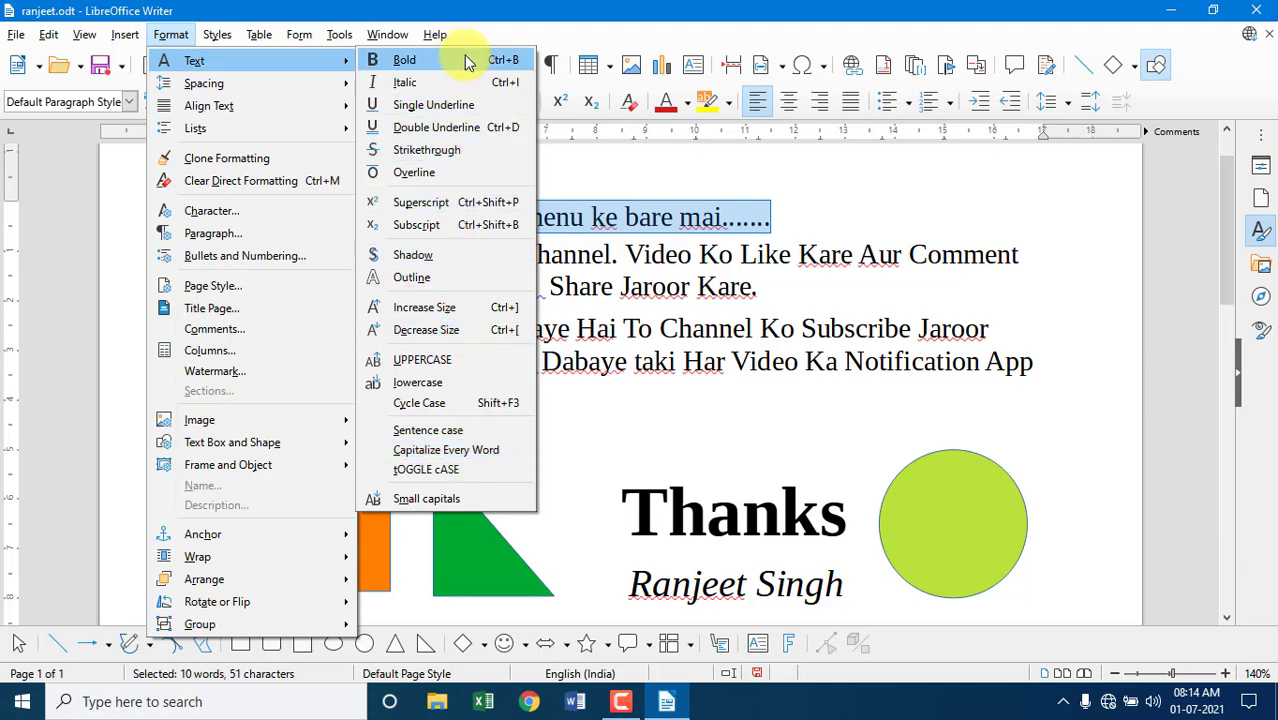
{"action": "left_click", "coordinate": [785, 221]}
{"action": "left_click", "coordinate": [785, 222]}
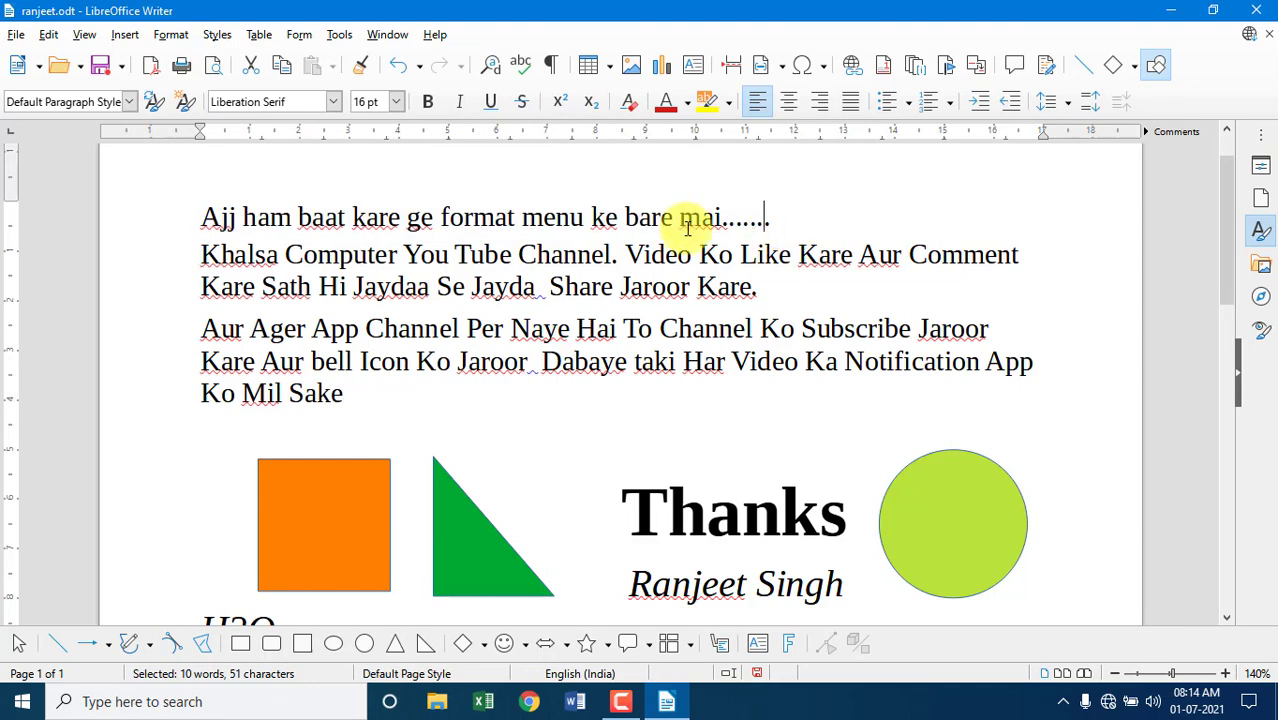
{"action": "left_click_drag", "start_coordinate": [688, 228], "coordinate": [177, 228]}
{"action": "left_click", "coordinate": [170, 35]}
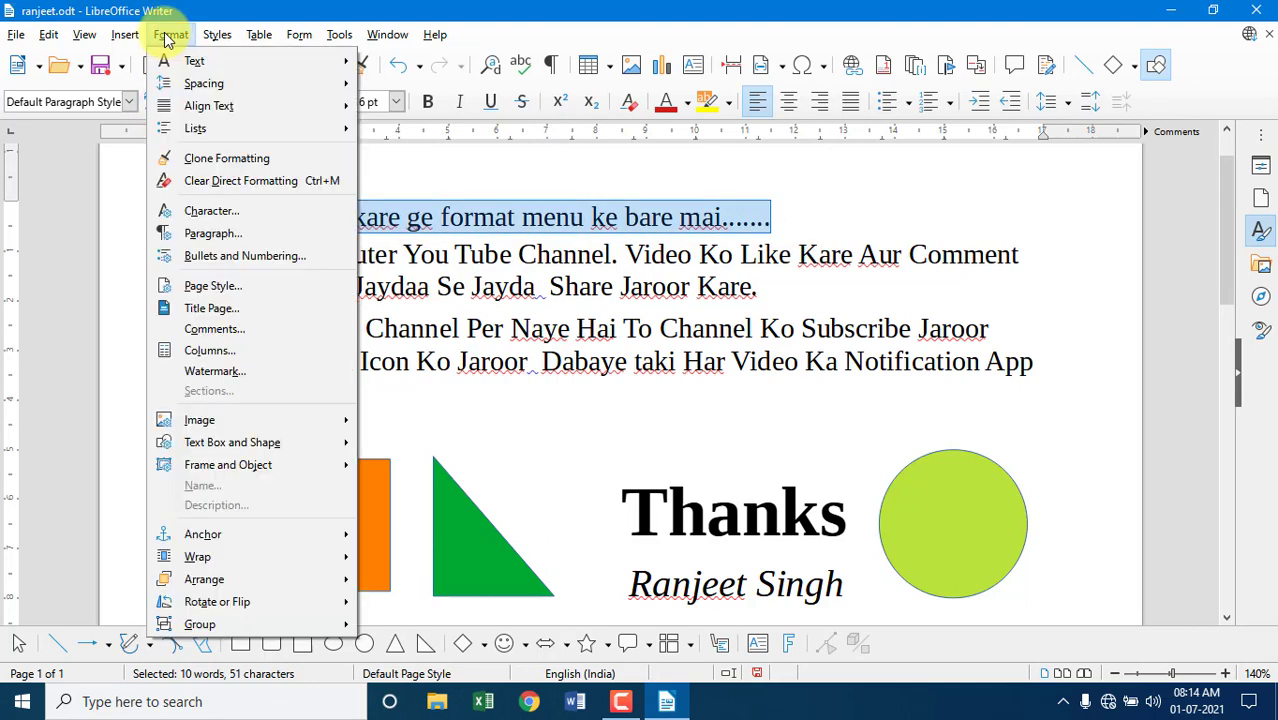
{"action": "mouse_move", "coordinate": [270, 61]}
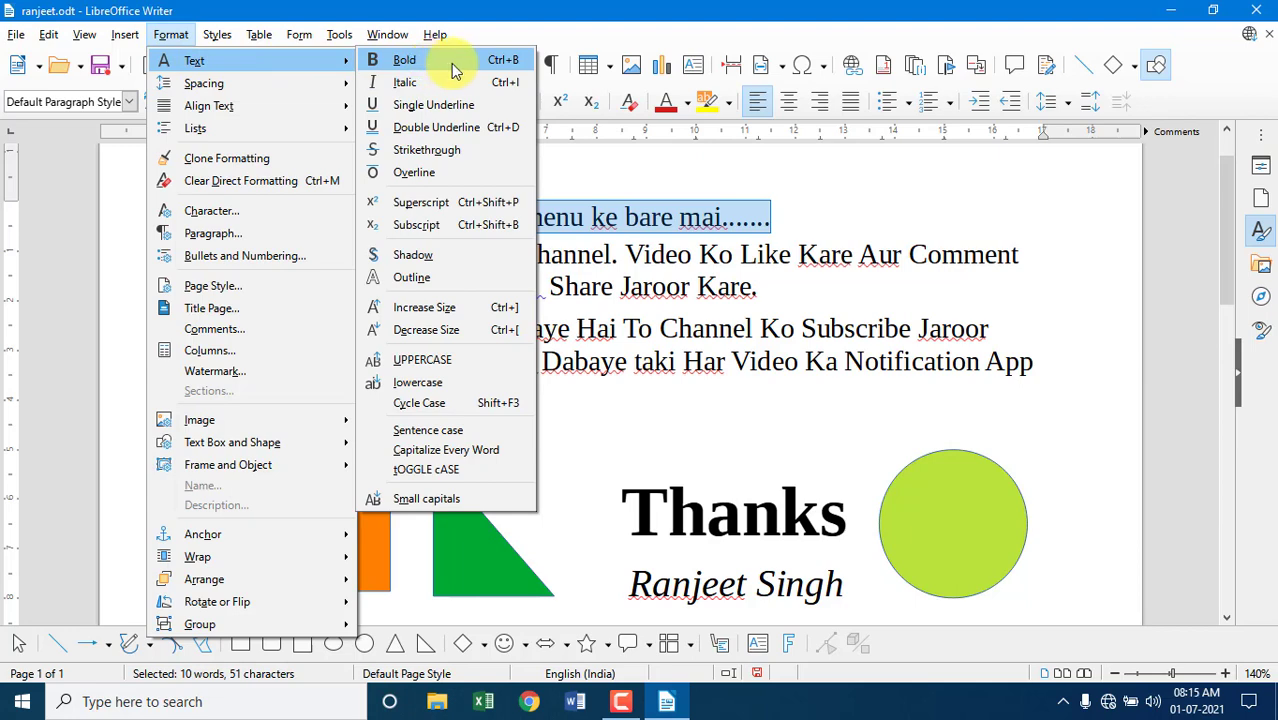
{"action": "left_click", "coordinate": [480, 63]}
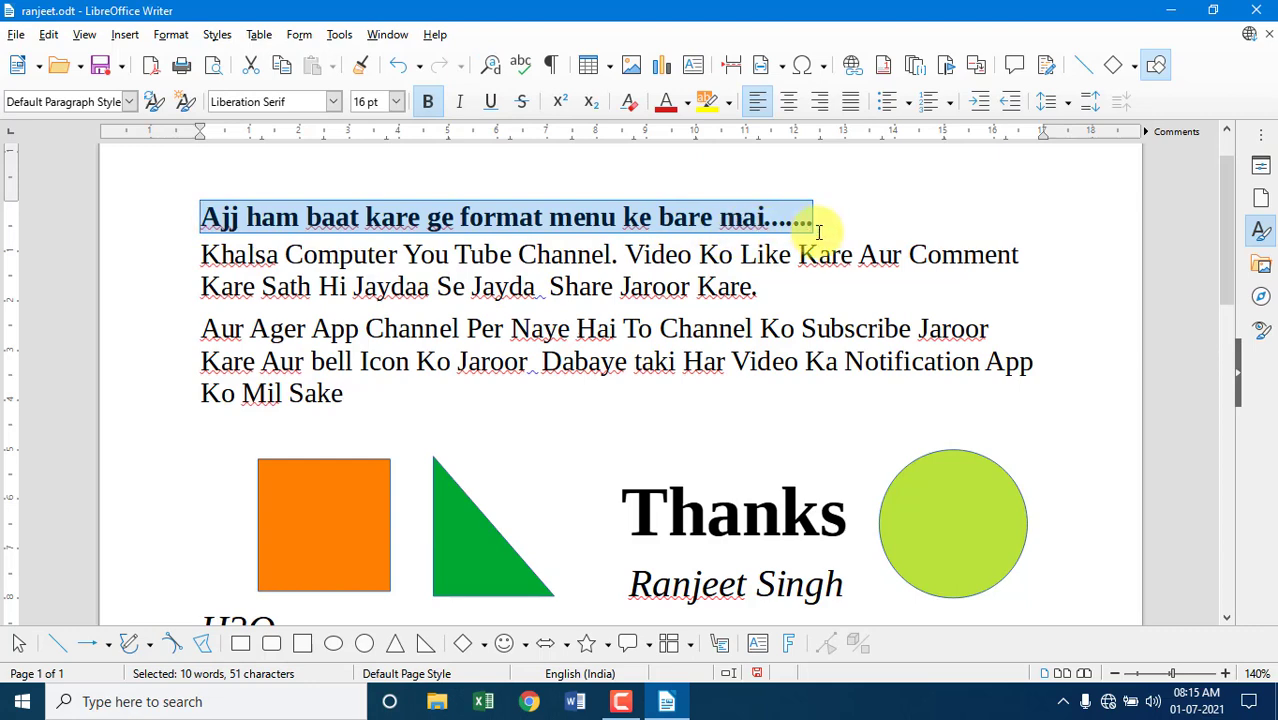
Make the bold first line italic, then give it a double underline in place of the single underline, and deselect it
{"action": "left_click", "coordinate": [168, 38]}
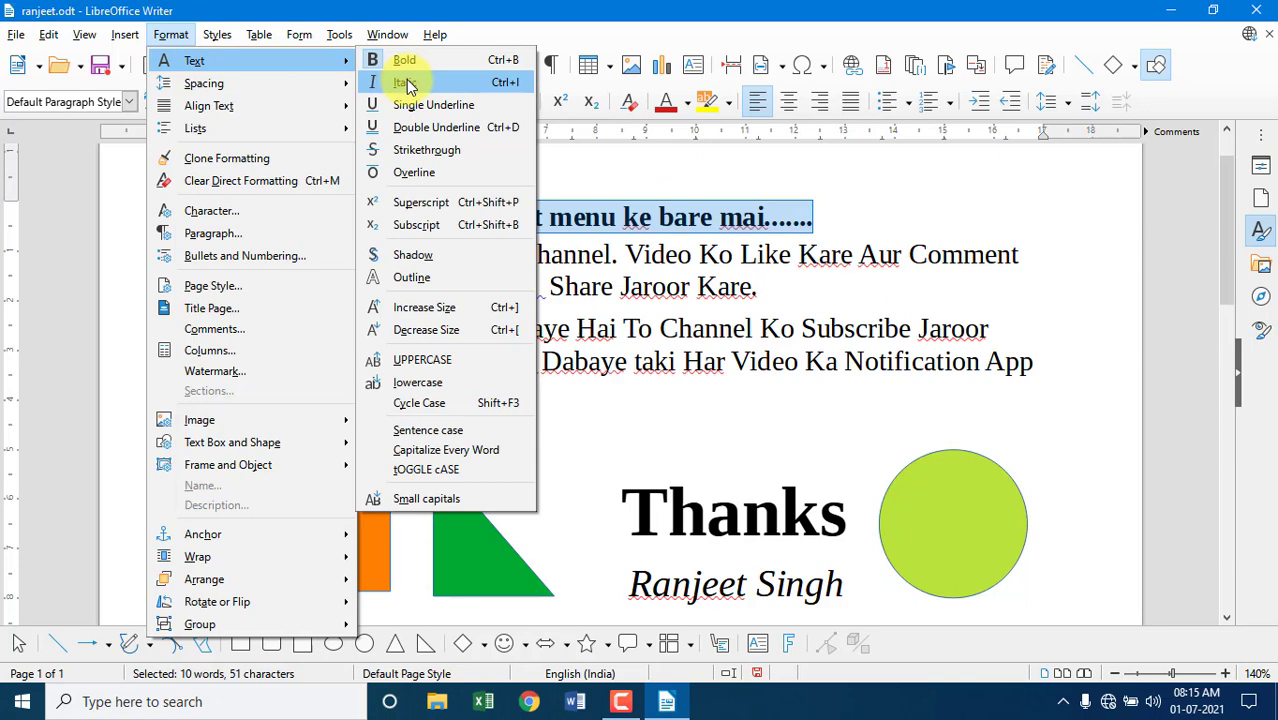
{"action": "left_click", "coordinate": [496, 86]}
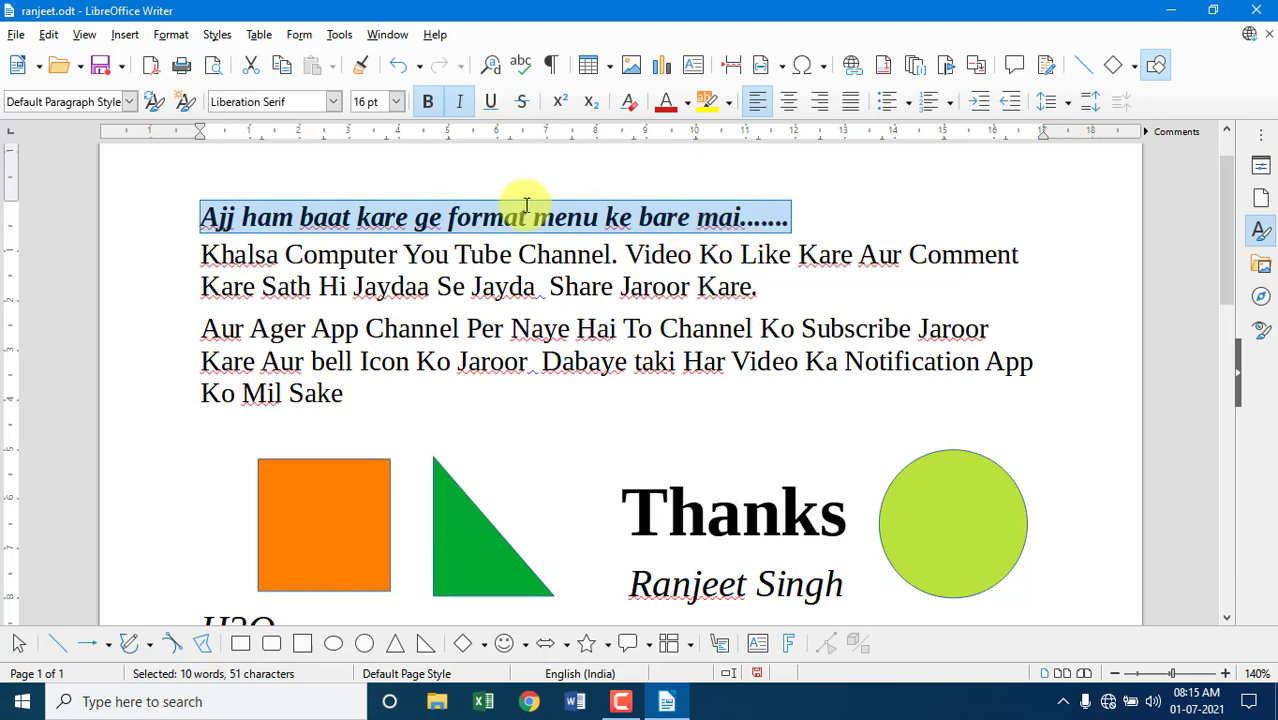
{"action": "left_click", "coordinate": [170, 34]}
{"action": "mouse_move", "coordinate": [231, 66]}
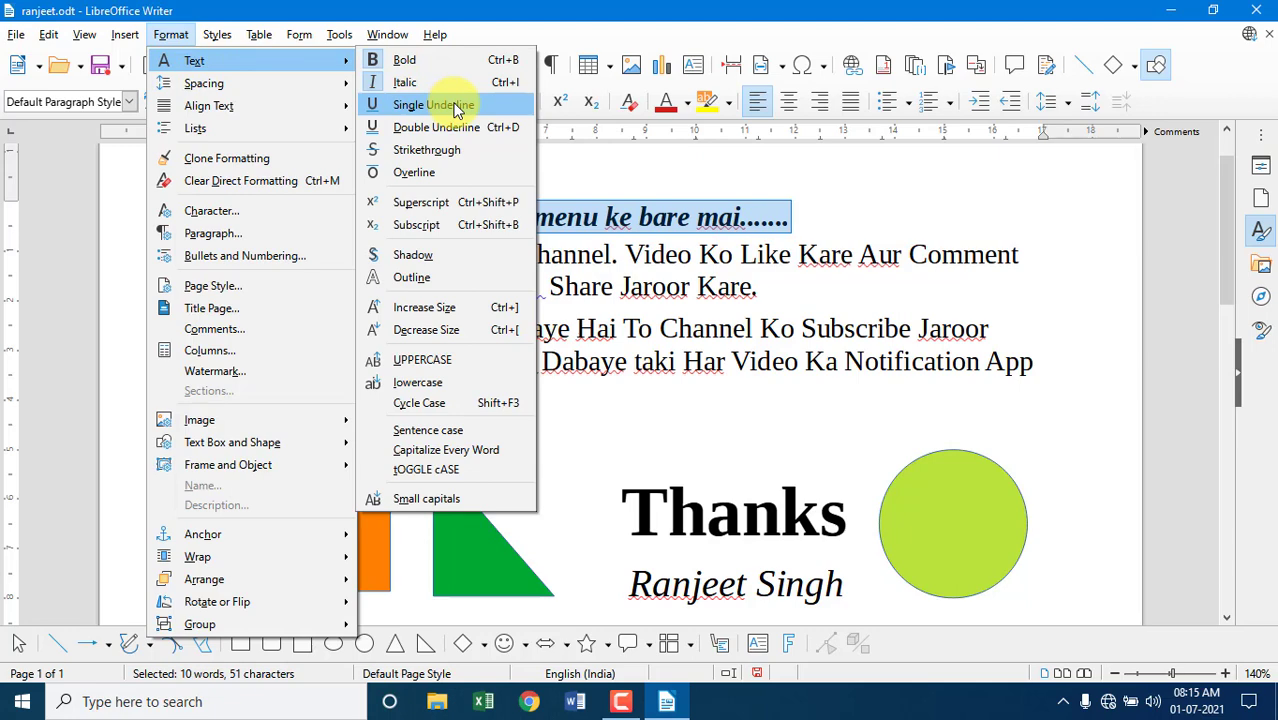
{"action": "left_click", "coordinate": [456, 109]}
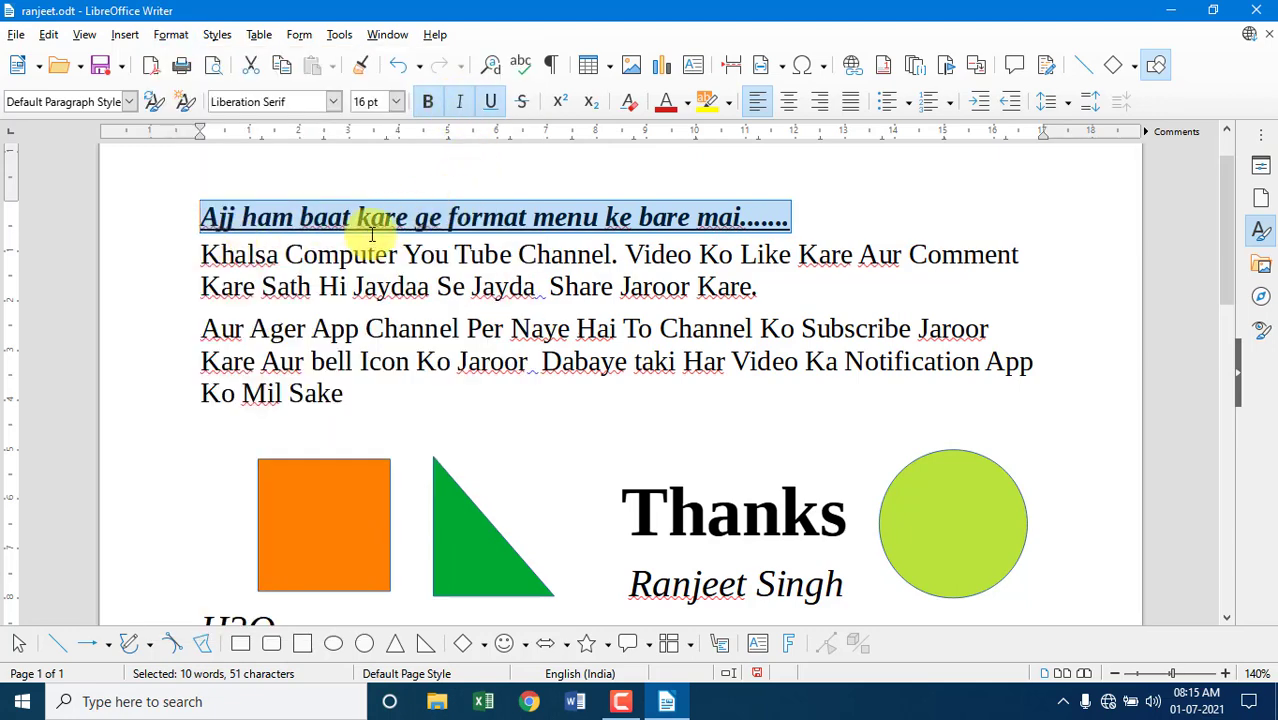
{"action": "left_click", "coordinate": [180, 38]}
{"action": "mouse_move", "coordinate": [243, 60]}
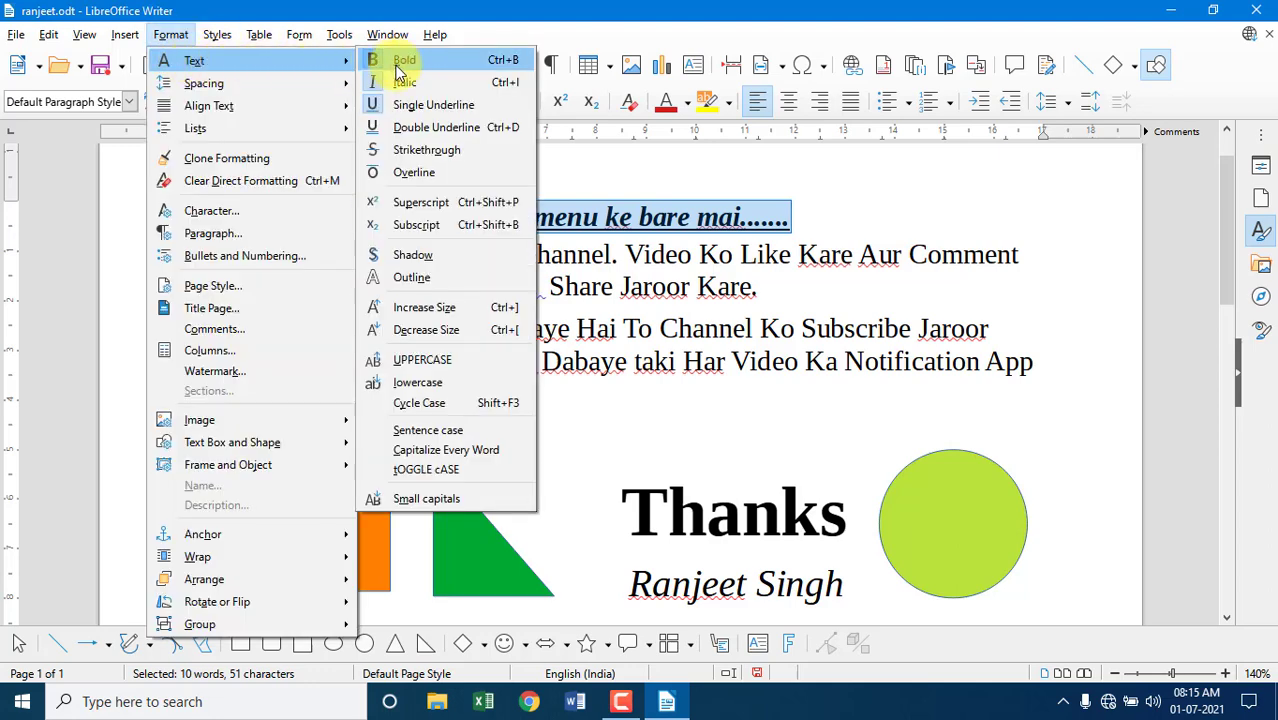
{"action": "left_click", "coordinate": [500, 133]}
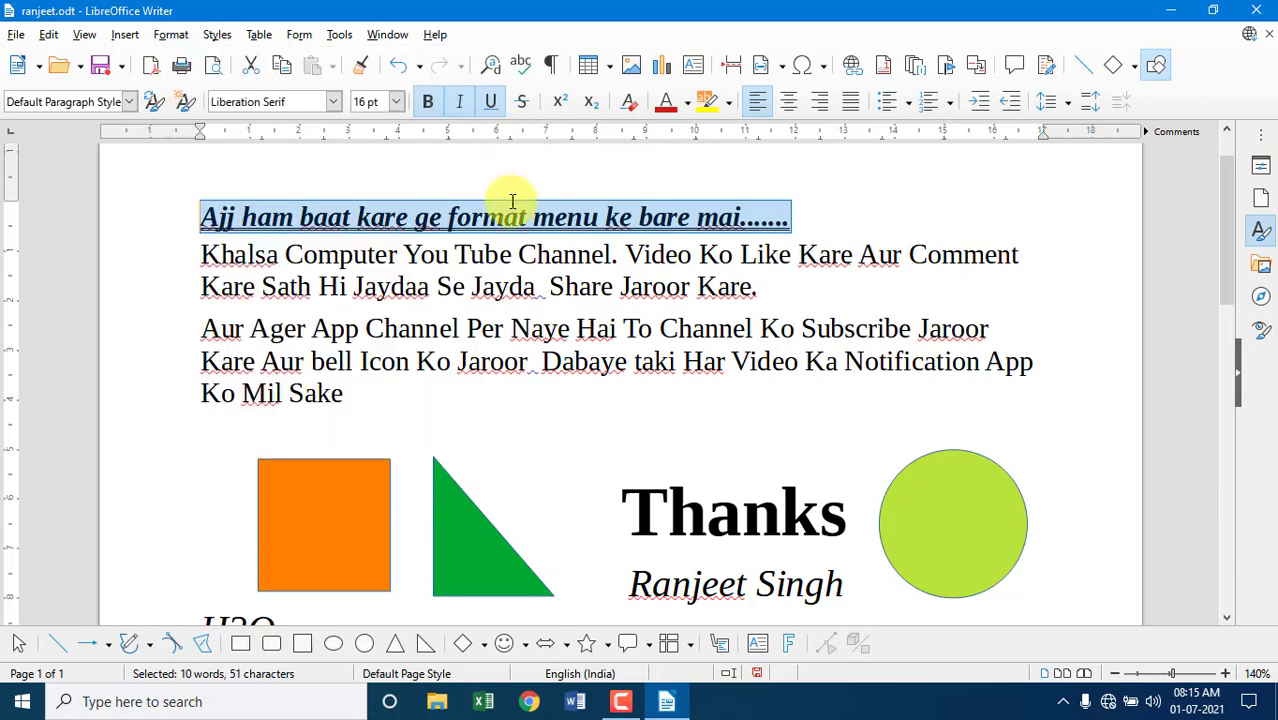
{"action": "left_click", "coordinate": [779, 237]}
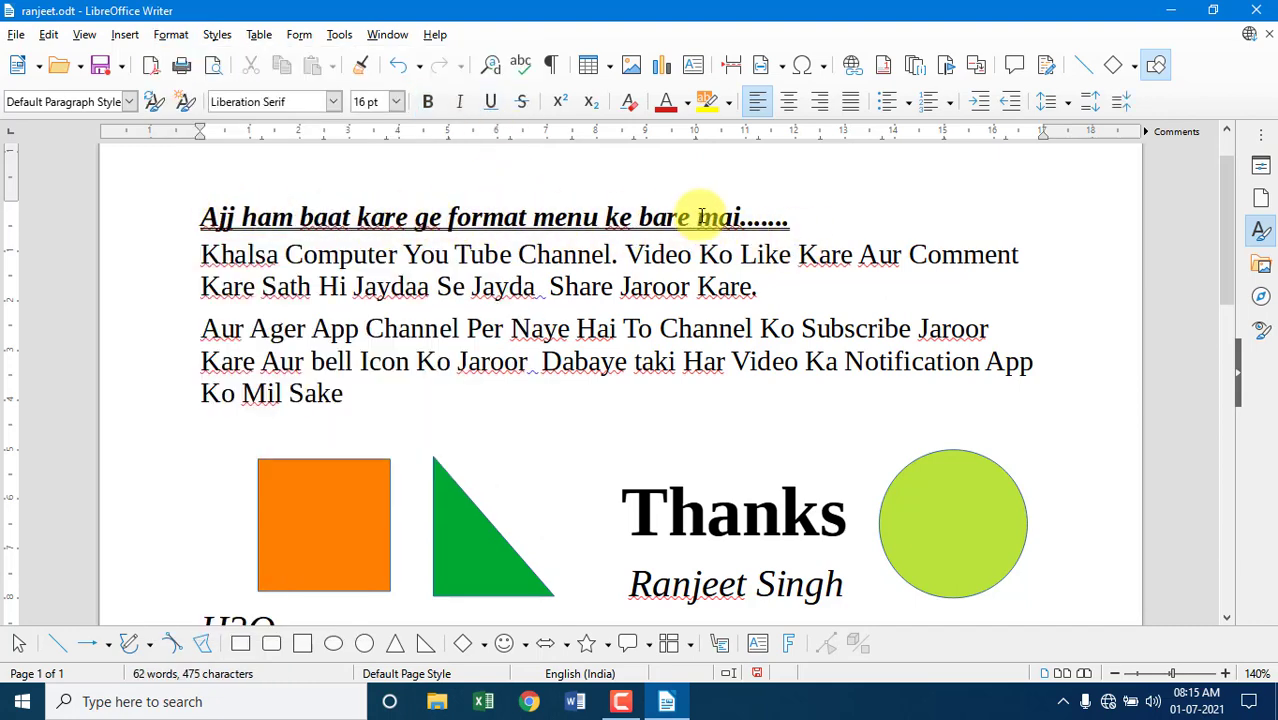
Select the first line and turn off its bold, italic and underline with the toolbar buttons
{"action": "left_click_drag", "start_coordinate": [795, 221], "coordinate": [180, 216]}
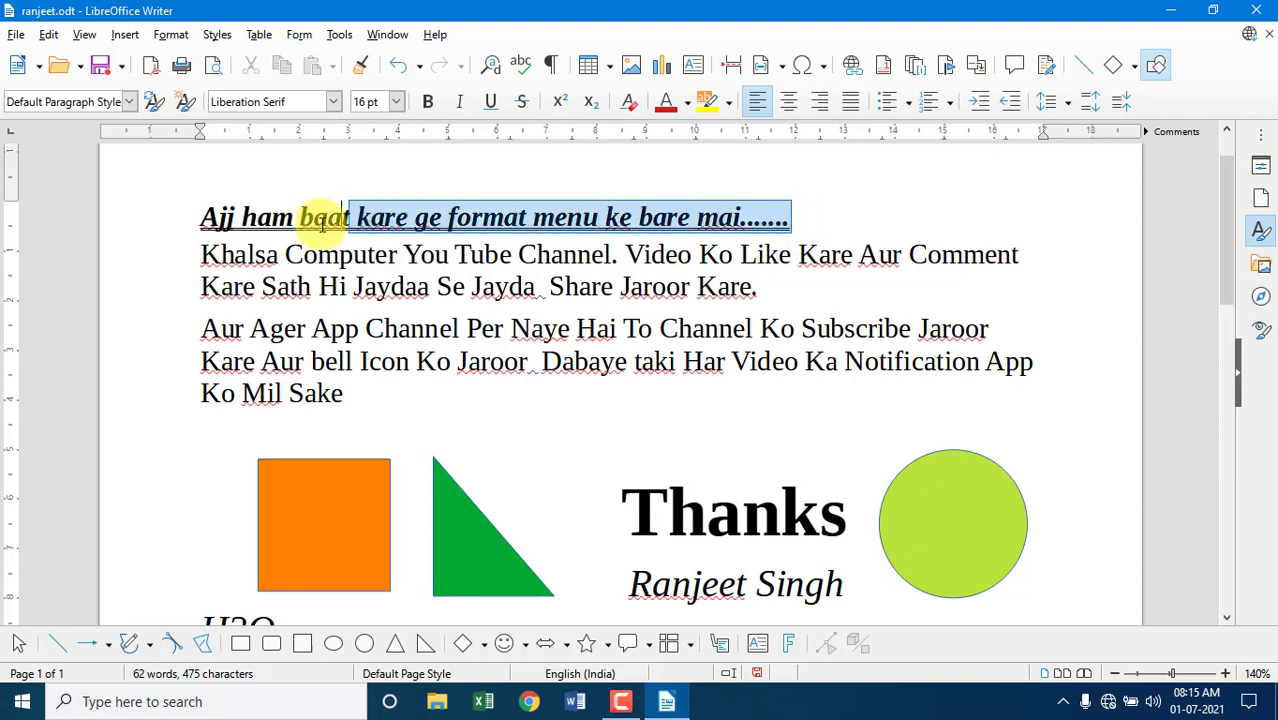
{"action": "left_click", "coordinate": [430, 106]}
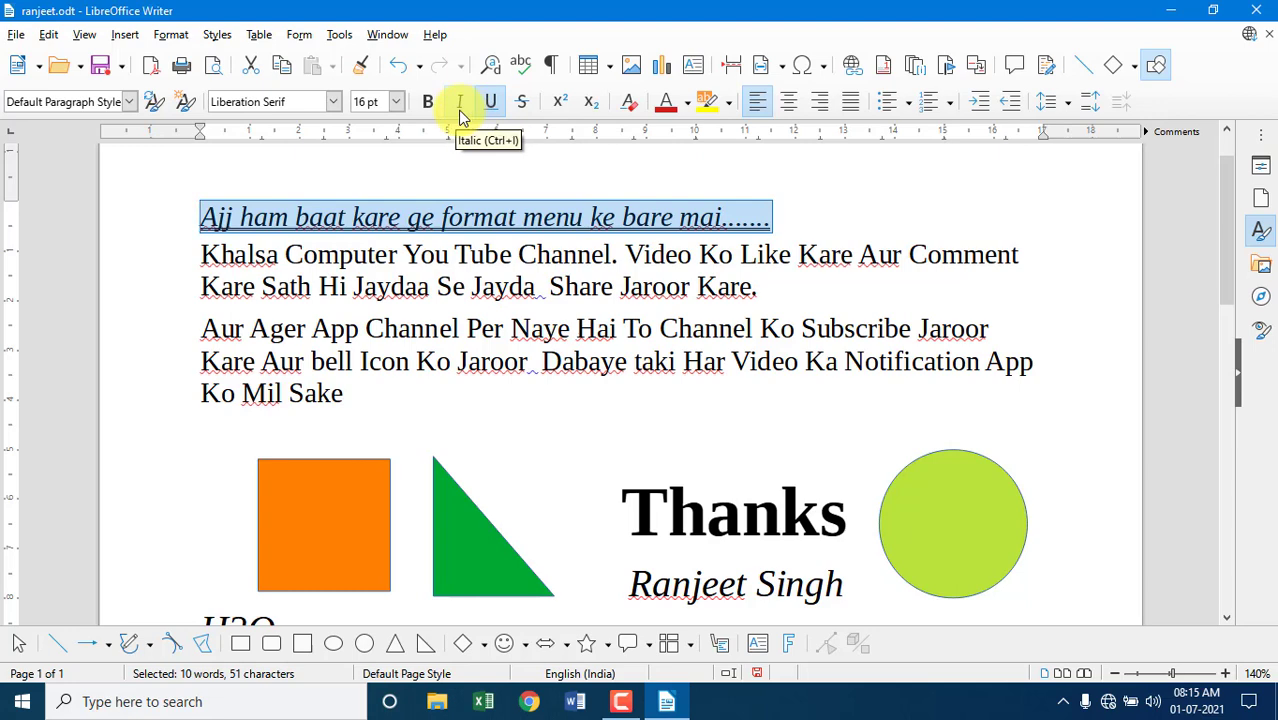
{"action": "left_click", "coordinate": [458, 110]}
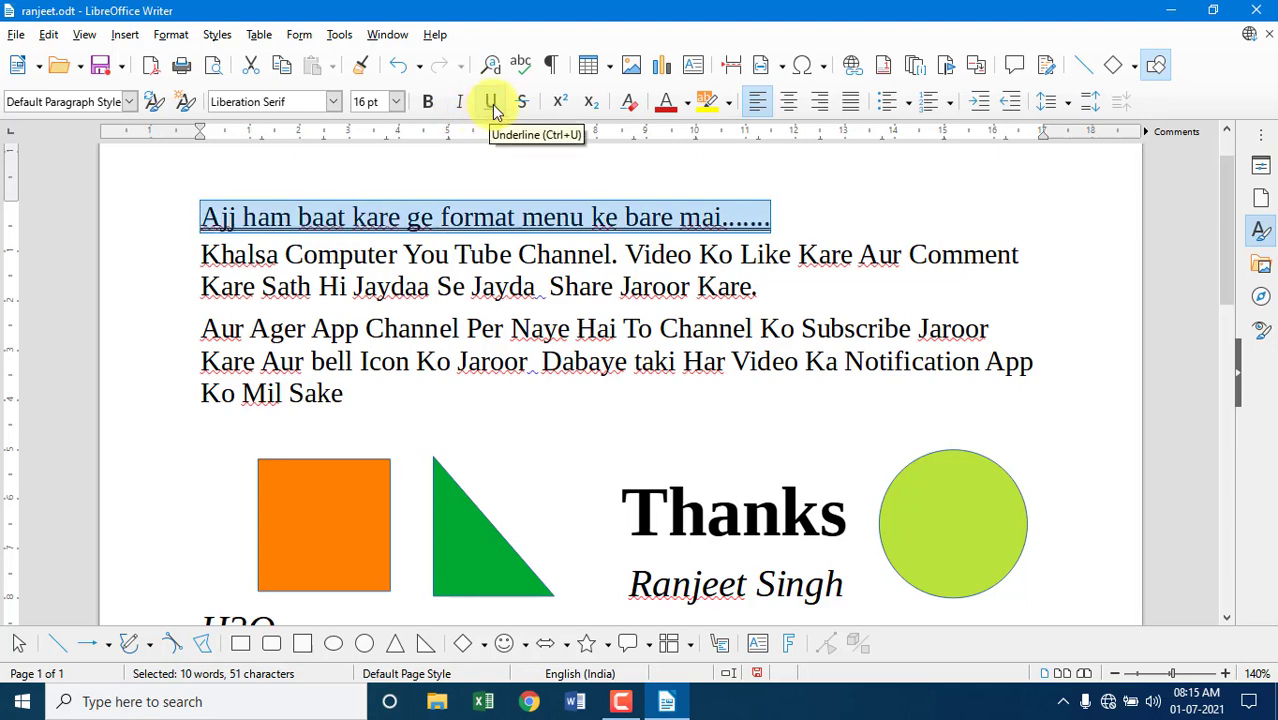
{"action": "left_click", "coordinate": [492, 106]}
Apply strikethrough to the first line, then remove it again
{"action": "left_click", "coordinate": [171, 34]}
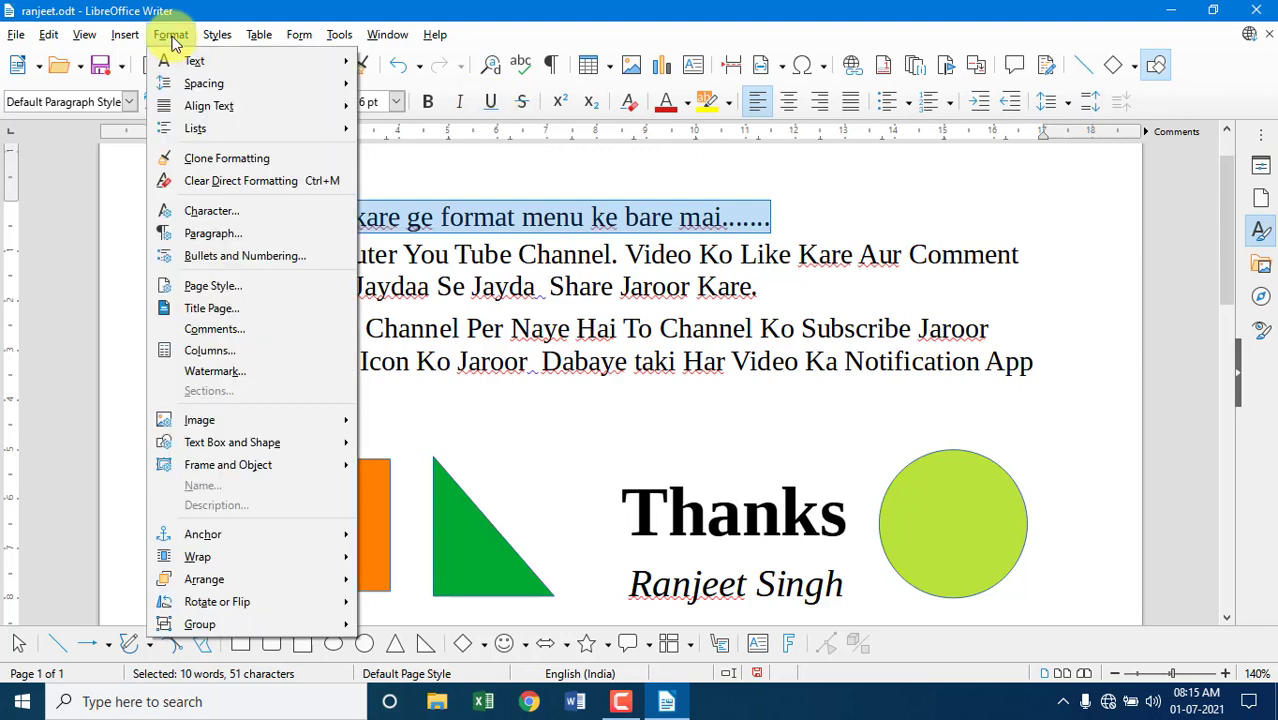
{"action": "mouse_move", "coordinate": [200, 61]}
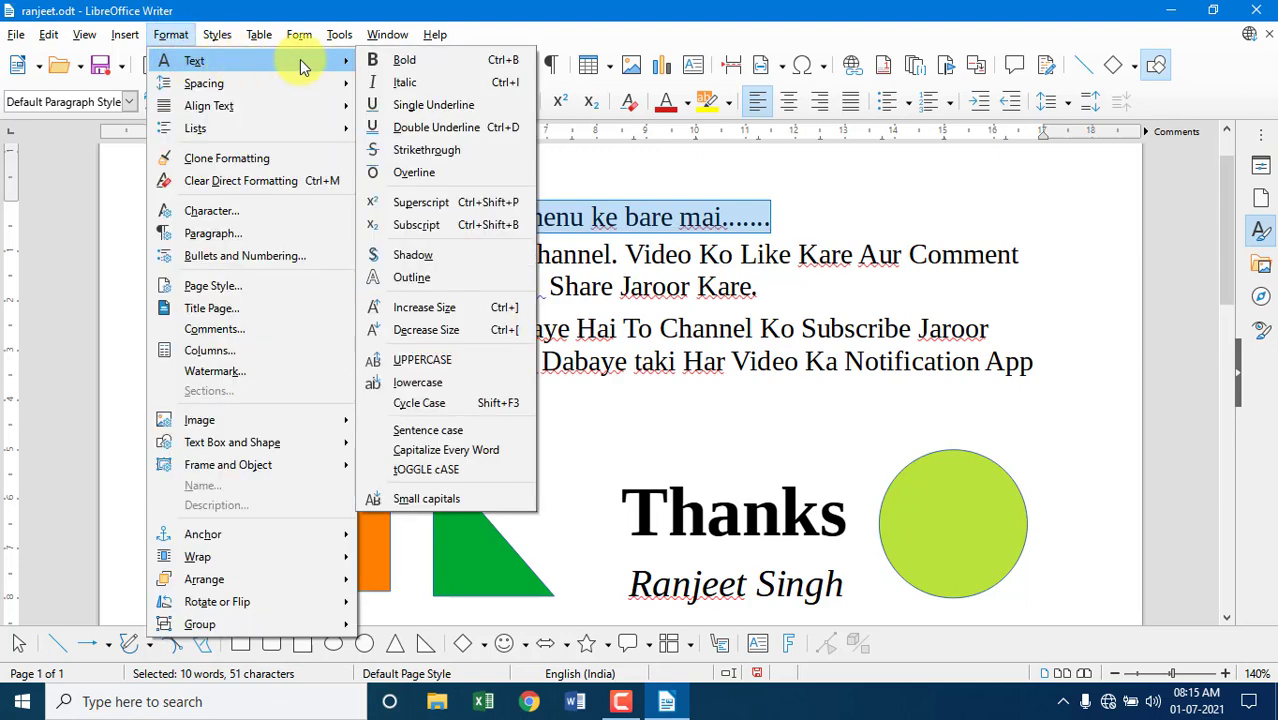
{"action": "left_click", "coordinate": [432, 156]}
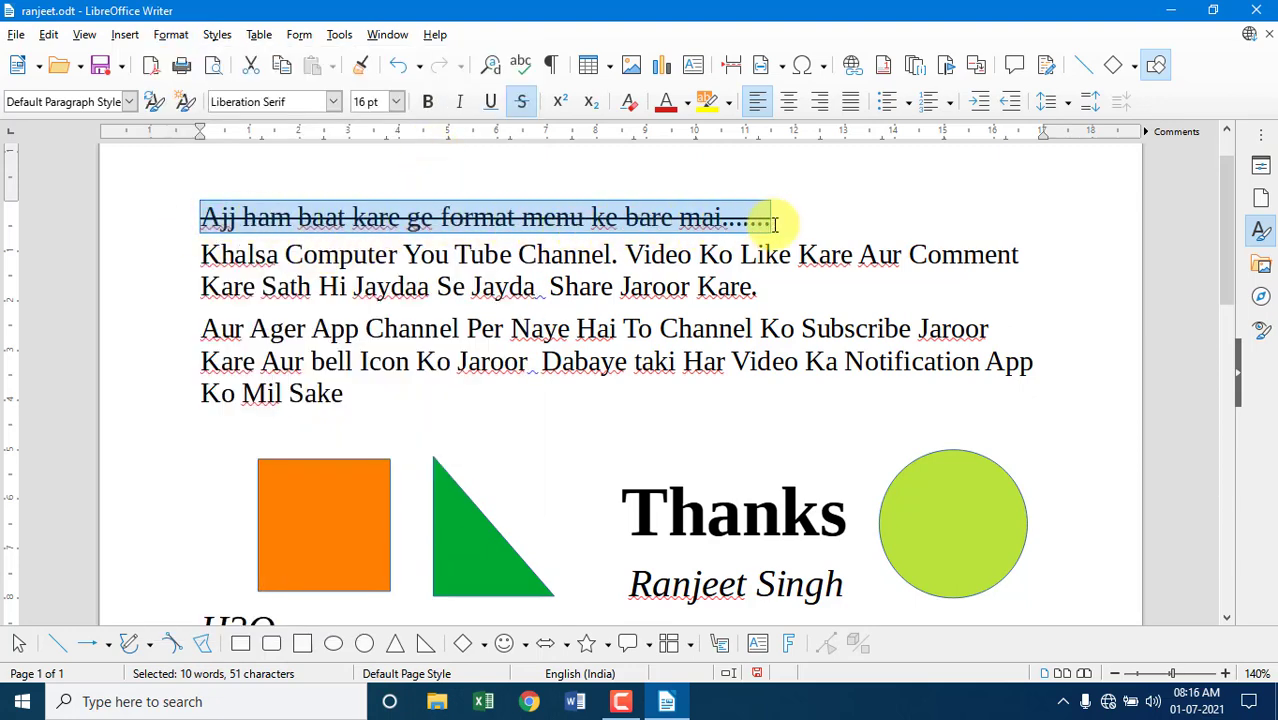
{"action": "left_click", "coordinate": [171, 35]}
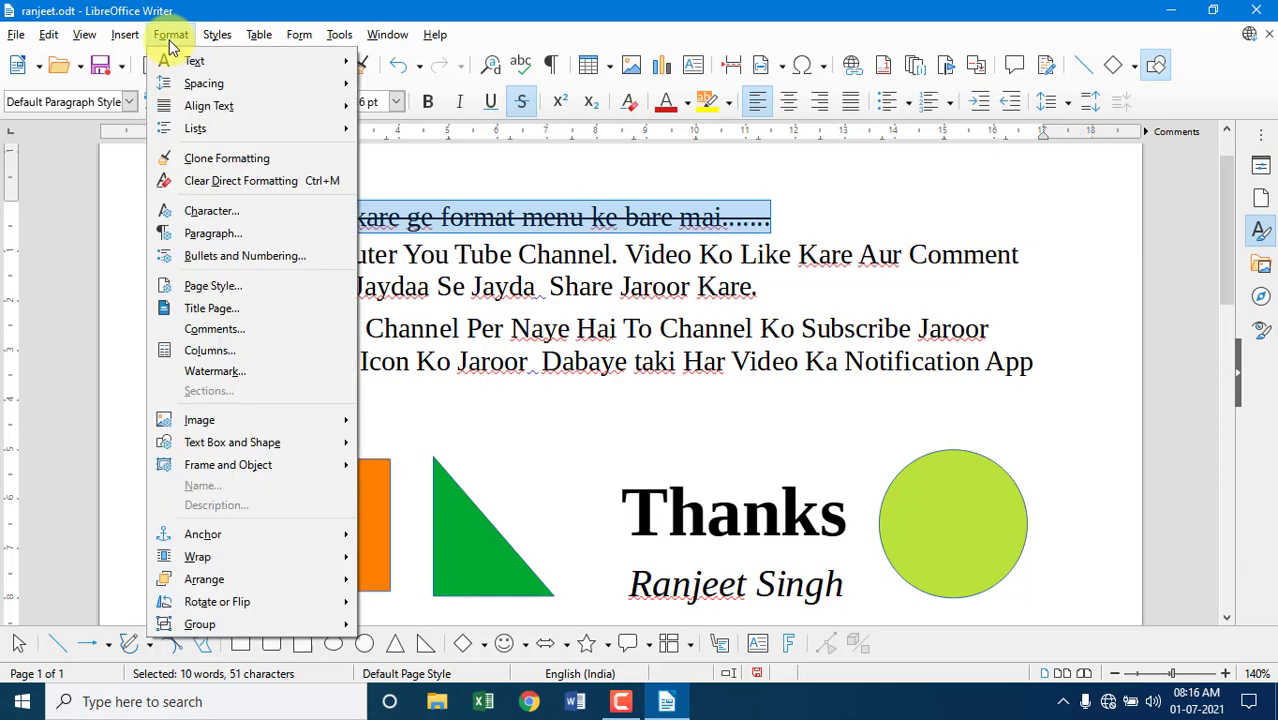
{"action": "mouse_move", "coordinate": [193, 70]}
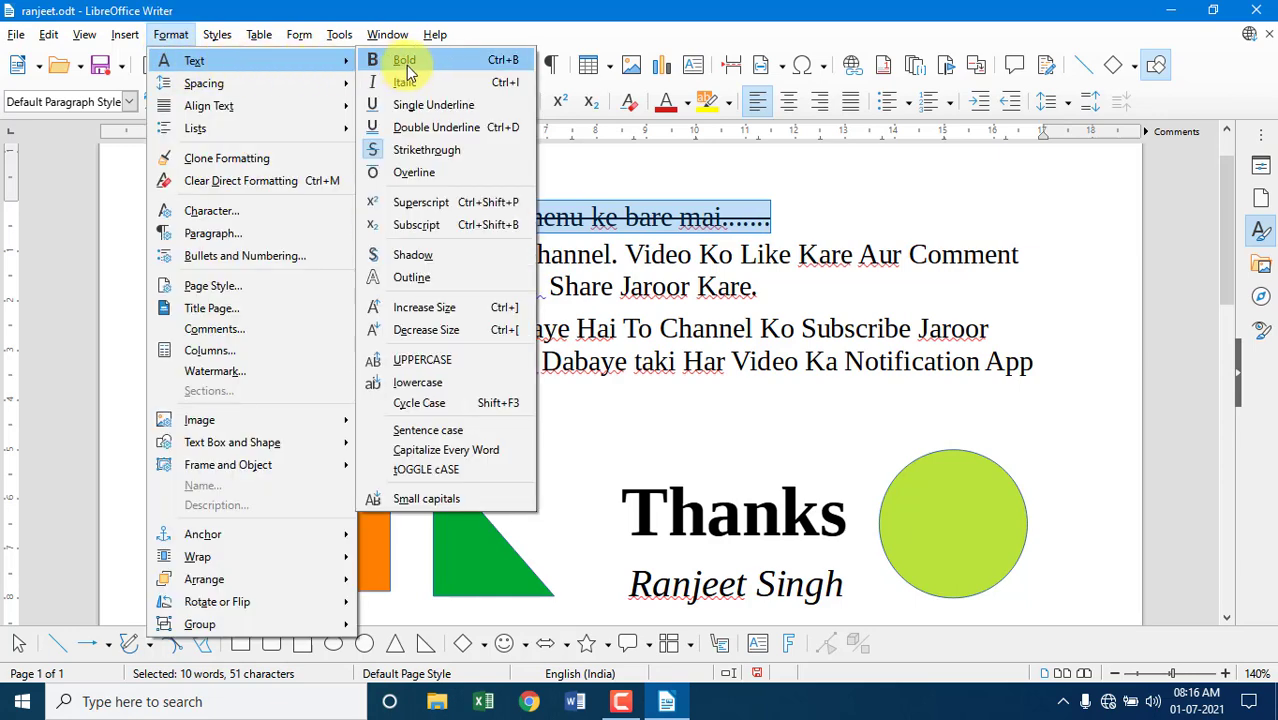
{"action": "left_click", "coordinate": [427, 150]}
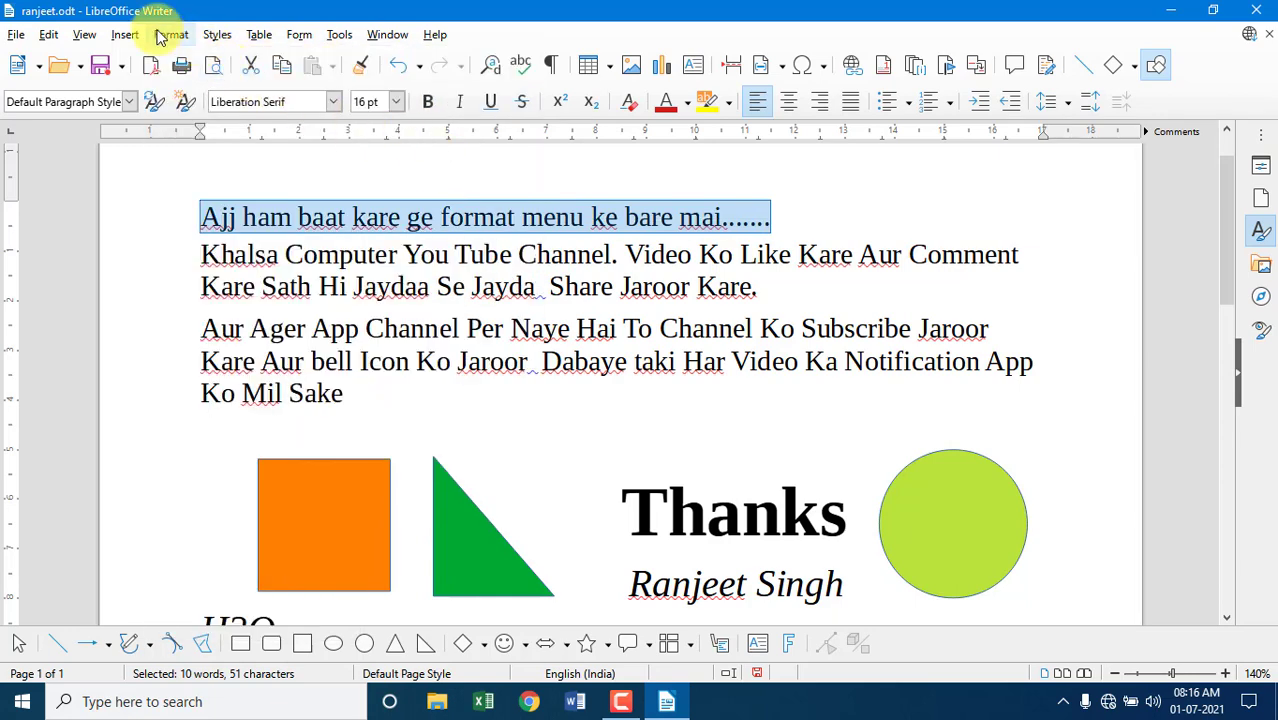
Give the first line an overline and deselect it
{"action": "left_click", "coordinate": [165, 35]}
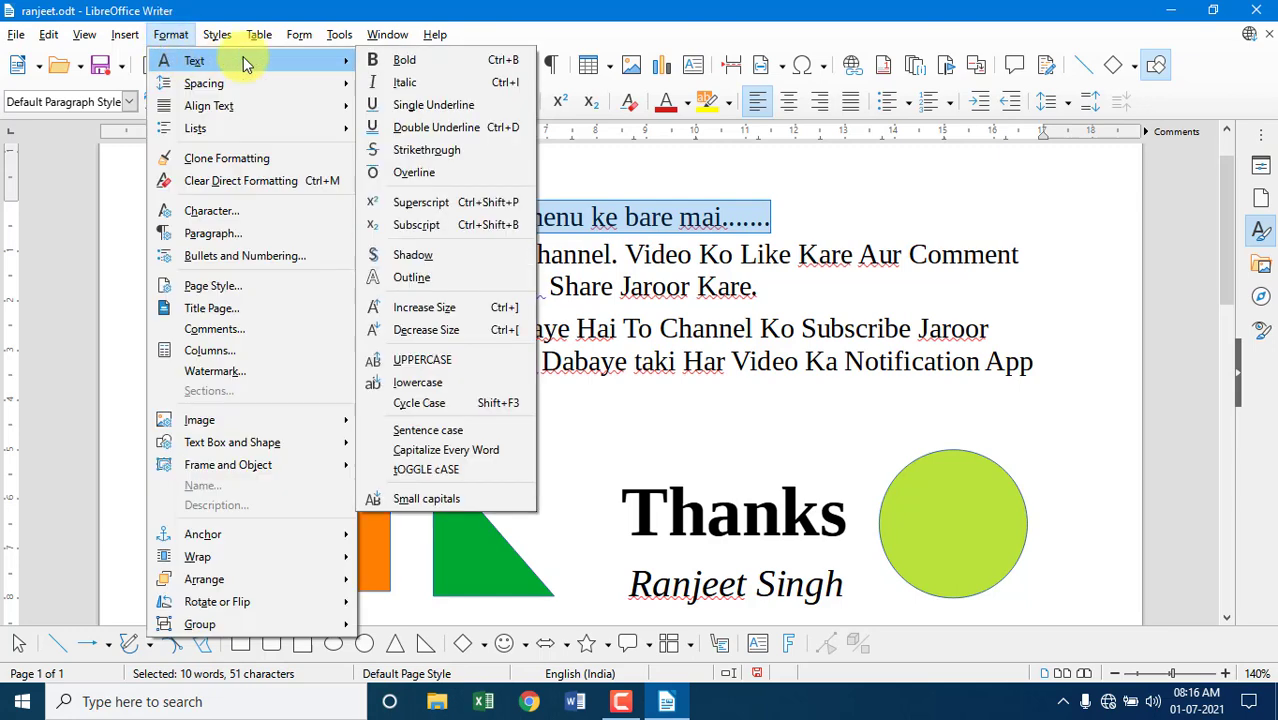
{"action": "left_click", "coordinate": [433, 176]}
{"action": "left_click", "coordinate": [421, 258]}
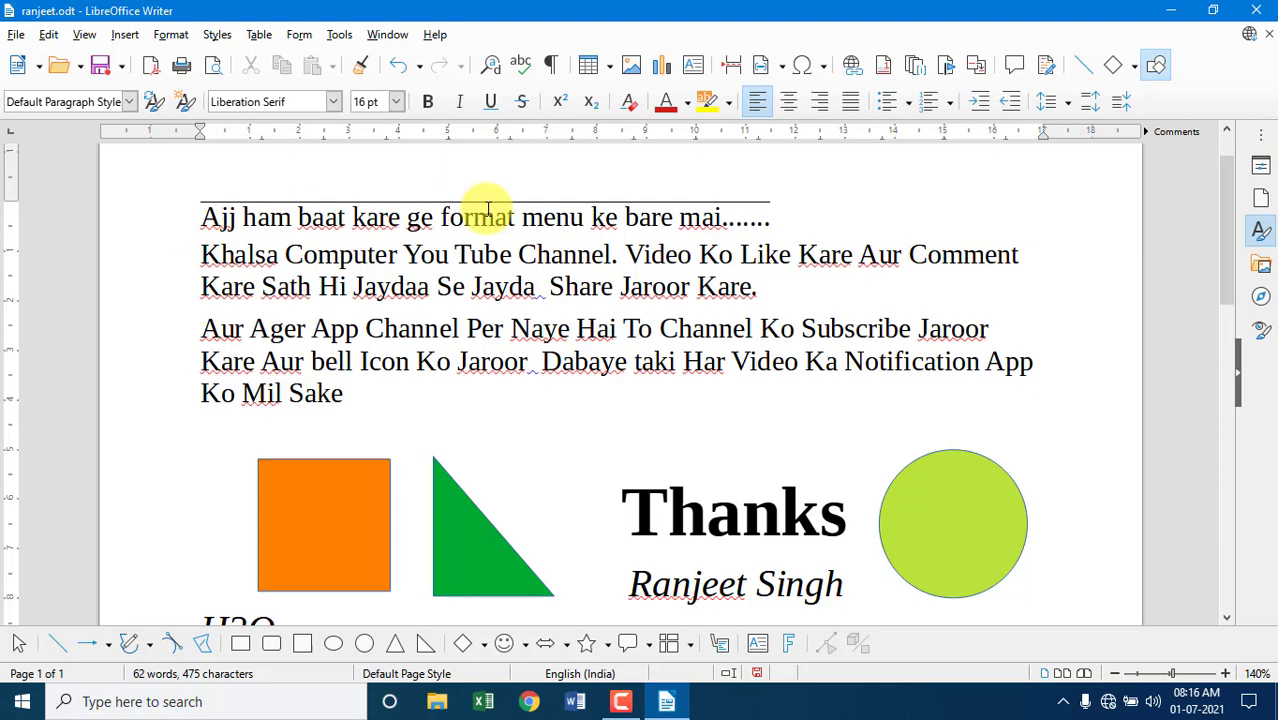
{"action": "left_click", "coordinate": [167, 34]}
{"action": "mouse_move", "coordinate": [320, 62]}
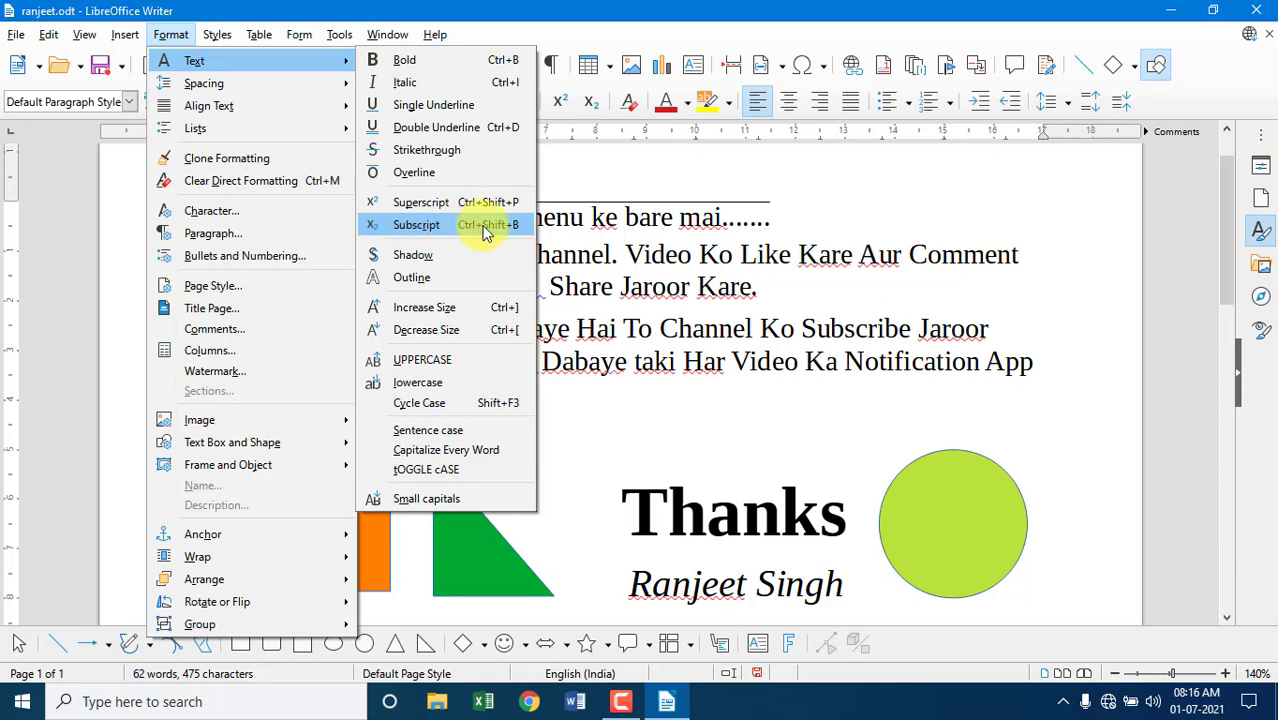
{"action": "left_click", "coordinate": [684, 181]}
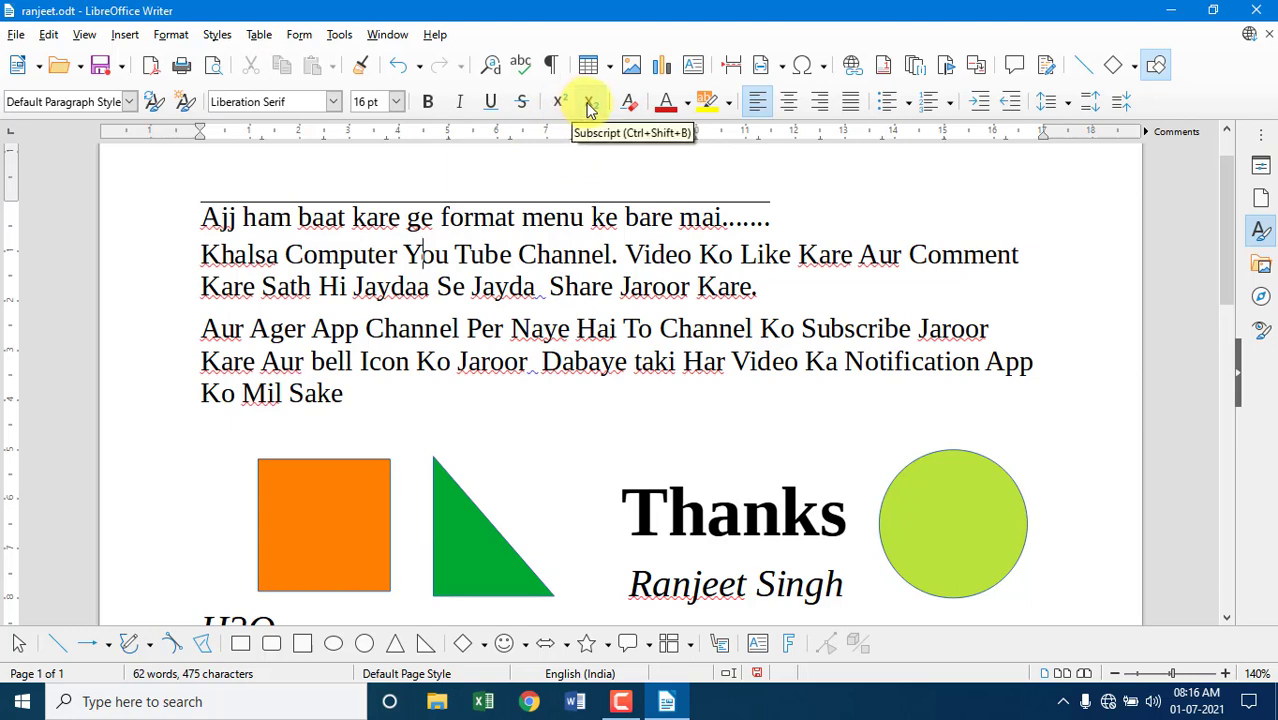
Select the 2 in H2O, make it superscript, then turn superscript off
{"action": "scroll", "coordinate": [613, 194], "scroll_direction": "down", "scroll_amount": 1}
{"action": "scroll", "coordinate": [590, 248], "scroll_direction": "down", "scroll_amount": 3}
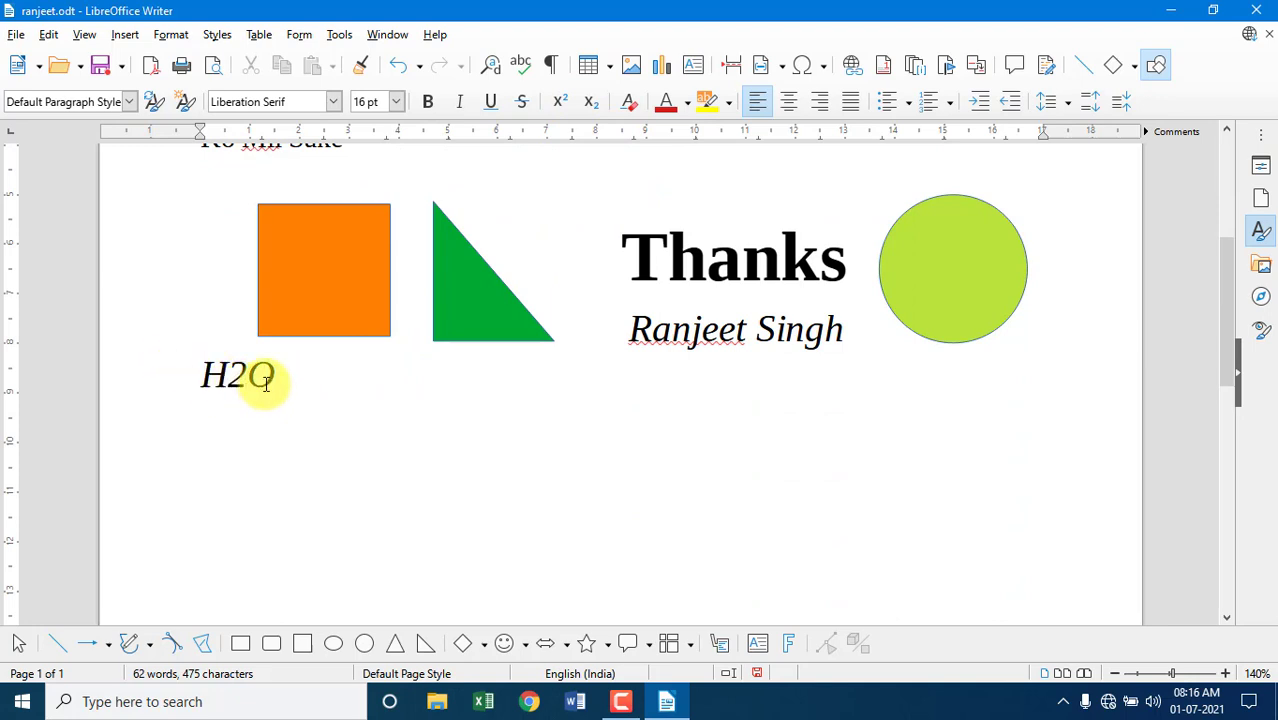
{"action": "left_click_drag", "start_coordinate": [250, 370], "coordinate": [229, 372]}
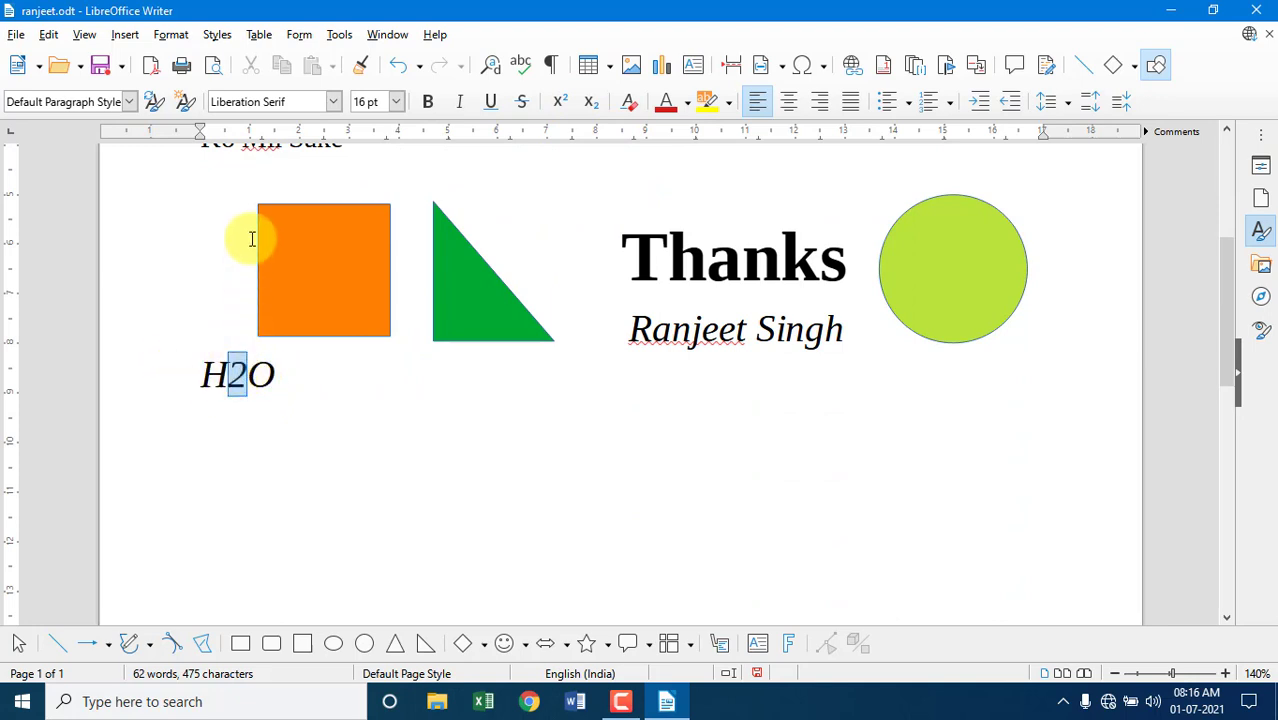
{"action": "left_click", "coordinate": [171, 34]}
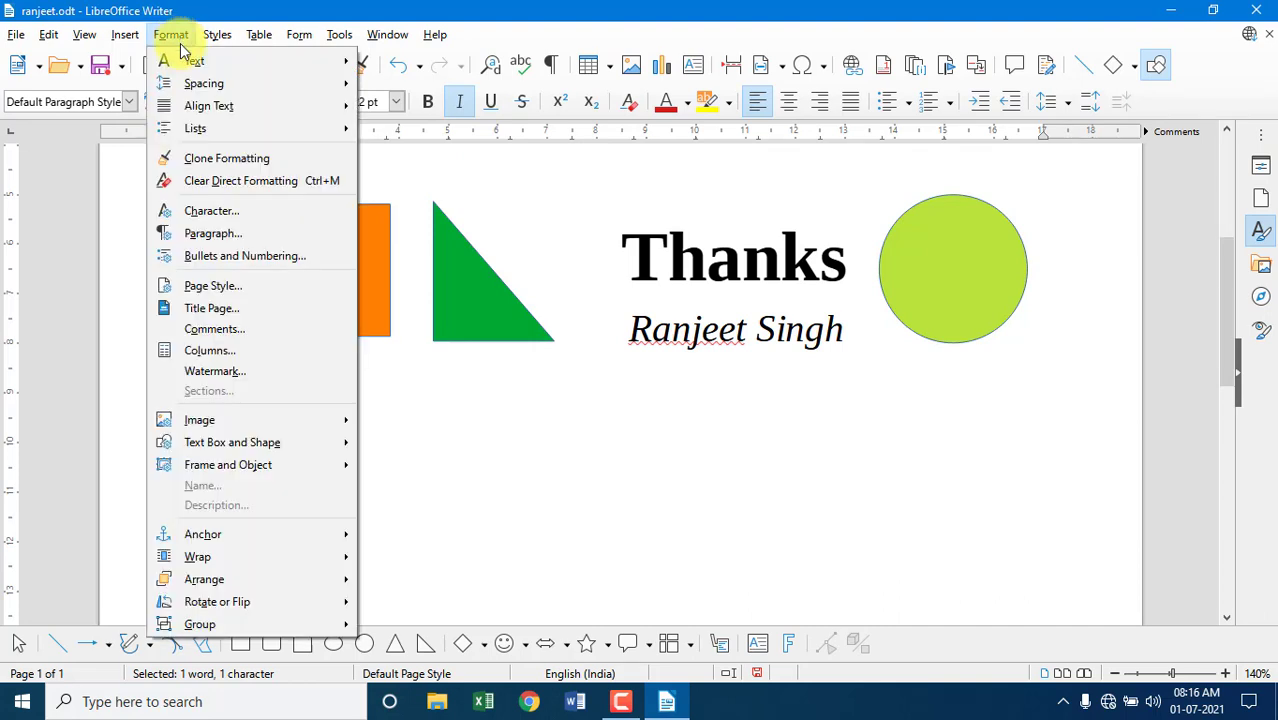
{"action": "mouse_move", "coordinate": [188, 60]}
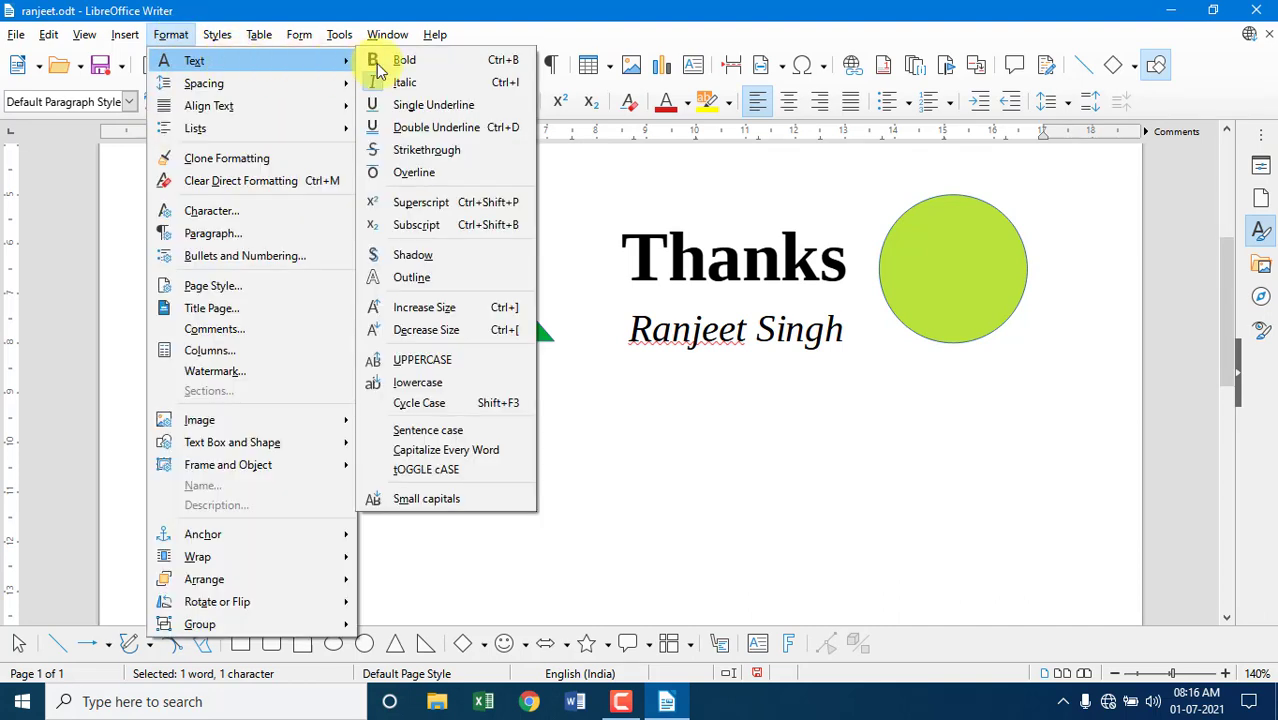
{"action": "left_click", "coordinate": [419, 204]}
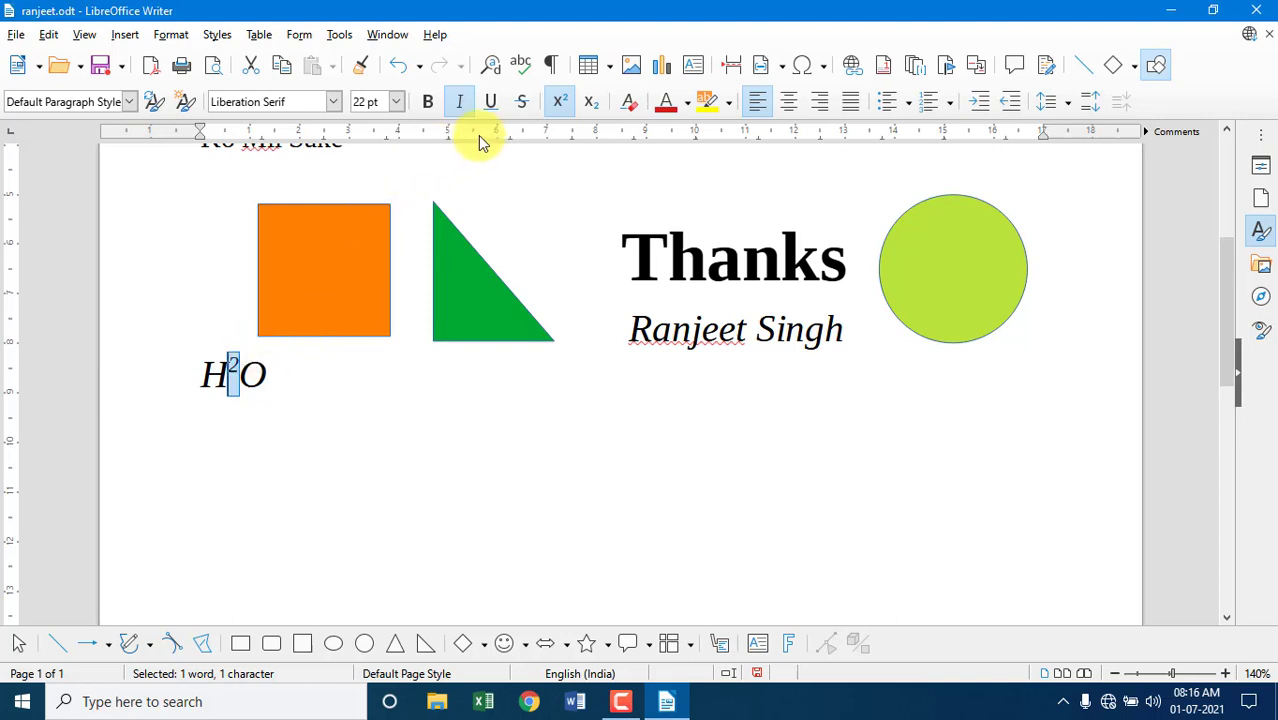
{"action": "left_click", "coordinate": [565, 105]}
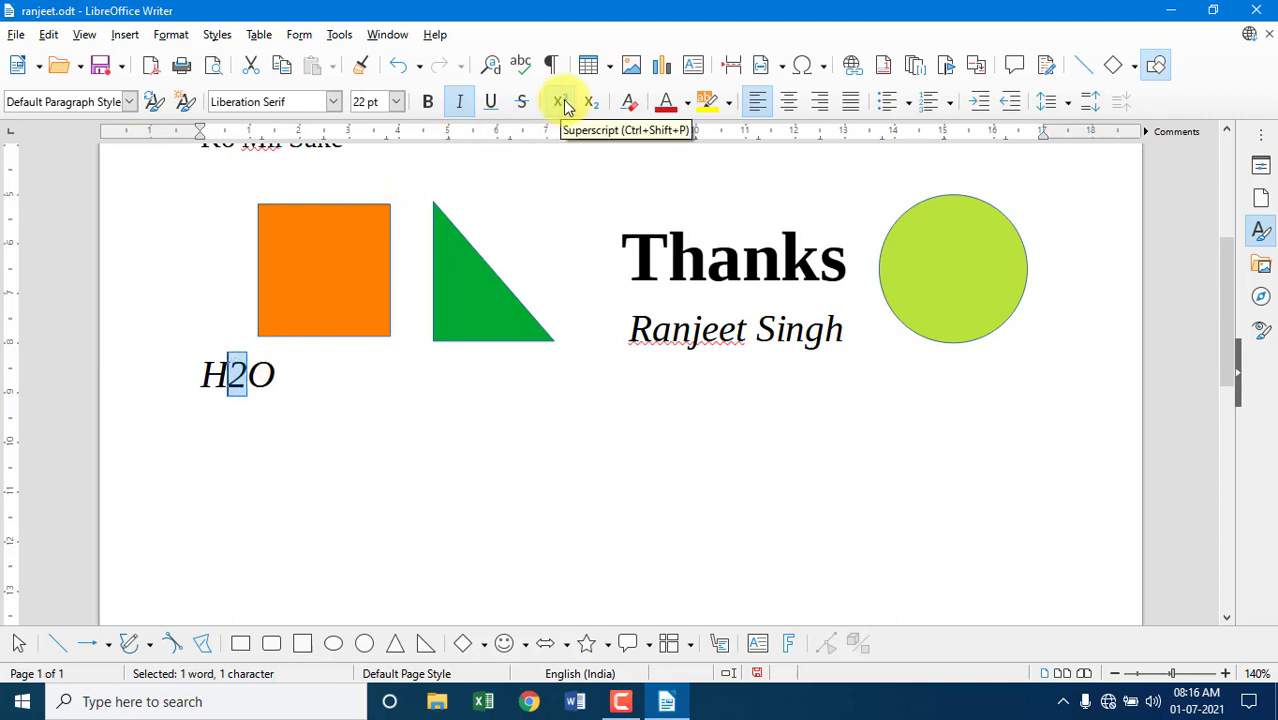
Format the 2 in H2O as a subscript
{"action": "left_click", "coordinate": [170, 34]}
{"action": "mouse_move", "coordinate": [194, 62]}
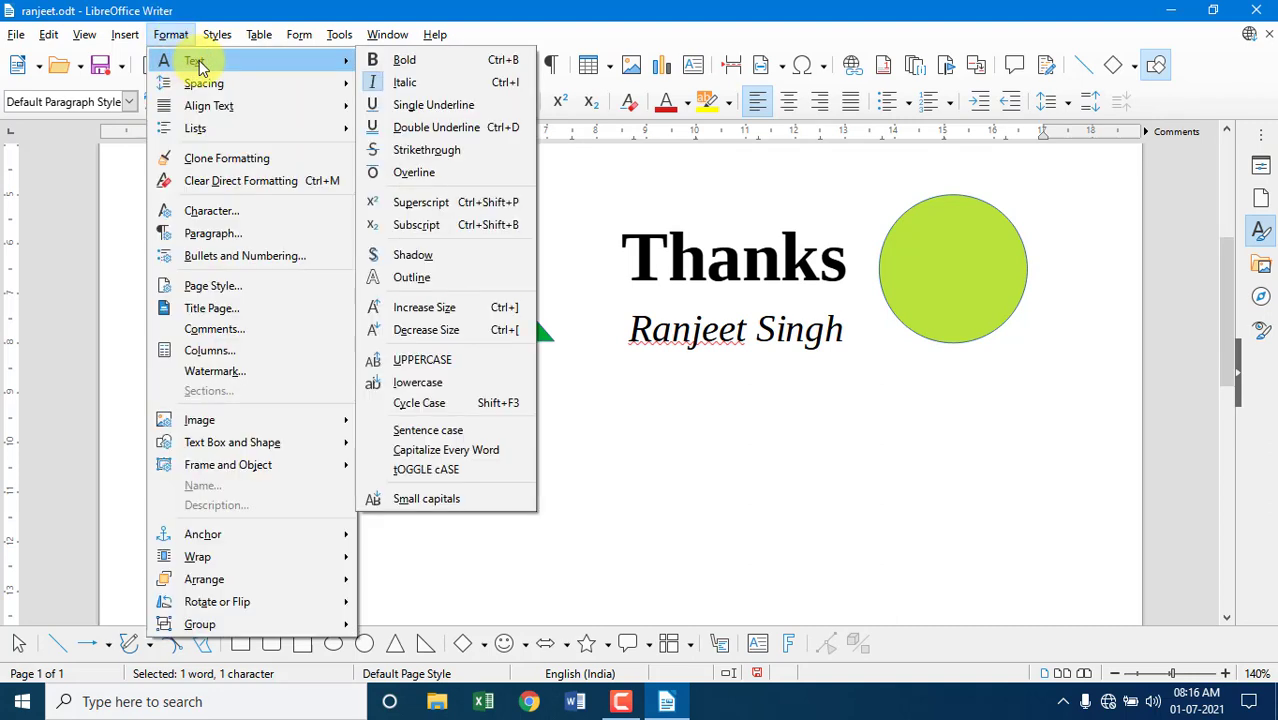
{"action": "left_click", "coordinate": [424, 230]}
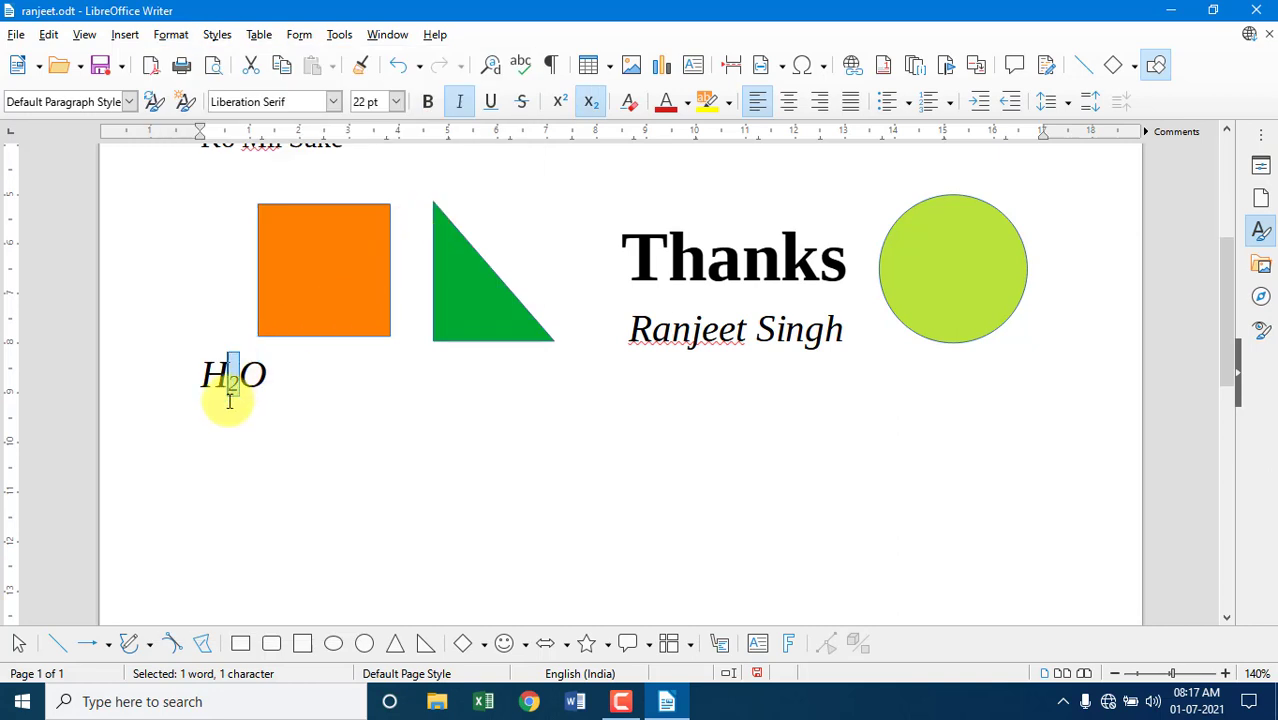
{"action": "left_click", "coordinate": [590, 112]}
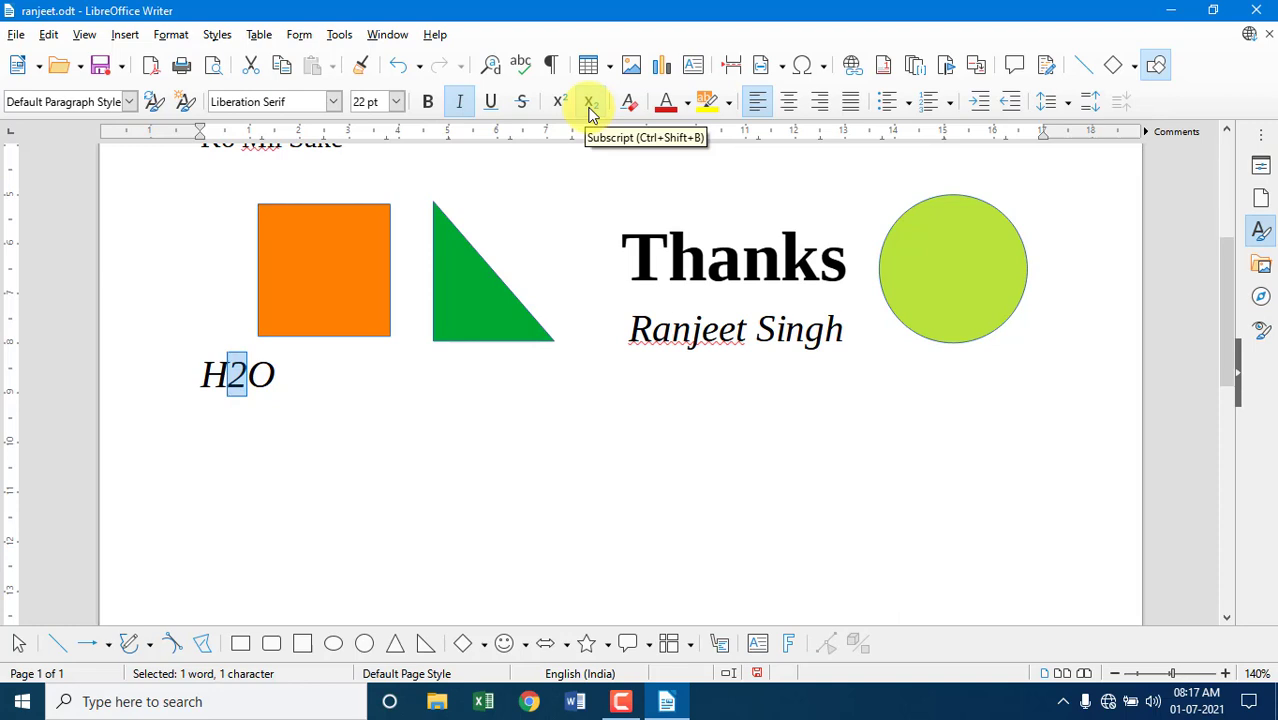
{"action": "left_click", "coordinate": [590, 112]}
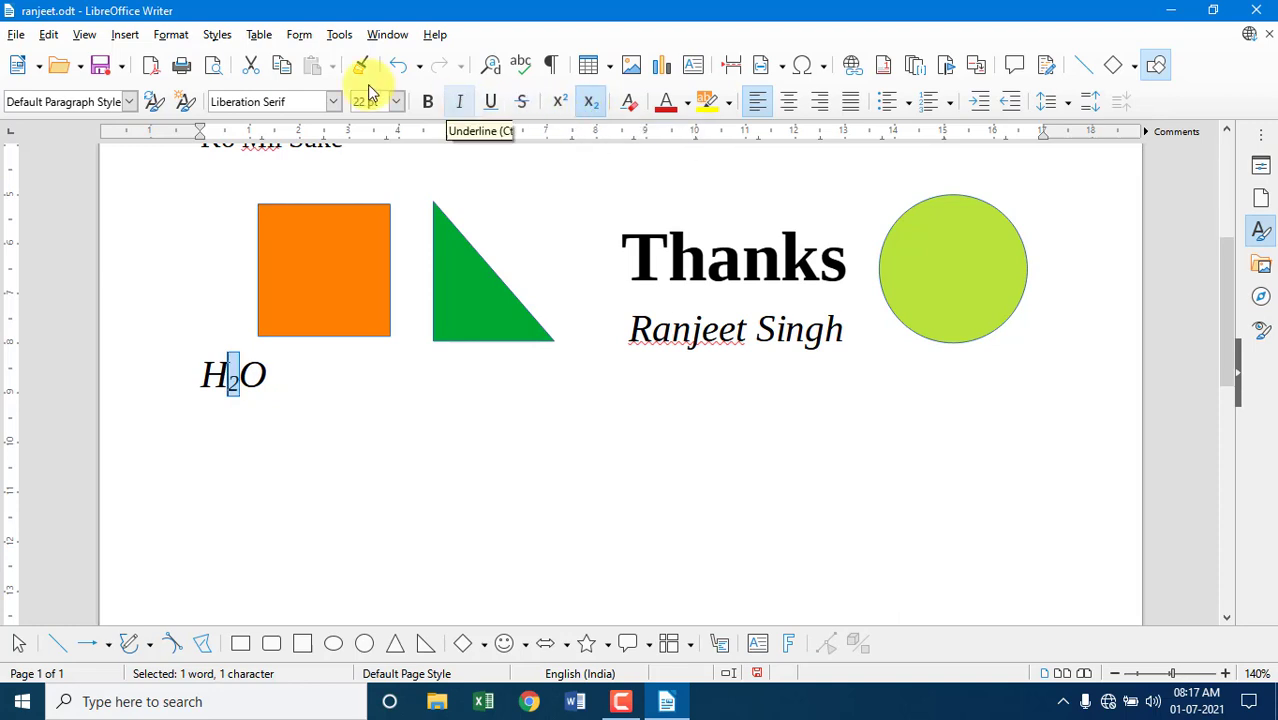
{"action": "scroll", "coordinate": [214, 143], "scroll_direction": "up", "scroll_amount": 3}
Select the word Thanks and apply the Shadow text effect to it
{"action": "left_click", "coordinate": [171, 34]}
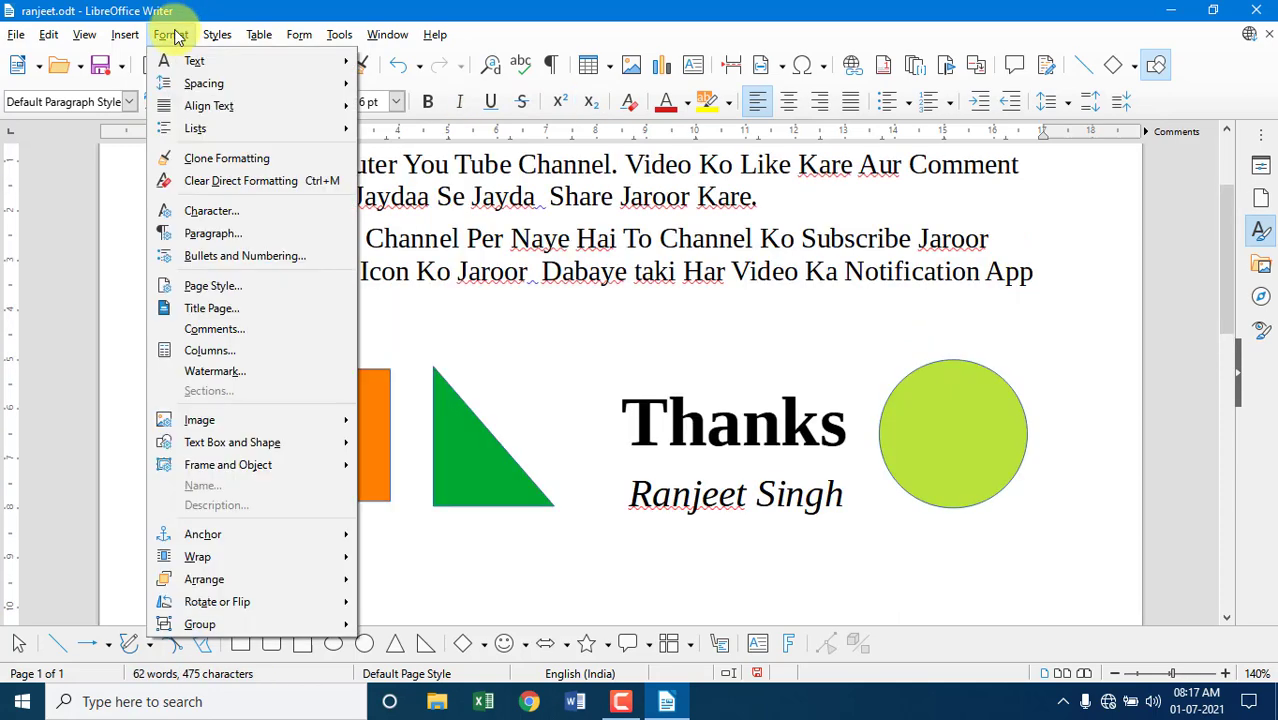
{"action": "mouse_move", "coordinate": [195, 62]}
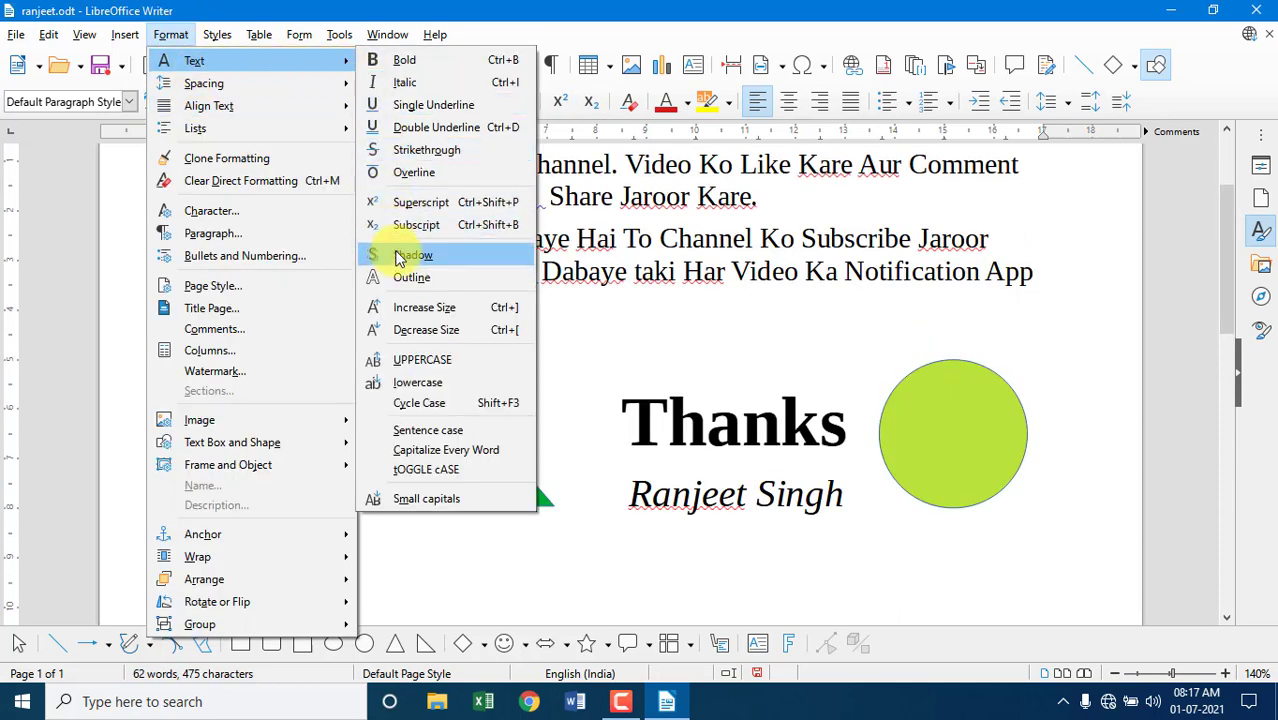
{"action": "left_click", "coordinate": [821, 430]}
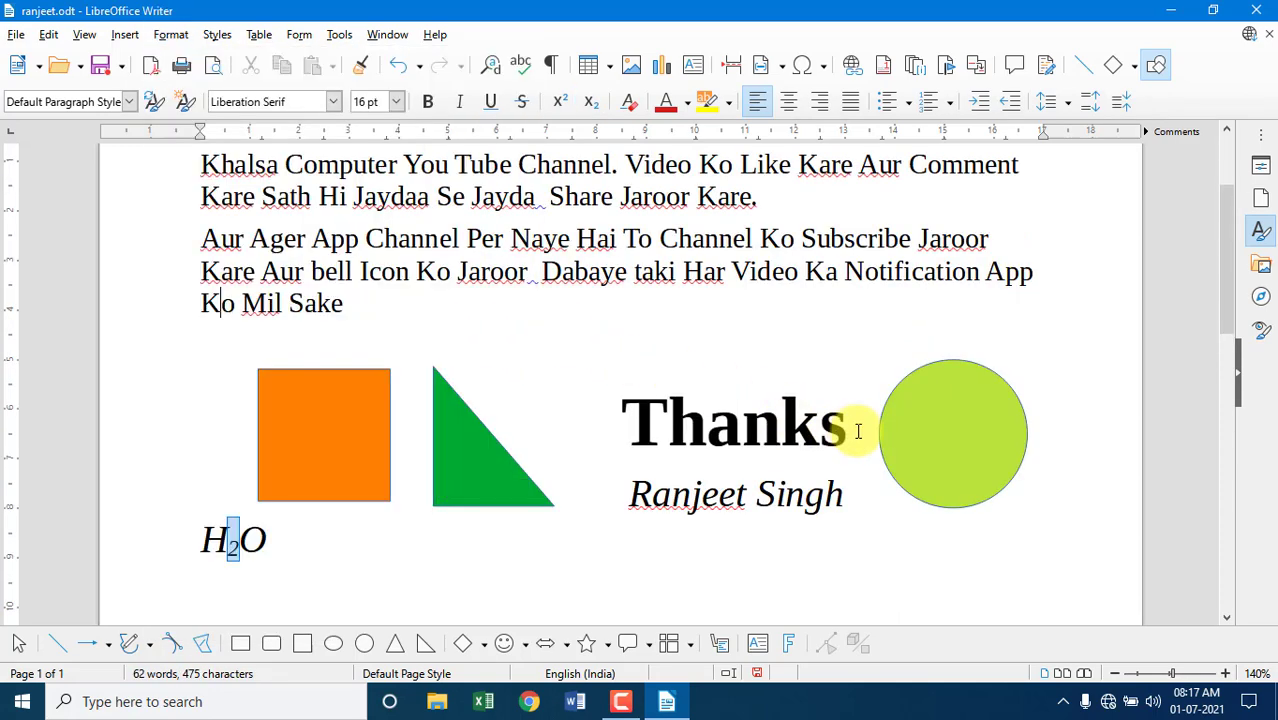
{"action": "left_click_drag", "start_coordinate": [846, 430], "coordinate": [628, 432]}
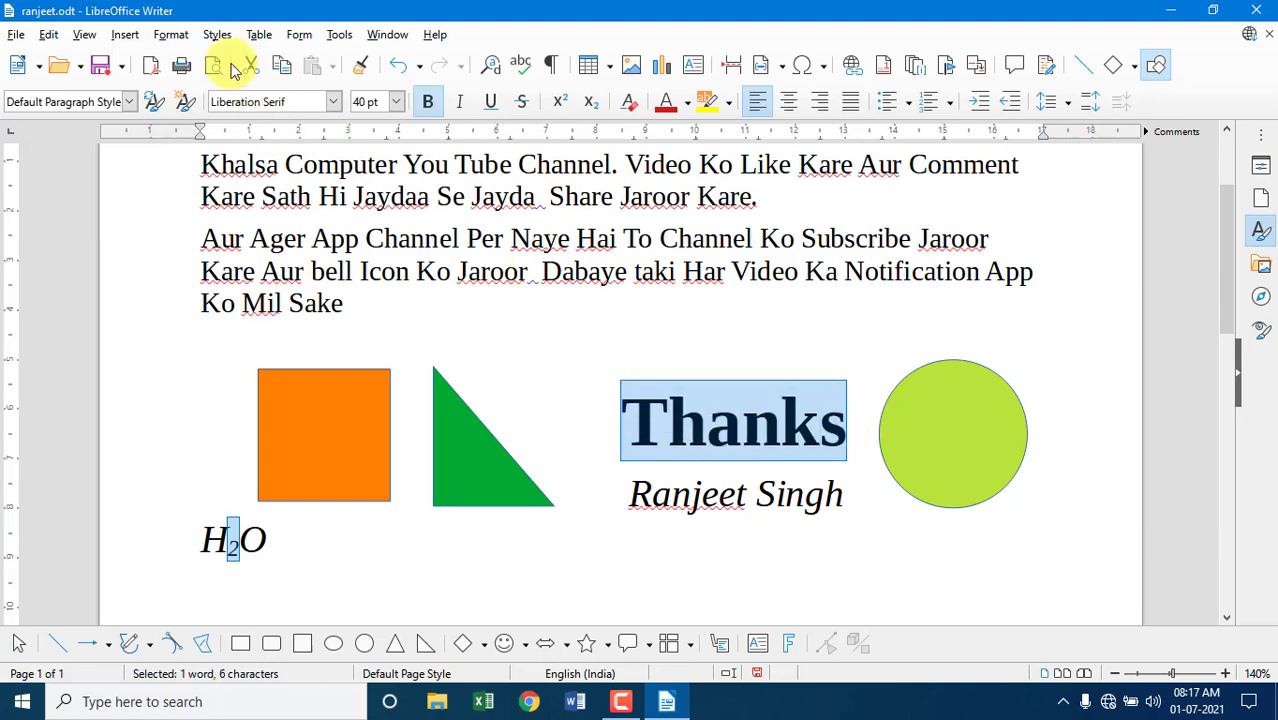
{"action": "left_click", "coordinate": [175, 36]}
{"action": "mouse_move", "coordinate": [229, 62]}
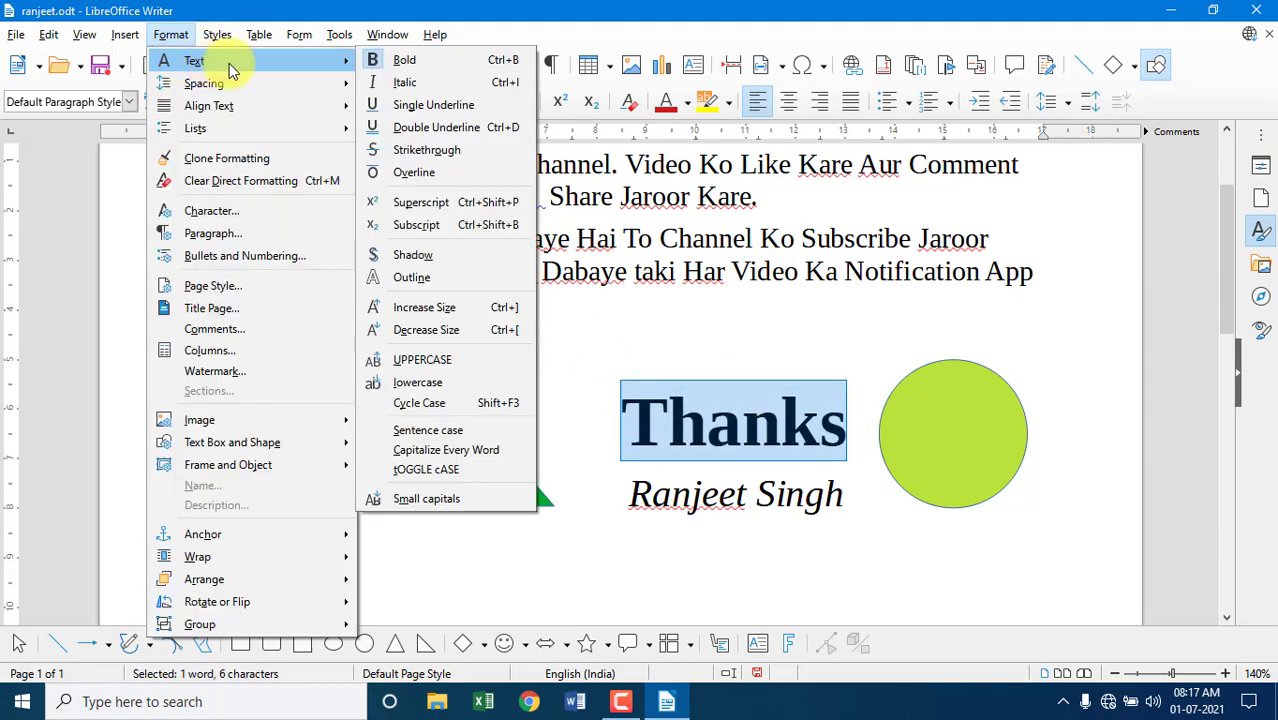
{"action": "left_click", "coordinate": [425, 255]}
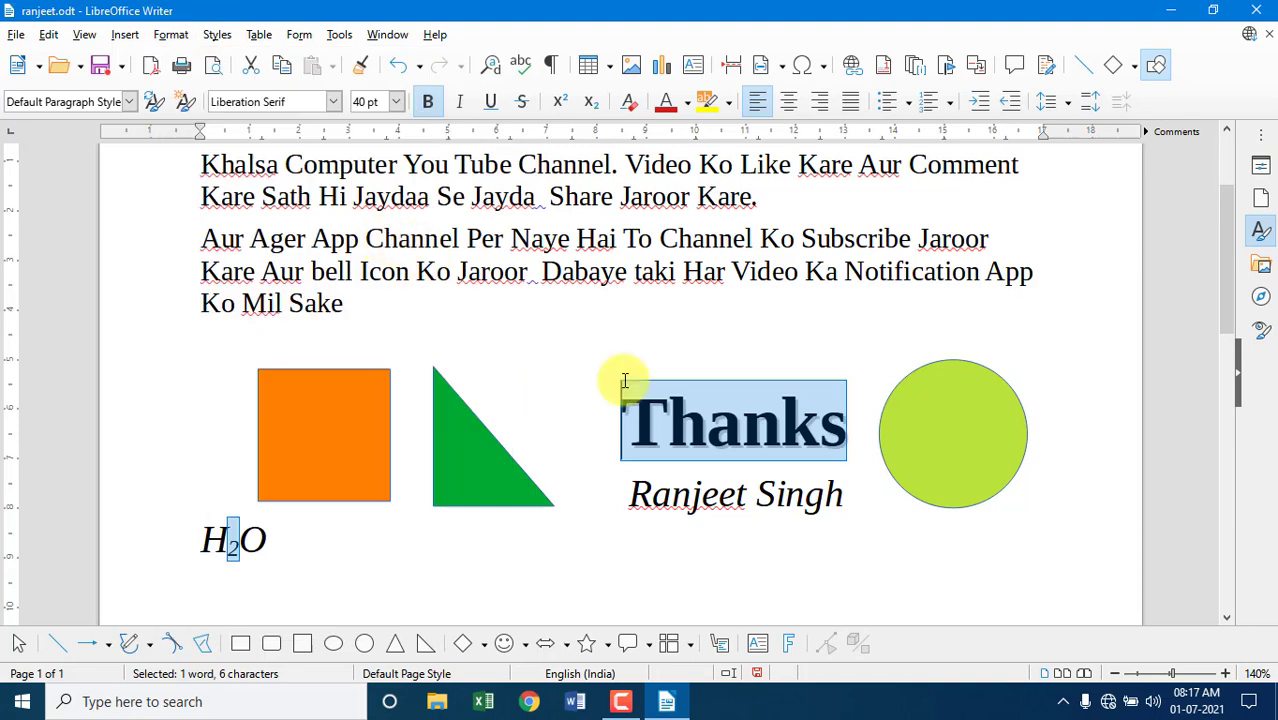
{"action": "left_click", "coordinate": [846, 450]}
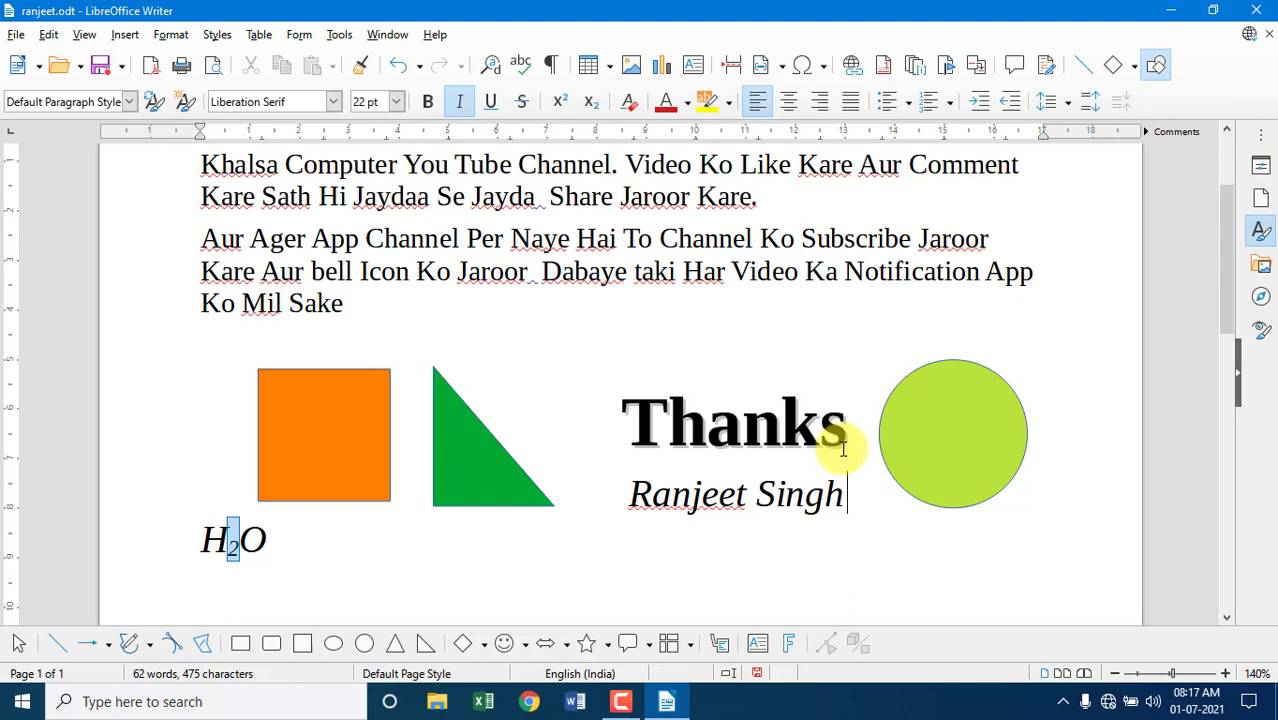
Reselect the word Thanks
{"action": "left_click", "coordinate": [171, 34]}
{"action": "mouse_move", "coordinate": [184, 62]}
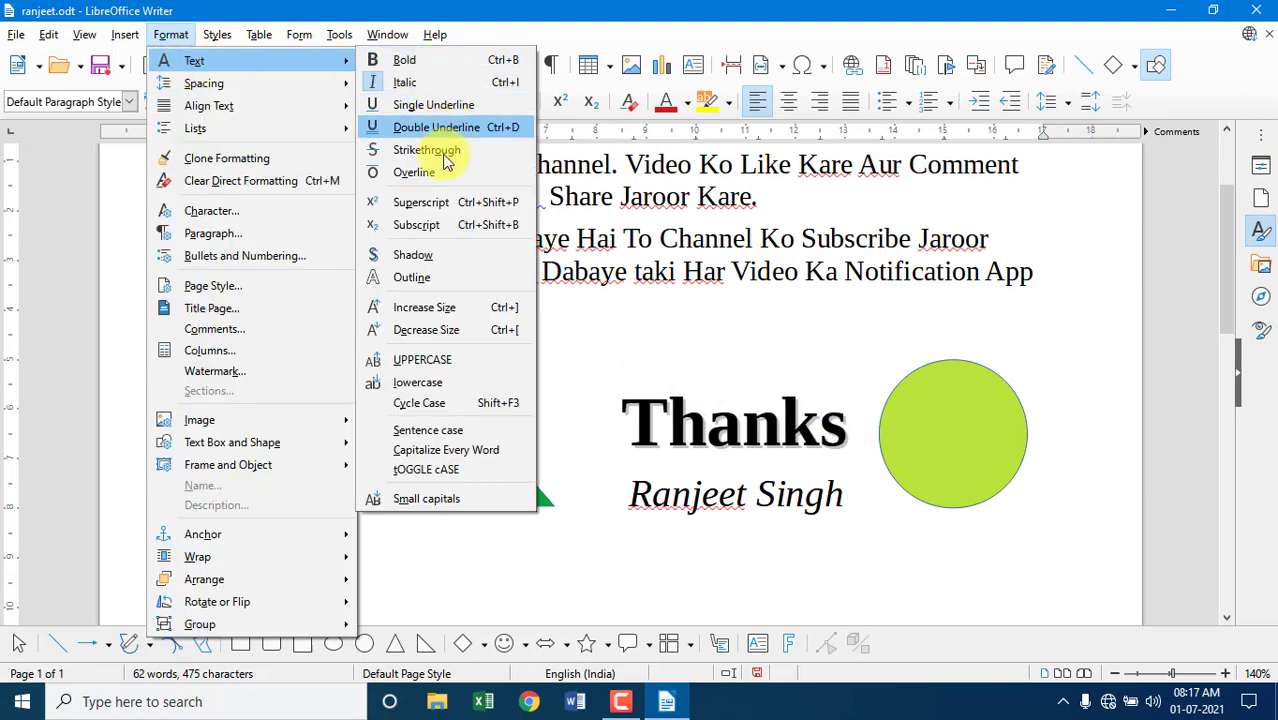
{"action": "left_click", "coordinate": [863, 445]}
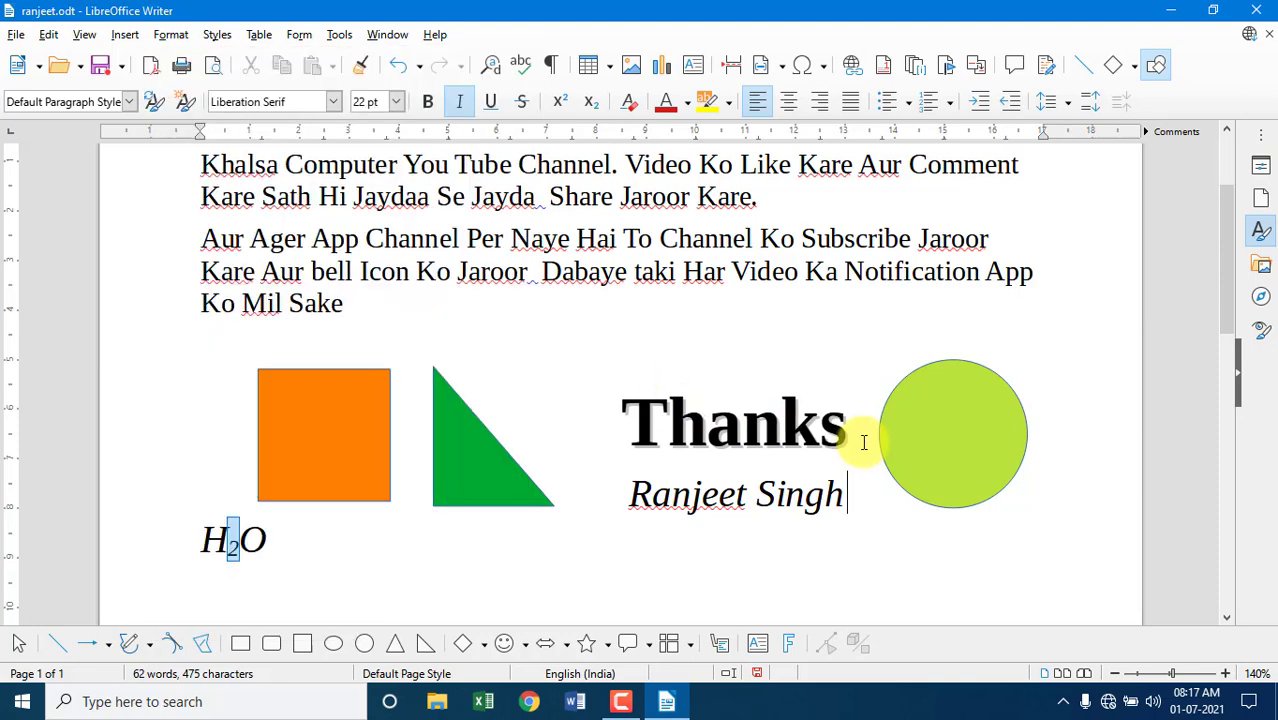
{"action": "left_click_drag", "start_coordinate": [863, 445], "coordinate": [614, 431]}
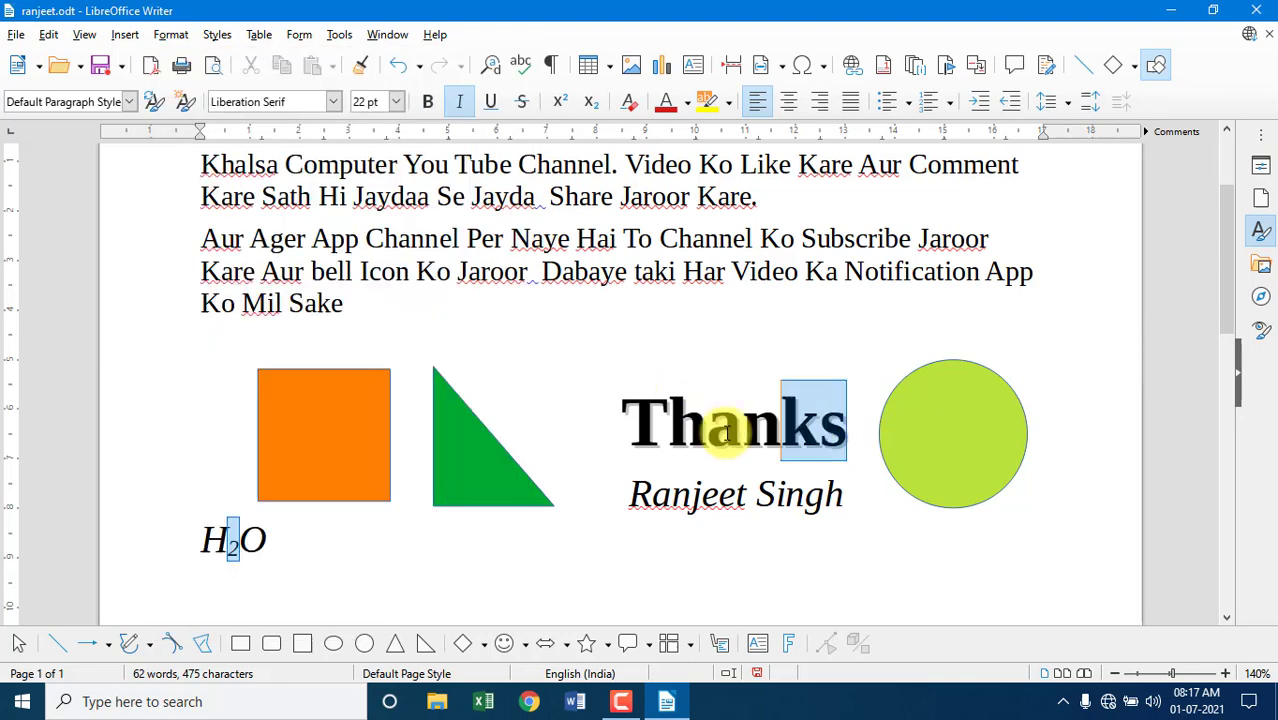
Apply the Outline effect to the selected word Thanks and deselect it to check
{"action": "left_click", "coordinate": [171, 34]}
{"action": "mouse_move", "coordinate": [190, 62]}
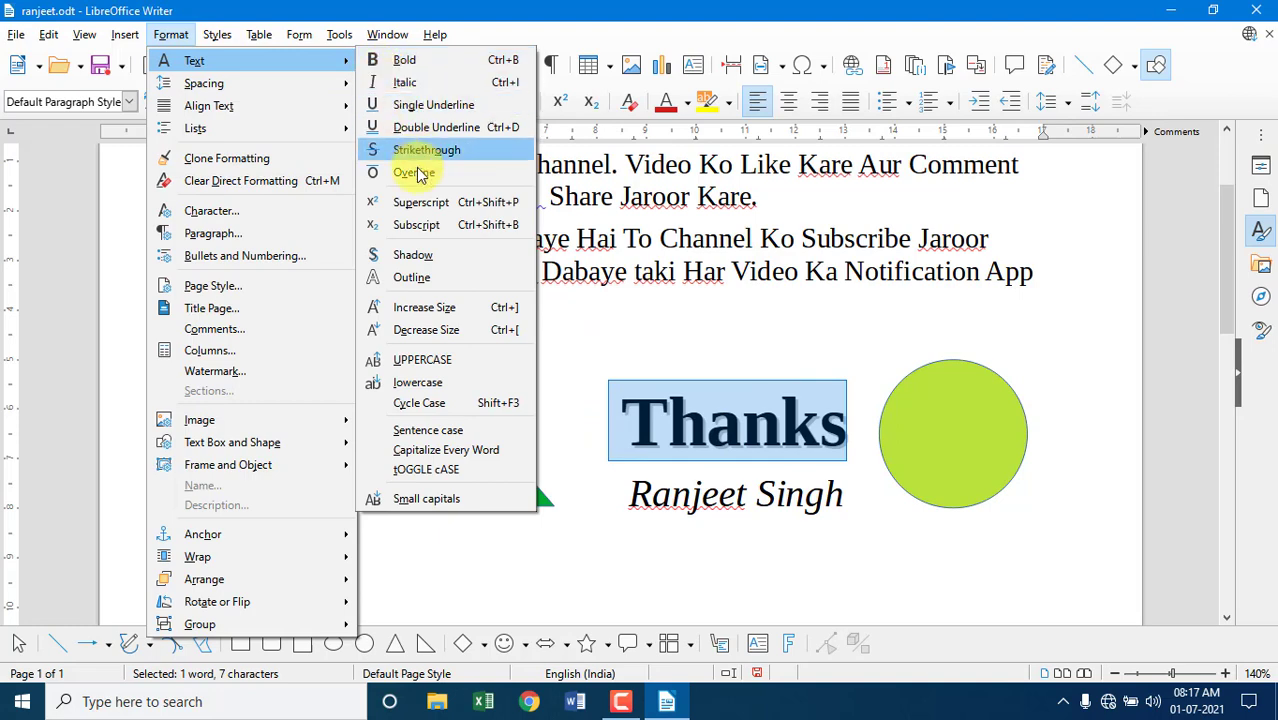
{"action": "left_click", "coordinate": [425, 287]}
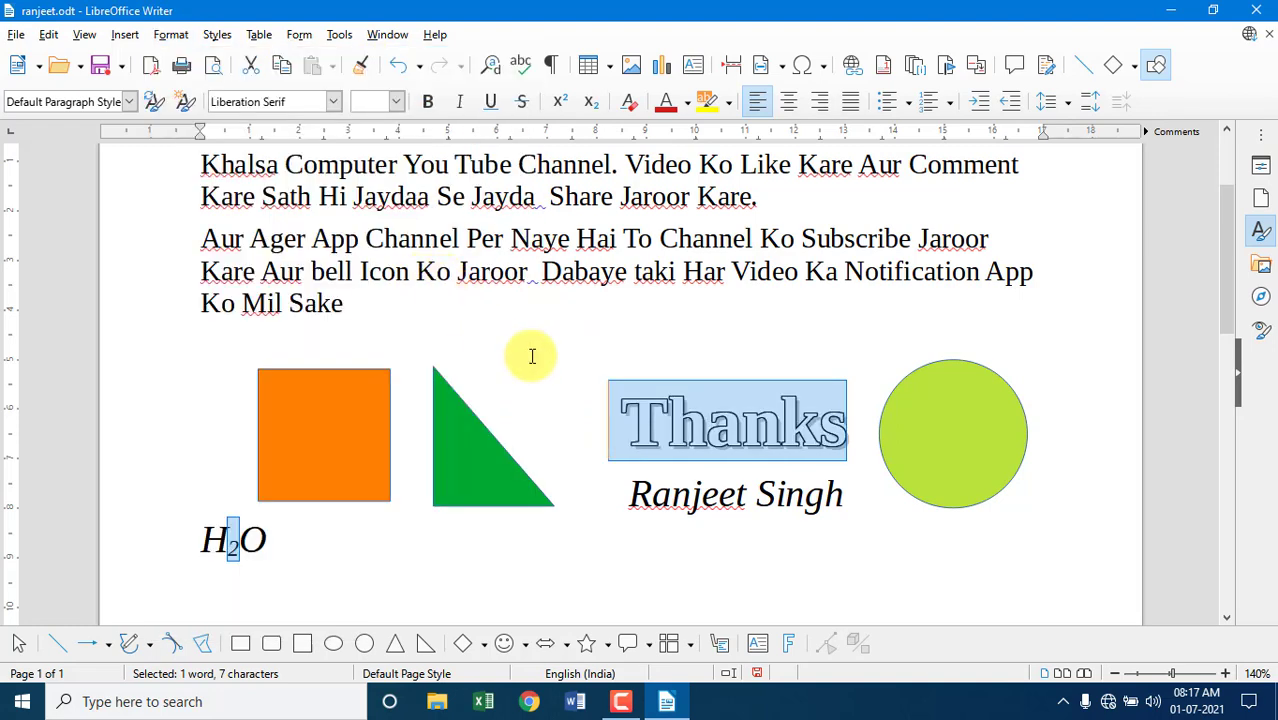
{"action": "left_click", "coordinate": [868, 474]}
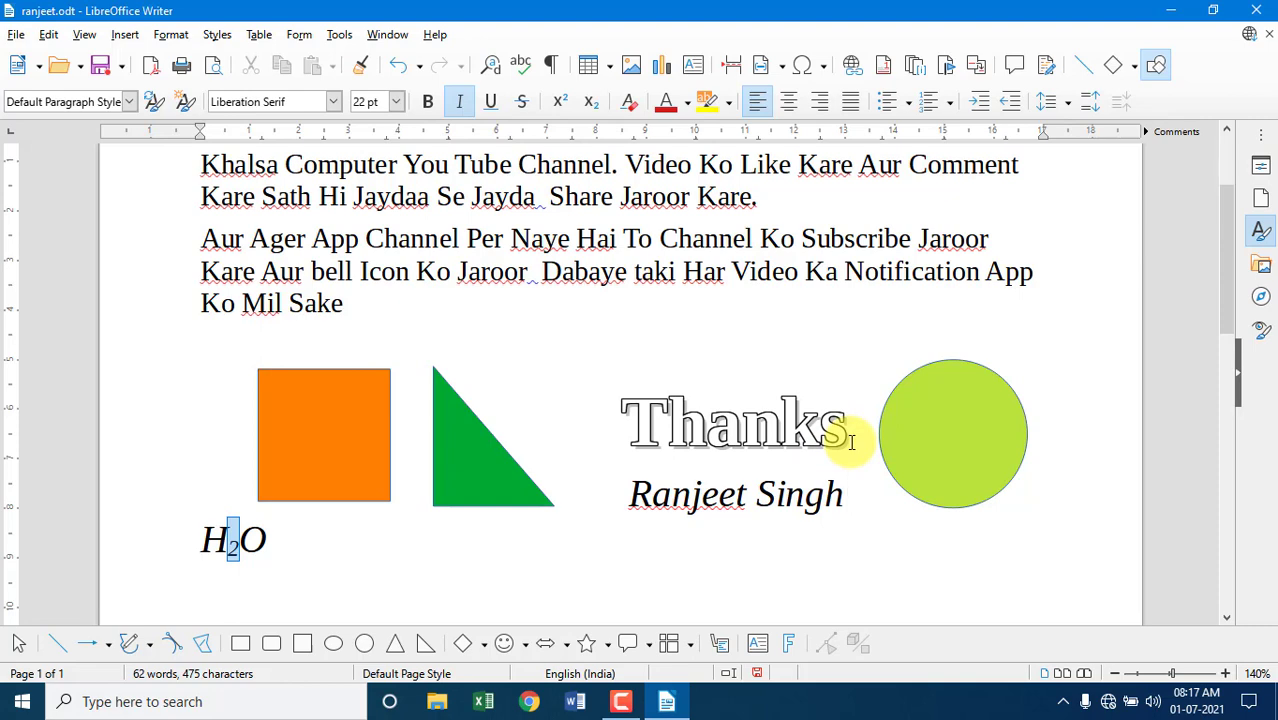
{"action": "left_click", "coordinate": [171, 34]}
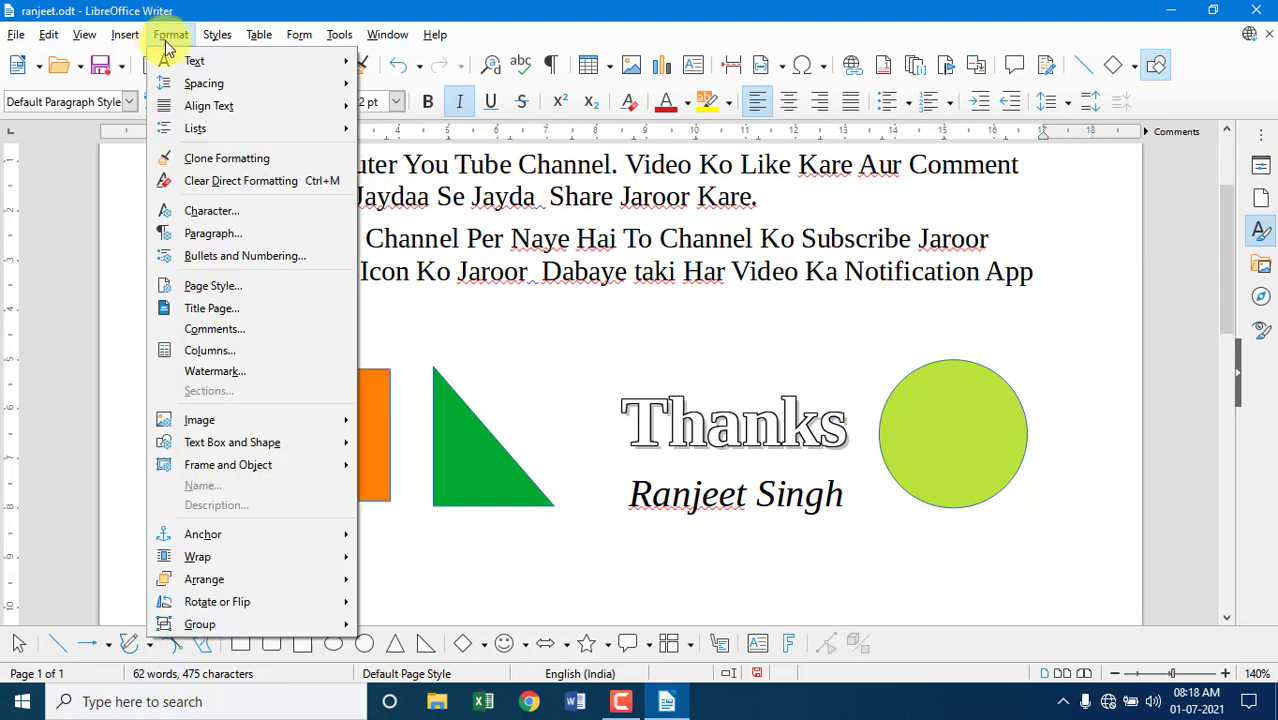
{"action": "mouse_move", "coordinate": [194, 61]}
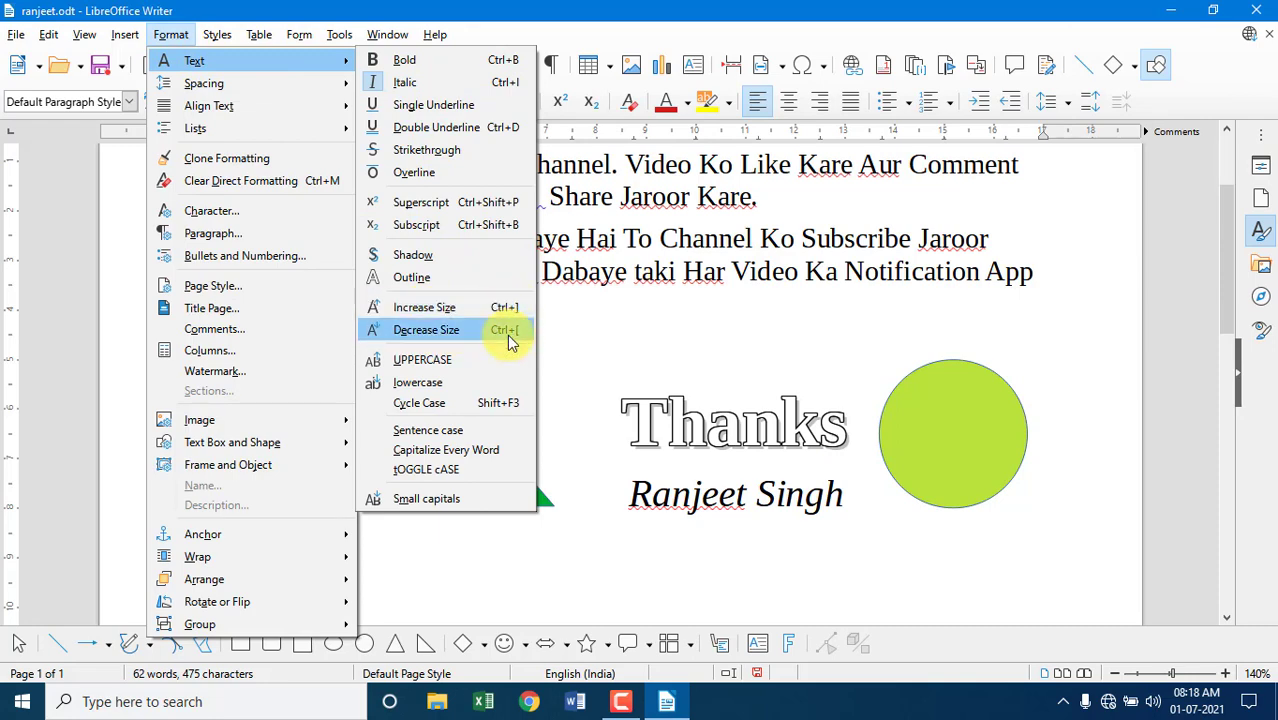
Select the opening line and enlarge its text to 18 pt
{"action": "left_click", "coordinate": [611, 331]}
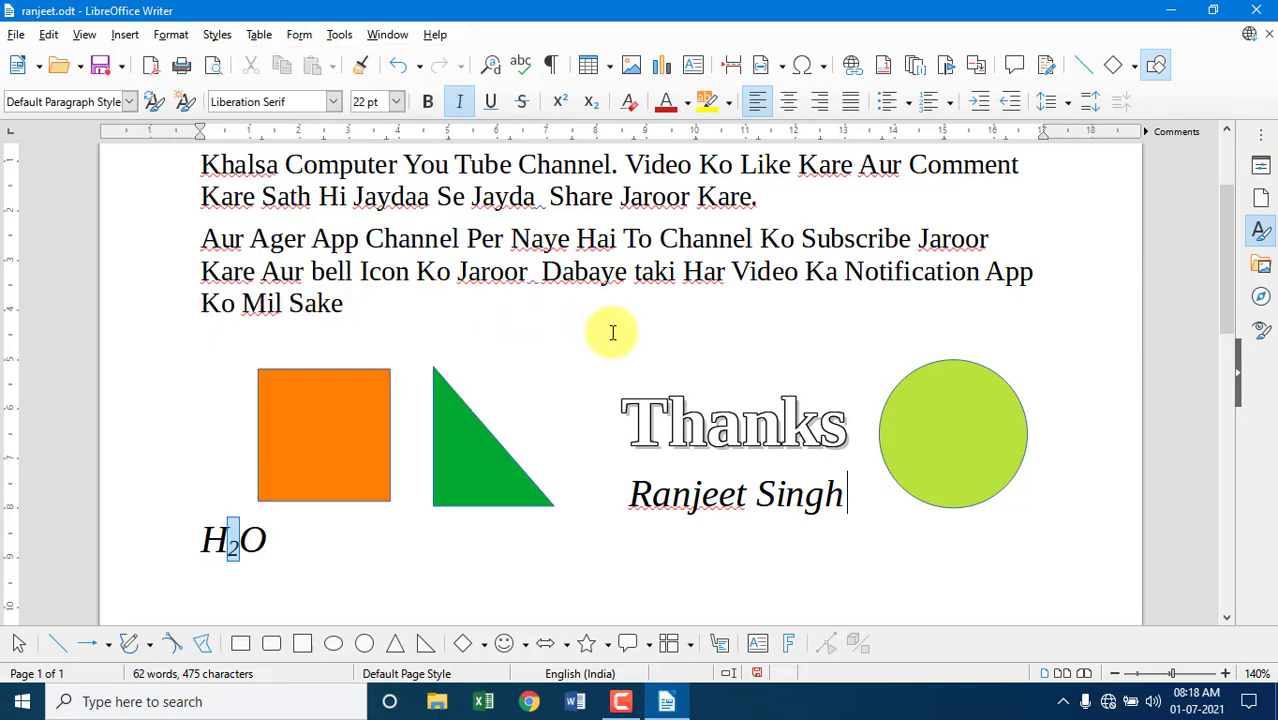
{"action": "scroll", "coordinate": [609, 333], "scroll_direction": "up", "scroll_amount": 3}
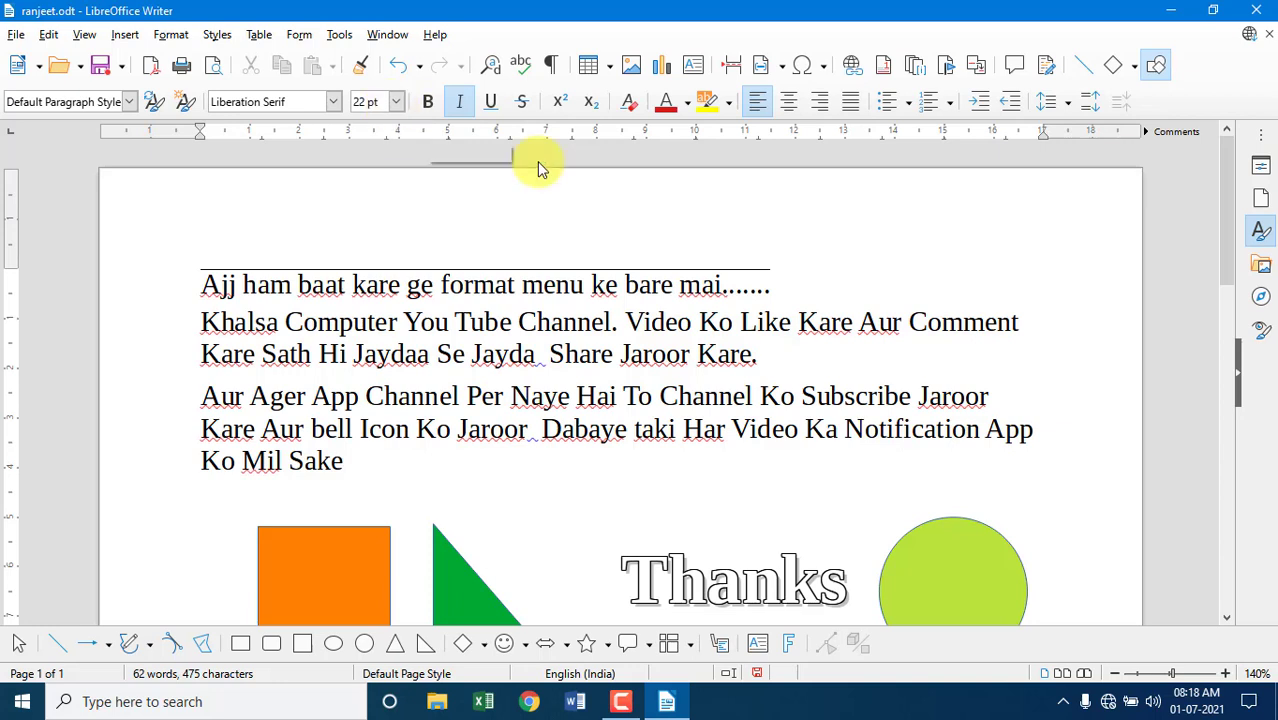
{"action": "left_click_drag", "start_coordinate": [800, 285], "coordinate": [200, 285]}
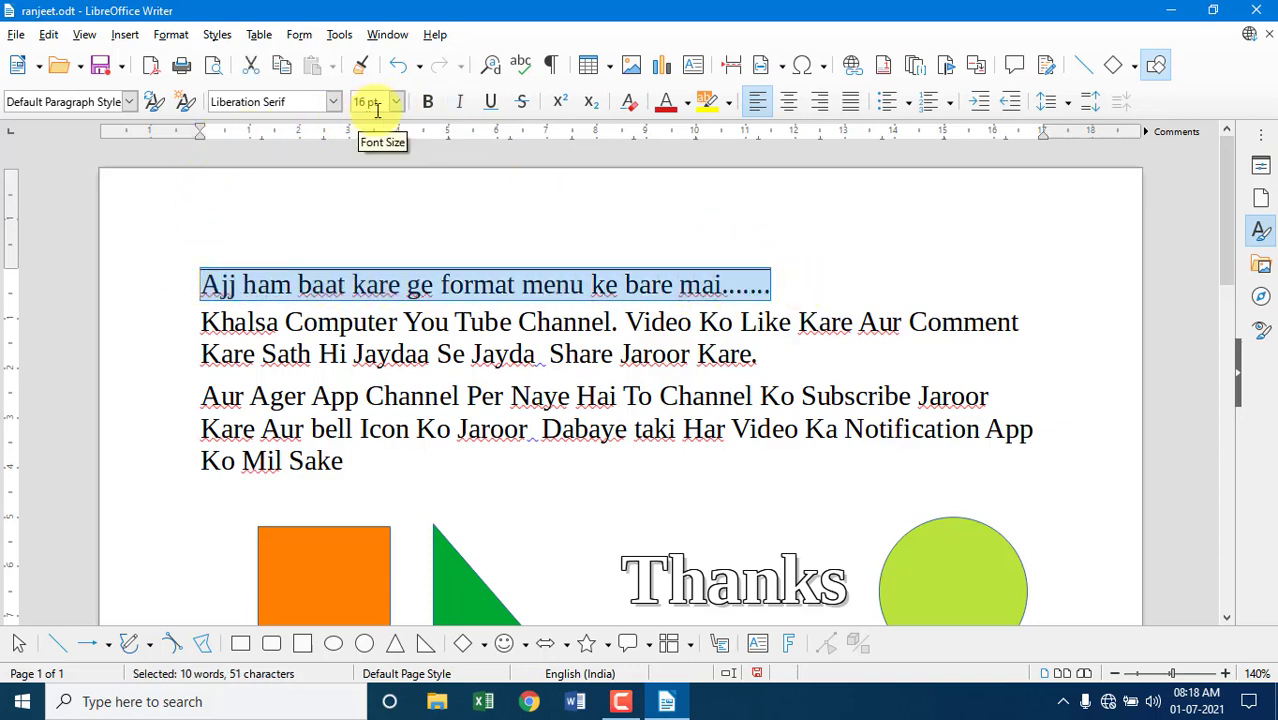
{"action": "left_click", "coordinate": [166, 35]}
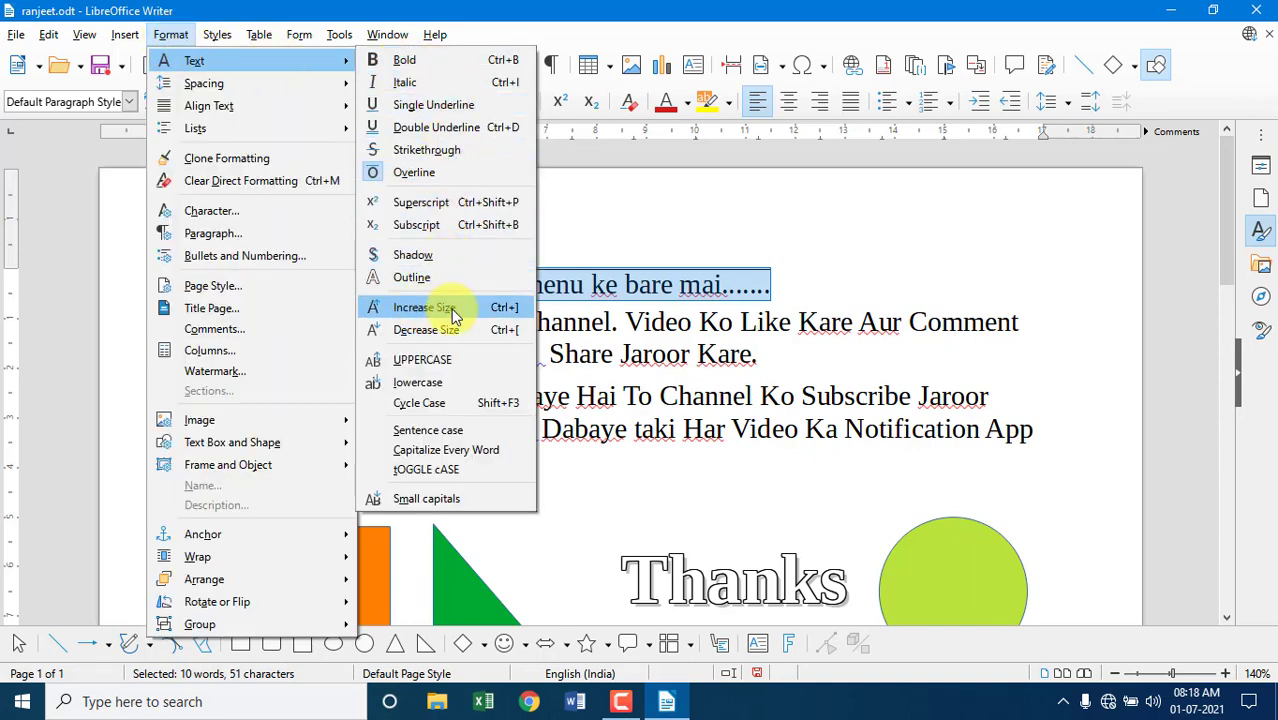
{"action": "left_click", "coordinate": [452, 312]}
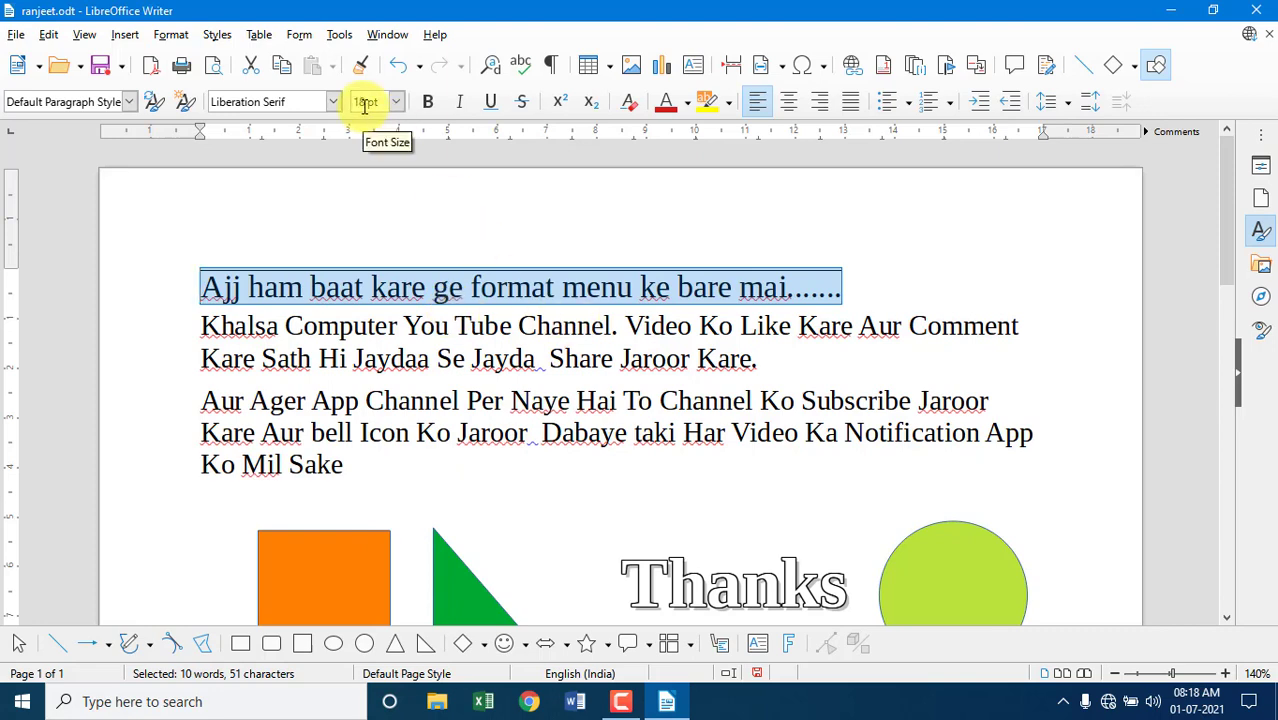
Decrease the opening line's text to 16 pt and reselect the line
{"action": "left_click", "coordinate": [172, 36]}
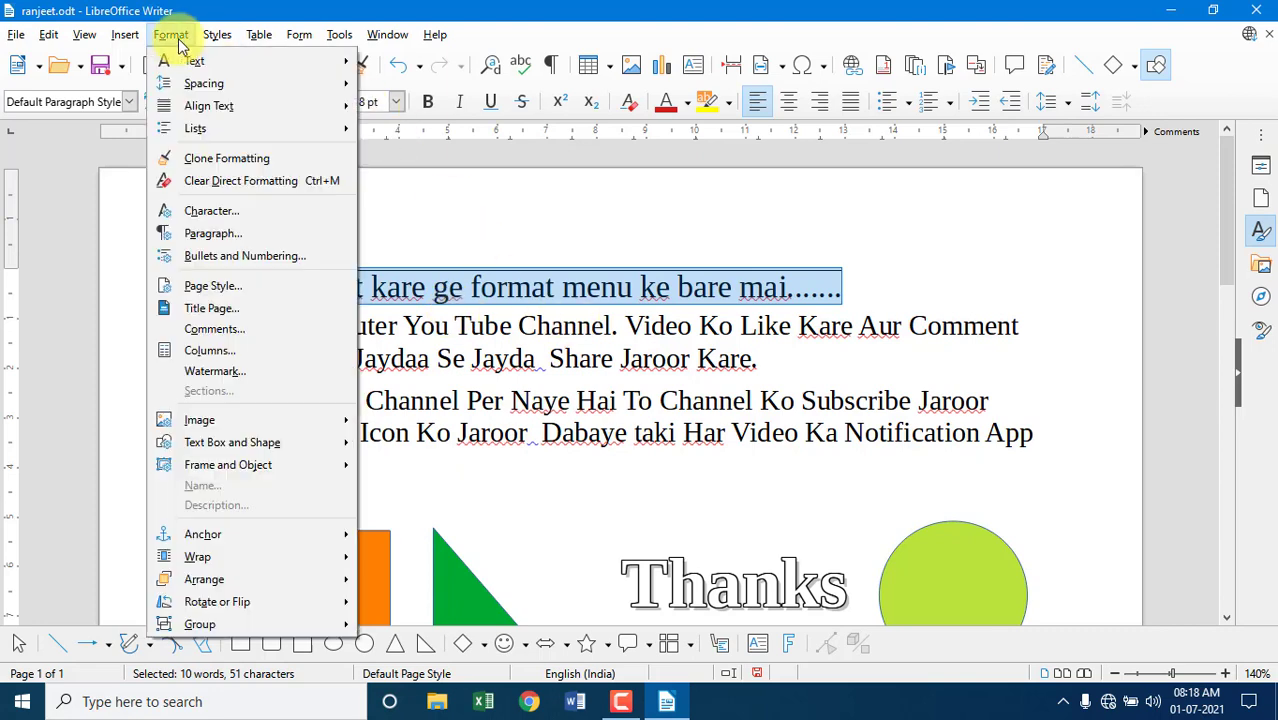
{"action": "mouse_move", "coordinate": [185, 61]}
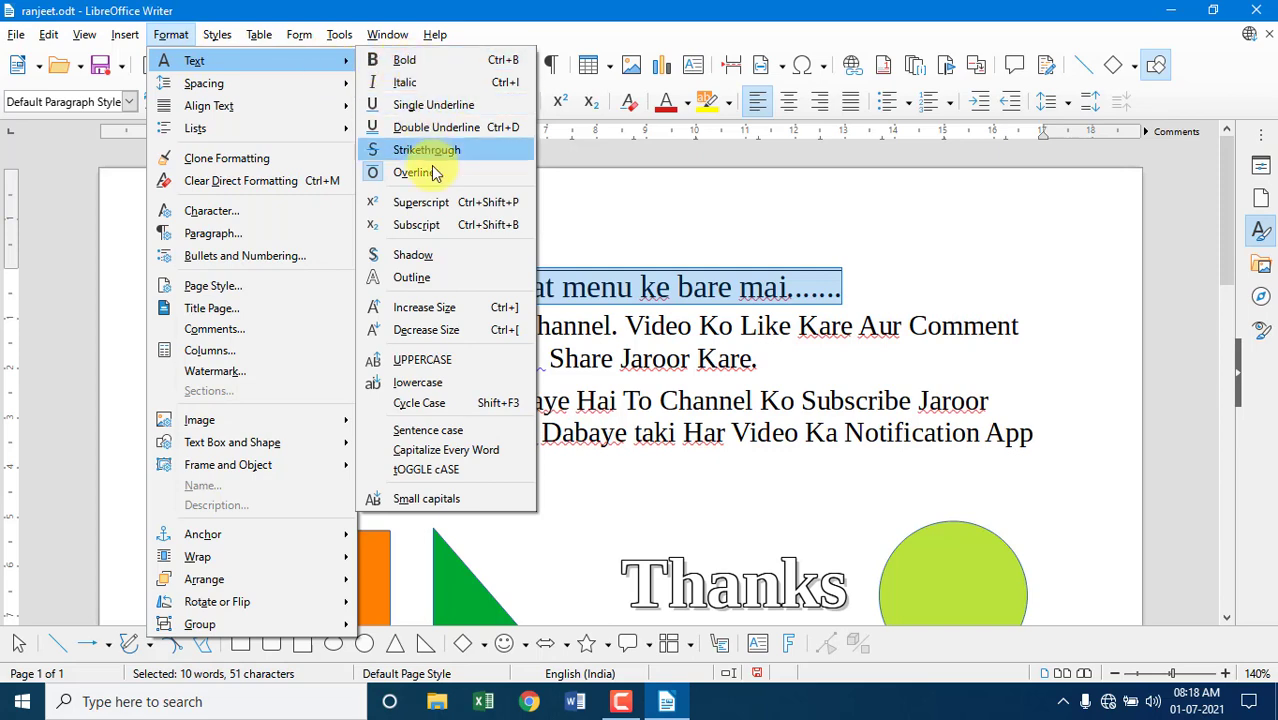
{"action": "left_click", "coordinate": [429, 337]}
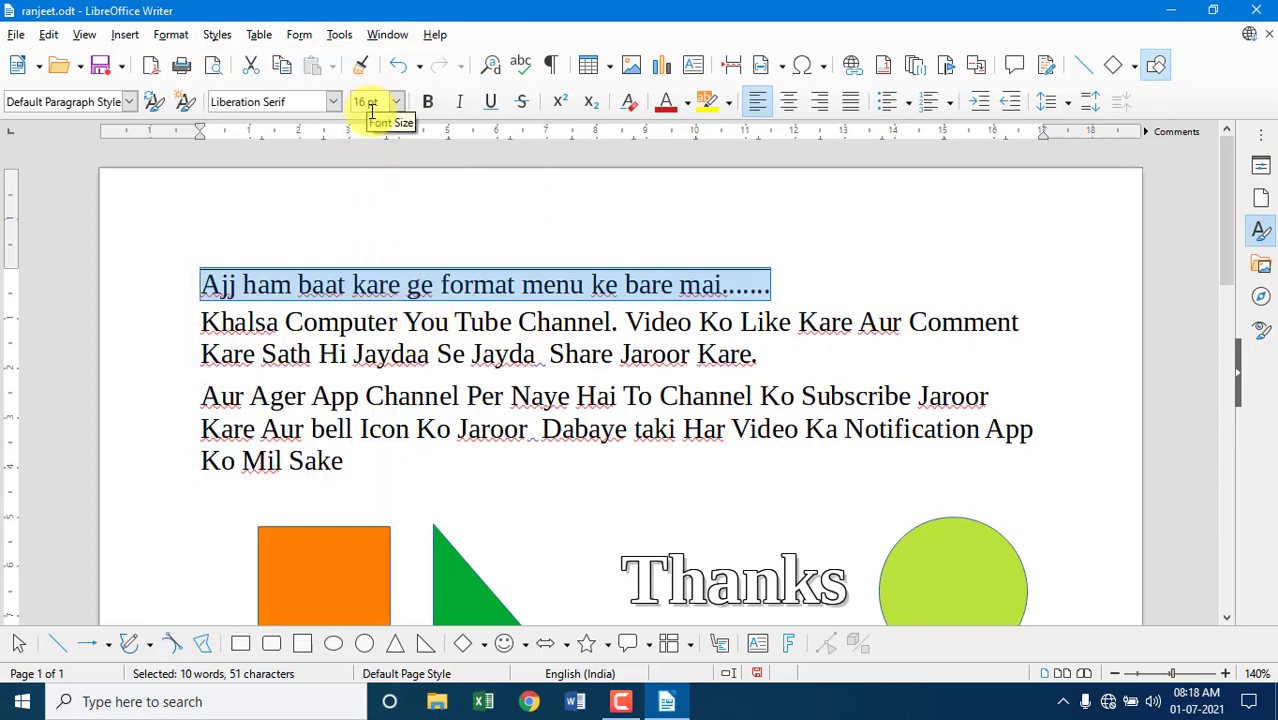
{"action": "left_click", "coordinate": [174, 38]}
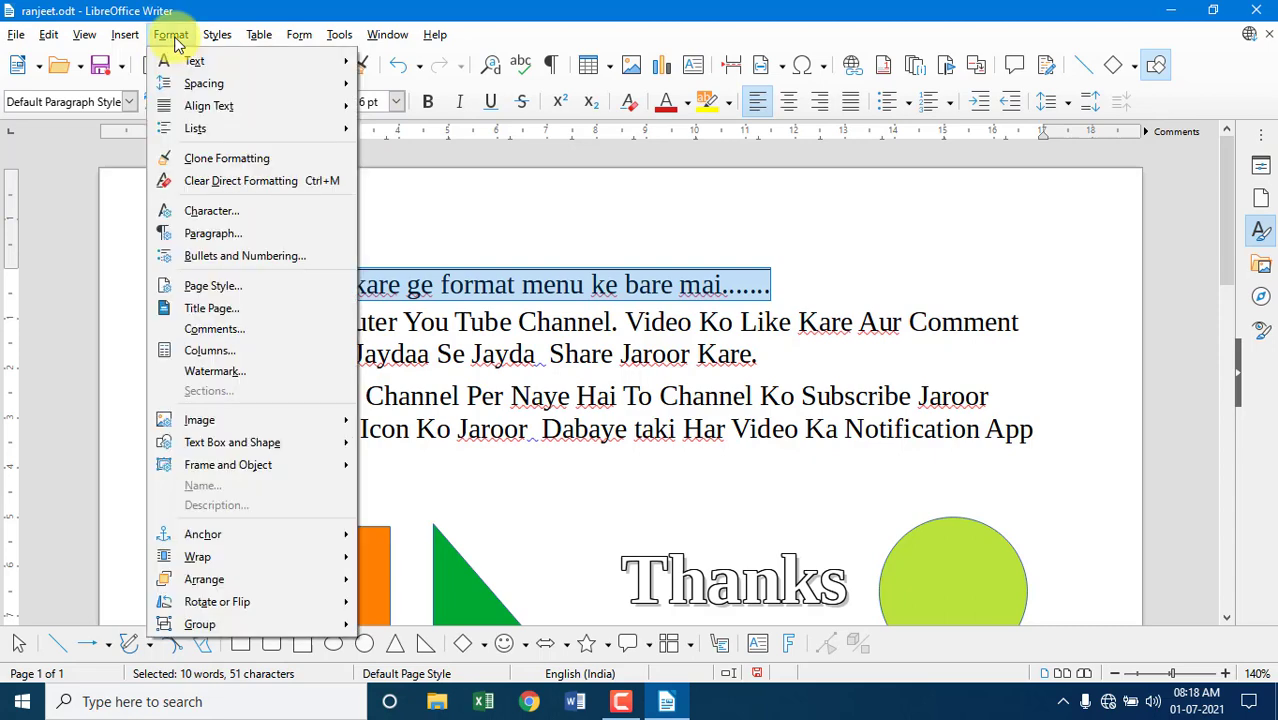
{"action": "mouse_move", "coordinate": [180, 60]}
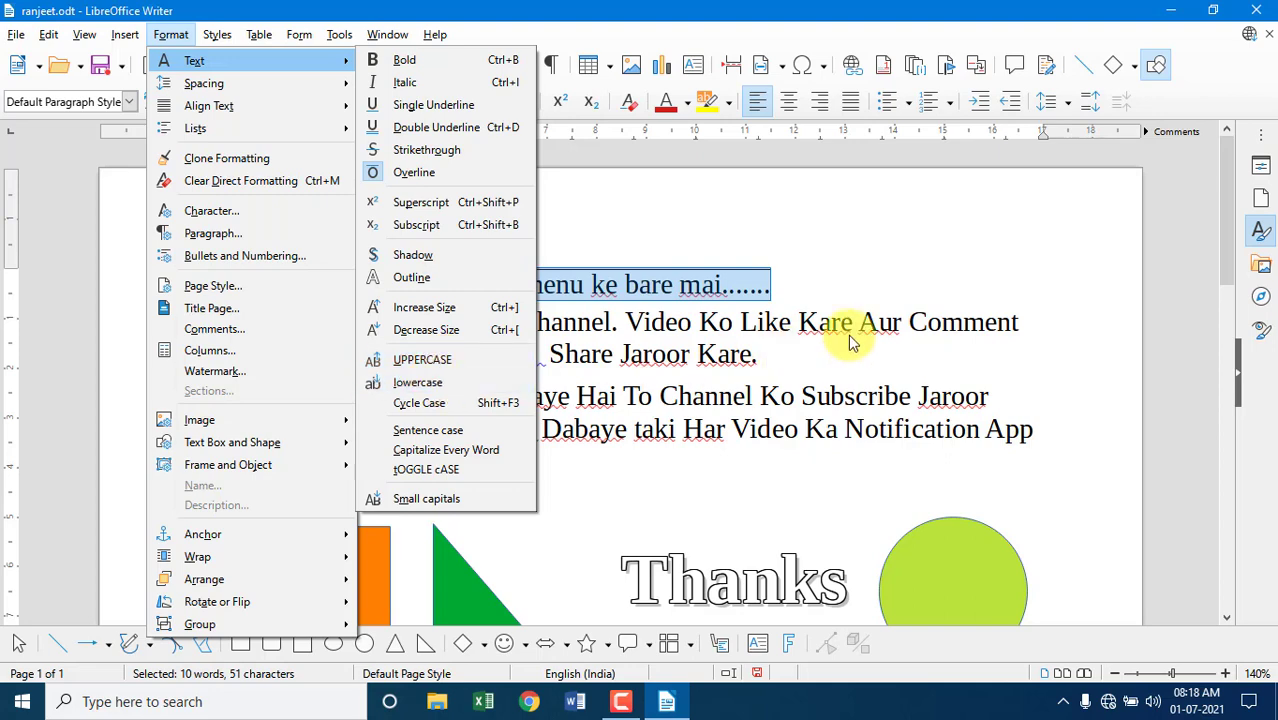
{"action": "left_click", "coordinate": [845, 268]}
{"action": "left_click_drag", "start_coordinate": [771, 286], "coordinate": [157, 285]}
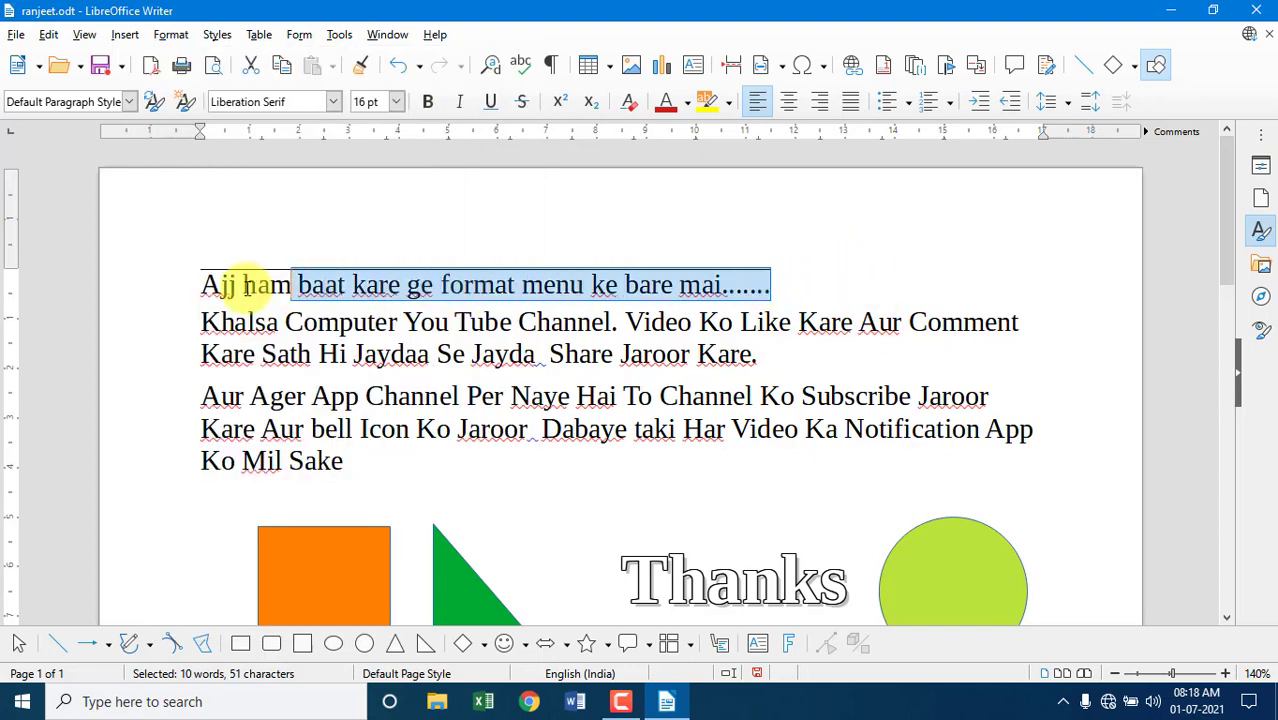
{"action": "left_click", "coordinate": [179, 40]}
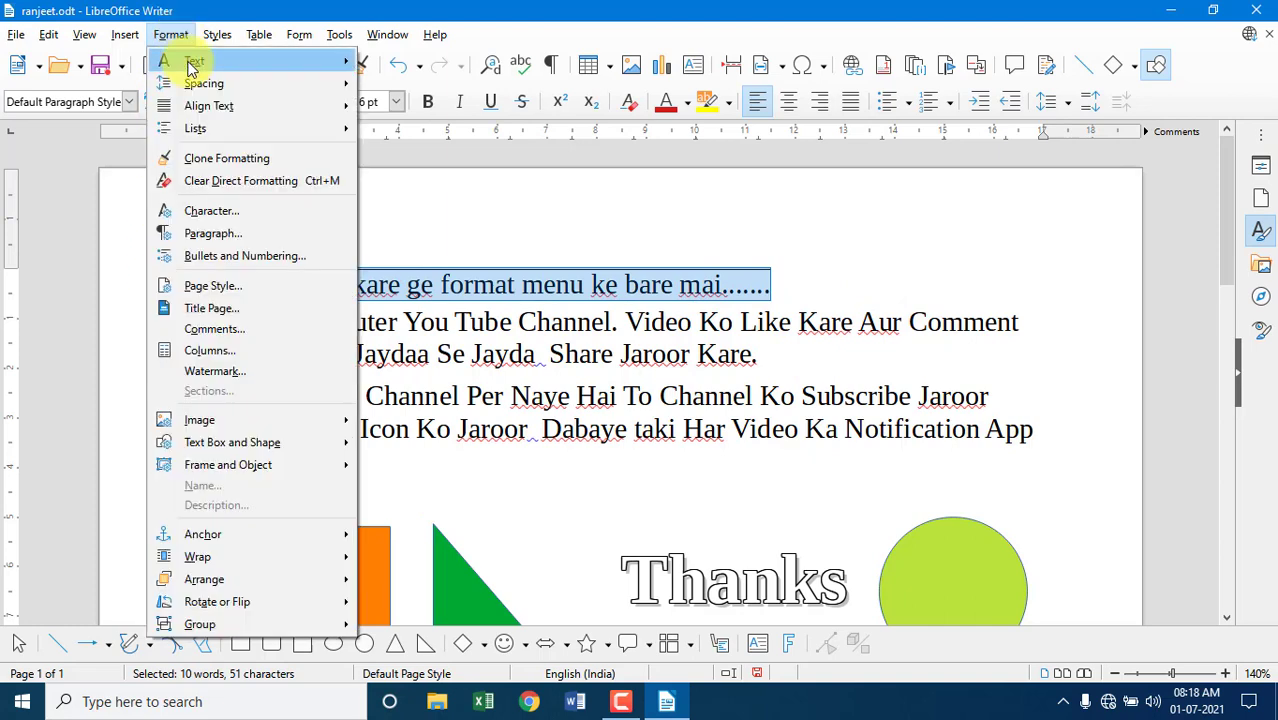
{"action": "mouse_move", "coordinate": [185, 60]}
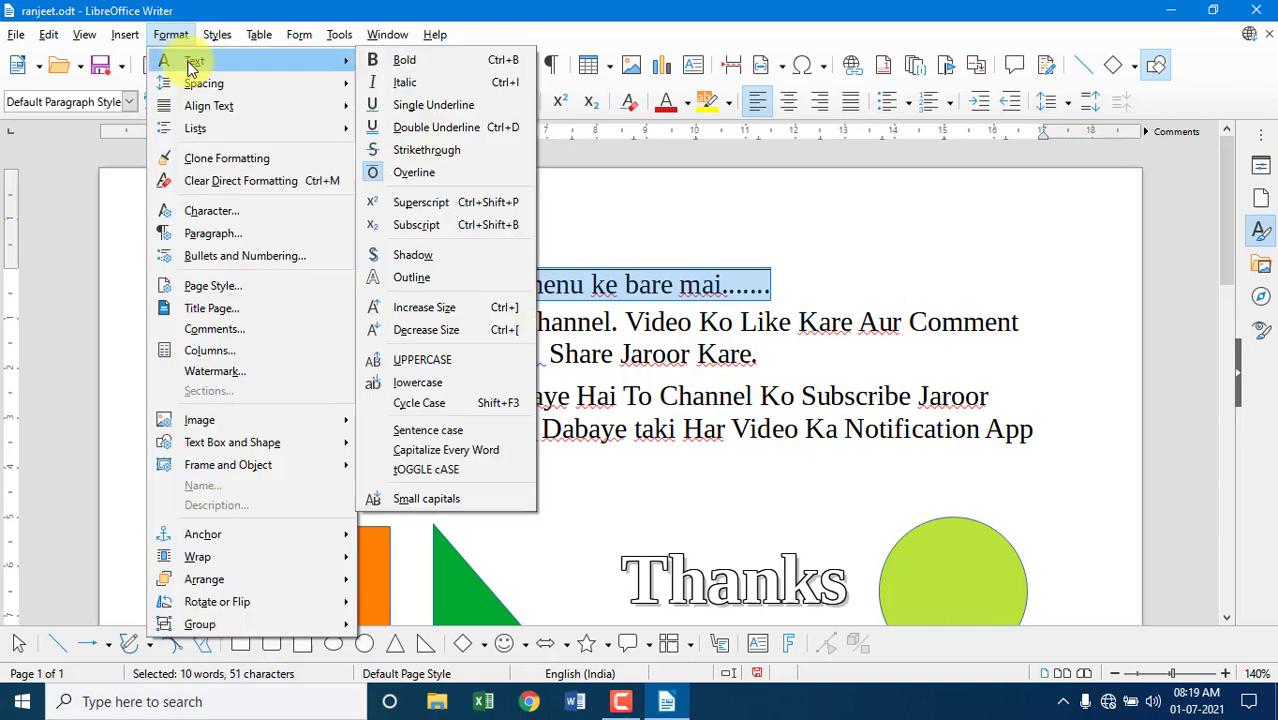
{"action": "left_click", "coordinate": [416, 362]}
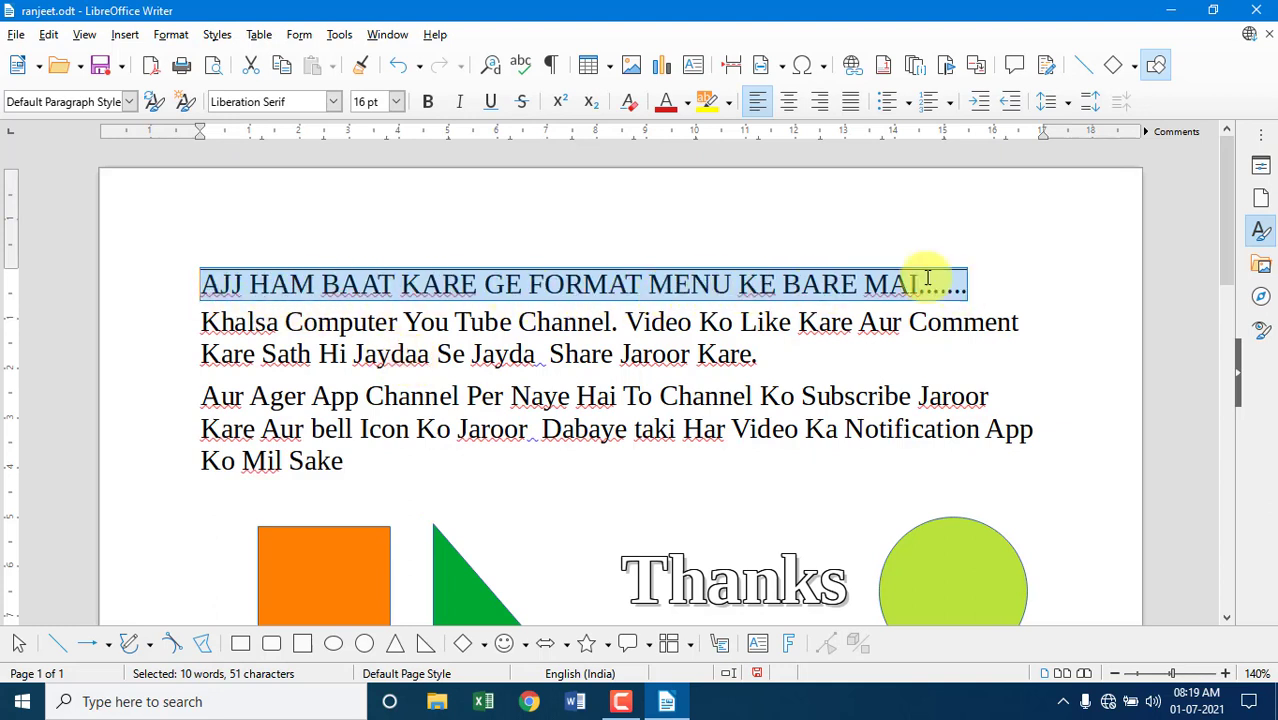
{"action": "left_click", "coordinate": [172, 35]}
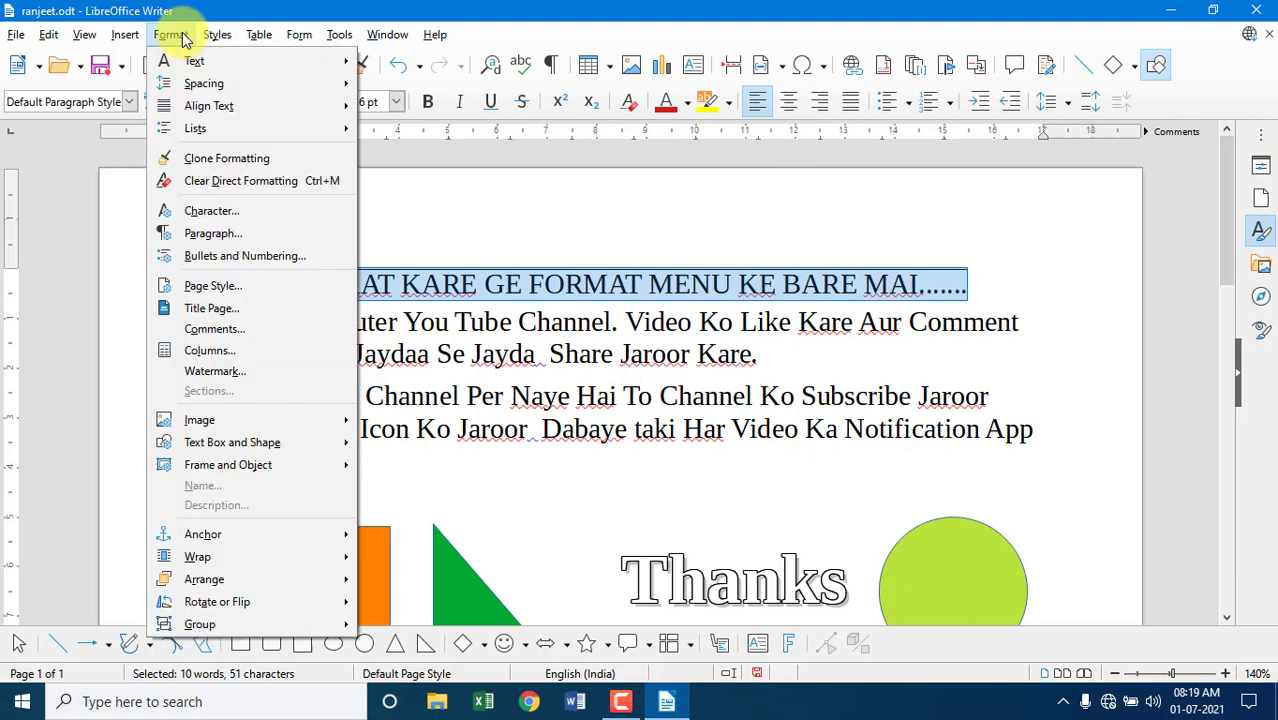
{"action": "mouse_move", "coordinate": [185, 60]}
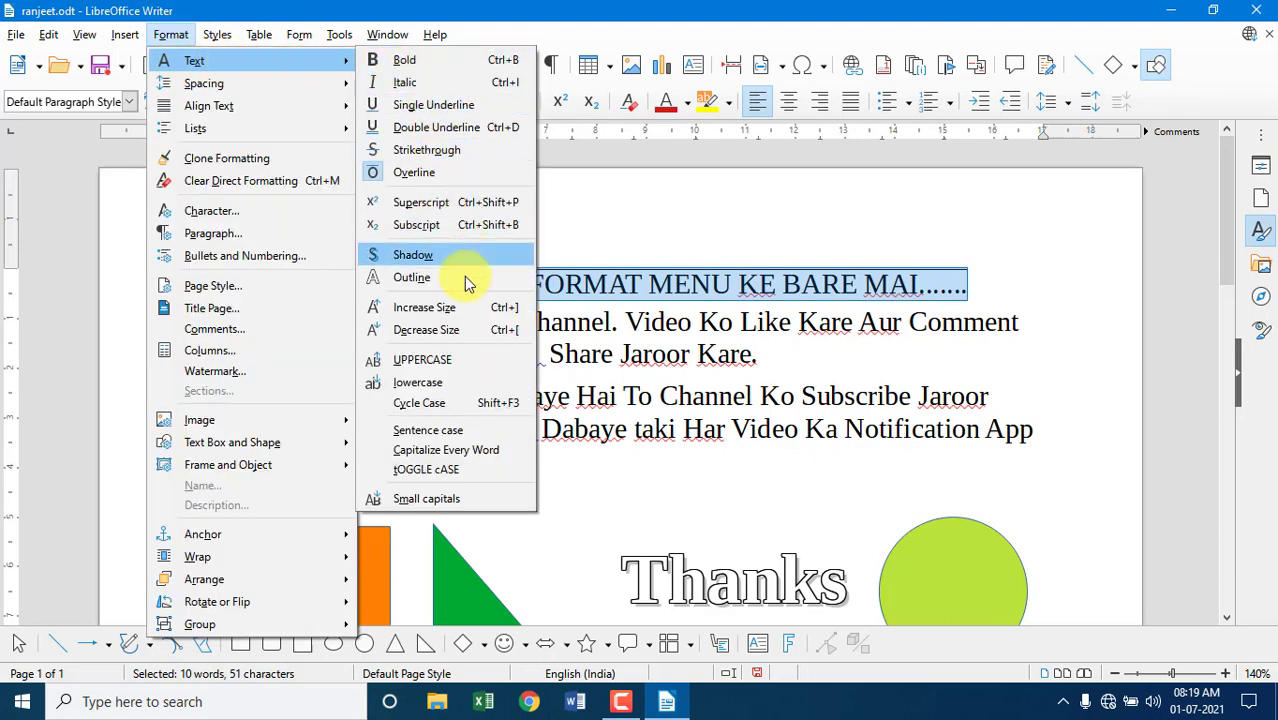
{"action": "left_click", "coordinate": [430, 383]}
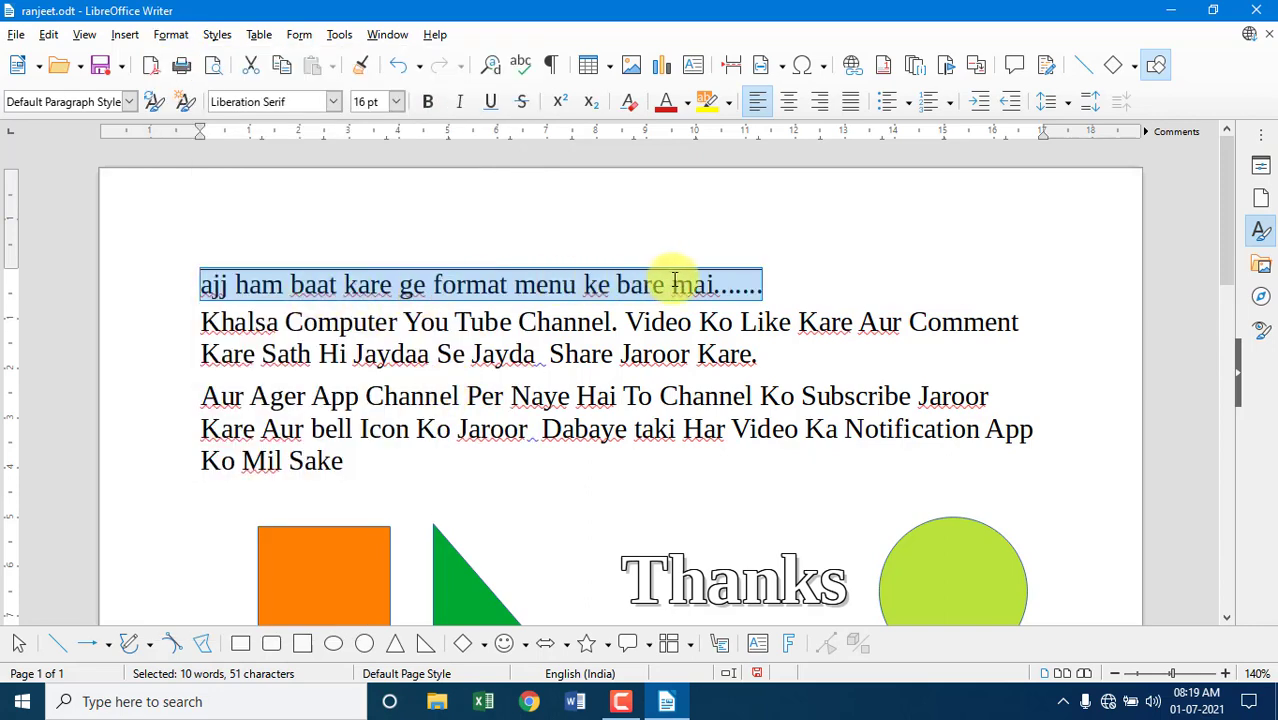
{"action": "left_click", "coordinate": [172, 36]}
{"action": "mouse_move", "coordinate": [285, 60]}
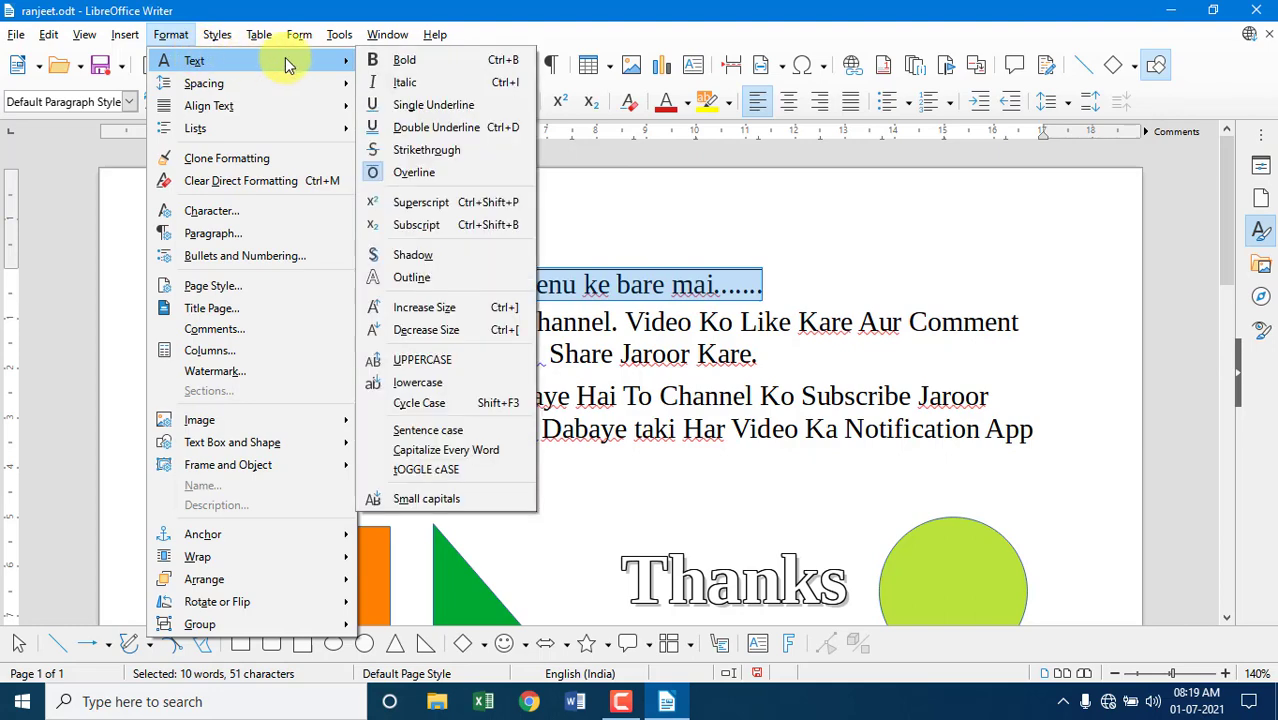
{"action": "left_click", "coordinate": [438, 406]}
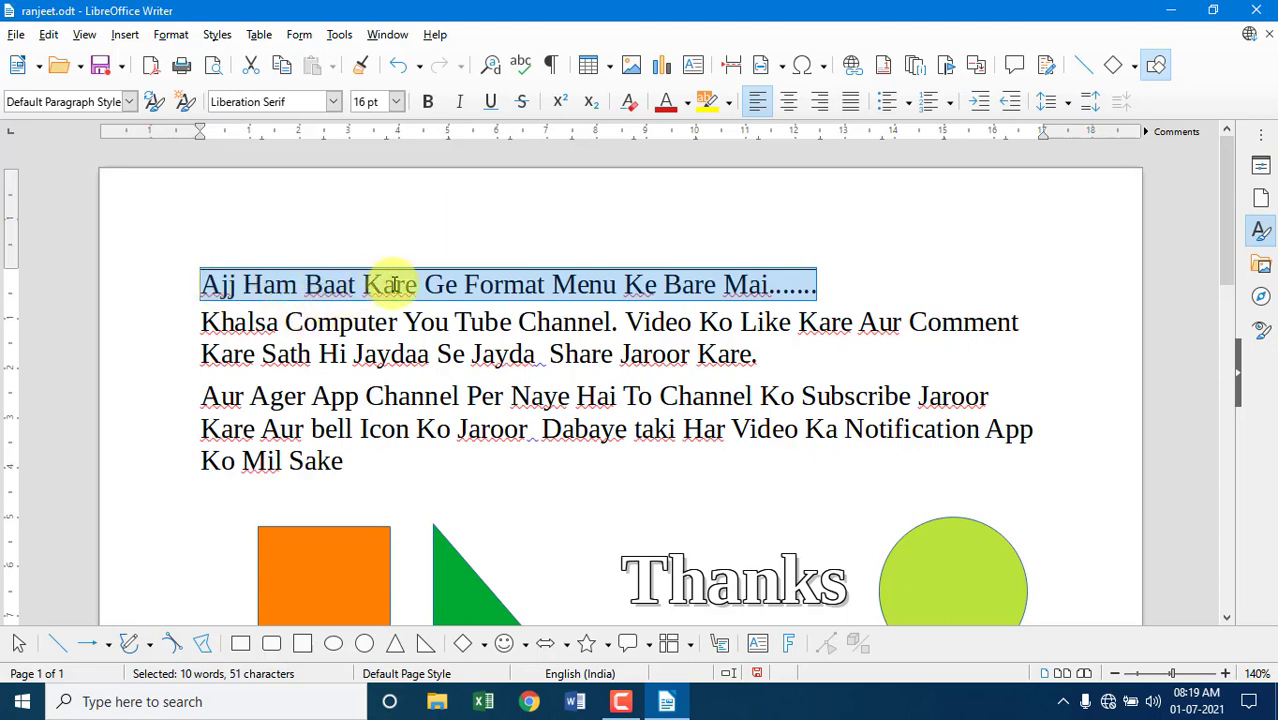
{"action": "left_click", "coordinate": [172, 36]}
{"action": "mouse_move", "coordinate": [322, 60]}
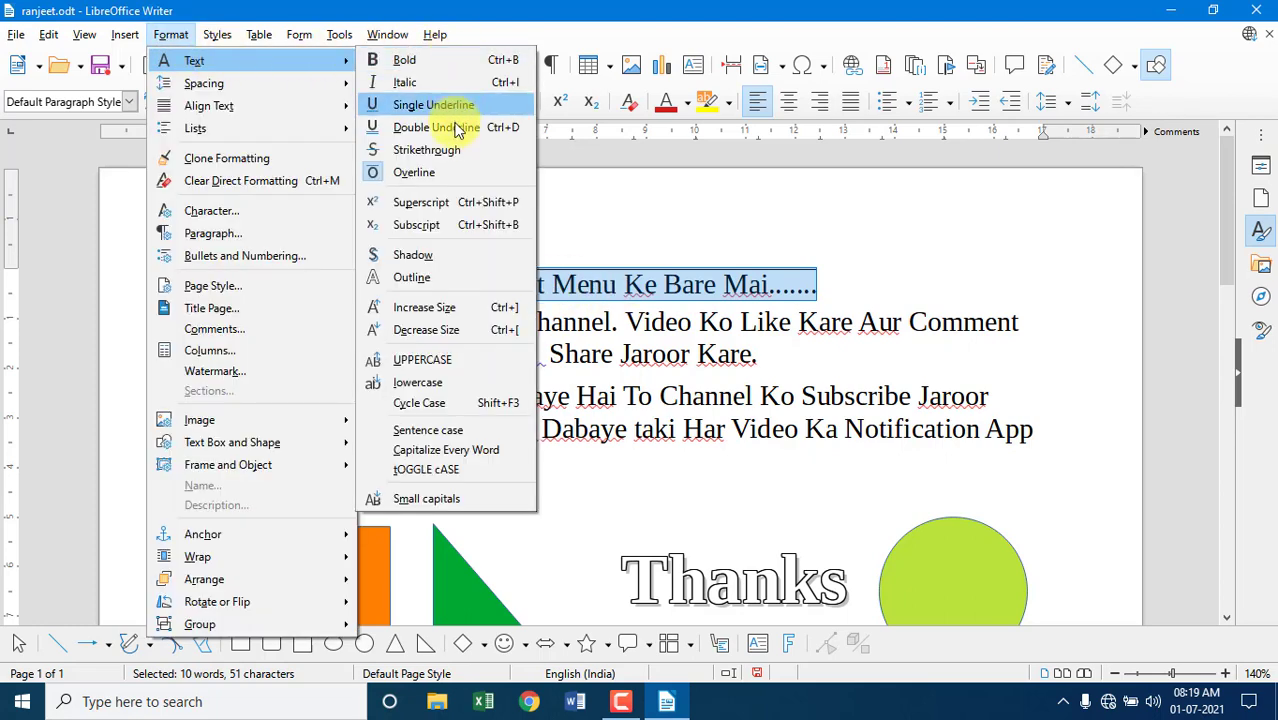
{"action": "left_click", "coordinate": [463, 438]}
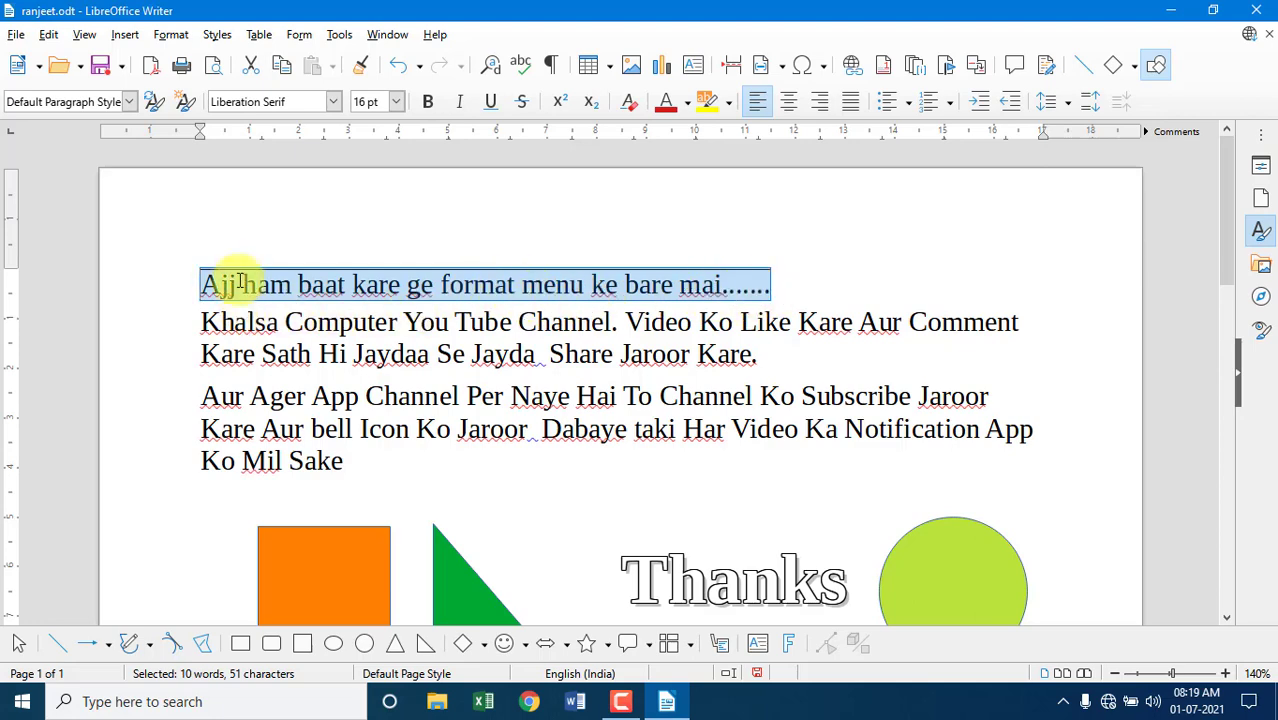
Apply Capitalize Every Word to the opening line, try tOGGLE cASE, then Capitalize Every Word again
{"action": "left_click", "coordinate": [176, 38]}
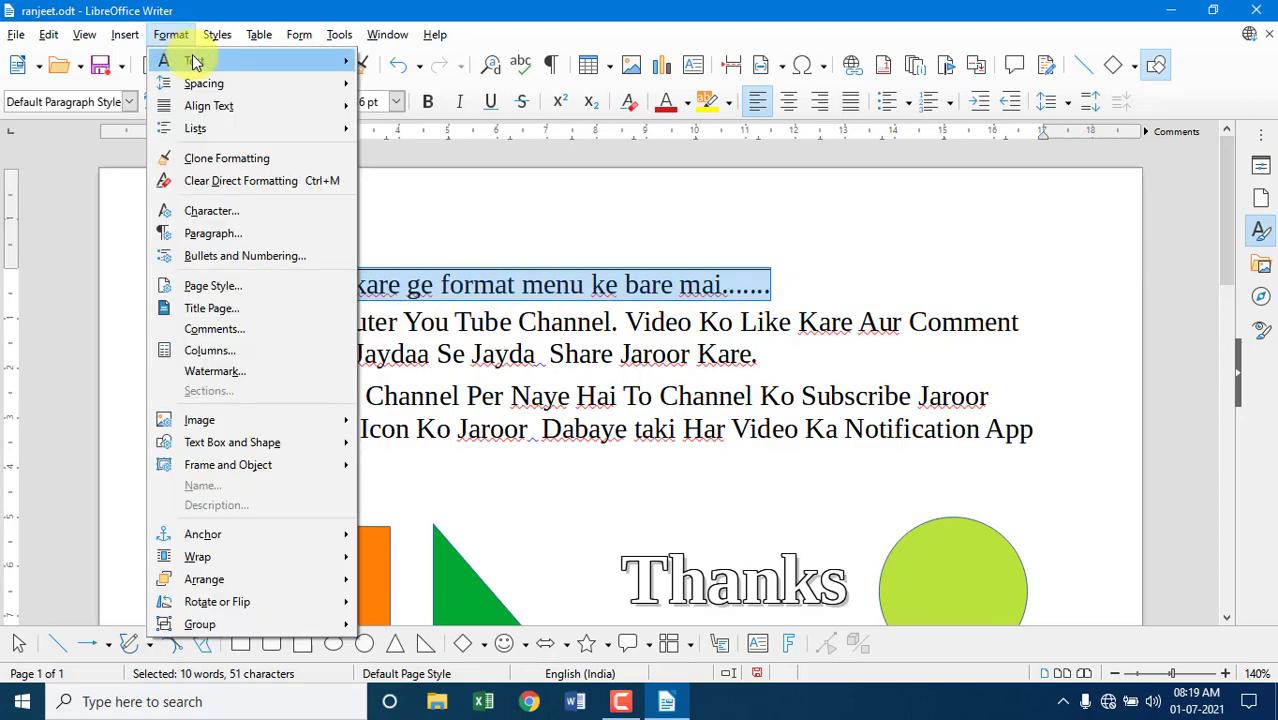
{"action": "mouse_move", "coordinate": [298, 62]}
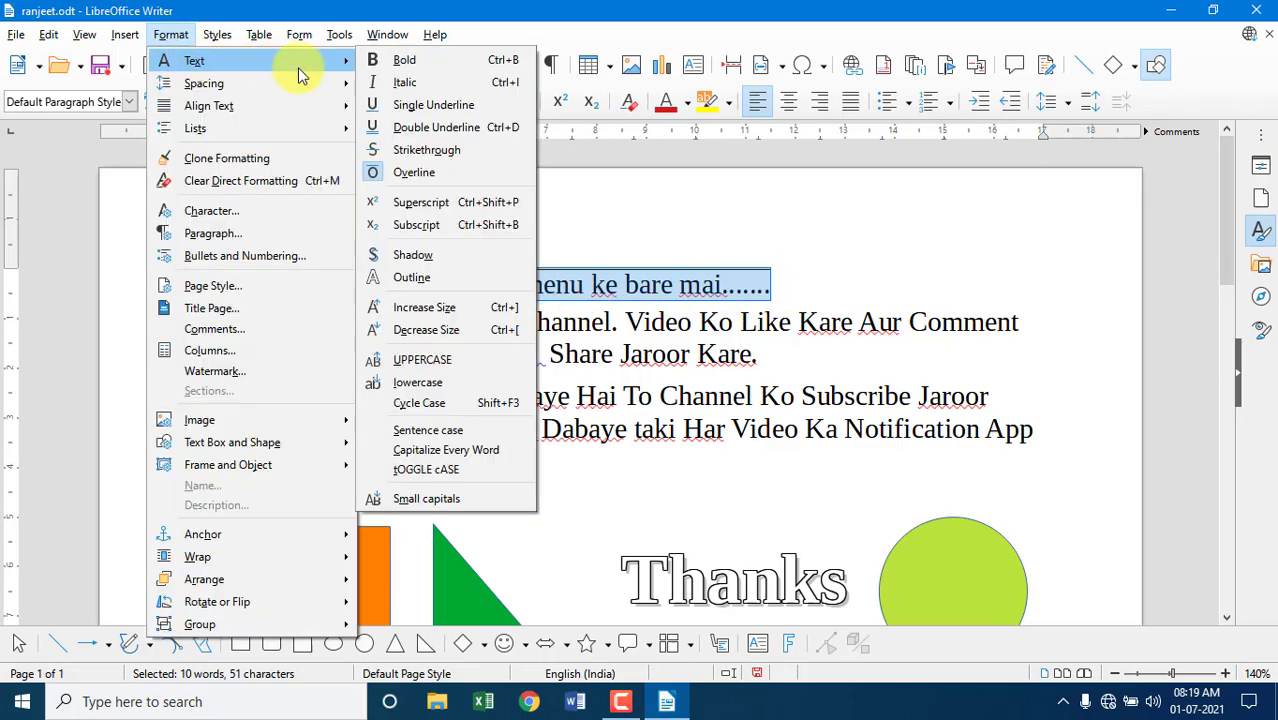
{"action": "left_click", "coordinate": [435, 451]}
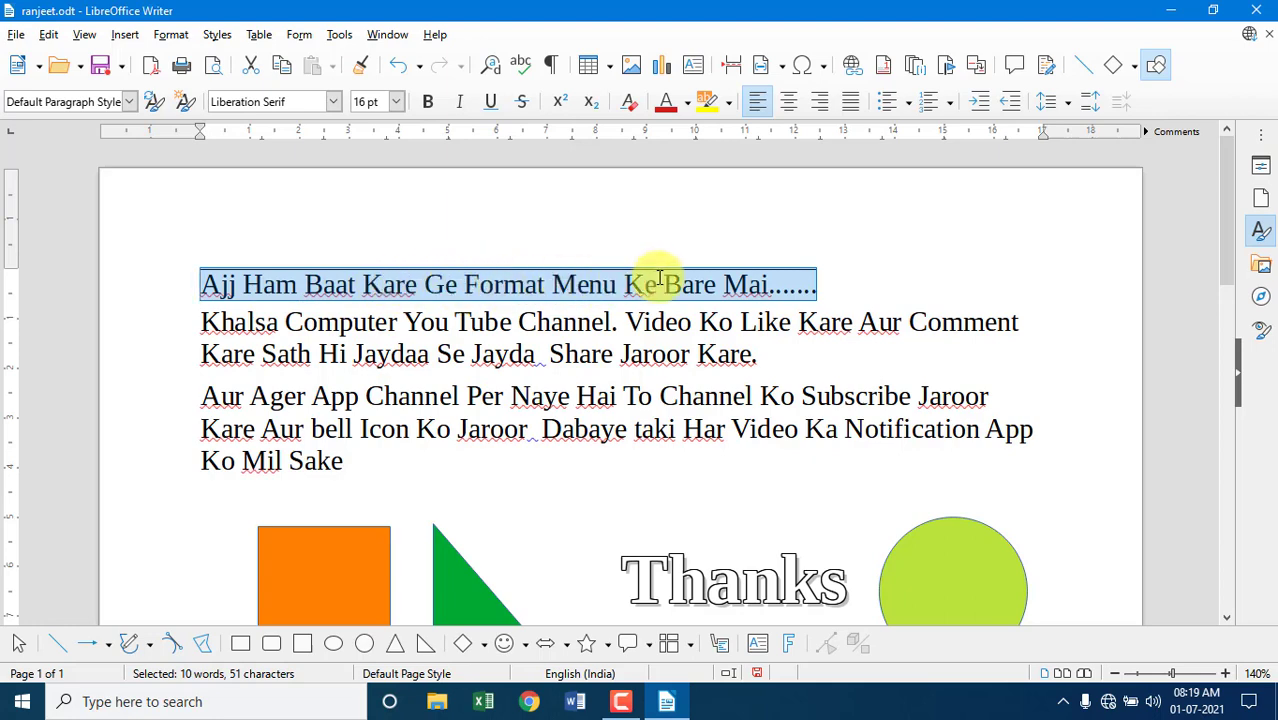
{"action": "left_click", "coordinate": [171, 34]}
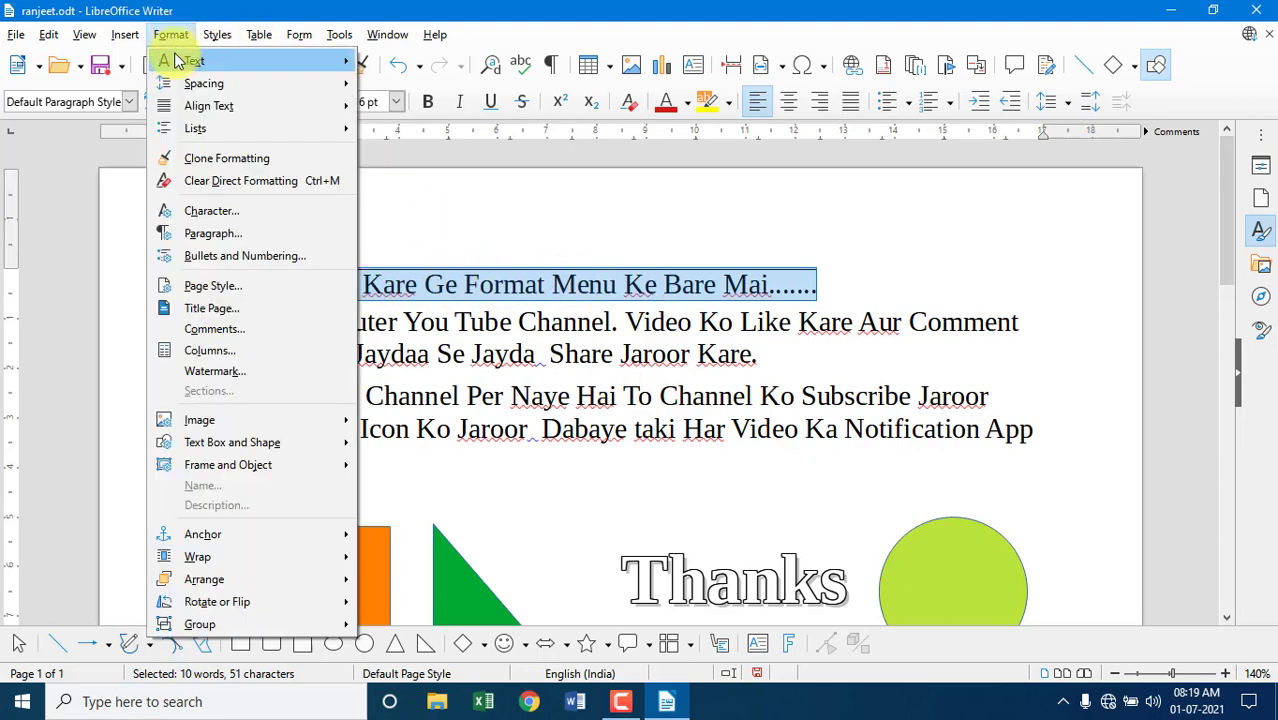
{"action": "mouse_move", "coordinate": [268, 61]}
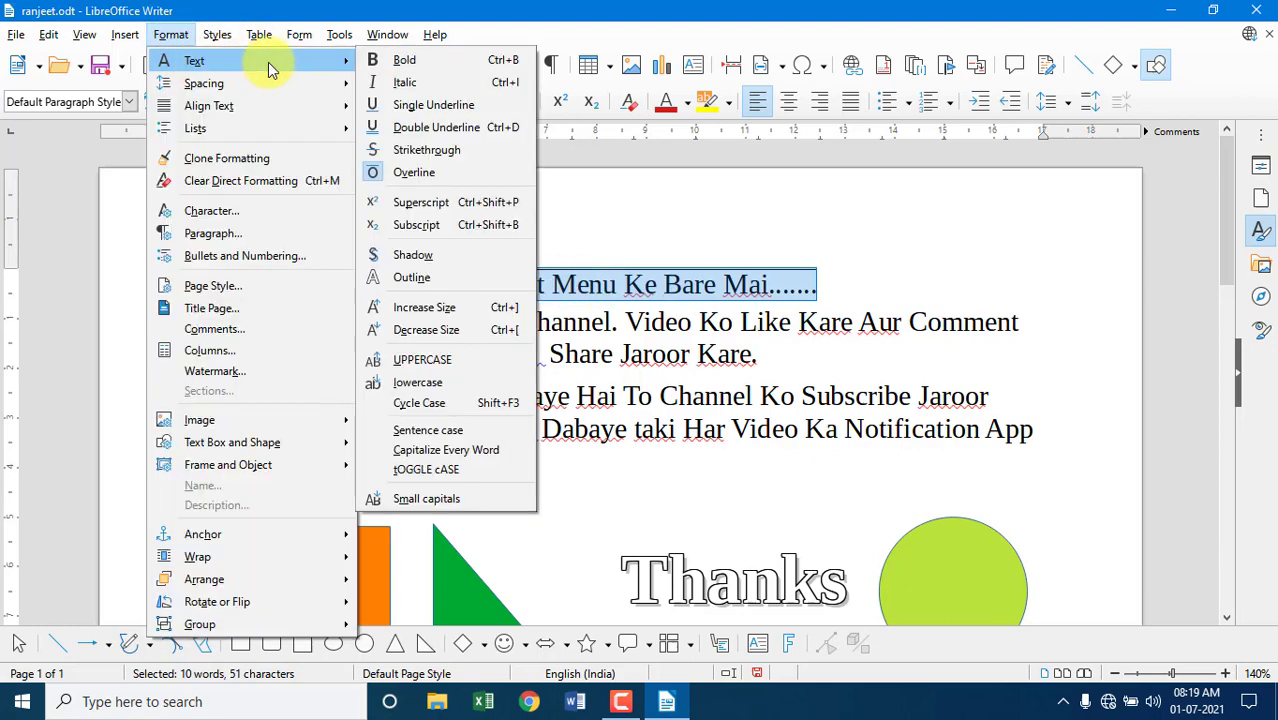
{"action": "left_click", "coordinate": [436, 469]}
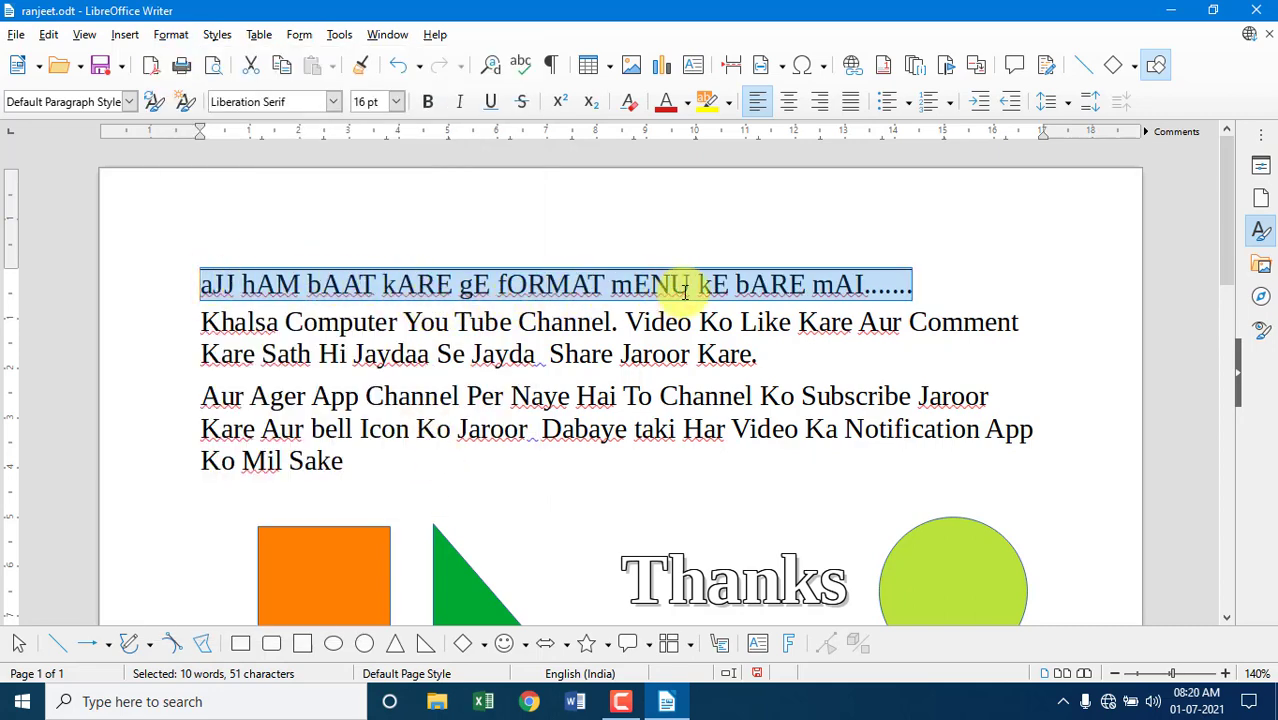
{"action": "left_click", "coordinate": [168, 38]}
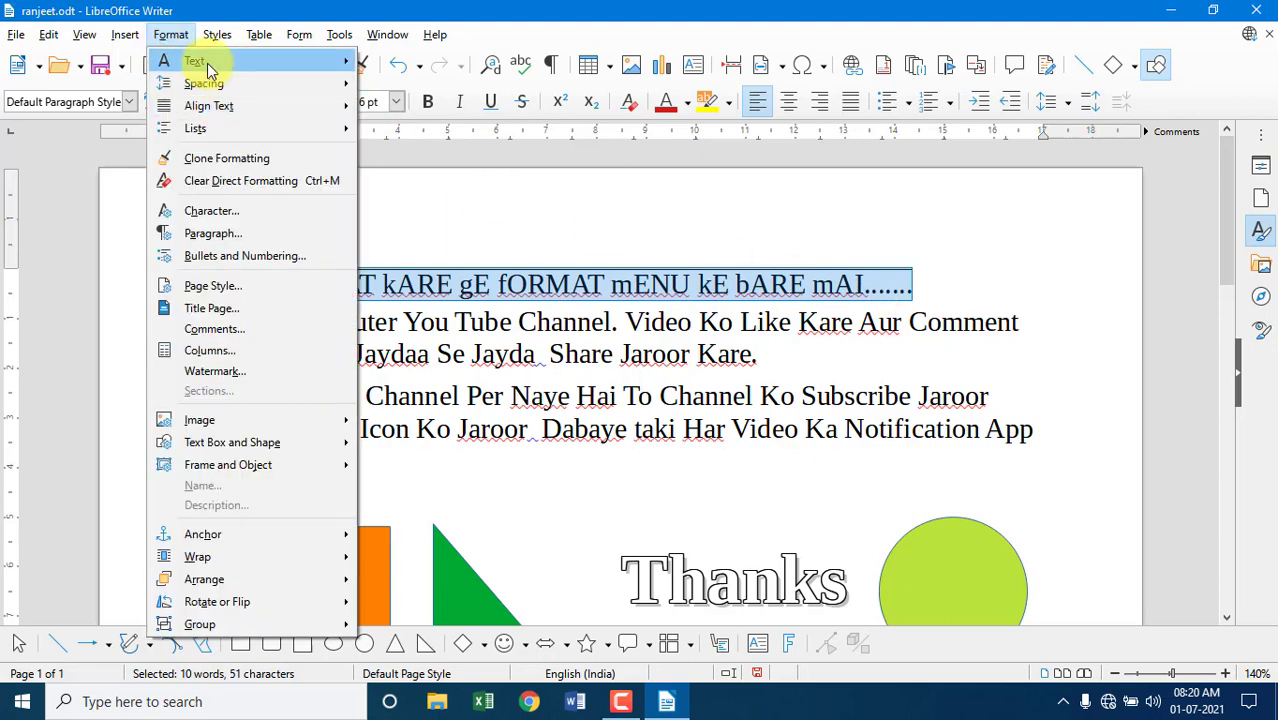
{"action": "mouse_move", "coordinate": [267, 60]}
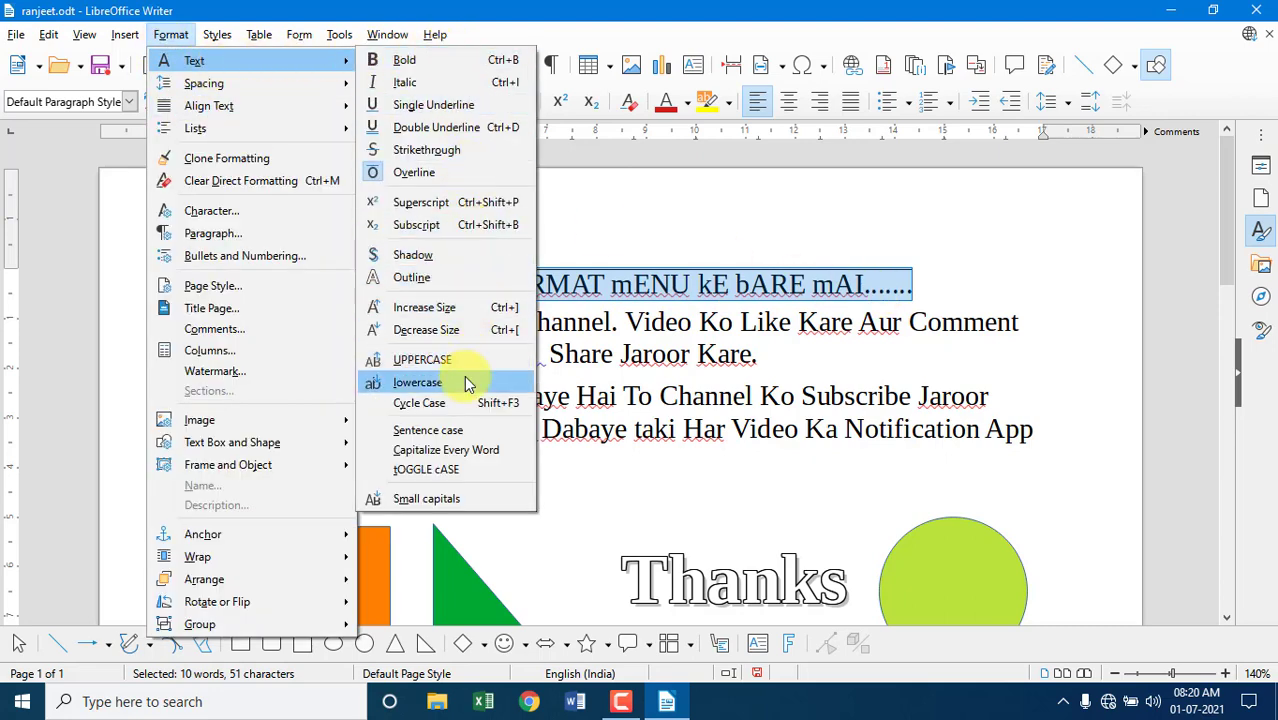
{"action": "left_click", "coordinate": [466, 452]}
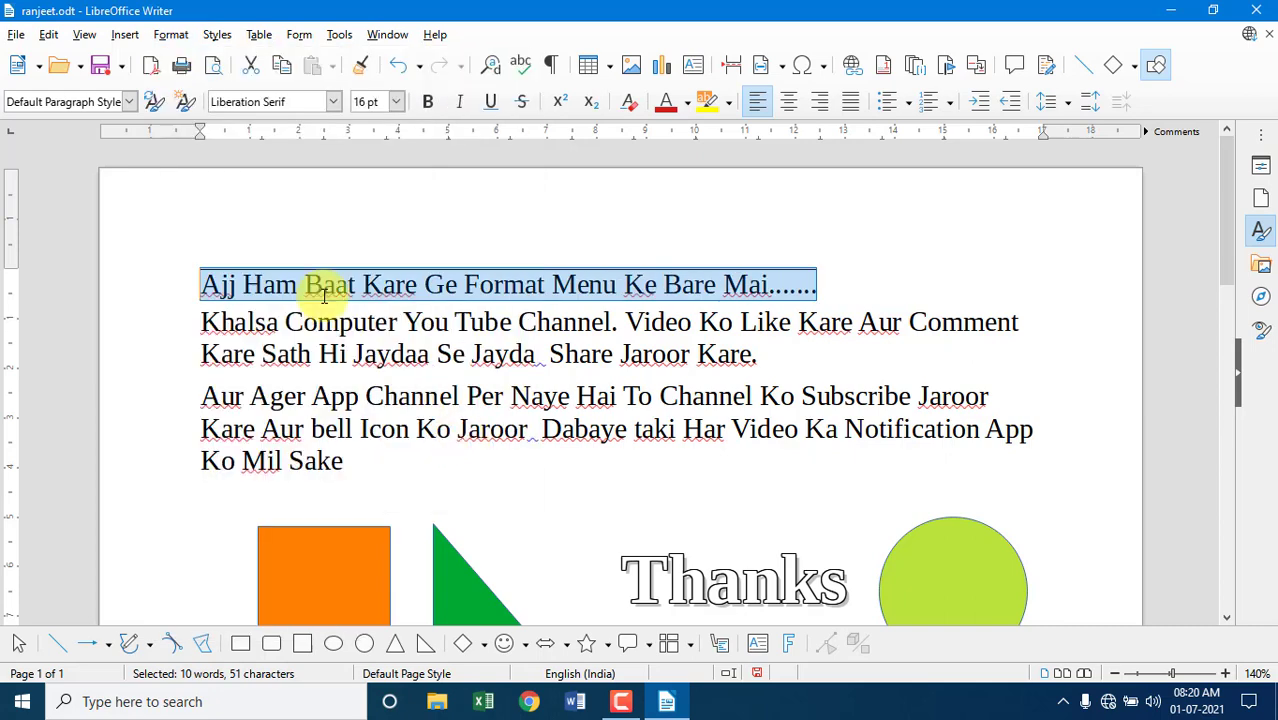
Select the second paragraph and give it 1.5 line spacing
{"action": "left_click", "coordinate": [168, 38]}
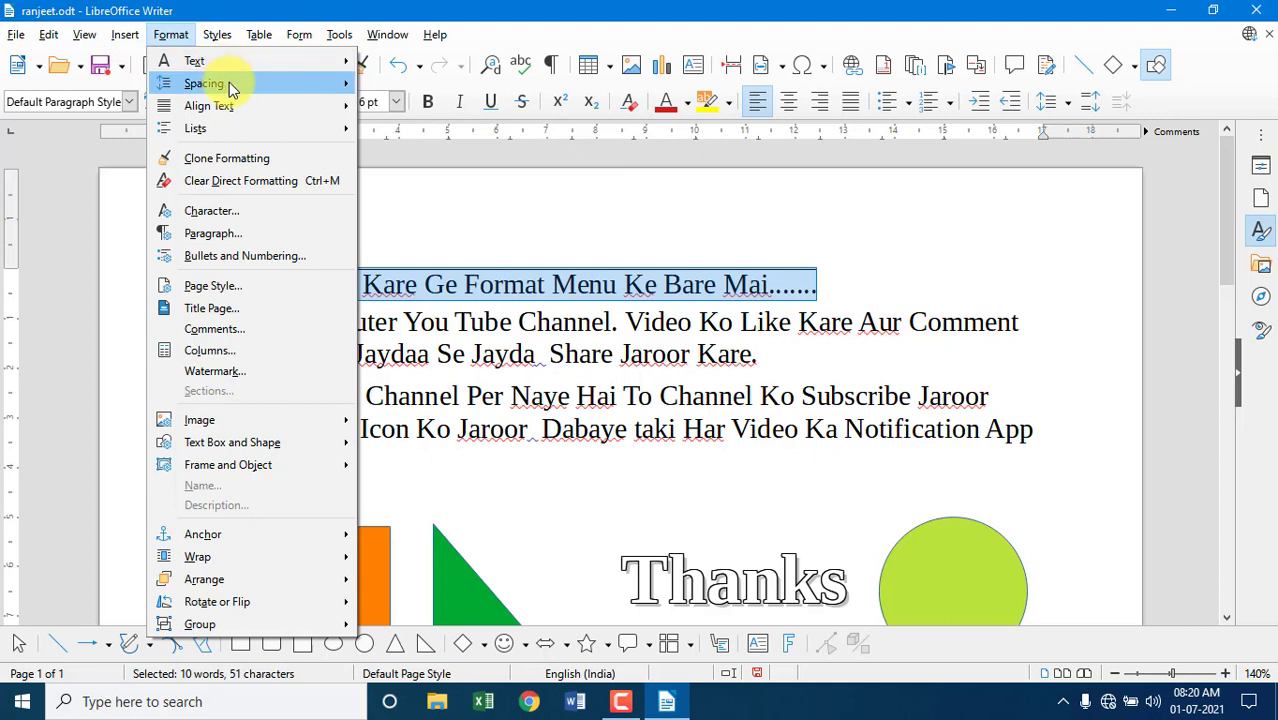
{"action": "mouse_move", "coordinate": [230, 88]}
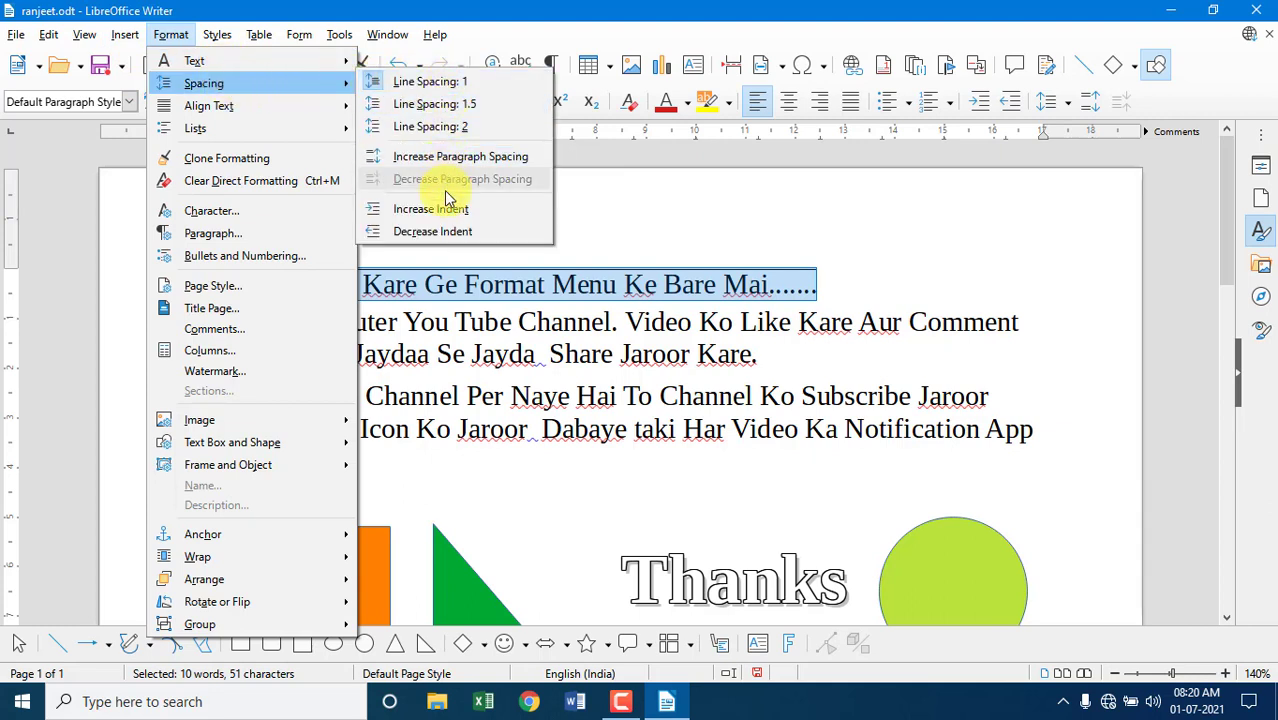
{"action": "left_click", "coordinate": [452, 466]}
{"action": "left_click_drag", "start_coordinate": [787, 354], "coordinate": [187, 322]}
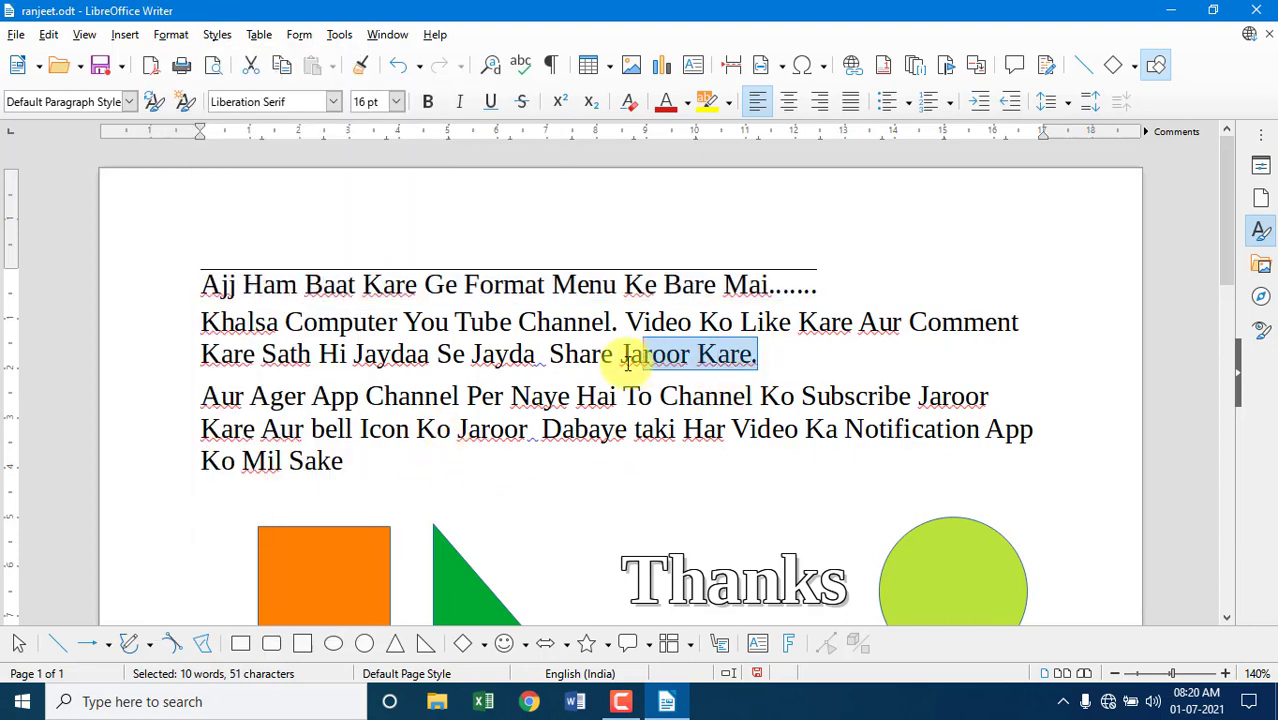
{"action": "left_click", "coordinate": [185, 38]}
{"action": "mouse_move", "coordinate": [185, 84]}
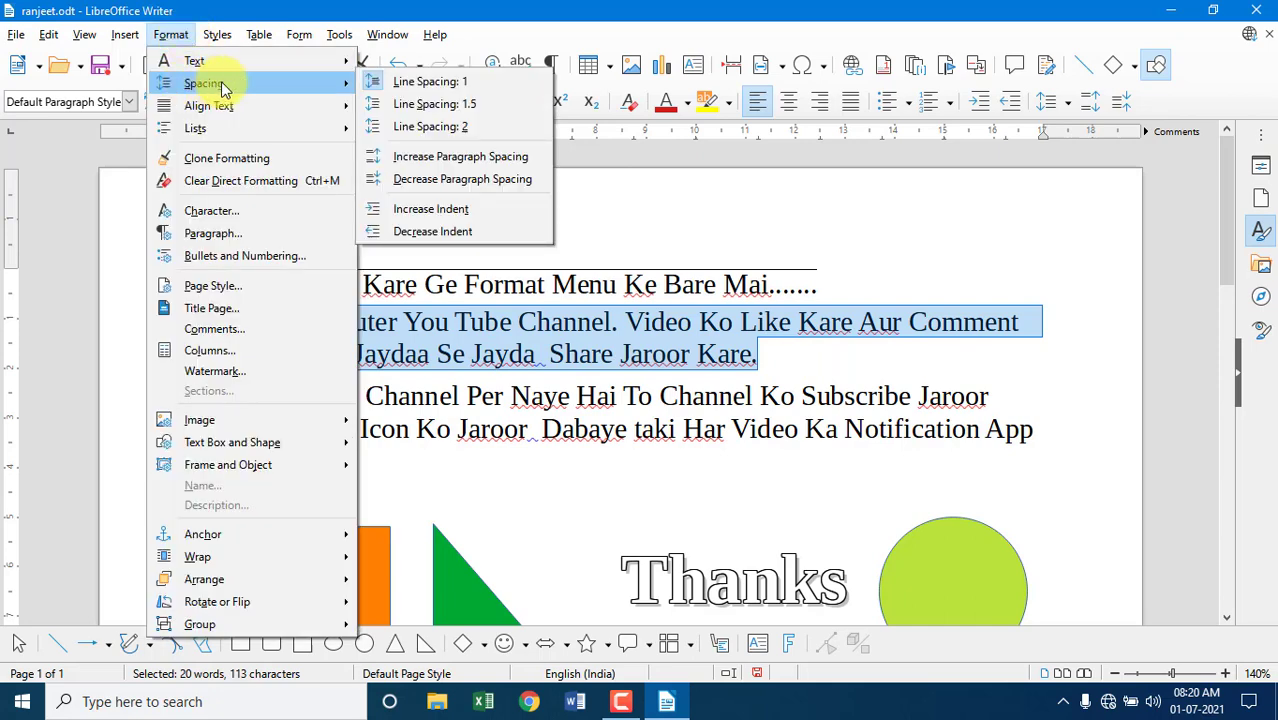
{"action": "left_click", "coordinate": [467, 108]}
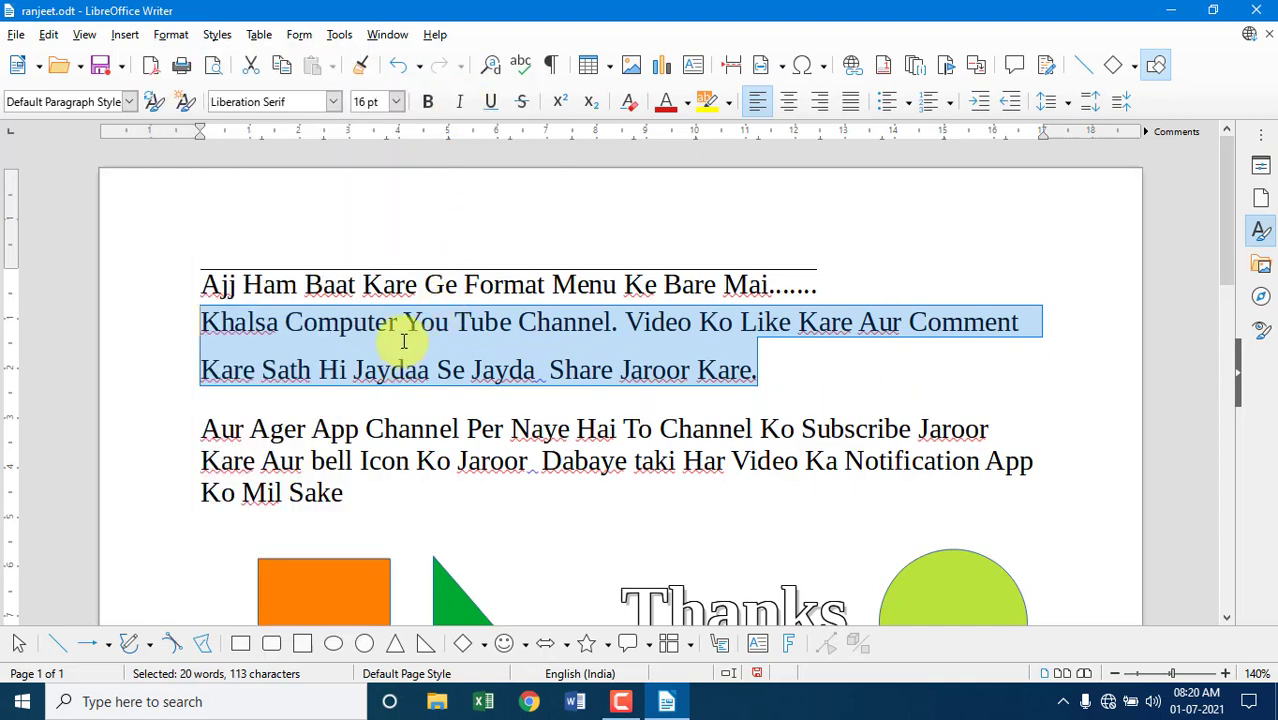
Set the Khalsa paragraph to double line spacing, then back to single spacing
{"action": "left_click", "coordinate": [170, 34]}
{"action": "mouse_move", "coordinate": [205, 84]}
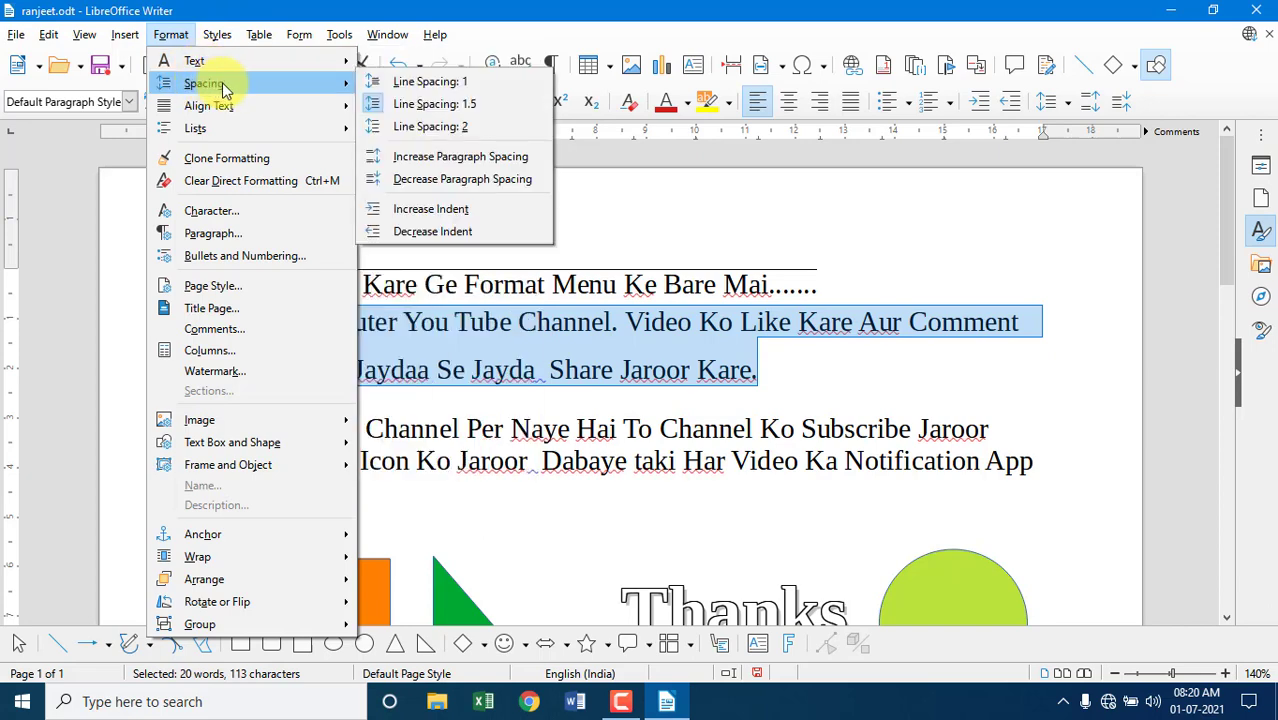
{"action": "left_click", "coordinate": [420, 127]}
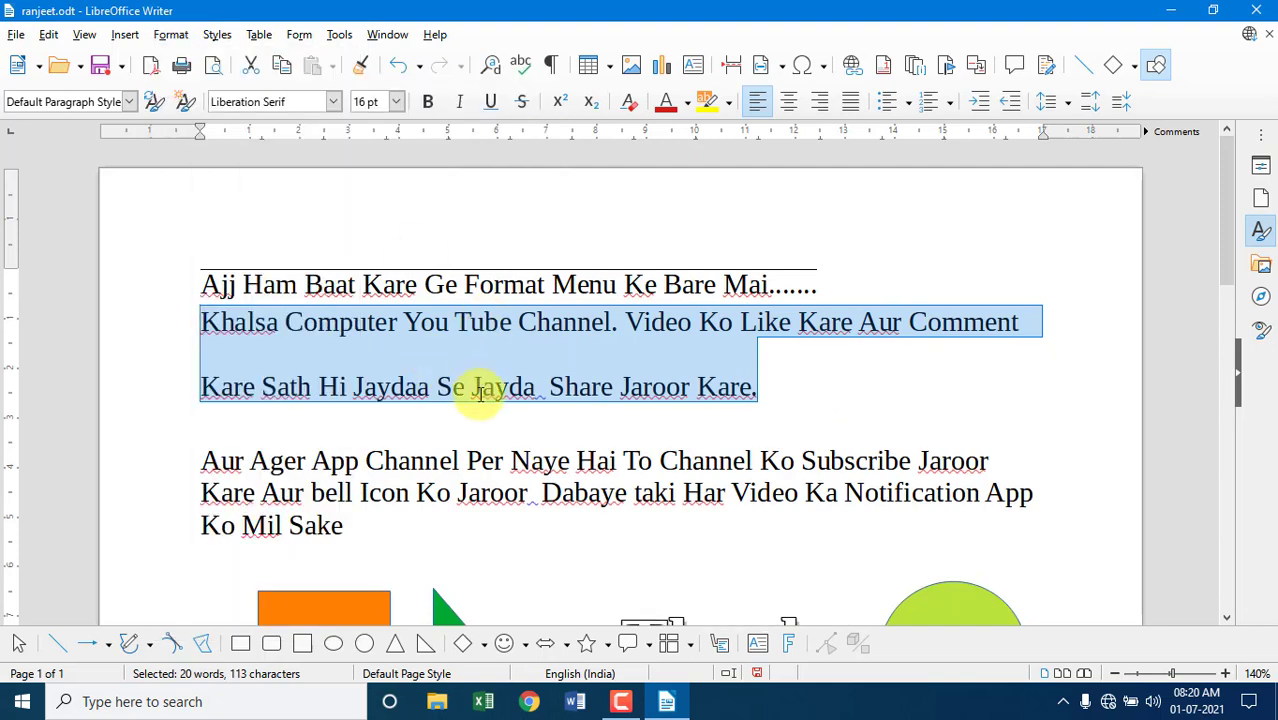
{"action": "left_click", "coordinate": [170, 36]}
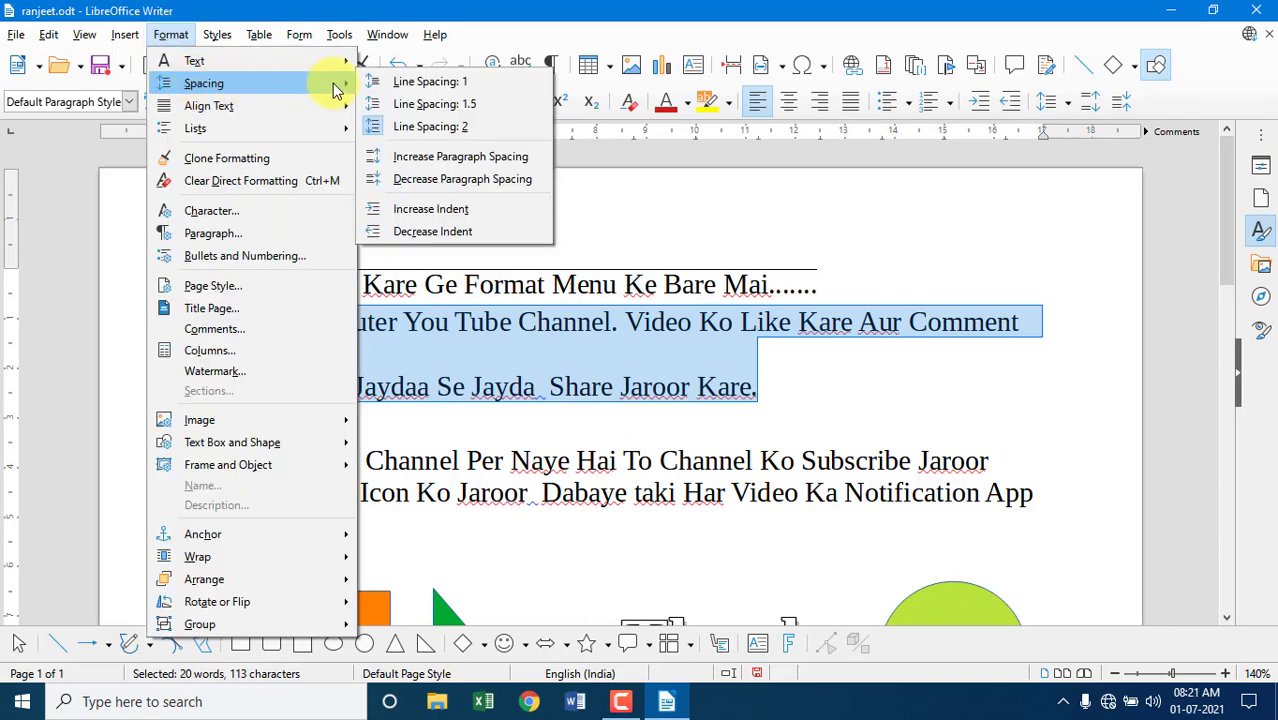
{"action": "left_click", "coordinate": [414, 88]}
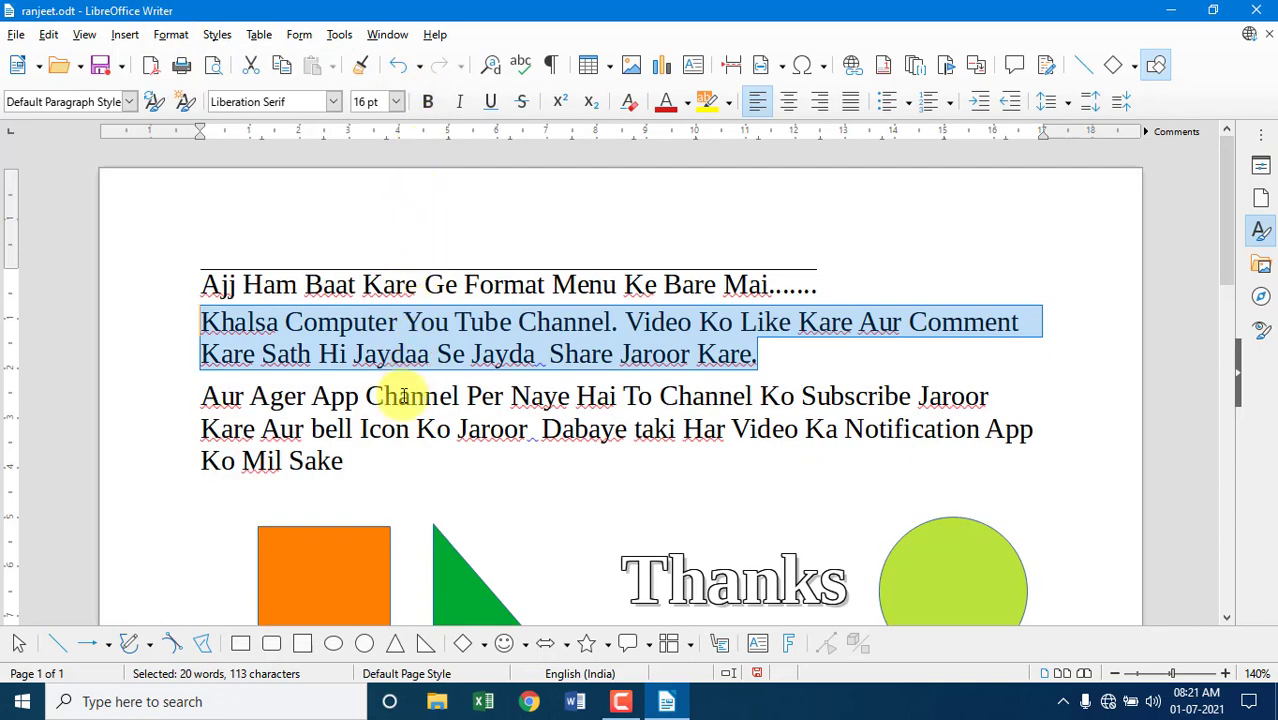
{"action": "left_click", "coordinate": [343, 462]}
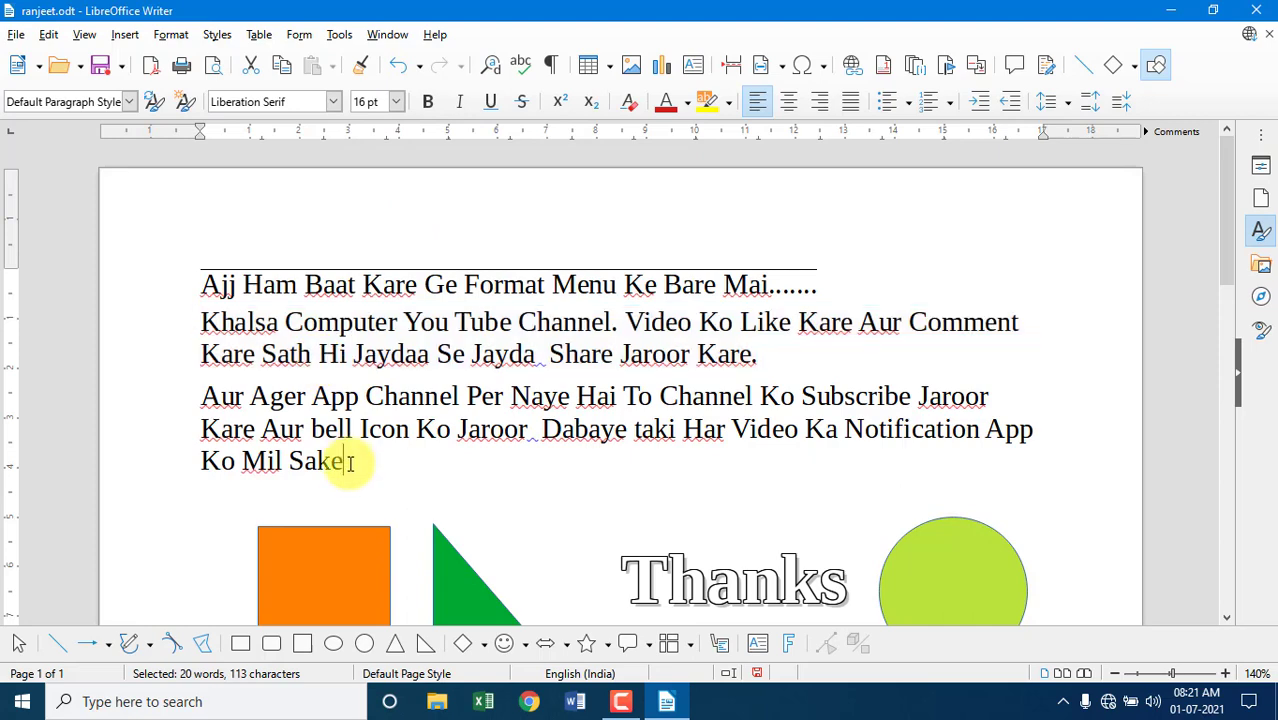
Browse the line spacing presets without applying one, then select both body paragraphs
{"action": "left_click", "coordinate": [170, 34]}
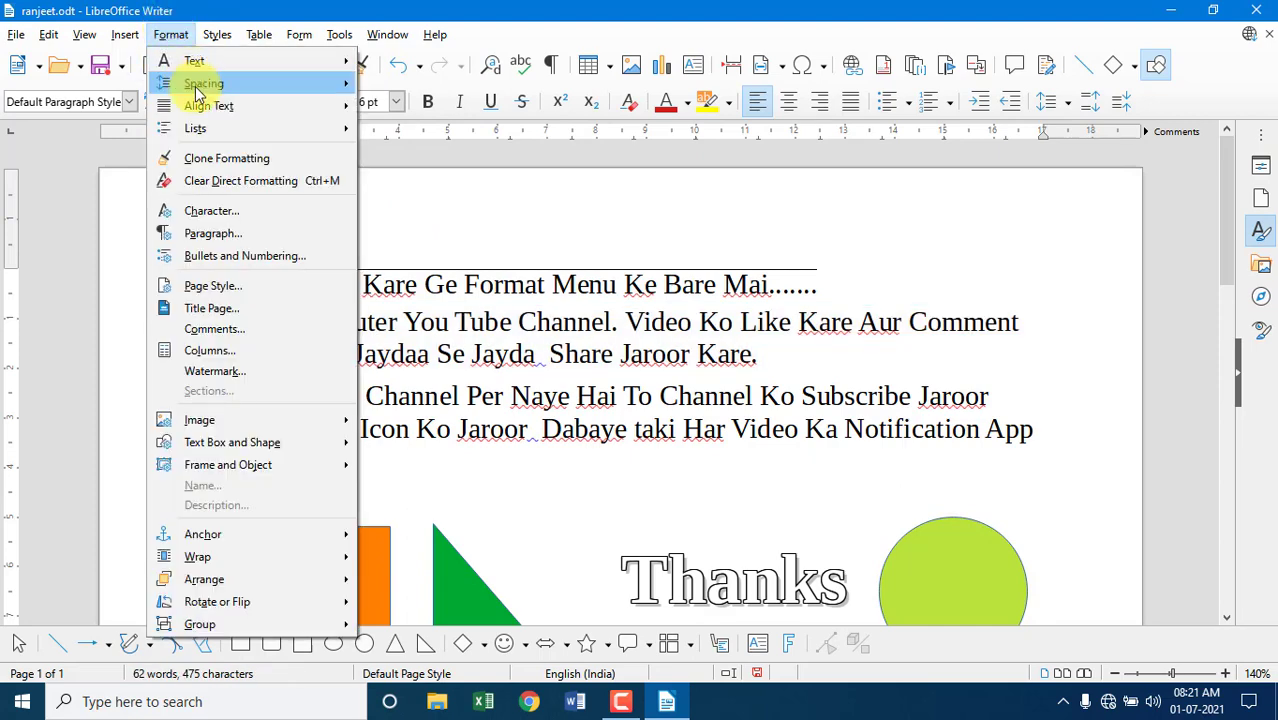
{"action": "mouse_move", "coordinate": [204, 84]}
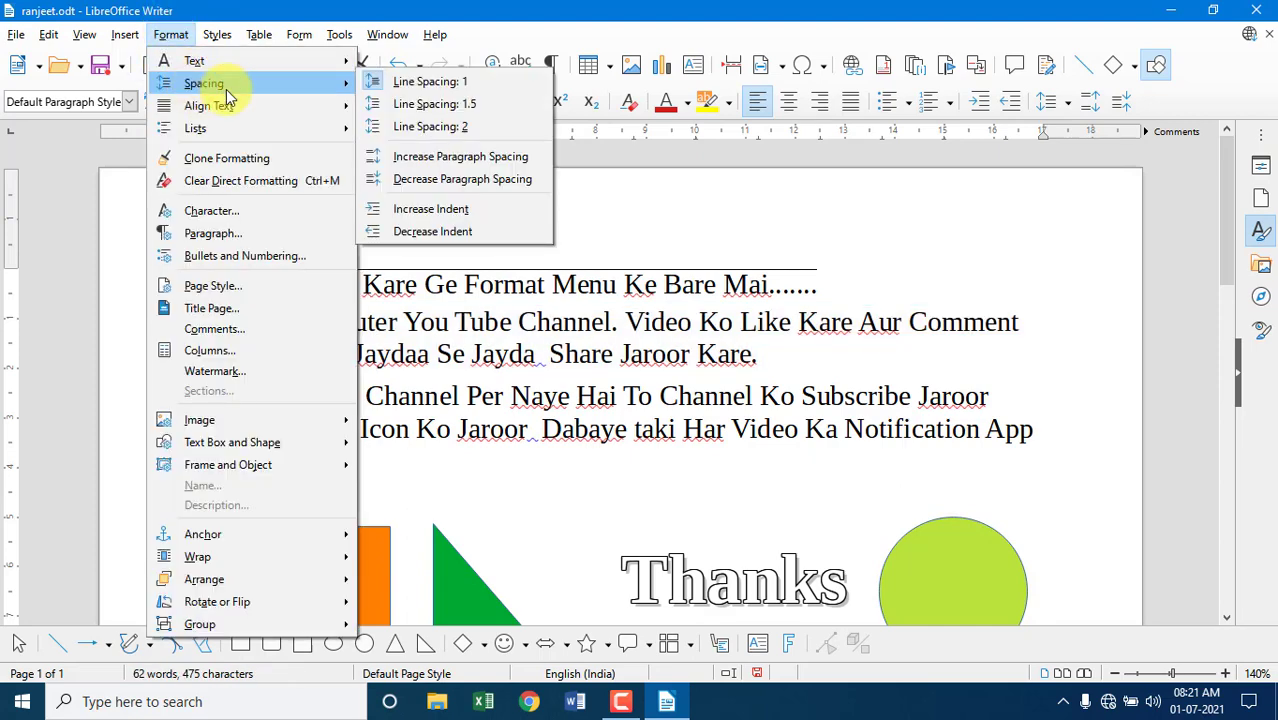
{"action": "left_click", "coordinate": [528, 160]}
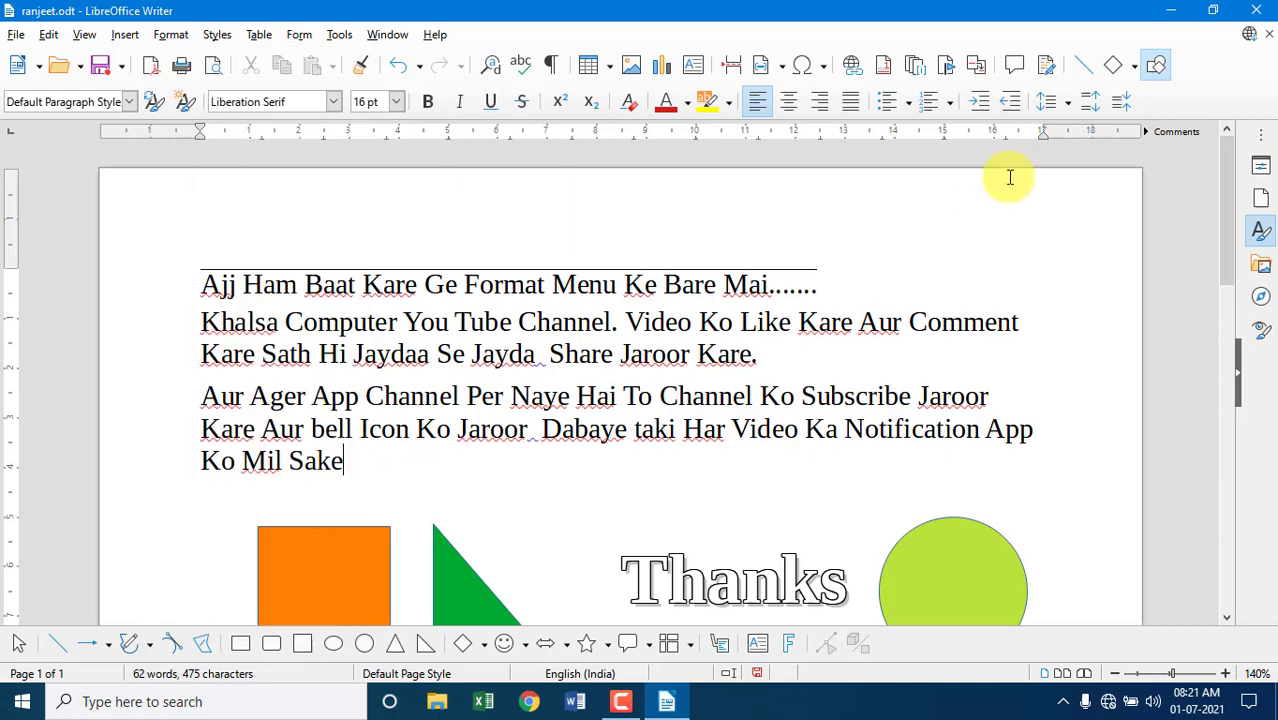
{"action": "left_click", "coordinate": [1068, 106]}
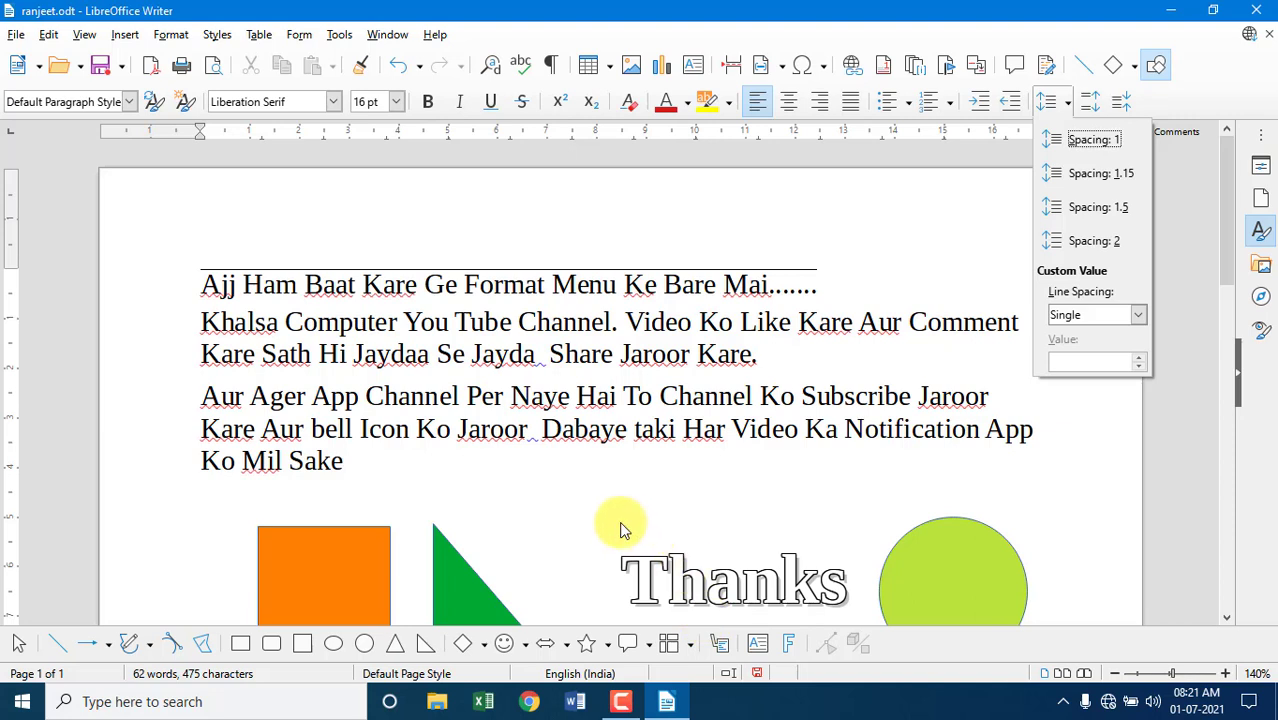
{"action": "left_click", "coordinate": [503, 494]}
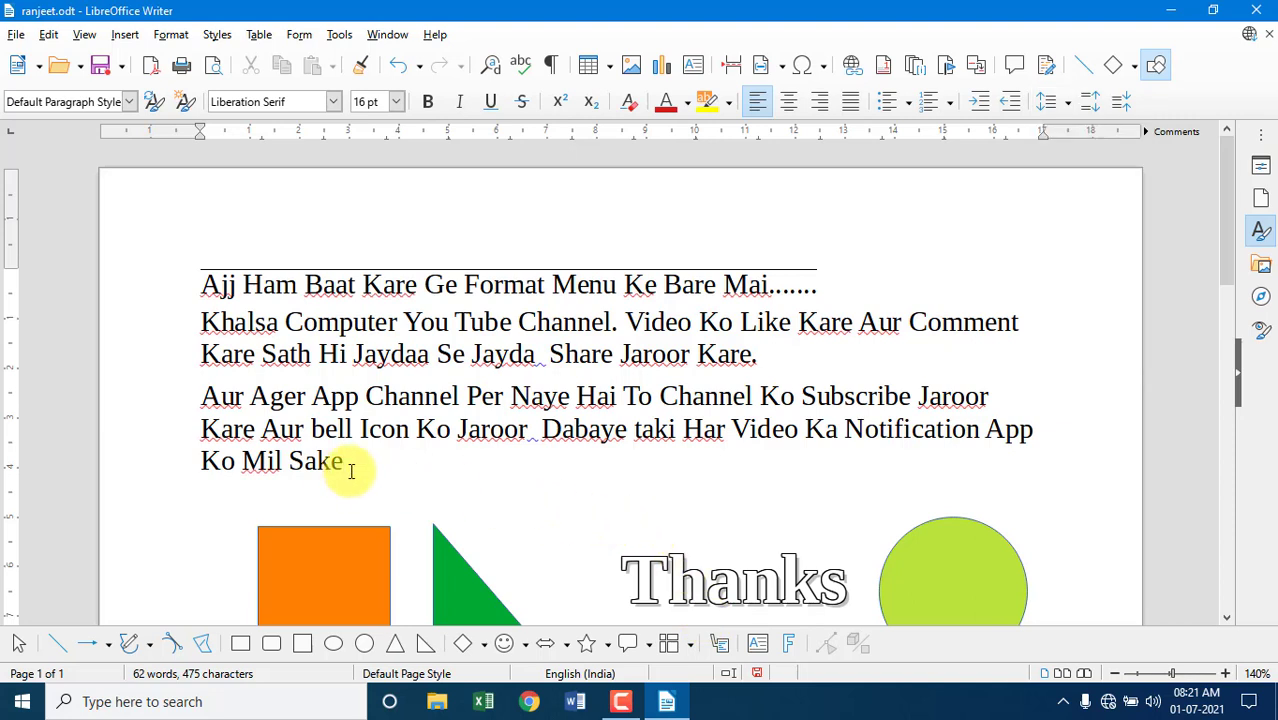
{"action": "left_click_drag", "start_coordinate": [350, 470], "coordinate": [171, 326]}
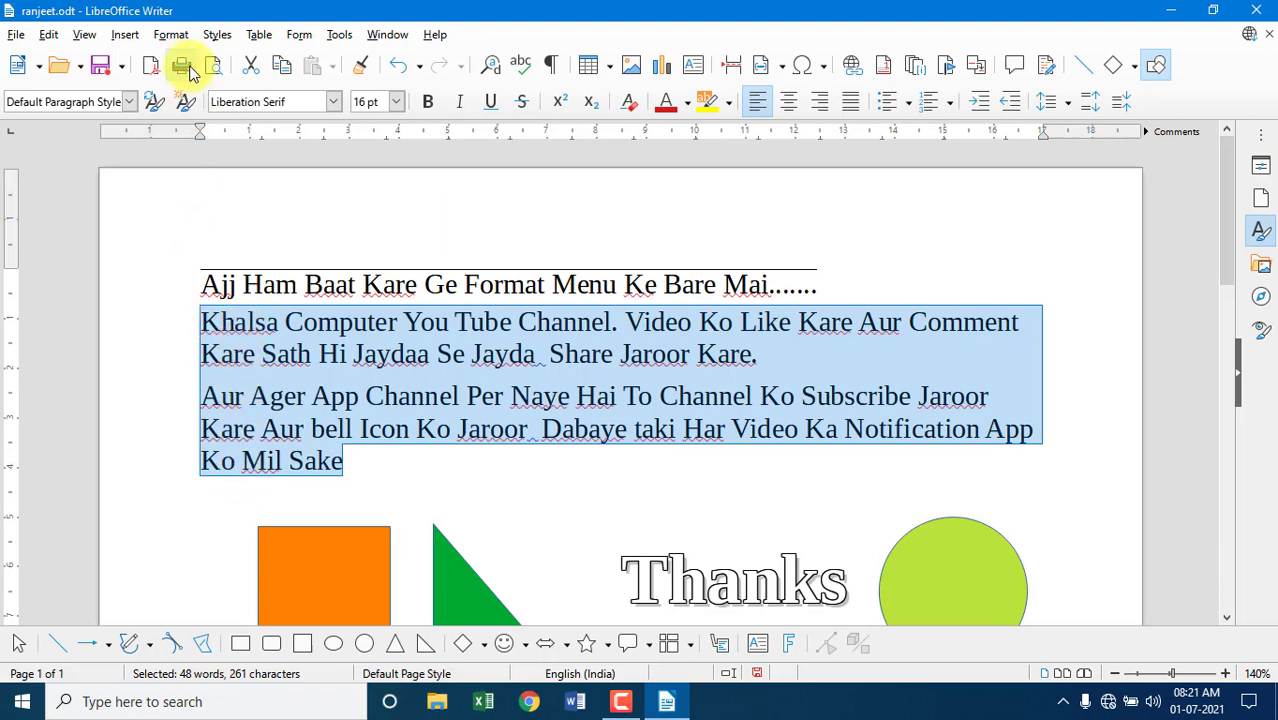
{"action": "left_click", "coordinate": [168, 34]}
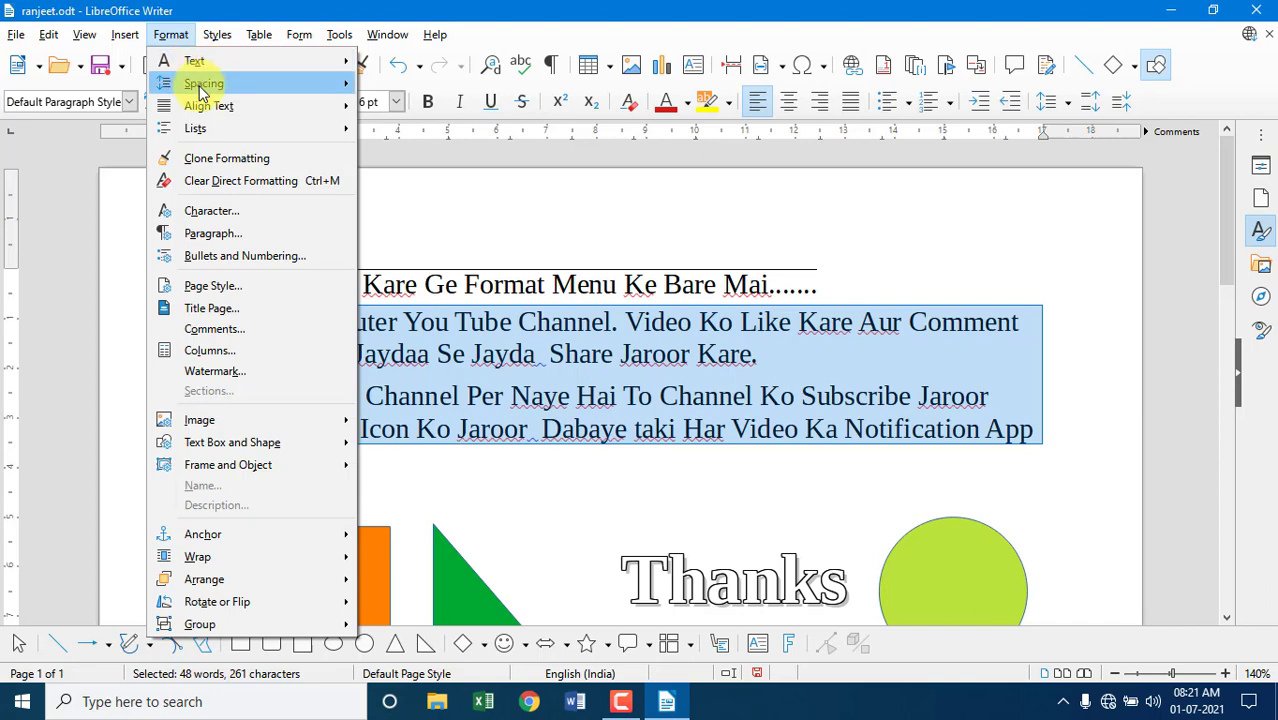
{"action": "mouse_move", "coordinate": [337, 86]}
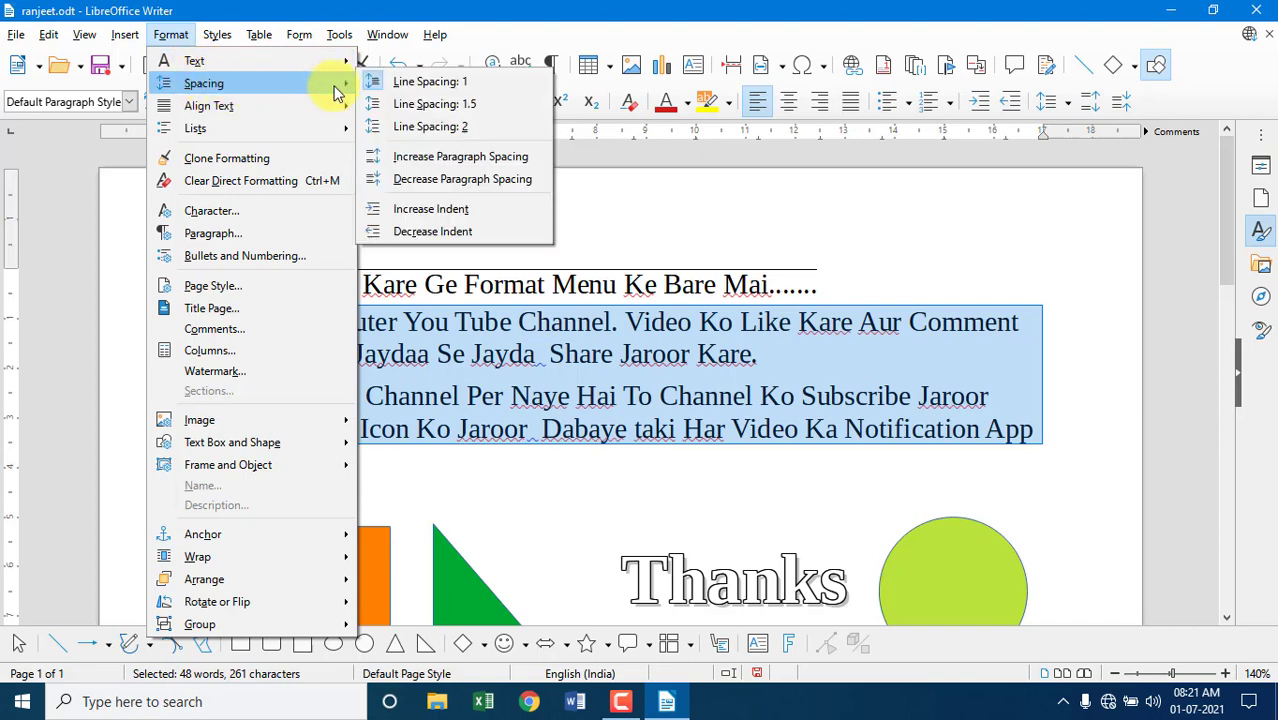
{"action": "left_click", "coordinate": [513, 166]}
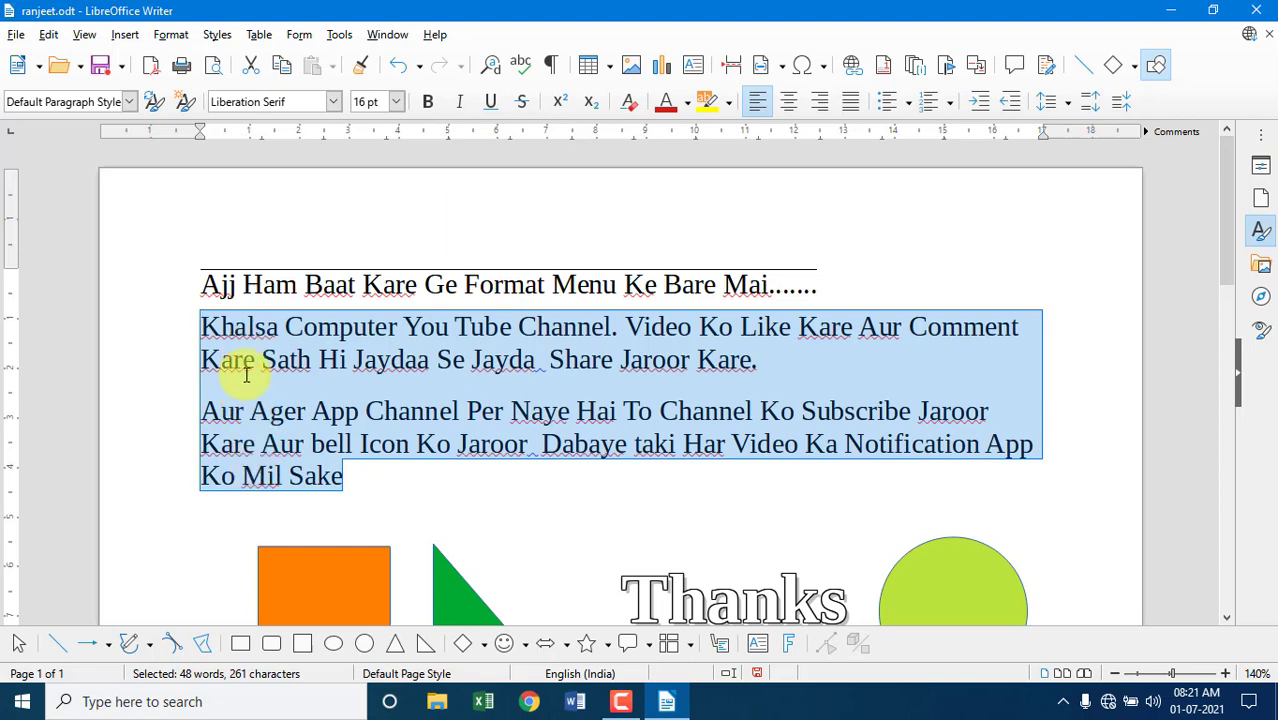
{"action": "left_click", "coordinate": [172, 35]}
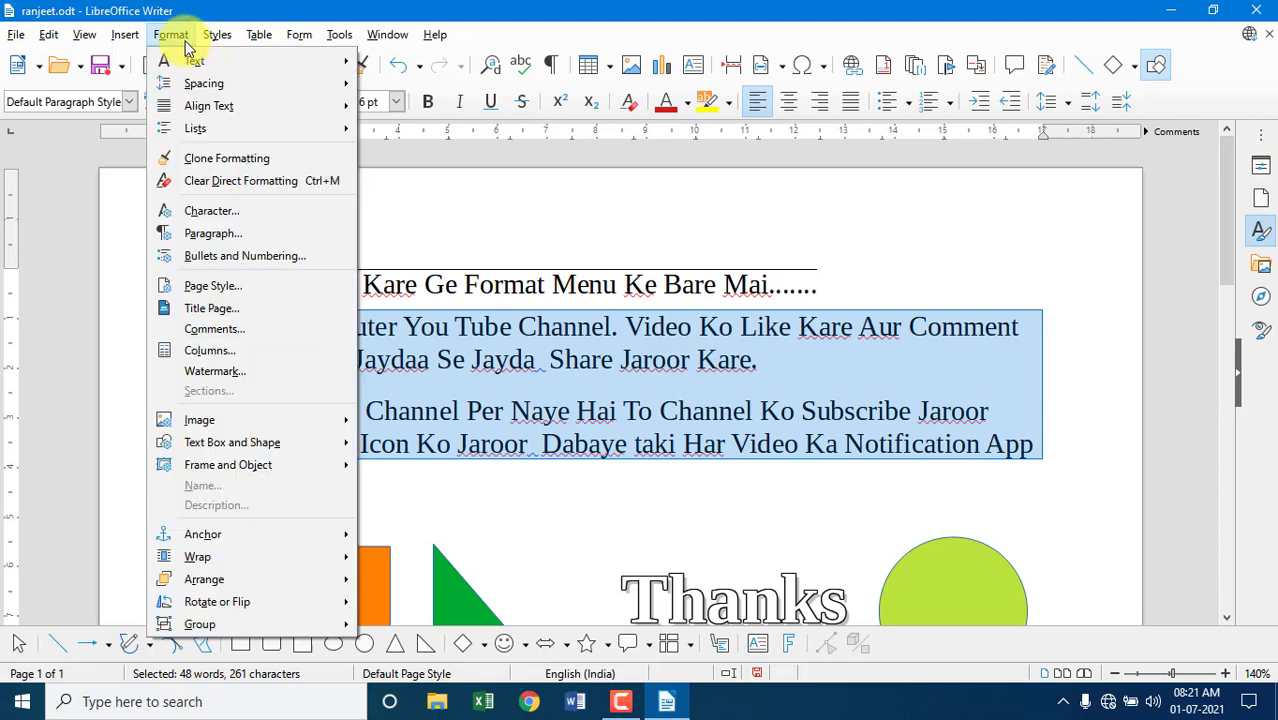
{"action": "mouse_move", "coordinate": [190, 85]}
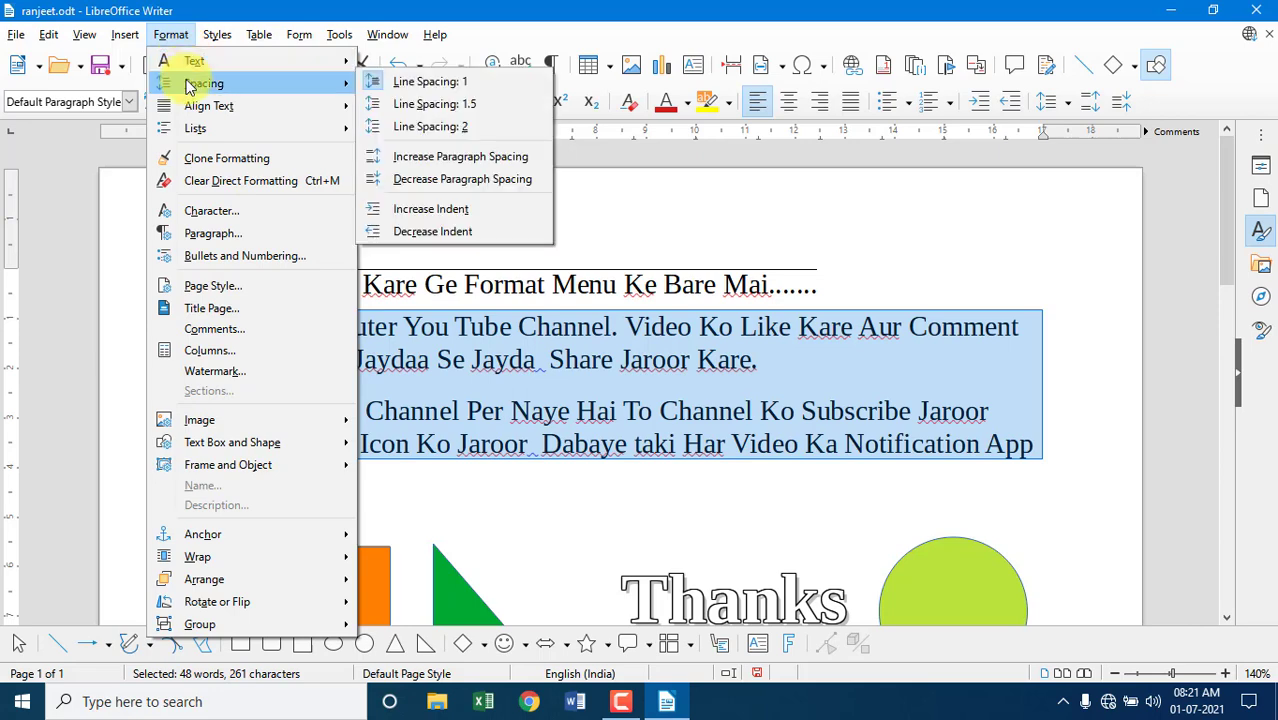
{"action": "left_click", "coordinate": [428, 180]}
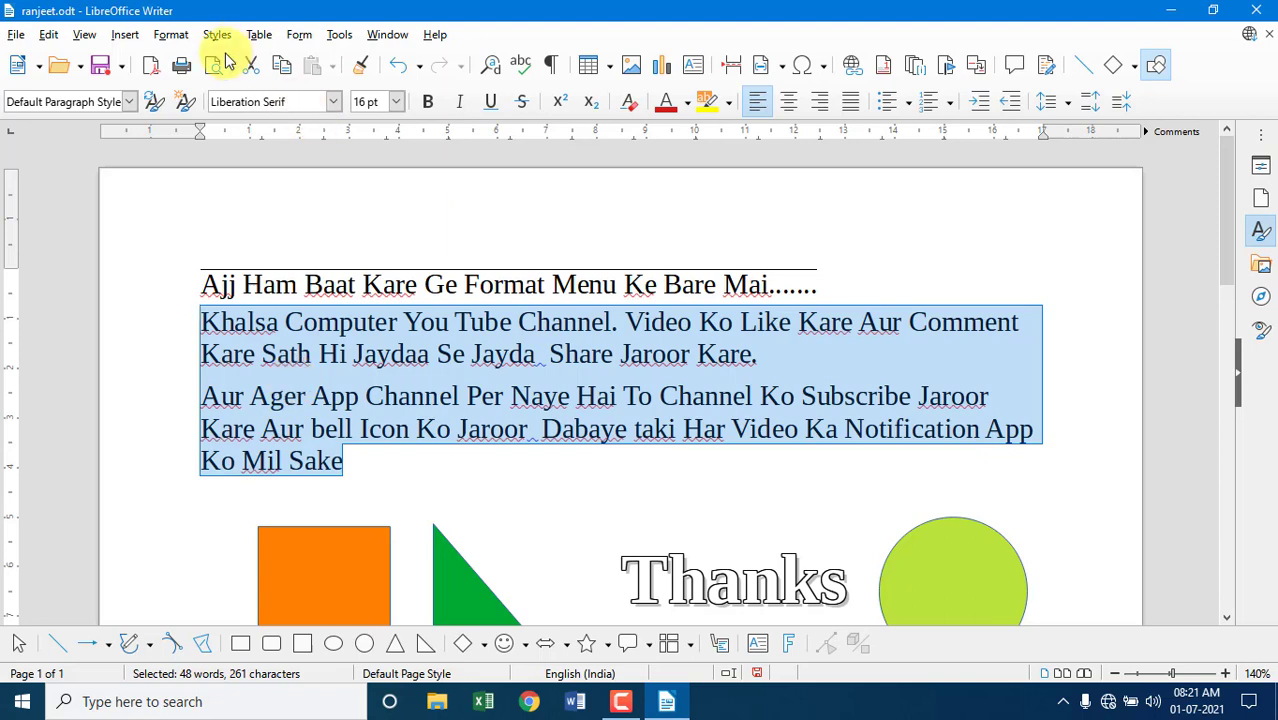
{"action": "left_click", "coordinate": [171, 34]}
{"action": "mouse_move", "coordinate": [208, 88]}
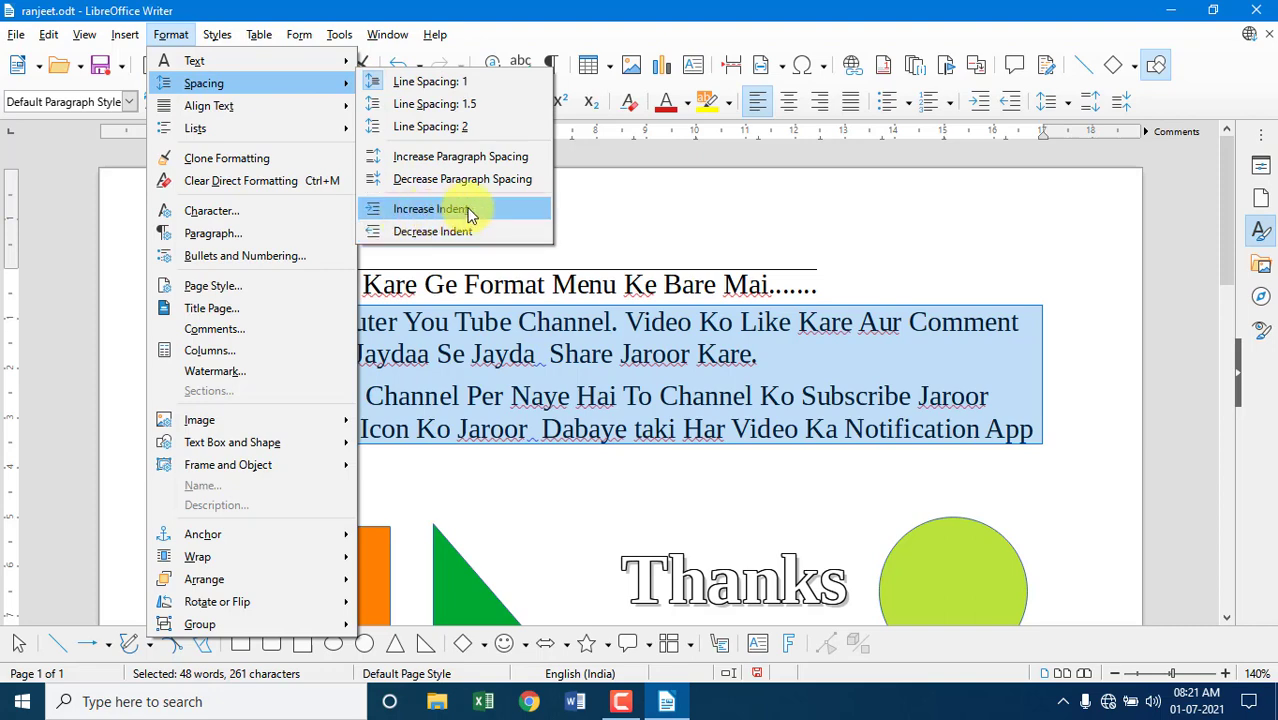
{"action": "left_click", "coordinate": [463, 430]}
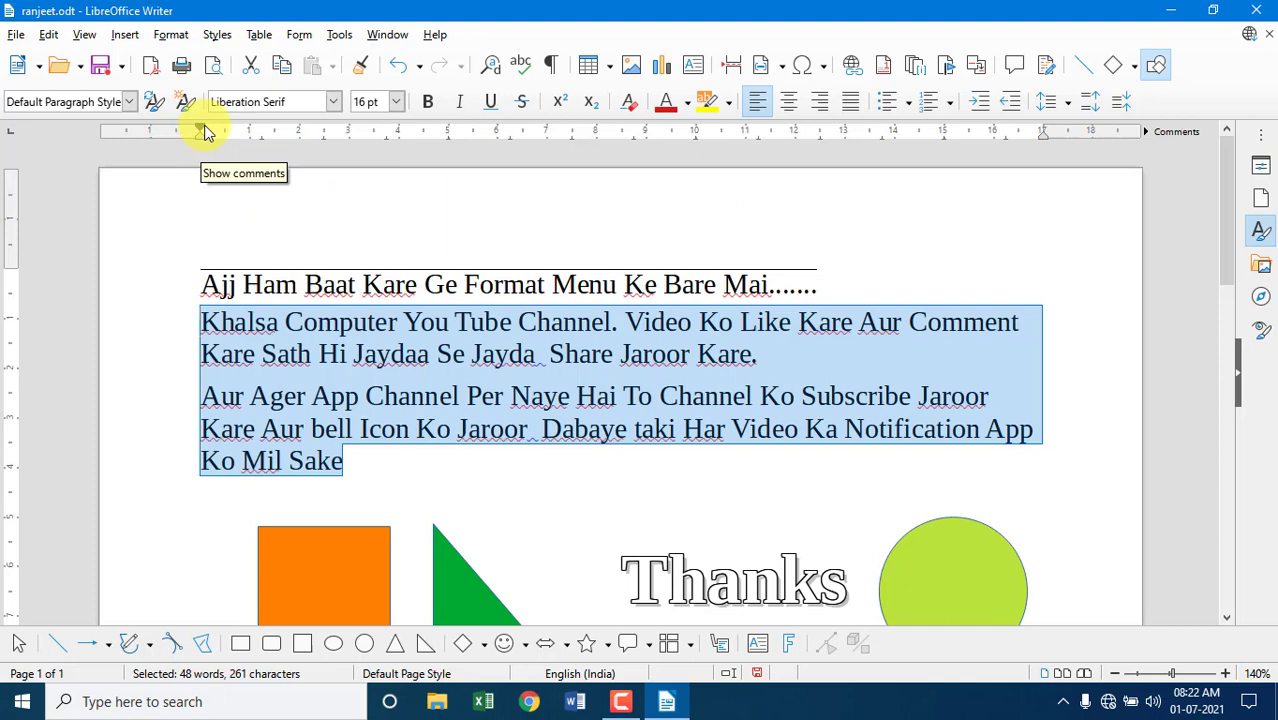
{"action": "left_click", "coordinate": [203, 285]}
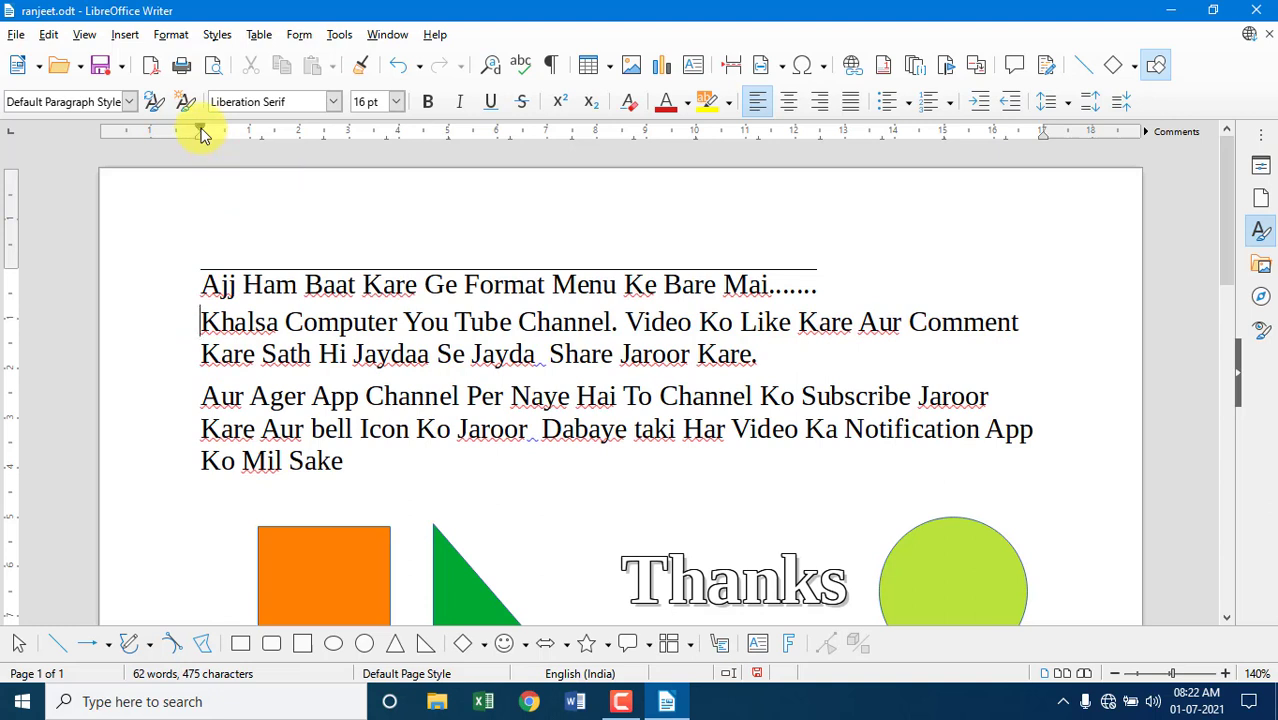
{"action": "left_click_drag", "start_coordinate": [203, 133], "coordinate": [249, 132]}
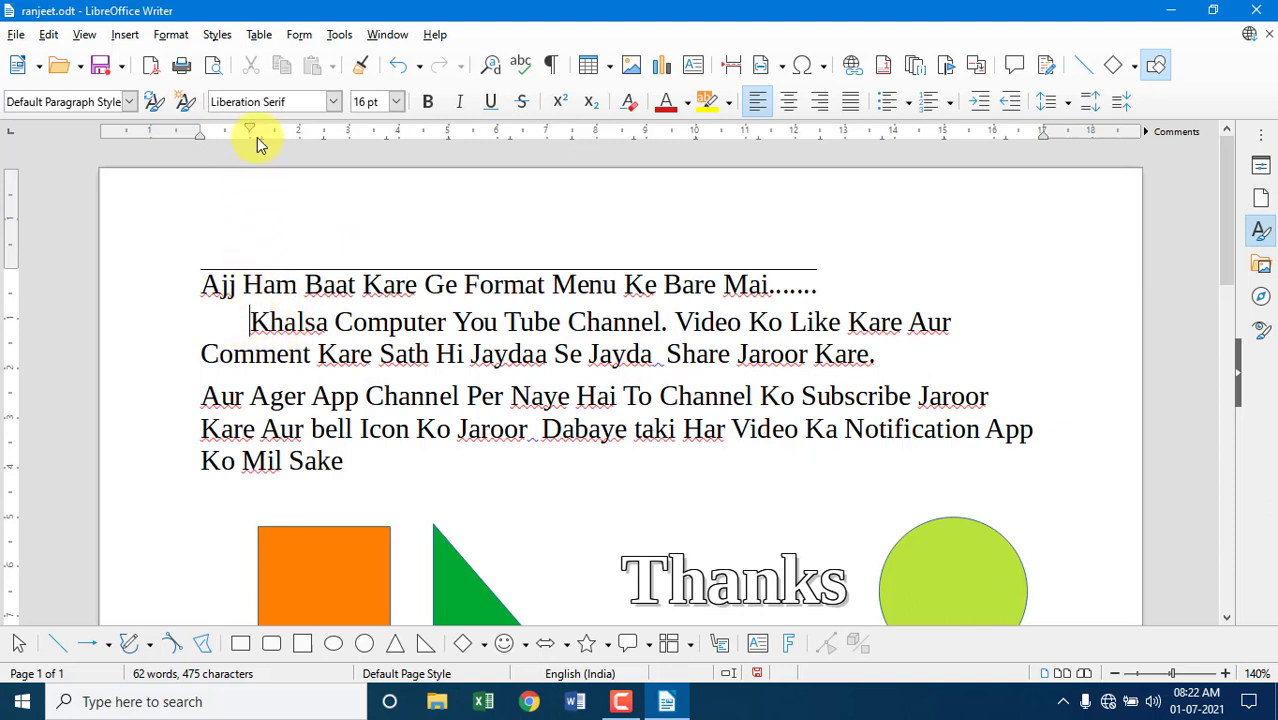
{"action": "left_click_drag", "start_coordinate": [250, 135], "coordinate": [200, 133]}
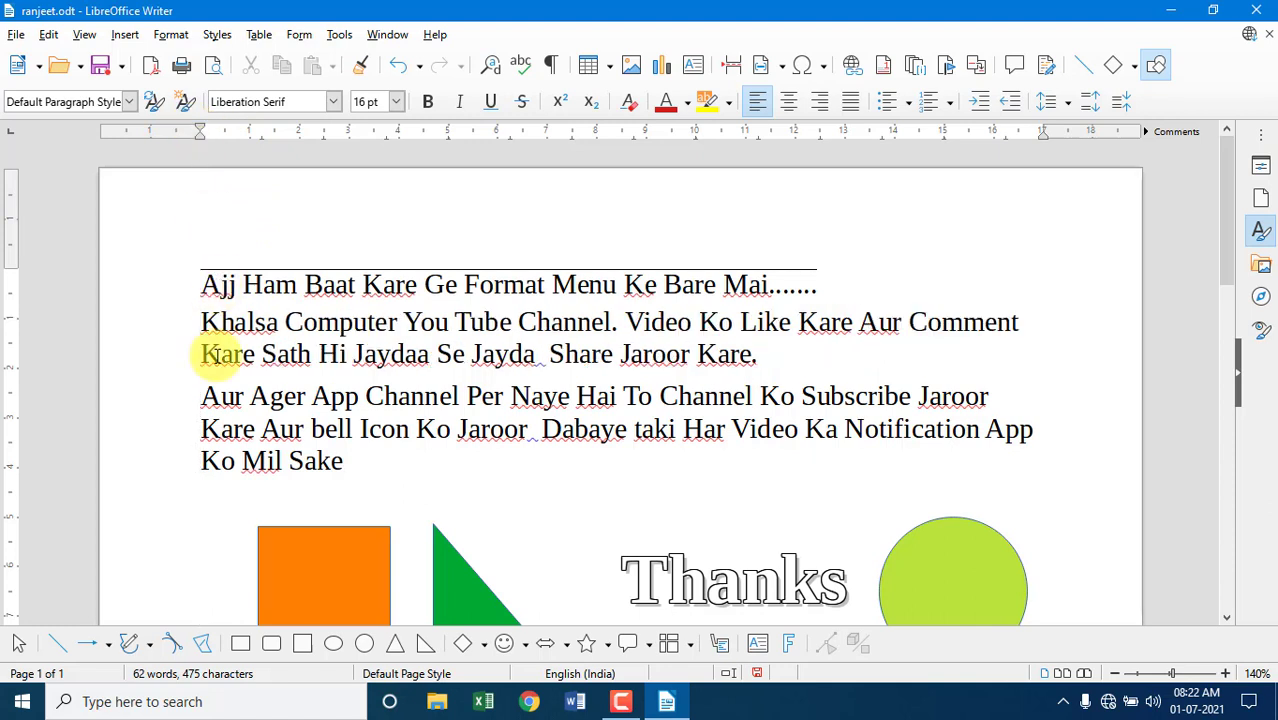
{"action": "left_click_drag", "start_coordinate": [760, 357], "coordinate": [197, 335]}
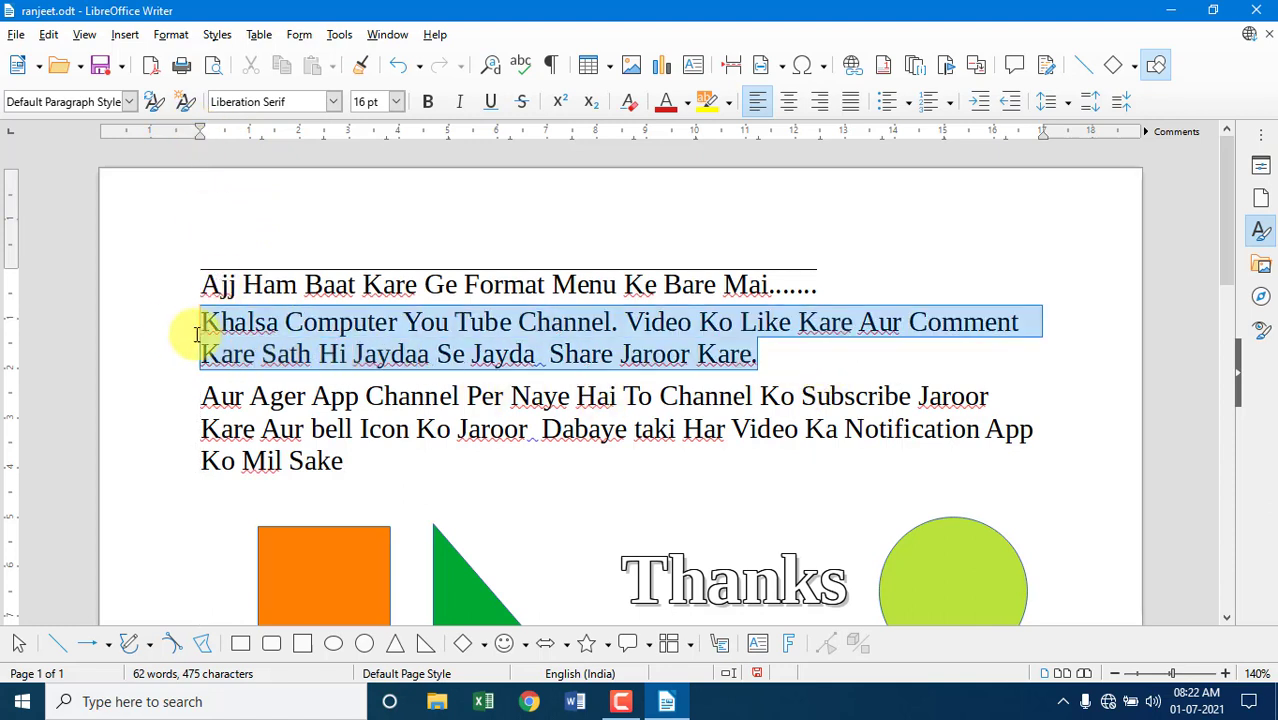
Indent the Khalsa paragraph to the right, then set it back flush to the left margin
{"action": "left_click", "coordinate": [172, 36]}
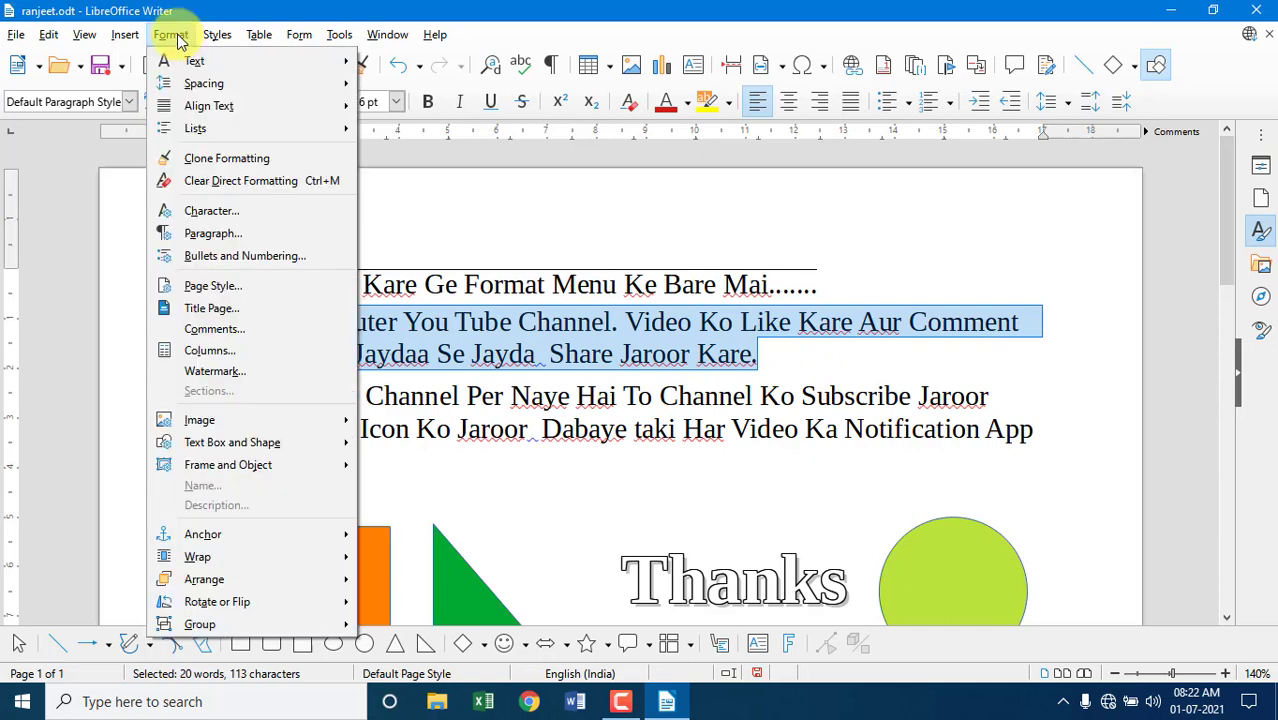
{"action": "mouse_move", "coordinate": [200, 84]}
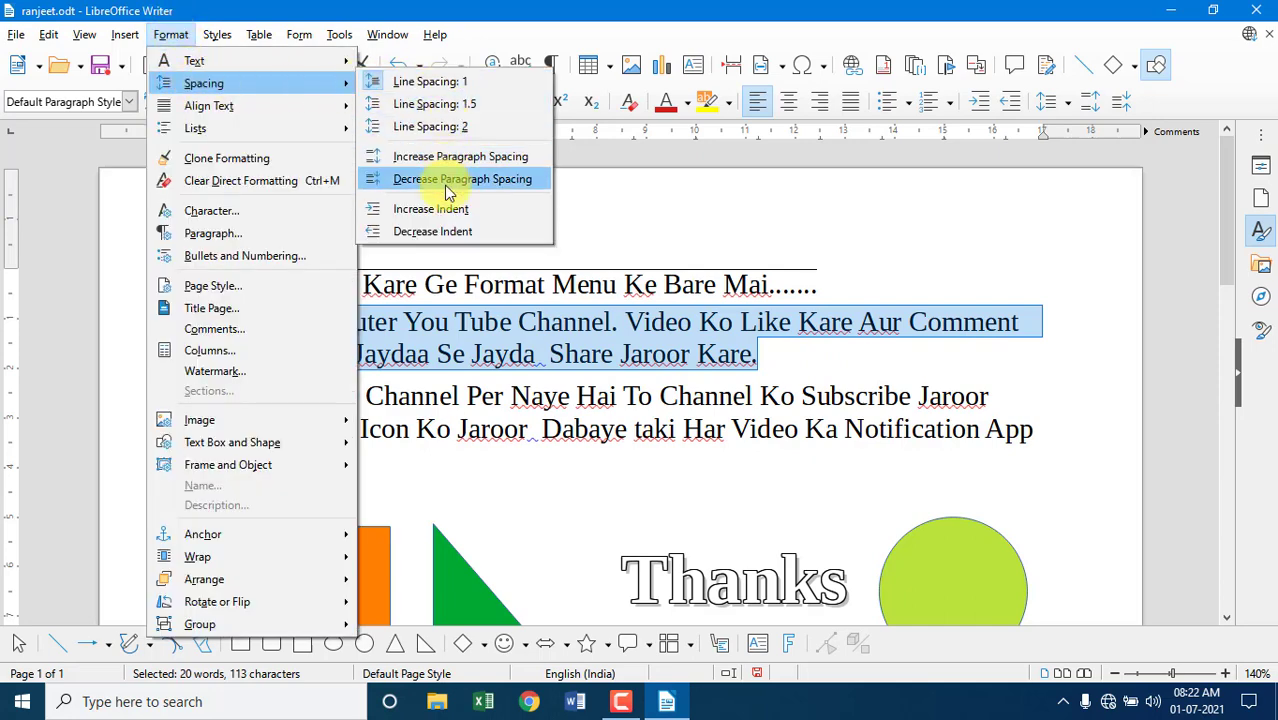
{"action": "left_click", "coordinate": [444, 213]}
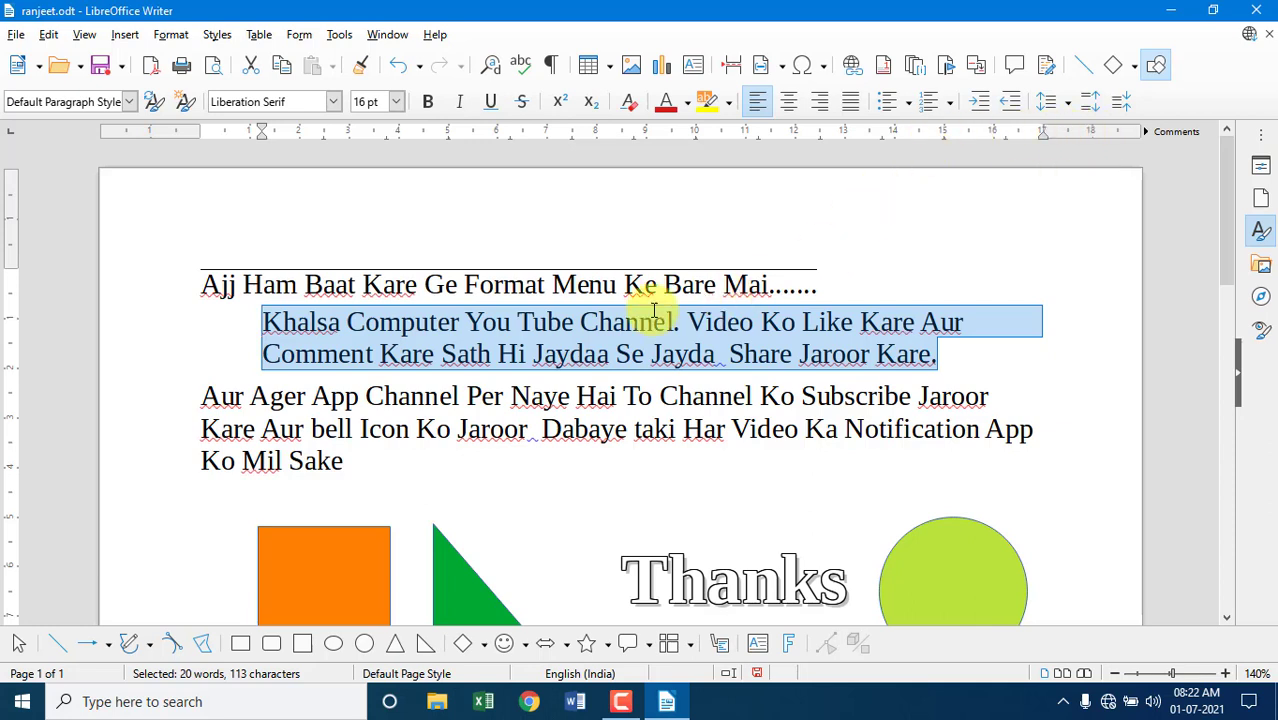
{"action": "left_click", "coordinate": [172, 37]}
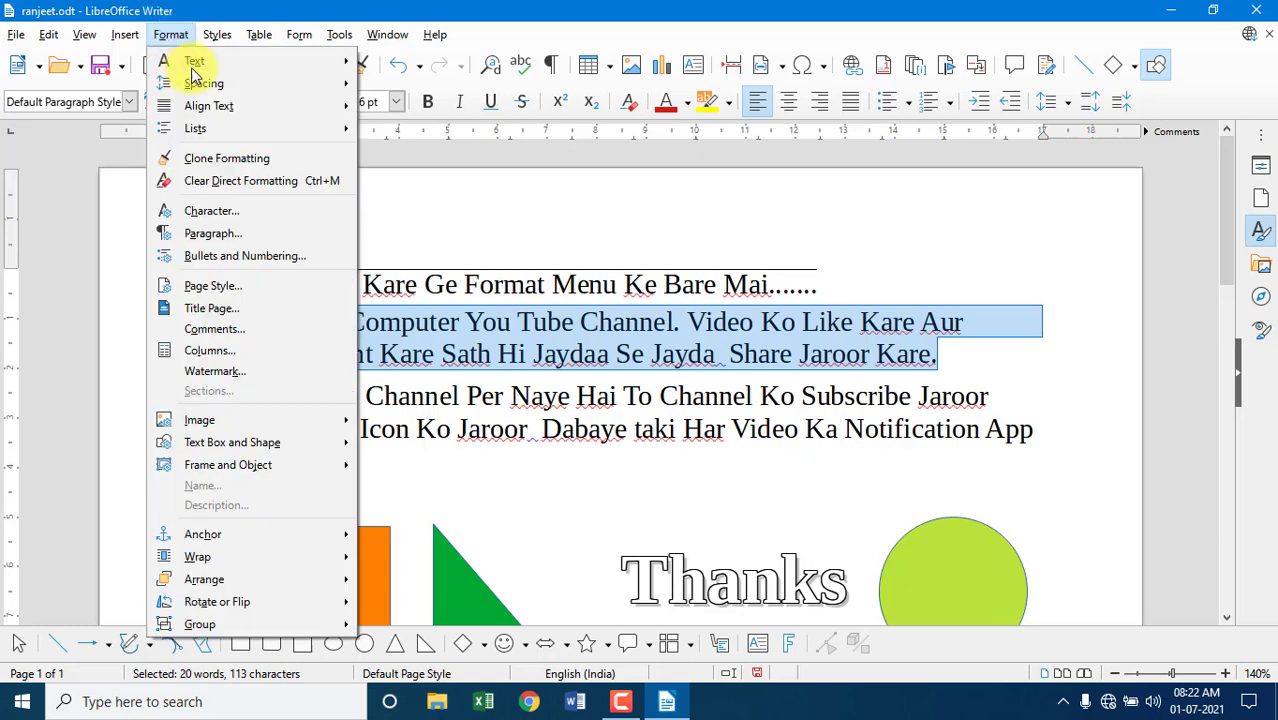
{"action": "mouse_move", "coordinate": [200, 85]}
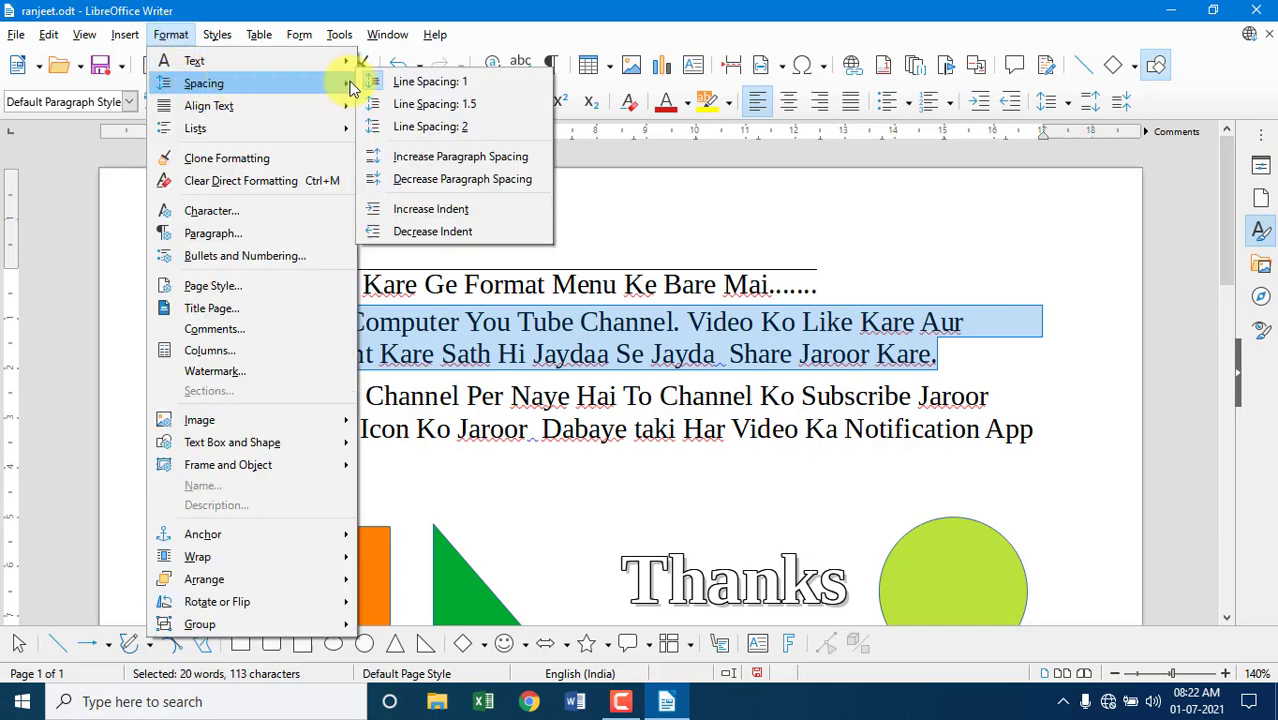
{"action": "left_click", "coordinate": [426, 232]}
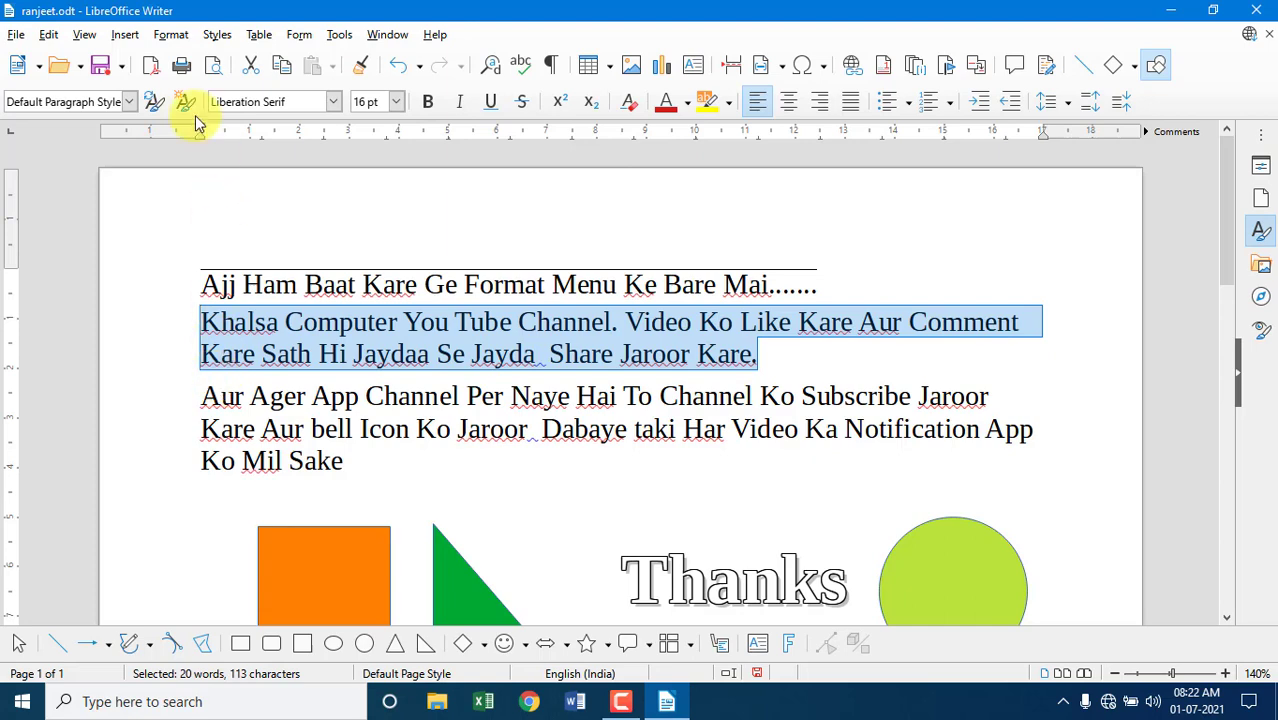
{"action": "left_click", "coordinate": [178, 36]}
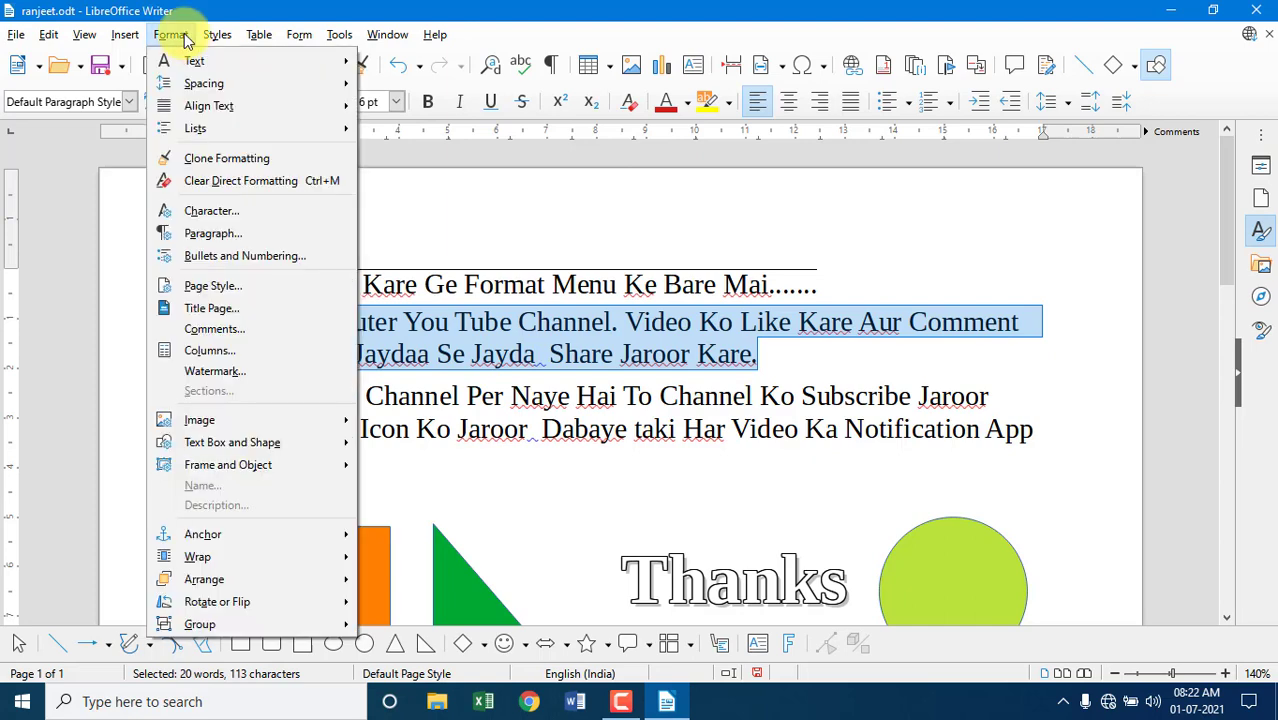
Centre the line below H2O and type 'rtjyiorjtyi ryrjhoiyjri rtyjriotjhyiorjhtyio' on it
{"action": "mouse_move", "coordinate": [285, 106]}
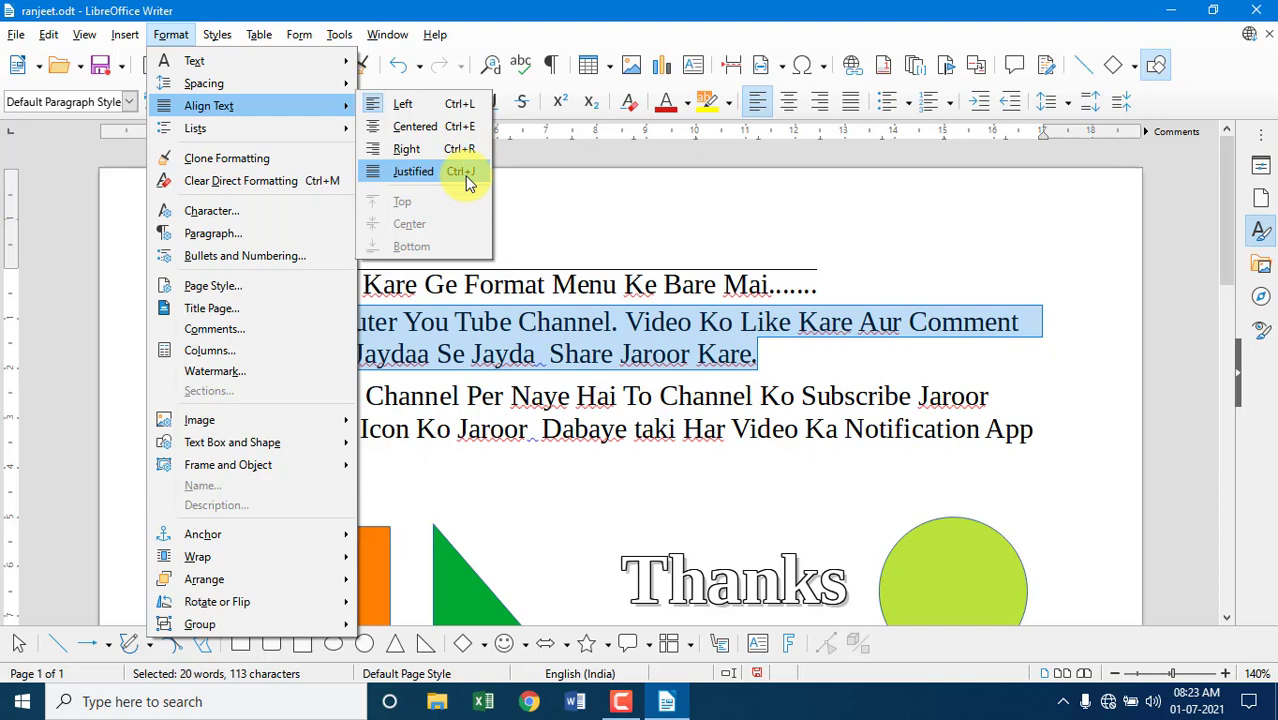
{"action": "left_click", "coordinate": [545, 512]}
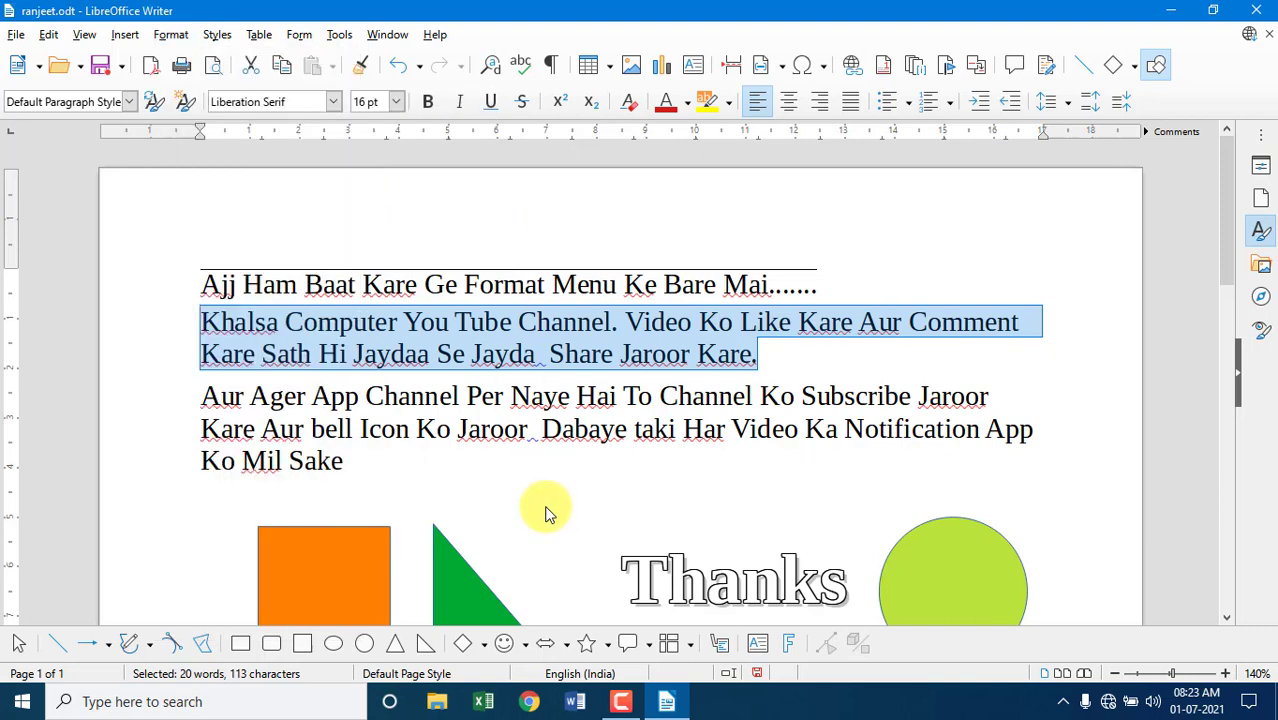
{"action": "scroll", "coordinate": [545, 512], "scroll_direction": "down", "scroll_amount": 5}
{"action": "left_click", "coordinate": [287, 378]}
{"action": "type", "text": "uyrturtutruy"}
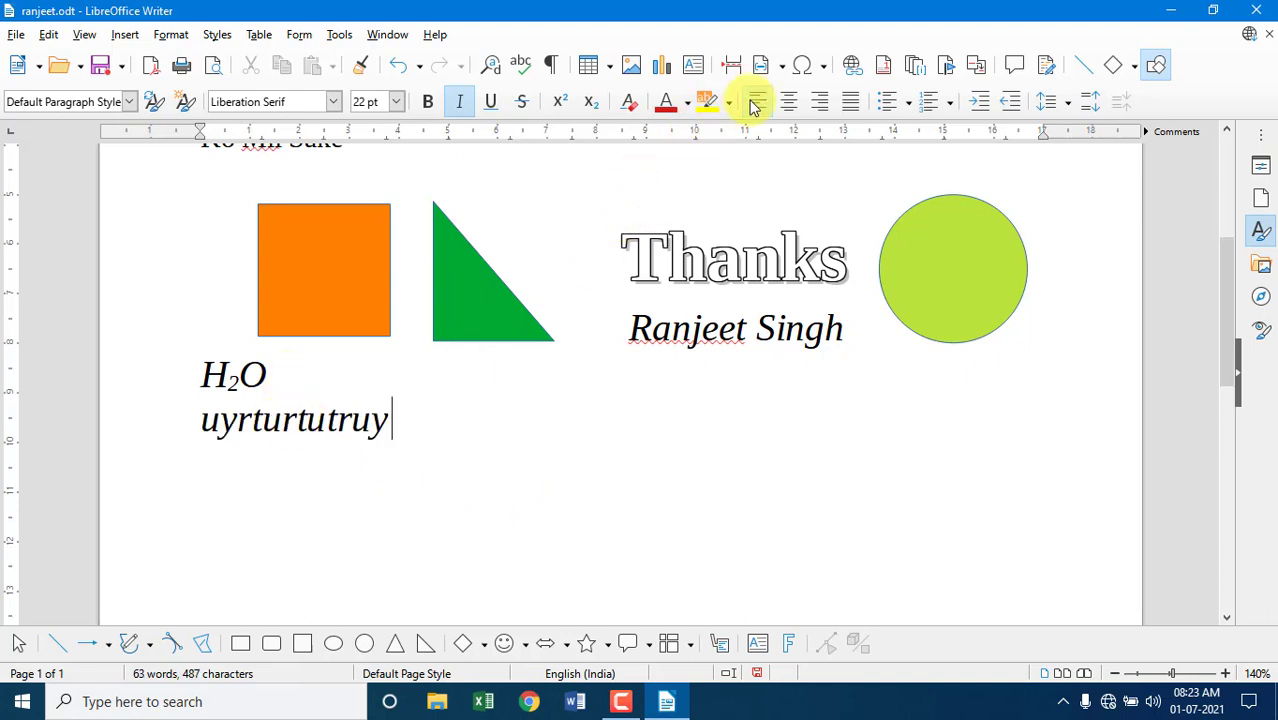
{"action": "left_click", "coordinate": [170, 35]}
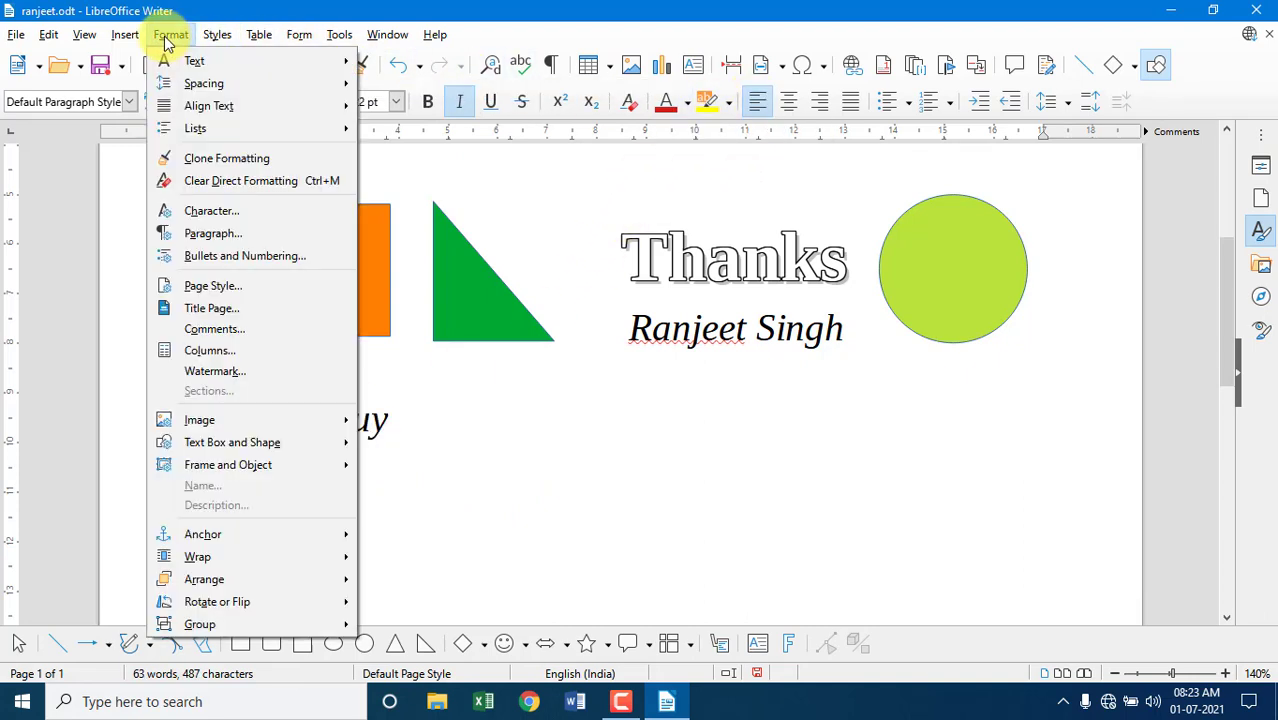
{"action": "mouse_move", "coordinate": [212, 106]}
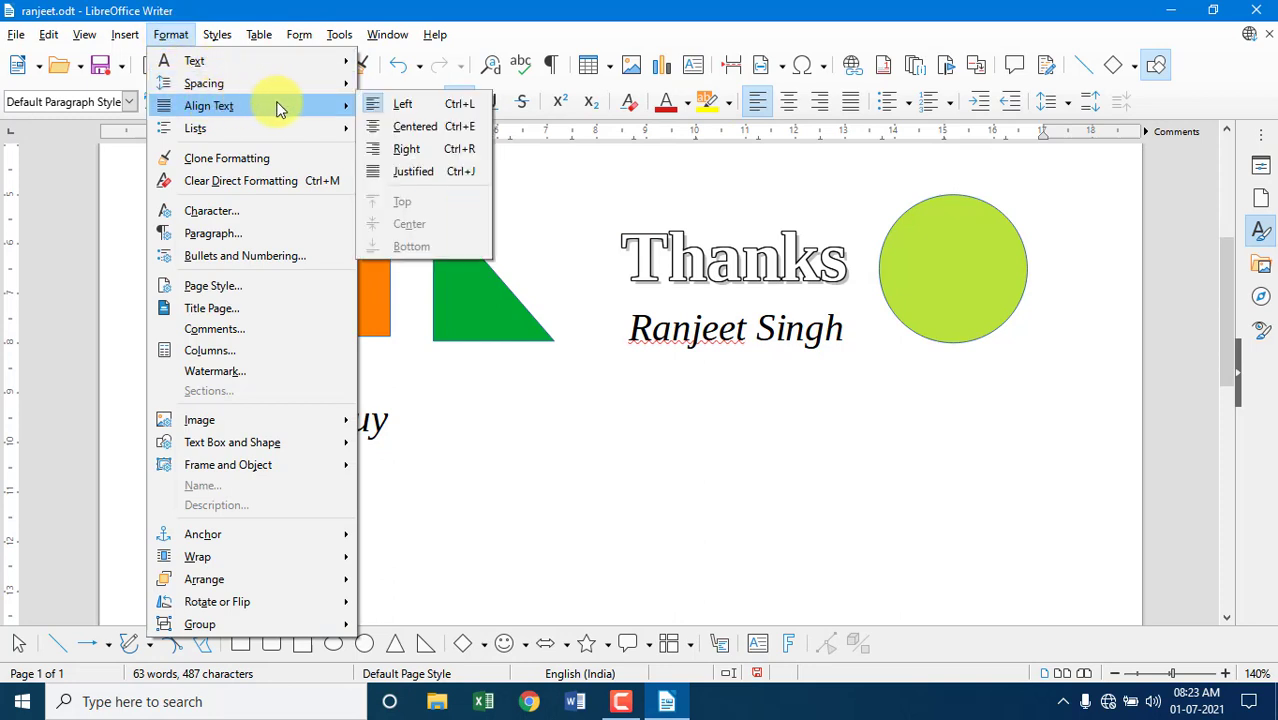
{"action": "left_click", "coordinate": [415, 127]}
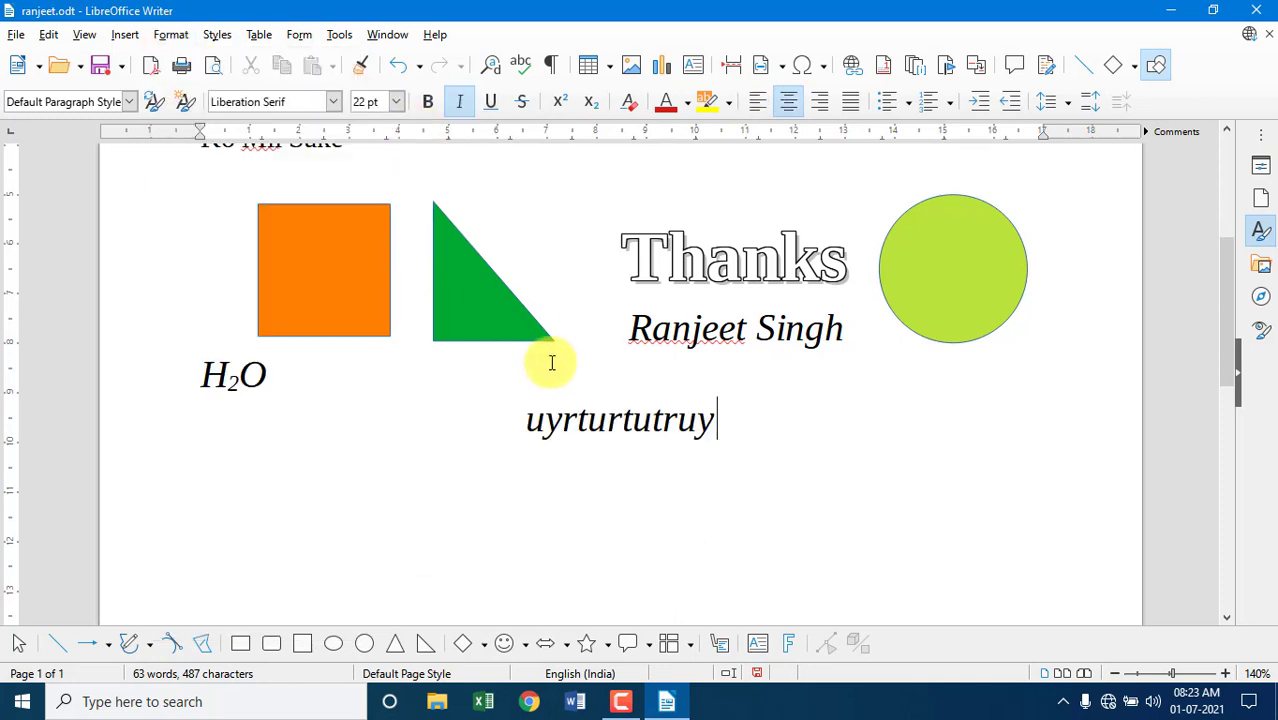
{"action": "type", "text": "rtyrtjyiorjty"}
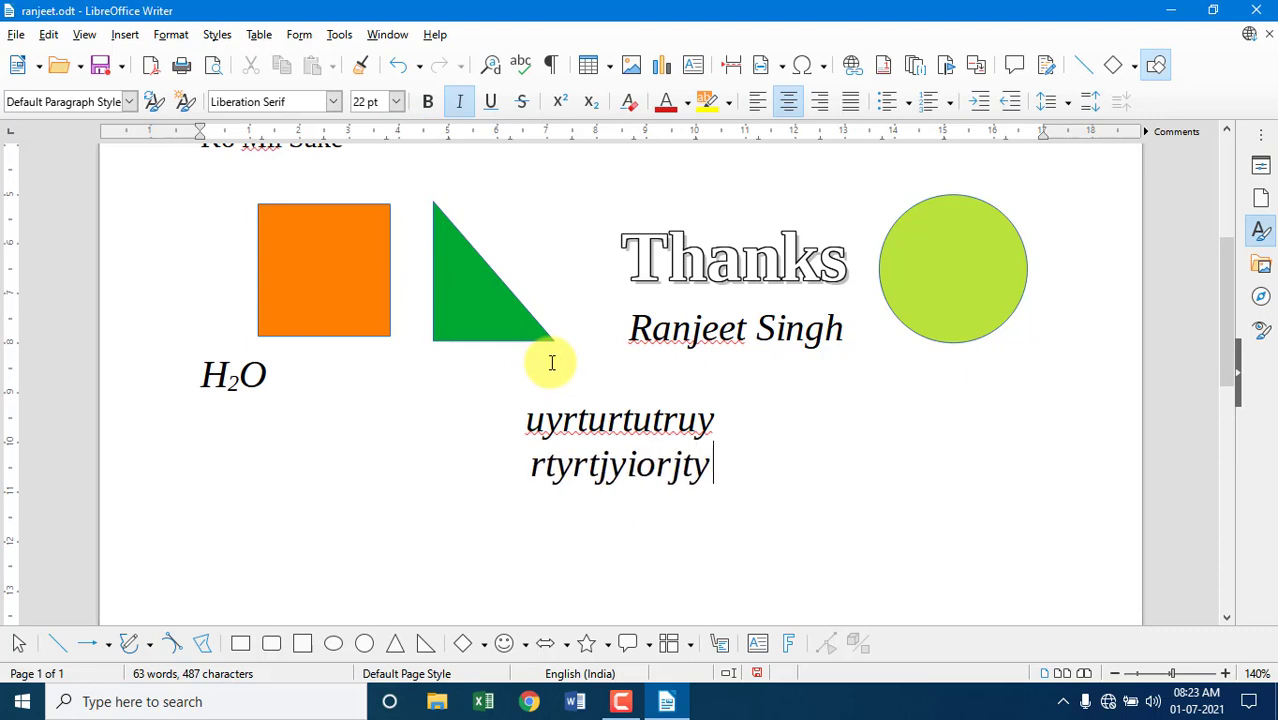
{"action": "type", "text": "i ryrjhoiyjri rt"}
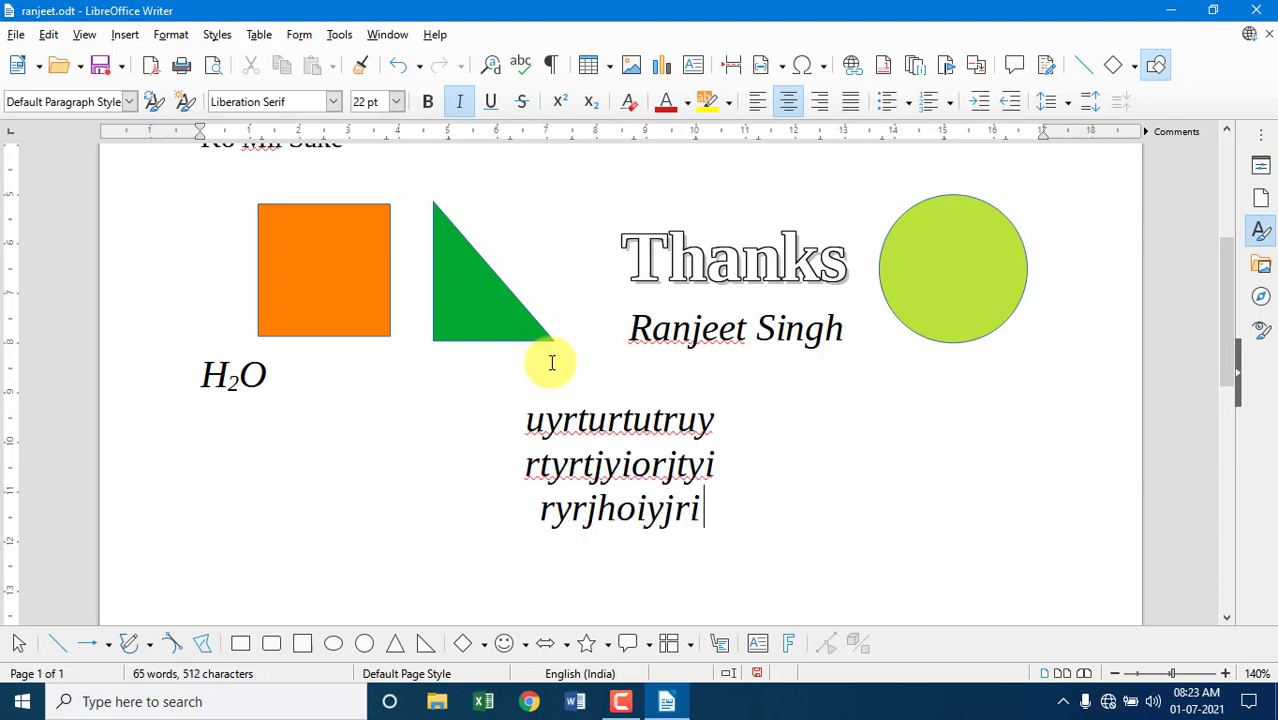
{"action": "type", "text": "yjriotjhyiorjhtyio"}
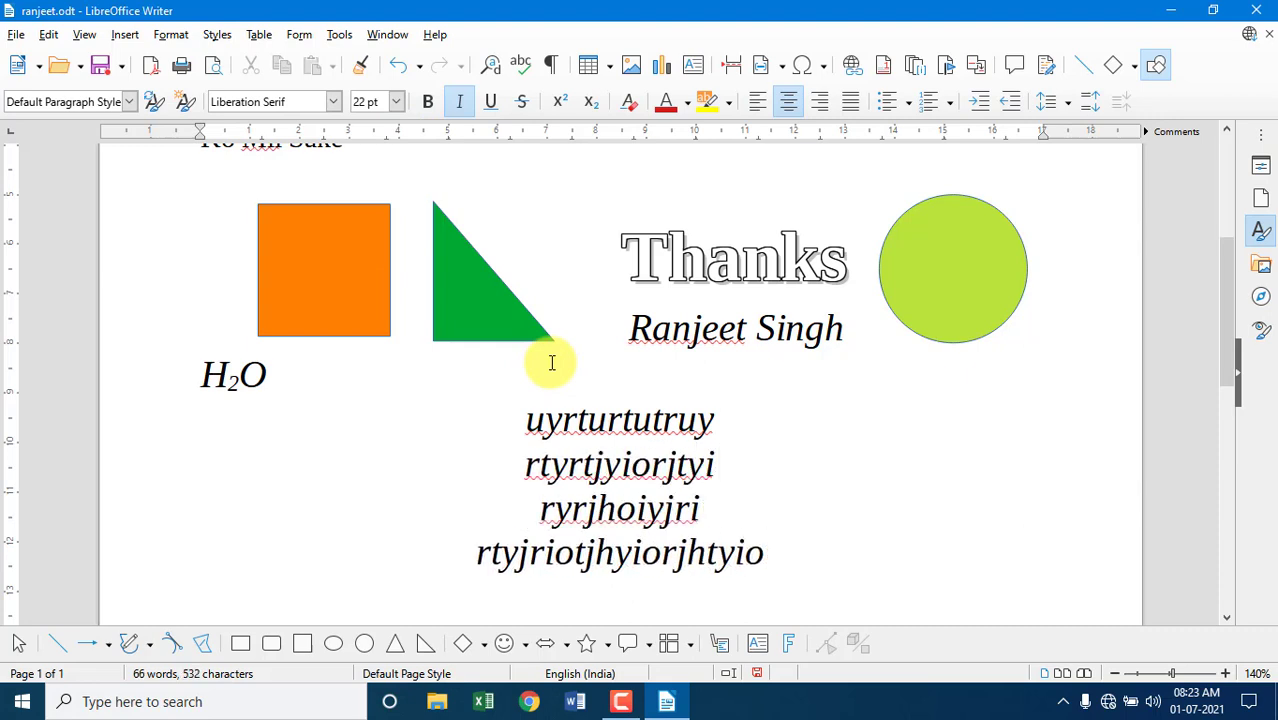
{"action": "key", "text": "Return"}
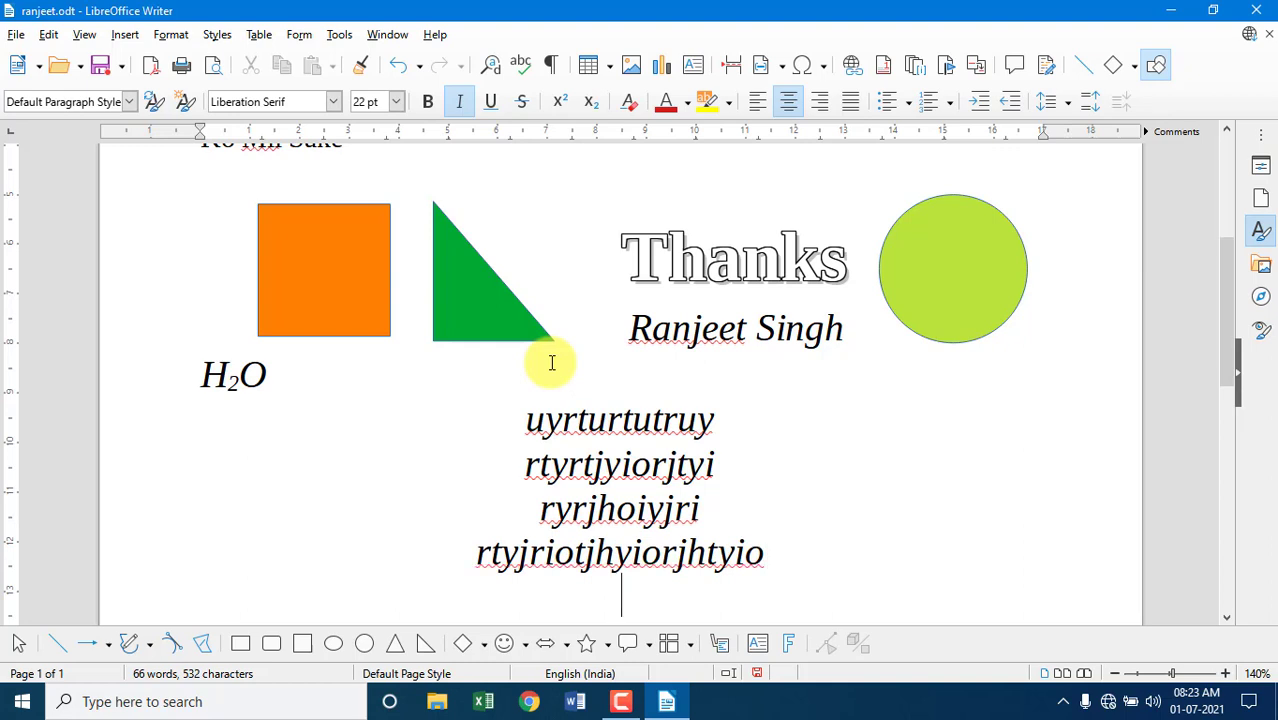
Right-align a new line and type 'fthkjnf' and 'fhoifjjfh fhoifjf fjhoifjhoij' beneath the centred text
{"action": "left_click", "coordinate": [176, 40]}
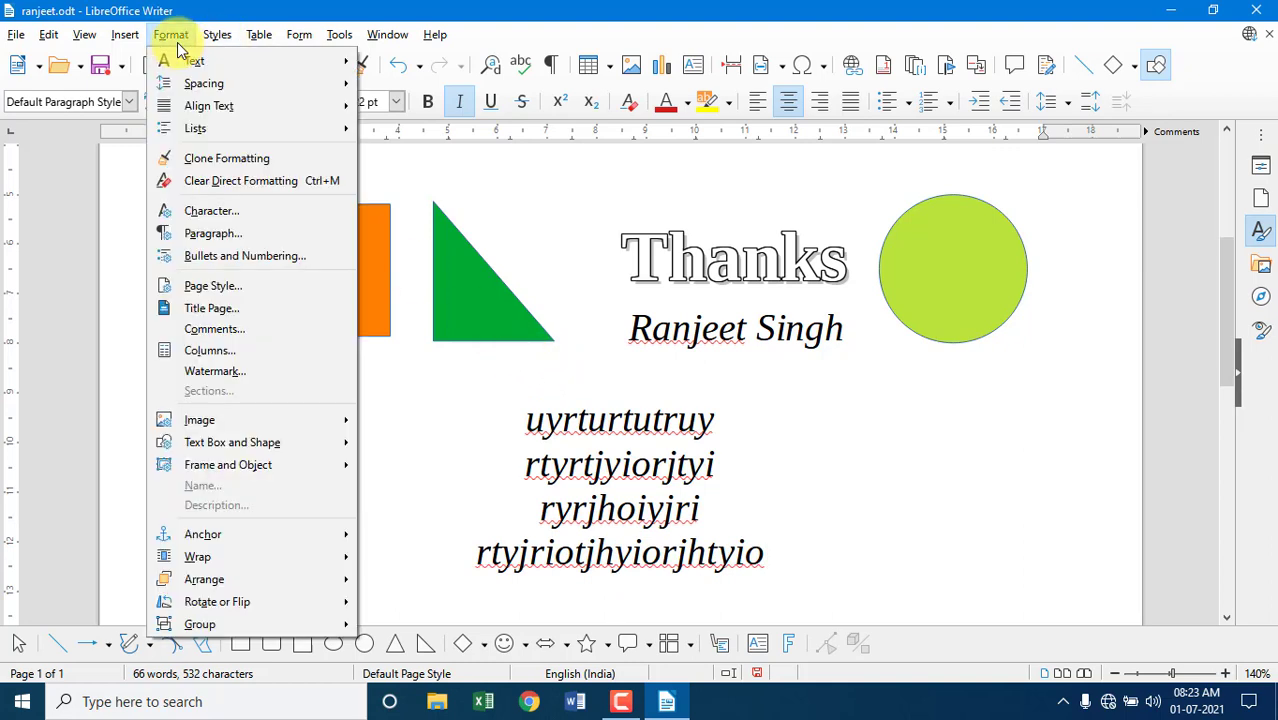
{"action": "mouse_move", "coordinate": [200, 105]}
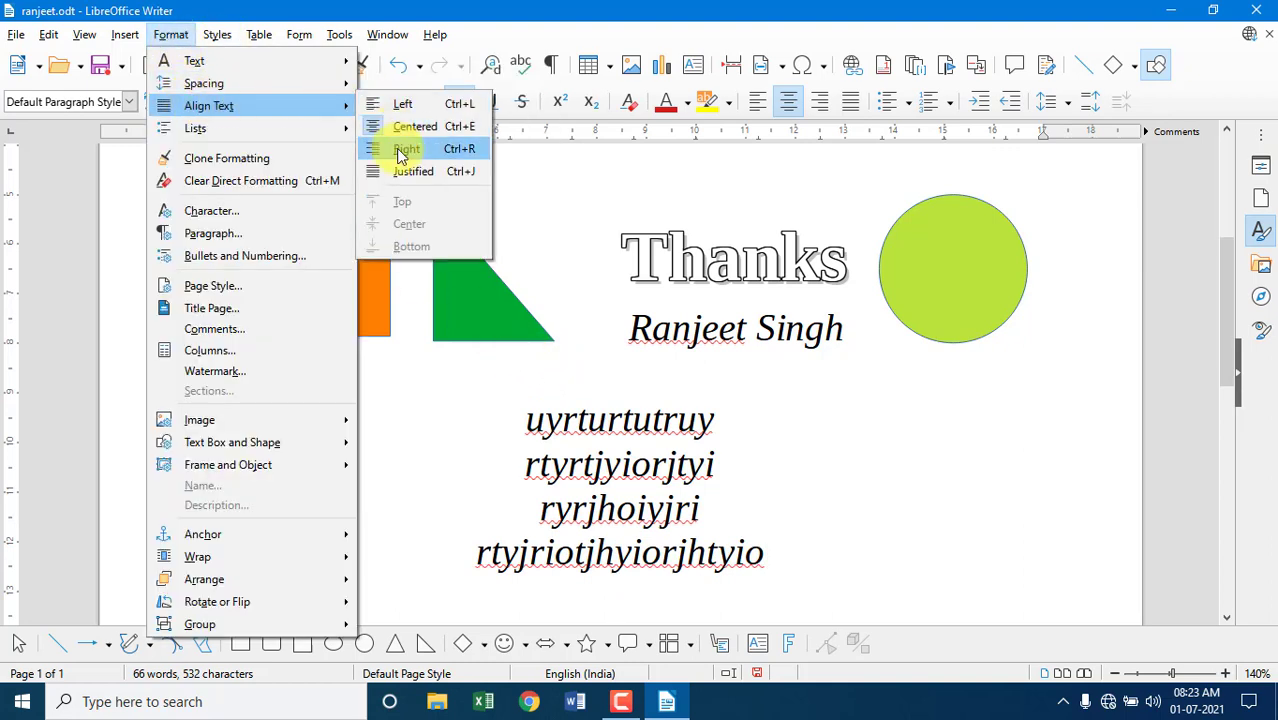
{"action": "left_click", "coordinate": [402, 149]}
{"action": "type", "text": "fthkjnf"}
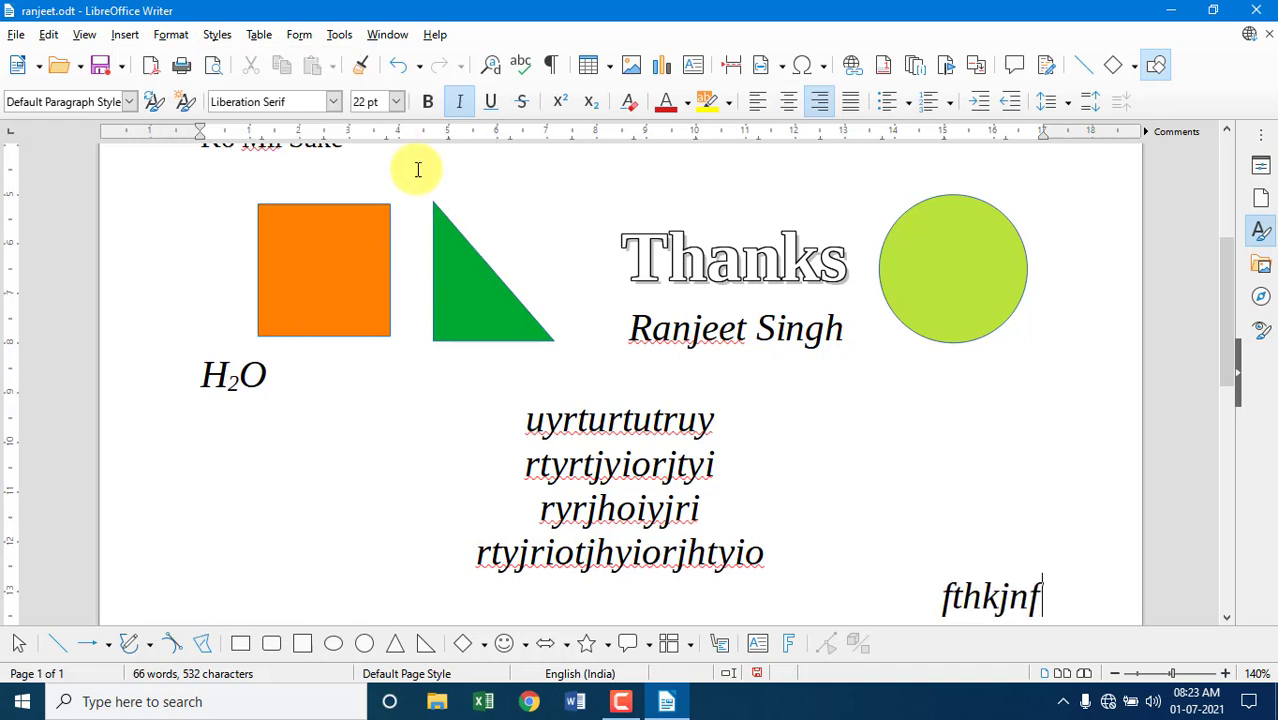
{"action": "key", "text": "Return"}
{"action": "type", "text": "fhoif"}
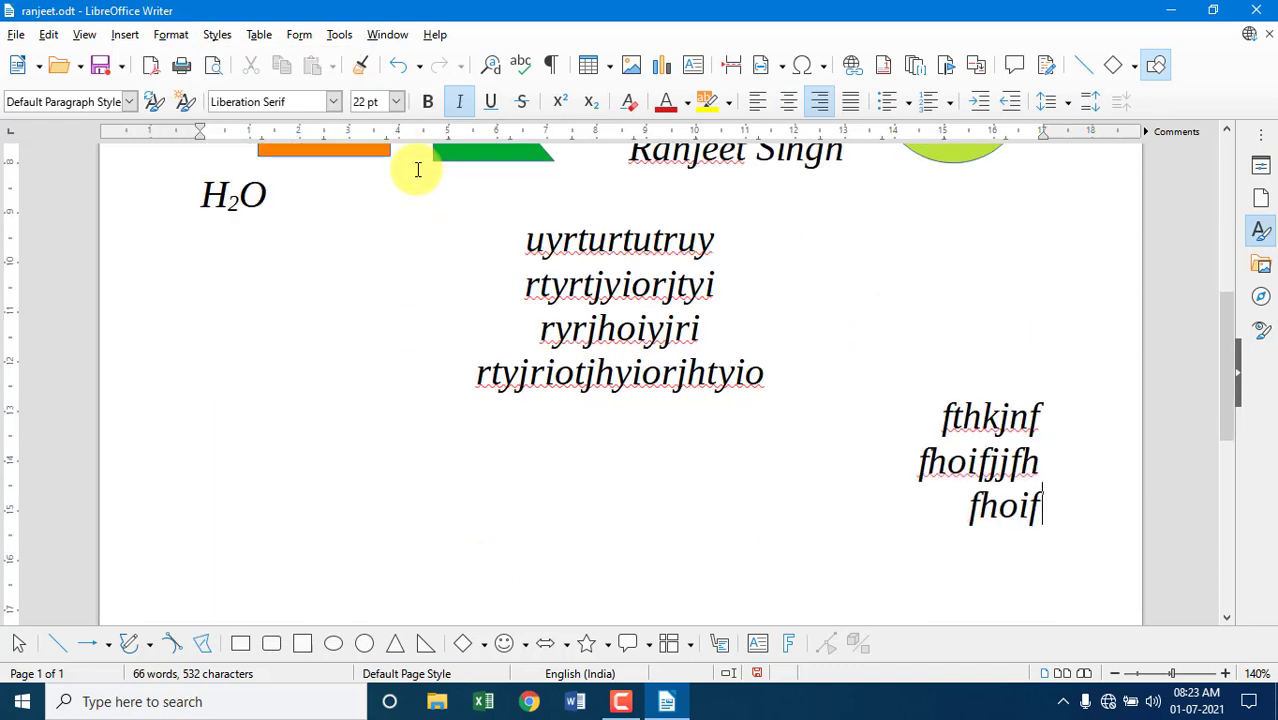
{"action": "type", "text": "jjfh fhoifjf fjh"}
{"action": "type", "text": "oifjhoij"}
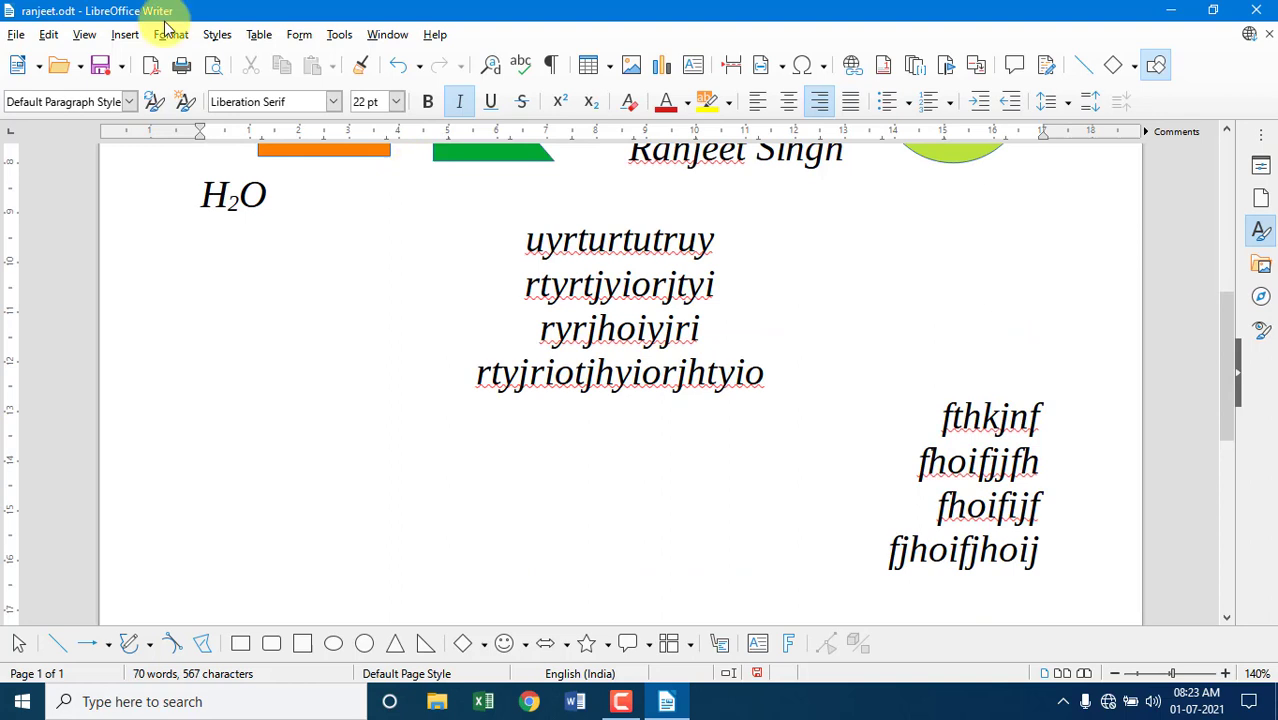
{"action": "left_click", "coordinate": [171, 34]}
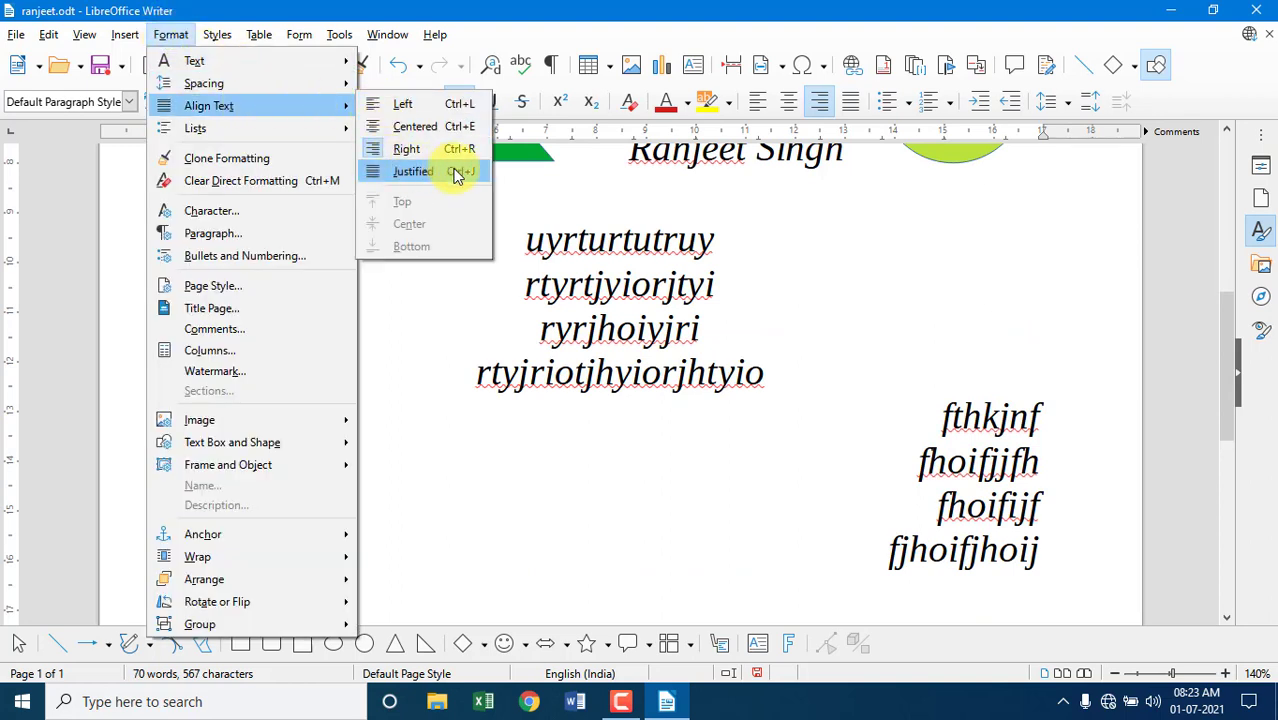
{"action": "left_click", "coordinate": [424, 306]}
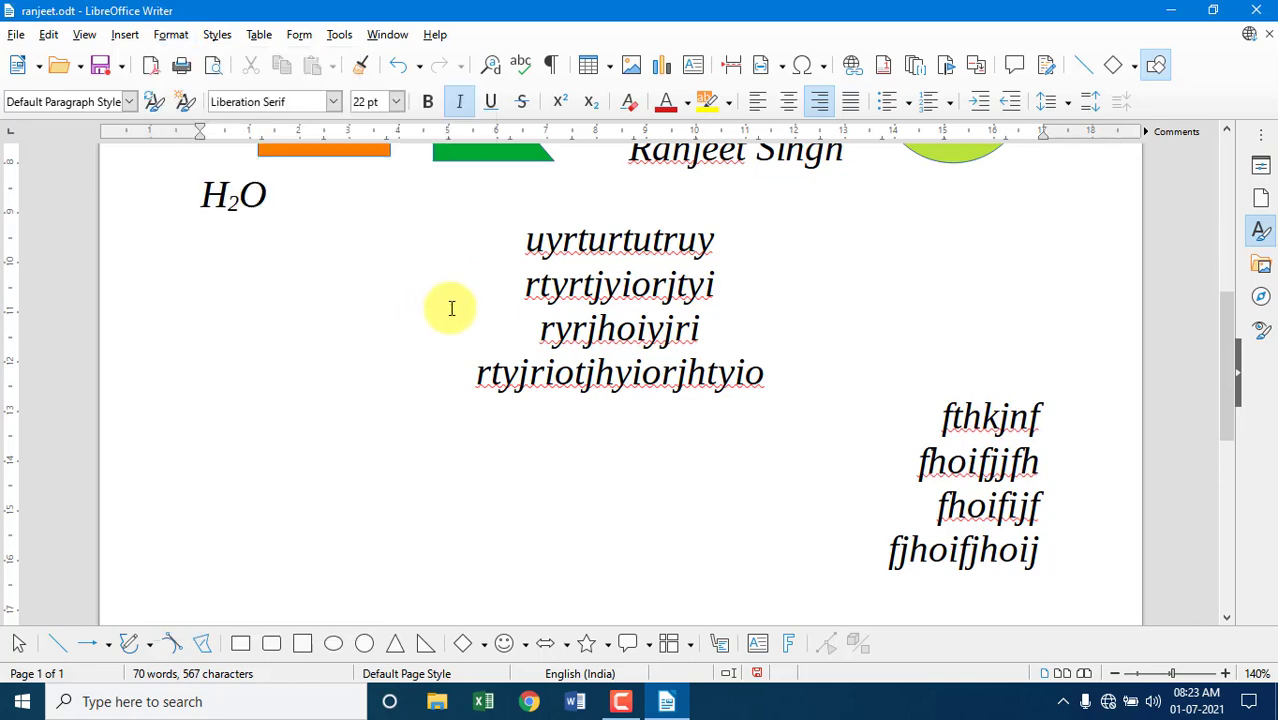
{"action": "scroll", "coordinate": [451, 309], "scroll_direction": "up", "scroll_amount": 5}
{"action": "scroll", "coordinate": [451, 309], "scroll_direction": "up", "scroll_amount": 5}
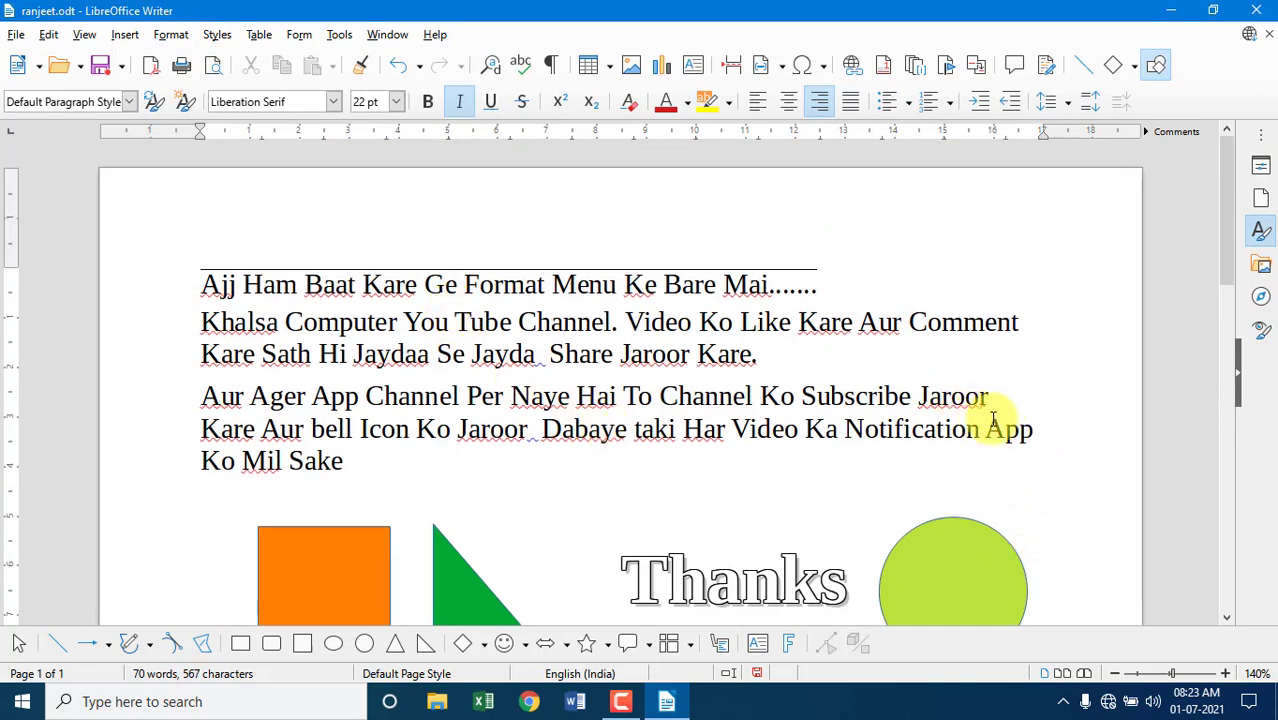
Select the 'Aur Ager App Channel' paragraph and apply Justified alignment to it
{"action": "left_click_drag", "start_coordinate": [1040, 429], "coordinate": [214, 405]}
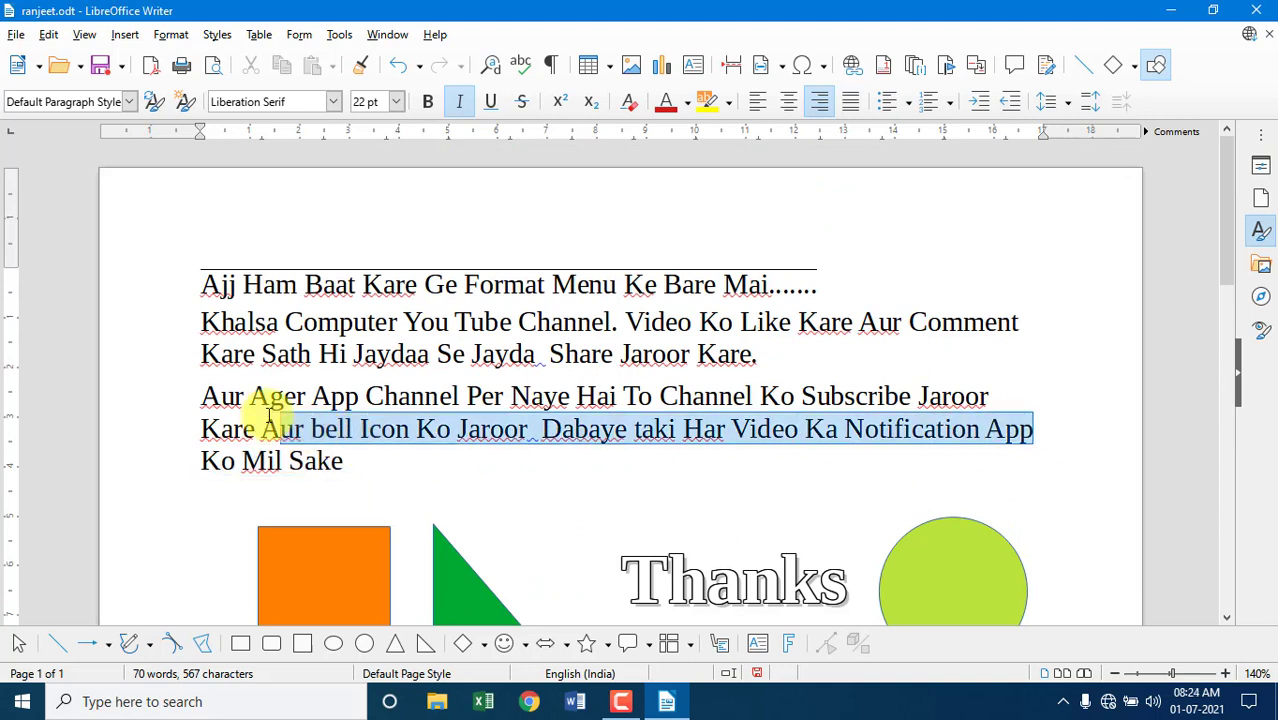
{"action": "left_click", "coordinate": [185, 36]}
{"action": "mouse_move", "coordinate": [215, 106]}
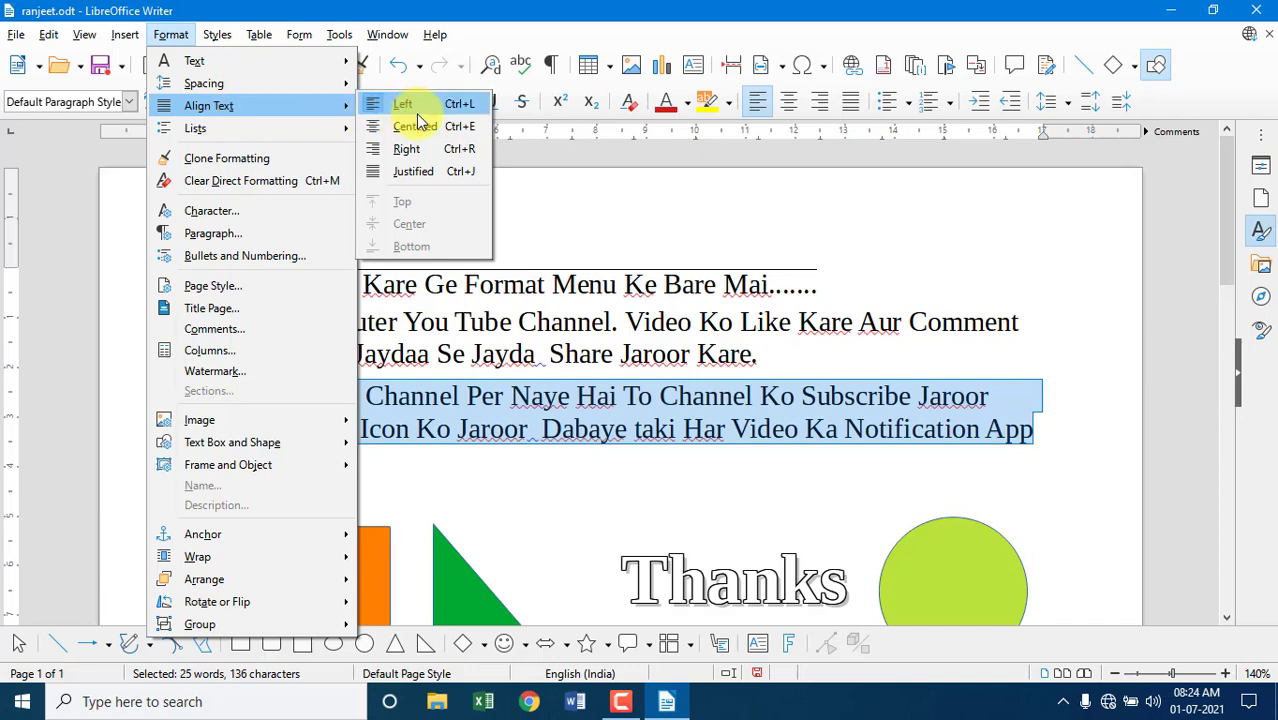
{"action": "left_click", "coordinate": [411, 172]}
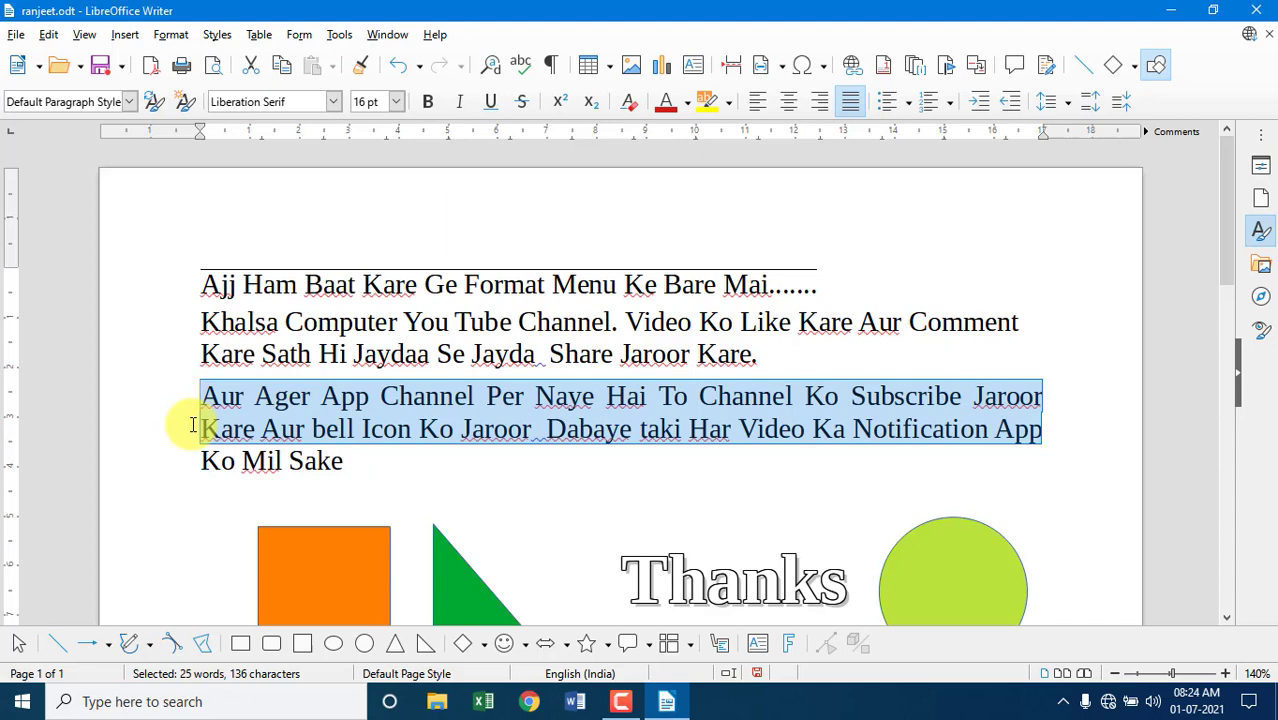
{"action": "left_click", "coordinate": [176, 35]}
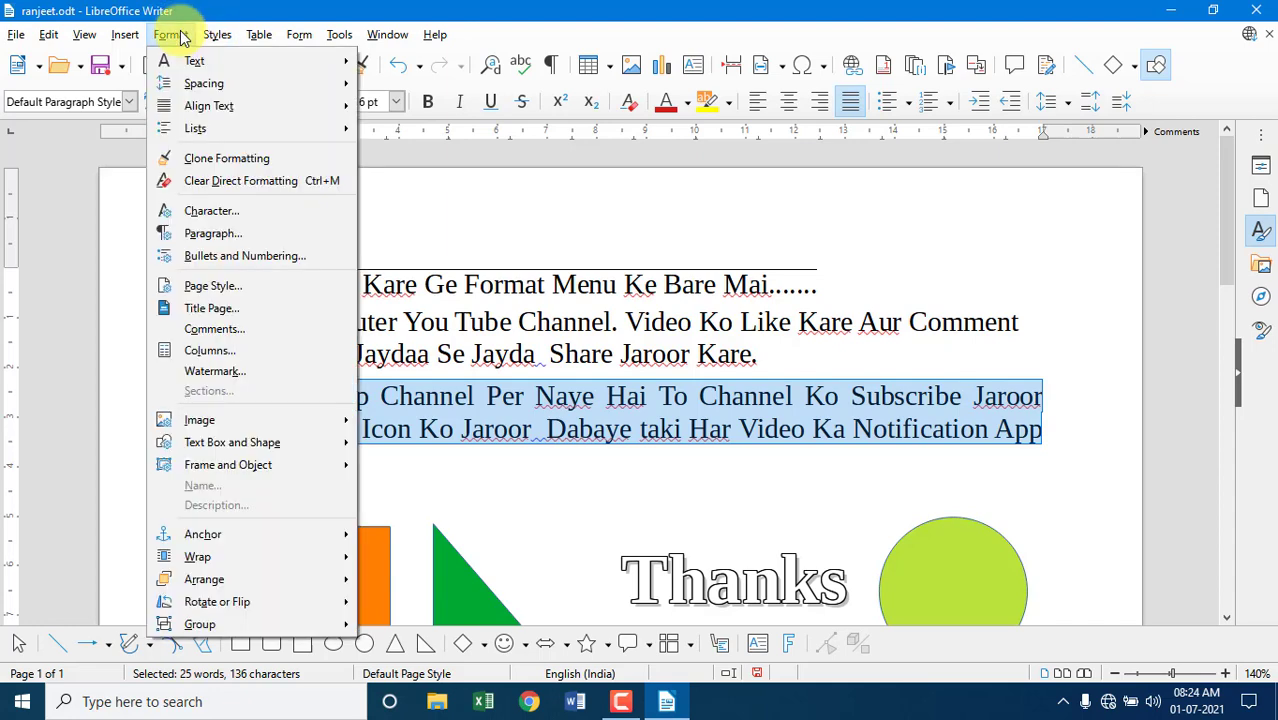
{"action": "mouse_move", "coordinate": [205, 106]}
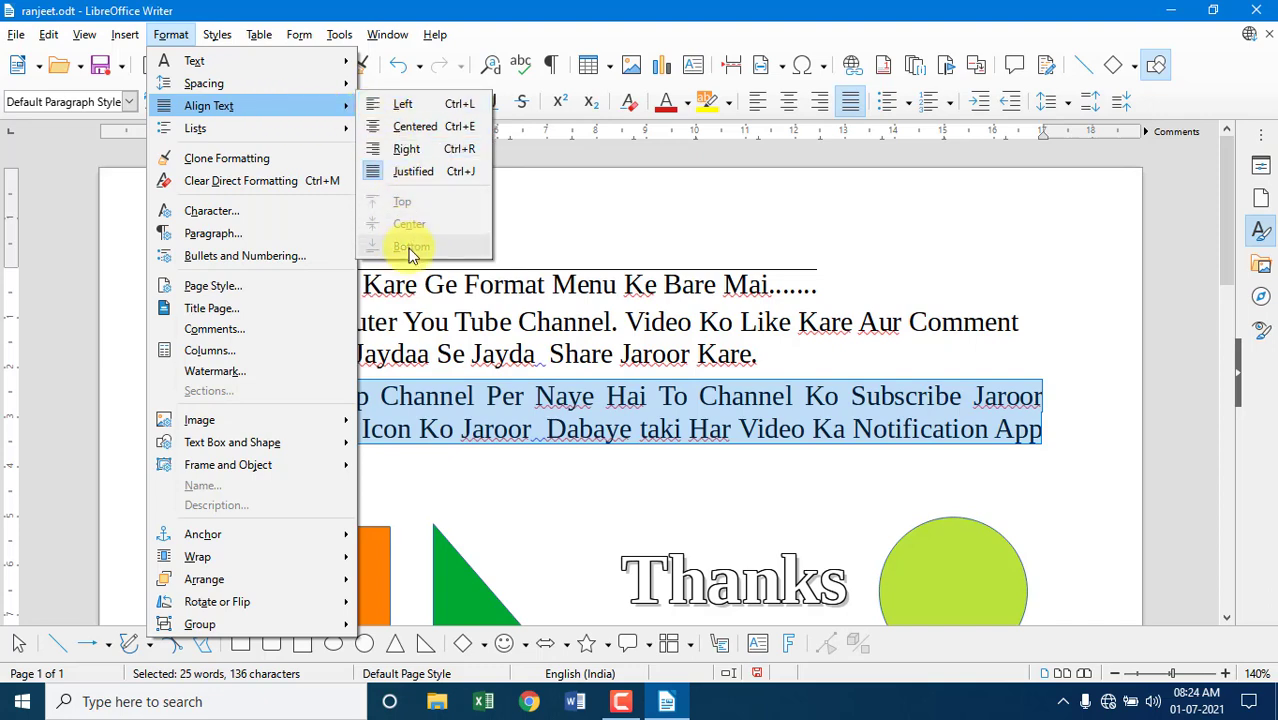
{"action": "left_click", "coordinate": [542, 508]}
{"action": "scroll", "coordinate": [542, 512], "scroll_direction": "down", "scroll_amount": 5}
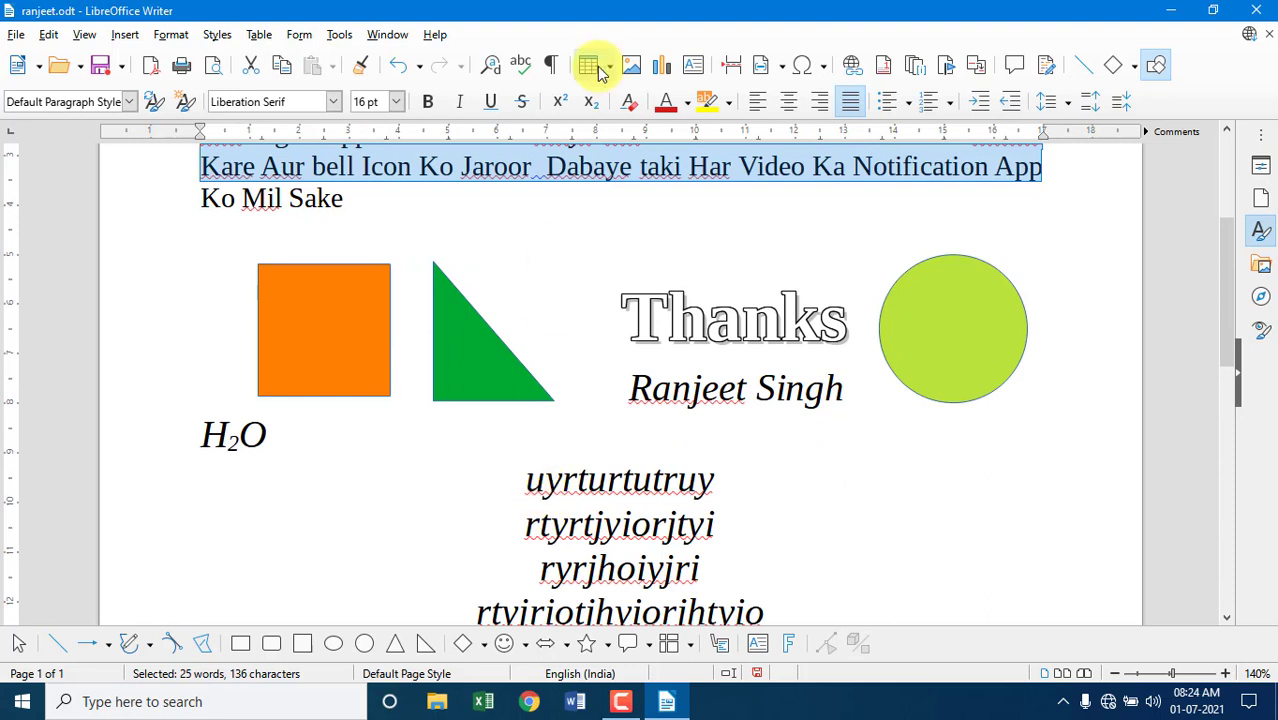
Draw a text box right of the centred lines and type 'yrtyrty' in it
{"action": "left_click", "coordinate": [693, 66]}
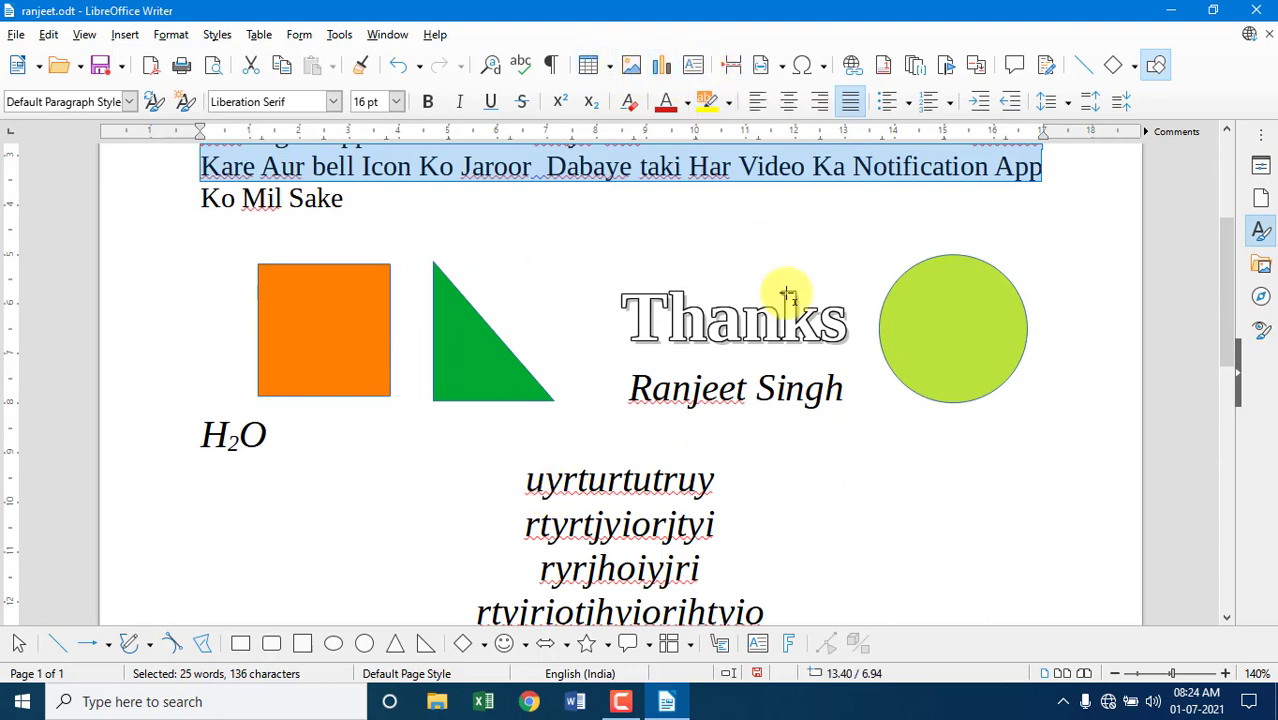
{"action": "left_click_drag", "start_coordinate": [876, 467], "coordinate": [1058, 592]}
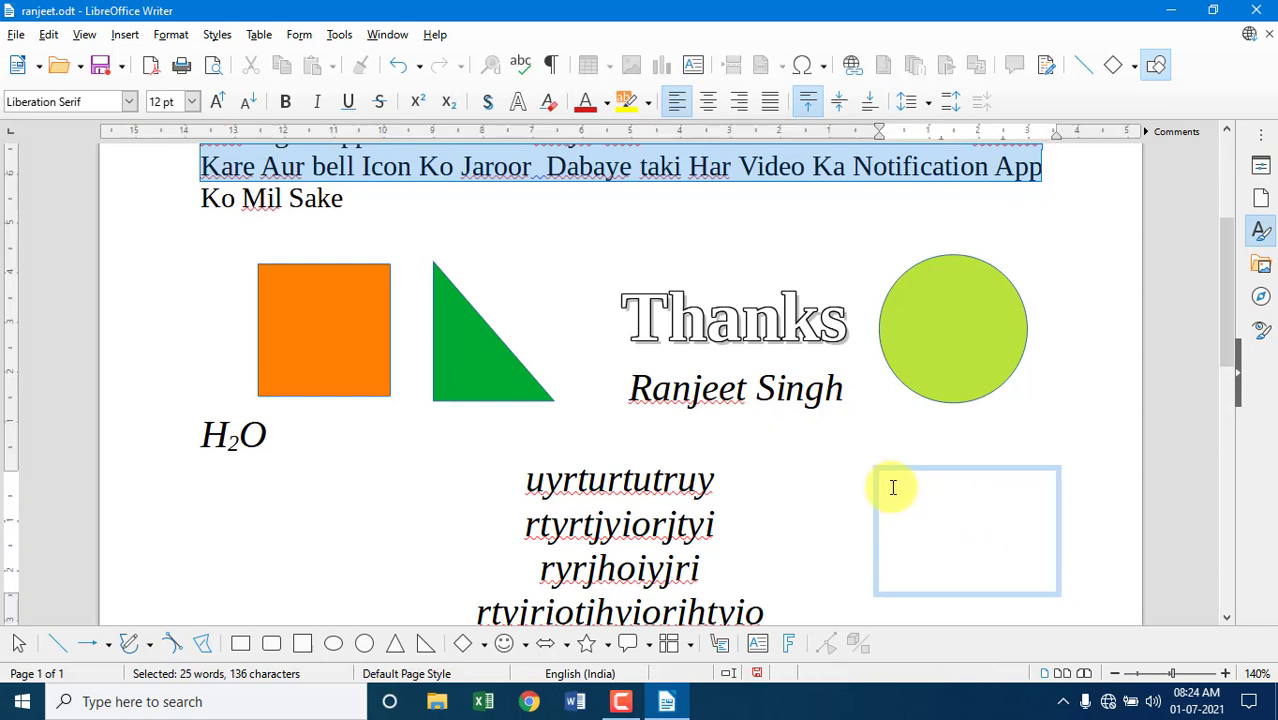
{"action": "type", "text": "yrtyrty"}
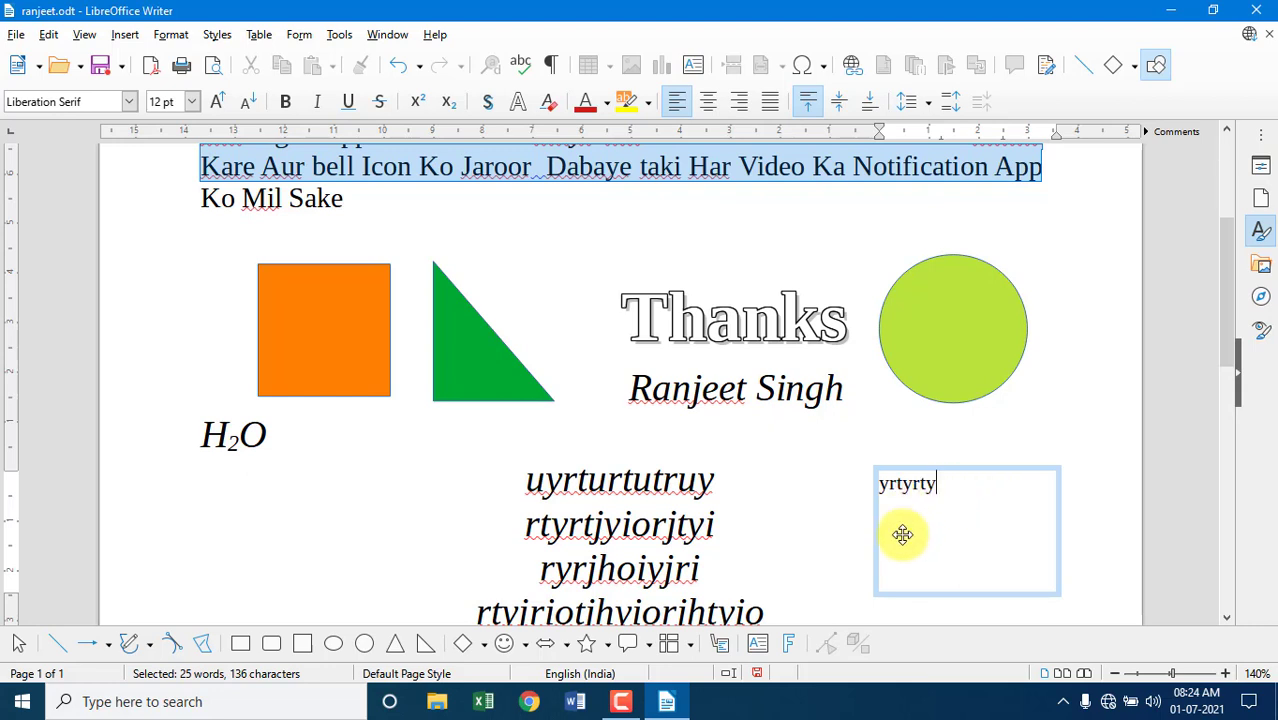
Align the yrtyrty text to the vertical centre, then to the bottom of its box
{"action": "left_click", "coordinate": [181, 44]}
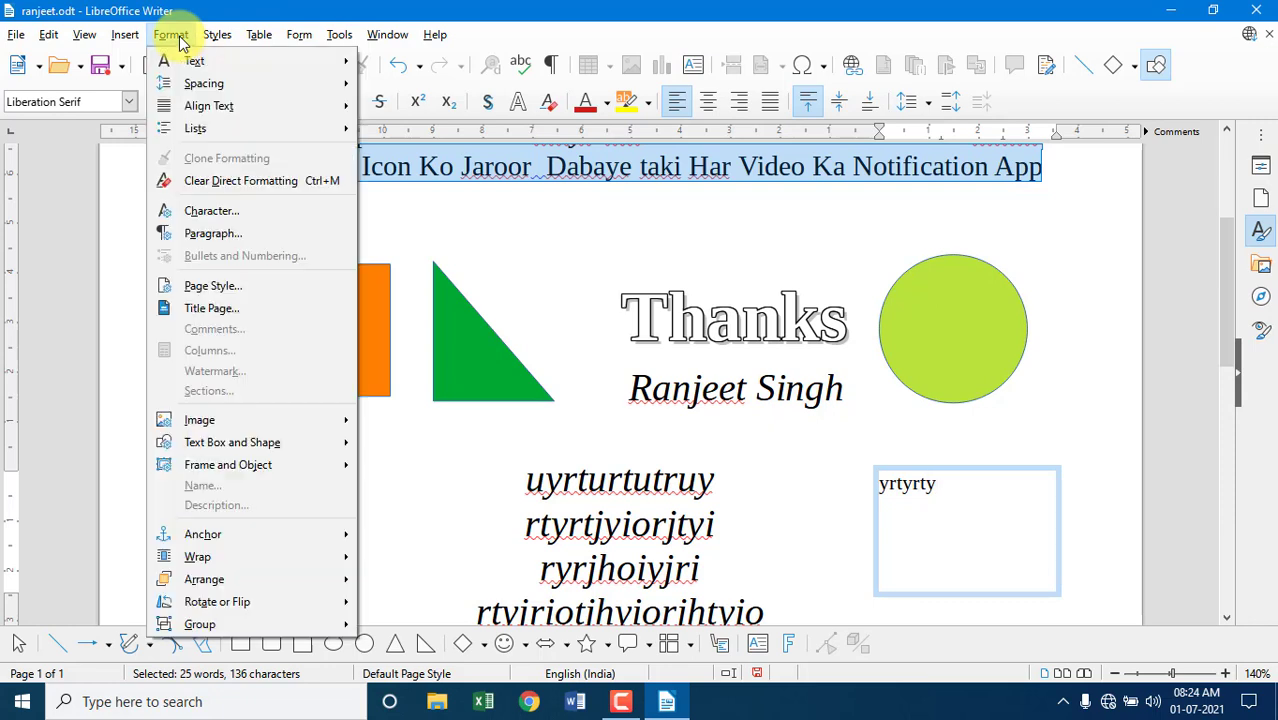
{"action": "mouse_move", "coordinate": [200, 112]}
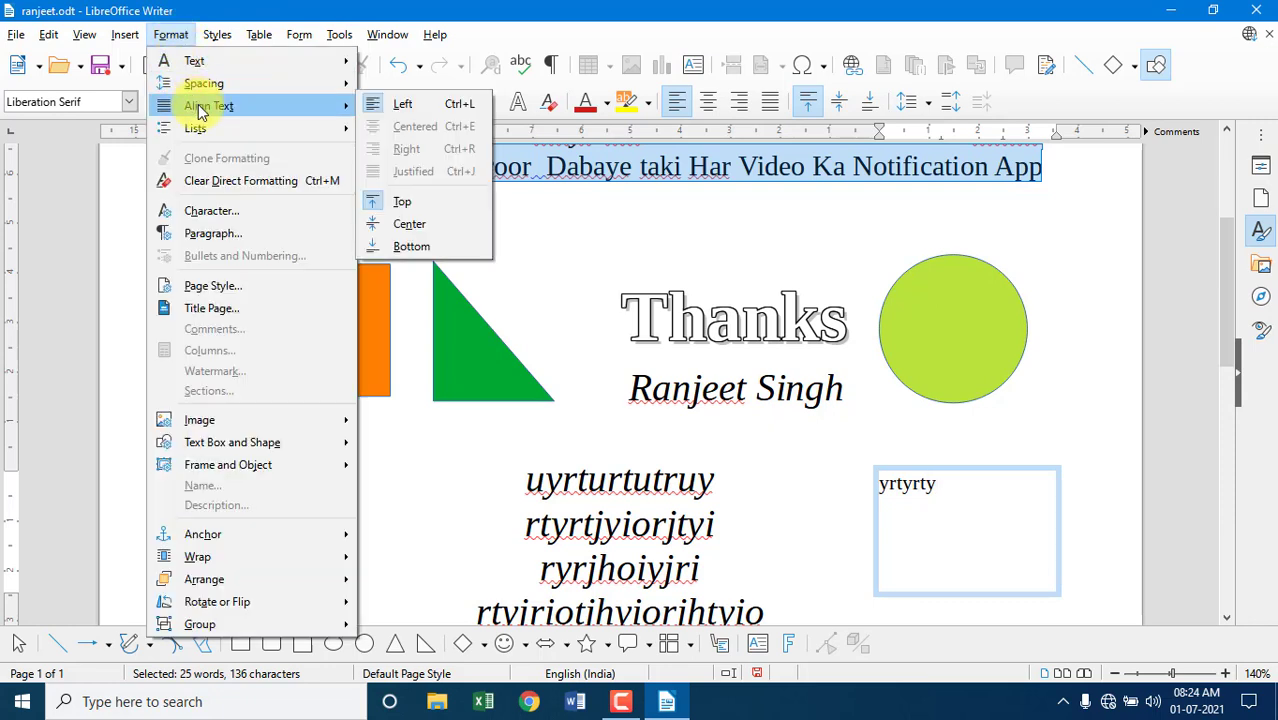
{"action": "left_click", "coordinate": [398, 222]}
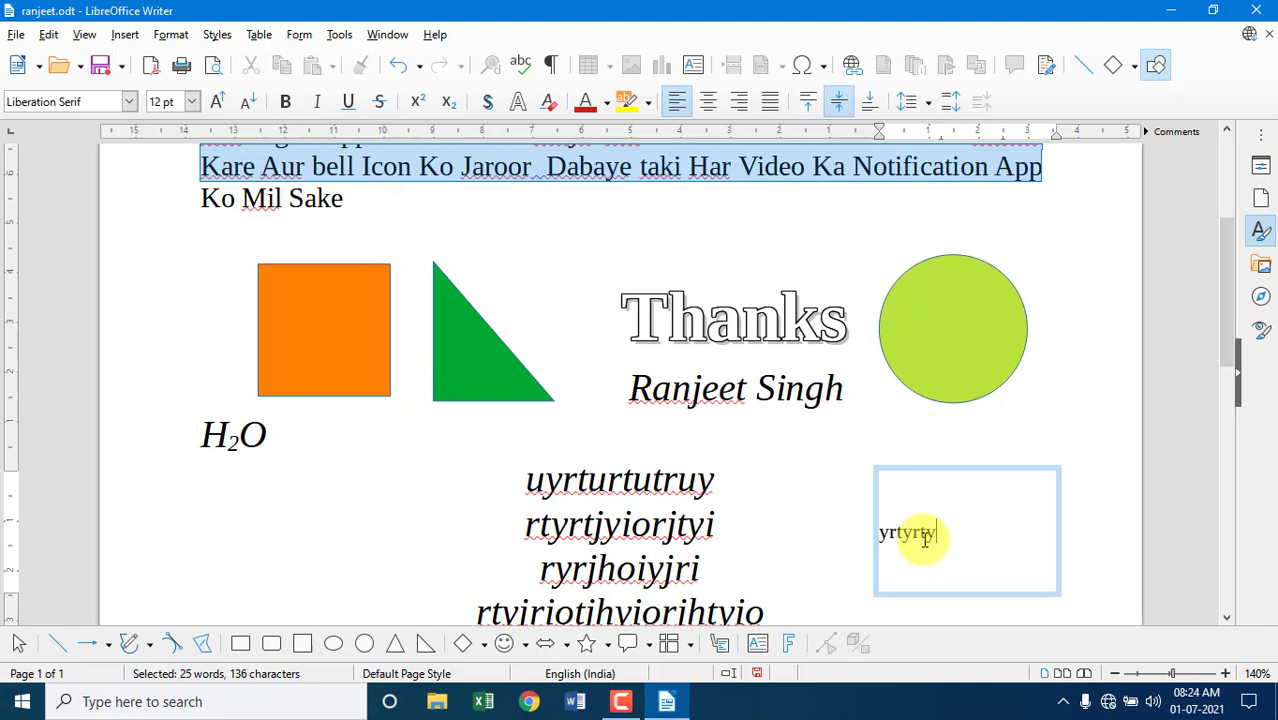
{"action": "left_click", "coordinate": [171, 35]}
{"action": "mouse_move", "coordinate": [229, 110]}
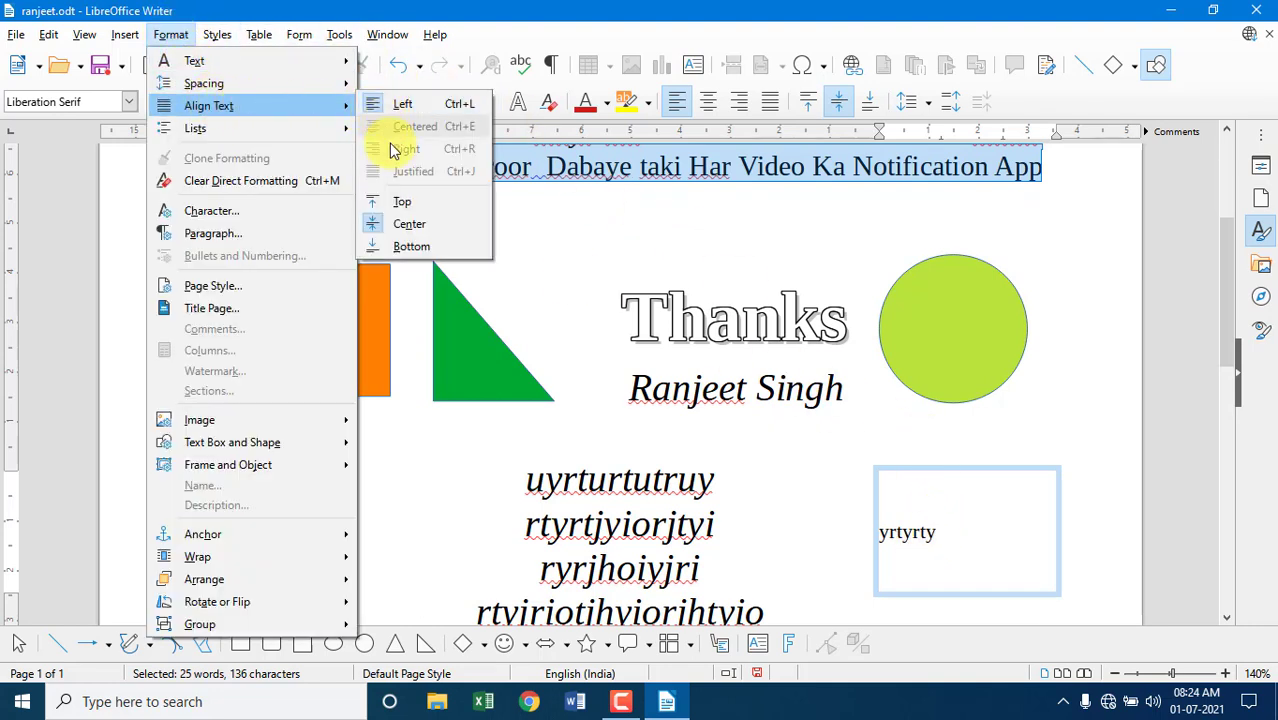
{"action": "left_click", "coordinate": [400, 246]}
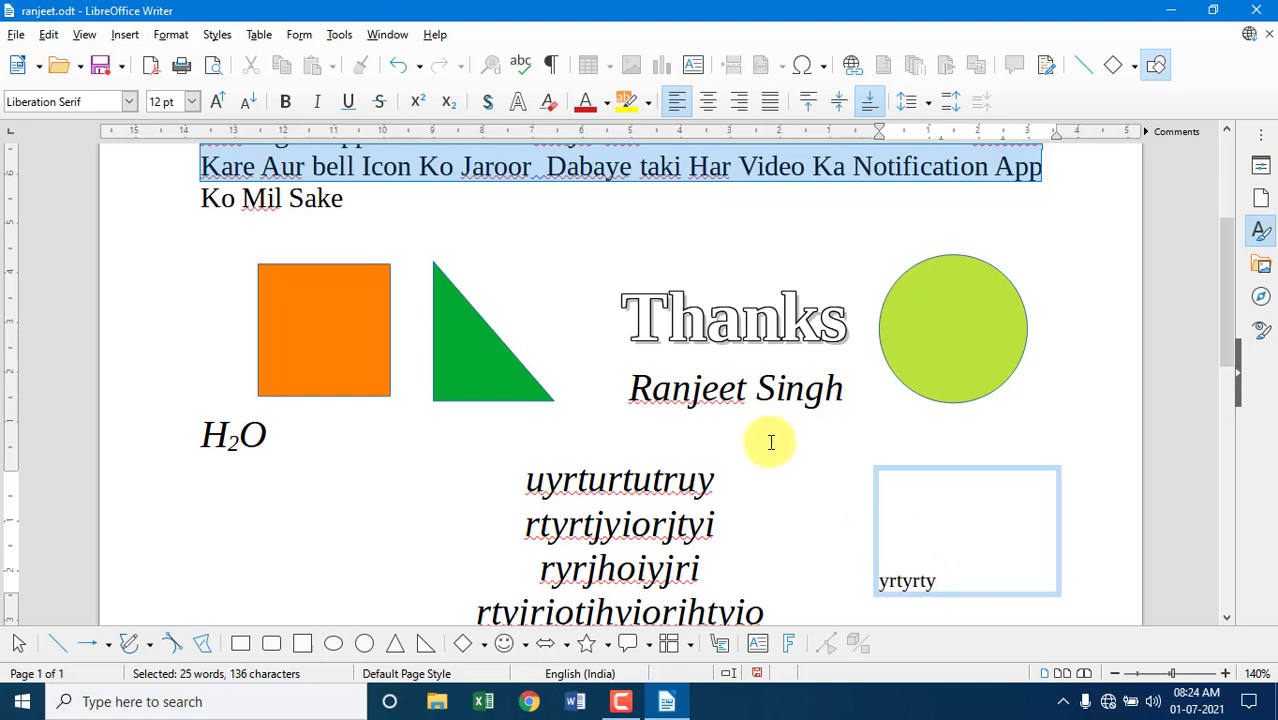
{"action": "left_click", "coordinate": [175, 34]}
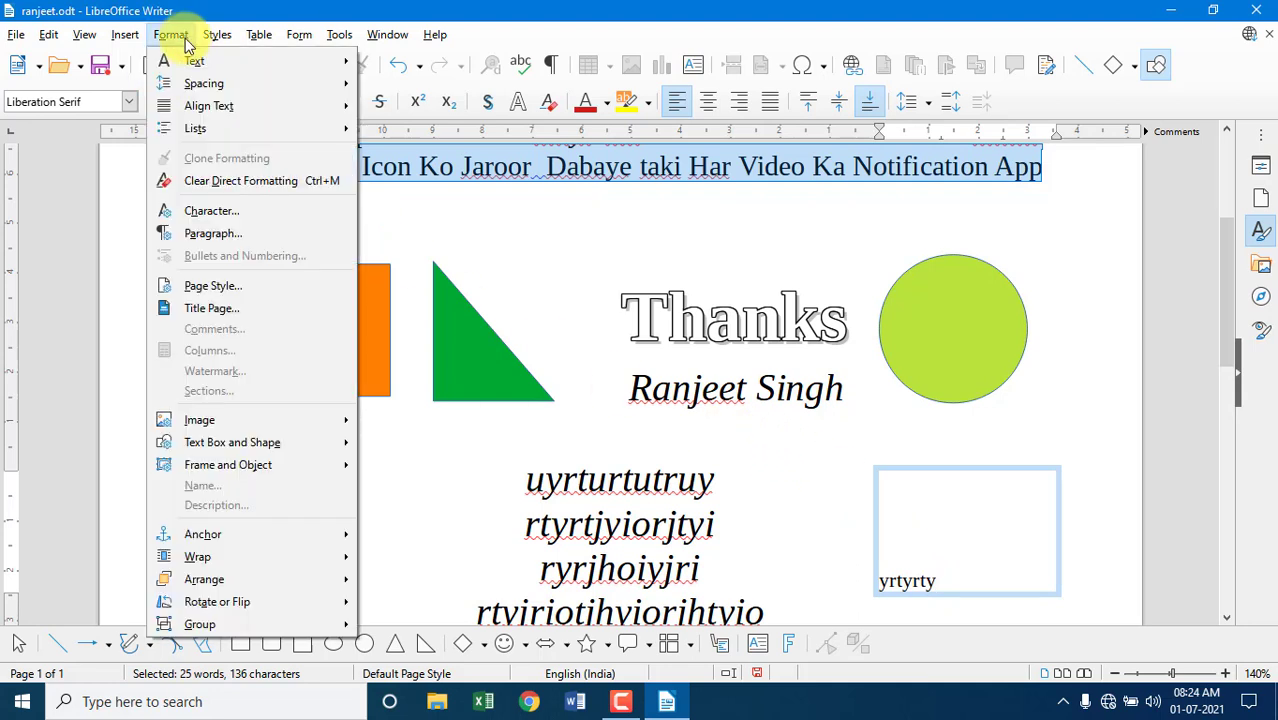
{"action": "mouse_move", "coordinate": [195, 107]}
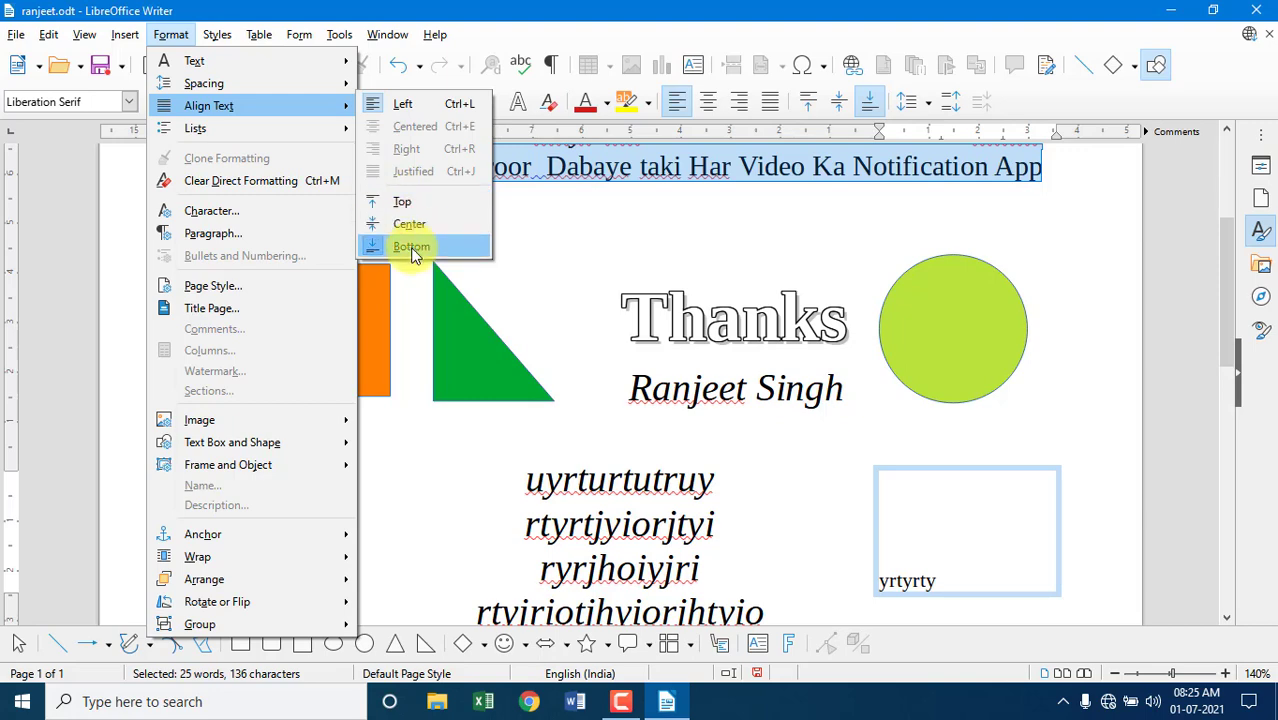
Make the three opening paragraphs a bulleted list with right-pointing arrowhead bullets
{"action": "mouse_move", "coordinate": [243, 131]}
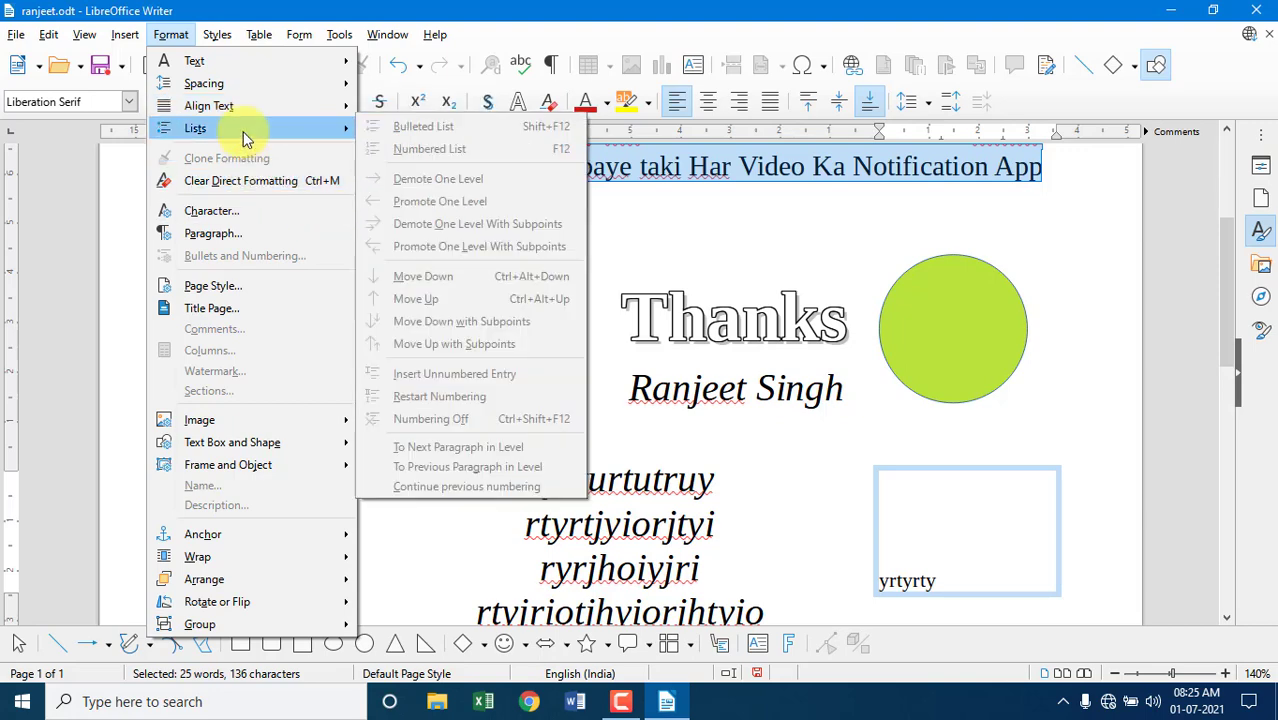
{"action": "left_click", "coordinate": [714, 253]}
{"action": "scroll", "coordinate": [711, 257], "scroll_direction": "up", "scroll_amount": 5}
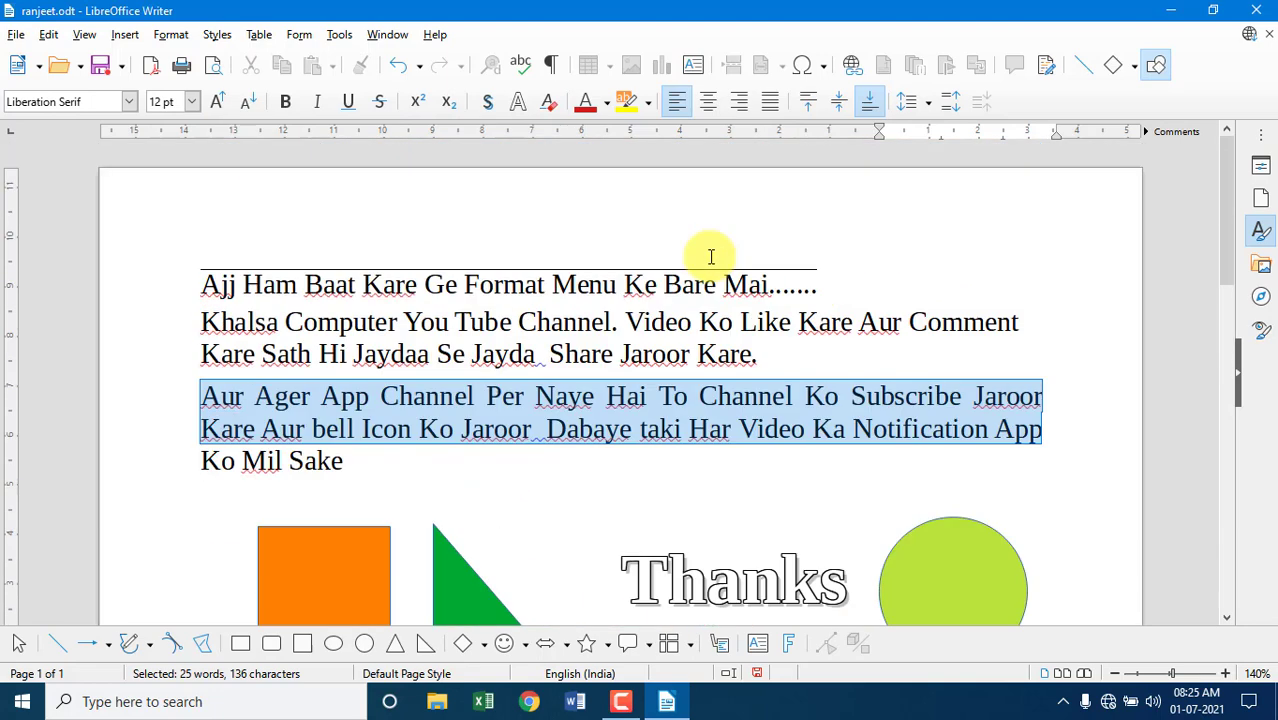
{"action": "mouse_move", "coordinate": [363, 464]}
{"action": "left_mouse_down"}
{"action": "mouse_move", "coordinate": [275, 398]}
{"action": "mouse_move", "coordinate": [196, 285]}
{"action": "left_mouse_up"}
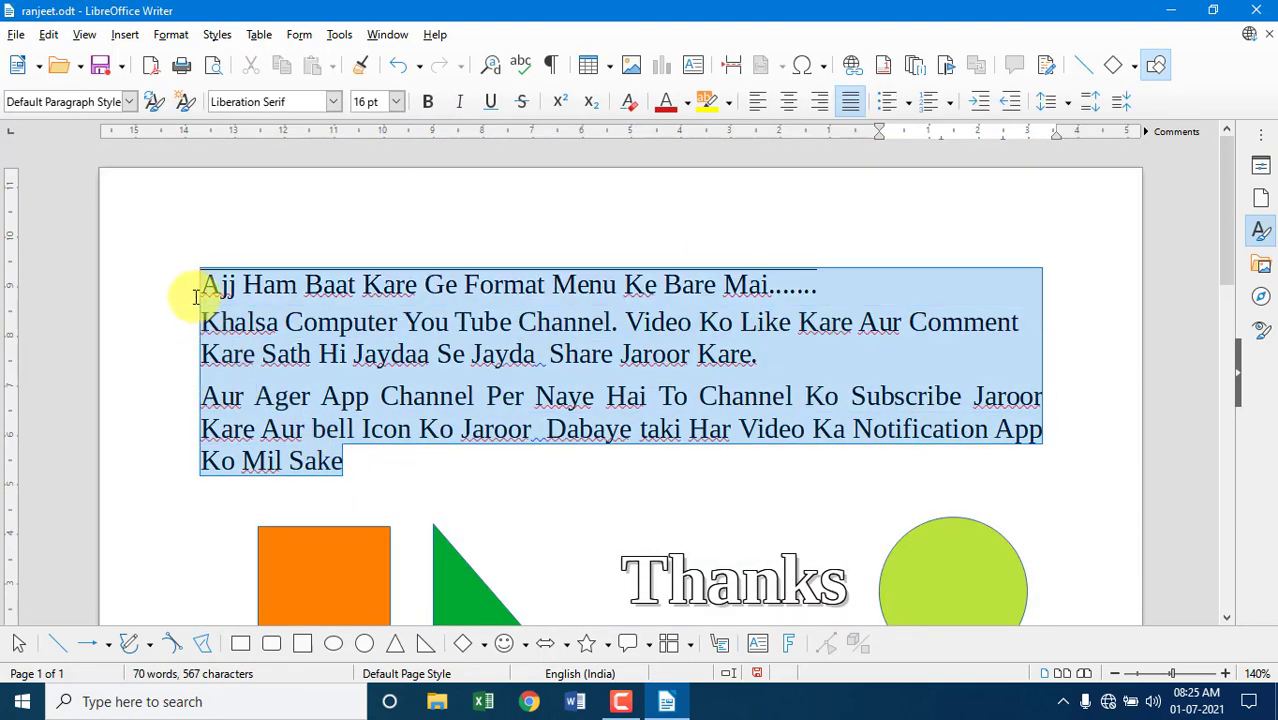
{"action": "left_click", "coordinate": [171, 36]}
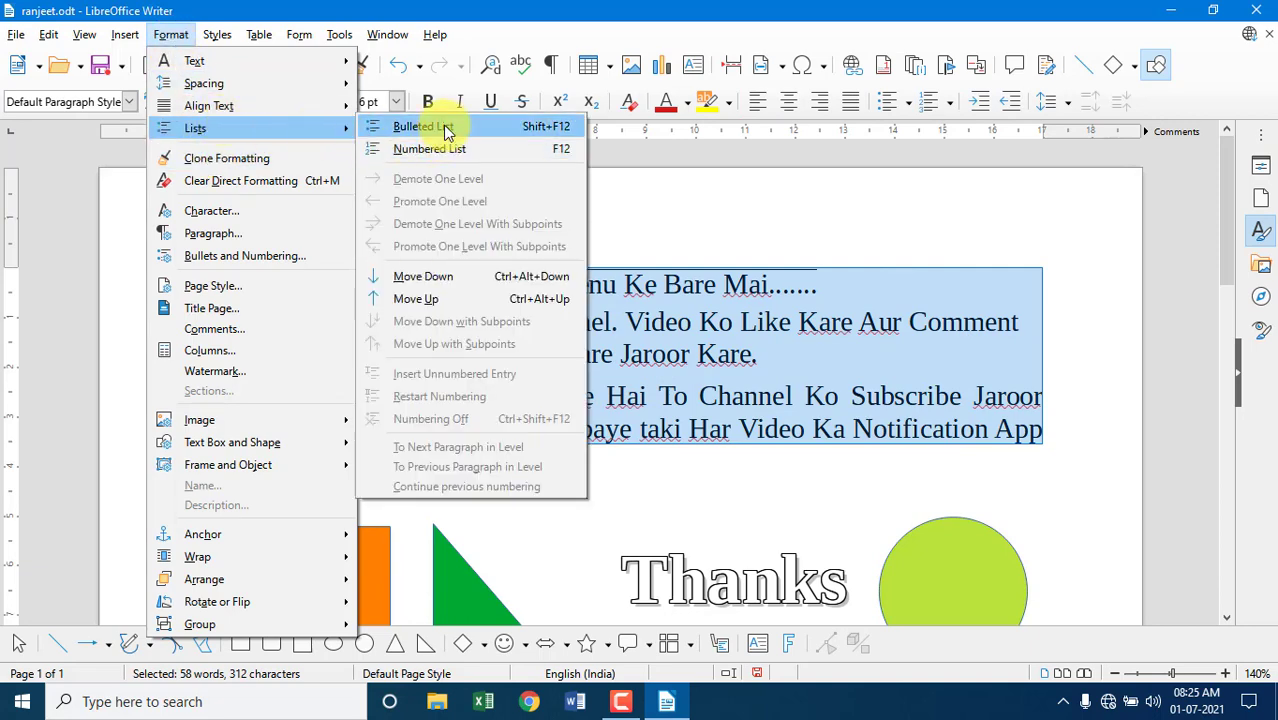
{"action": "left_click", "coordinate": [548, 131]}
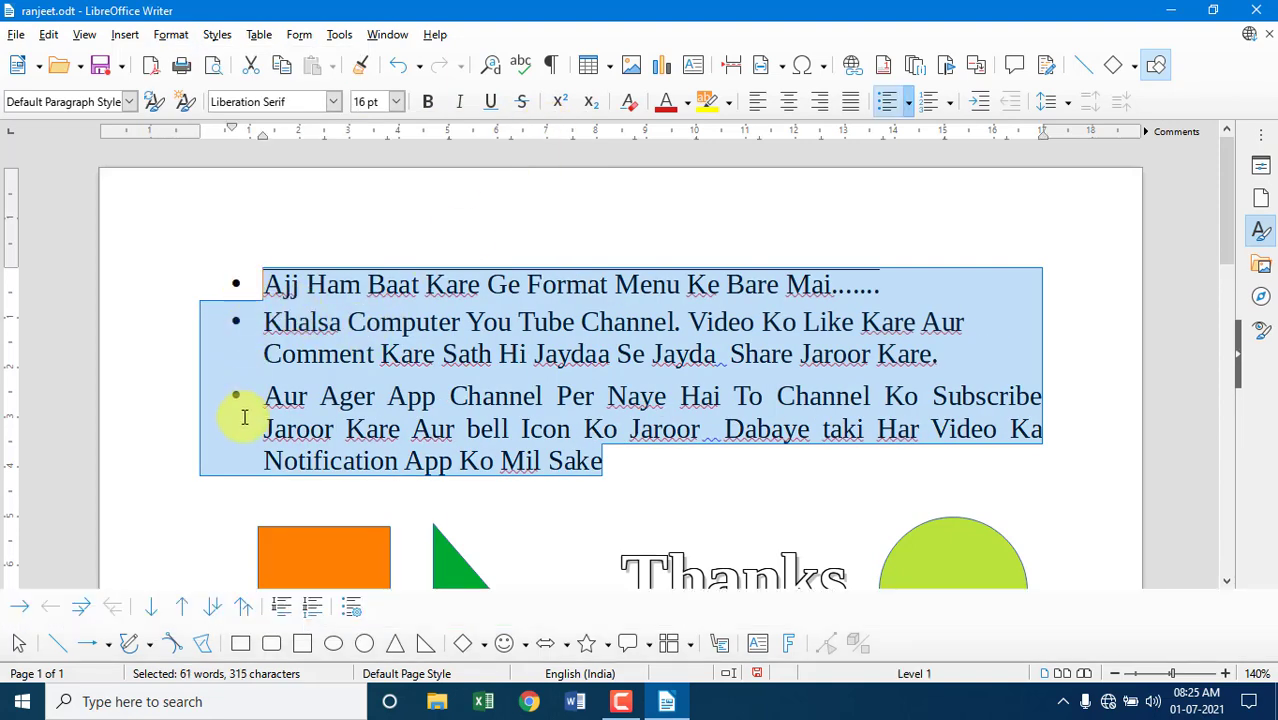
{"action": "left_click", "coordinate": [907, 102]}
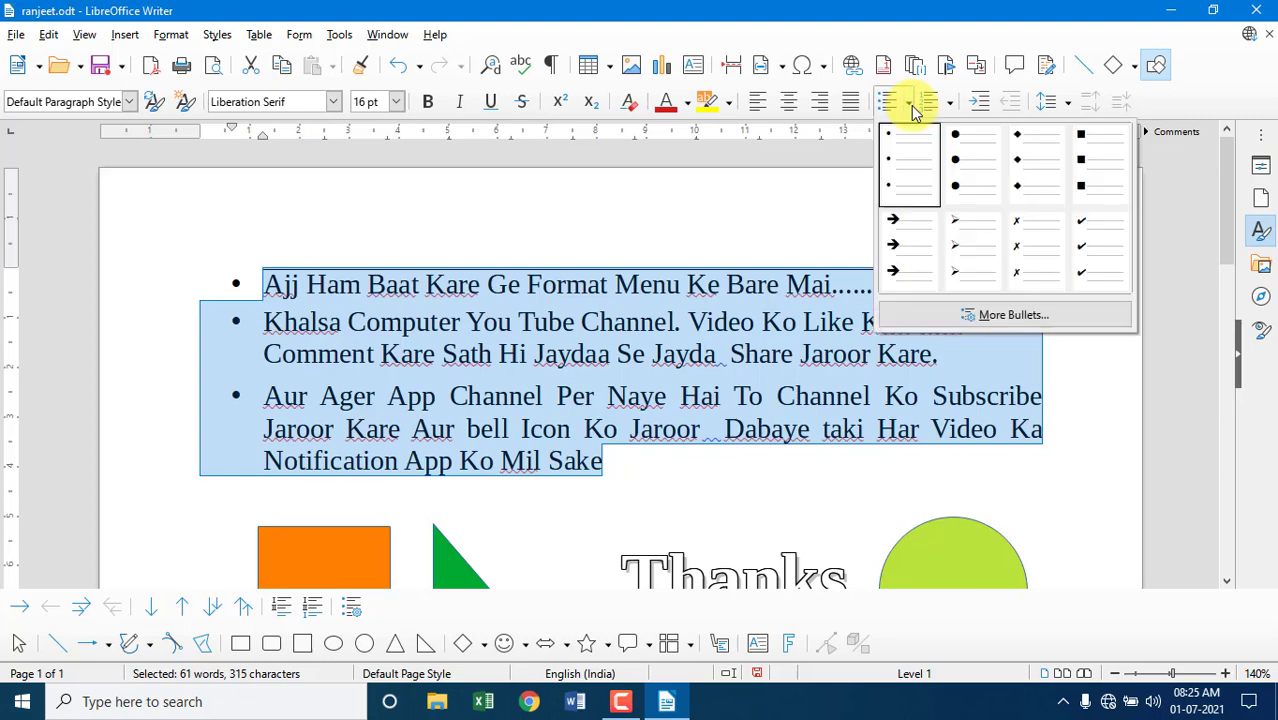
{"action": "left_click", "coordinate": [968, 266]}
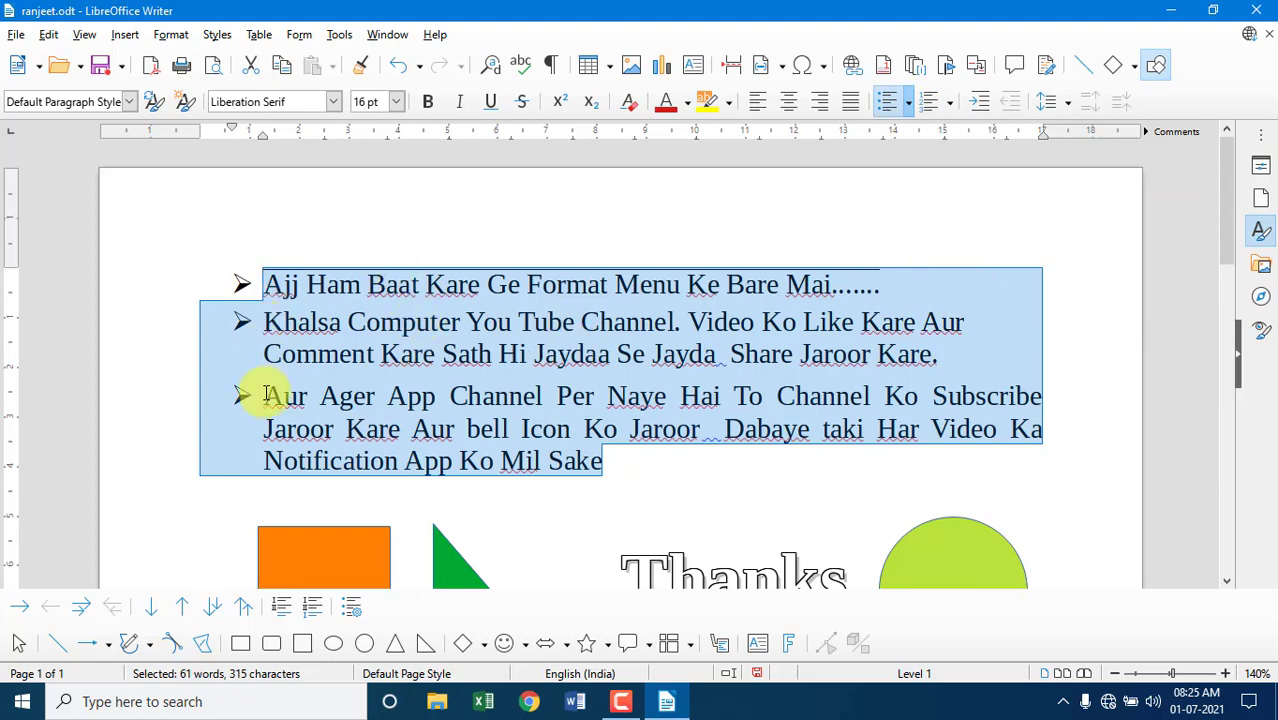
Switch the list to a numbered list 1., 2., 3
{"action": "left_click", "coordinate": [175, 38]}
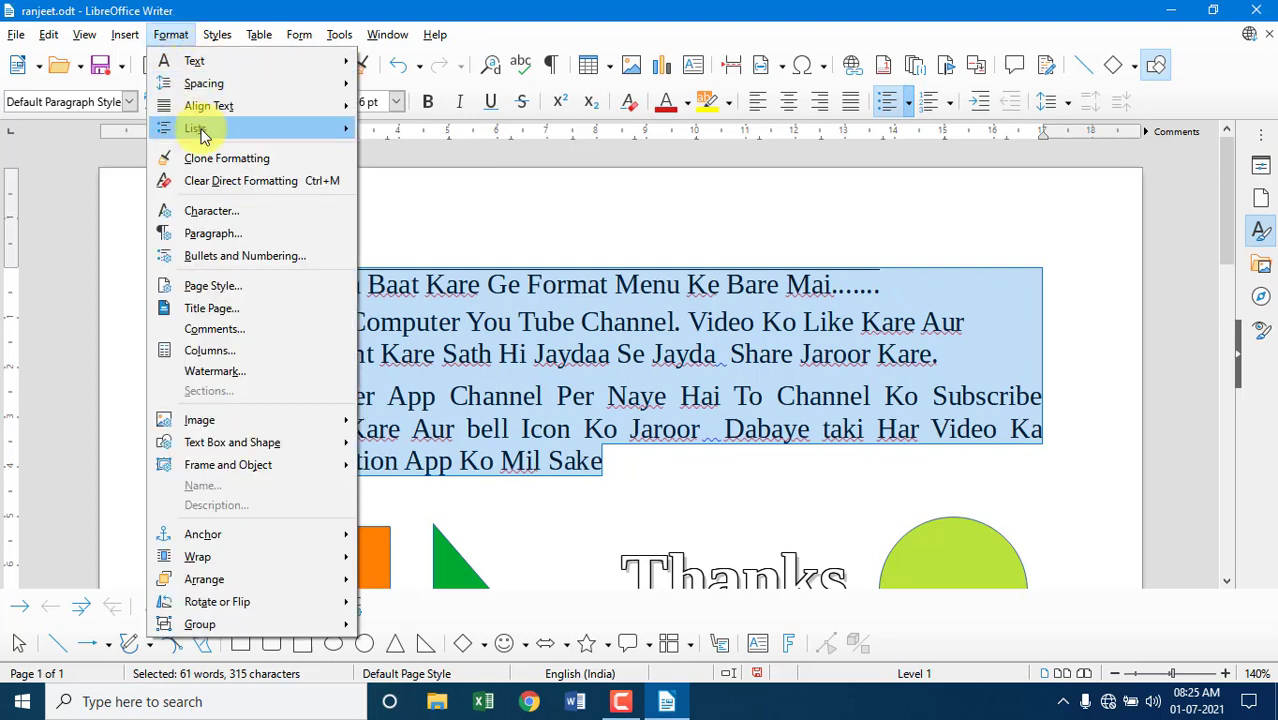
{"action": "mouse_move", "coordinate": [200, 130]}
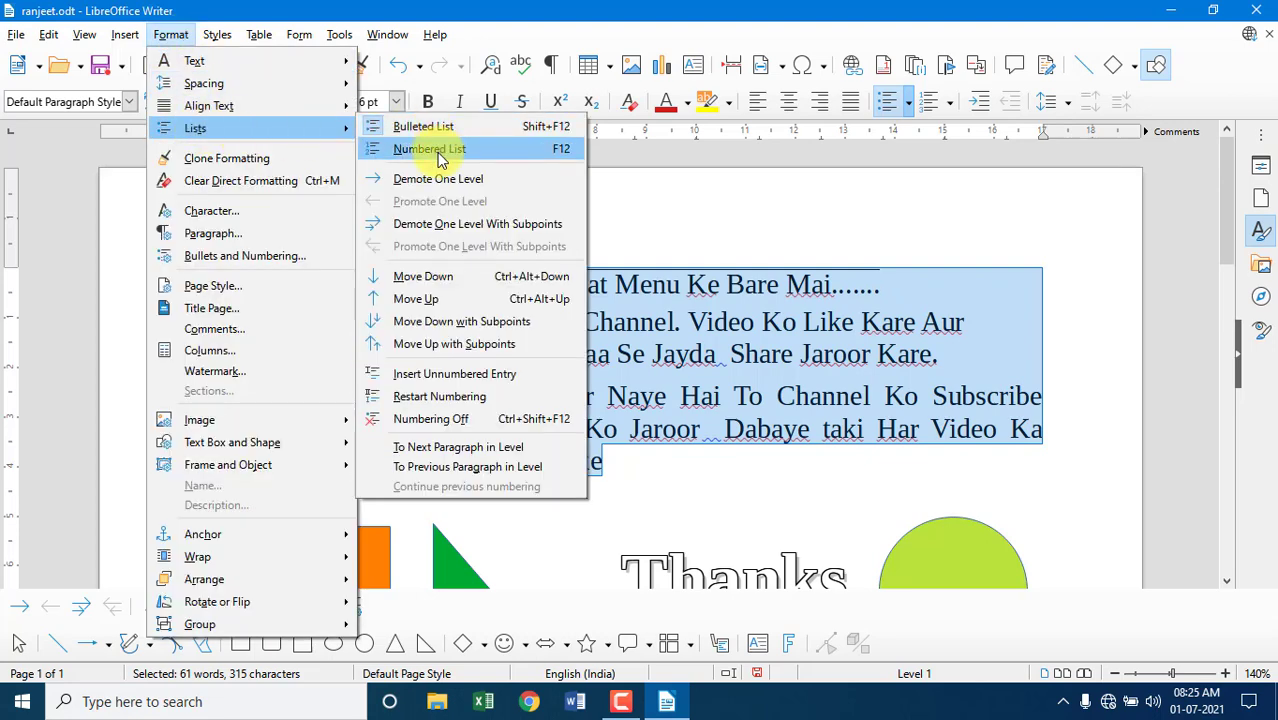
{"action": "left_click", "coordinate": [437, 152]}
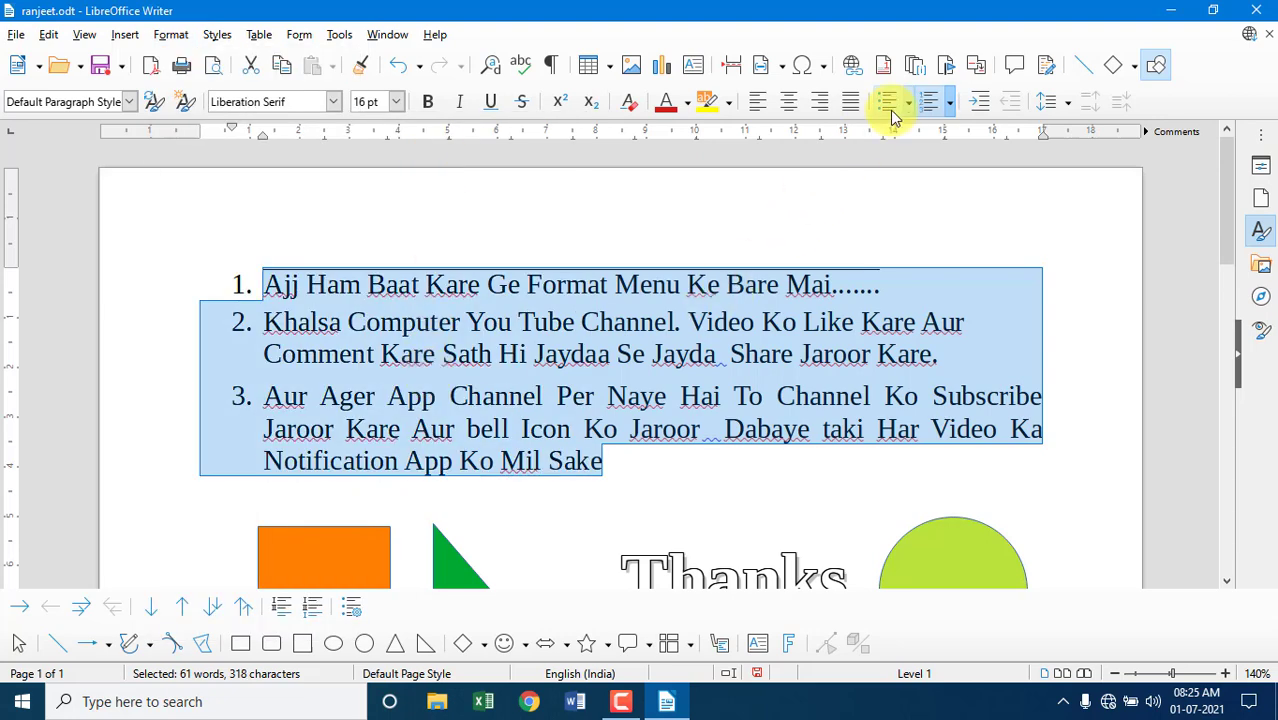
{"action": "left_click", "coordinate": [950, 104]}
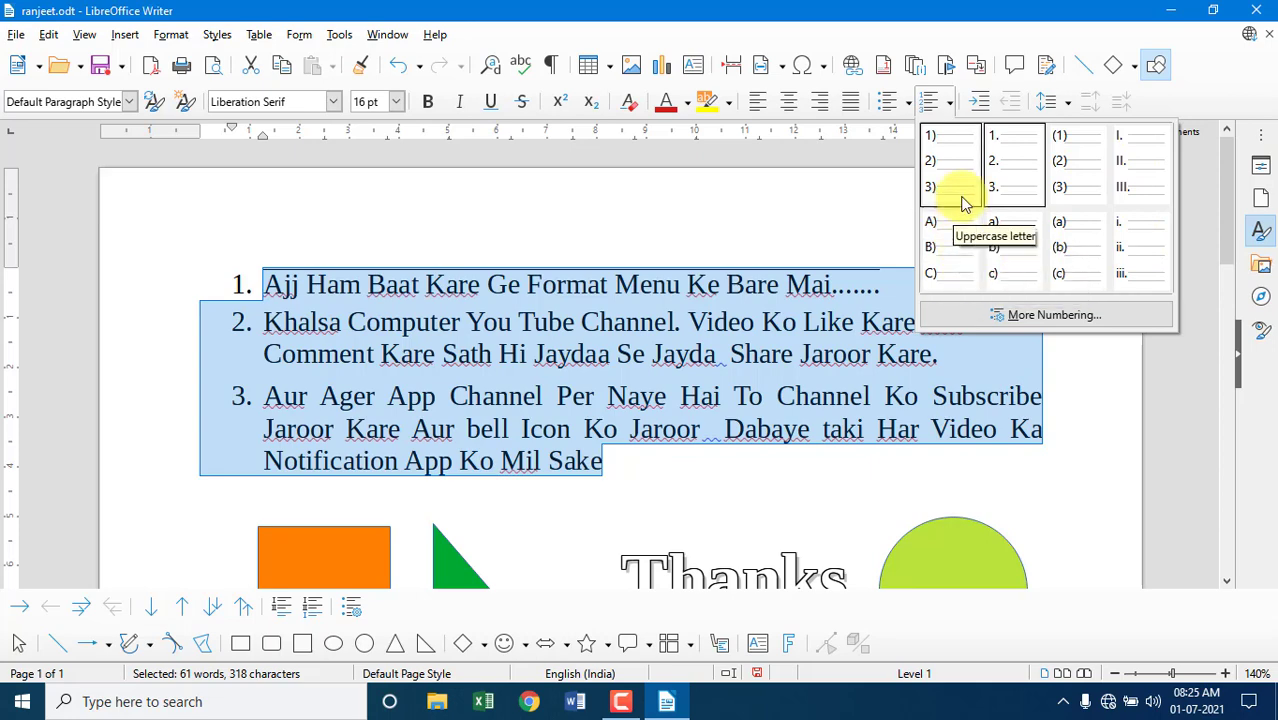
{"action": "left_click", "coordinate": [171, 35]}
{"action": "left_click", "coordinate": [171, 35]}
{"action": "mouse_move", "coordinate": [195, 128]}
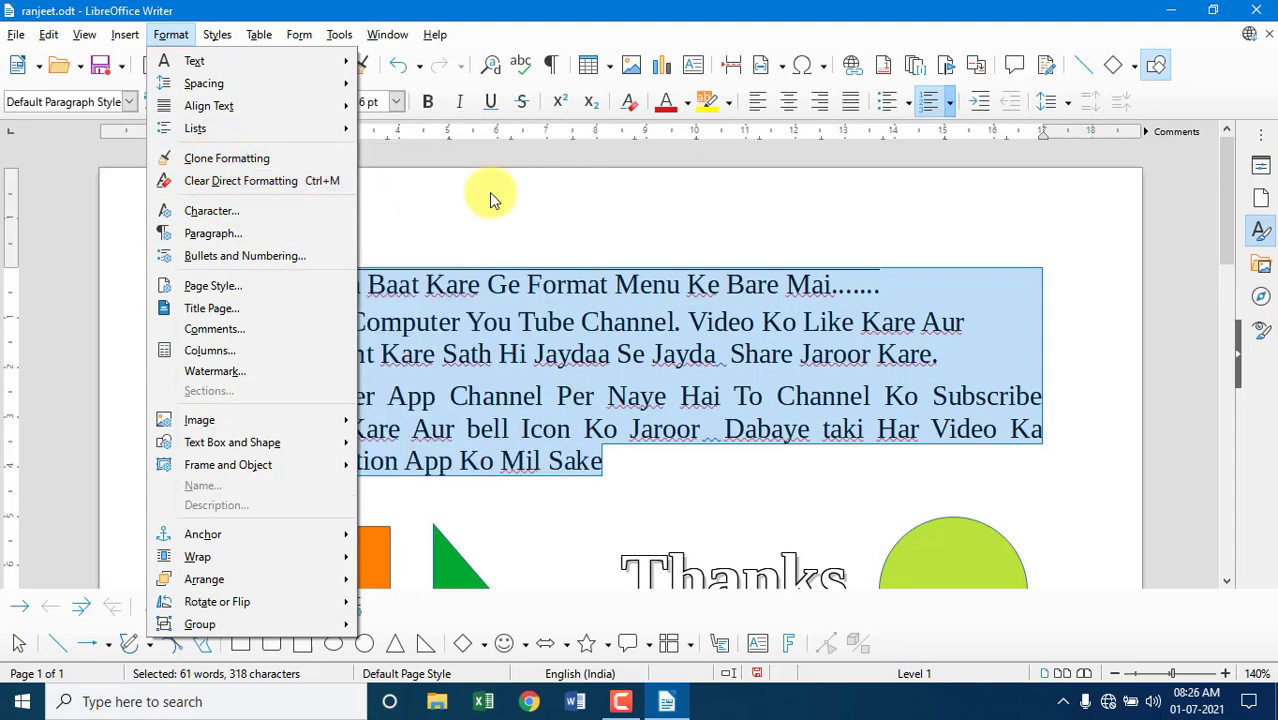
{"action": "left_click", "coordinate": [527, 215]}
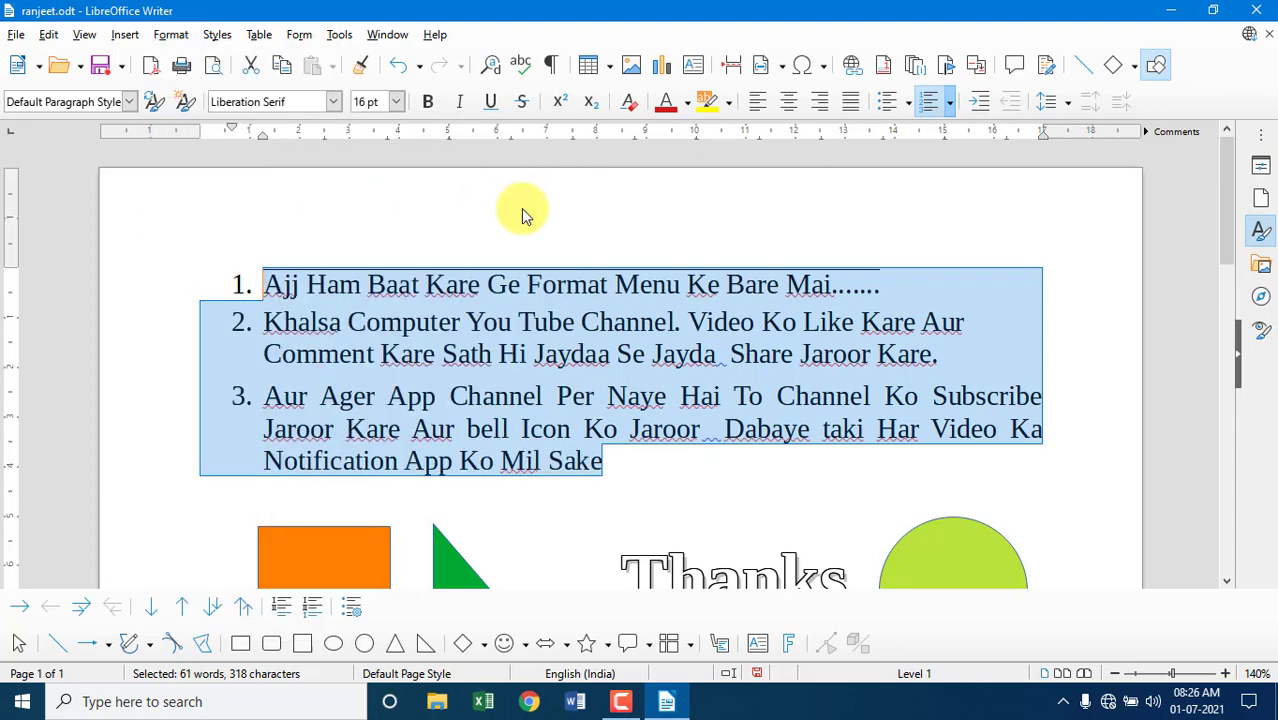
Make the first list item's text red, 24 pt and bold
{"action": "left_click", "coordinate": [676, 210]}
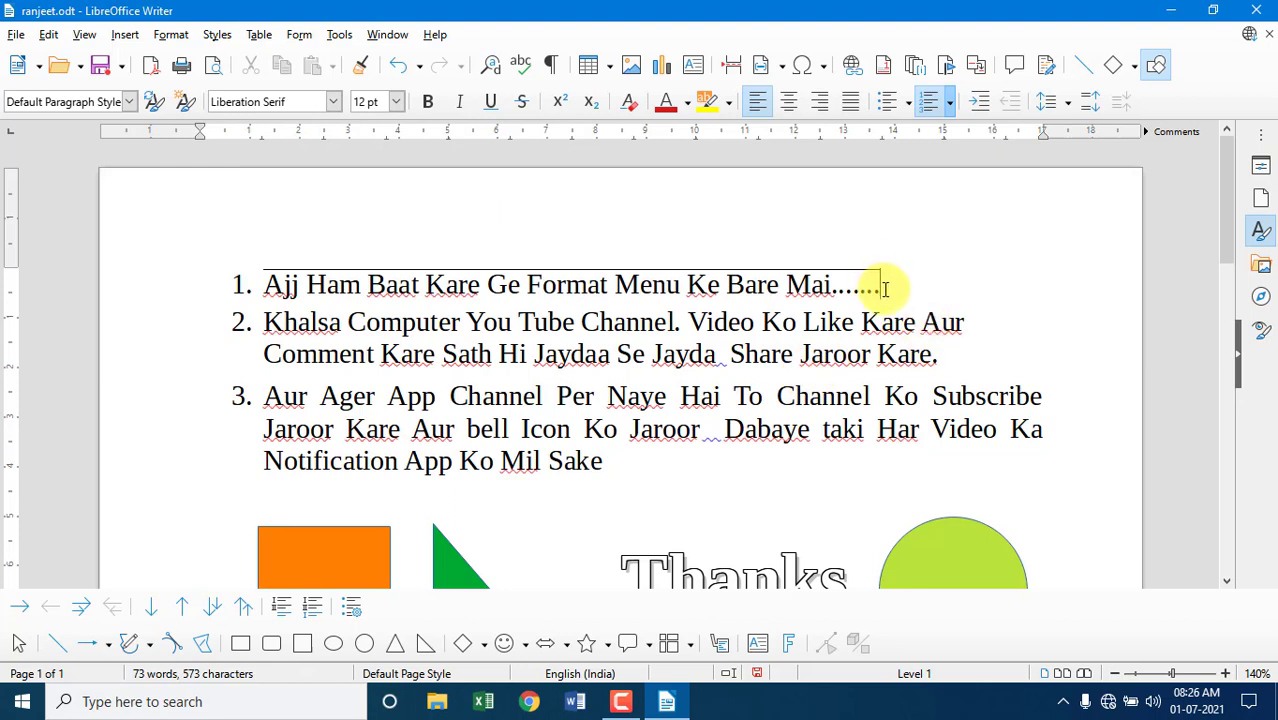
{"action": "left_click_drag", "start_coordinate": [884, 289], "coordinate": [265, 285]}
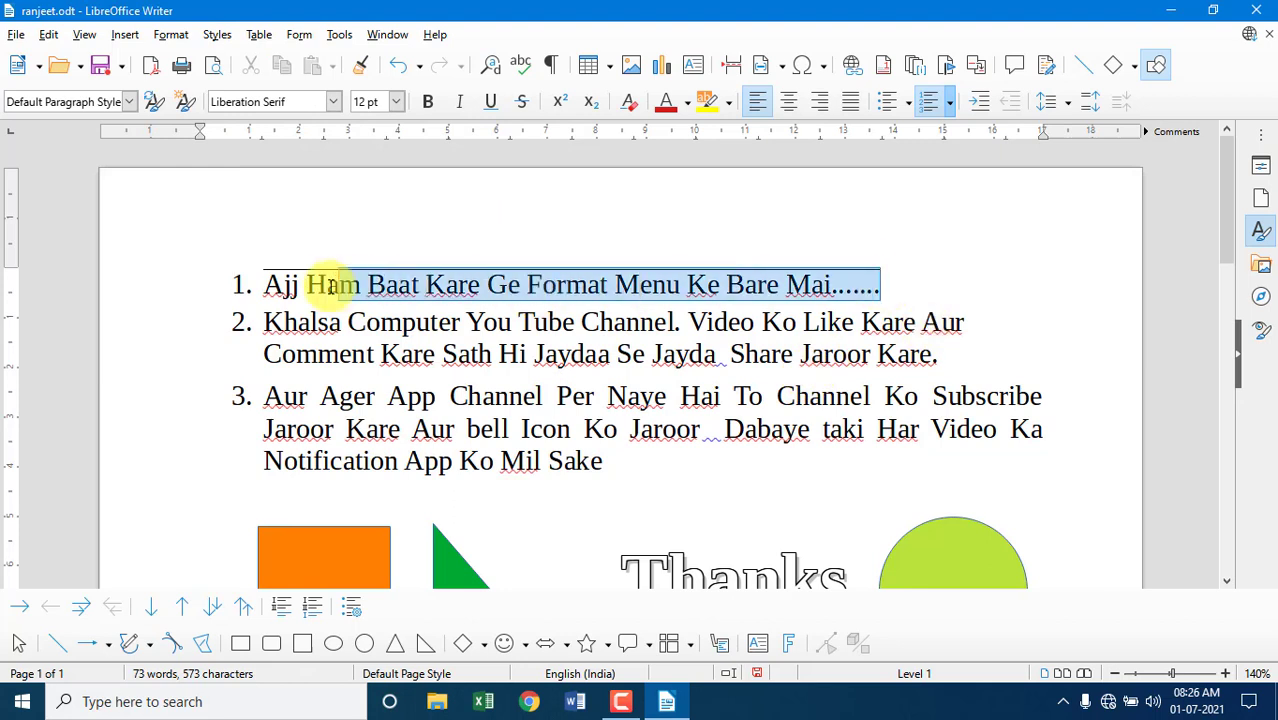
{"action": "left_click", "coordinate": [687, 103]}
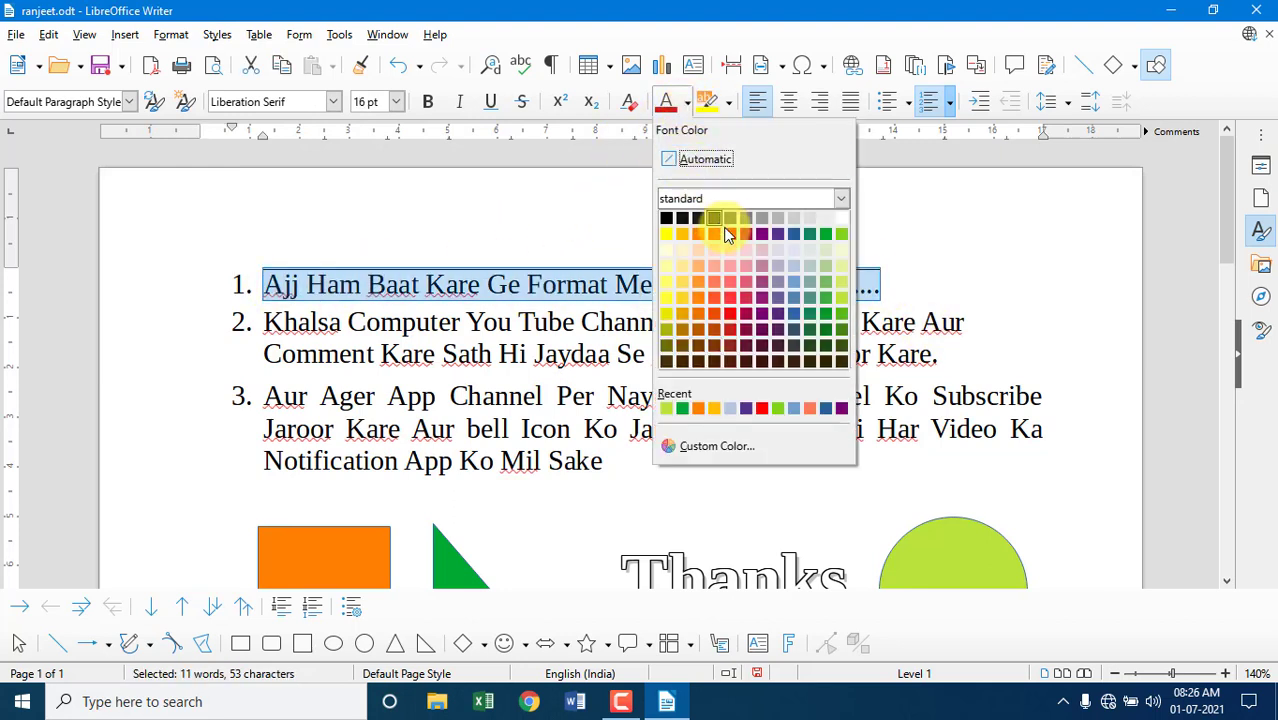
{"action": "left_click", "coordinate": [727, 234]}
{"action": "left_click", "coordinate": [397, 102]}
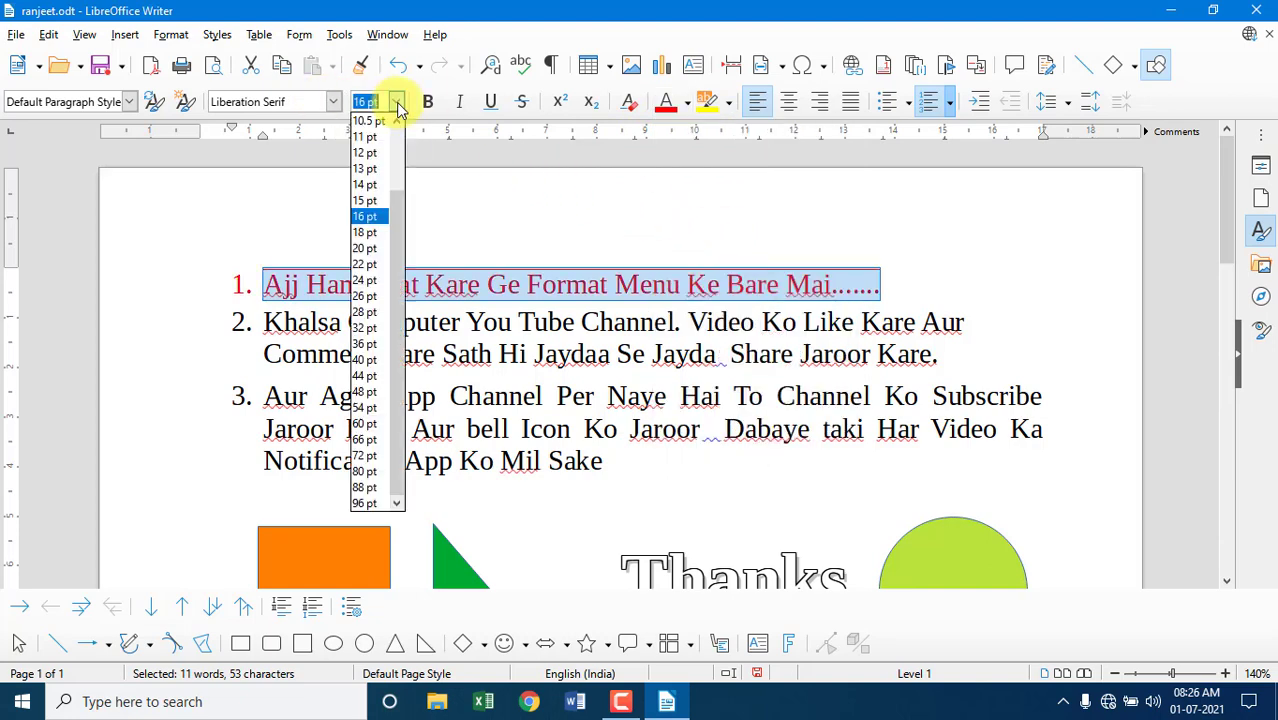
{"action": "left_click", "coordinate": [366, 282]}
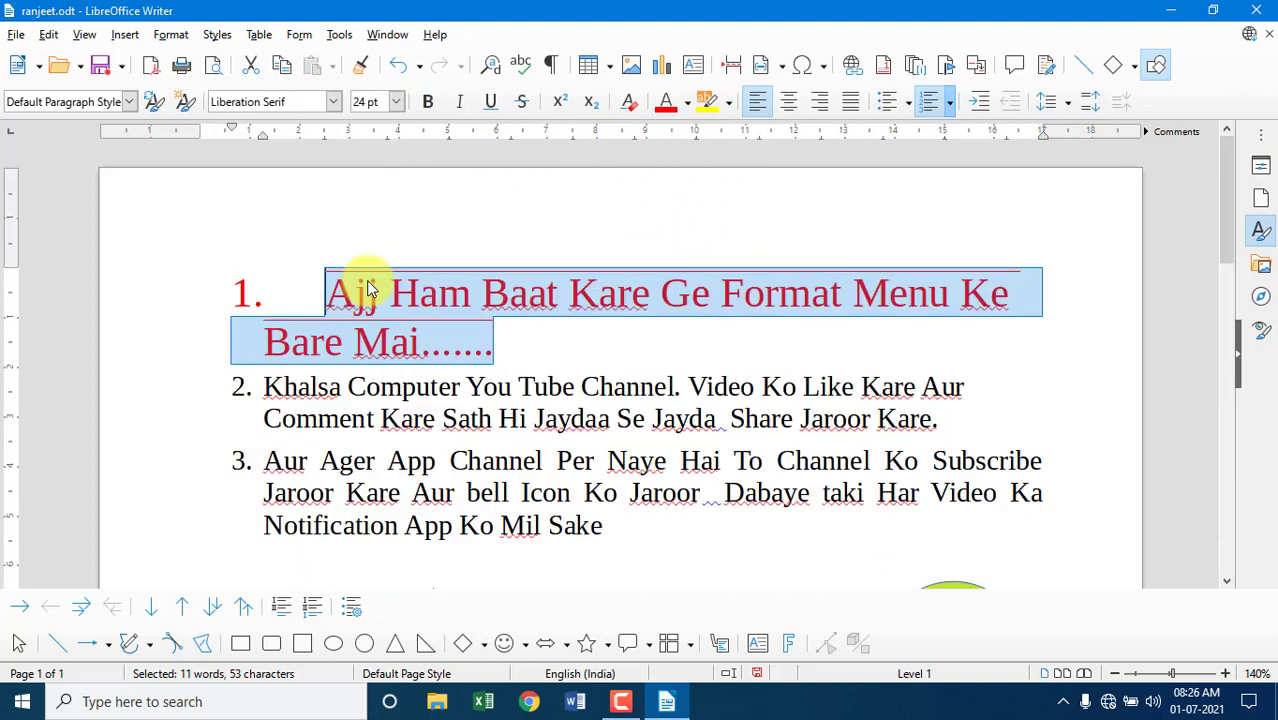
{"action": "left_click", "coordinate": [432, 104]}
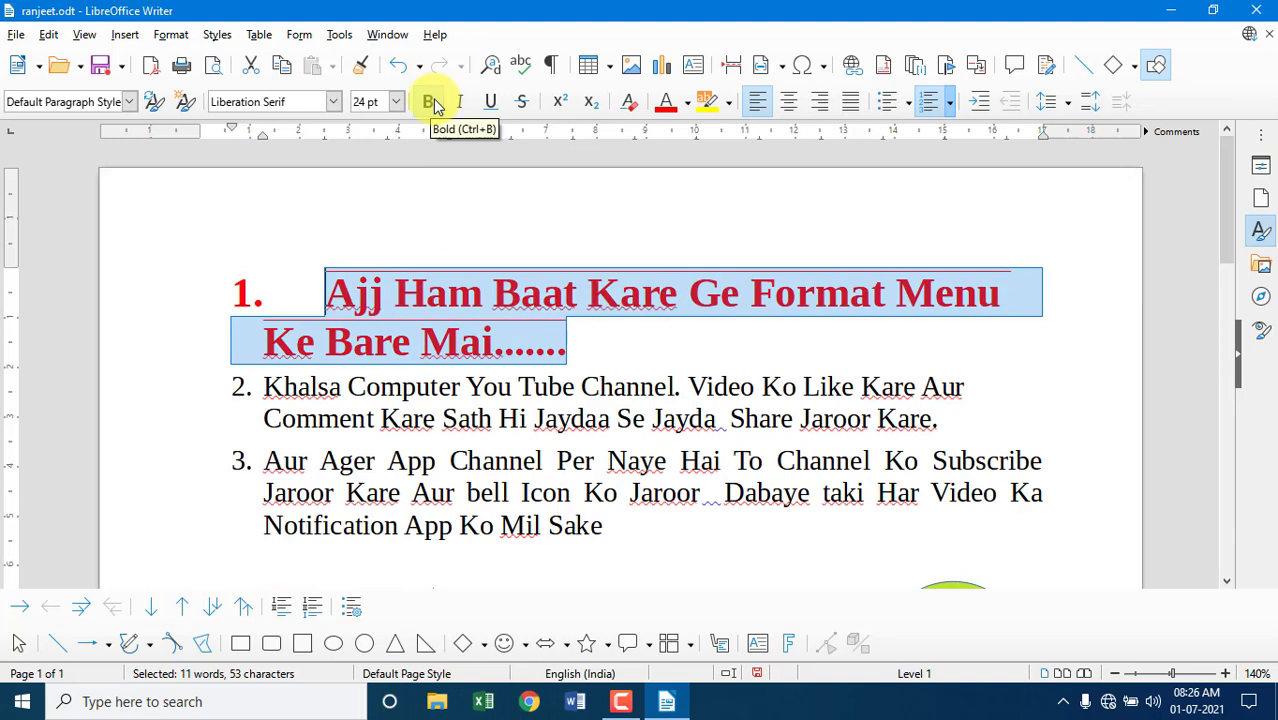
Clone the first line's red bold formatting onto the word 'Khalsa'
{"action": "left_click", "coordinate": [569, 344]}
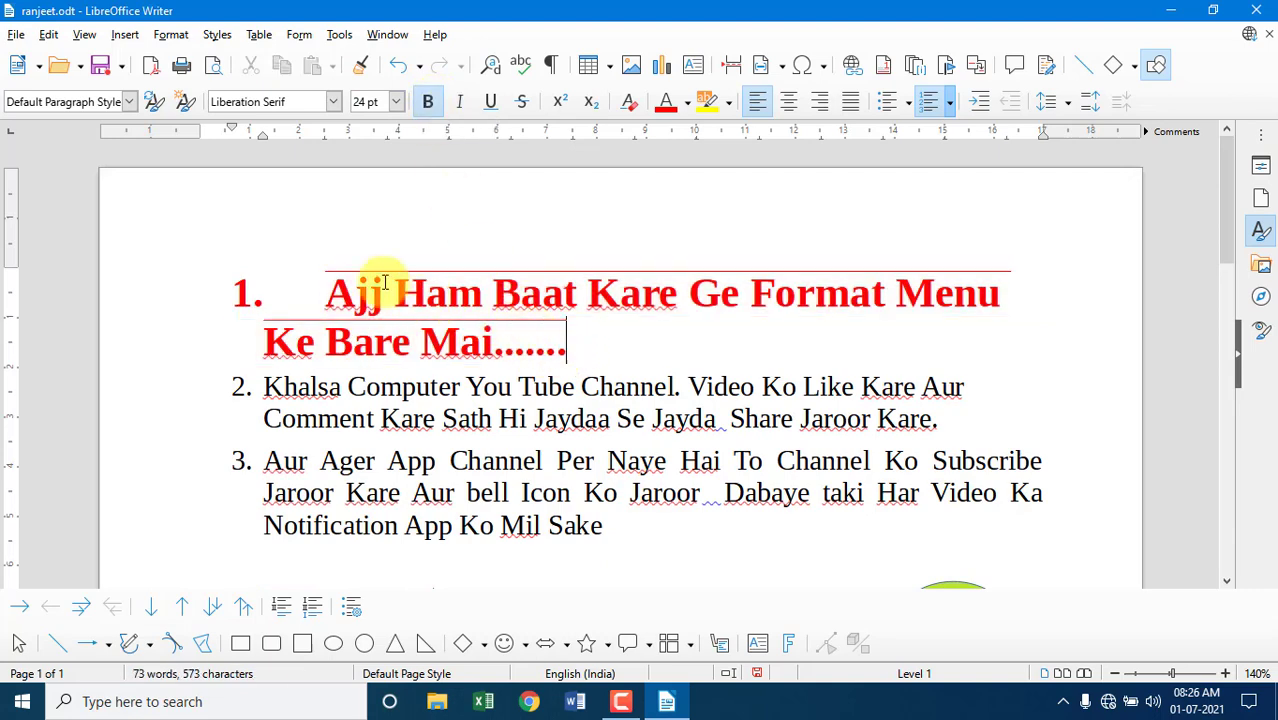
{"action": "left_click_drag", "start_coordinate": [567, 346], "coordinate": [276, 286]}
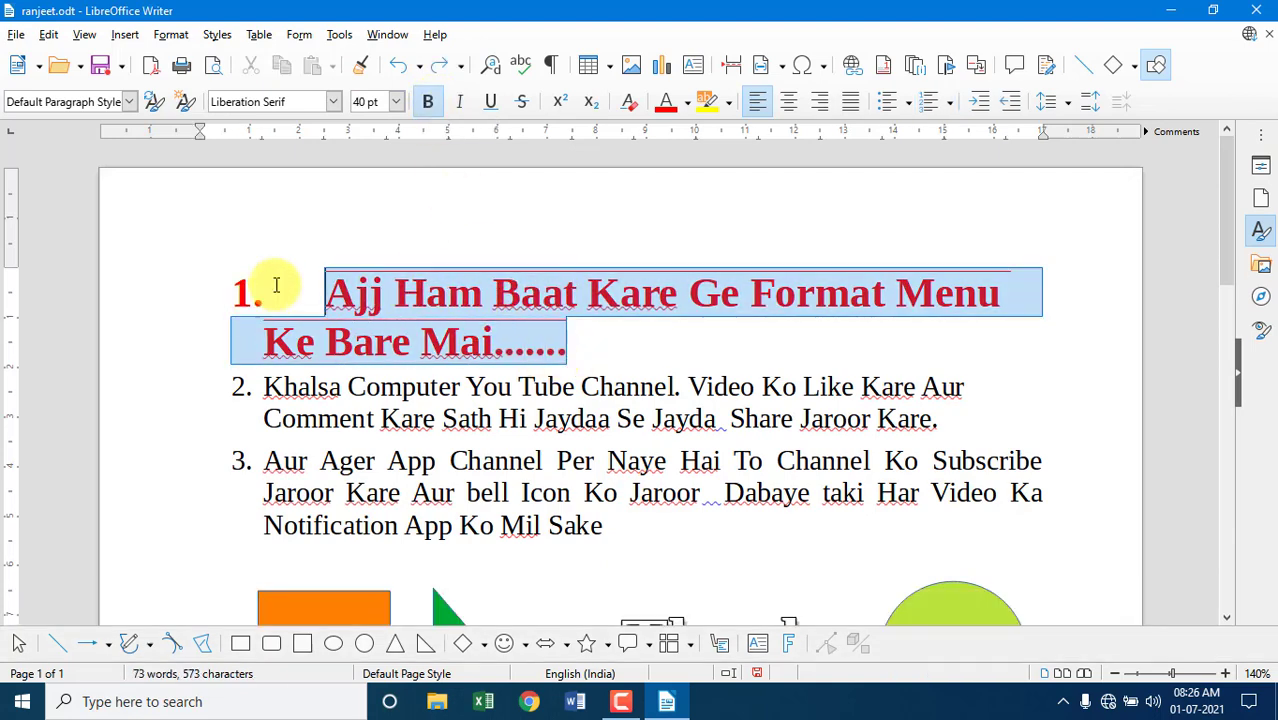
{"action": "left_click", "coordinate": [170, 35]}
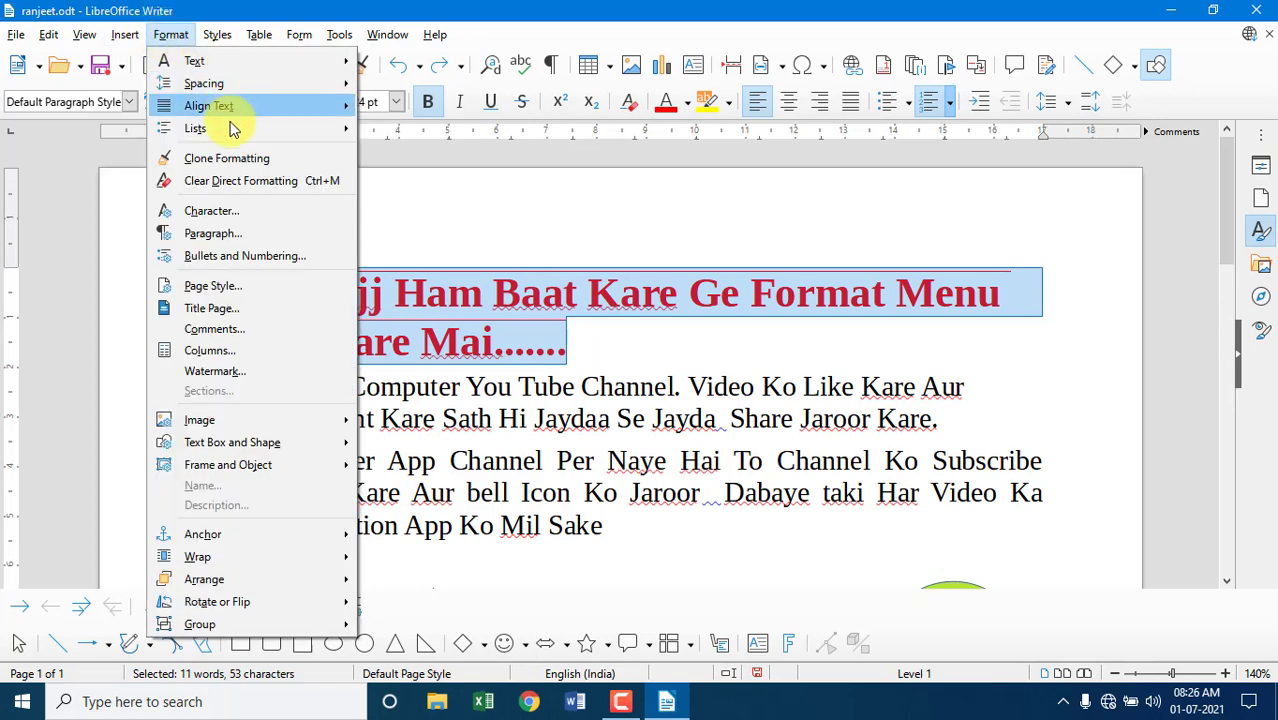
{"action": "left_click", "coordinate": [235, 158]}
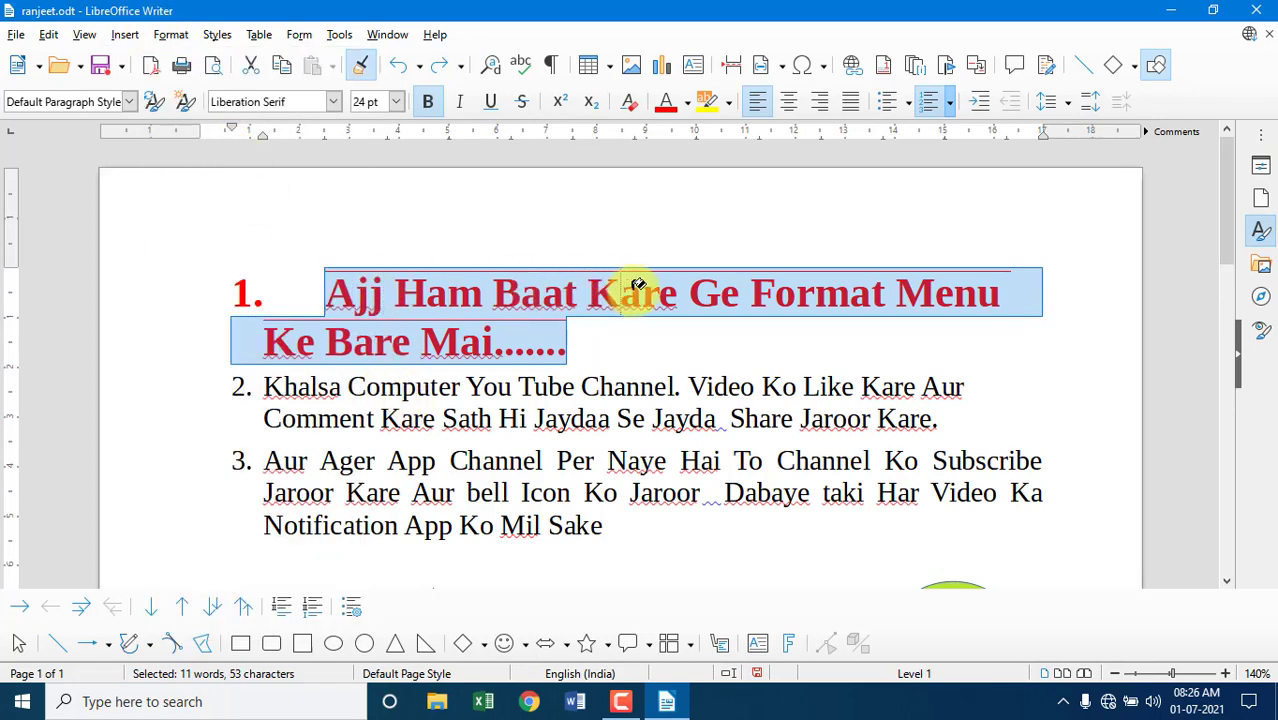
{"action": "left_click", "coordinate": [278, 385]}
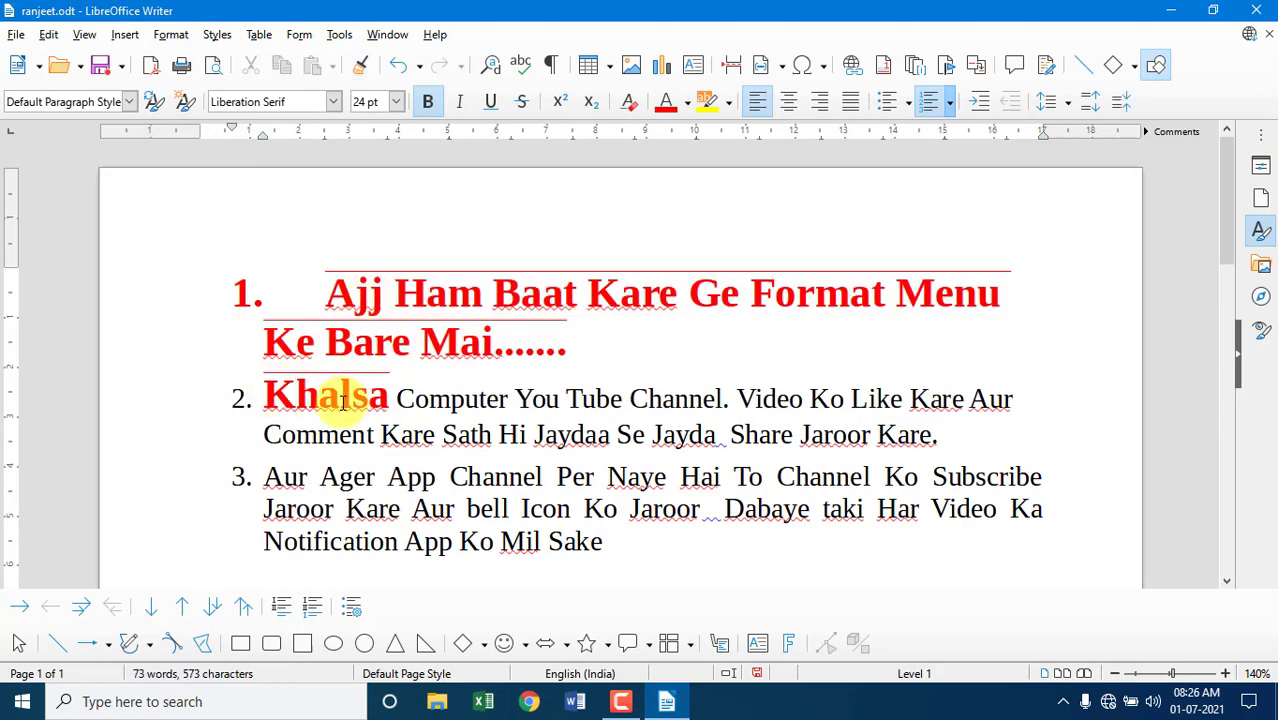
{"action": "left_click", "coordinate": [172, 35]}
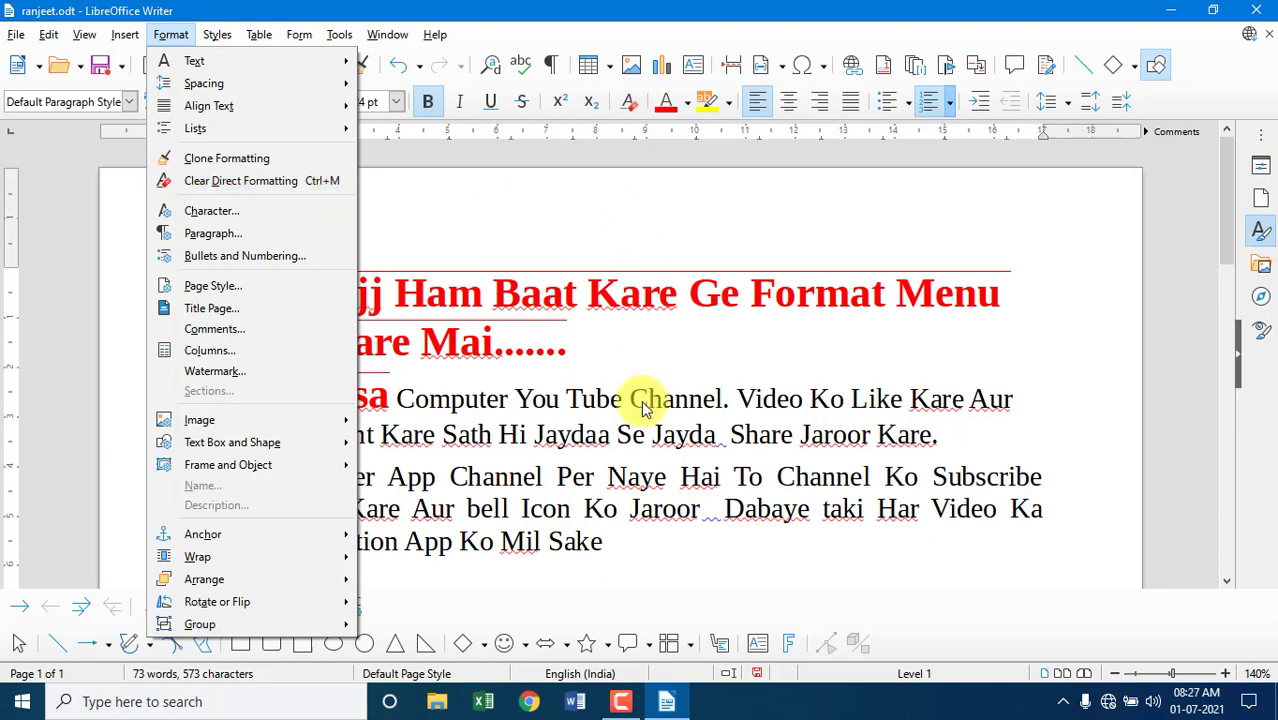
Select the first list item and clear its direct formatting, back to plain 12 pt text
{"action": "left_click", "coordinate": [602, 357]}
{"action": "mouse_move", "coordinate": [579, 351]}
{"action": "left_mouse_down"}
{"action": "mouse_move", "coordinate": [308, 343]}
{"action": "mouse_move", "coordinate": [240, 284]}
{"action": "left_mouse_up"}
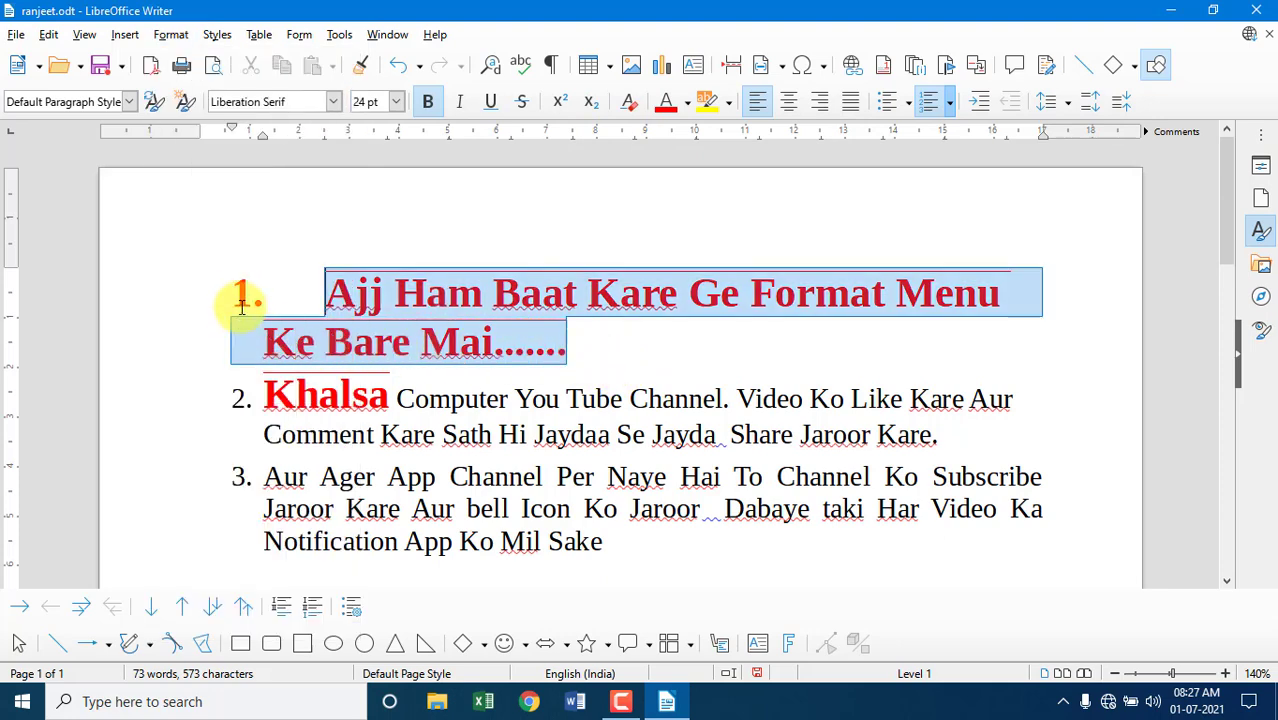
{"action": "left_click", "coordinate": [172, 35]}
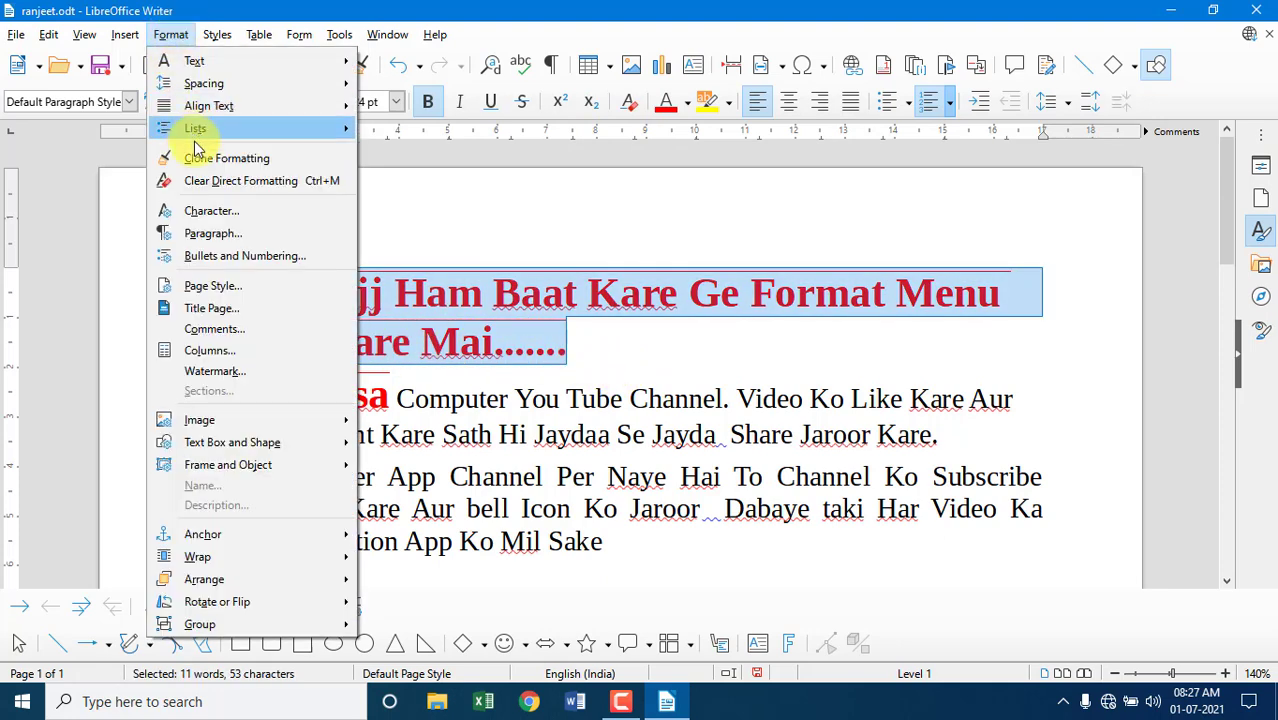
{"action": "left_click", "coordinate": [258, 185]}
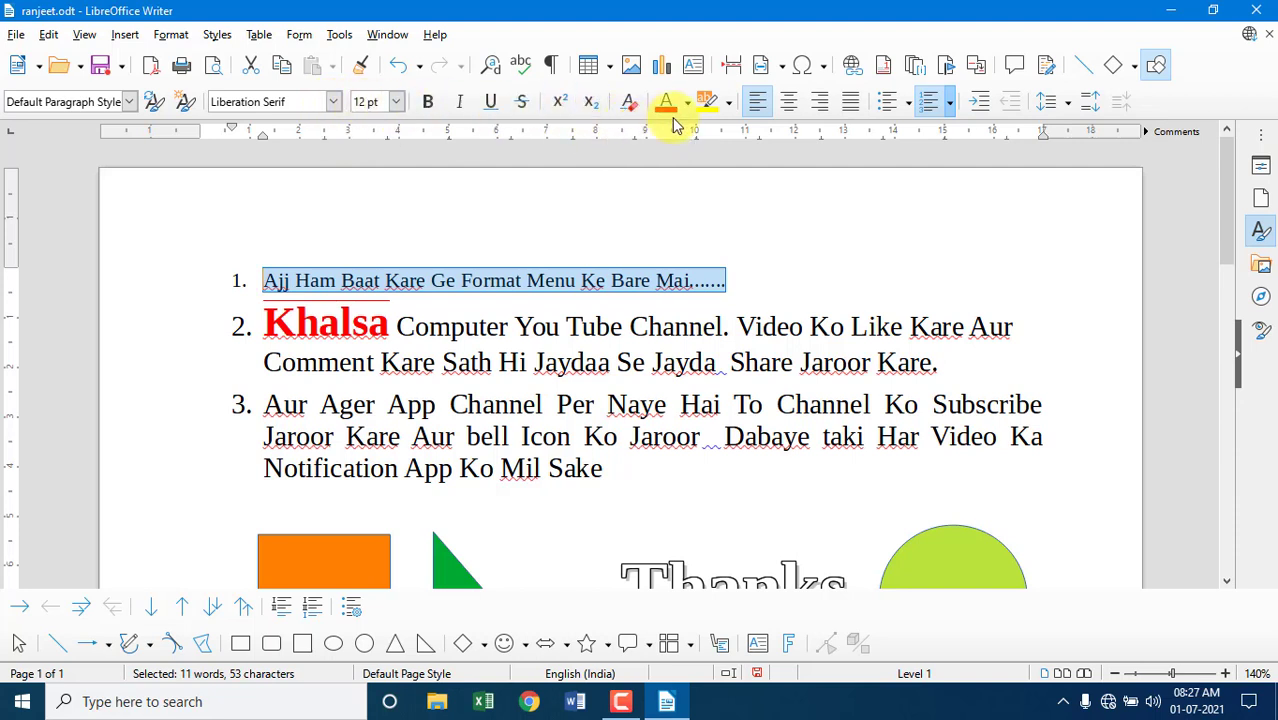
Open the Character dialog, move it aside, and set the Font tab size to 16 pt
{"action": "left_click", "coordinate": [190, 37]}
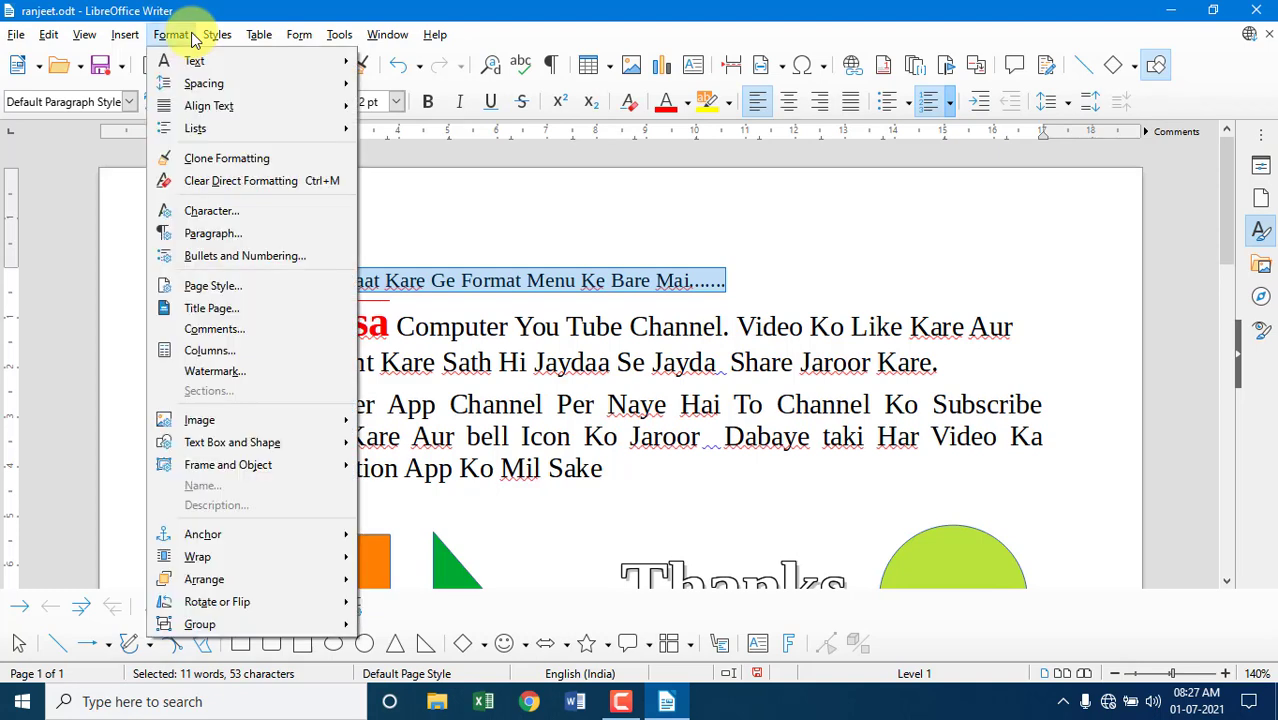
{"action": "left_click", "coordinate": [203, 220]}
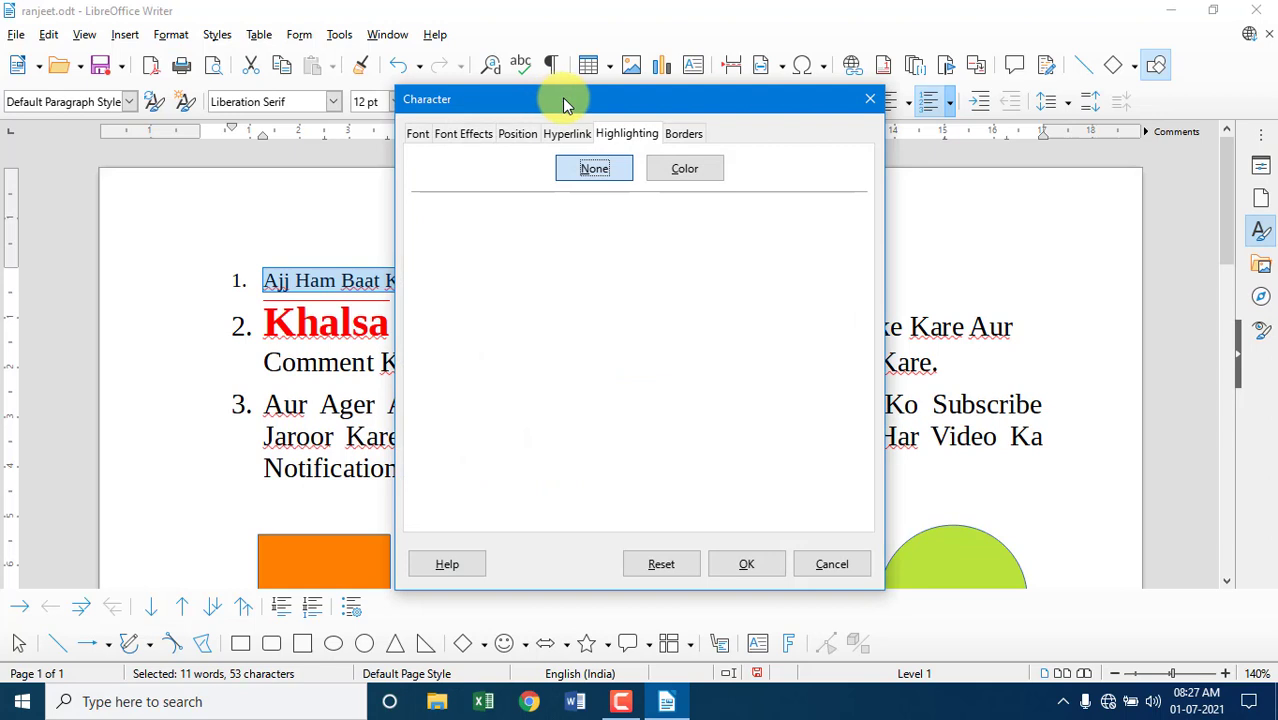
{"action": "left_click_drag", "start_coordinate": [565, 103], "coordinate": [841, 108]}
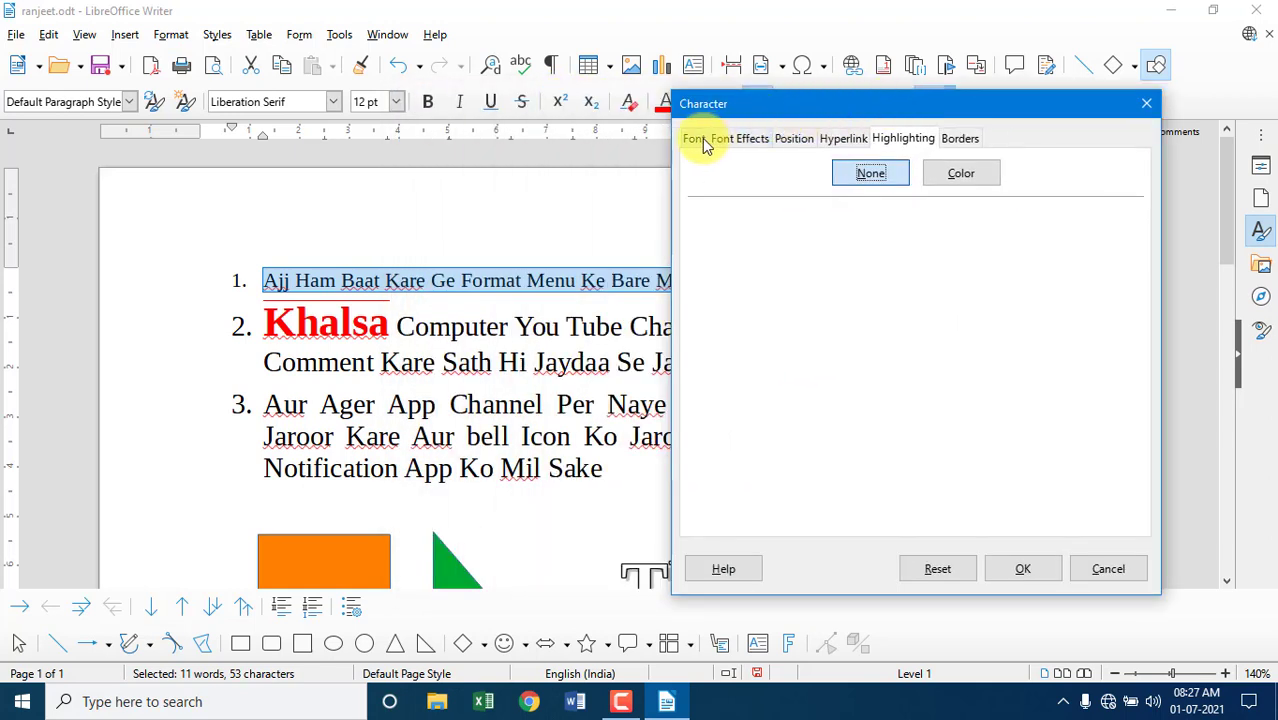
{"action": "left_click", "coordinate": [694, 139]}
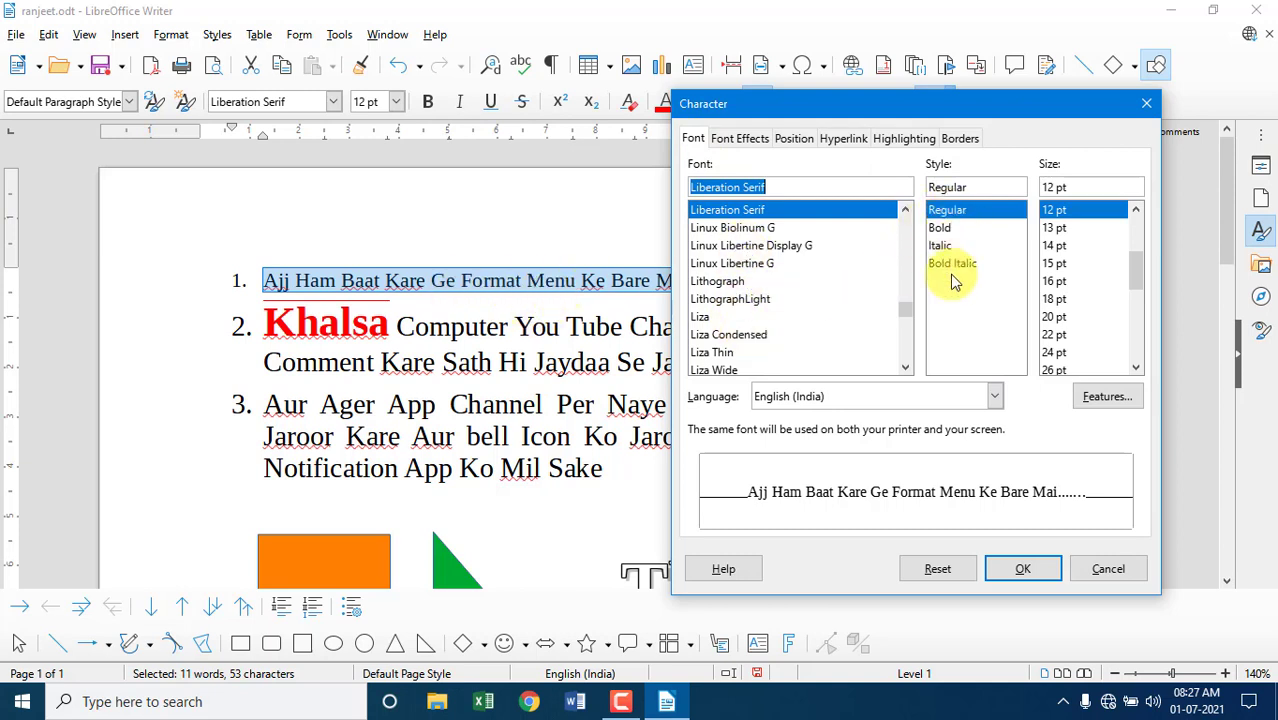
{"action": "left_click", "coordinate": [1054, 281]}
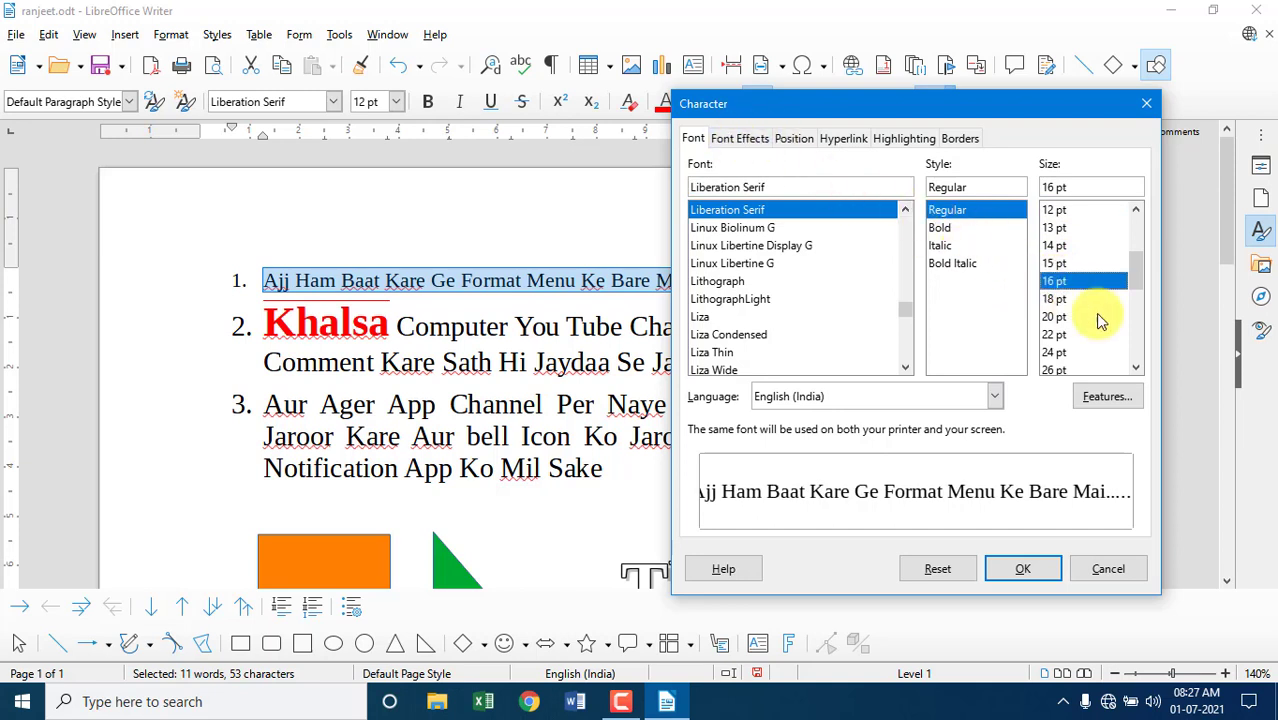
On the Character dialog's Font Effects tab, set the font colour to Red
{"action": "left_click", "coordinate": [740, 139]}
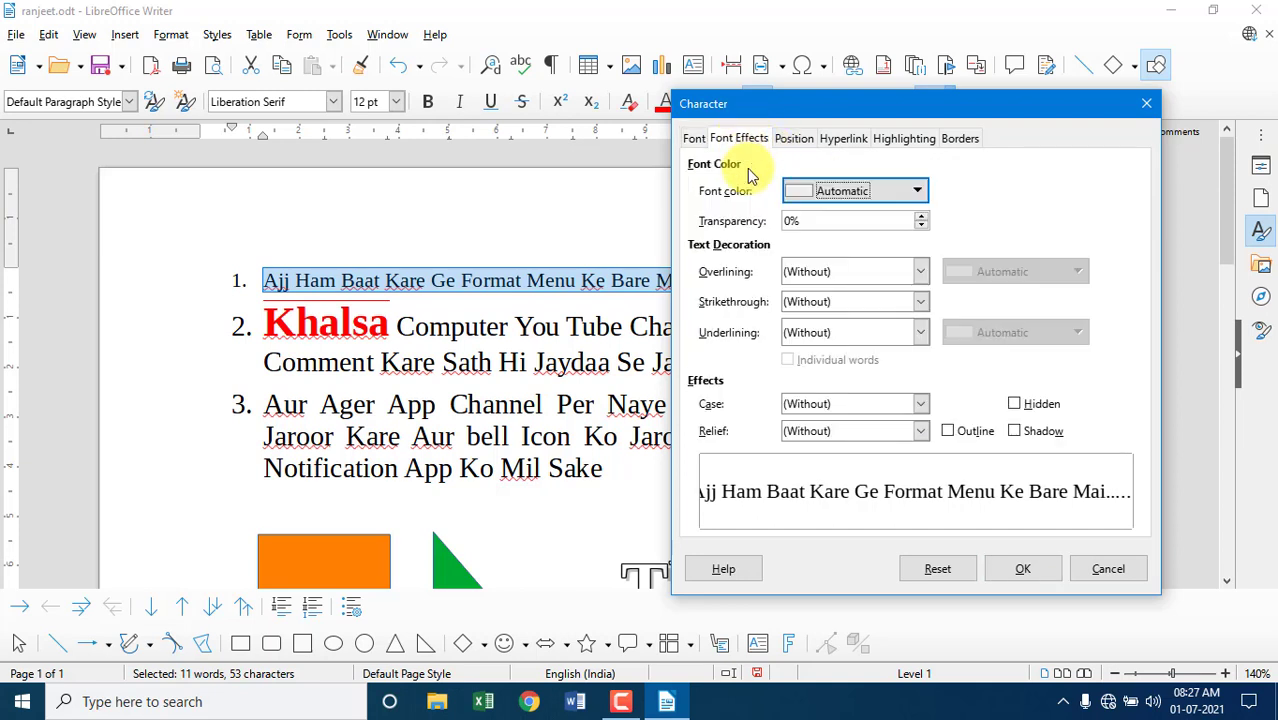
{"action": "left_click", "coordinate": [917, 190]}
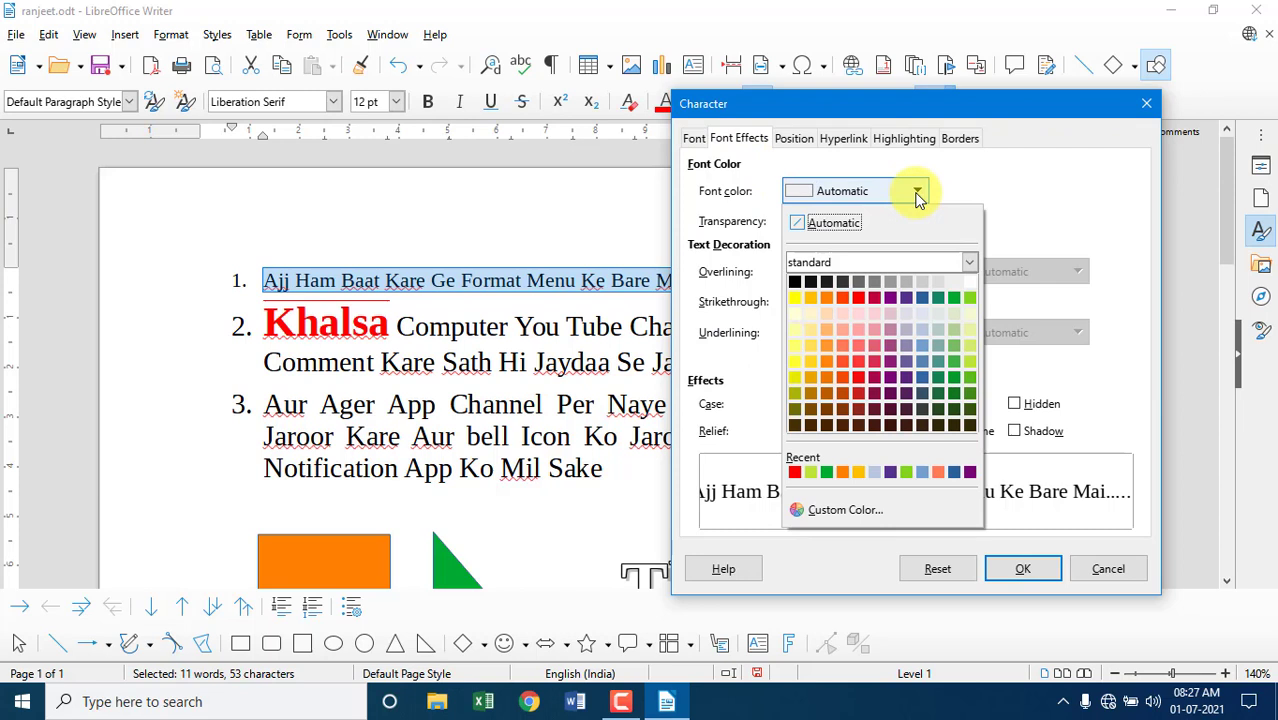
{"action": "left_click", "coordinate": [862, 300]}
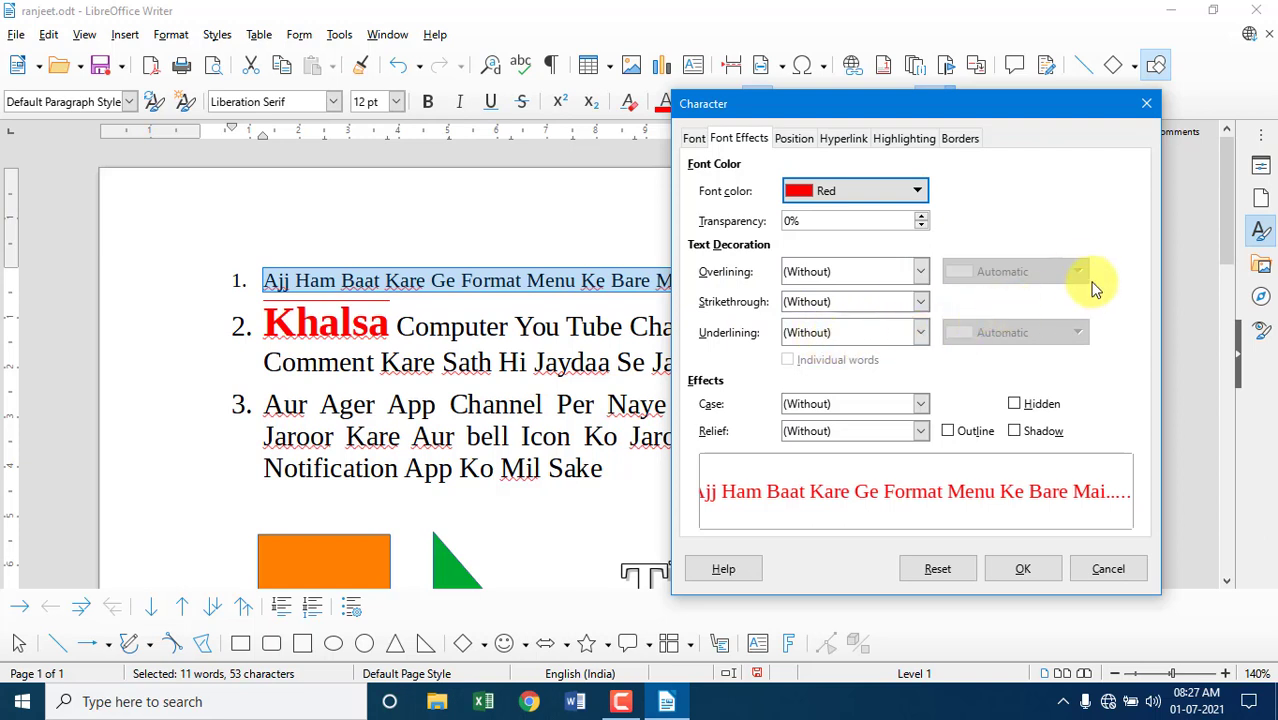
{"action": "left_click", "coordinate": [797, 140]}
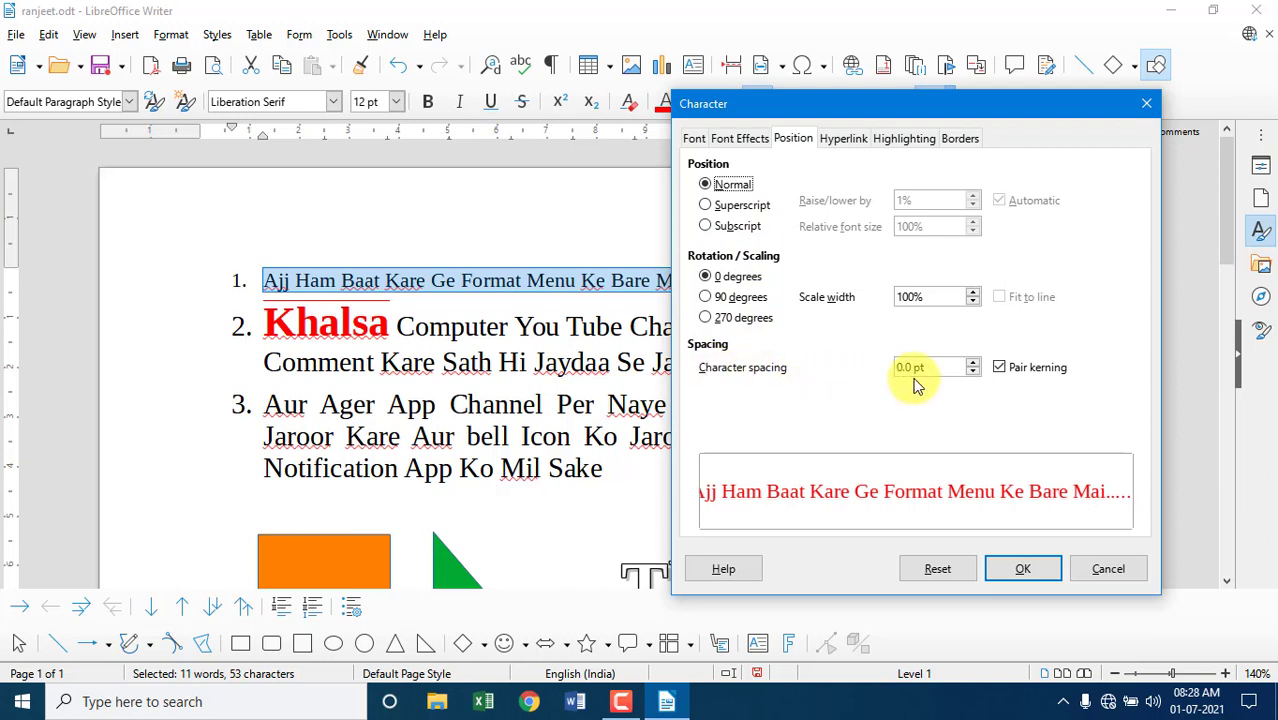
Raise the character spacing to 1.9 pt on the Position tab
{"action": "left_click", "coordinate": [972, 363]}
{"action": "left_click", "coordinate": [972, 363]}
{"action": "left_click", "coordinate": [972, 363]}
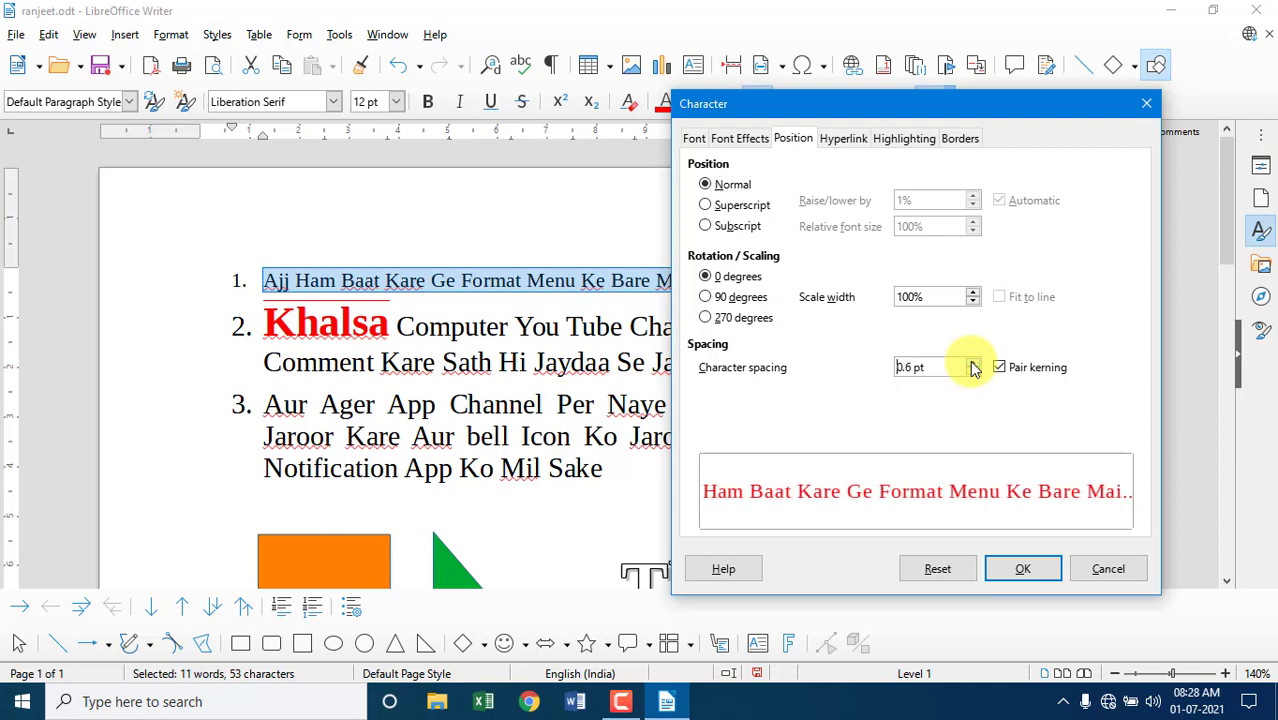
{"action": "left_click", "coordinate": [972, 363]}
{"action": "left_click", "coordinate": [972, 363]}
{"action": "left_click", "coordinate": [972, 363]}
{"action": "left_click", "coordinate": [972, 363]}
{"action": "left_click", "coordinate": [972, 363]}
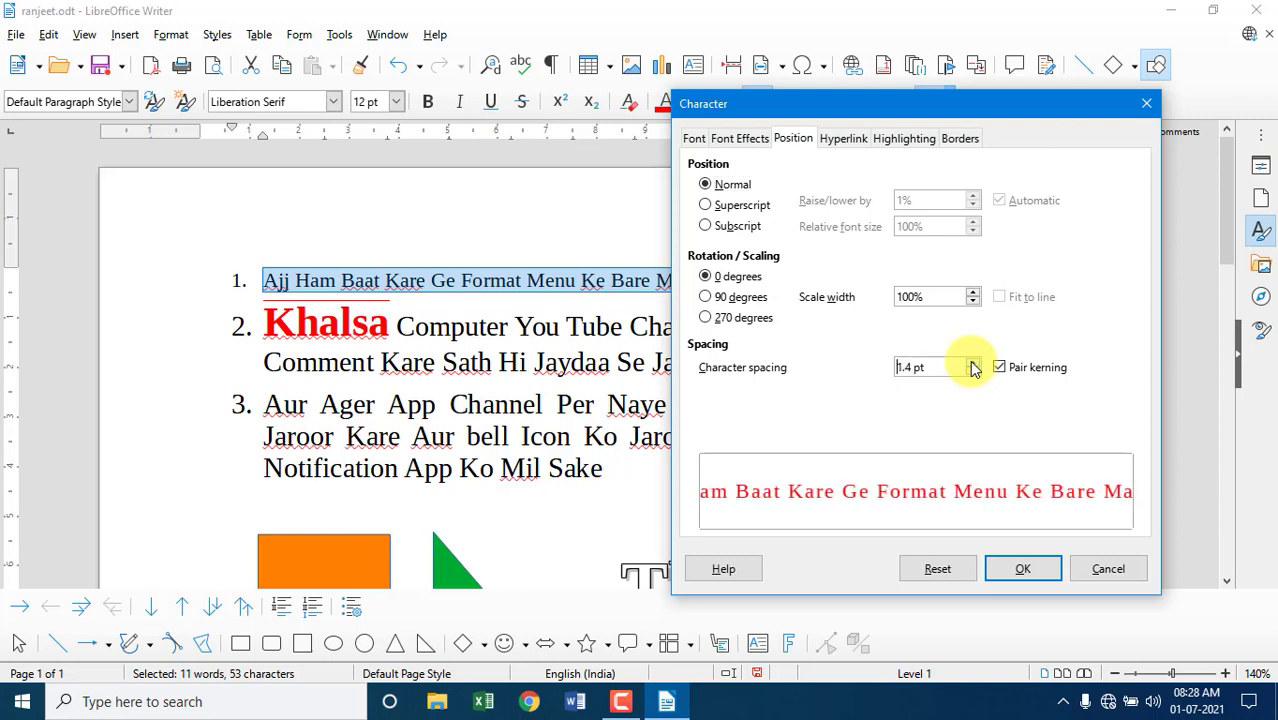
{"action": "left_click", "coordinate": [972, 363]}
{"action": "left_click", "coordinate": [972, 364]}
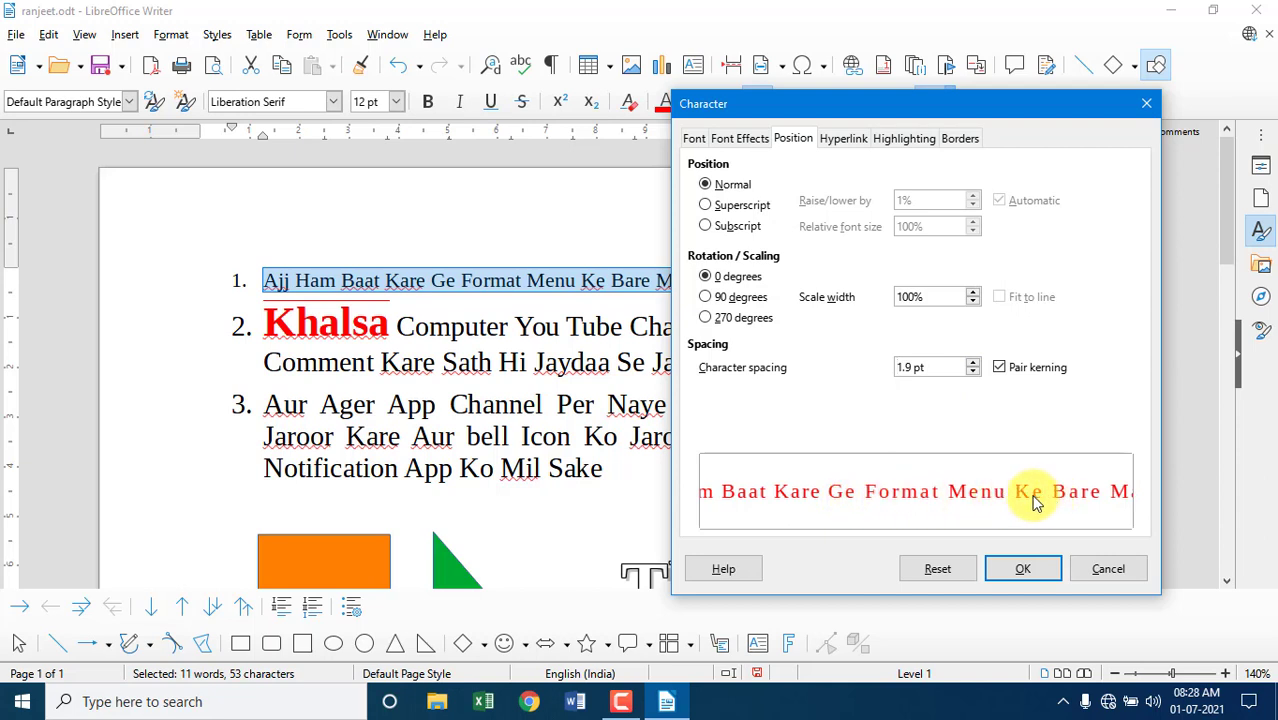
Choose green (81d41a) as the highlight colour on the Highlighting tab
{"action": "left_click", "coordinate": [843, 139]}
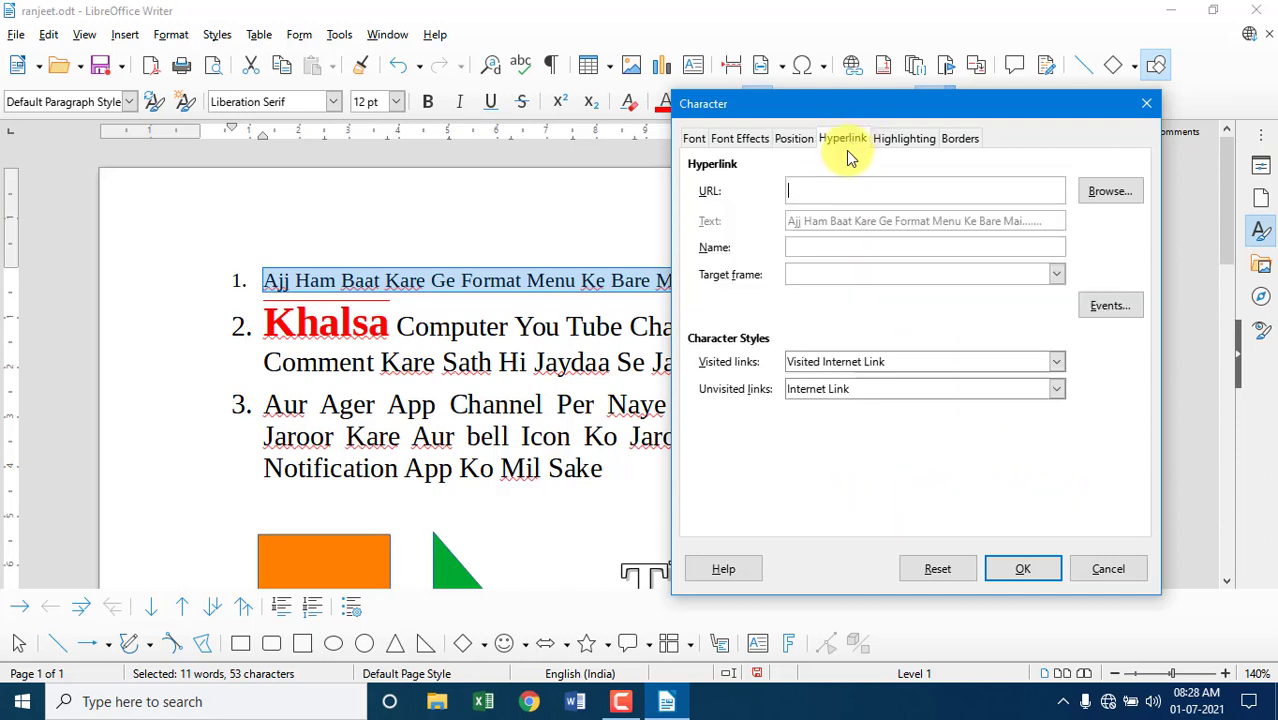
{"action": "left_click", "coordinate": [805, 192]}
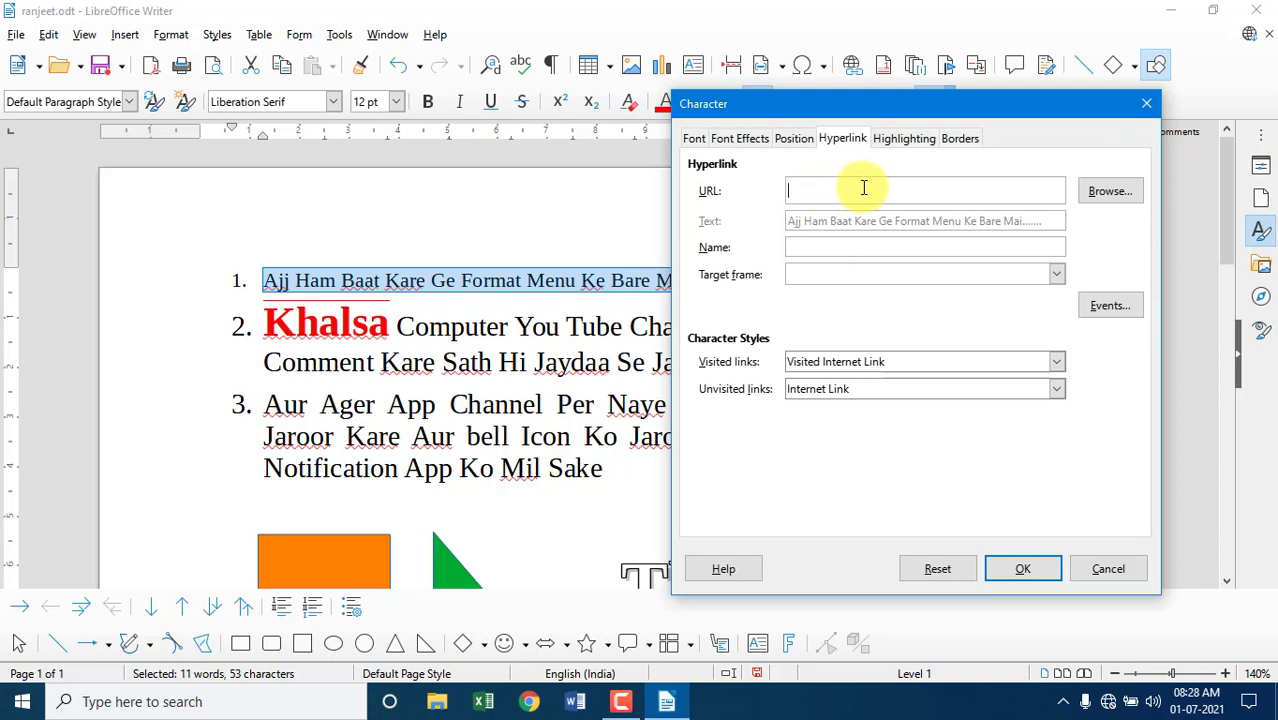
{"action": "left_click", "coordinate": [905, 140]}
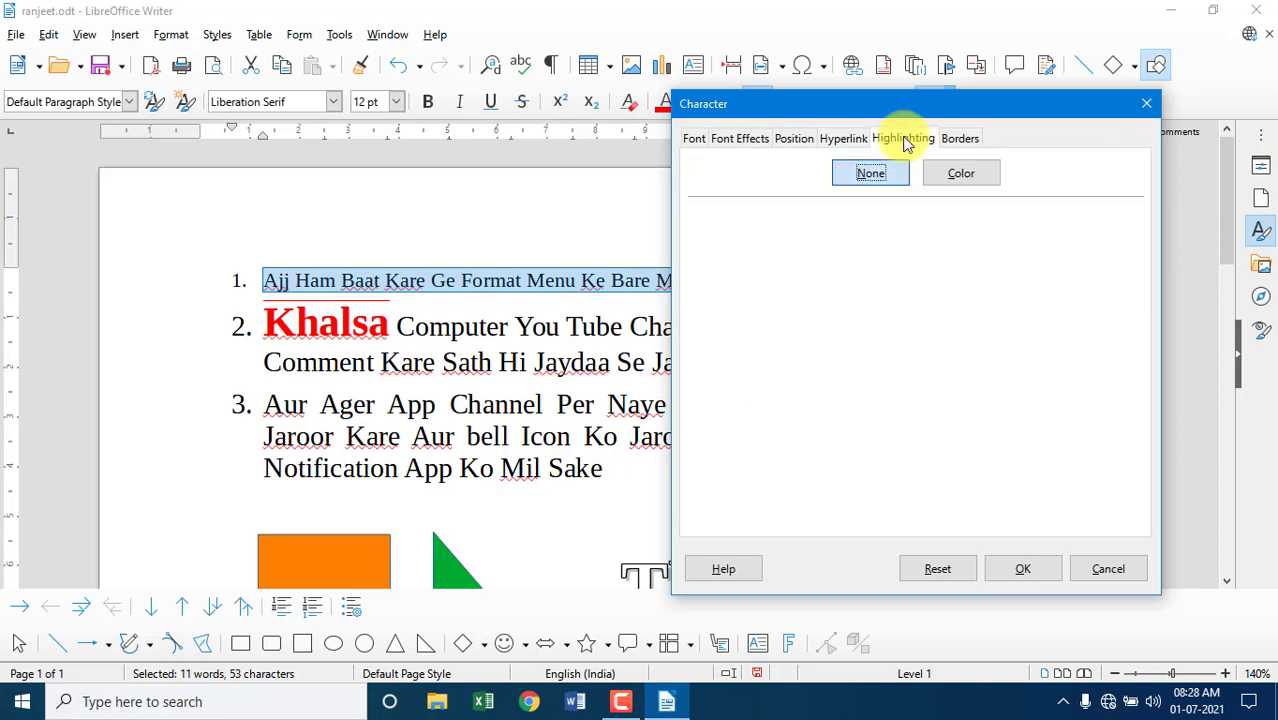
{"action": "left_click", "coordinate": [970, 178]}
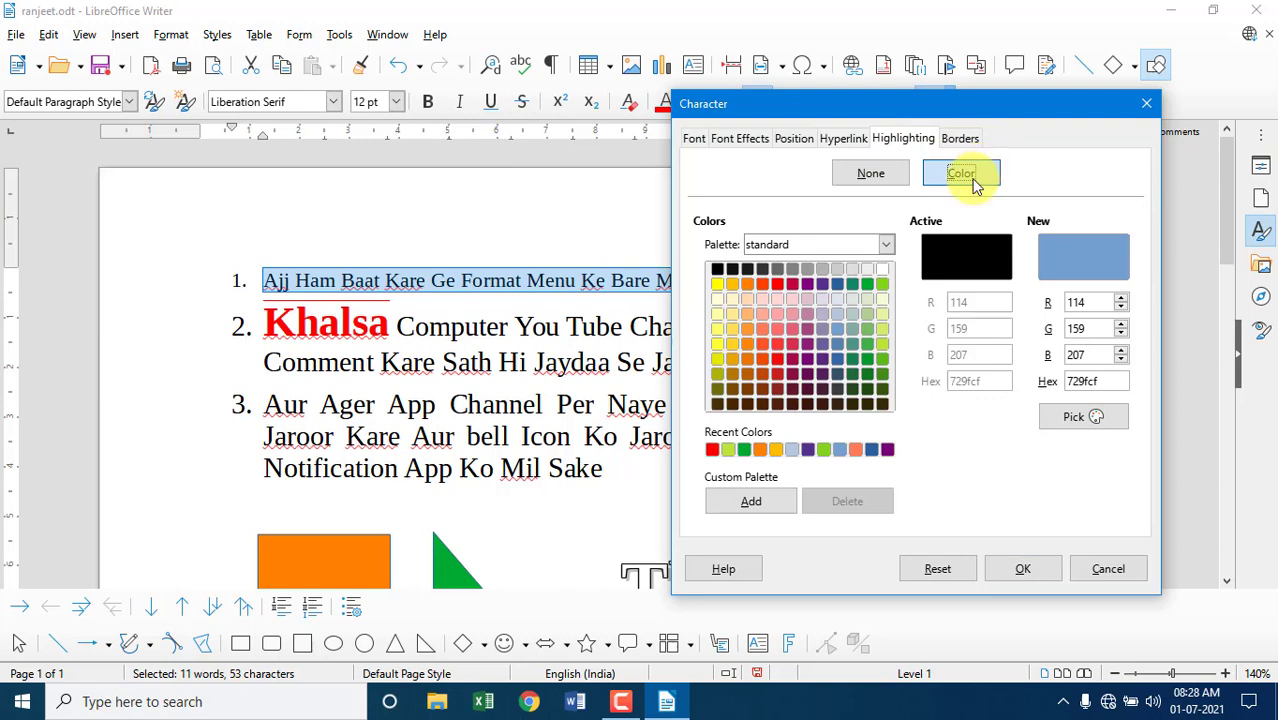
{"action": "left_click", "coordinate": [882, 285]}
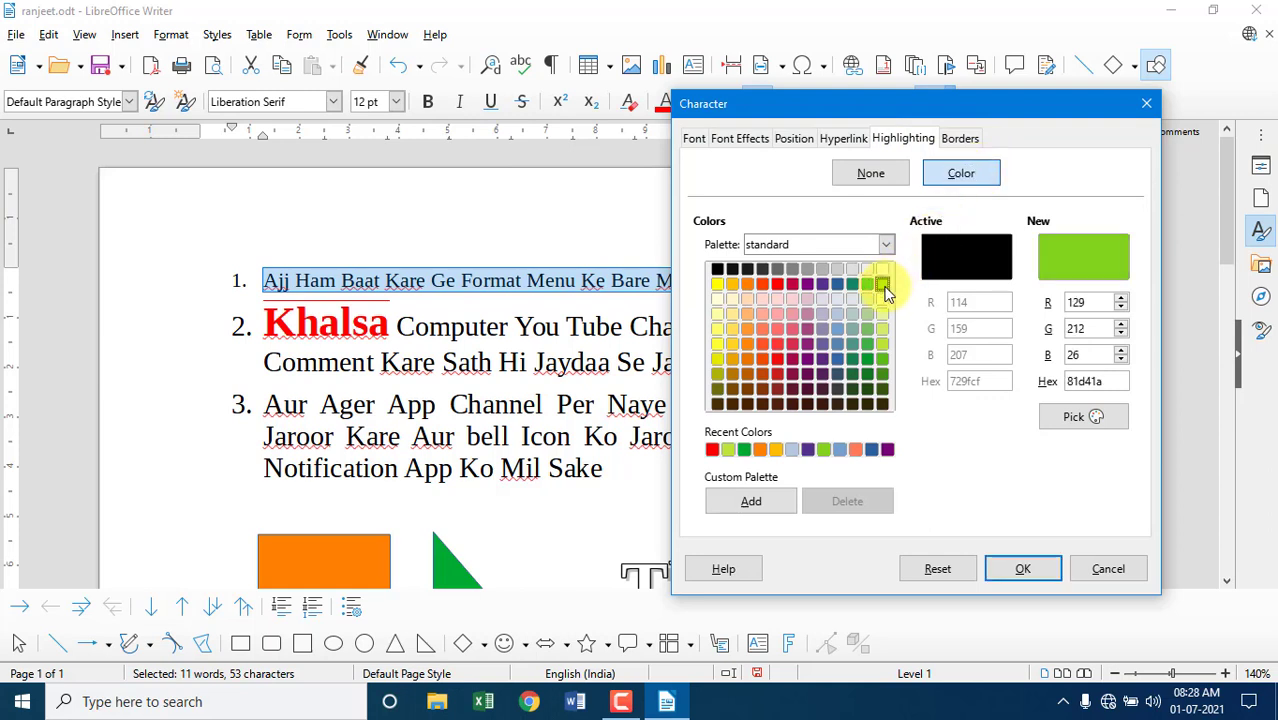
{"action": "left_click", "coordinate": [968, 140]}
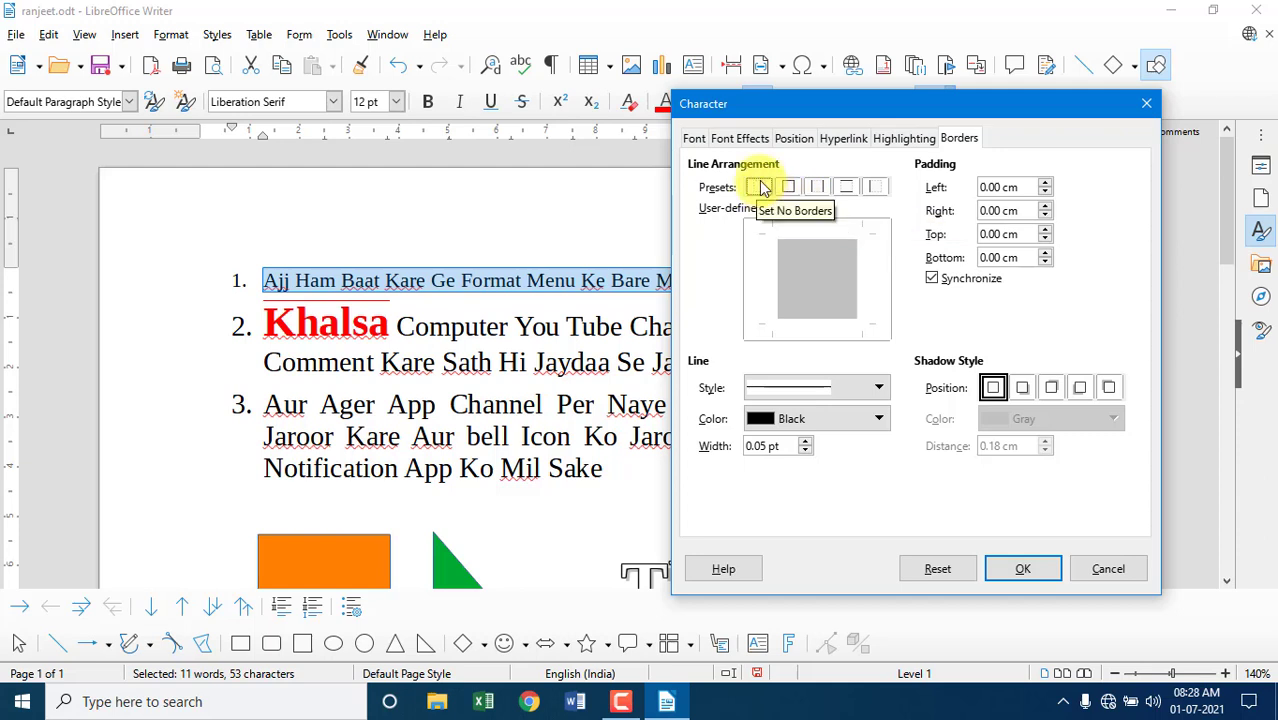
Give the first list item a red double-line border on all four sides with a bottom-right shadow
{"action": "left_click", "coordinate": [787, 189]}
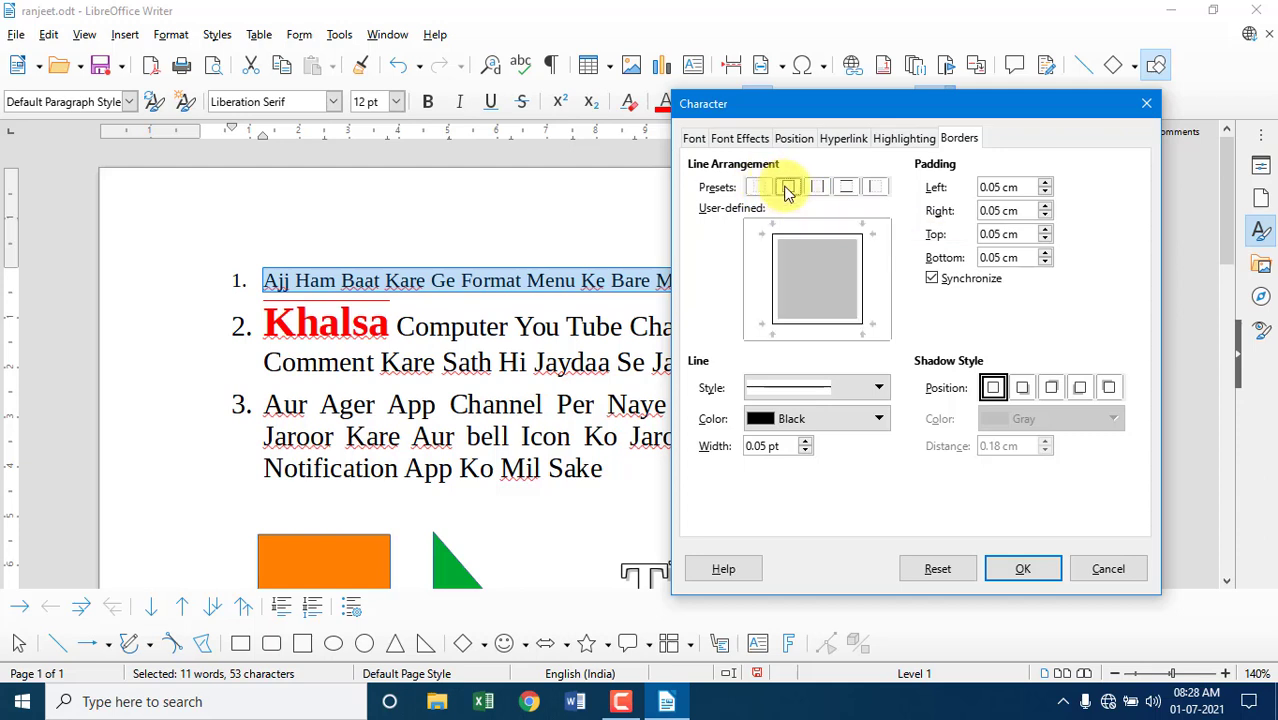
{"action": "left_click", "coordinate": [879, 389]}
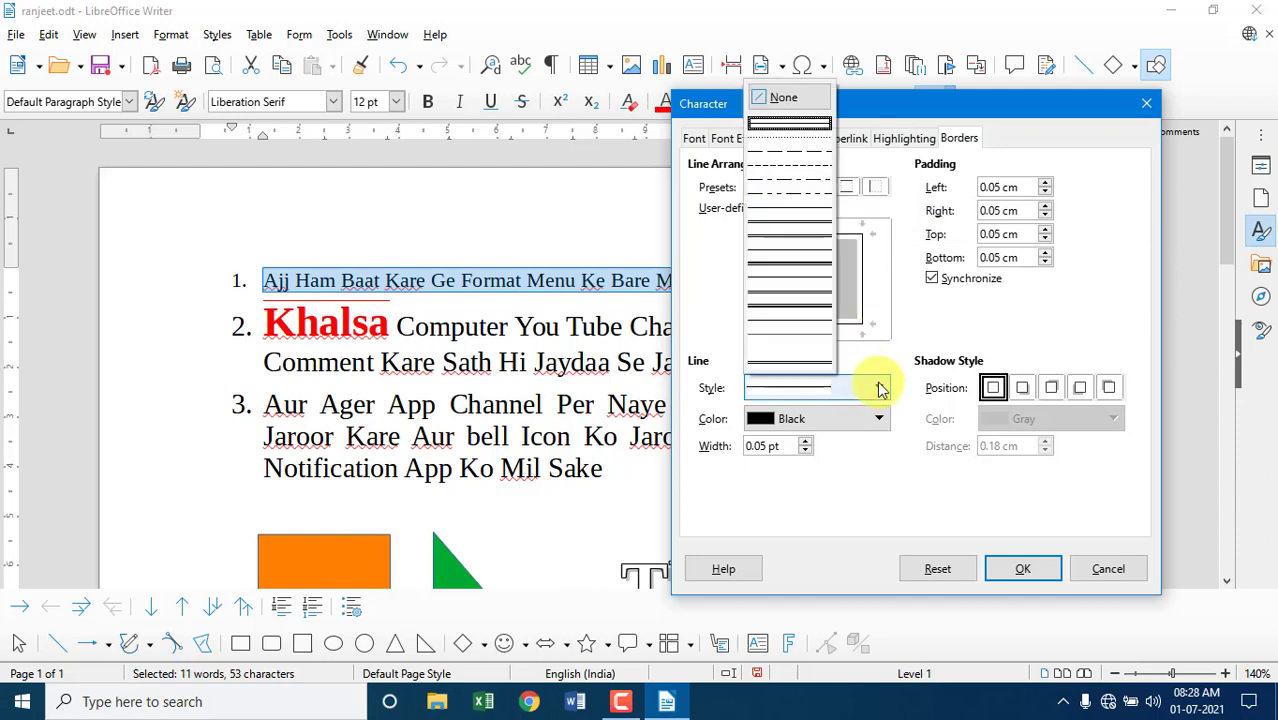
{"action": "left_click", "coordinate": [814, 268]}
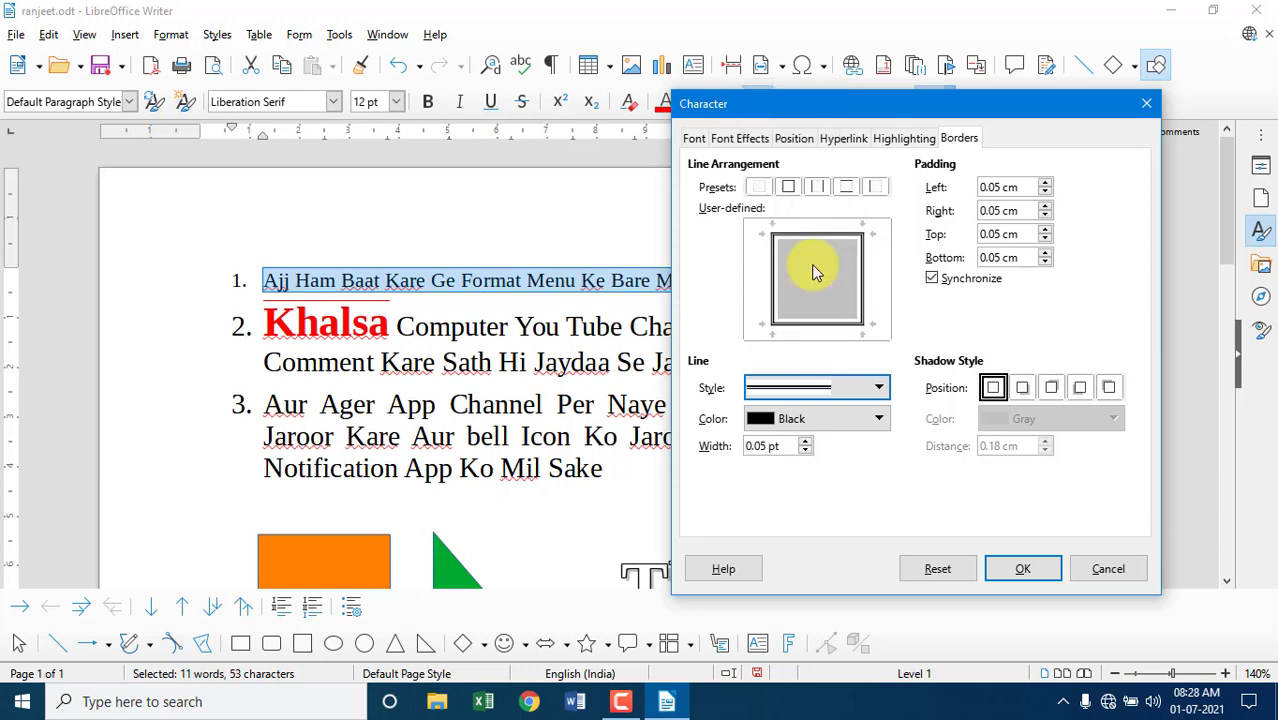
{"action": "left_click", "coordinate": [876, 419]}
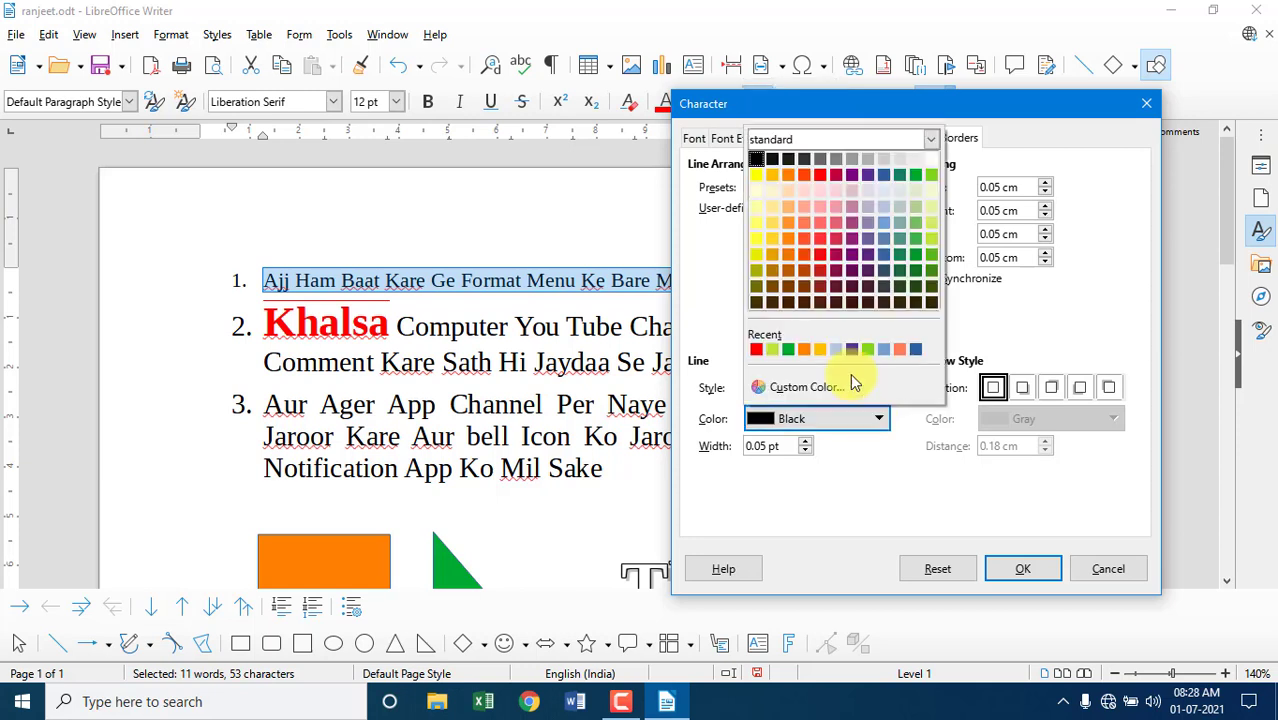
{"action": "left_click", "coordinate": [820, 175]}
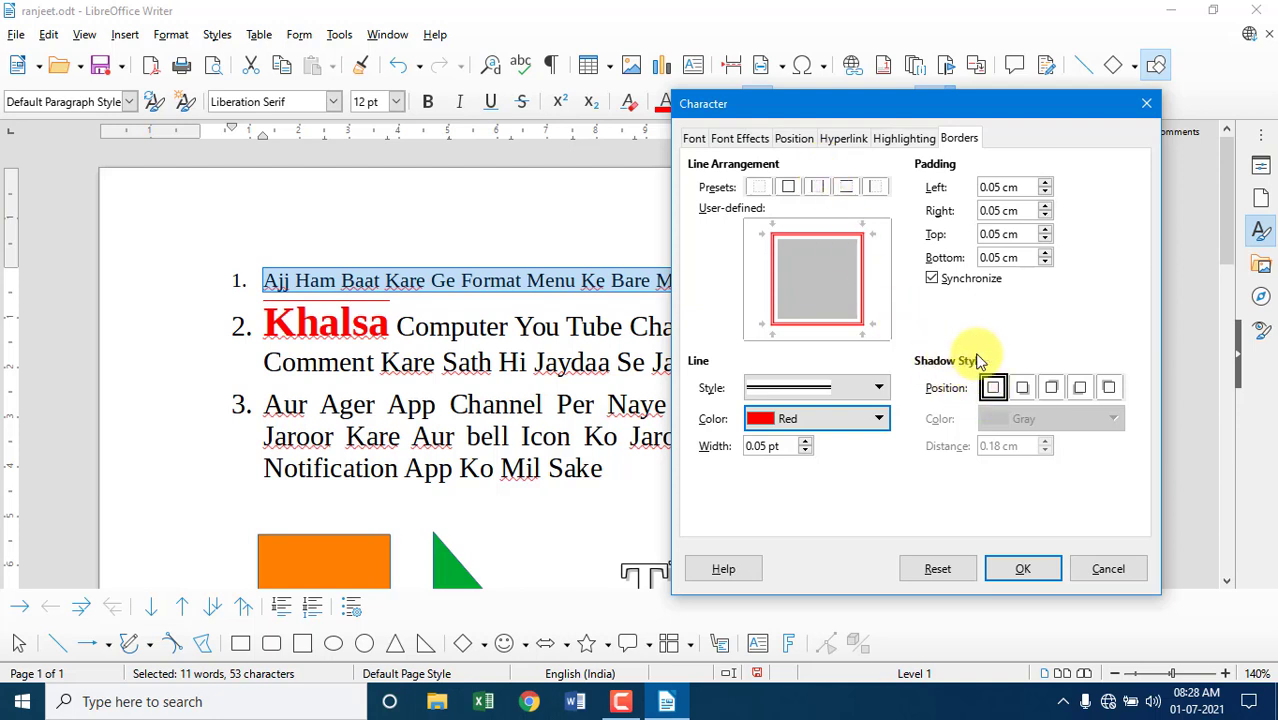
{"action": "left_click", "coordinate": [1021, 388]}
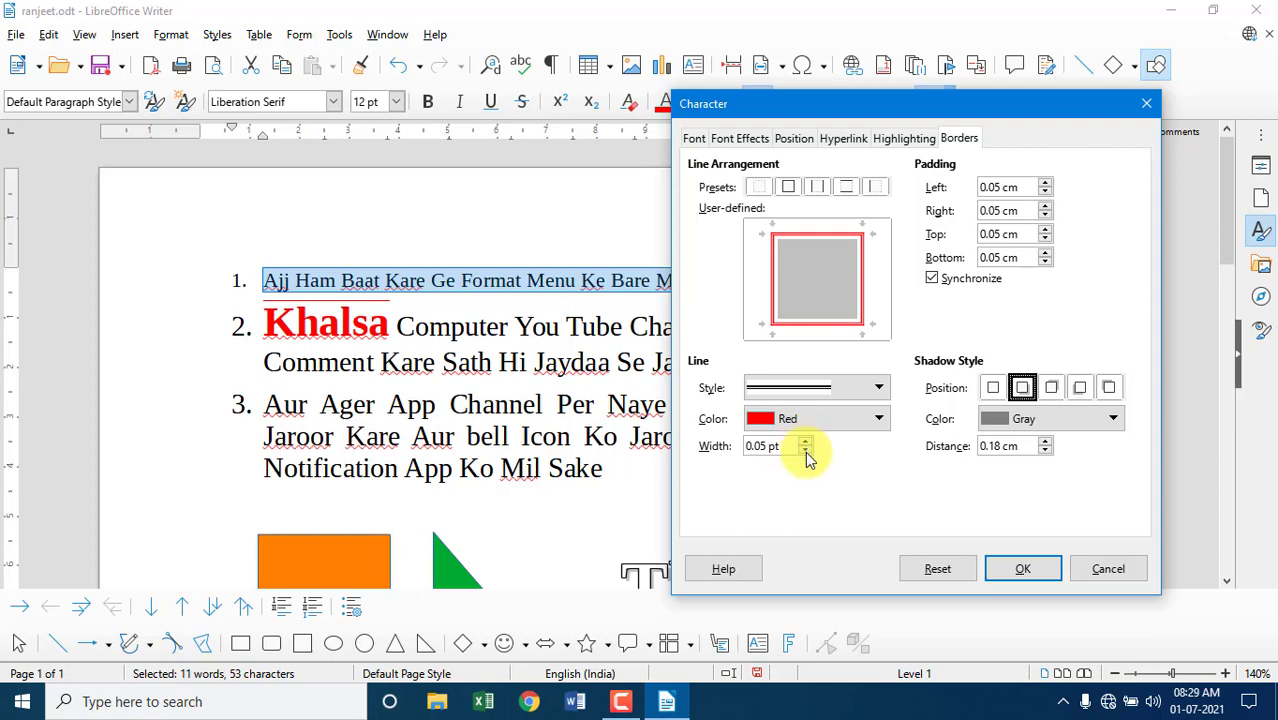
{"action": "left_click", "coordinate": [1005, 567]}
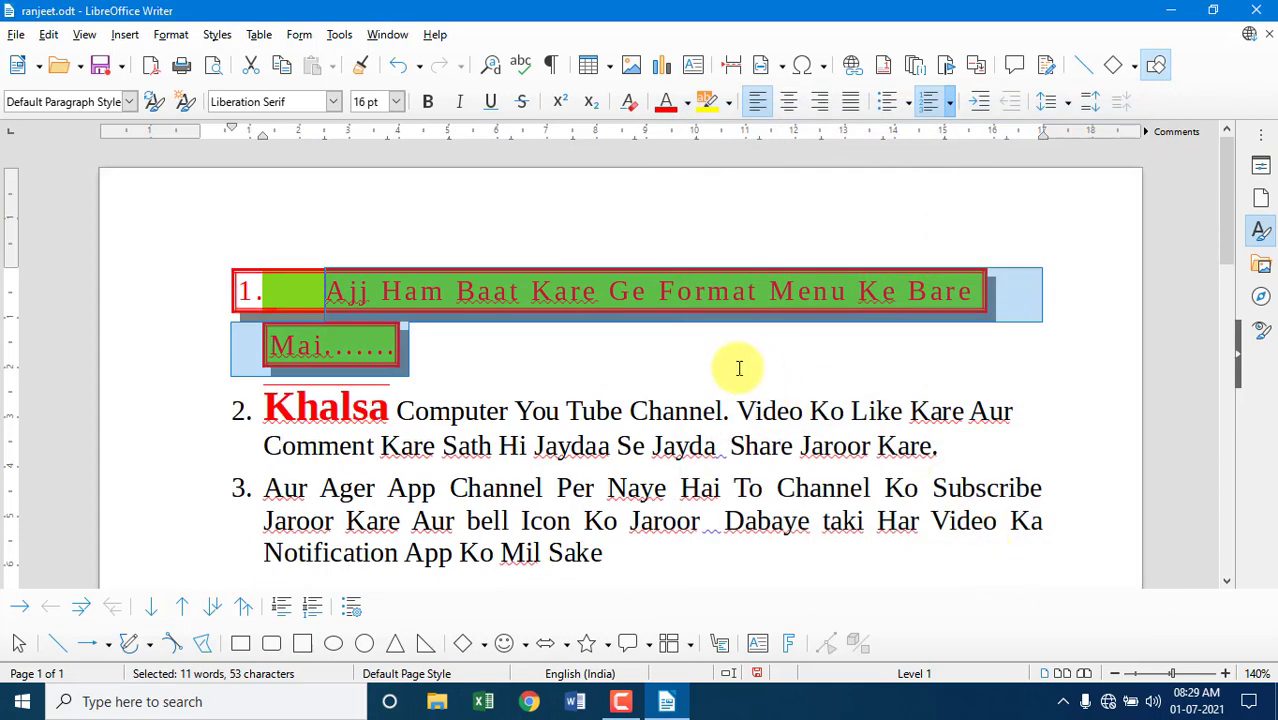
Select the entire first list paragraph and bring up the Format menu
{"action": "left_click", "coordinate": [259, 277]}
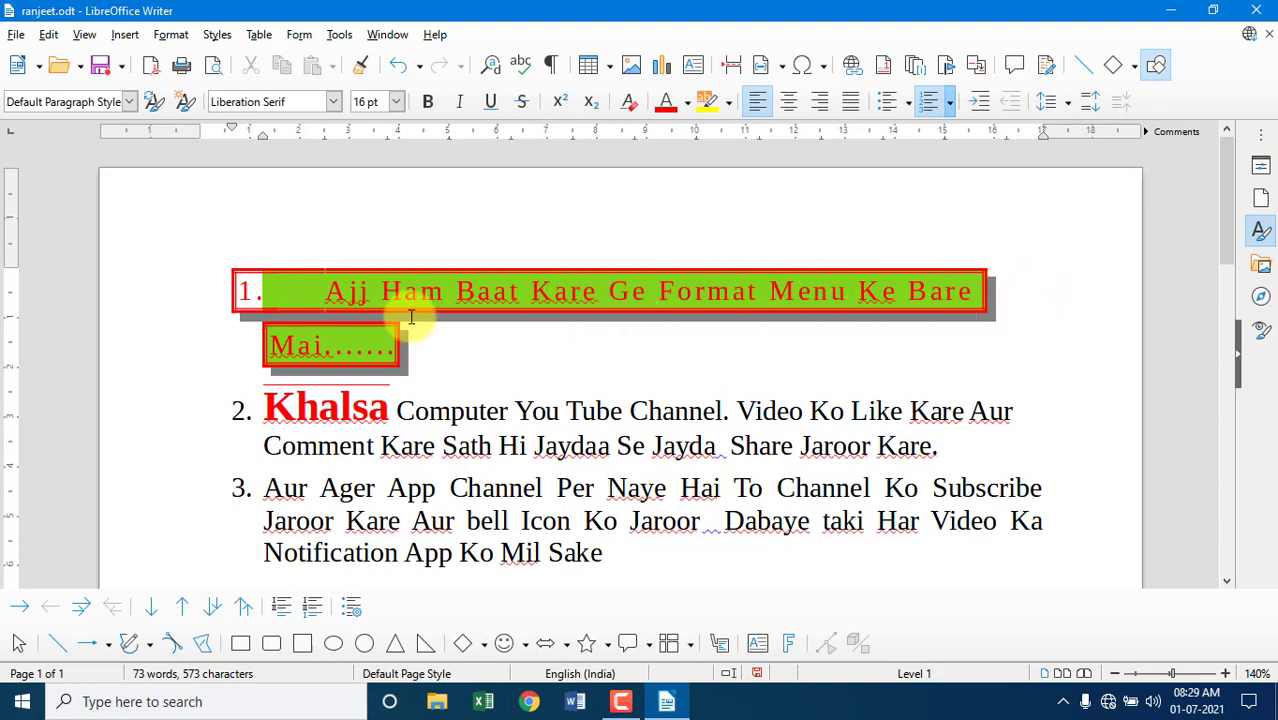
{"action": "left_click", "coordinate": [261, 294]}
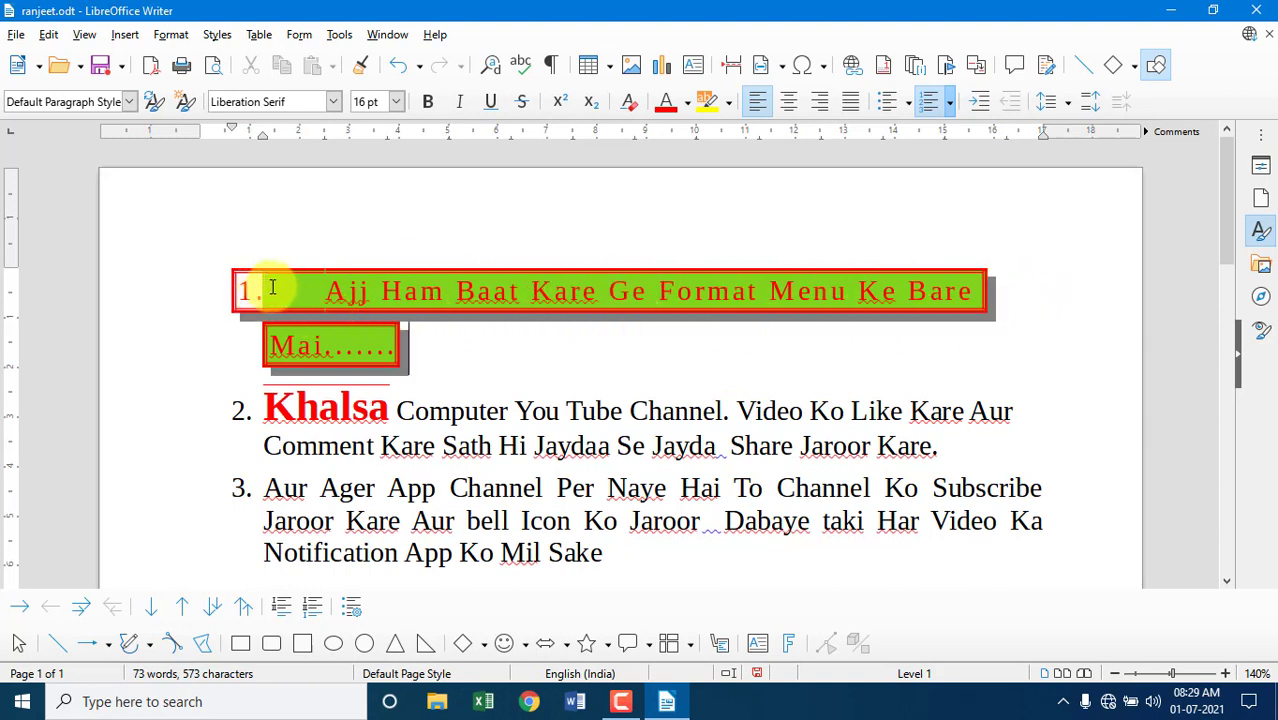
{"action": "left_click", "coordinate": [271, 288]}
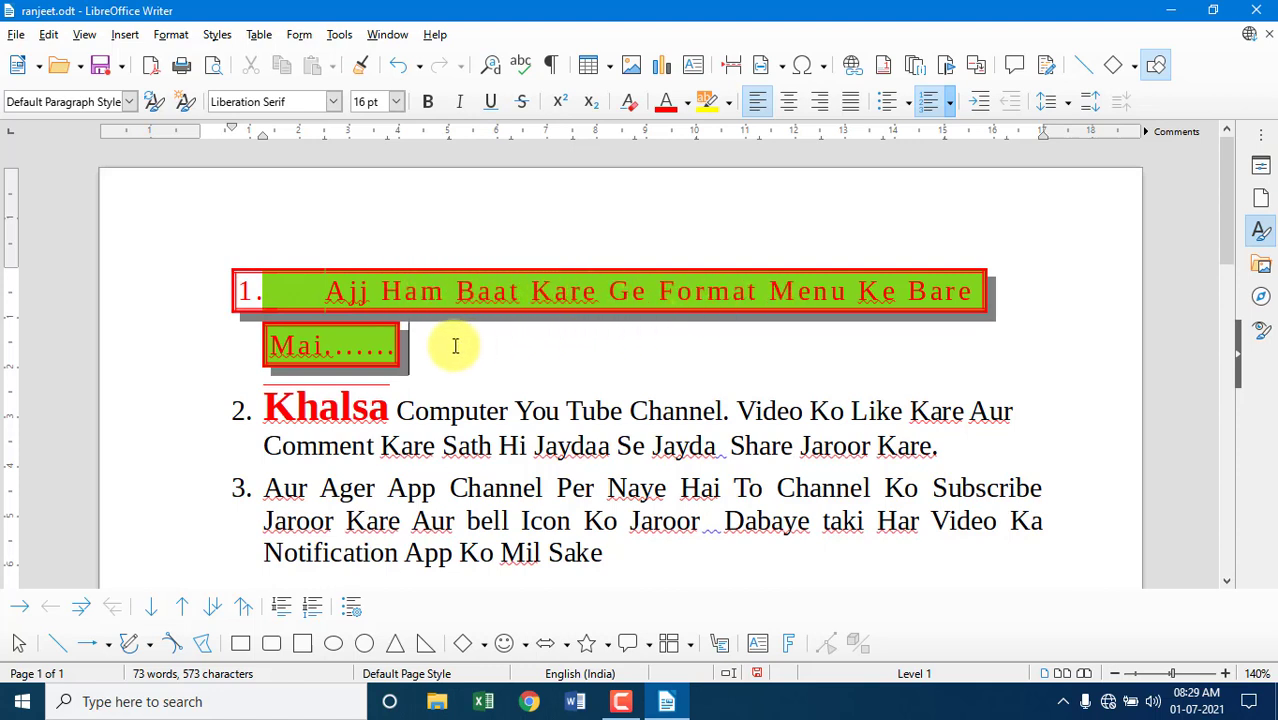
{"action": "left_click_drag", "start_coordinate": [410, 345], "coordinate": [195, 304]}
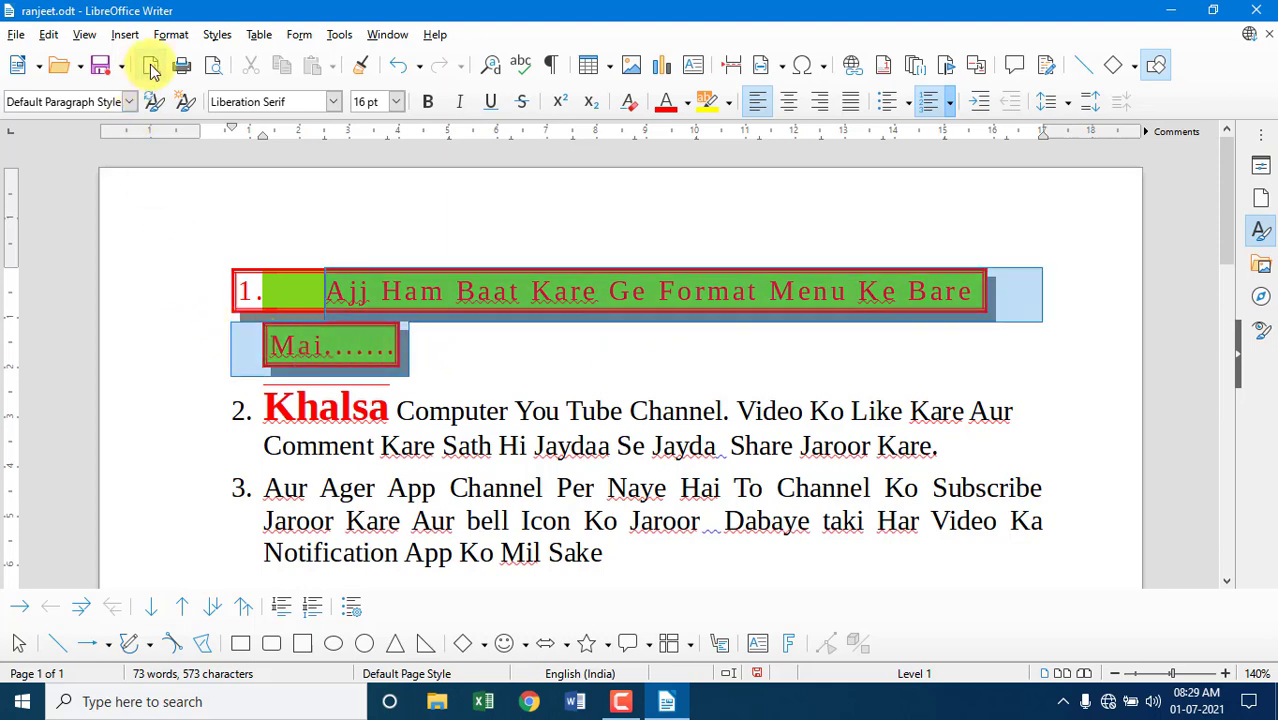
{"action": "left_click", "coordinate": [171, 34]}
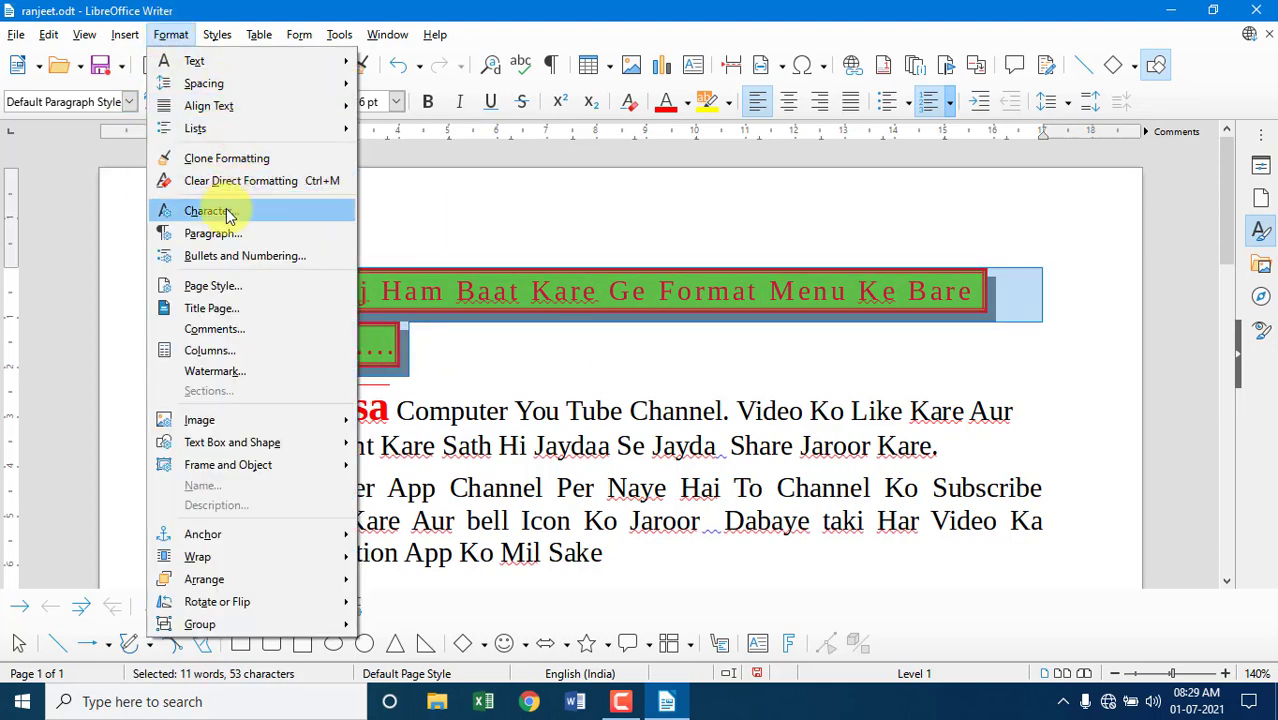
In the Character dialog, set the first item's font colour to Automatic
{"action": "left_click", "coordinate": [222, 211]}
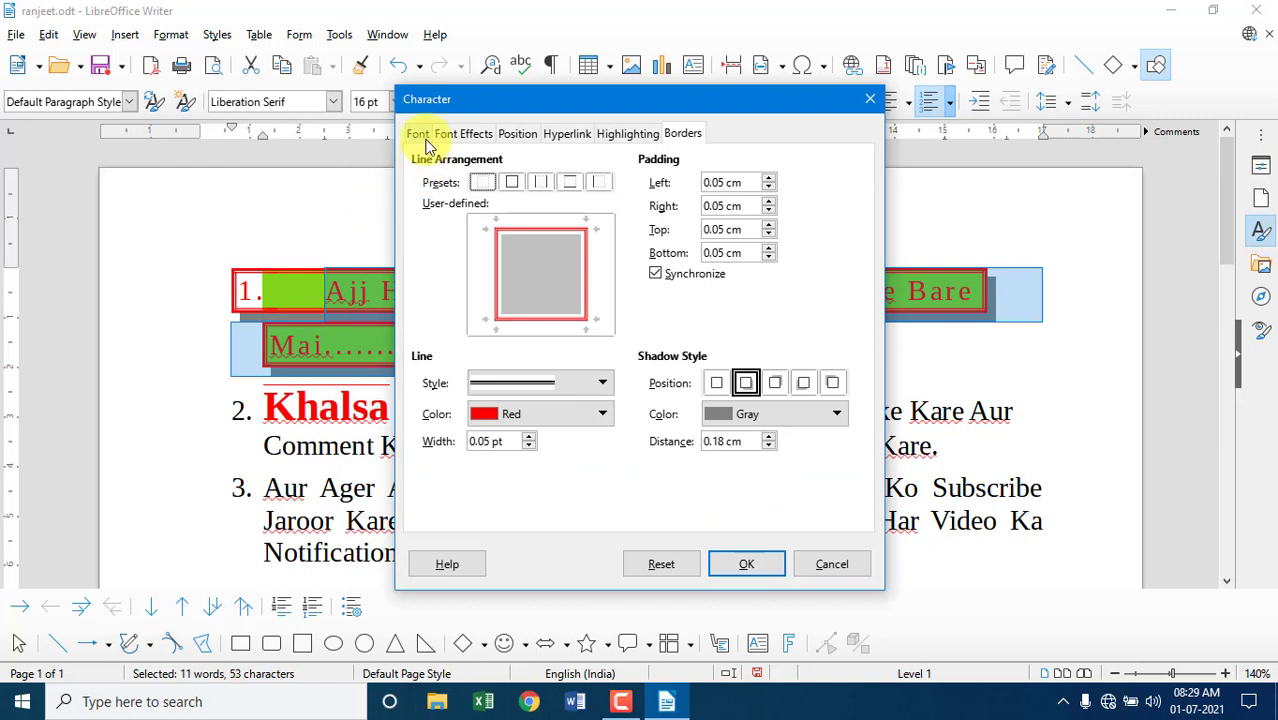
{"action": "left_click", "coordinate": [419, 138]}
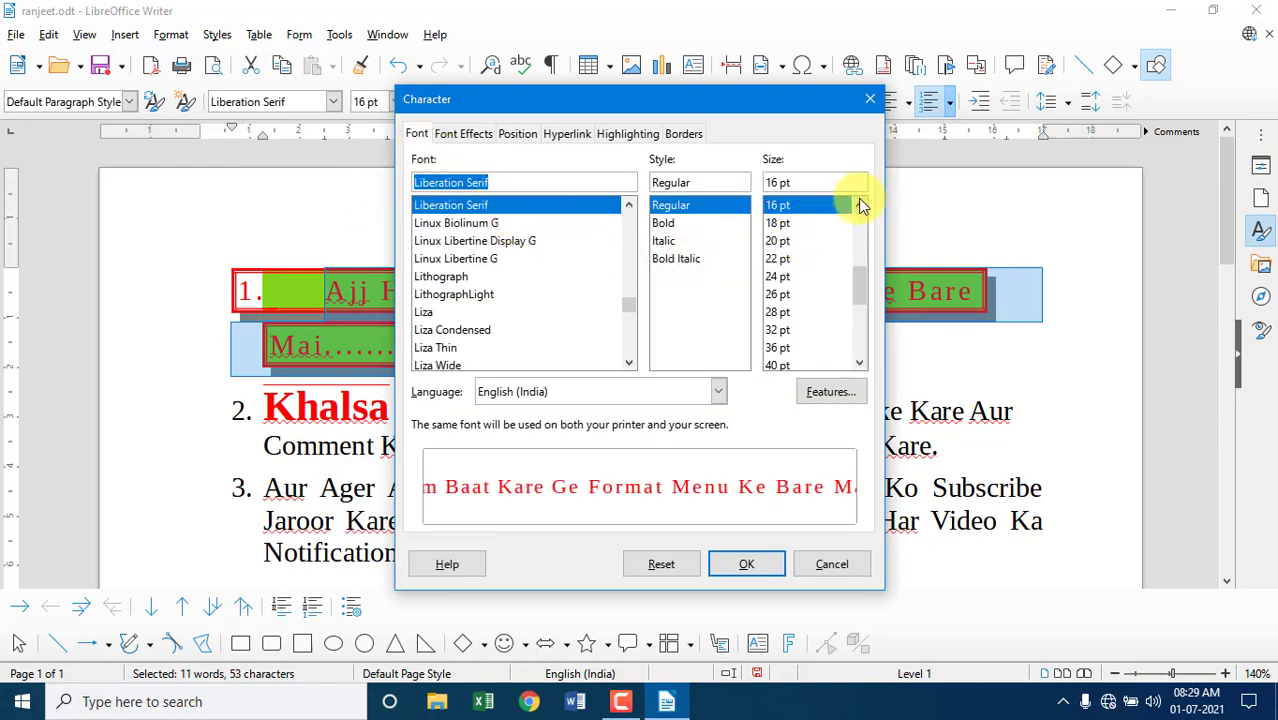
{"action": "left_click", "coordinate": [858, 205]}
{"action": "left_click", "coordinate": [858, 205]}
{"action": "left_click", "coordinate": [858, 205]}
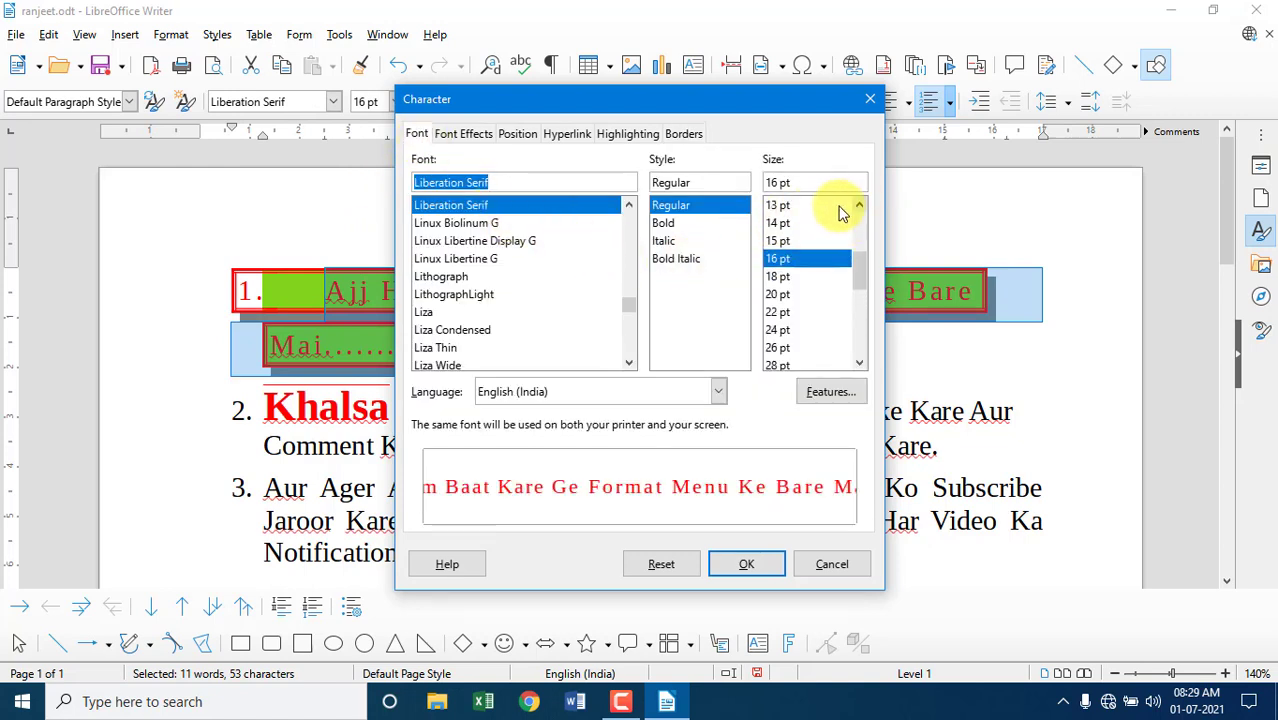
{"action": "left_click", "coordinate": [460, 134]}
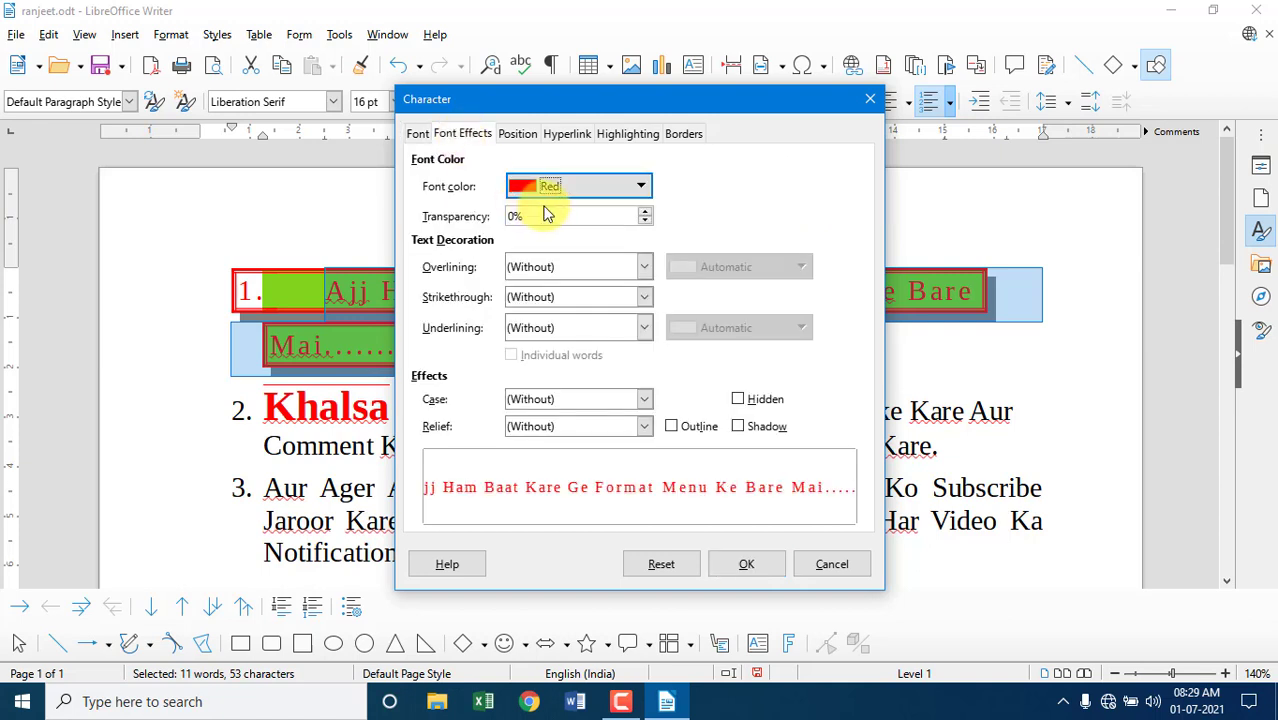
{"action": "left_click", "coordinate": [588, 188]}
{"action": "left_click", "coordinate": [558, 218]}
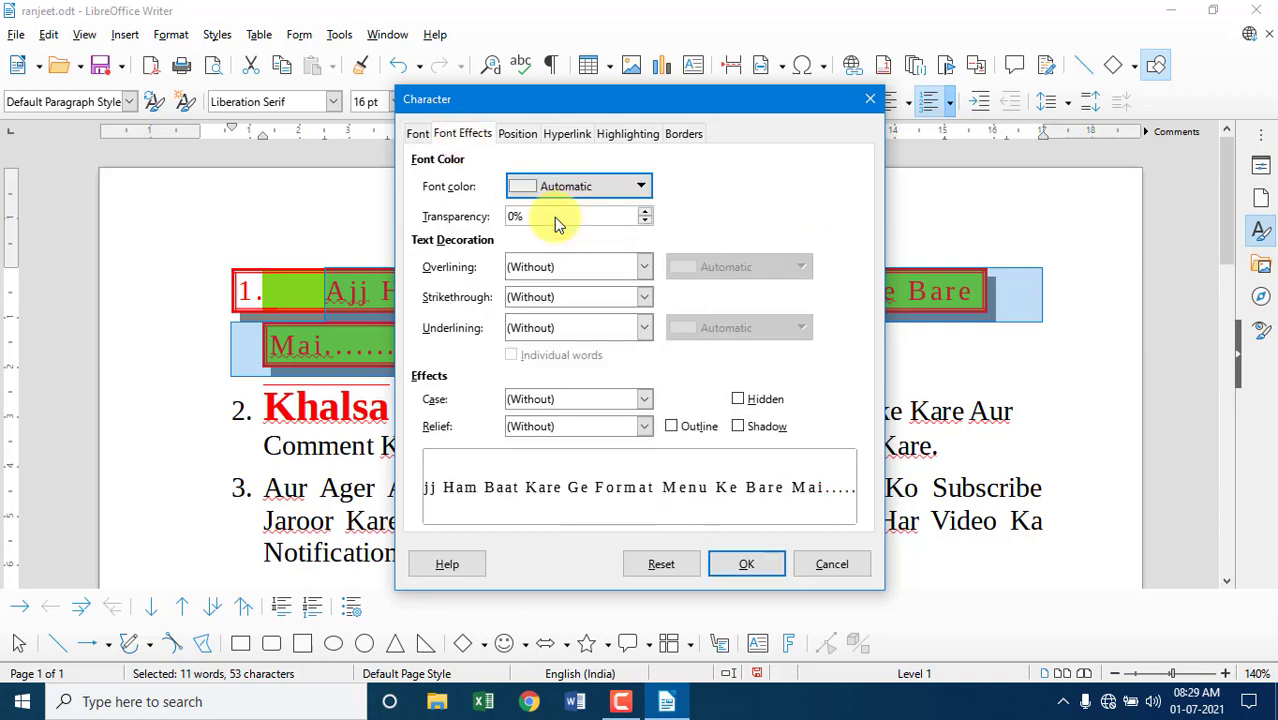
Set highlighting to None, remove all borders and the shadow, and apply the changes
{"action": "left_click", "coordinate": [519, 138]}
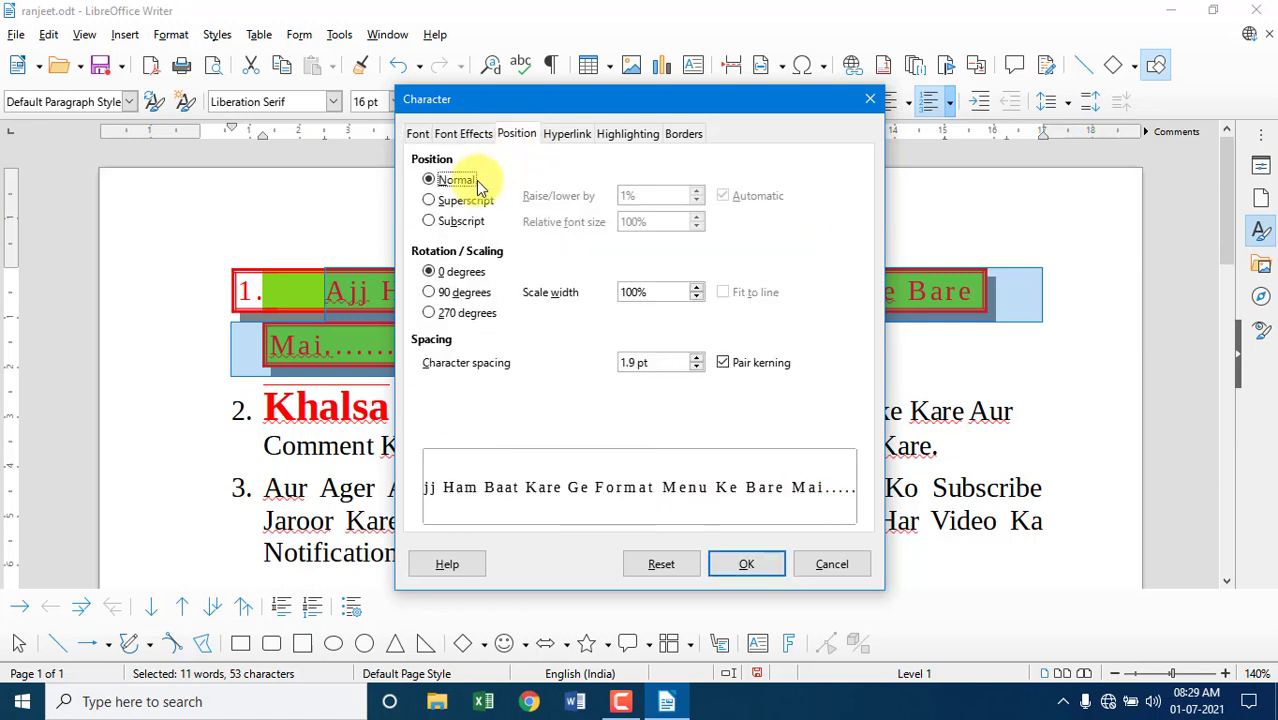
{"action": "left_click", "coordinate": [575, 136]}
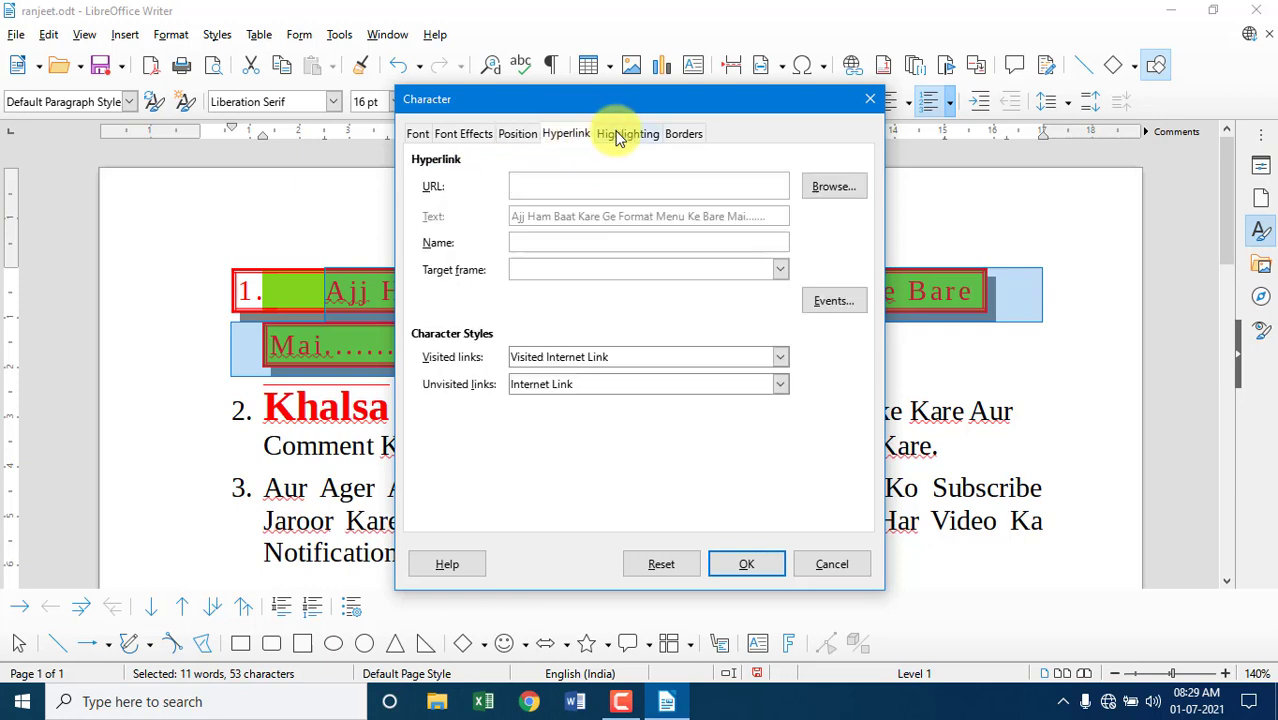
{"action": "left_click", "coordinate": [620, 136]}
{"action": "left_click", "coordinate": [596, 171]}
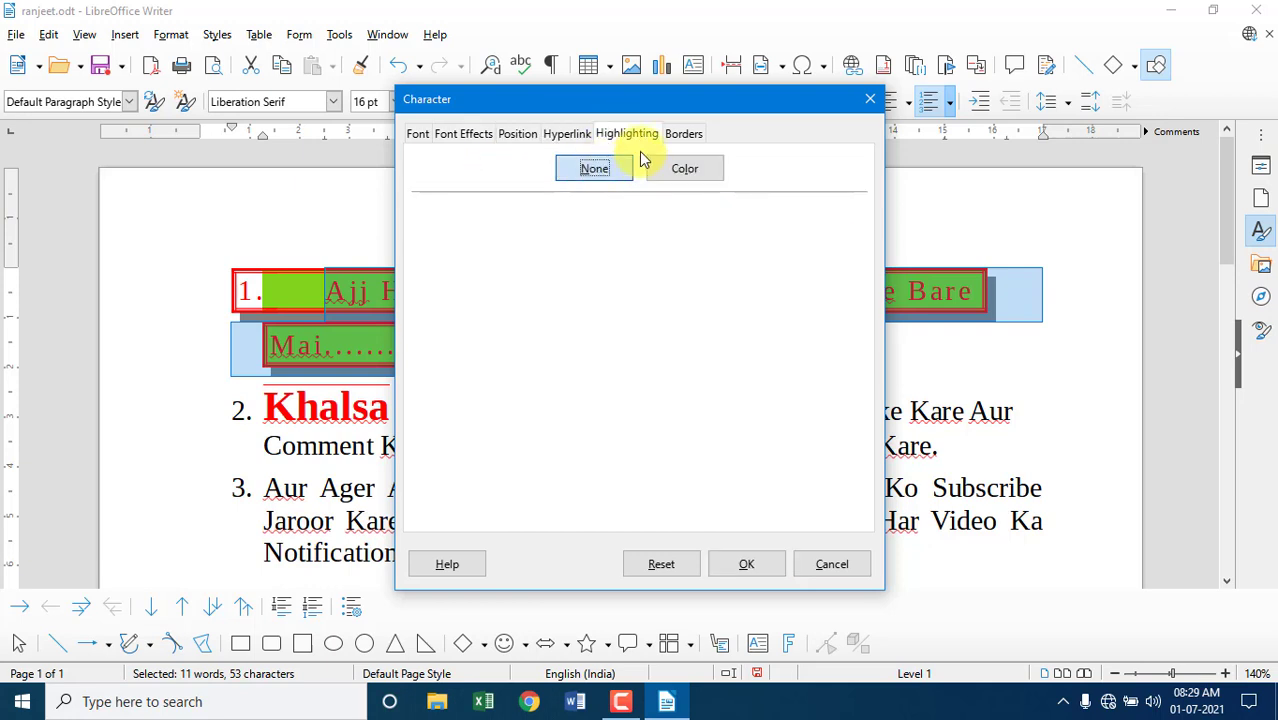
{"action": "left_click", "coordinate": [683, 134]}
{"action": "left_click", "coordinate": [490, 184]}
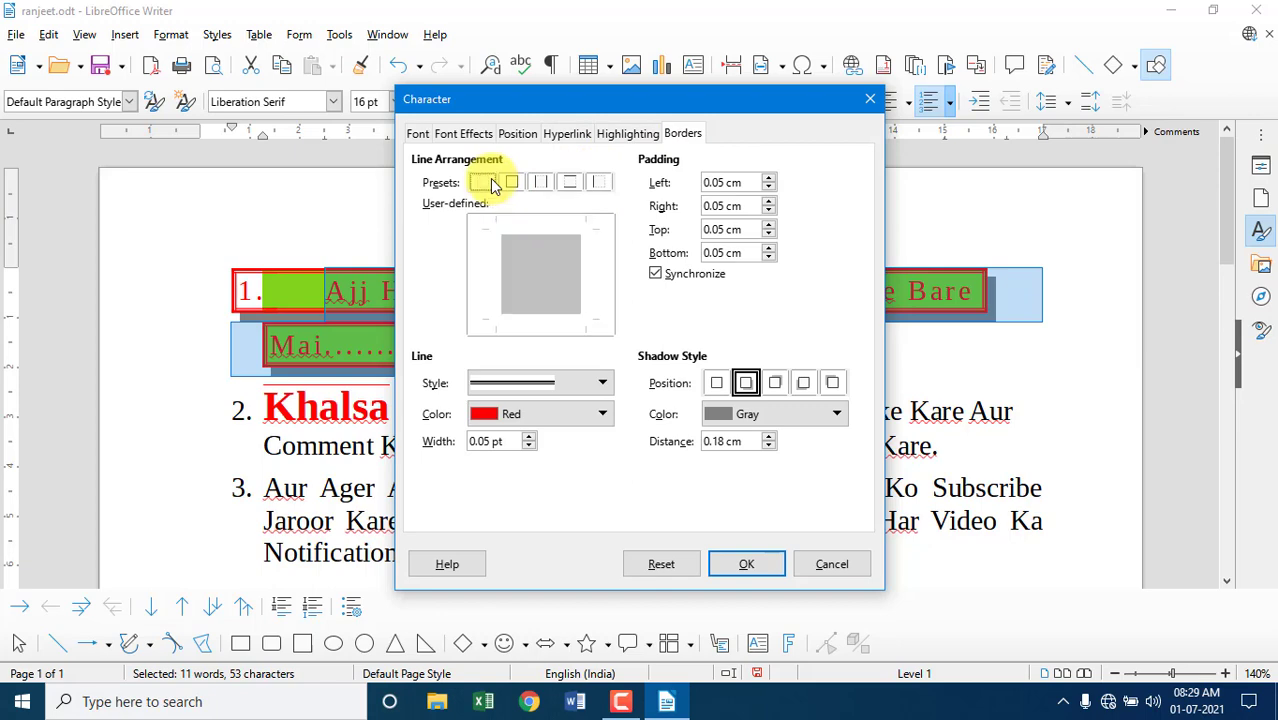
{"action": "left_click", "coordinate": [716, 385]}
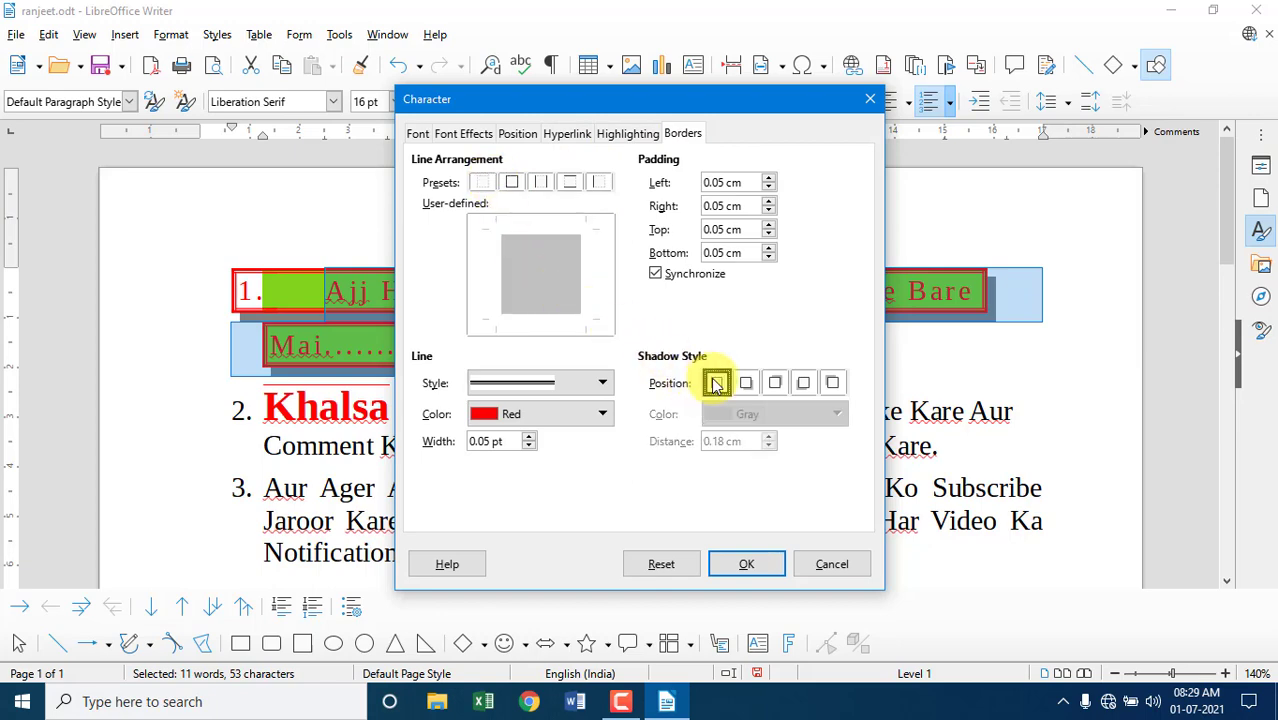
{"action": "left_click", "coordinate": [758, 566]}
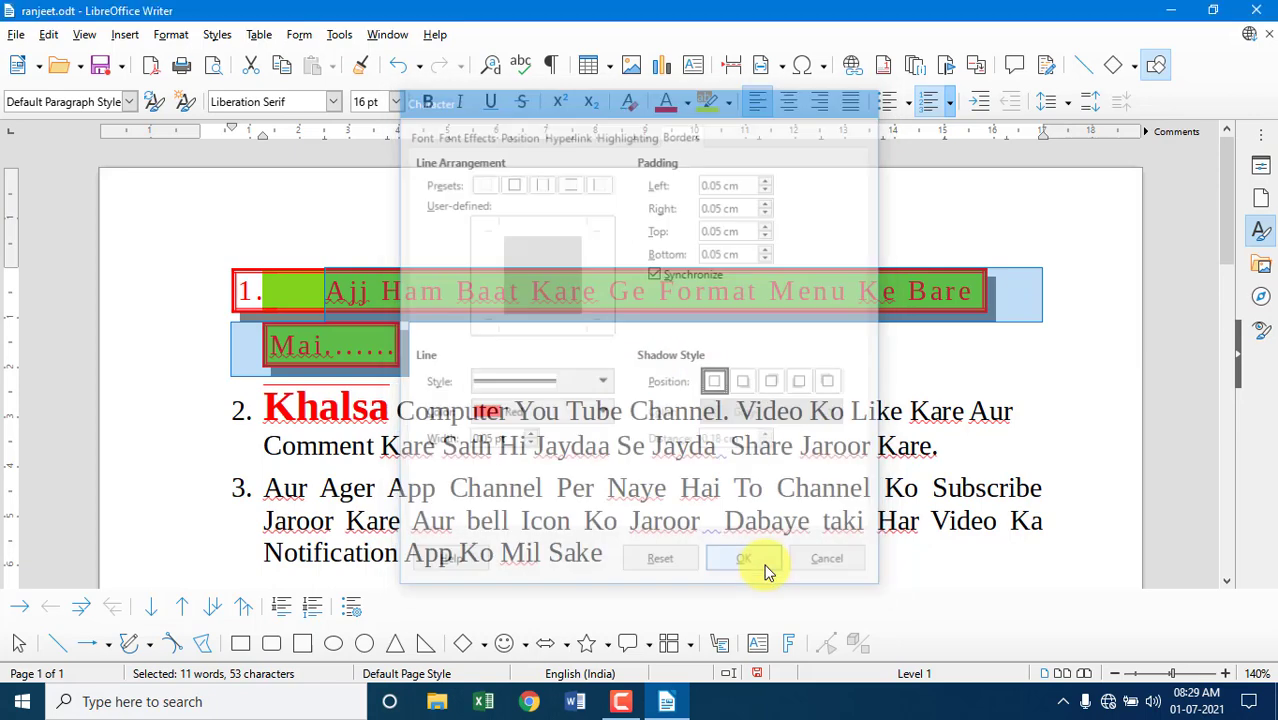
{"action": "left_click", "coordinate": [925, 321]}
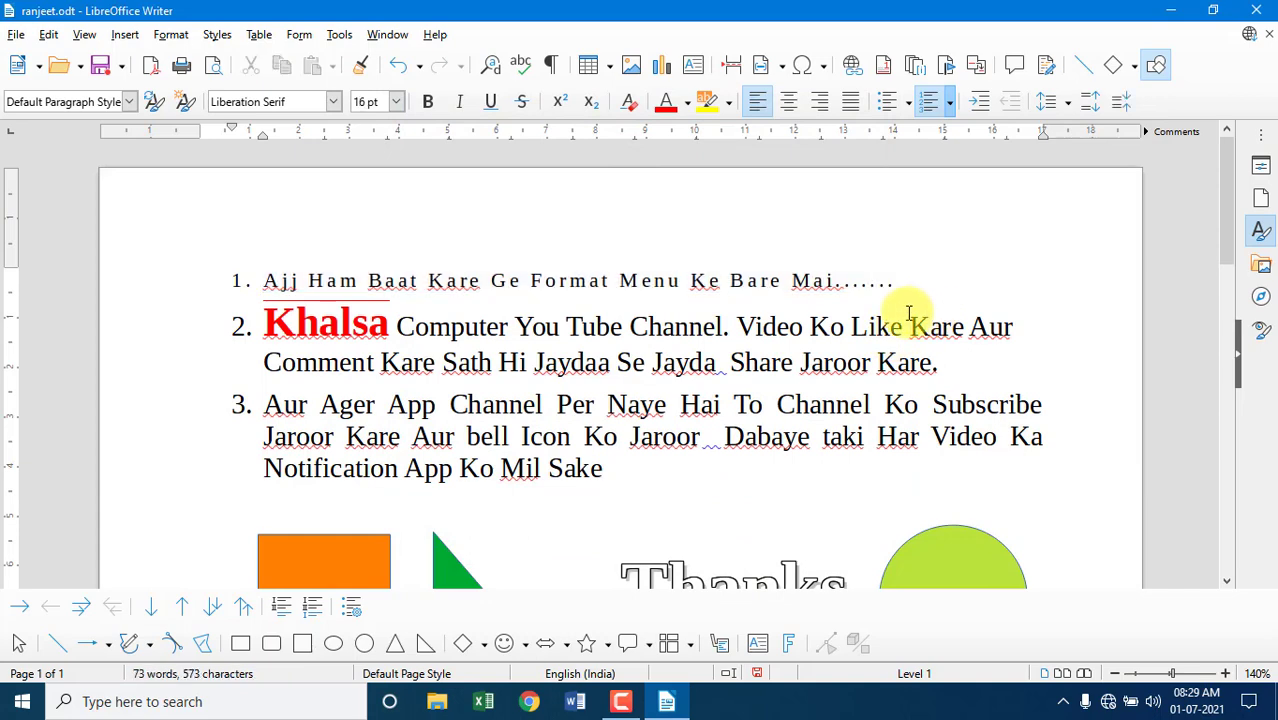
Clear direct formatting from the first list item, then select all of list item 3's text
{"action": "left_click", "coordinate": [171, 34]}
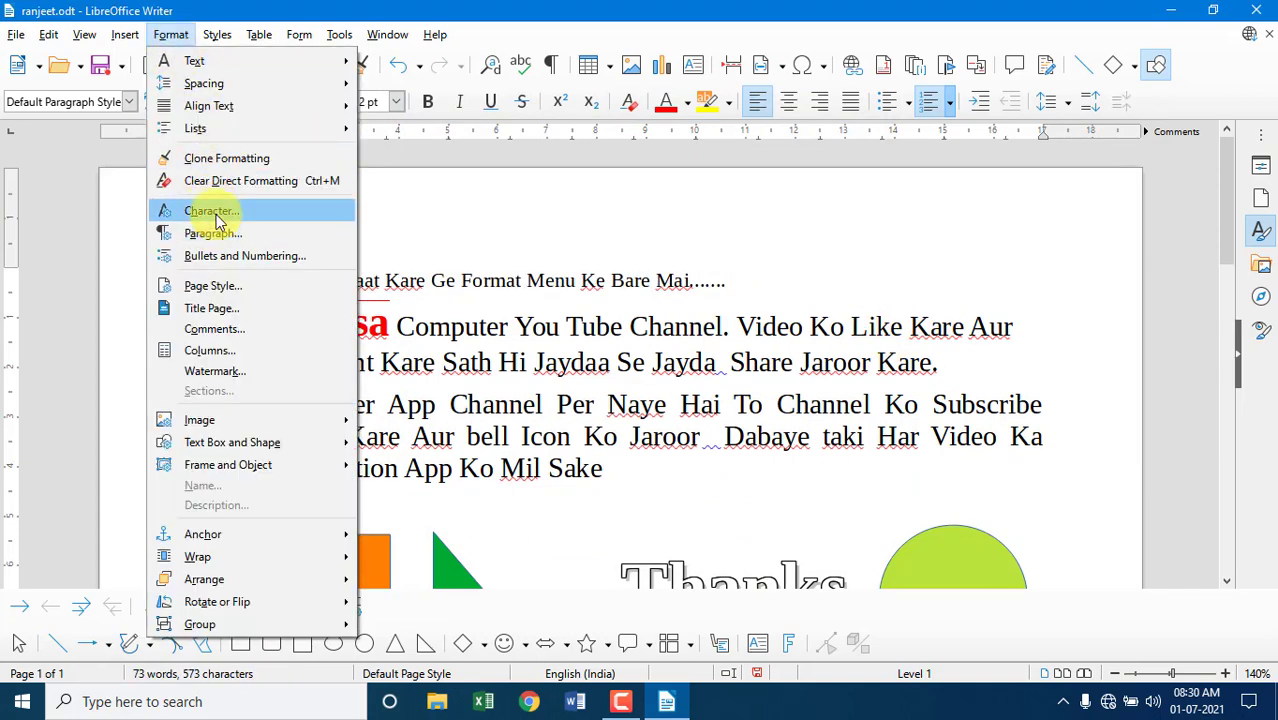
{"action": "left_click", "coordinate": [716, 254]}
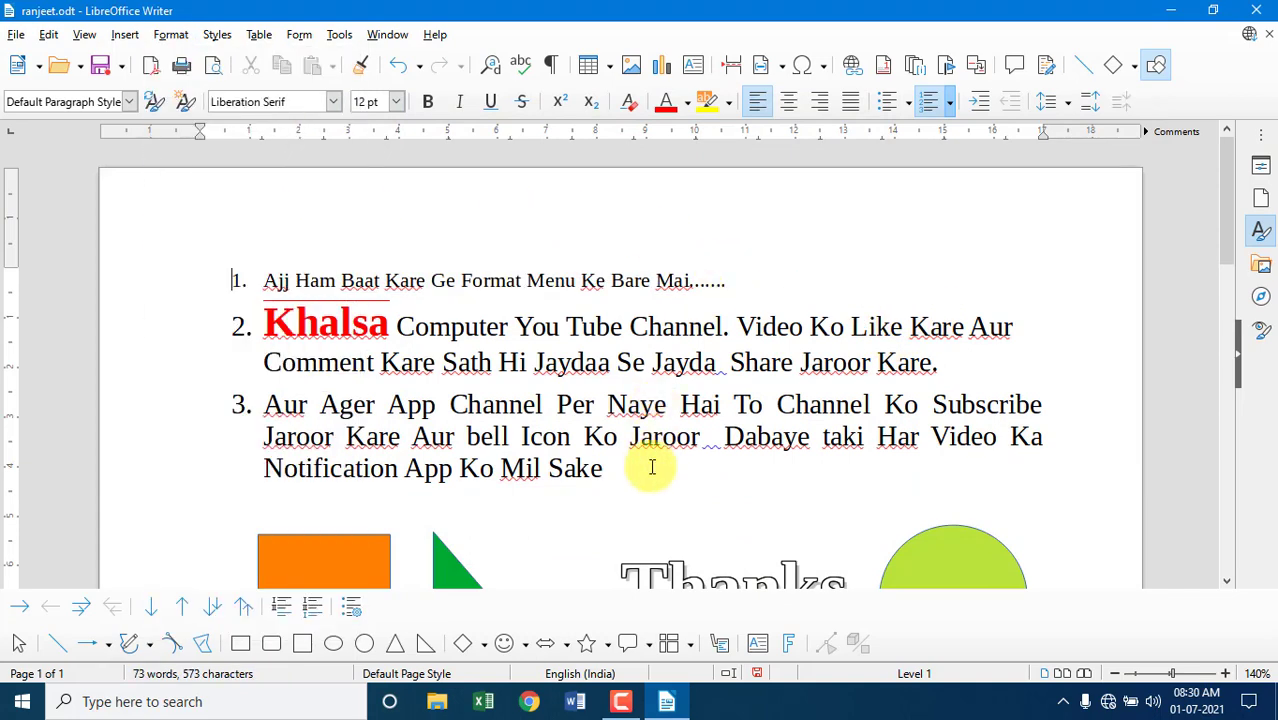
{"action": "left_click_drag", "start_coordinate": [616, 485], "coordinate": [280, 412]}
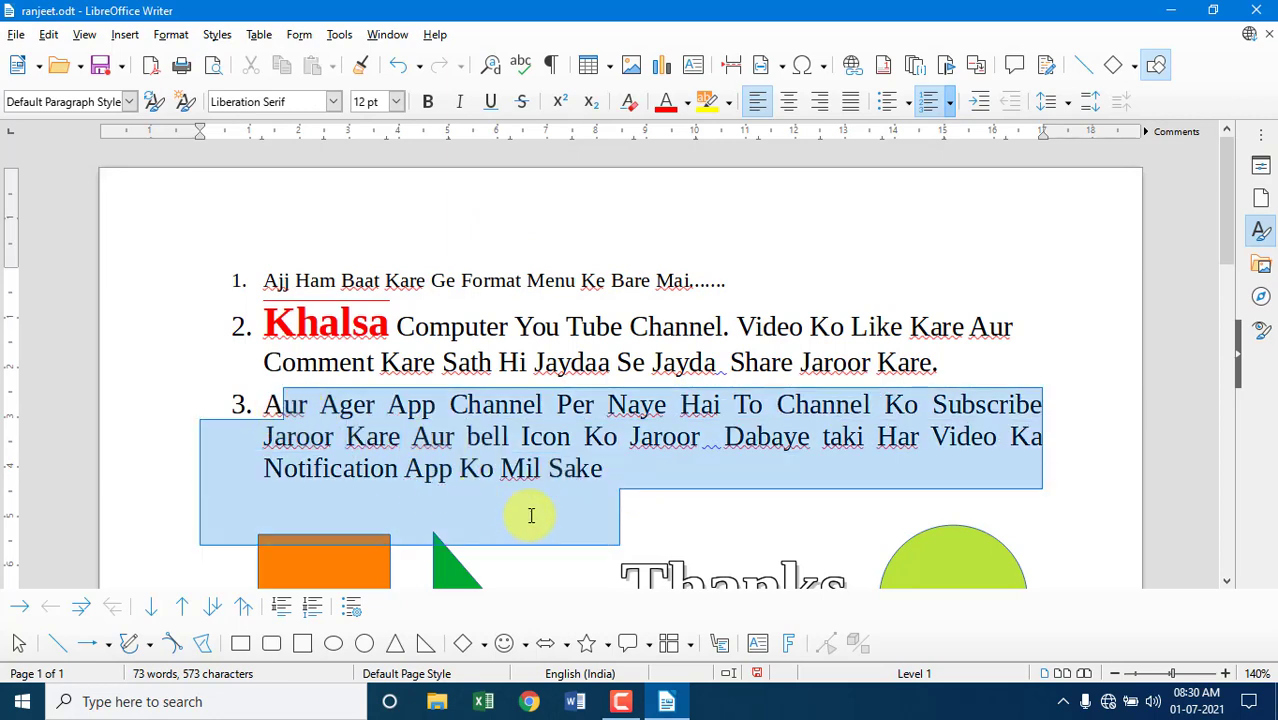
{"action": "left_click", "coordinate": [588, 474]}
{"action": "mouse_move", "coordinate": [601, 468]}
{"action": "left_mouse_down"}
{"action": "mouse_move", "coordinate": [333, 437]}
{"action": "mouse_move", "coordinate": [234, 408]}
{"action": "left_mouse_up"}
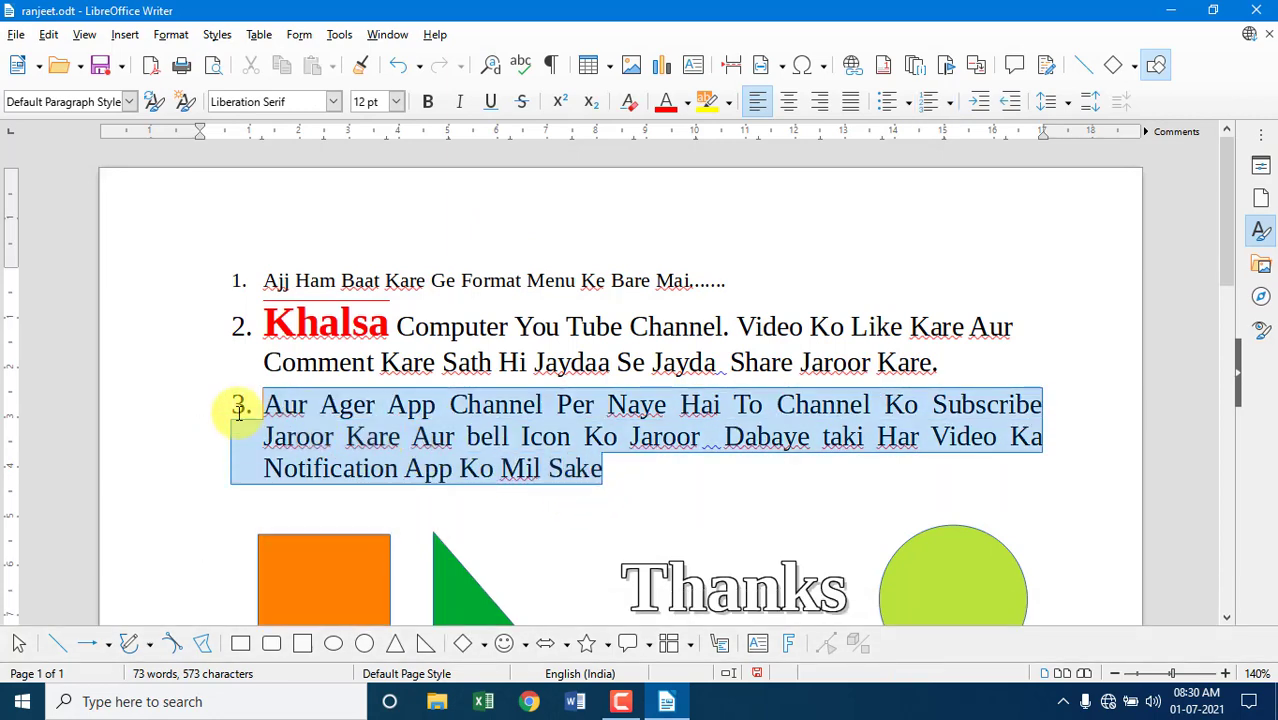
Open the Paragraph dialog for the third list item on its Indents & Spacing tab
{"action": "left_click", "coordinate": [165, 38]}
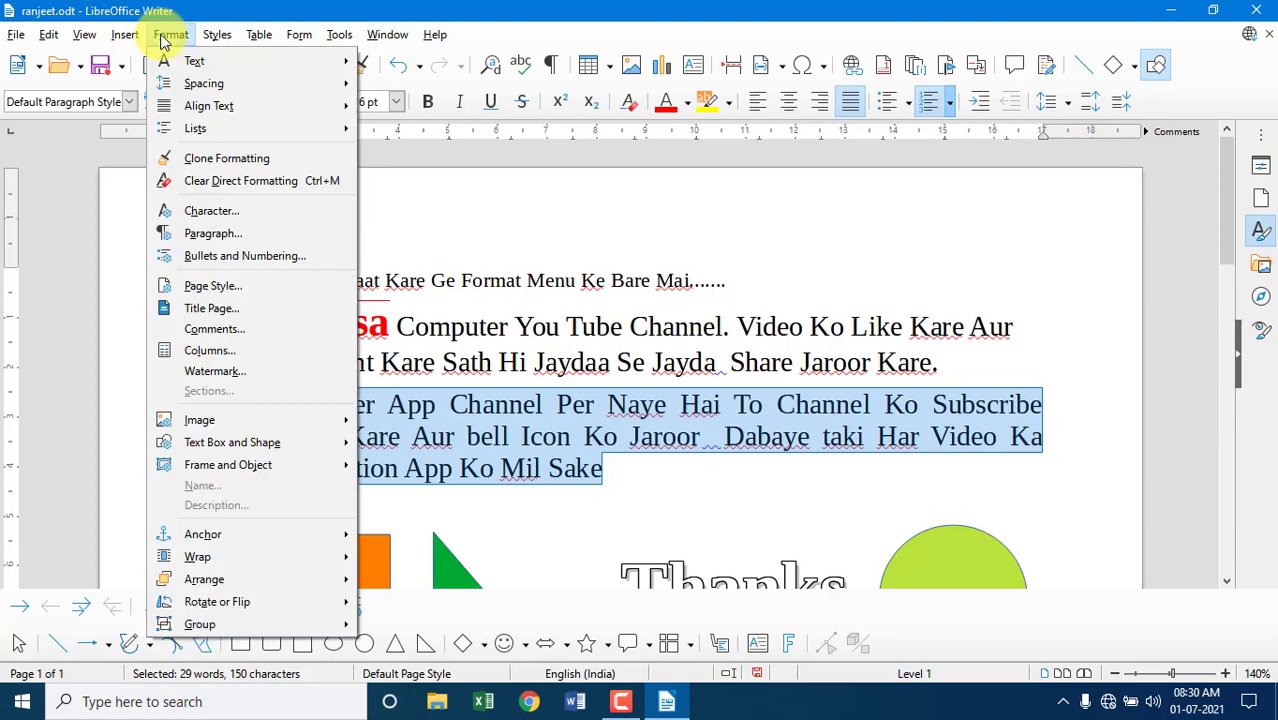
{"action": "left_click", "coordinate": [199, 238]}
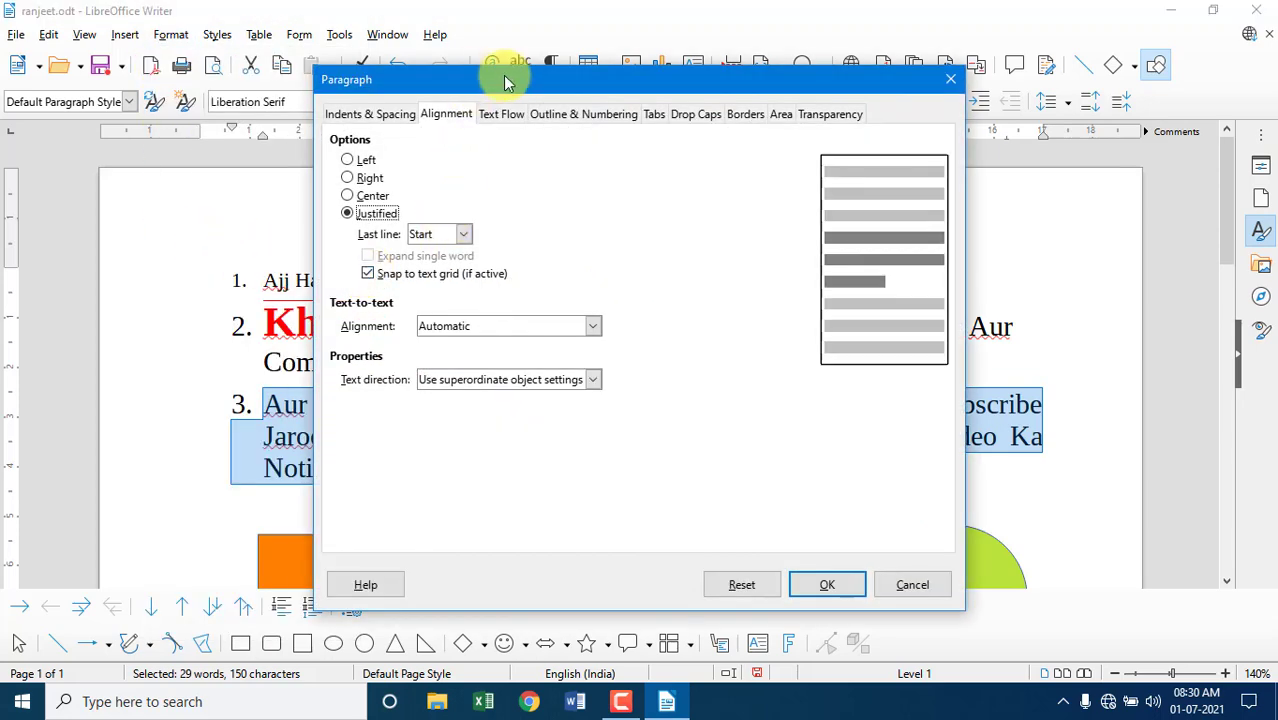
{"action": "left_click_drag", "start_coordinate": [499, 72], "coordinate": [583, 74]}
{"action": "left_click", "coordinate": [437, 117]}
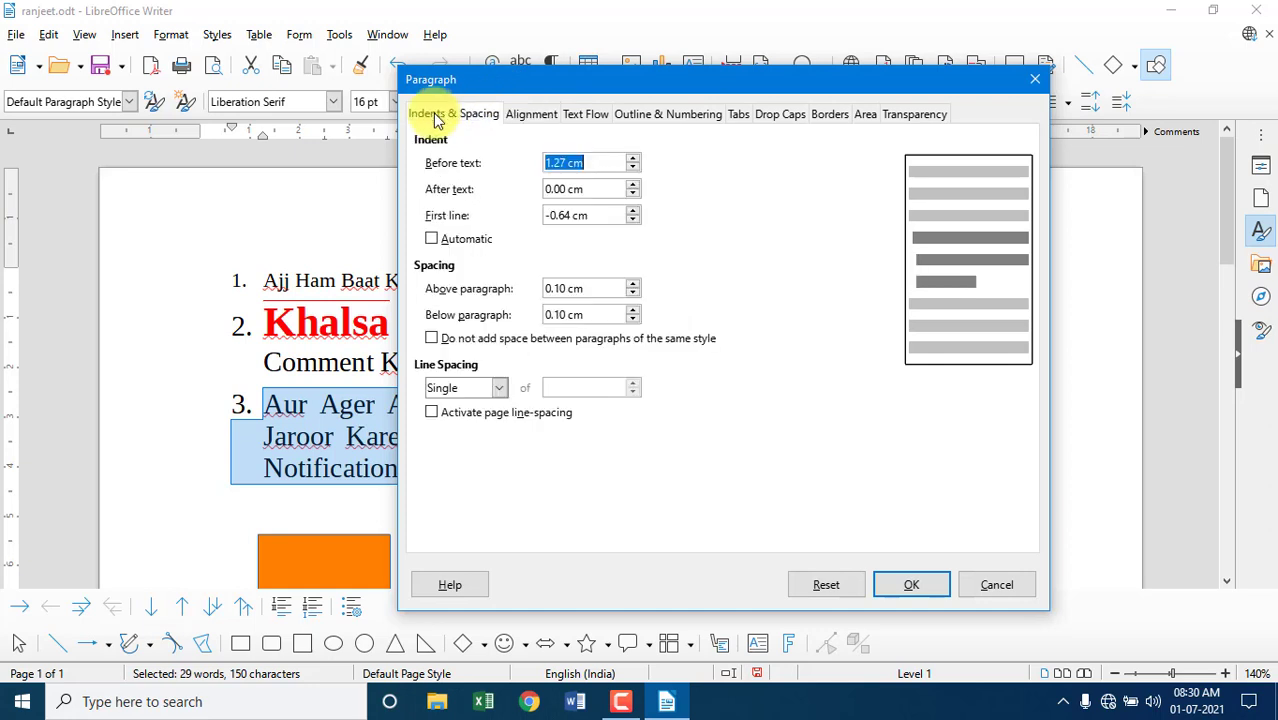
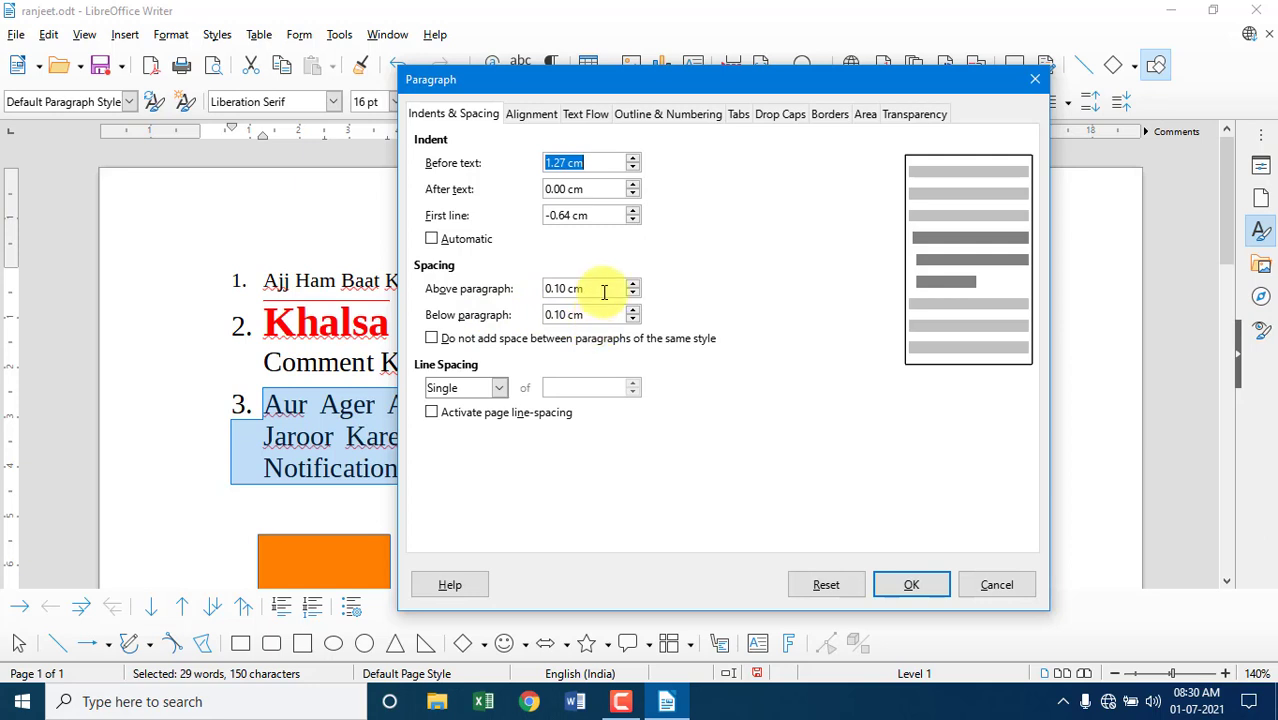
Left-align list paragraph 3 and turn on automatic hyphenation
{"action": "left_click", "coordinate": [529, 116]}
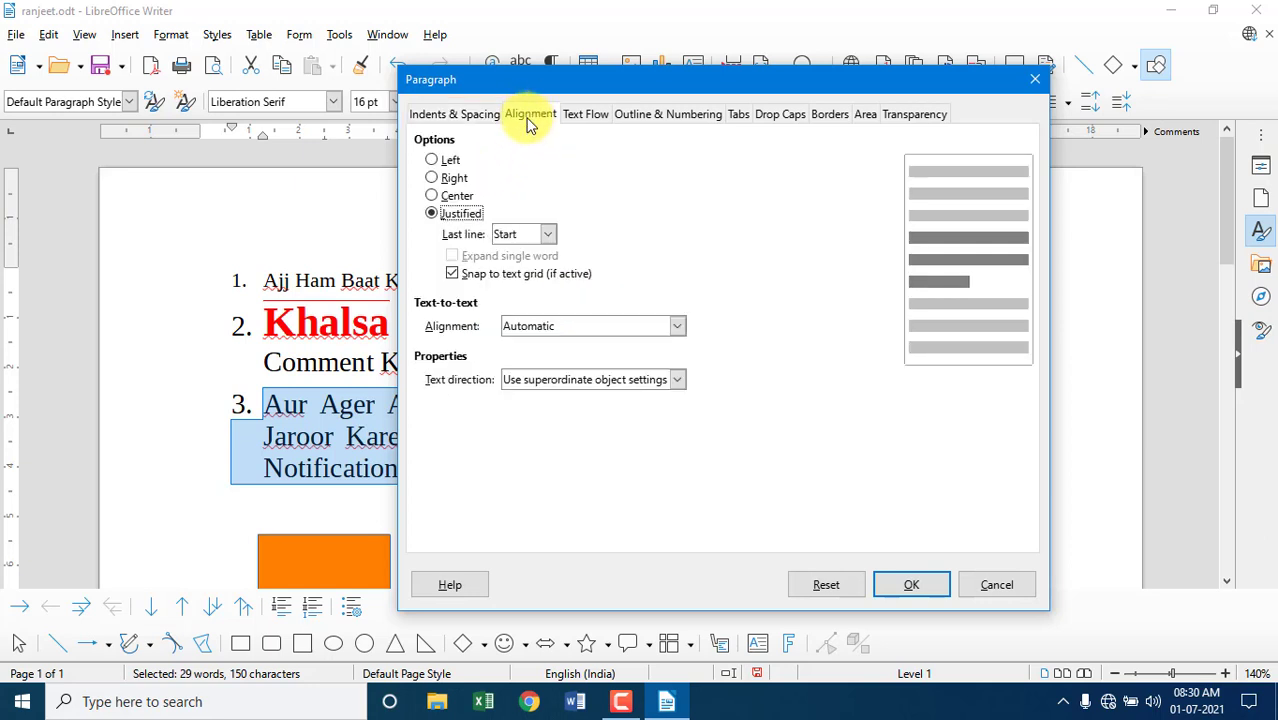
{"action": "left_click", "coordinate": [451, 166]}
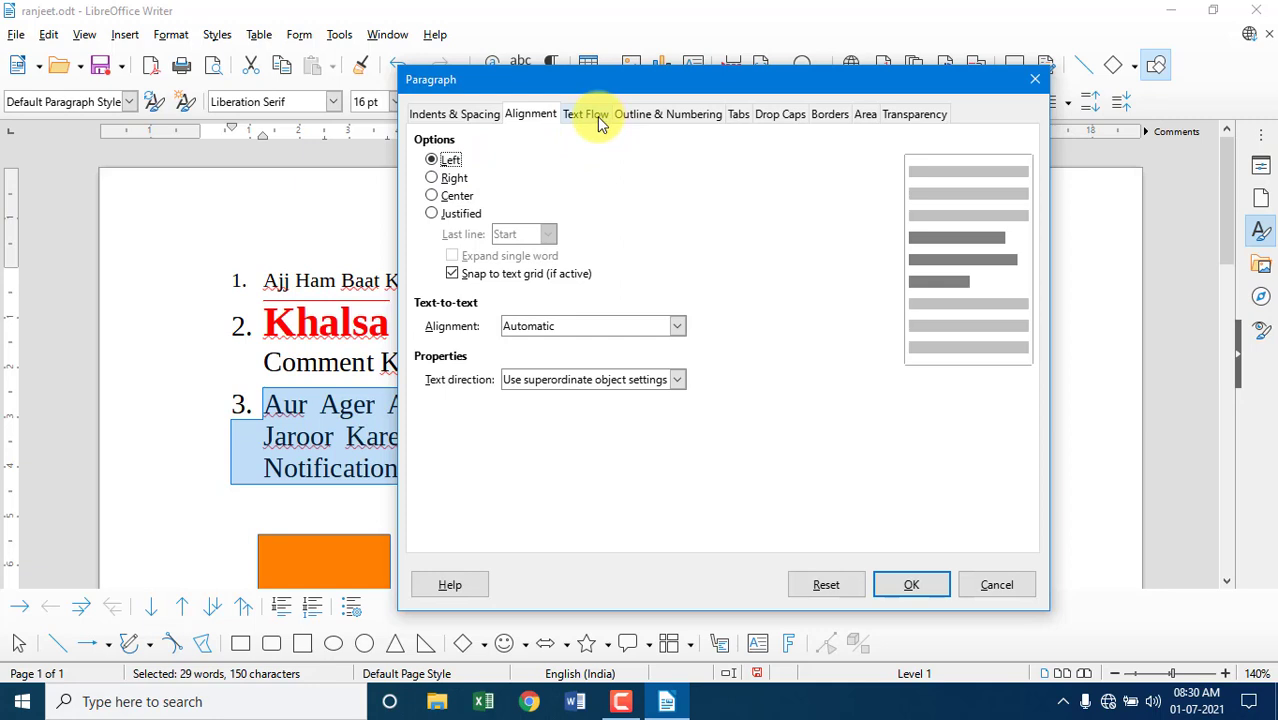
{"action": "left_click", "coordinate": [597, 117]}
{"action": "left_click", "coordinate": [495, 162]}
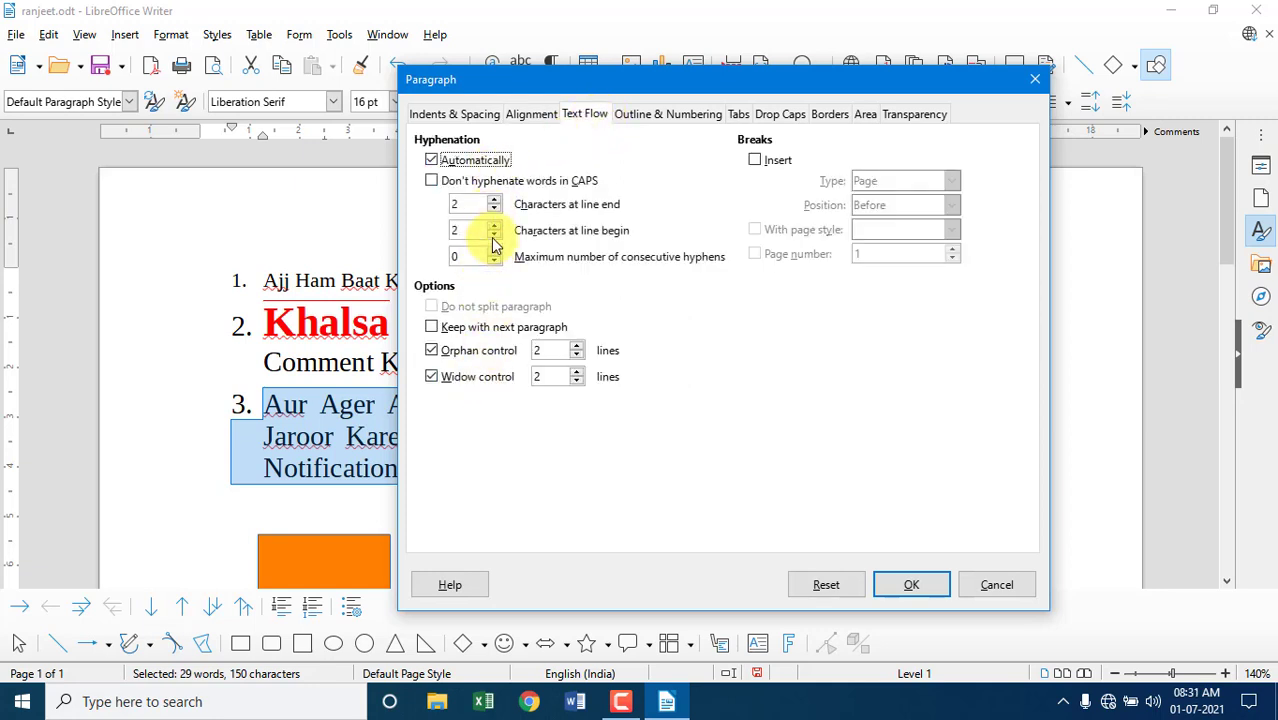
Enable a drop cap on paragraph 3 spanning 2 lines
{"action": "left_click", "coordinate": [641, 120]}
{"action": "left_click", "coordinate": [682, 164]}
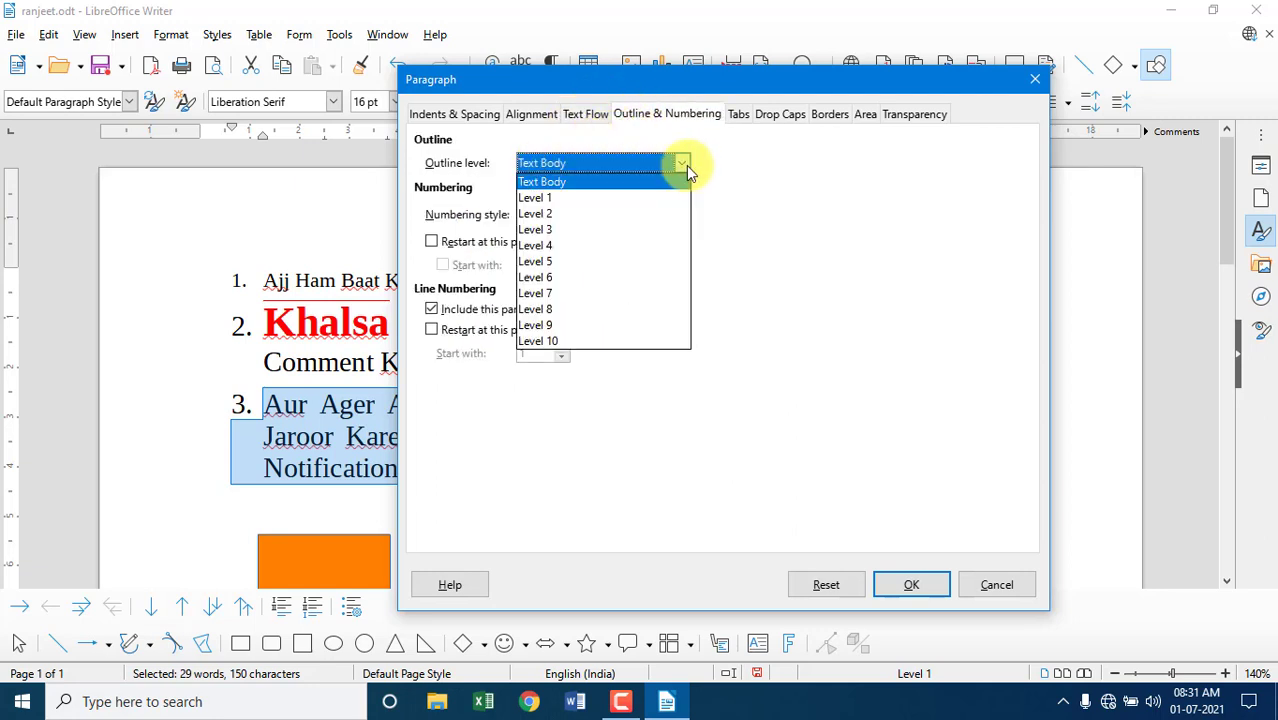
{"action": "left_click", "coordinate": [736, 116]}
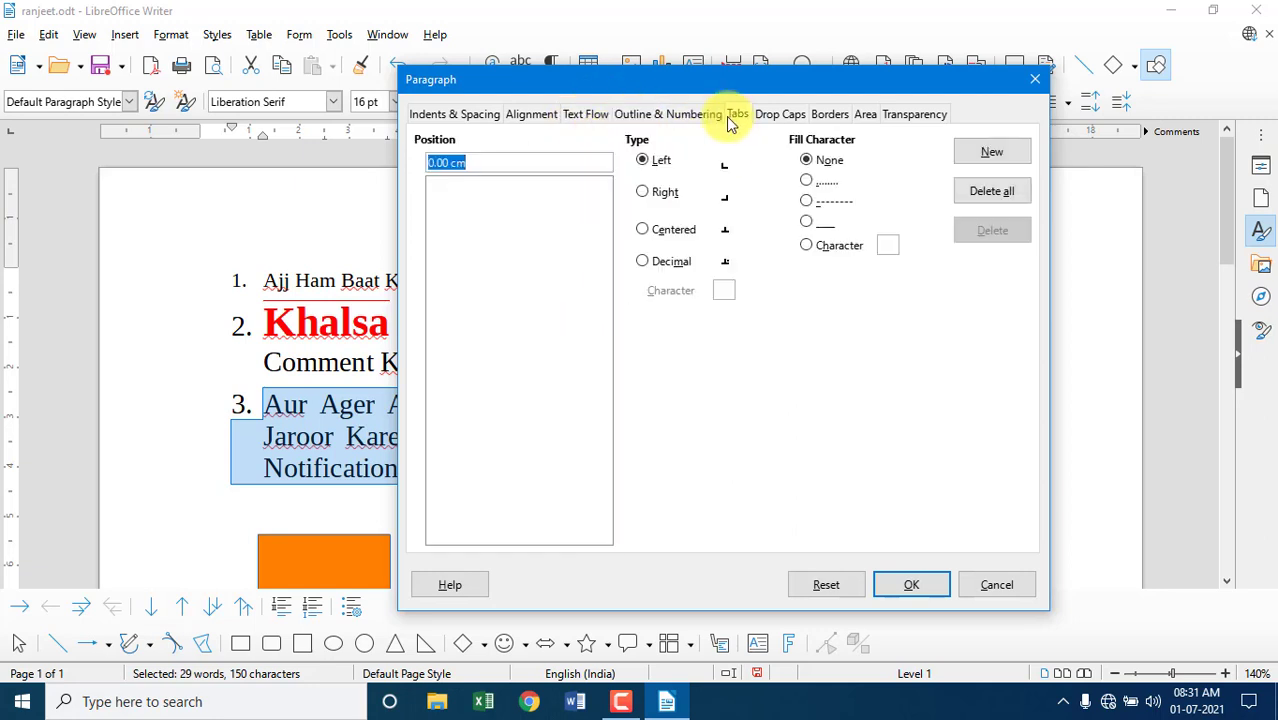
{"action": "left_click", "coordinate": [780, 118]}
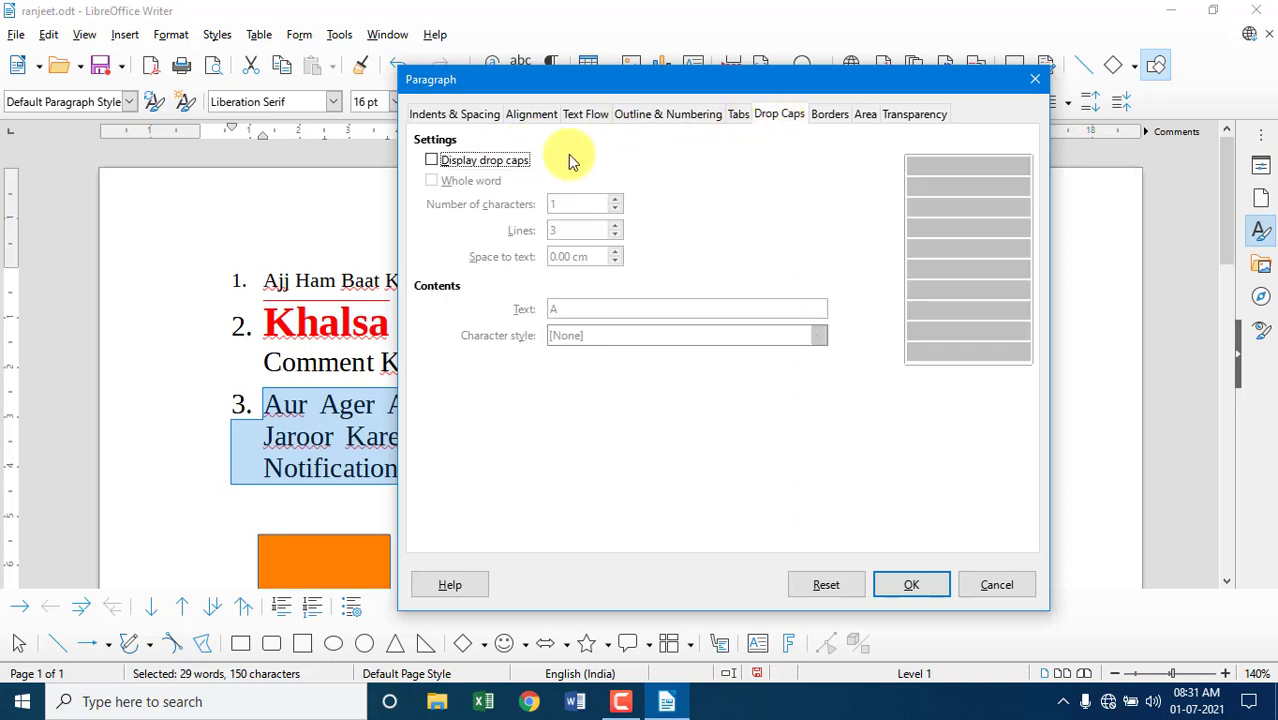
{"action": "left_click", "coordinate": [456, 164]}
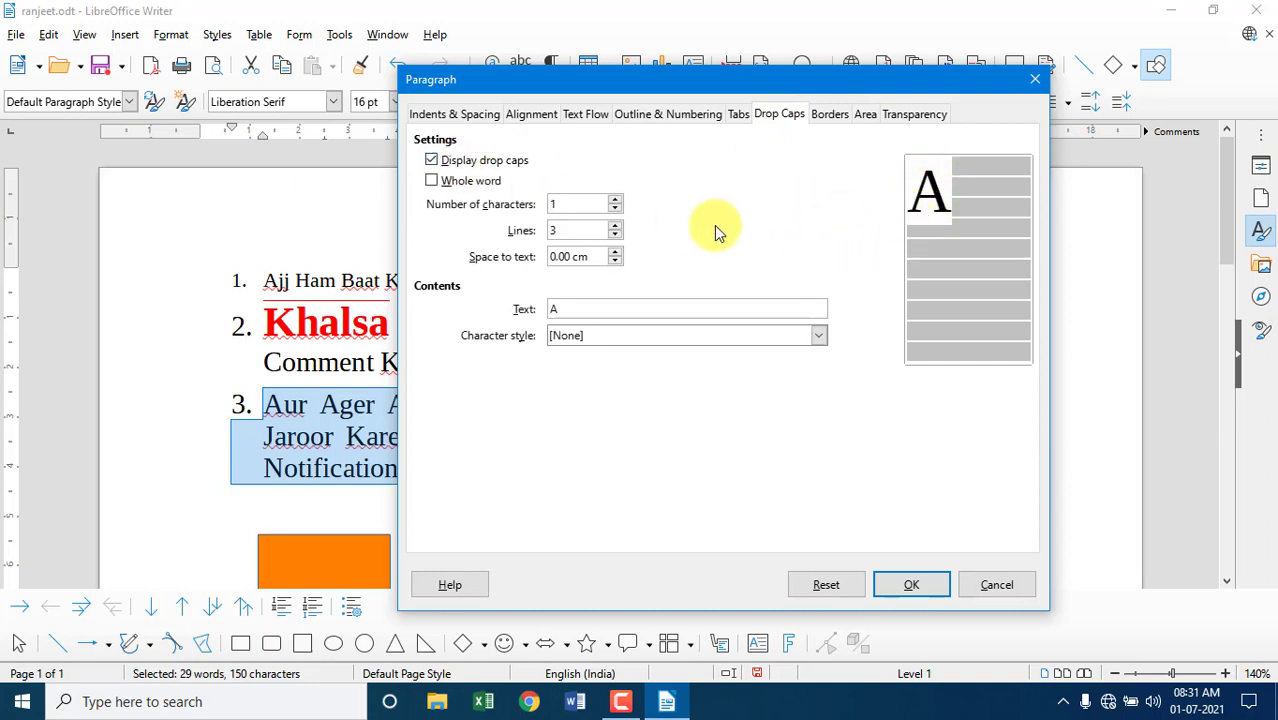
{"action": "left_click", "coordinate": [615, 236]}
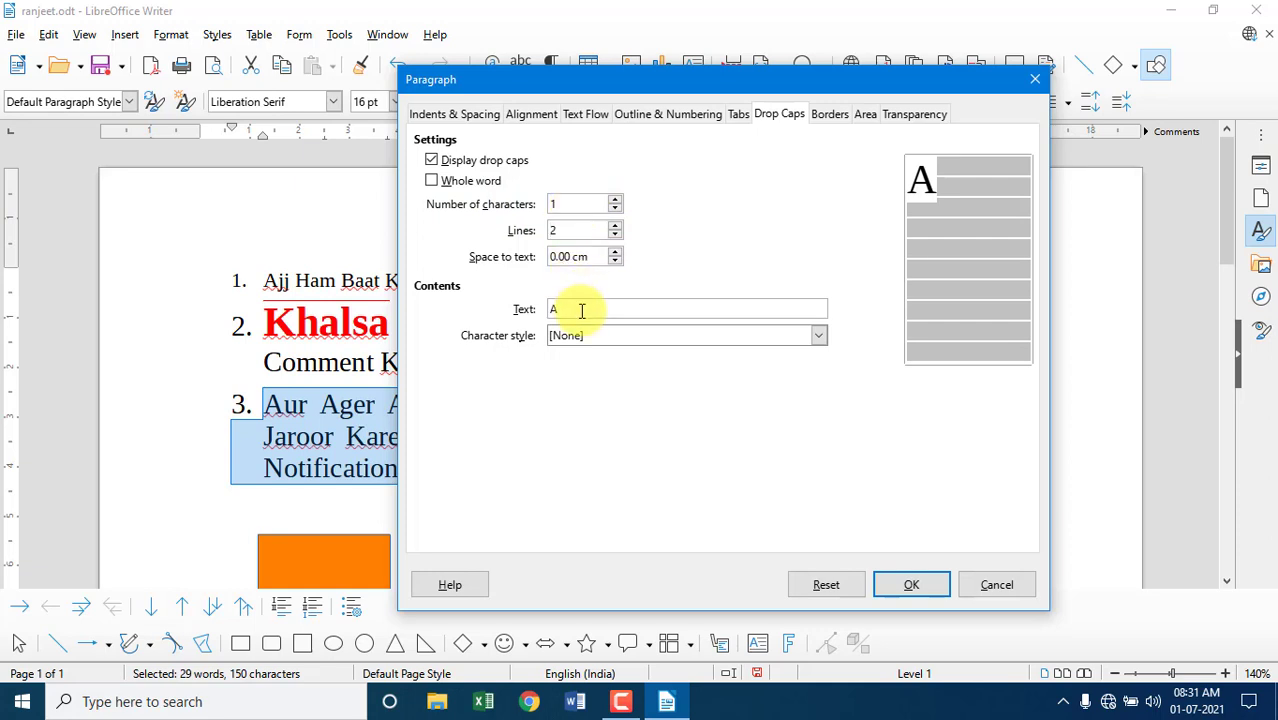
Box paragraph 3 with a thin solid four-side border and apply its two-line 'A' drop cap
{"action": "left_click", "coordinate": [830, 114]}
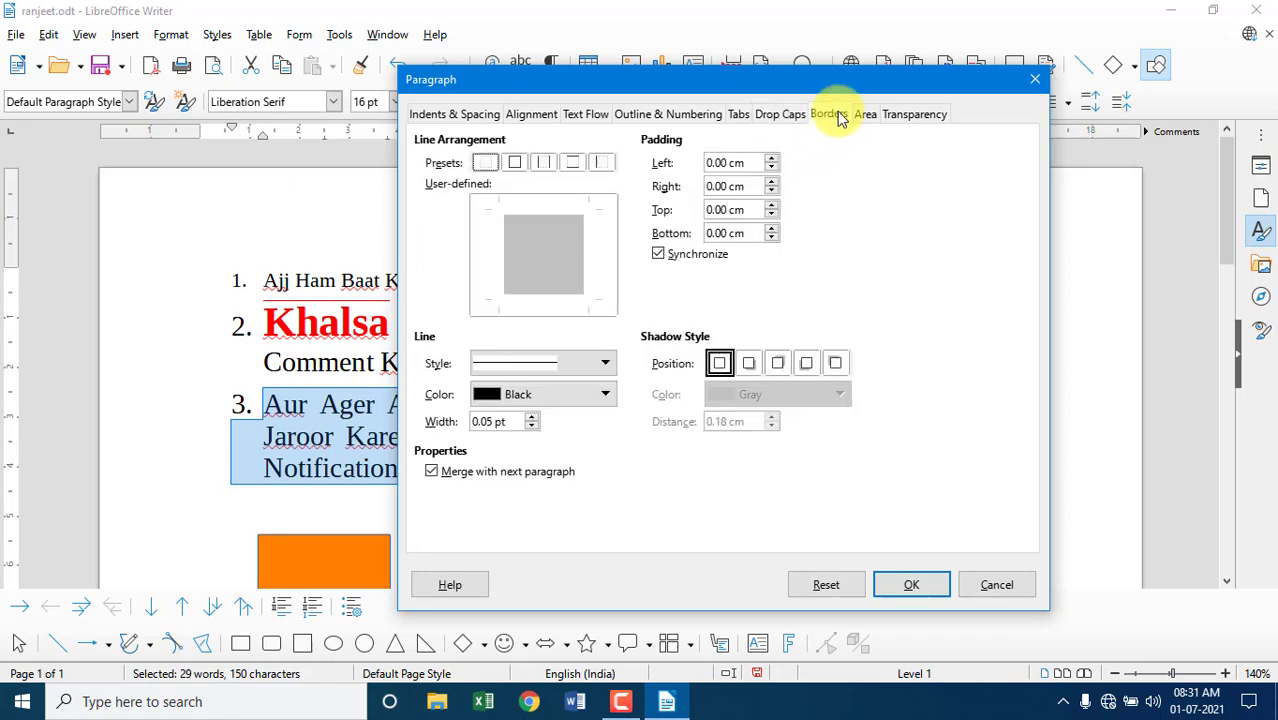
{"action": "left_click", "coordinate": [517, 170]}
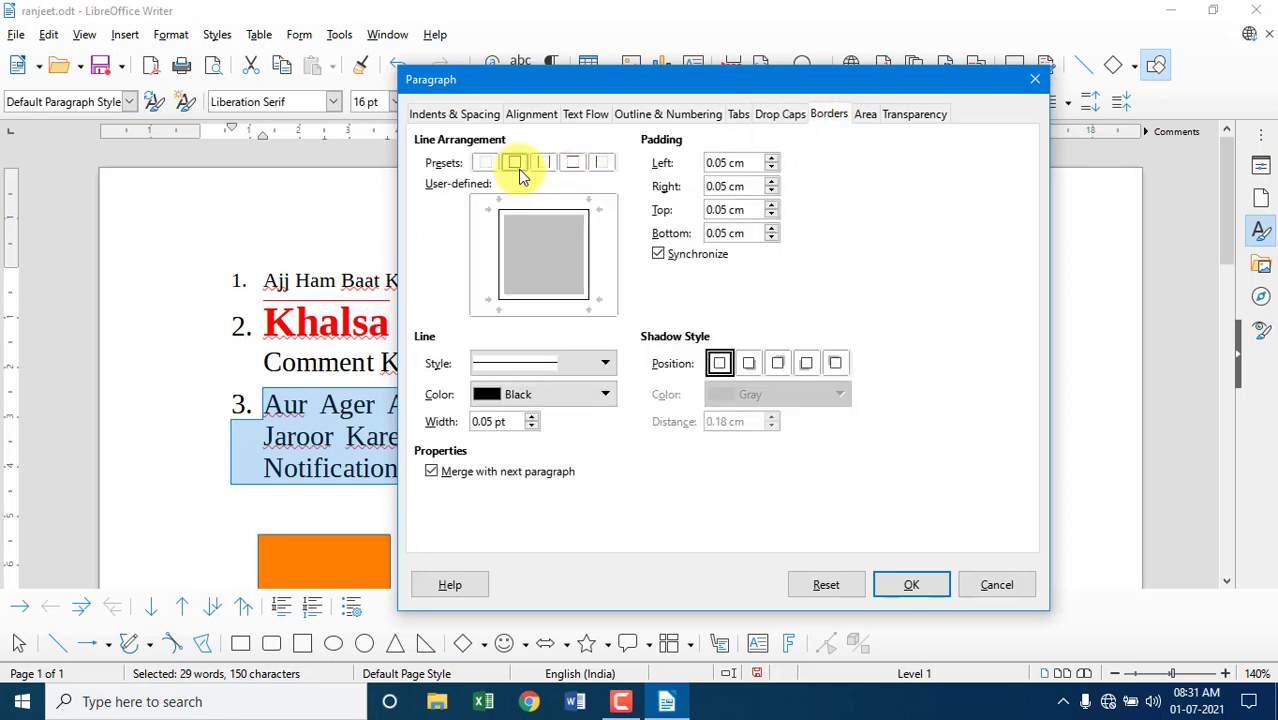
{"action": "left_click", "coordinate": [605, 364]}
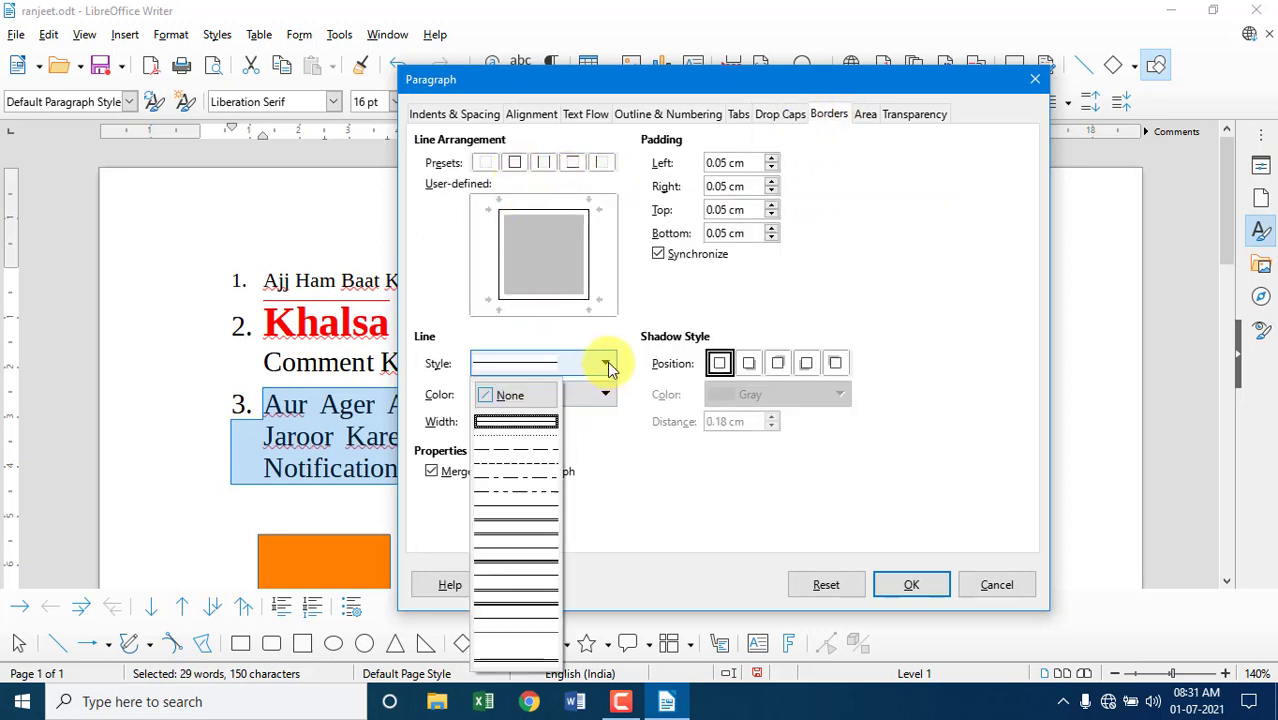
{"action": "left_click", "coordinate": [516, 424]}
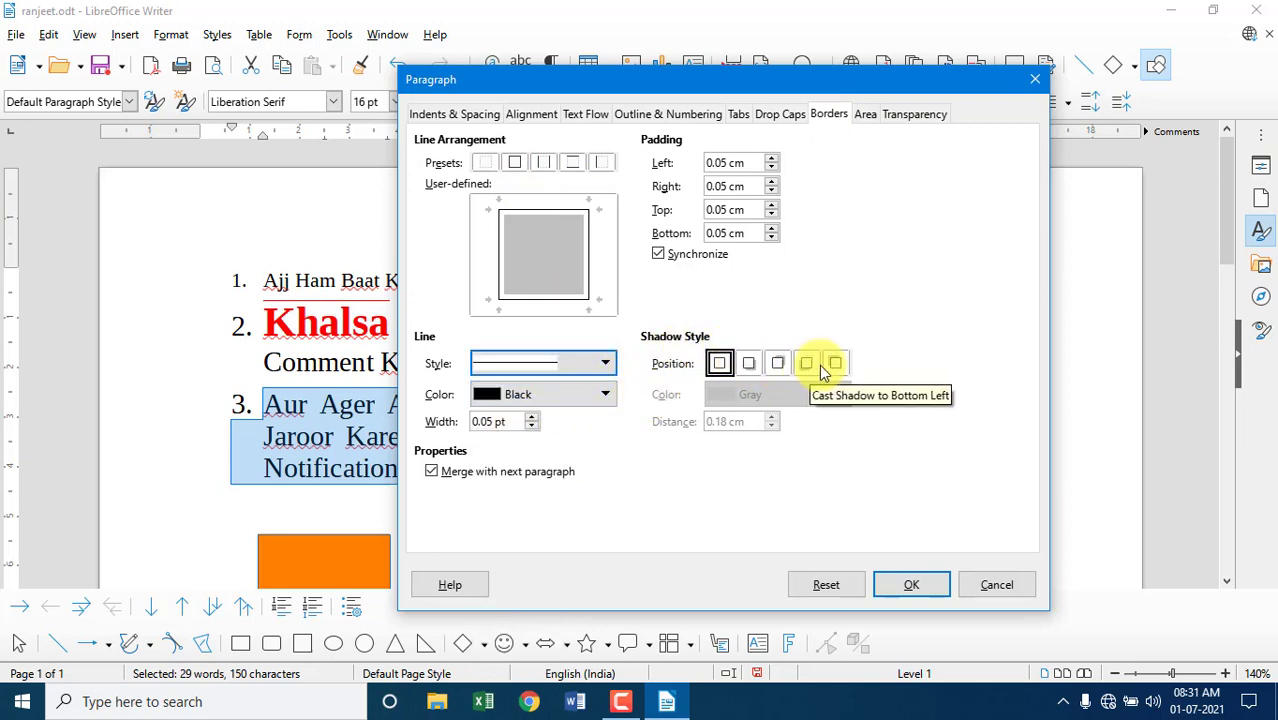
{"action": "left_click", "coordinate": [867, 116]}
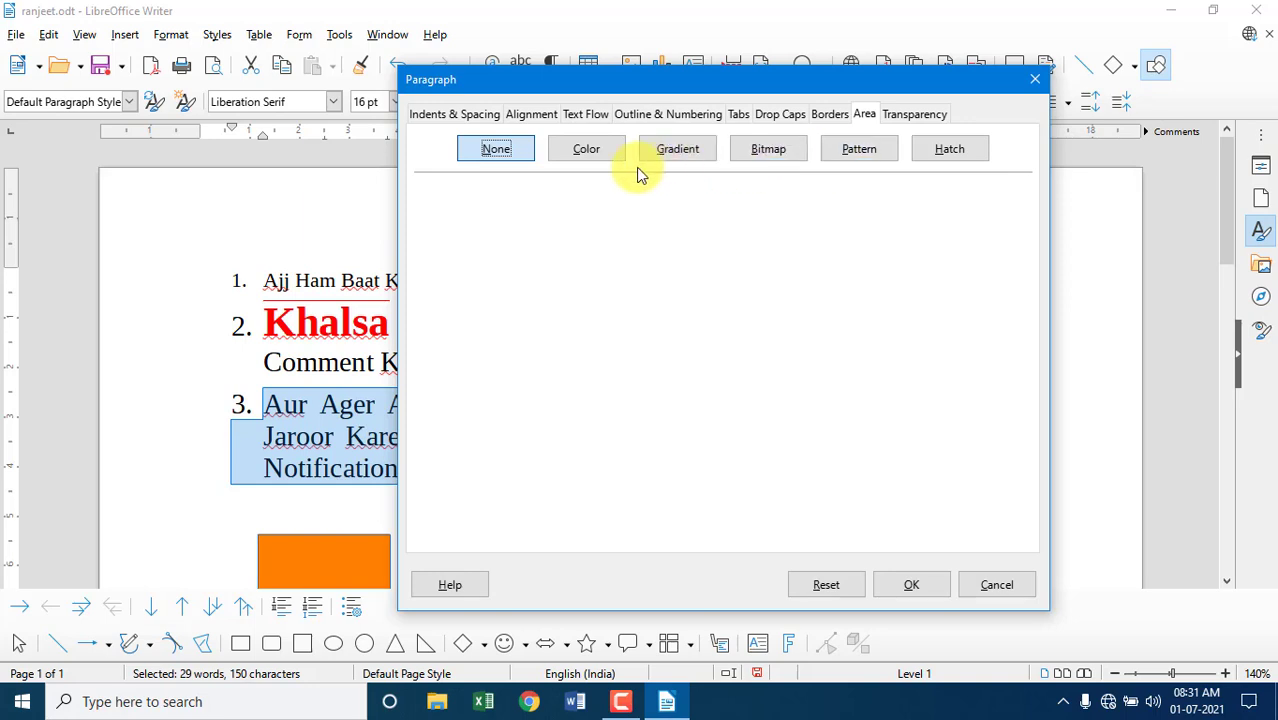
{"action": "left_click", "coordinate": [912, 114]}
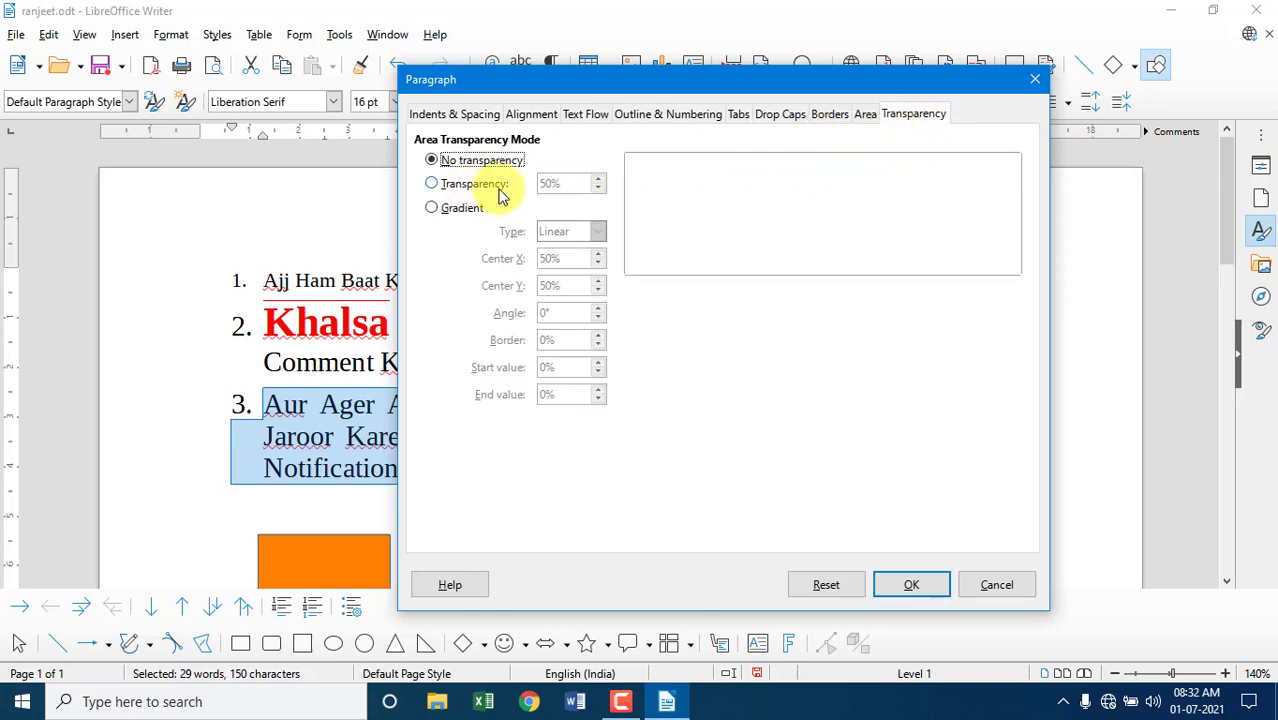
{"action": "left_click", "coordinate": [880, 582]}
{"action": "left_click", "coordinate": [752, 503]}
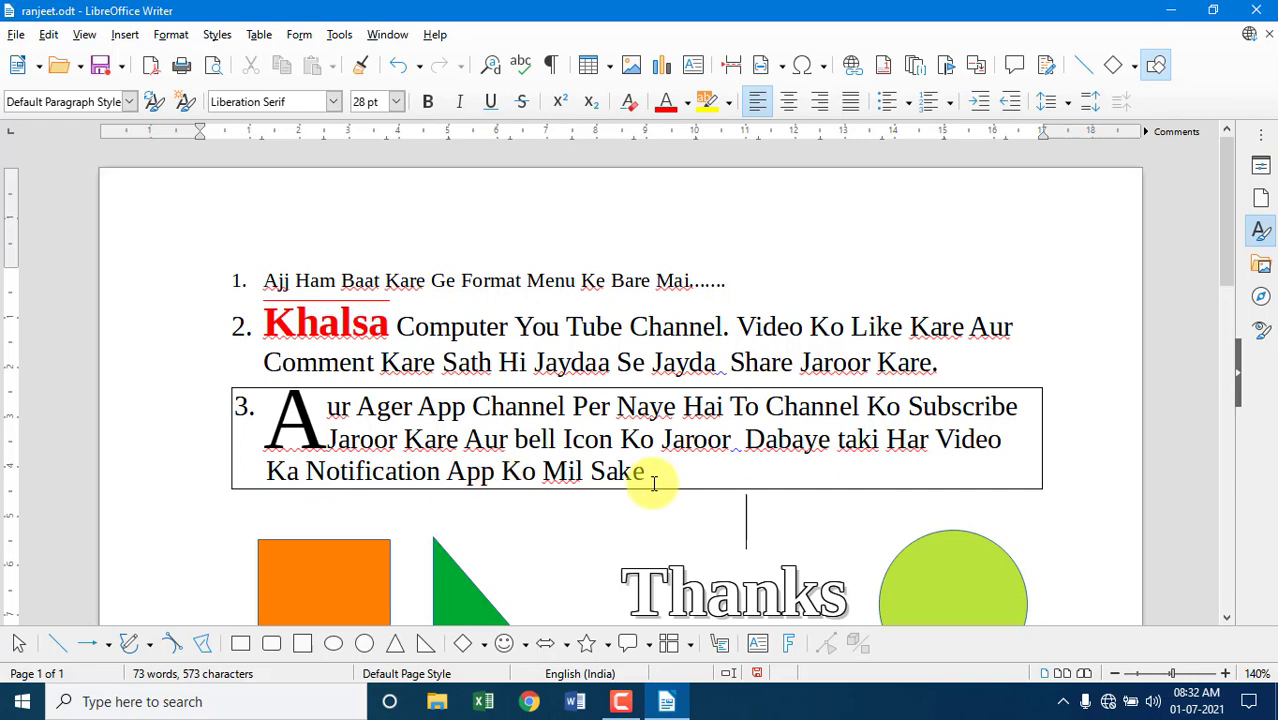
Select all of paragraph 3 and open its Paragraph settings to the Area and Borders pages
{"action": "left_click_drag", "start_coordinate": [656, 483], "coordinate": [215, 402]}
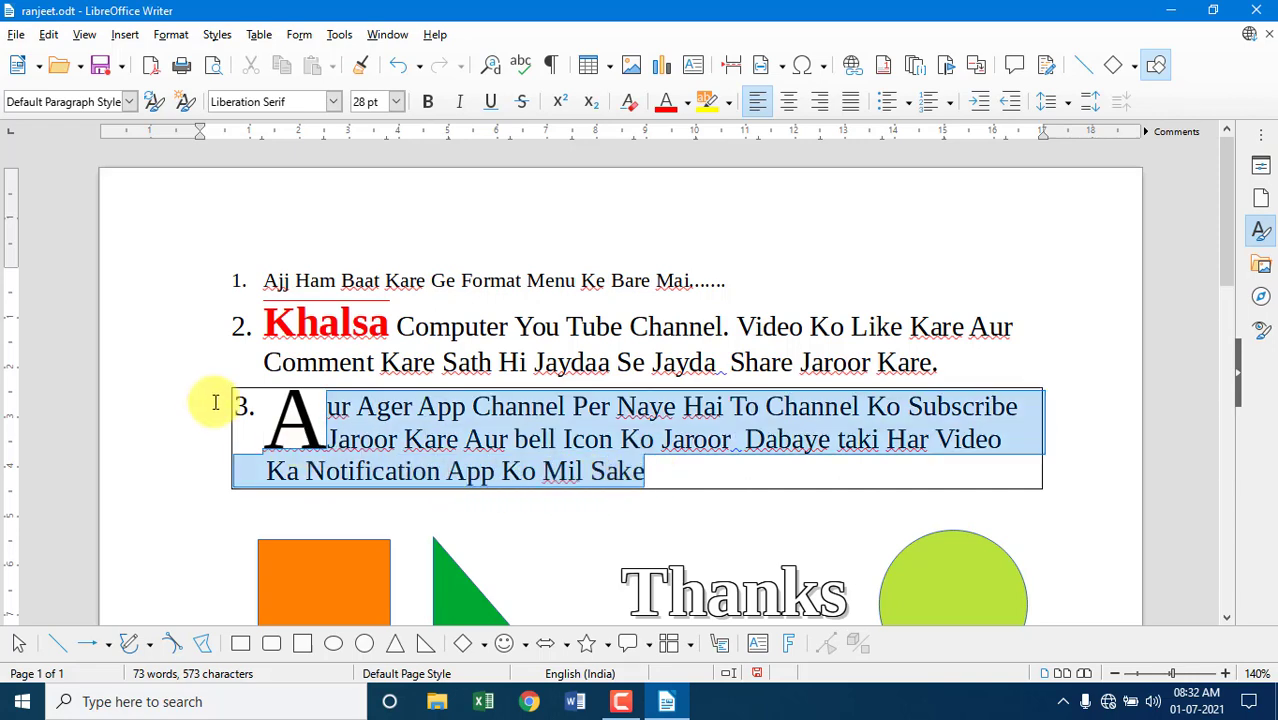
{"action": "left_click", "coordinate": [168, 35]}
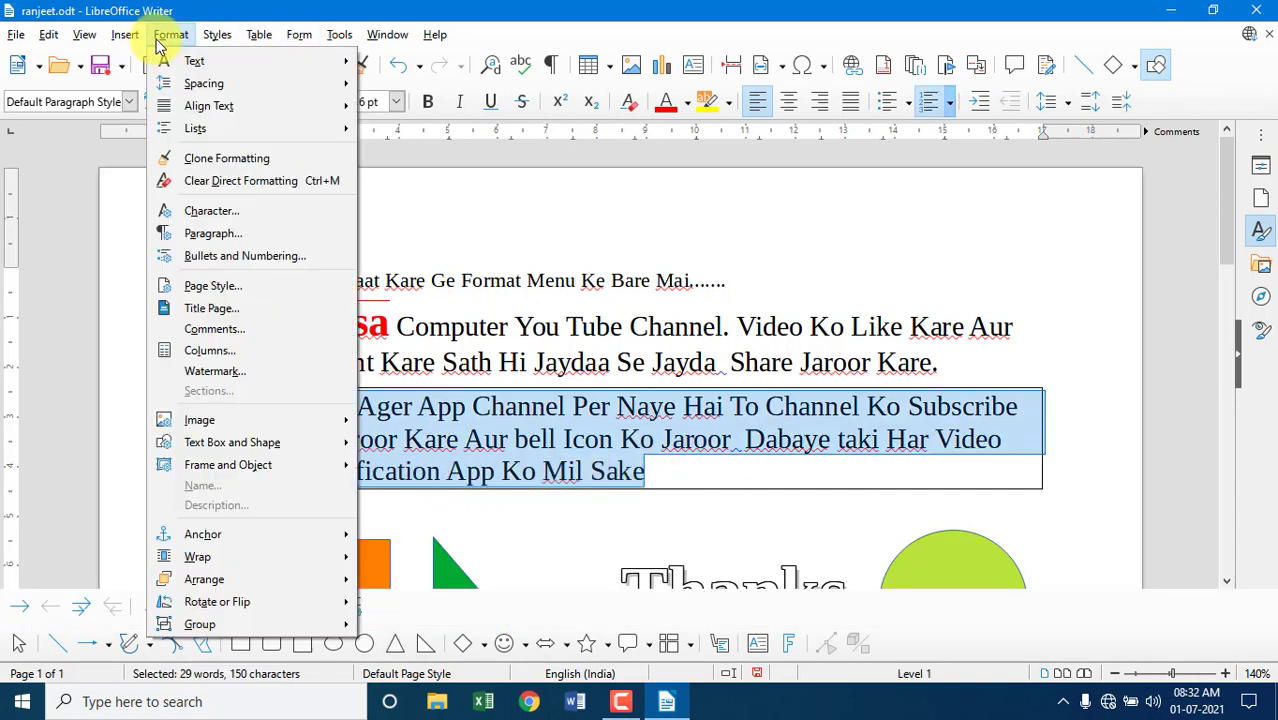
{"action": "left_click", "coordinate": [245, 232]}
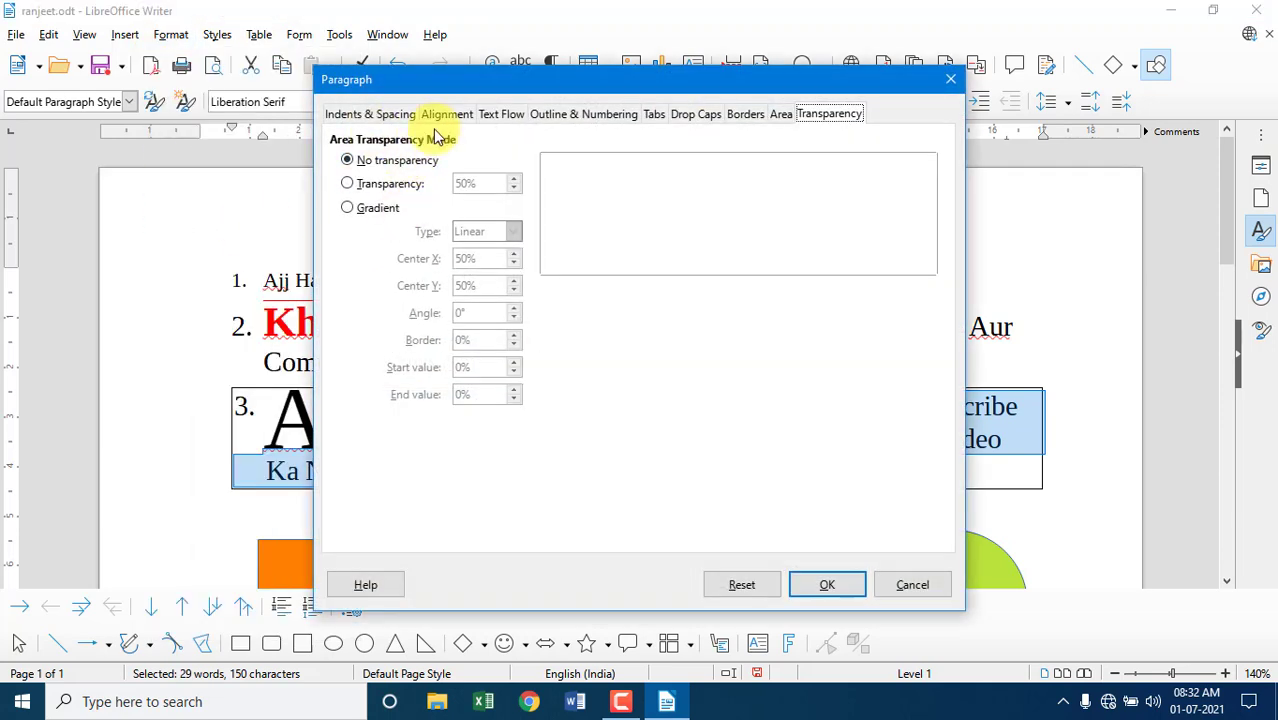
{"action": "left_click", "coordinate": [780, 115]}
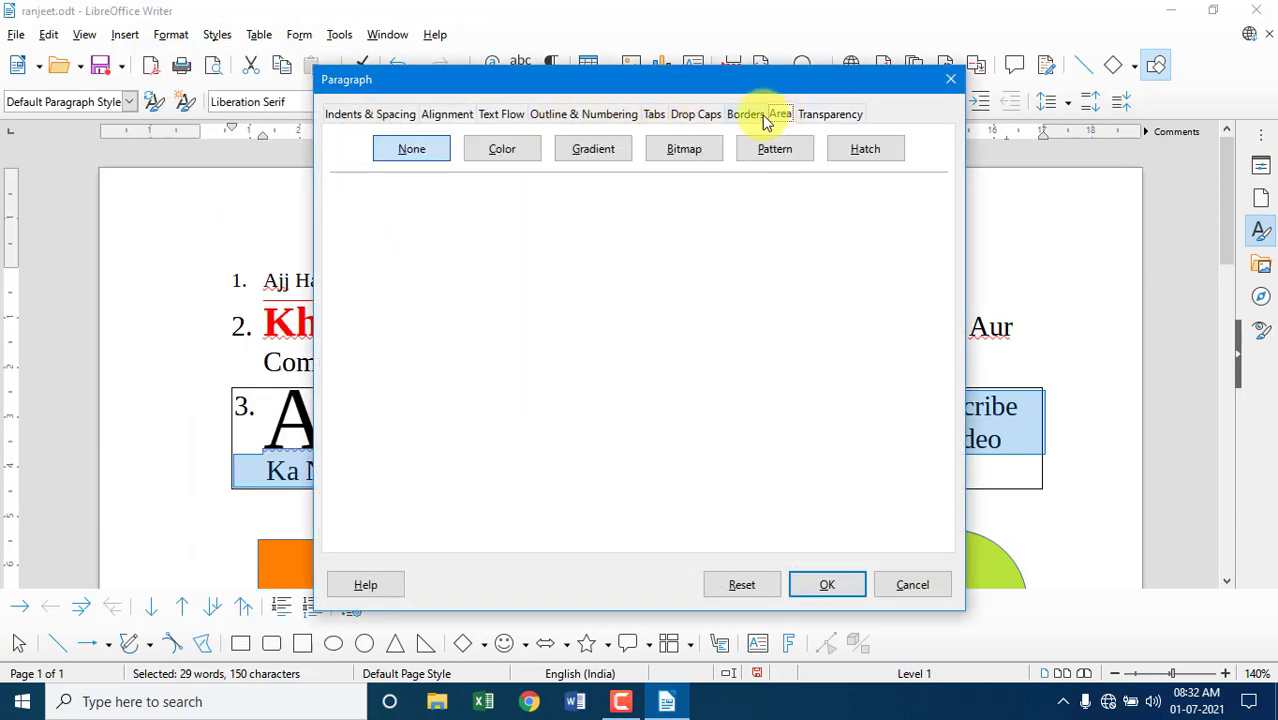
{"action": "left_click", "coordinate": [750, 116]}
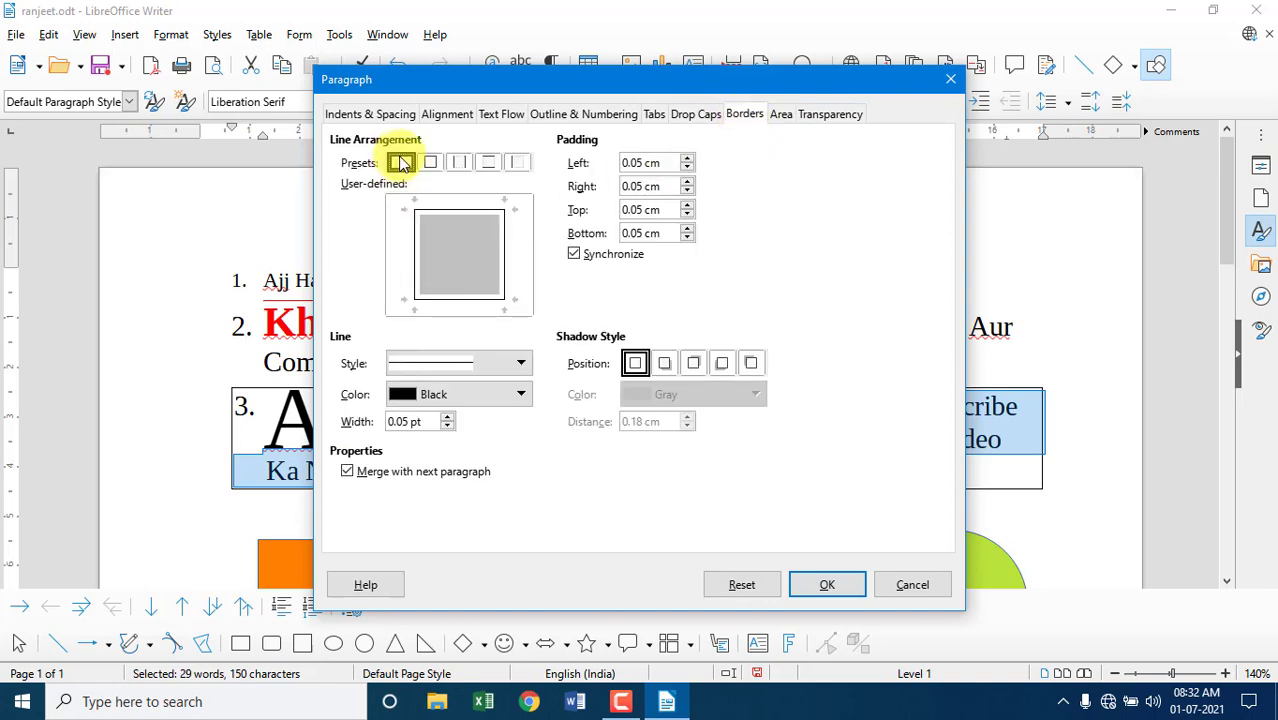
Turn off paragraph 3's drop cap and apply the changes
{"action": "left_click", "coordinate": [690, 116]}
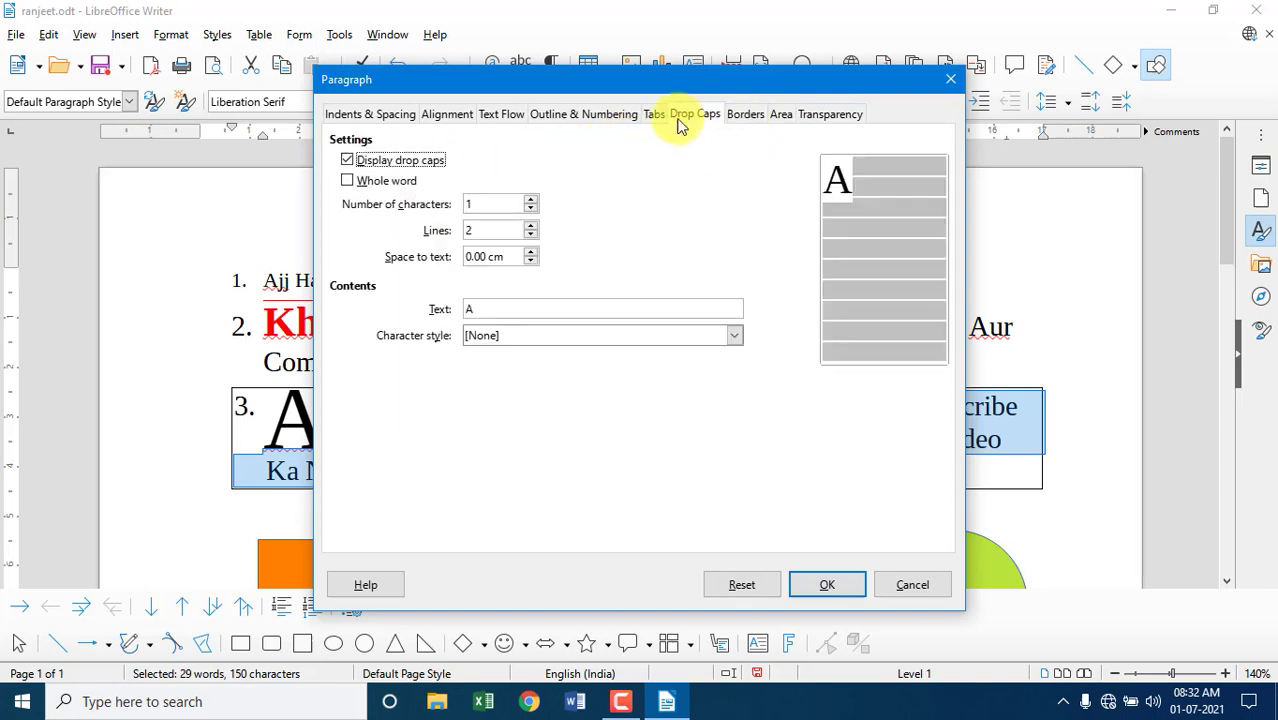
{"action": "left_click", "coordinate": [400, 164]}
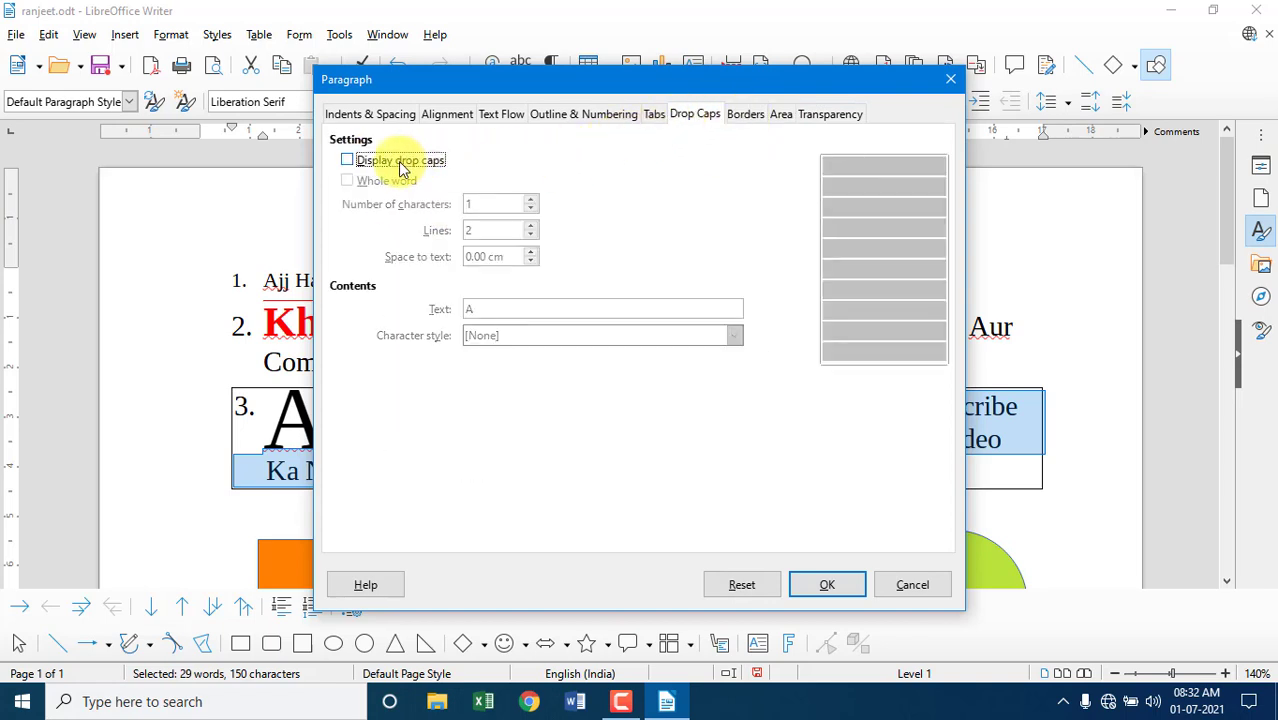
{"action": "left_click", "coordinate": [652, 118]}
{"action": "left_click", "coordinate": [577, 118]}
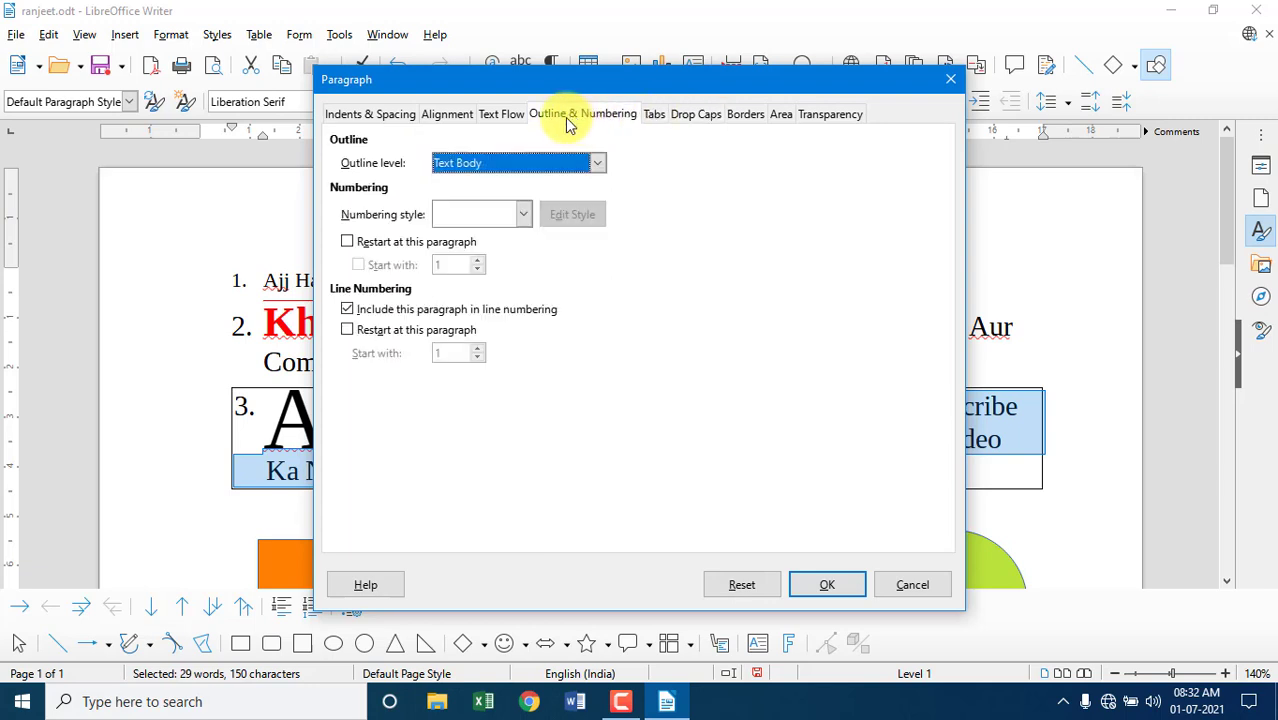
{"action": "left_click", "coordinate": [497, 120]}
{"action": "left_click", "coordinate": [461, 120]}
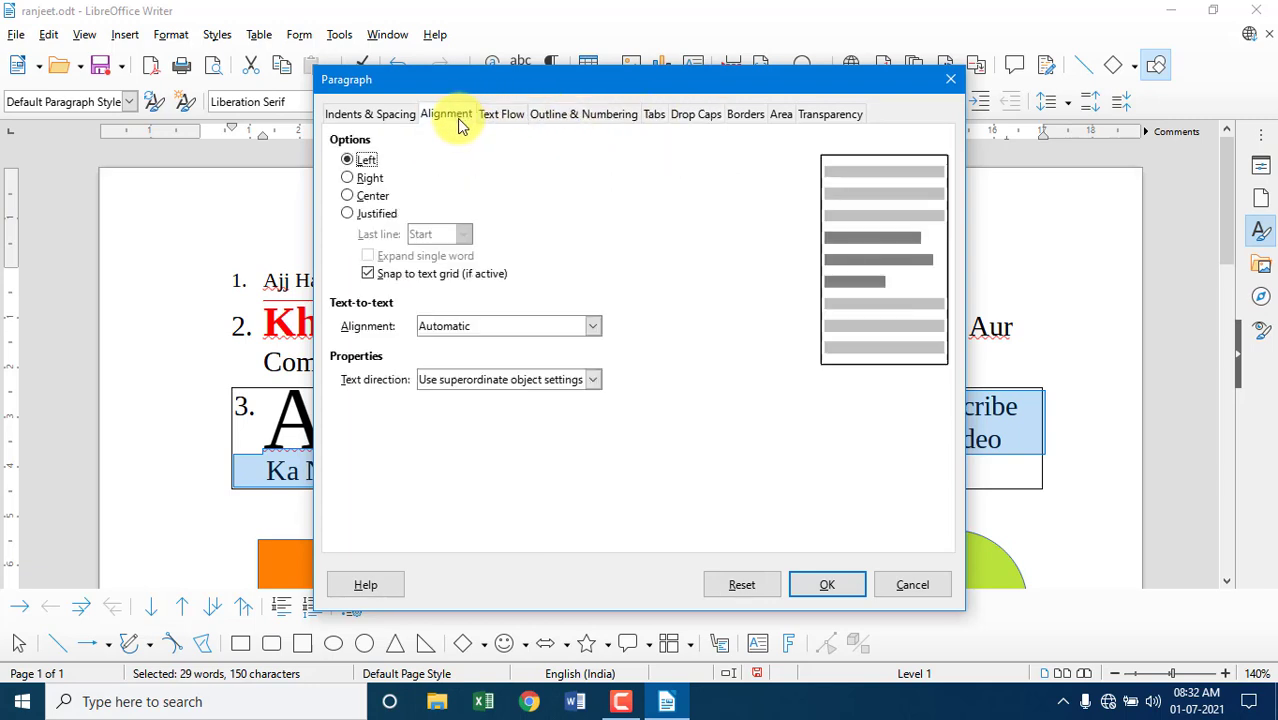
{"action": "left_click", "coordinate": [396, 119]}
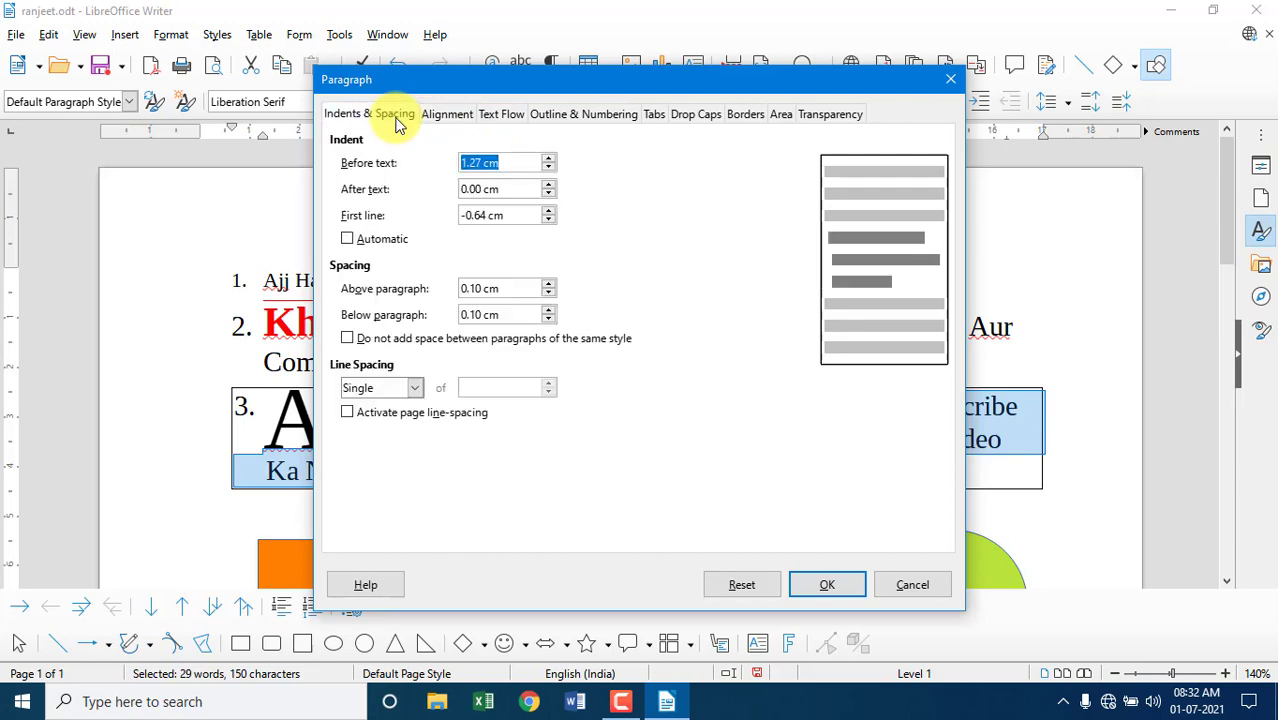
{"action": "left_click", "coordinate": [826, 585]}
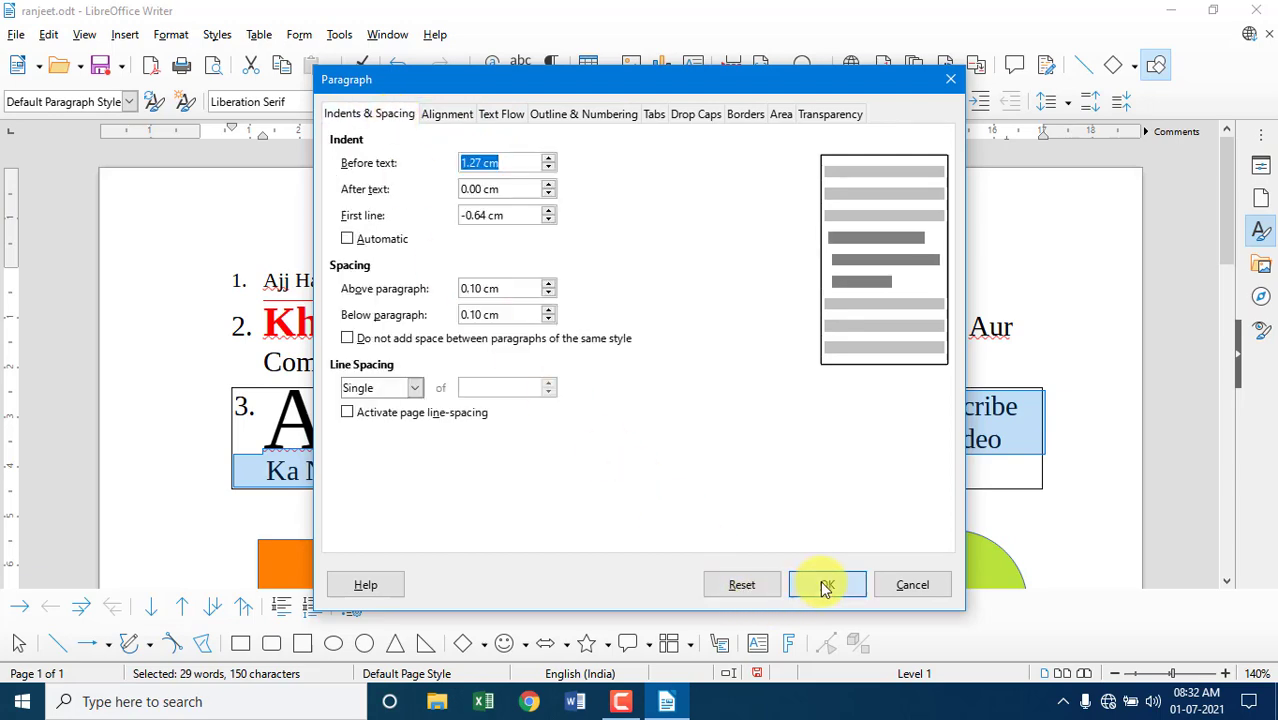
{"action": "left_click", "coordinate": [647, 515]}
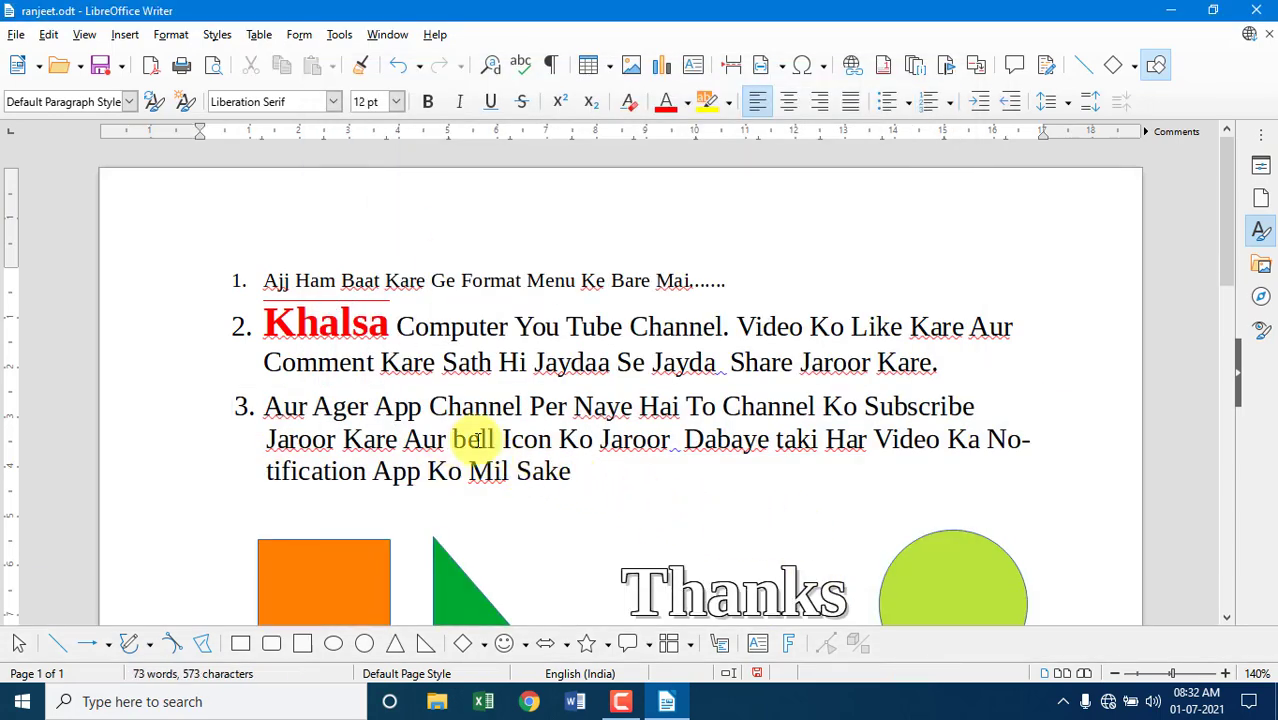
Browse the Numbering, Outline and Image pages of Bullets and Numbering, closing without changes
{"action": "left_click", "coordinate": [170, 36]}
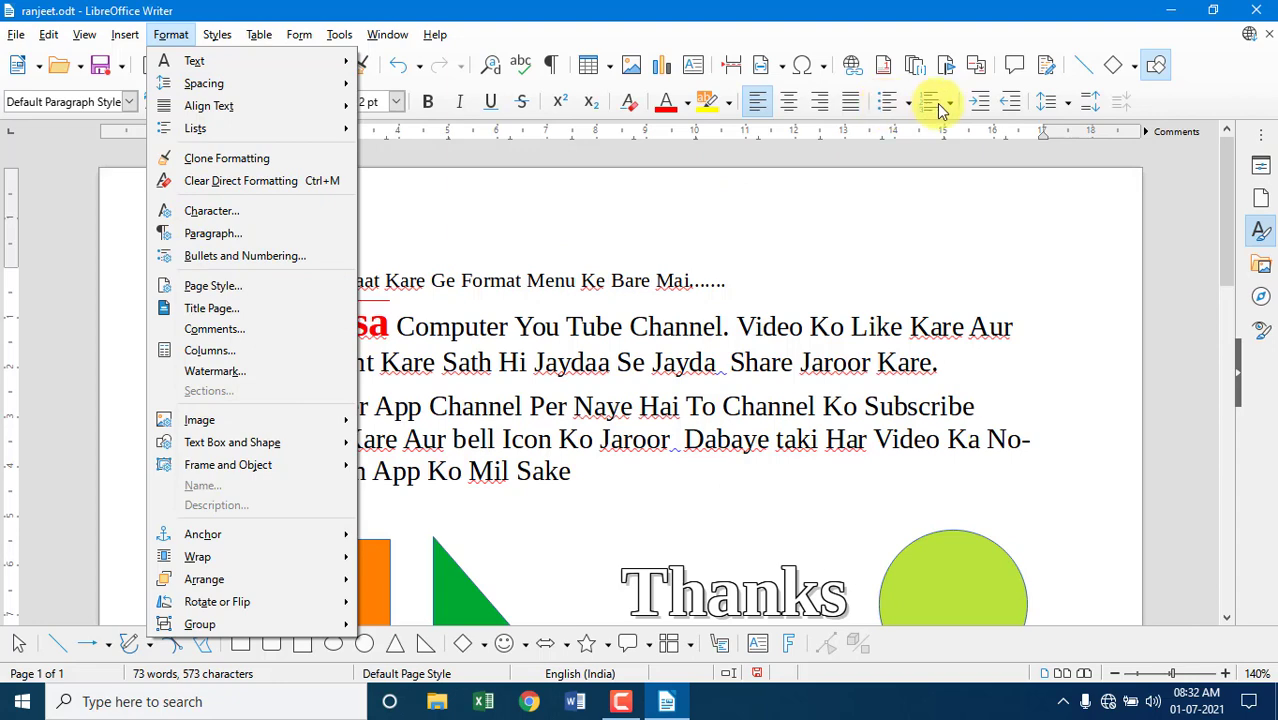
{"action": "mouse_move", "coordinate": [265, 127]}
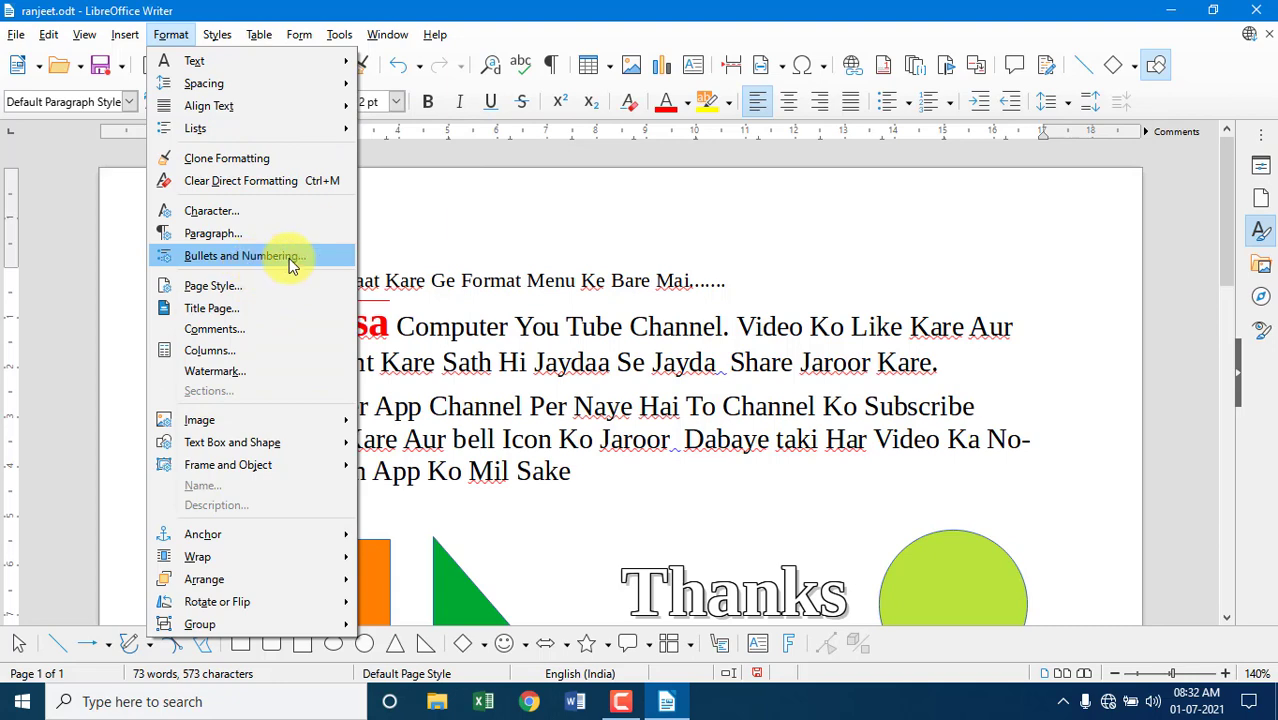
{"action": "left_click", "coordinate": [289, 258]}
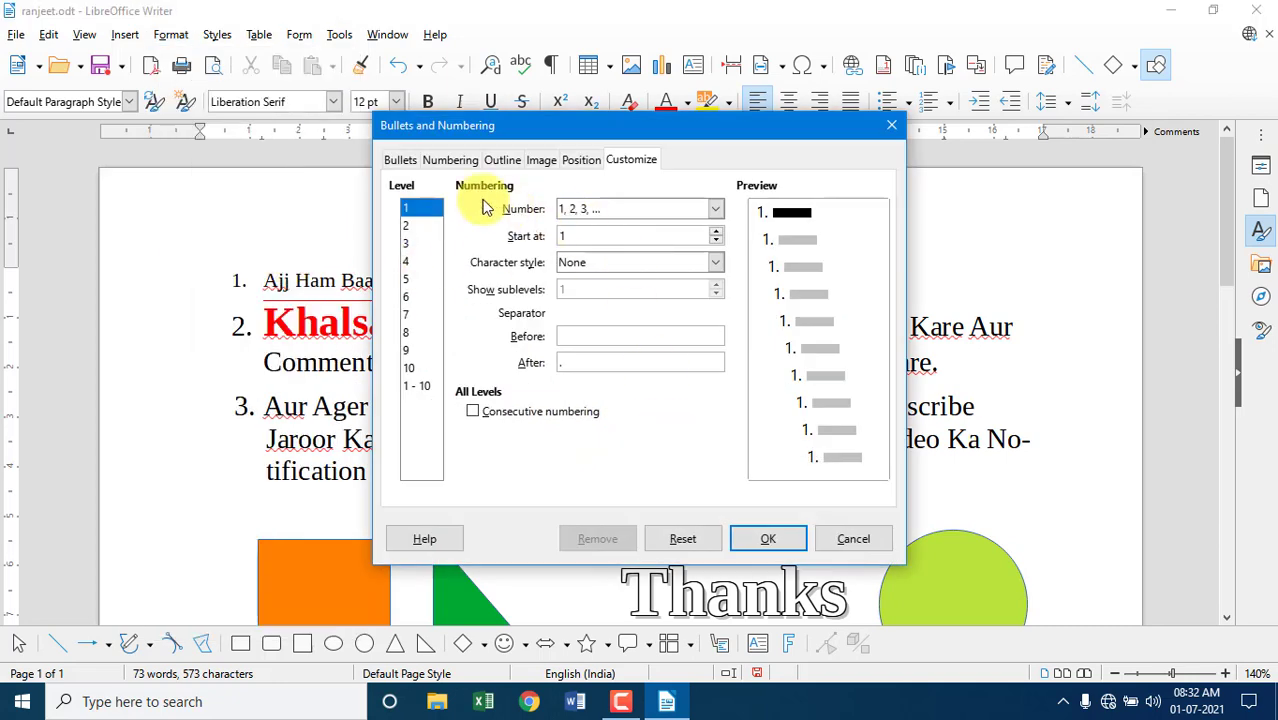
{"action": "left_click", "coordinate": [452, 160]}
{"action": "left_click", "coordinate": [503, 160]}
{"action": "left_click", "coordinate": [540, 162]}
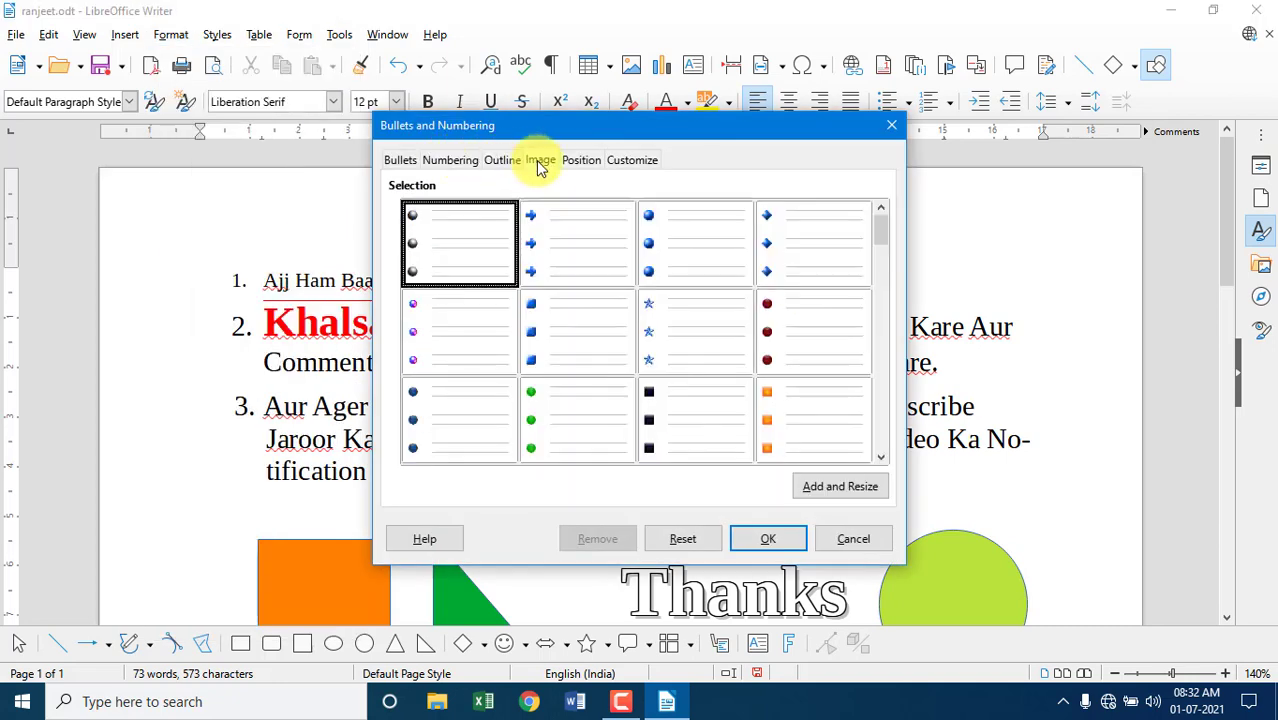
{"action": "left_click", "coordinate": [889, 130]}
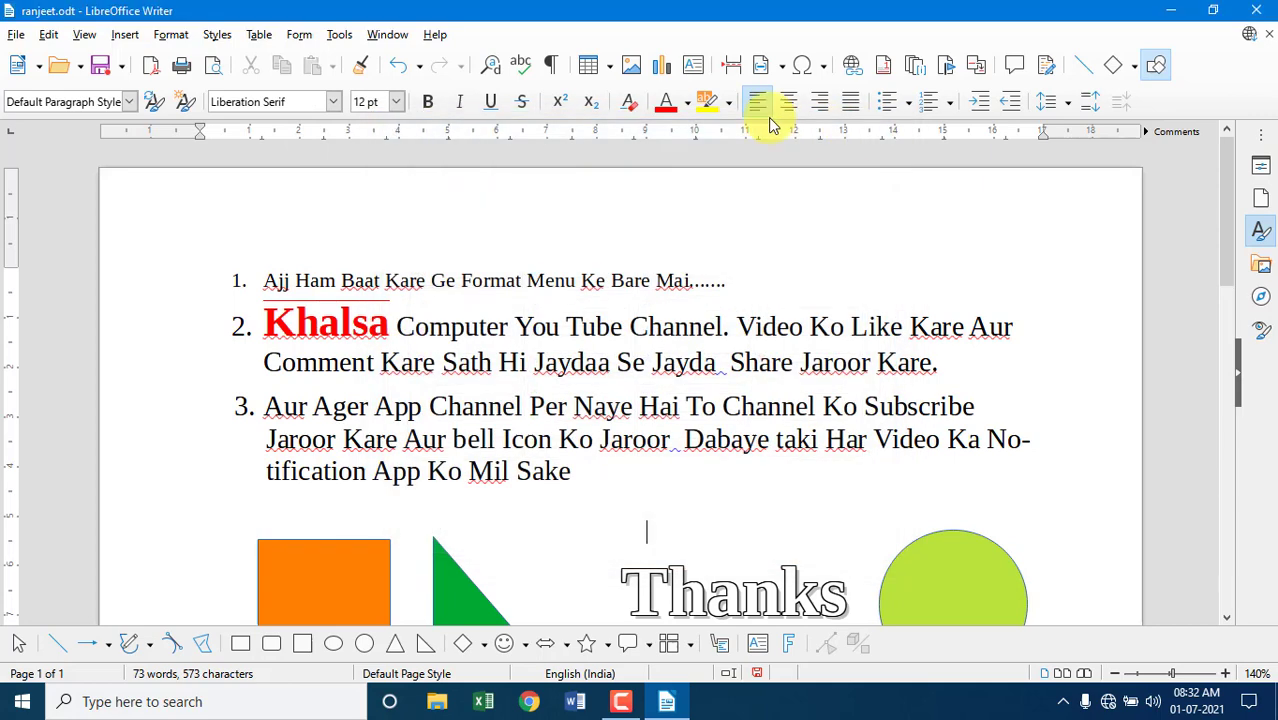
{"action": "left_click", "coordinate": [172, 35]}
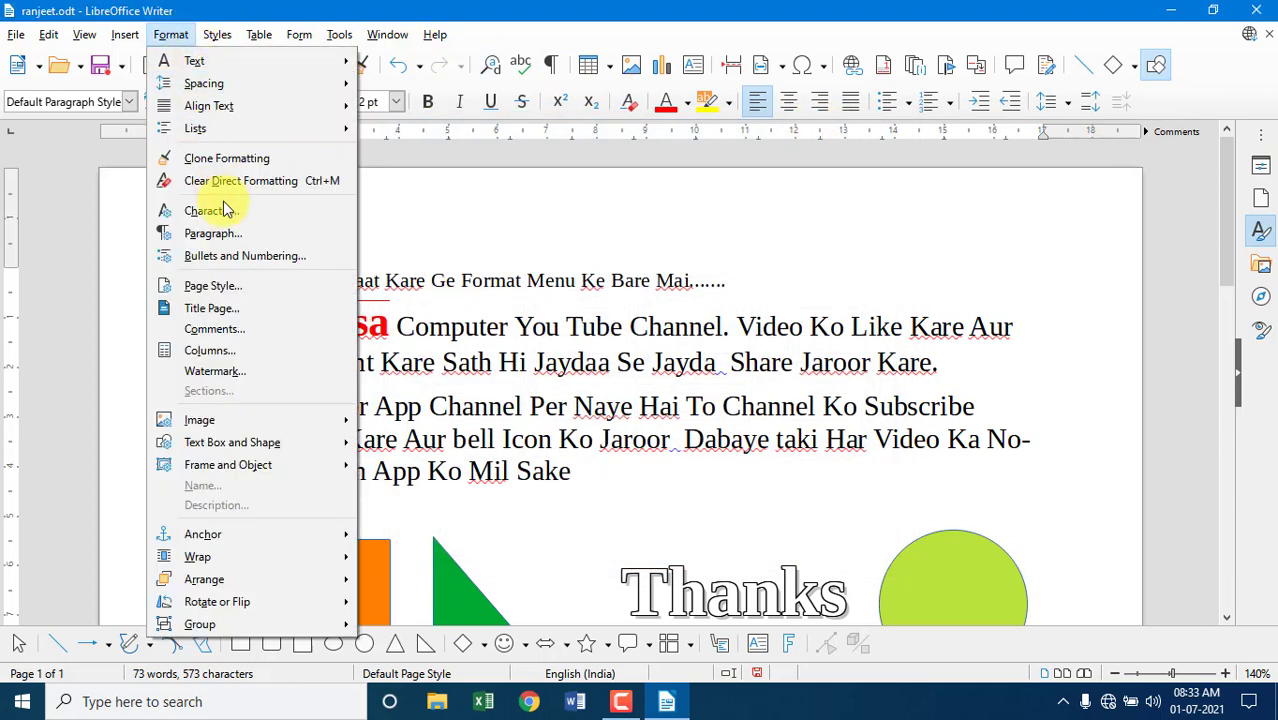
Open Page Style, review Organizer and Page (A4, 2.00 cm margins), then go to Area
{"action": "left_click", "coordinate": [228, 288]}
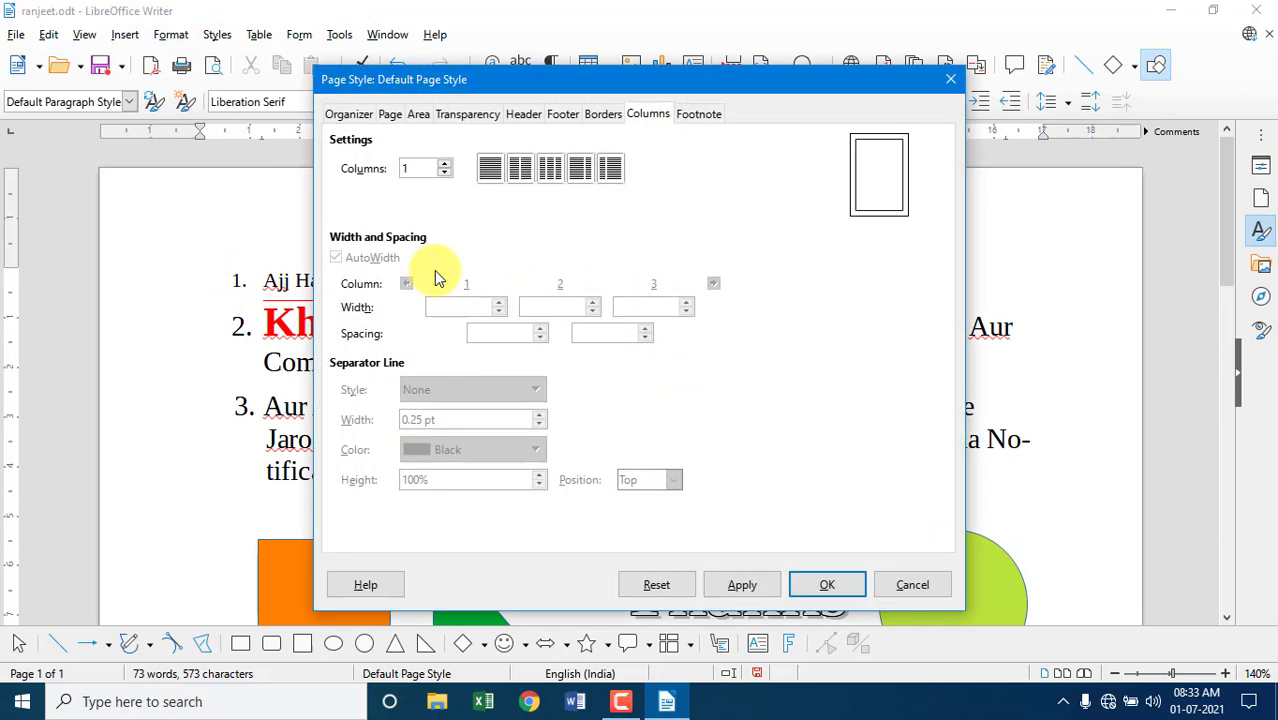
{"action": "left_click", "coordinate": [346, 116]}
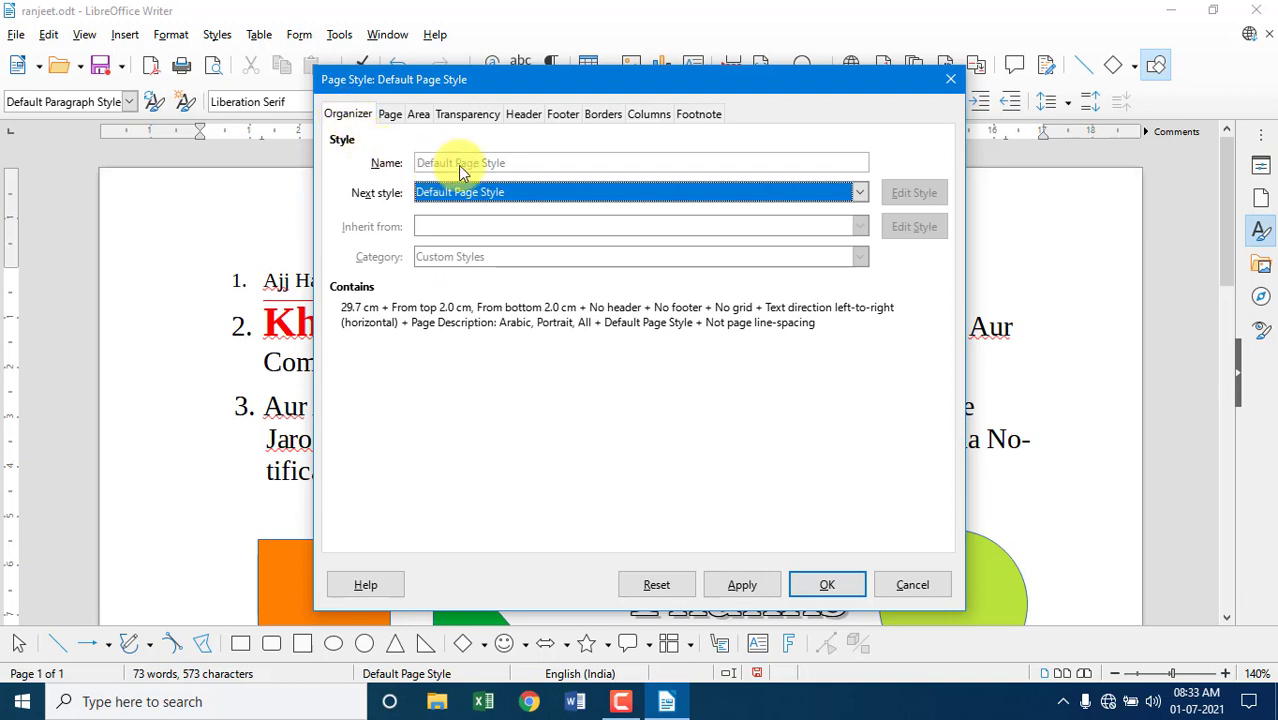
{"action": "left_click", "coordinate": [393, 116]}
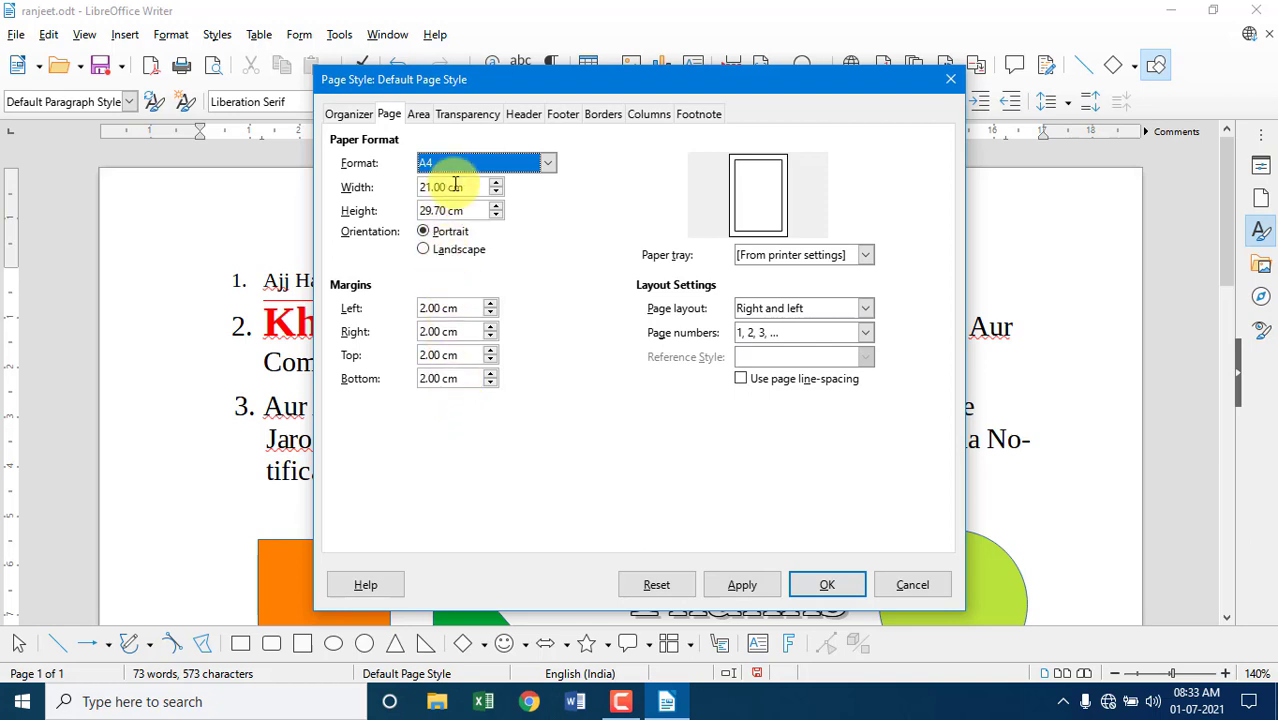
{"action": "left_click", "coordinate": [418, 115]}
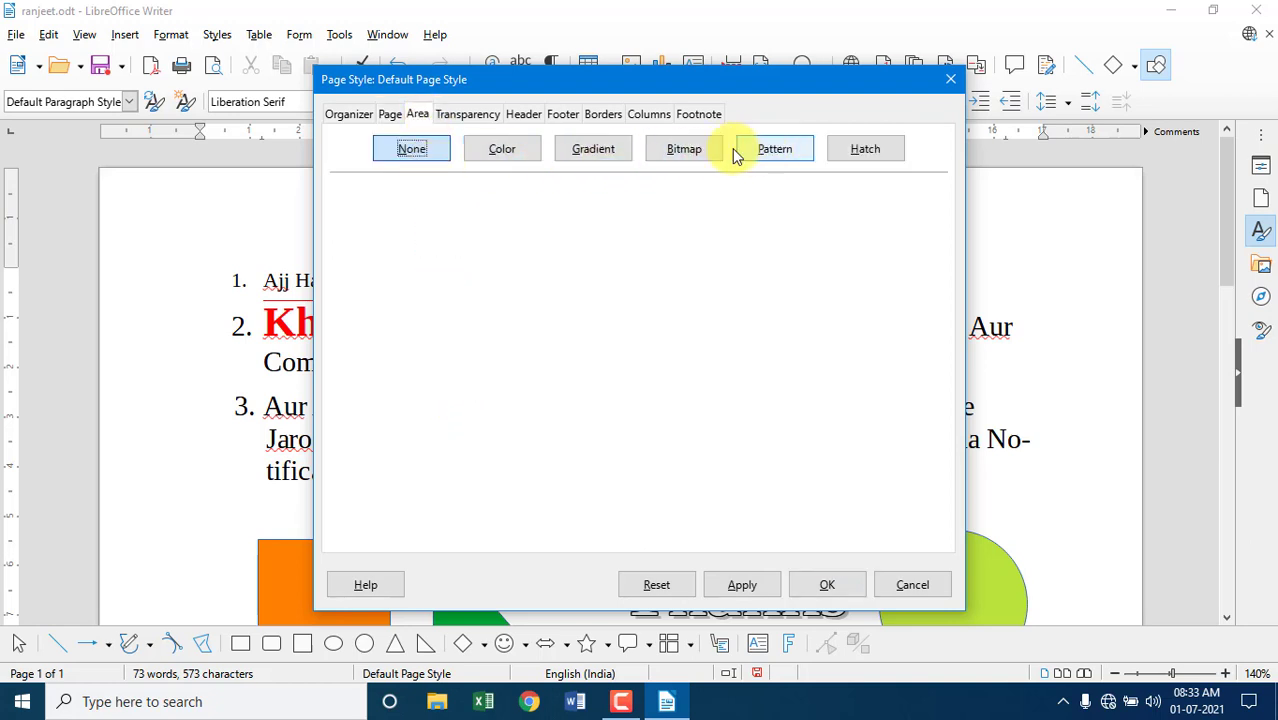
Give the page a solid green background with partial transparency
{"action": "left_click", "coordinate": [517, 156]}
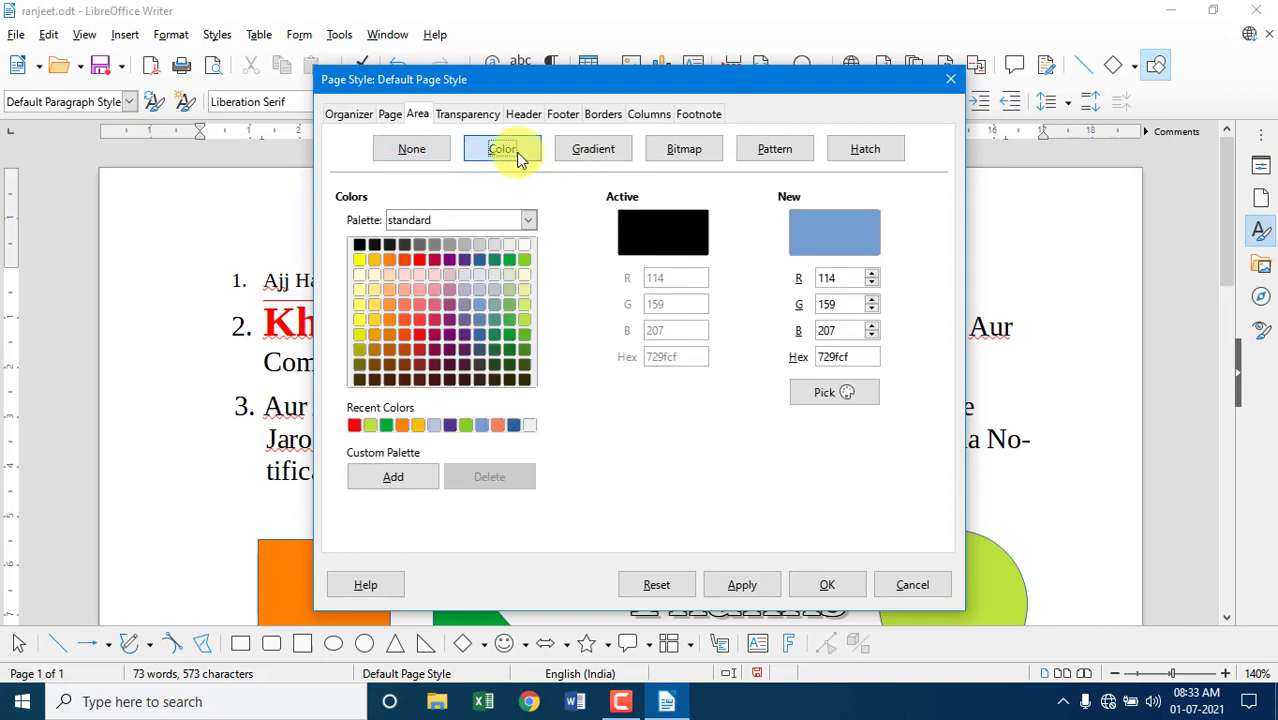
{"action": "left_click", "coordinate": [524, 259]}
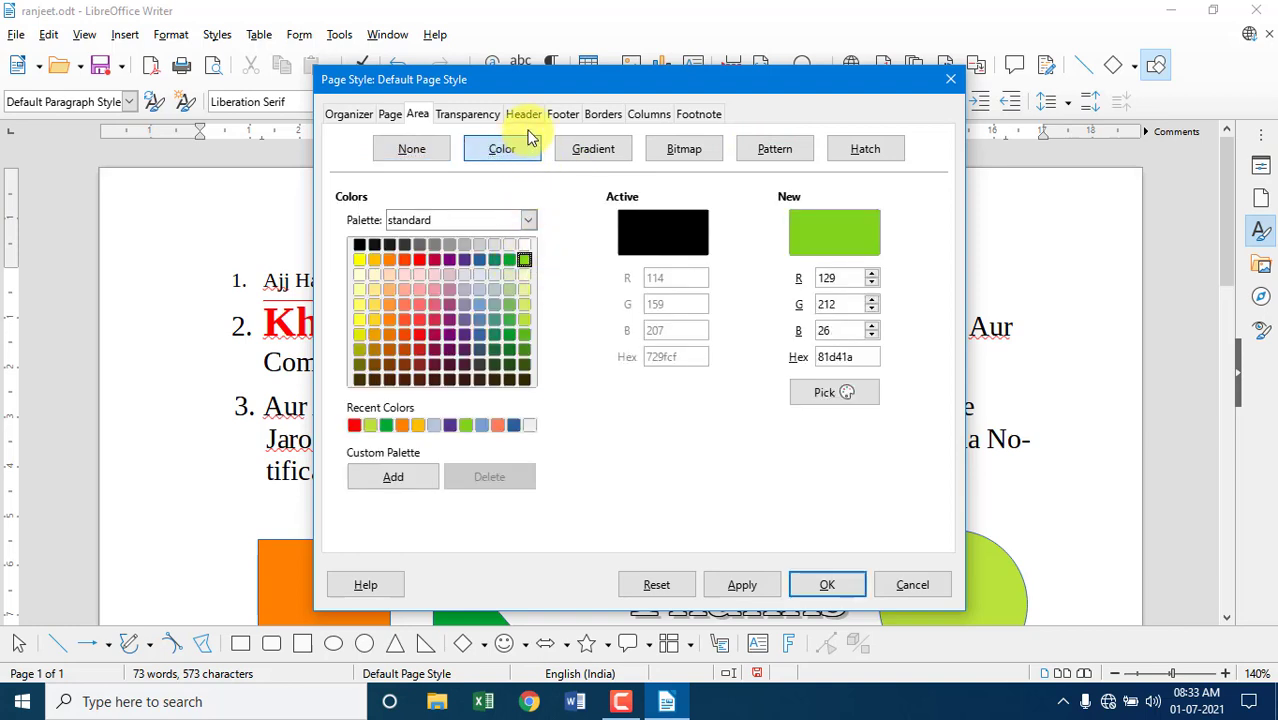
{"action": "left_click", "coordinate": [484, 118]}
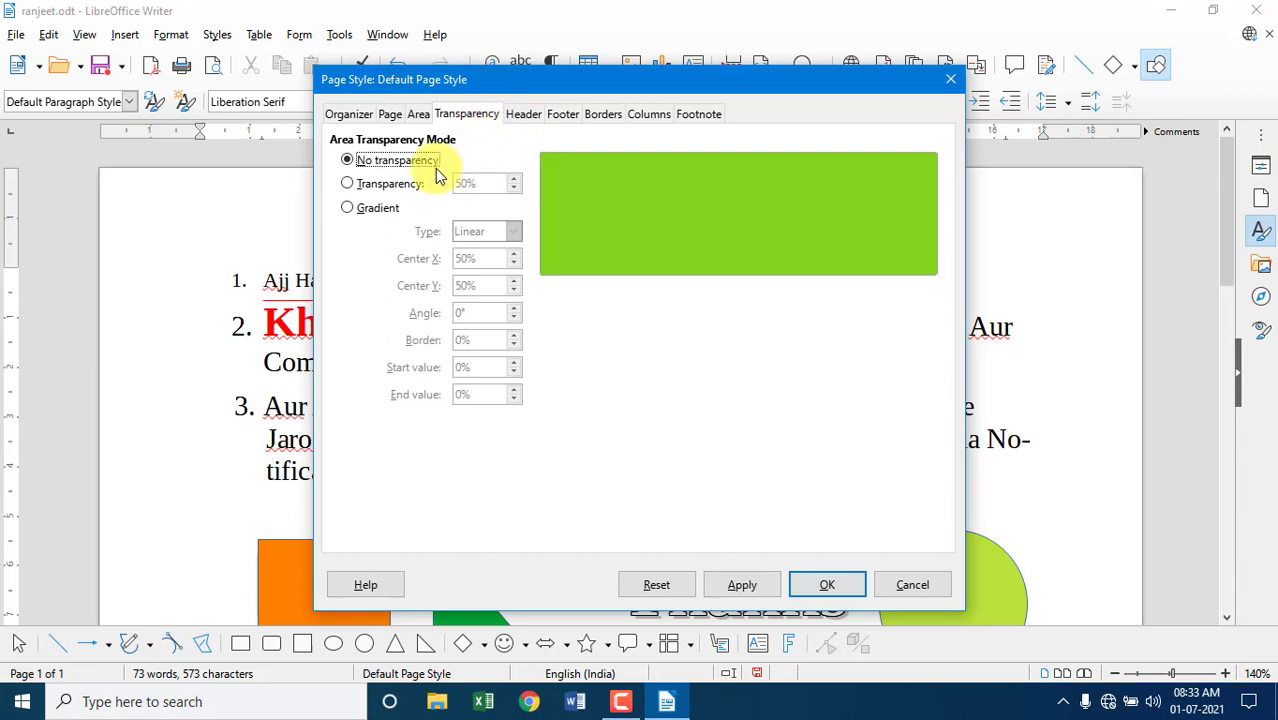
{"action": "left_click", "coordinate": [395, 186]}
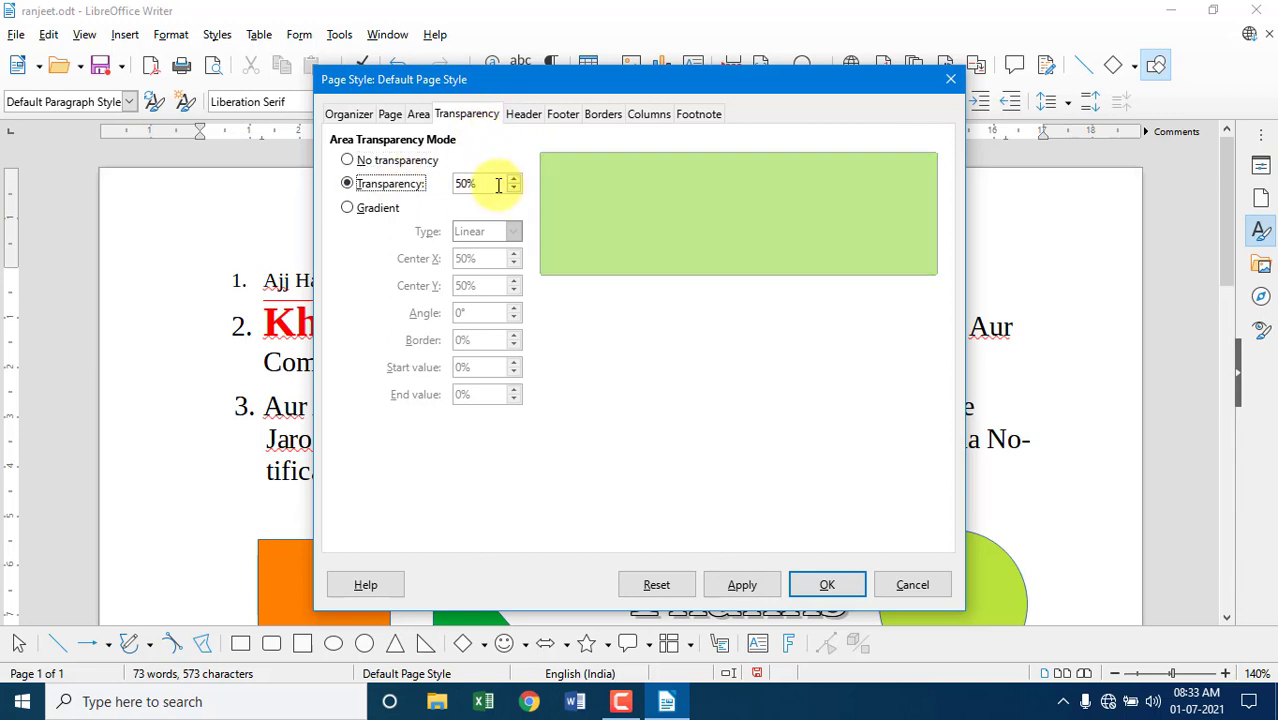
{"action": "left_click_drag", "start_coordinate": [499, 183], "coordinate": [456, 183]}
{"action": "type", "text": "3"}
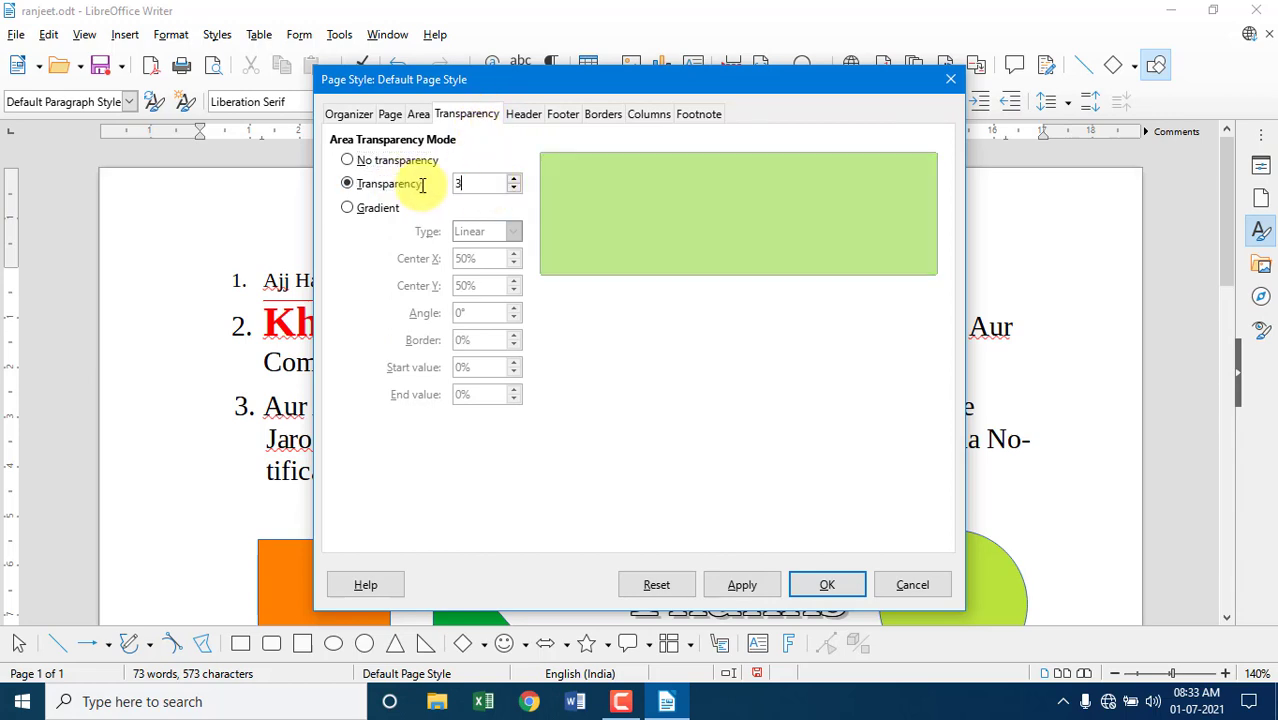
Put a red double-line box border around the page
{"action": "left_click", "coordinate": [522, 113]}
{"action": "left_click", "coordinate": [565, 115]}
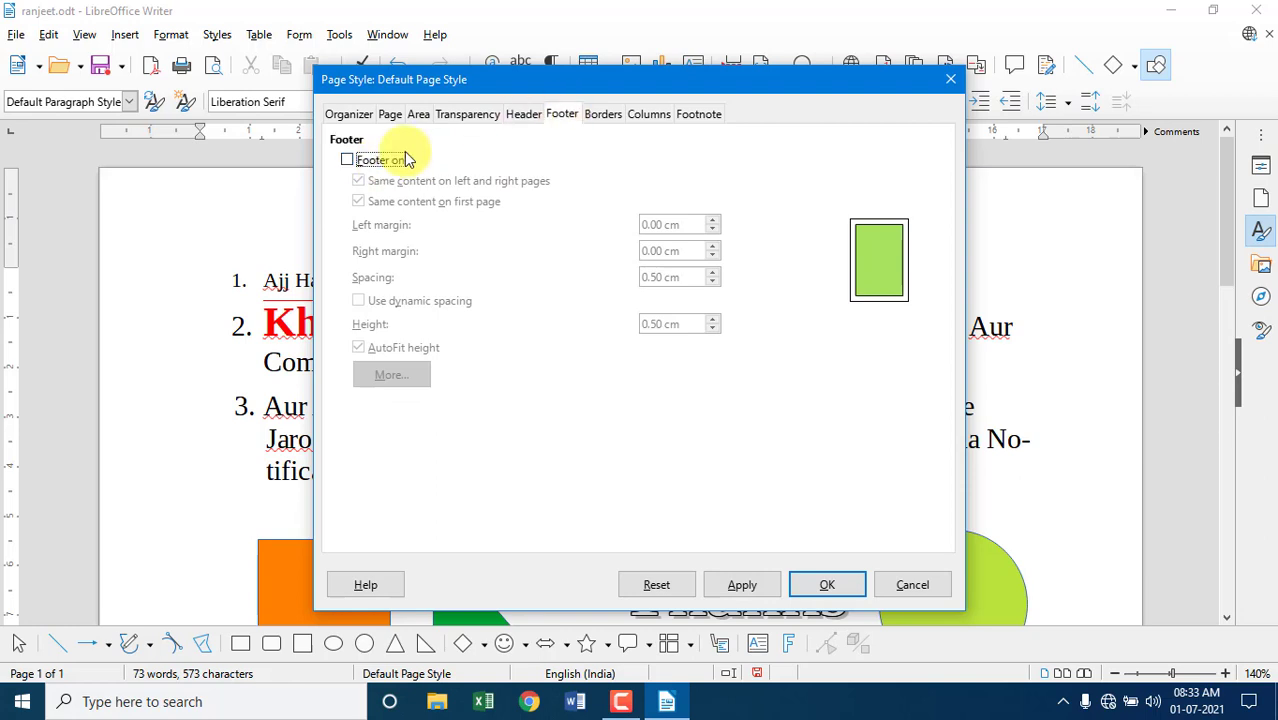
{"action": "left_click", "coordinate": [607, 117]}
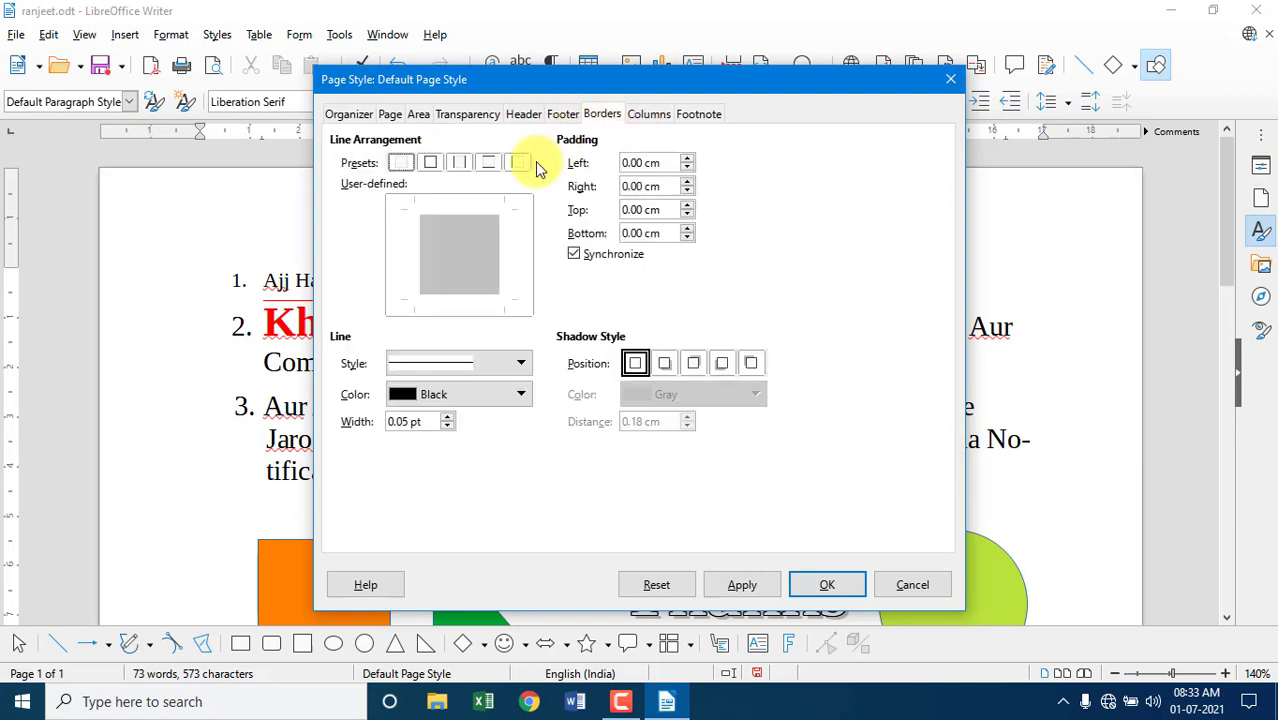
{"action": "left_click", "coordinate": [431, 163]}
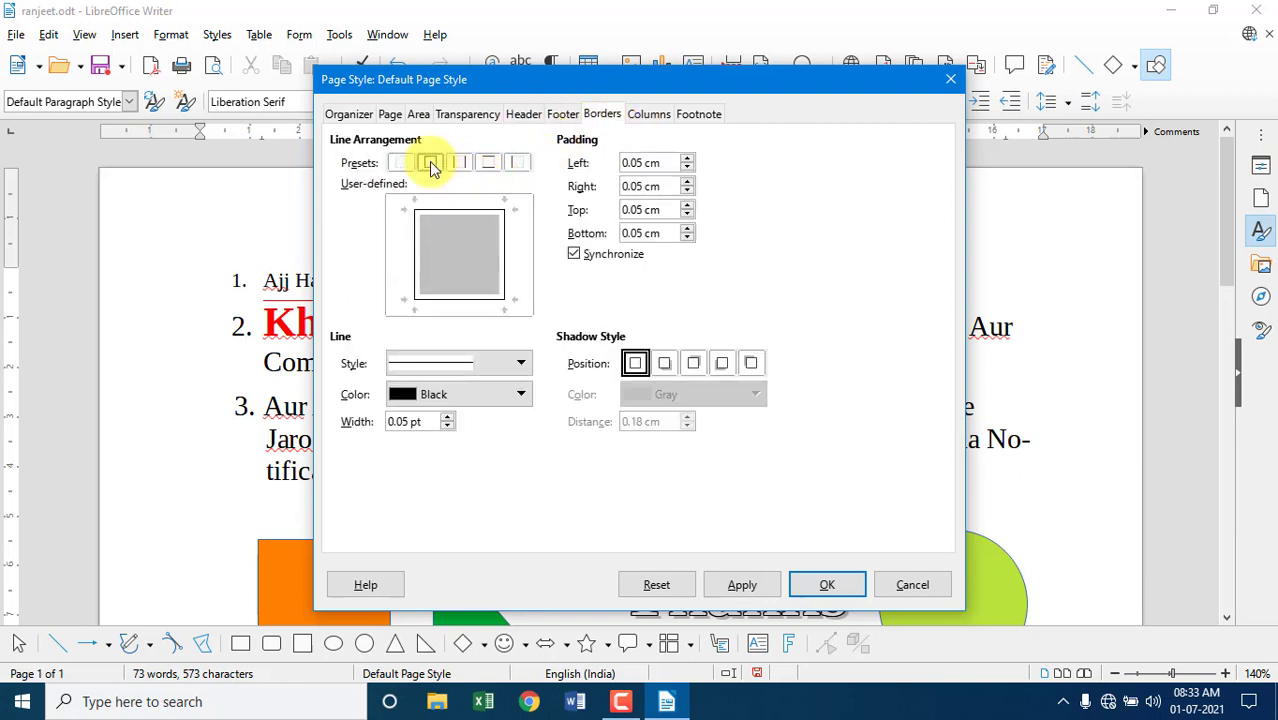
{"action": "left_click", "coordinate": [497, 364]}
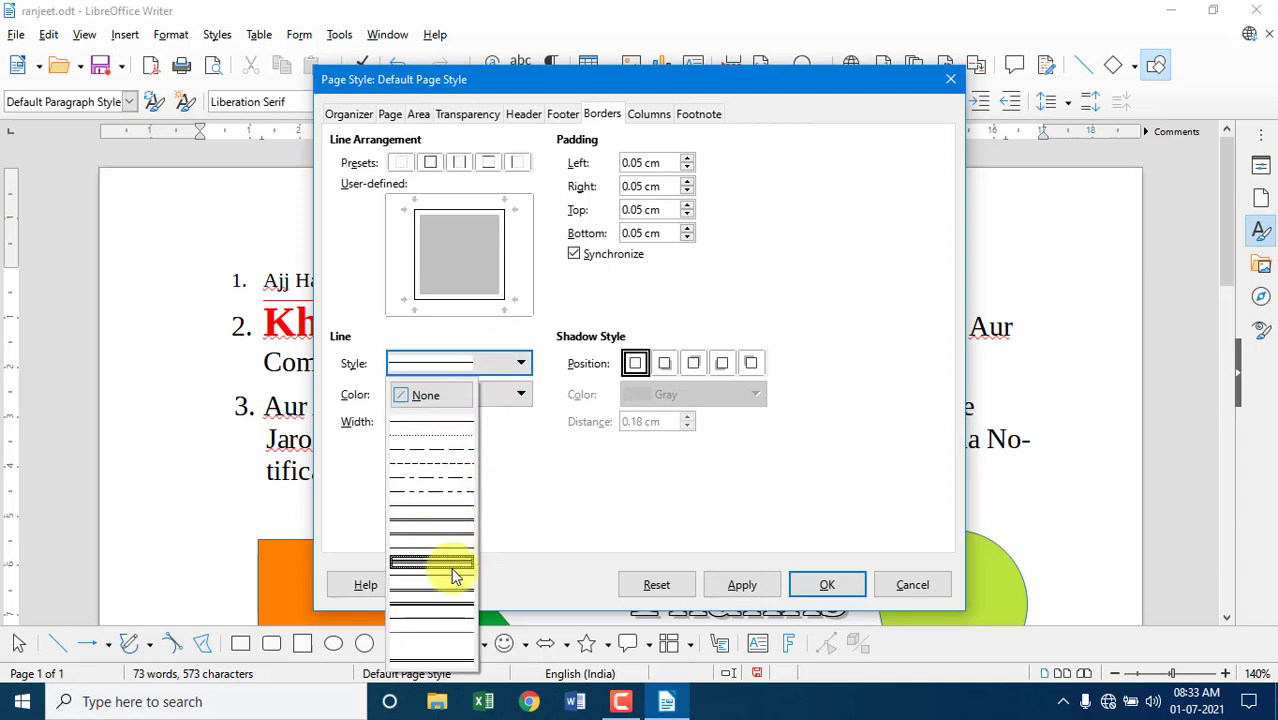
{"action": "left_click", "coordinate": [451, 565]}
{"action": "left_click", "coordinate": [495, 401]}
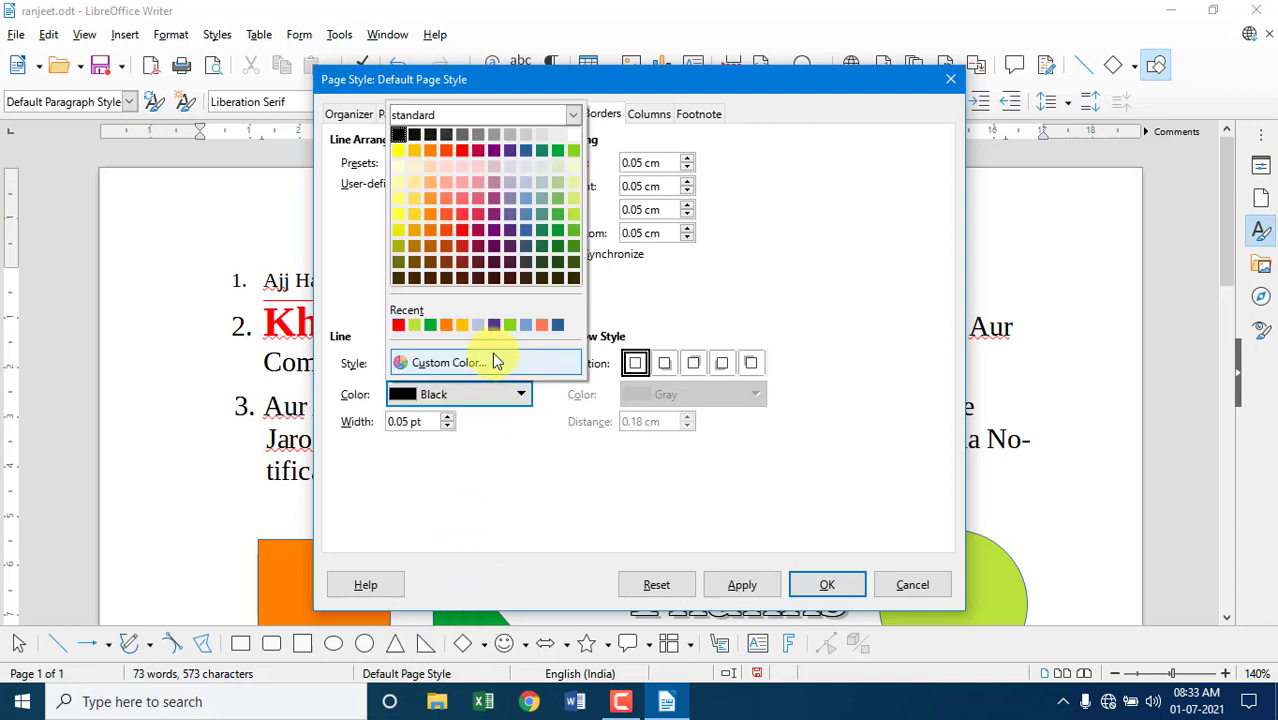
{"action": "left_click", "coordinate": [462, 150]}
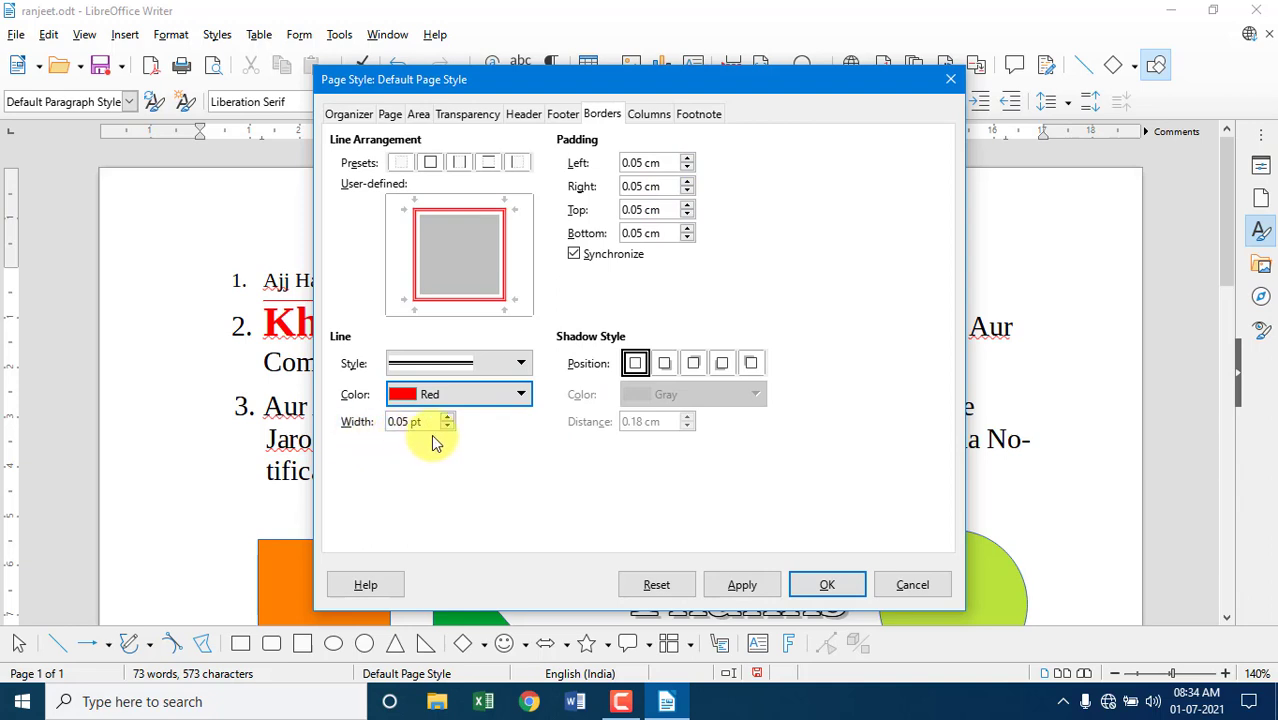
Split the page into two columns and apply the page style
{"action": "left_click", "coordinate": [649, 116]}
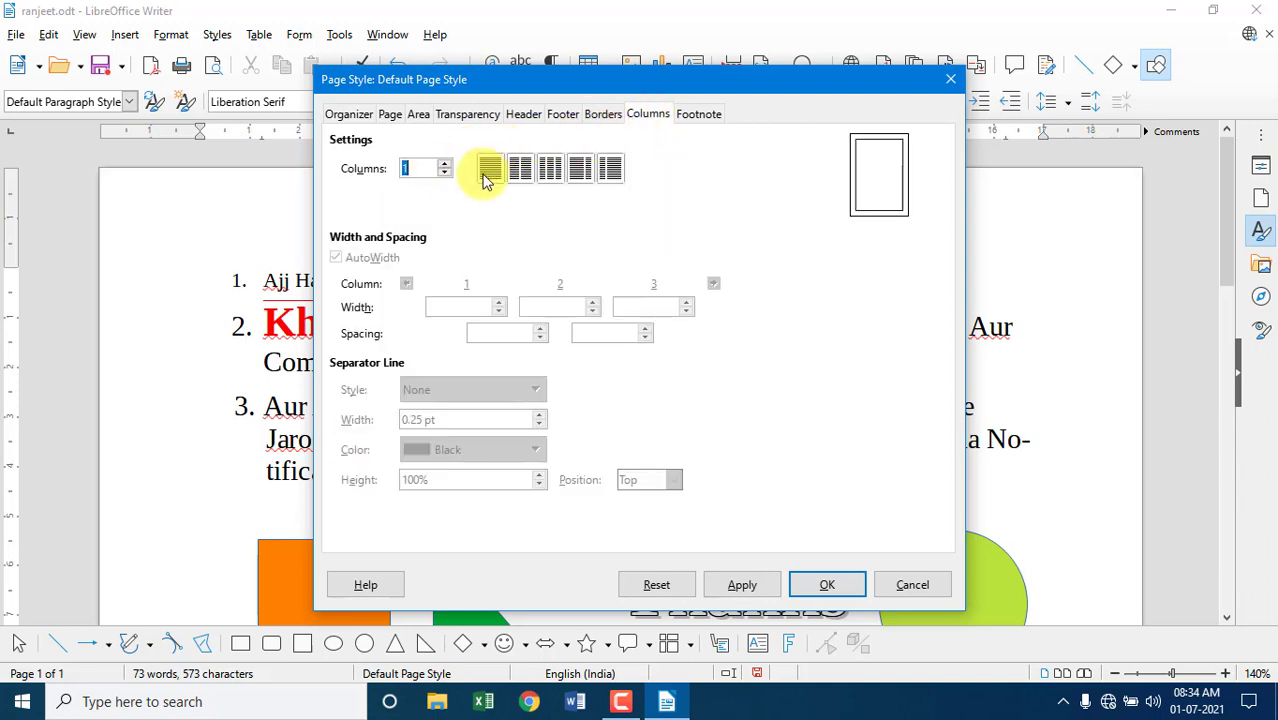
{"action": "left_click", "coordinate": [520, 173]}
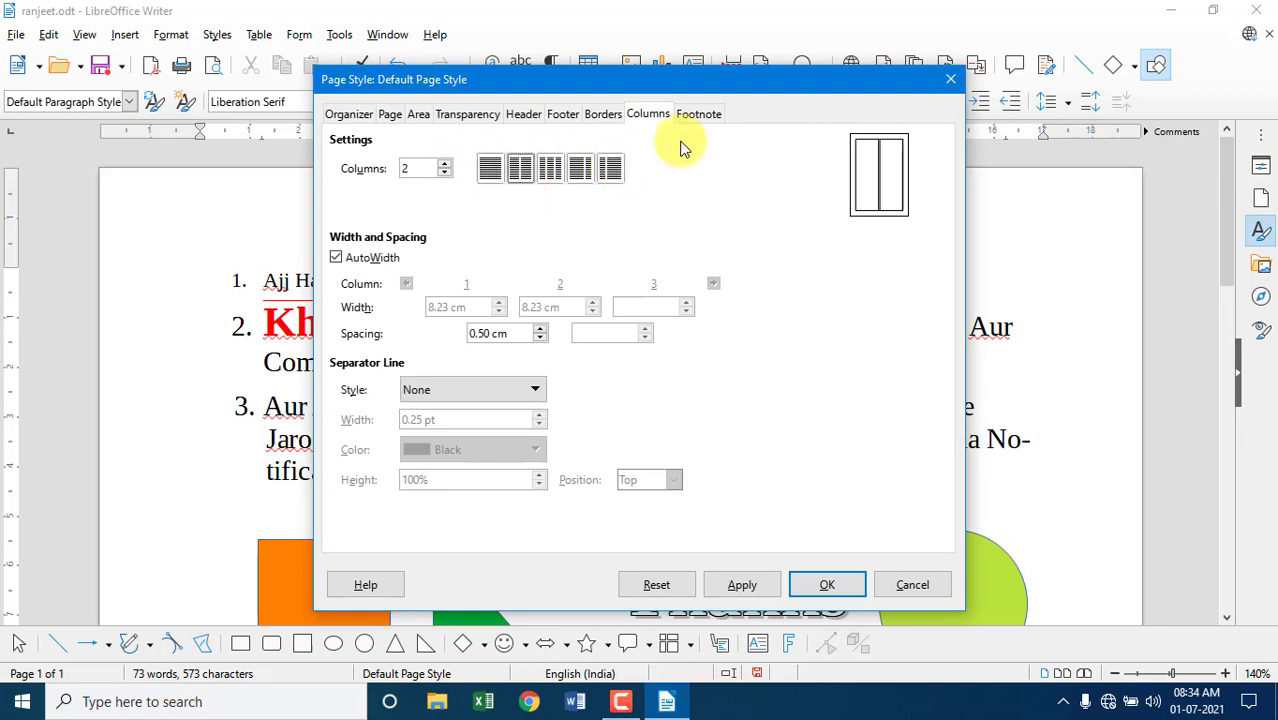
{"action": "left_click", "coordinate": [705, 122]}
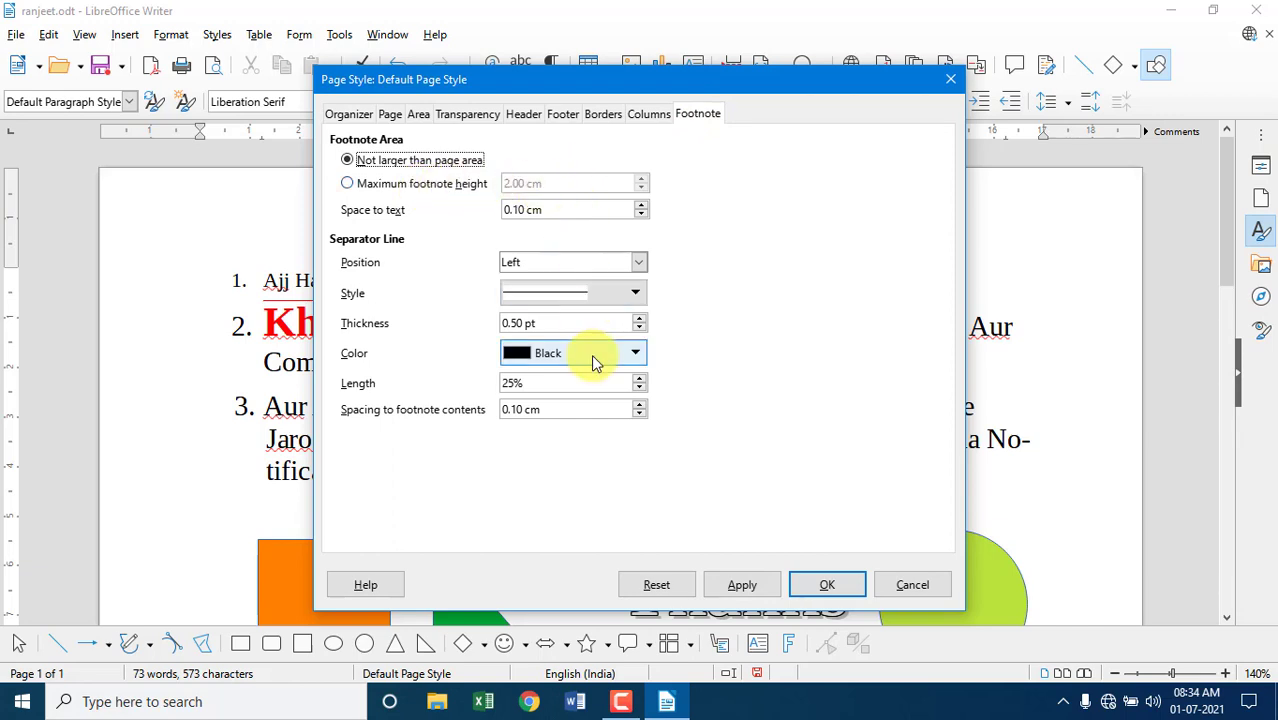
{"action": "left_click", "coordinate": [819, 585]}
Scroll through the green, red-bordered two-column page to review it
{"action": "scroll", "coordinate": [765, 431], "scroll_direction": "up", "scroll_amount": 3}
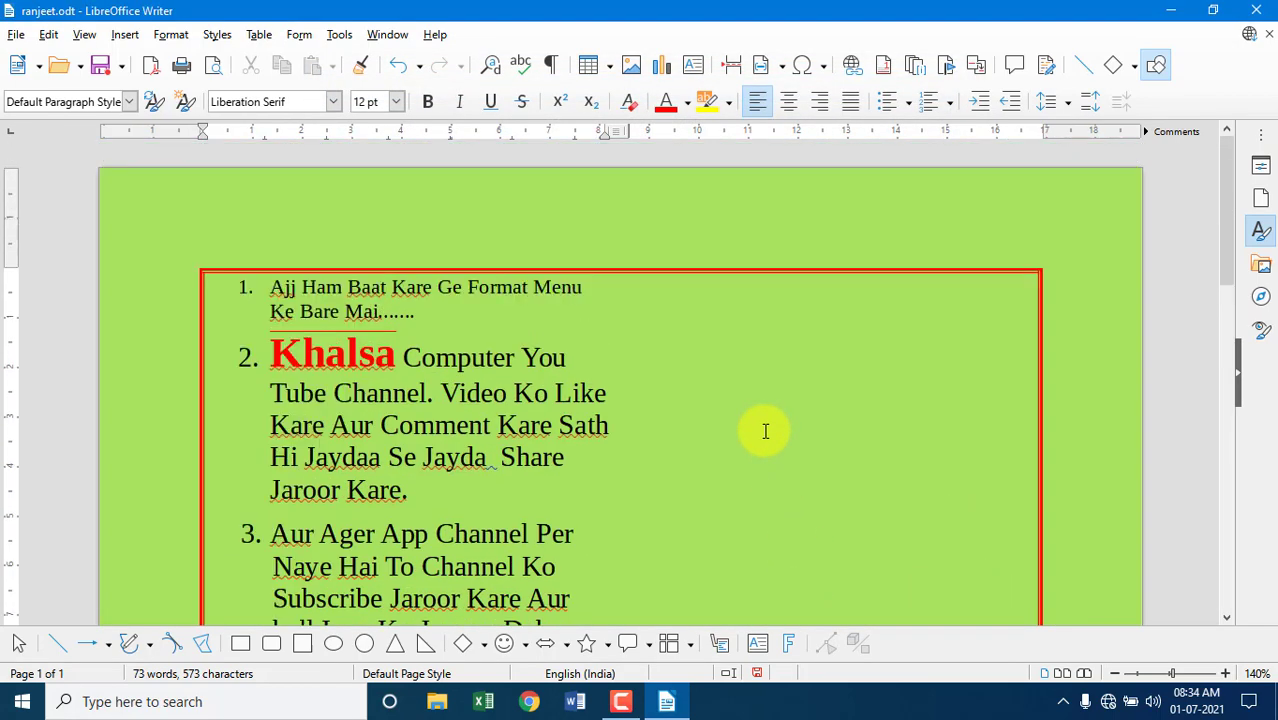
{"action": "scroll", "coordinate": [741, 384], "scroll_direction": "down", "scroll_amount": 2}
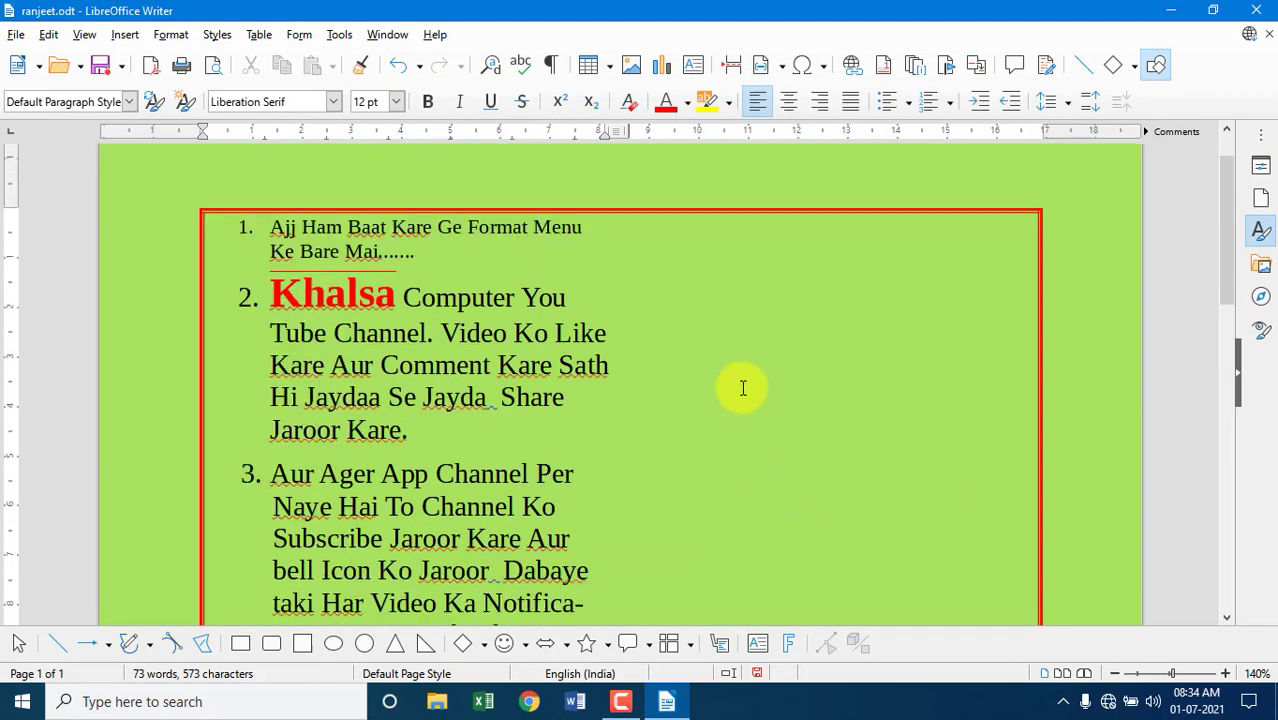
{"action": "scroll", "coordinate": [593, 320], "scroll_direction": "down", "scroll_amount": 5}
{"action": "scroll", "coordinate": [593, 331], "scroll_direction": "down", "scroll_amount": 5}
{"action": "scroll", "coordinate": [588, 351], "scroll_direction": "up", "scroll_amount": 5}
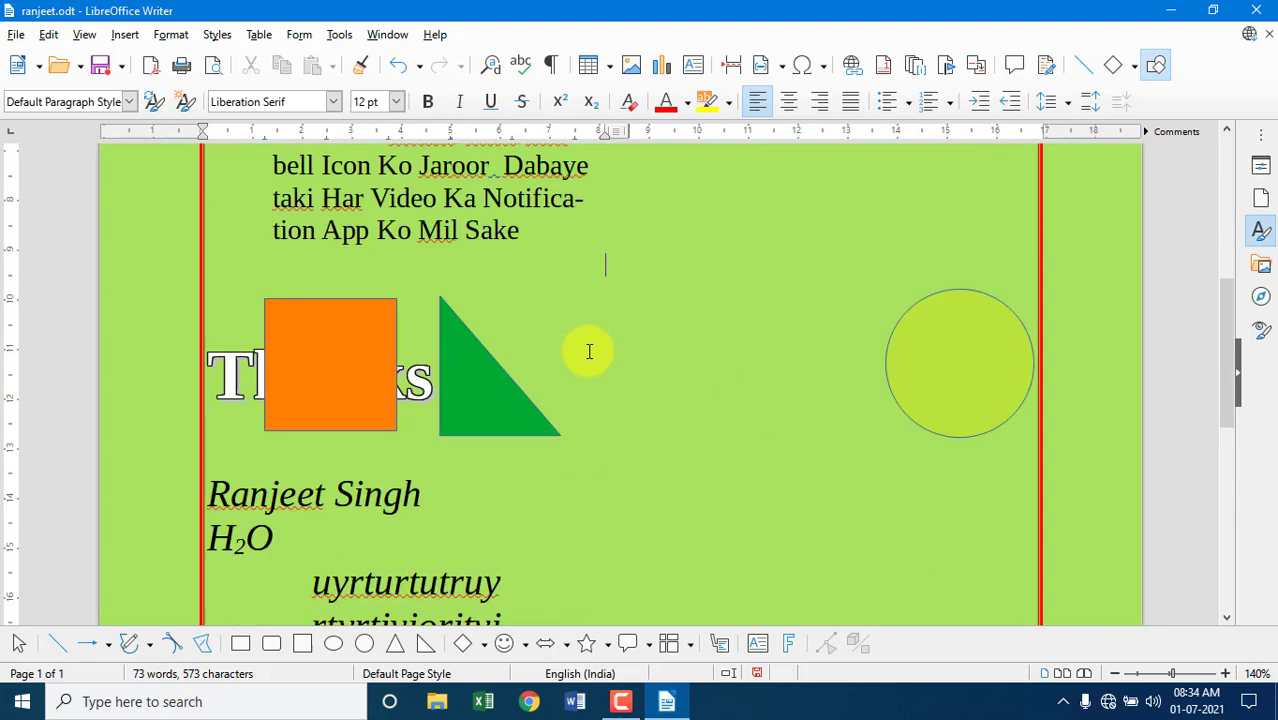
{"action": "scroll", "coordinate": [589, 351], "scroll_direction": "up", "scroll_amount": 5}
{"action": "scroll", "coordinate": [589, 351], "scroll_direction": "up", "scroll_amount": 2}
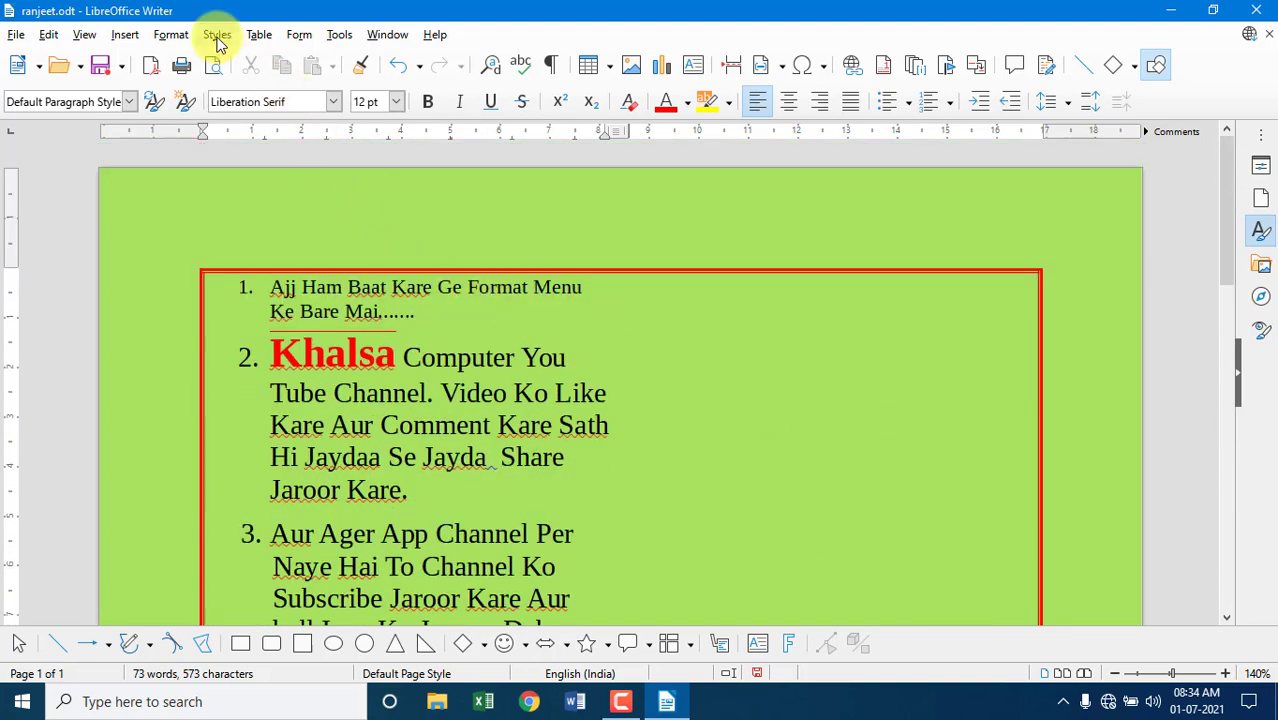
{"action": "left_click", "coordinate": [171, 36]}
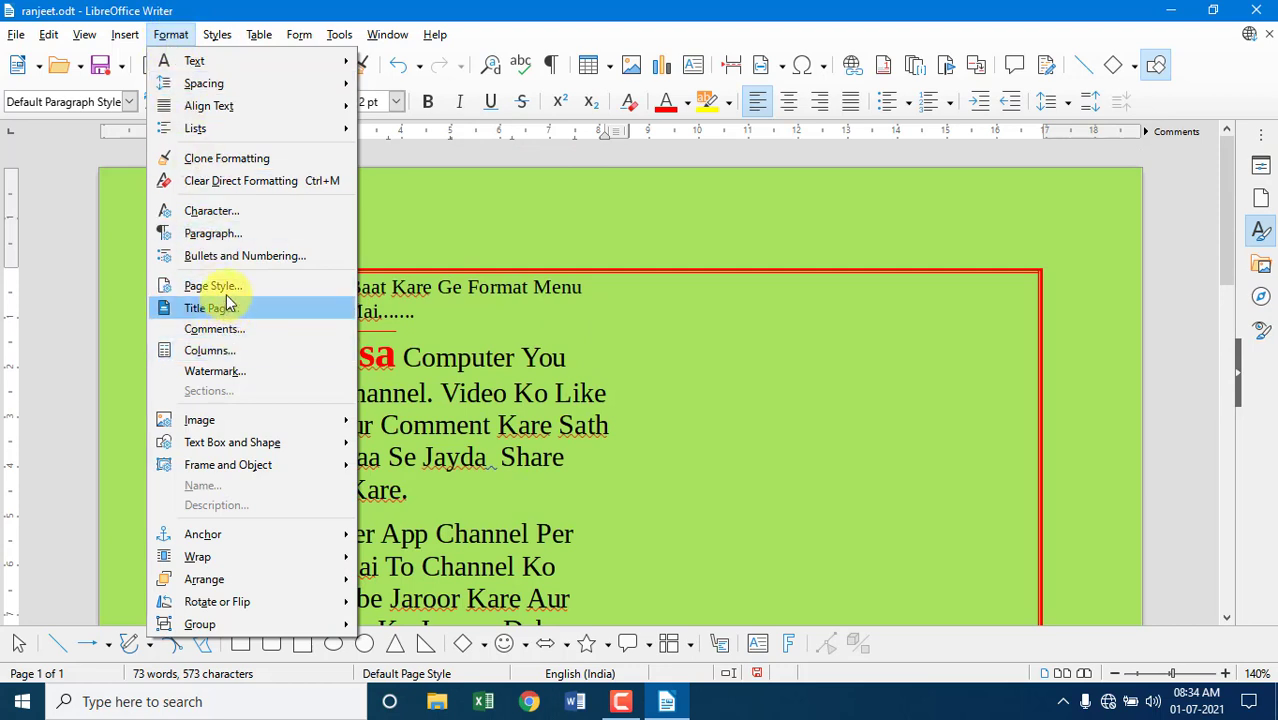
Remove the page's green background fill and its transparency
{"action": "left_click", "coordinate": [226, 294]}
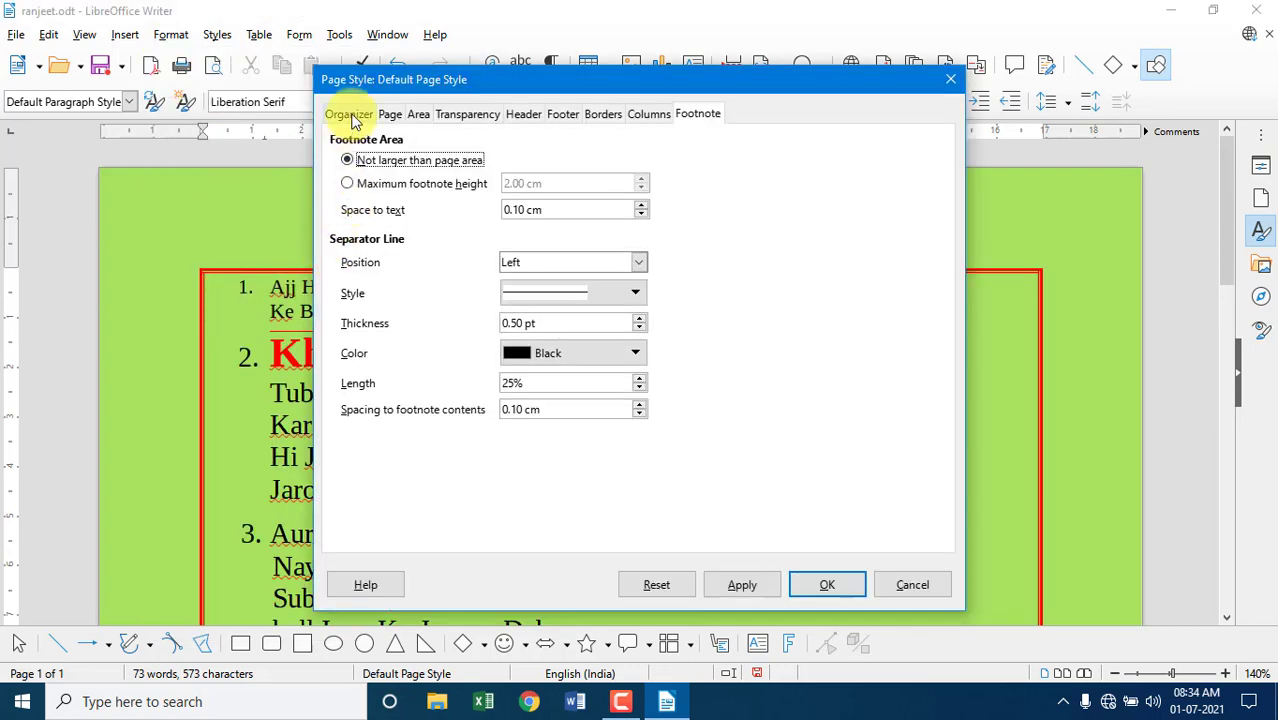
{"action": "left_click", "coordinate": [399, 113]}
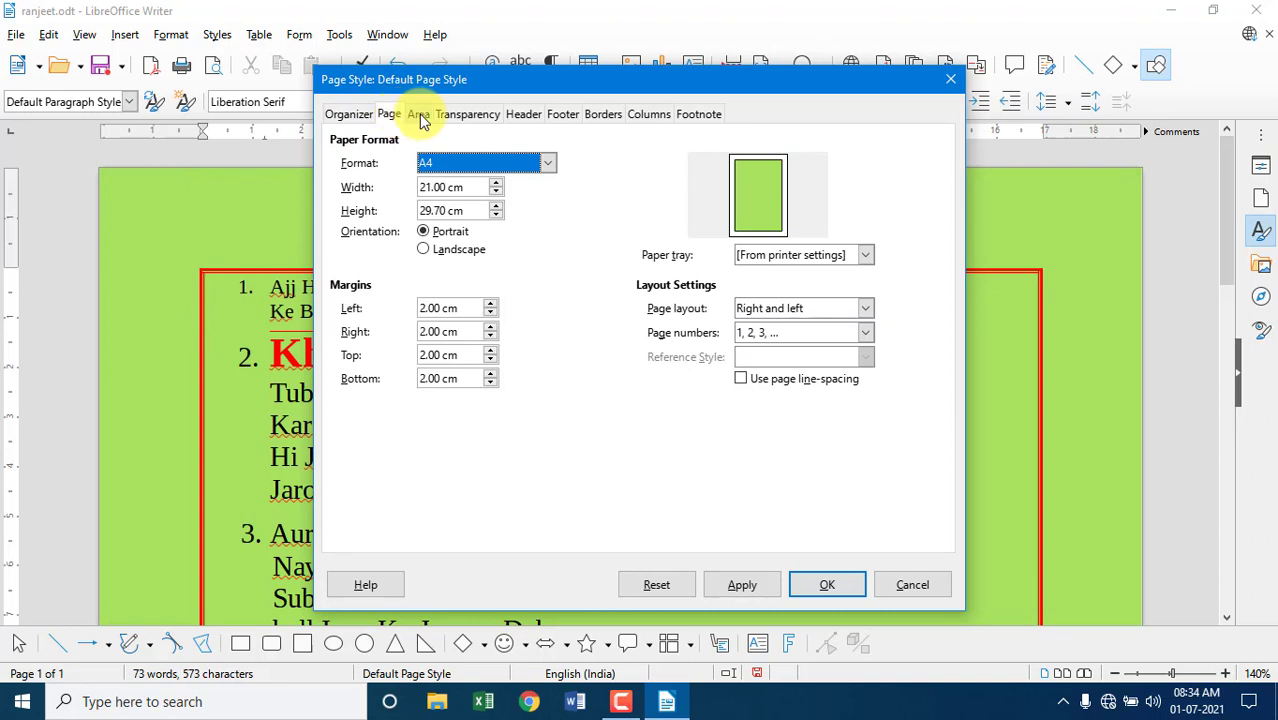
{"action": "left_click", "coordinate": [419, 115]}
{"action": "left_click", "coordinate": [412, 148]}
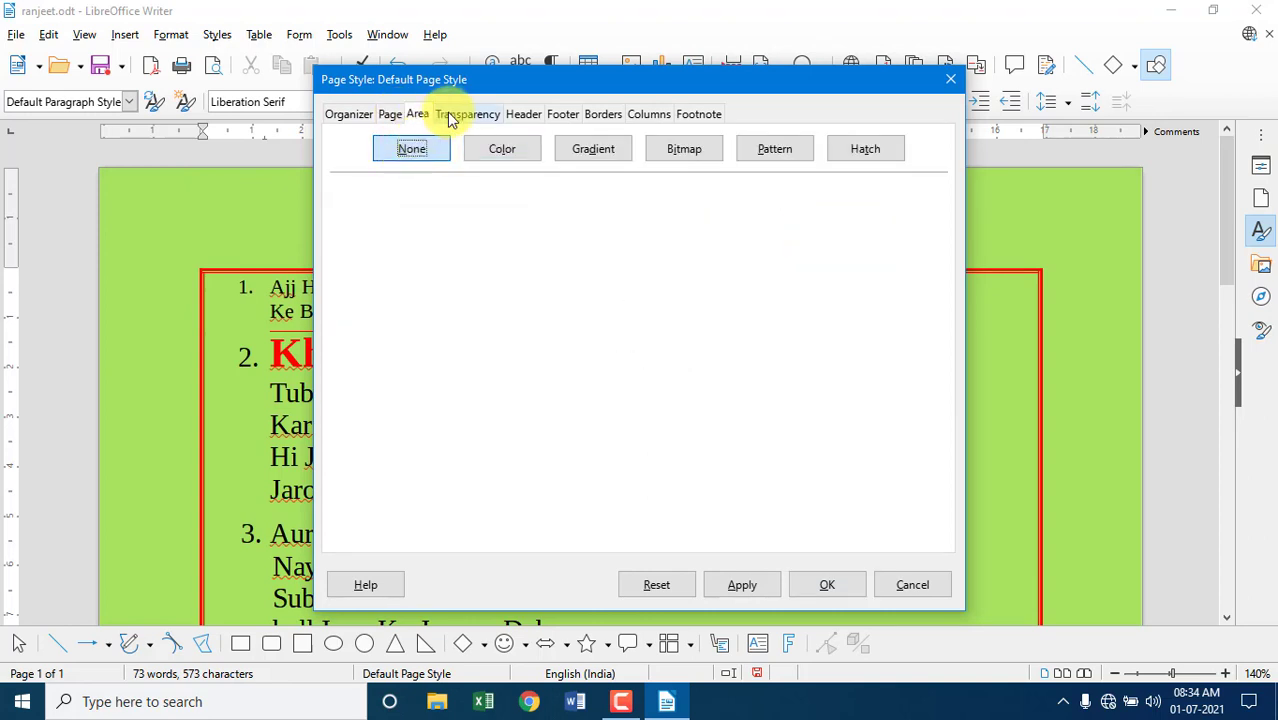
{"action": "left_click", "coordinate": [452, 115]}
{"action": "left_click", "coordinate": [417, 162]}
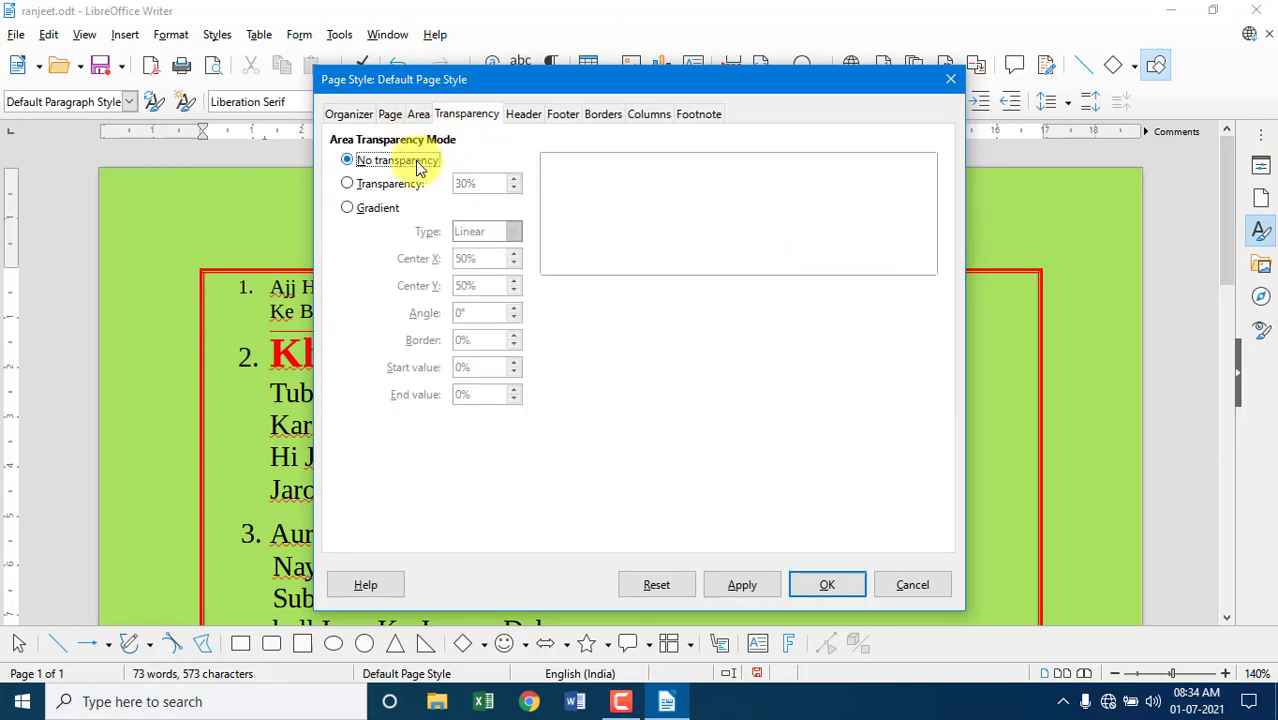
Remove the red page border, return to one column, and apply the page style
{"action": "left_click", "coordinate": [535, 120]}
{"action": "left_click", "coordinate": [602, 114]}
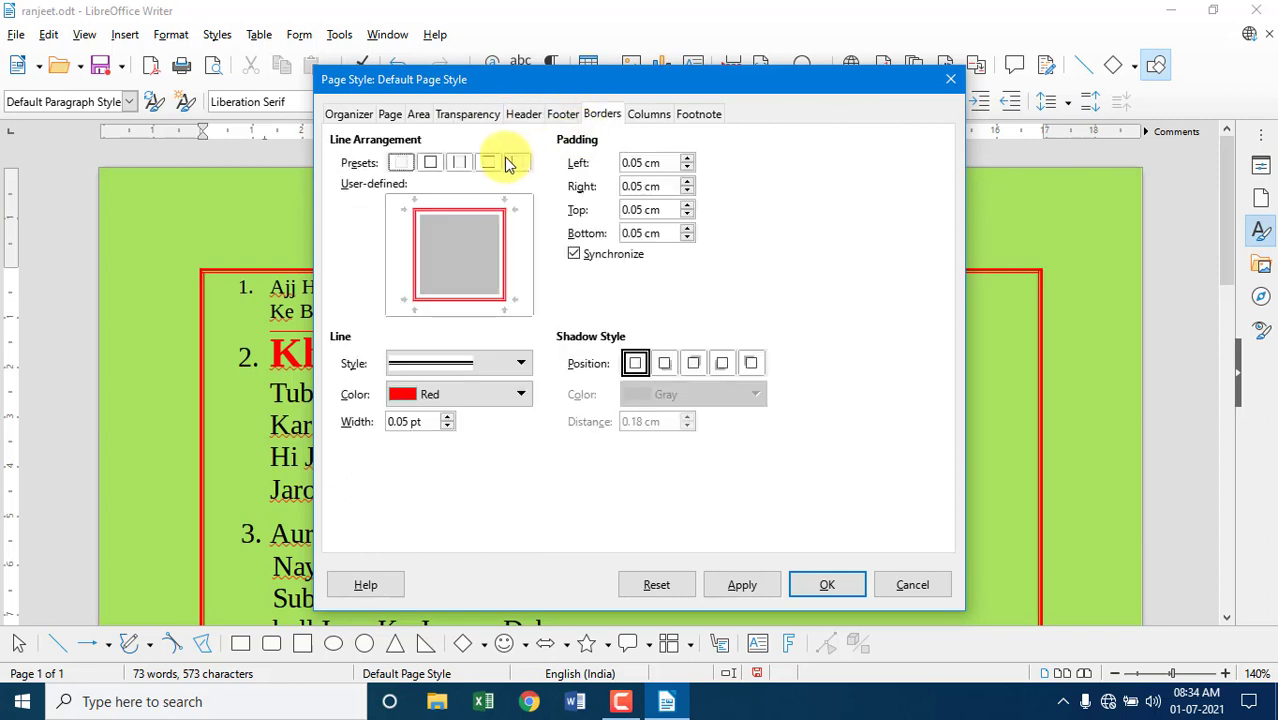
{"action": "left_click", "coordinate": [397, 165]}
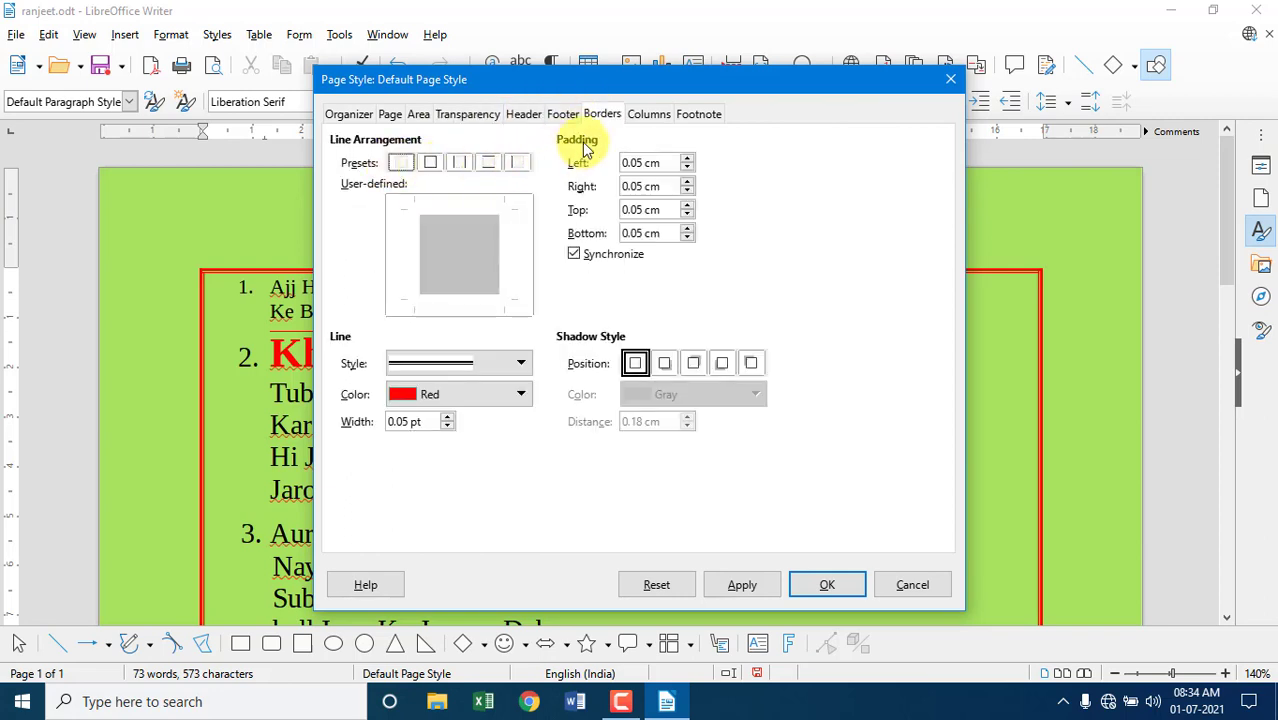
{"action": "left_click", "coordinate": [648, 118]}
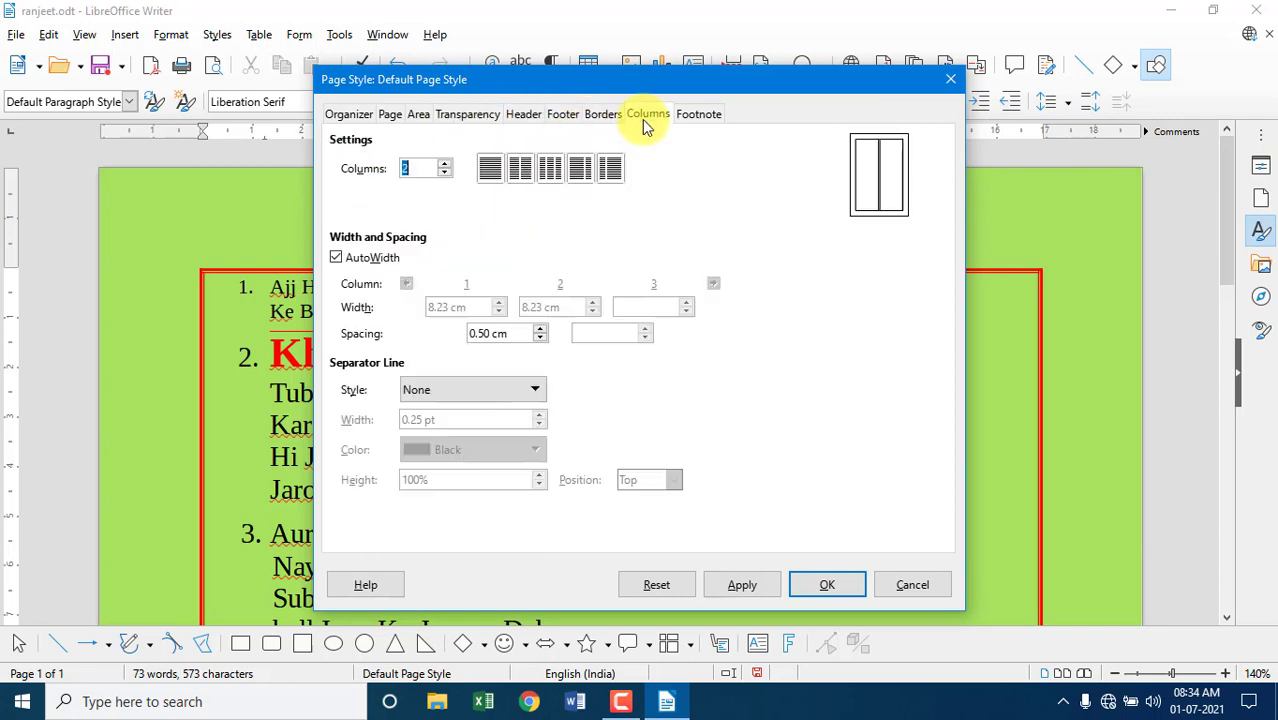
{"action": "left_click", "coordinate": [490, 170]}
{"action": "left_click", "coordinate": [706, 116]}
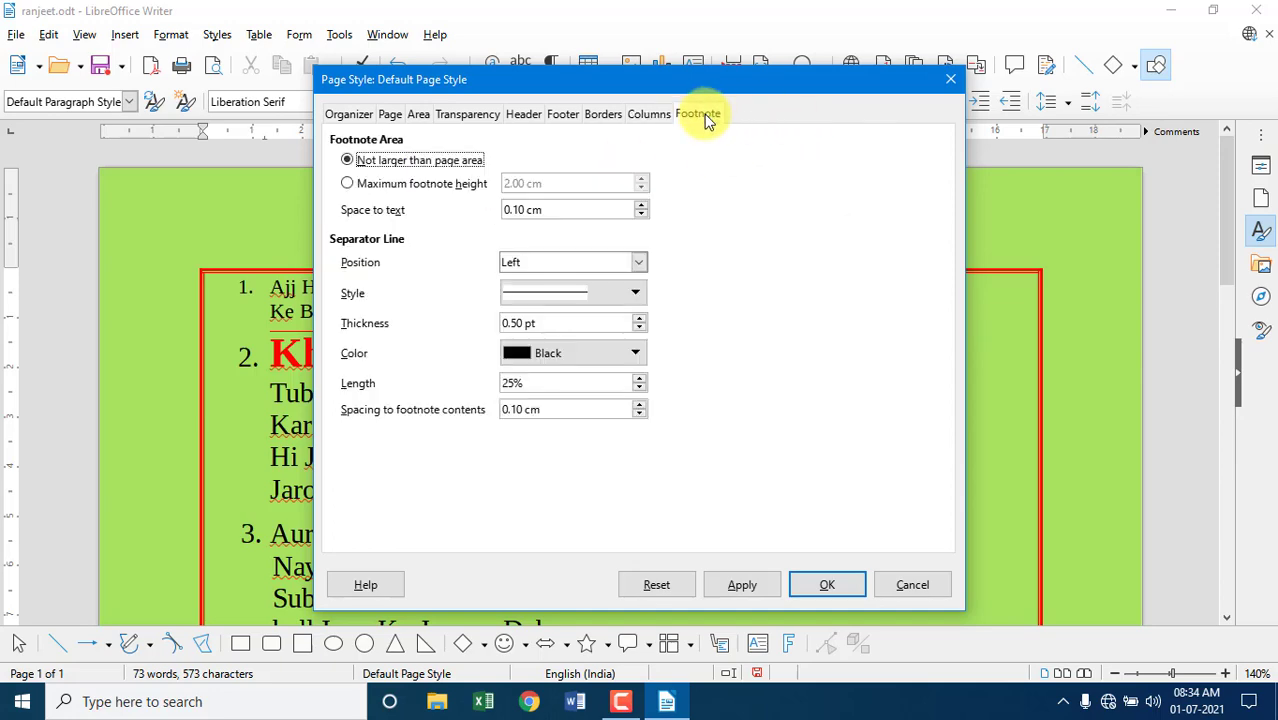
{"action": "left_click", "coordinate": [813, 589]}
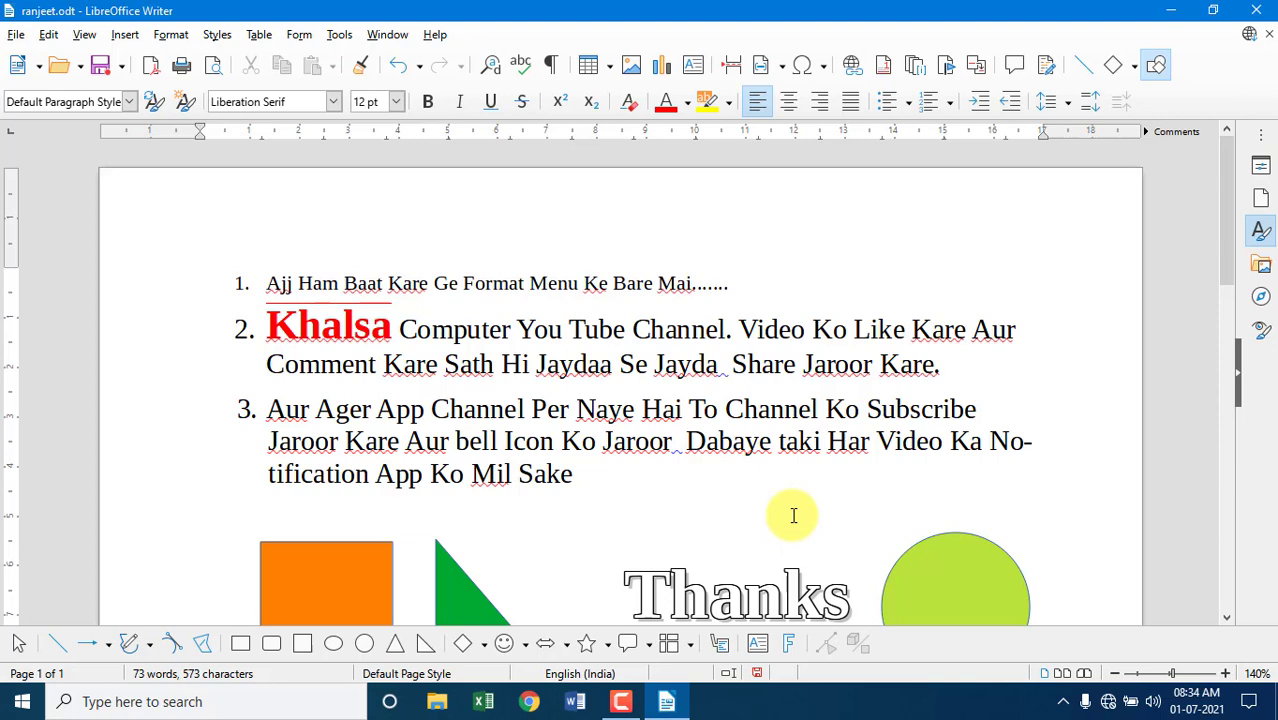
{"action": "left_click", "coordinate": [171, 34]}
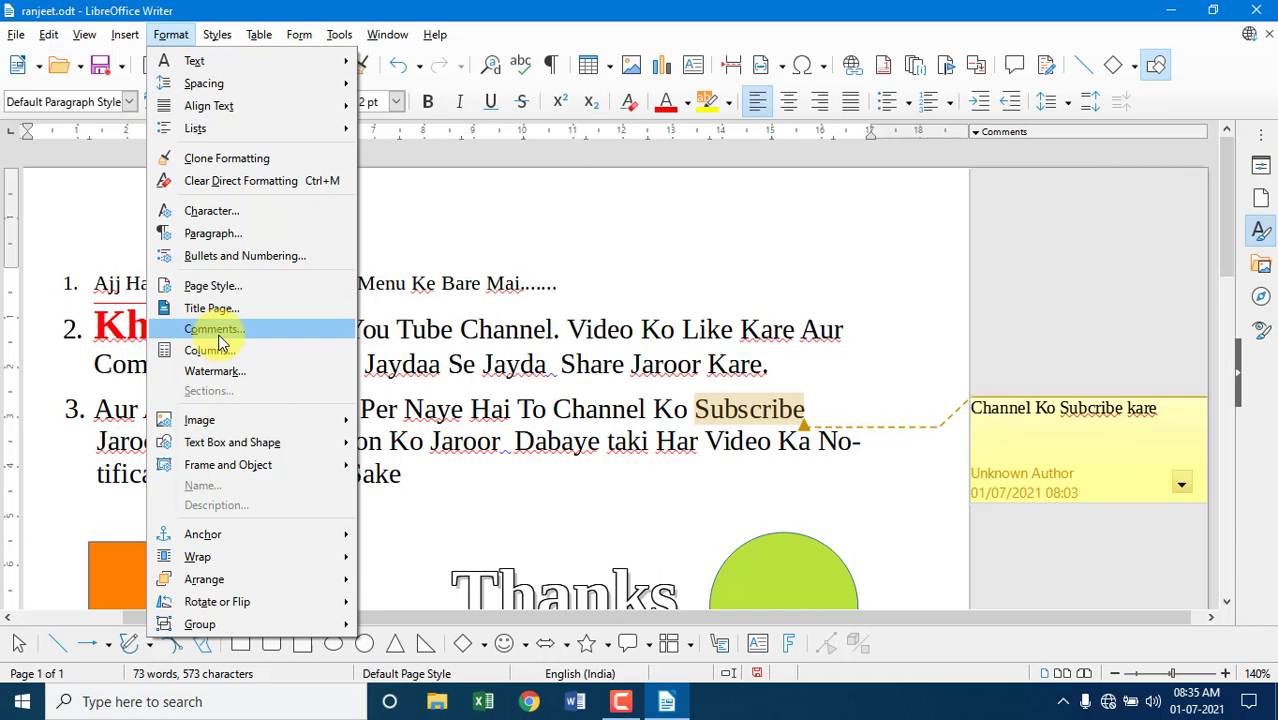
Select the whole comment text and open Character formatting for it
{"action": "left_click", "coordinate": [927, 342]}
{"action": "left_click", "coordinate": [1178, 408]}
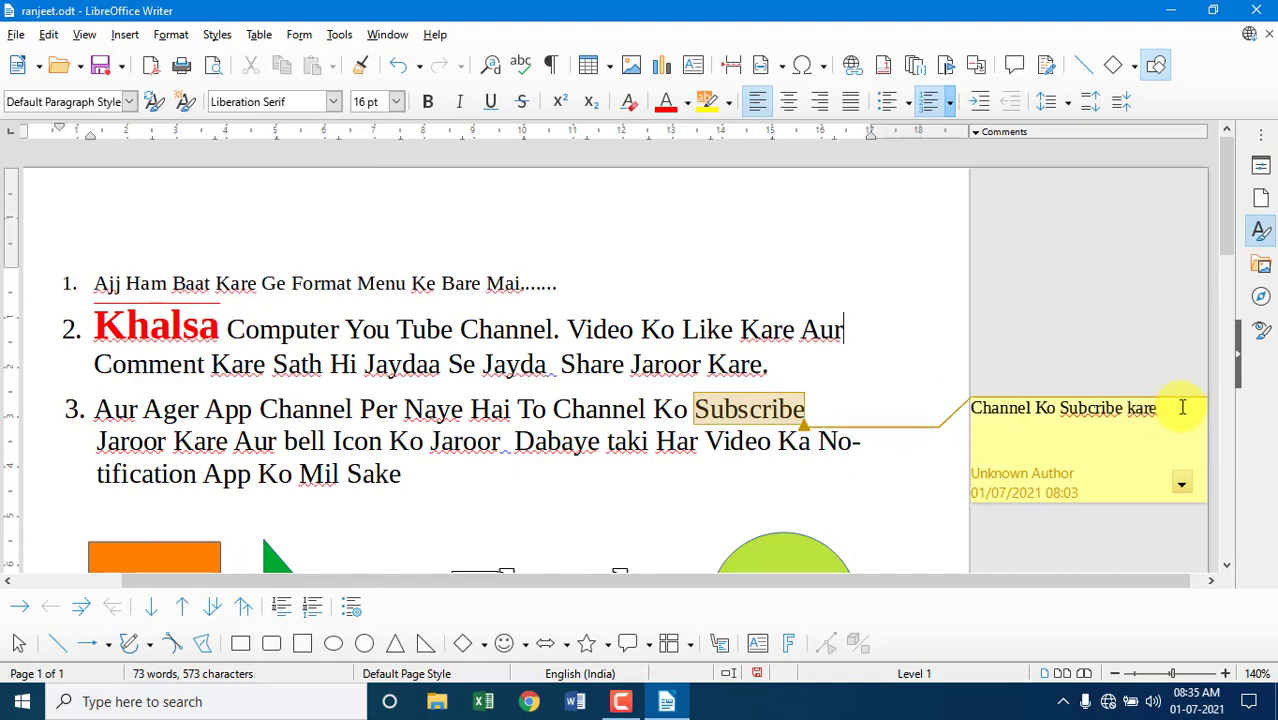
{"action": "left_click_drag", "start_coordinate": [1178, 408], "coordinate": [955, 408]}
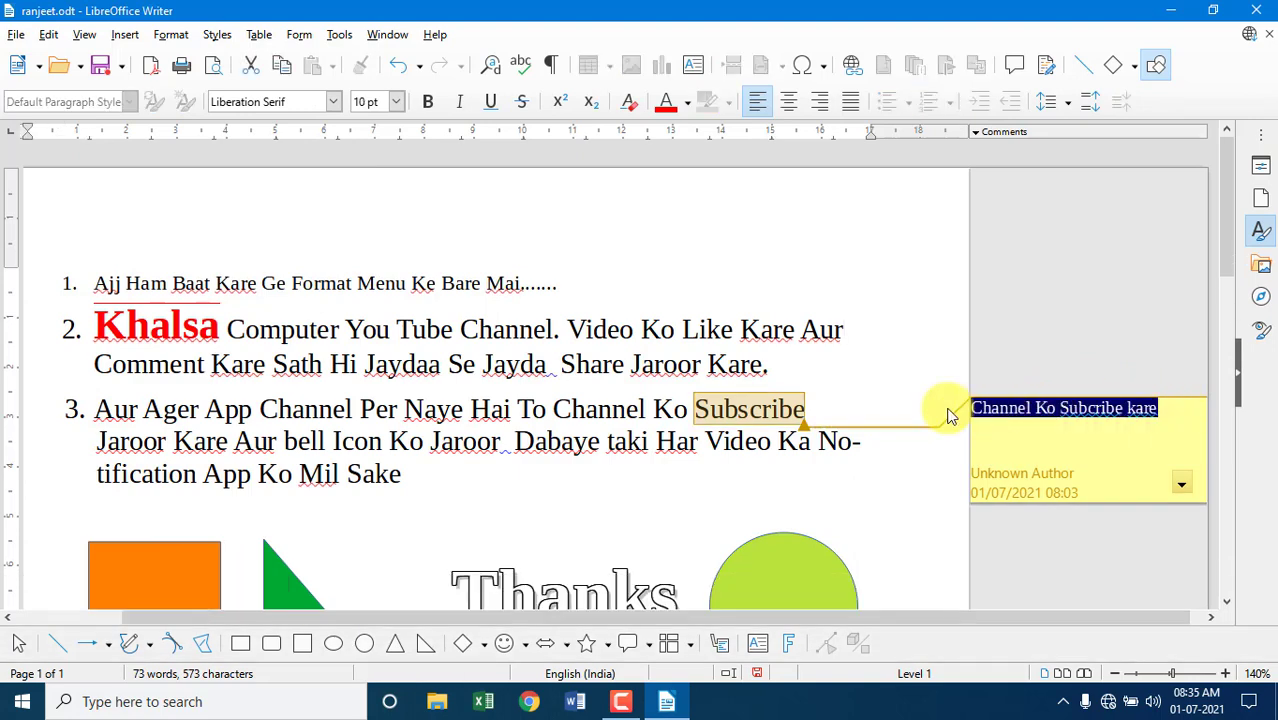
{"action": "left_click", "coordinate": [171, 34]}
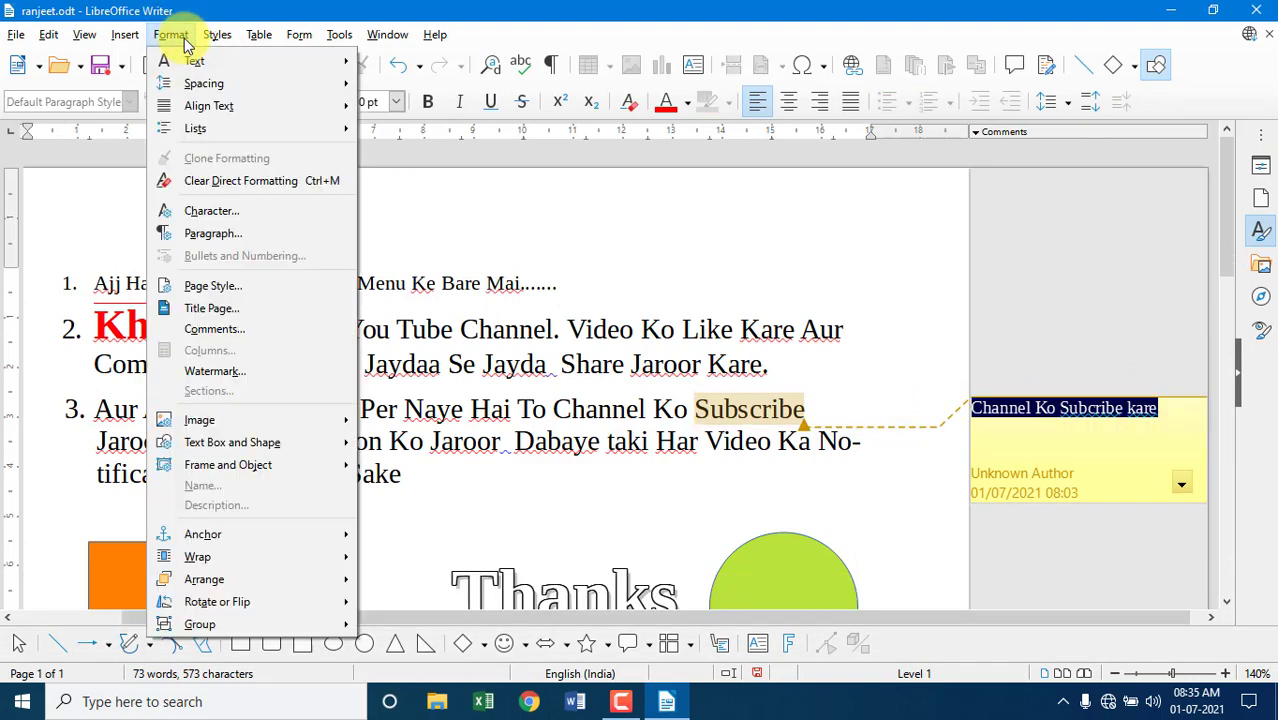
{"action": "left_click", "coordinate": [222, 329]}
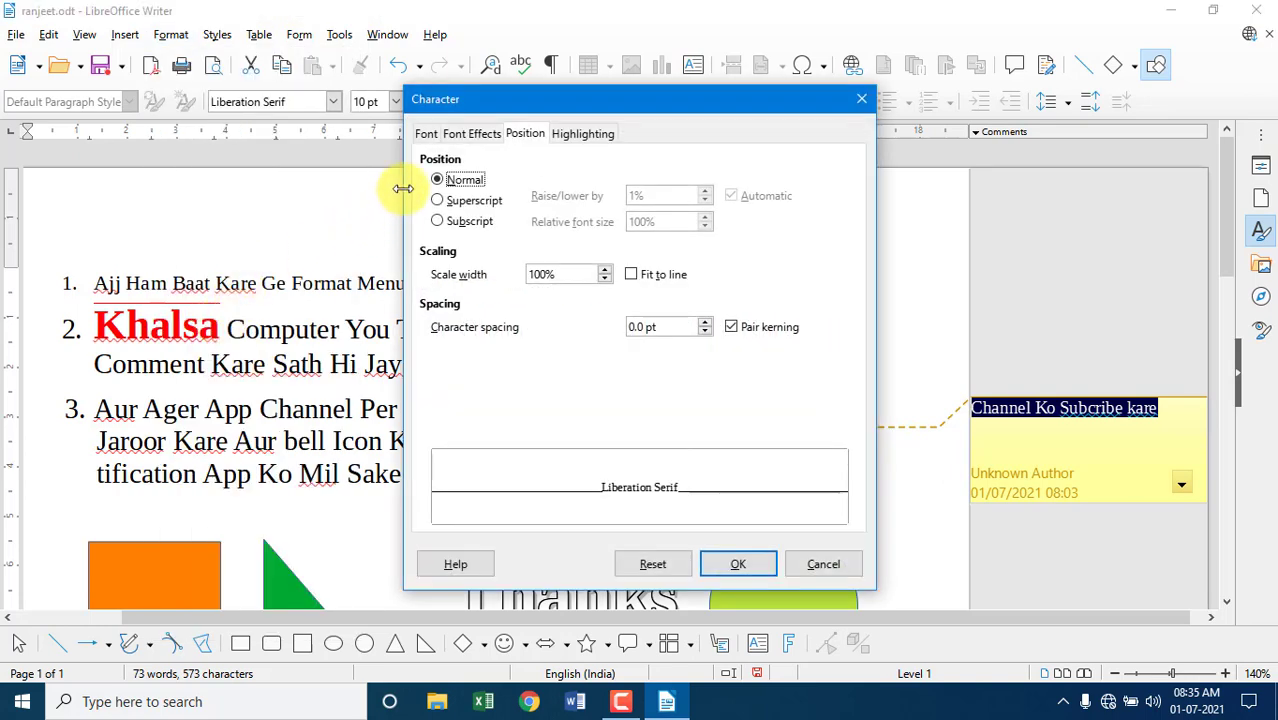
Make the comment text 14 pt and red
{"action": "left_click", "coordinate": [432, 136]}
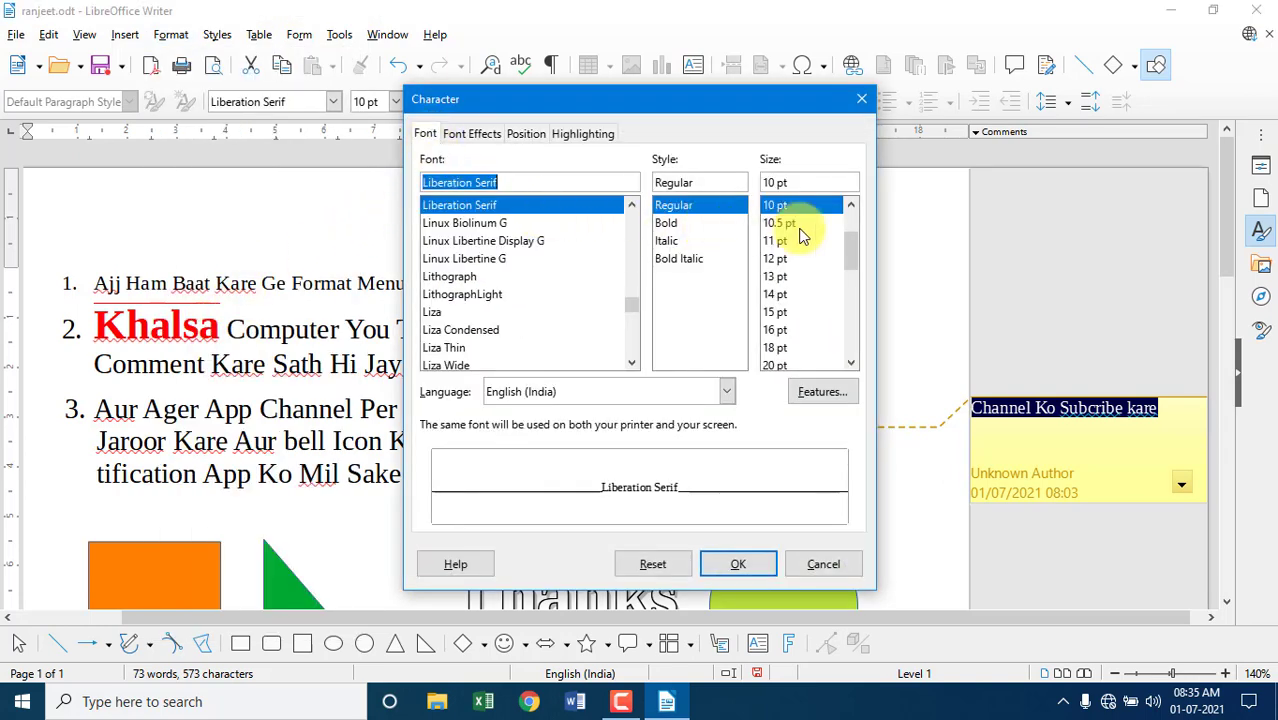
{"action": "left_click", "coordinate": [780, 294]}
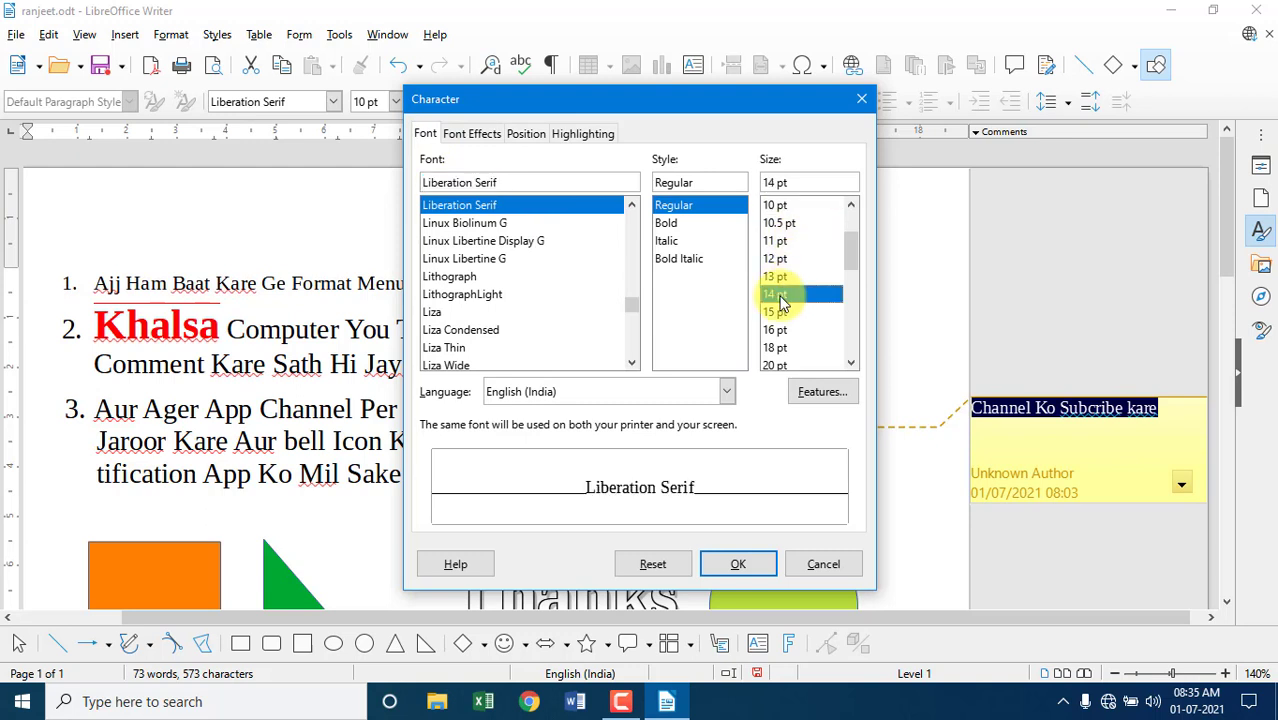
{"action": "left_click", "coordinate": [463, 143]}
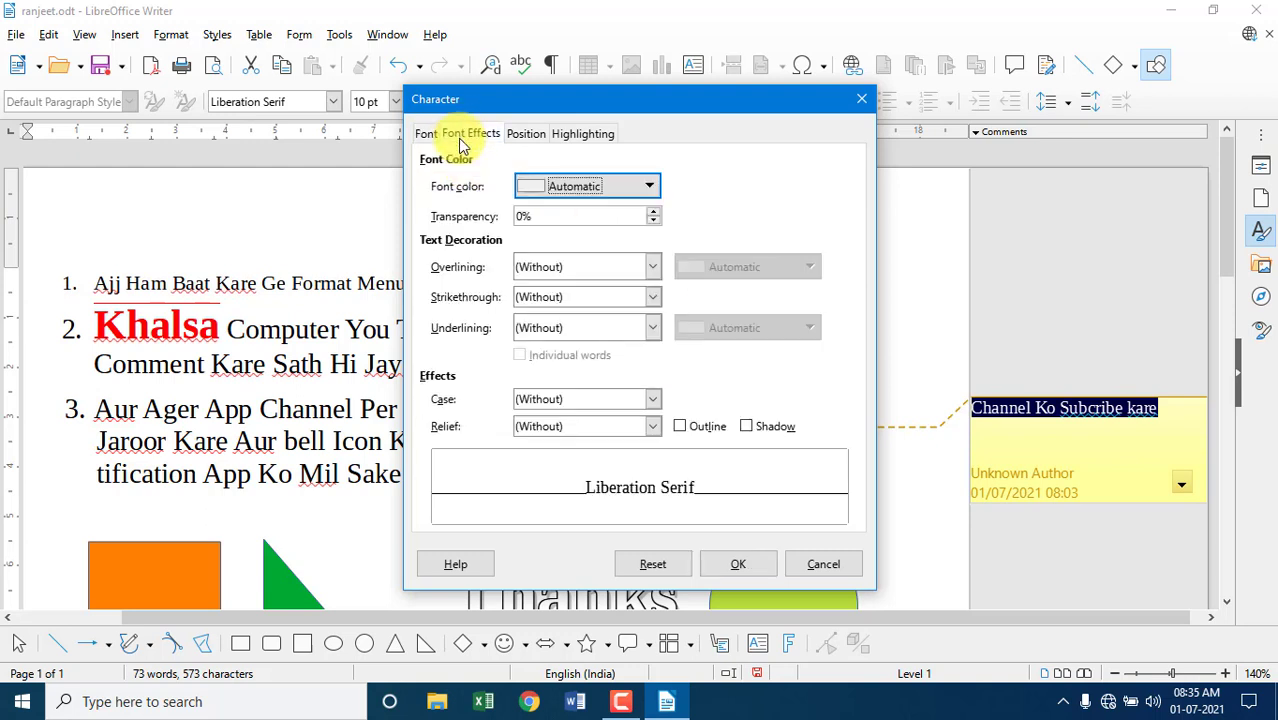
{"action": "left_click", "coordinate": [608, 188]}
{"action": "left_click", "coordinate": [591, 293]}
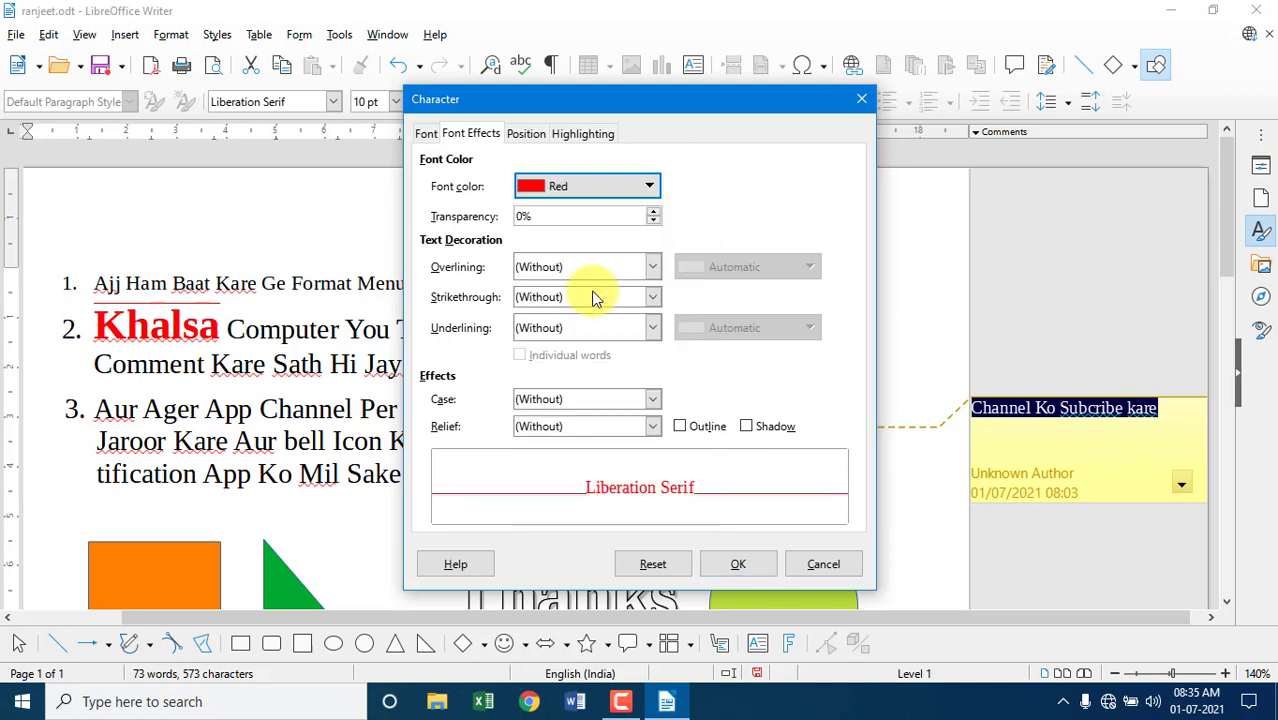
{"action": "left_click", "coordinate": [522, 136]}
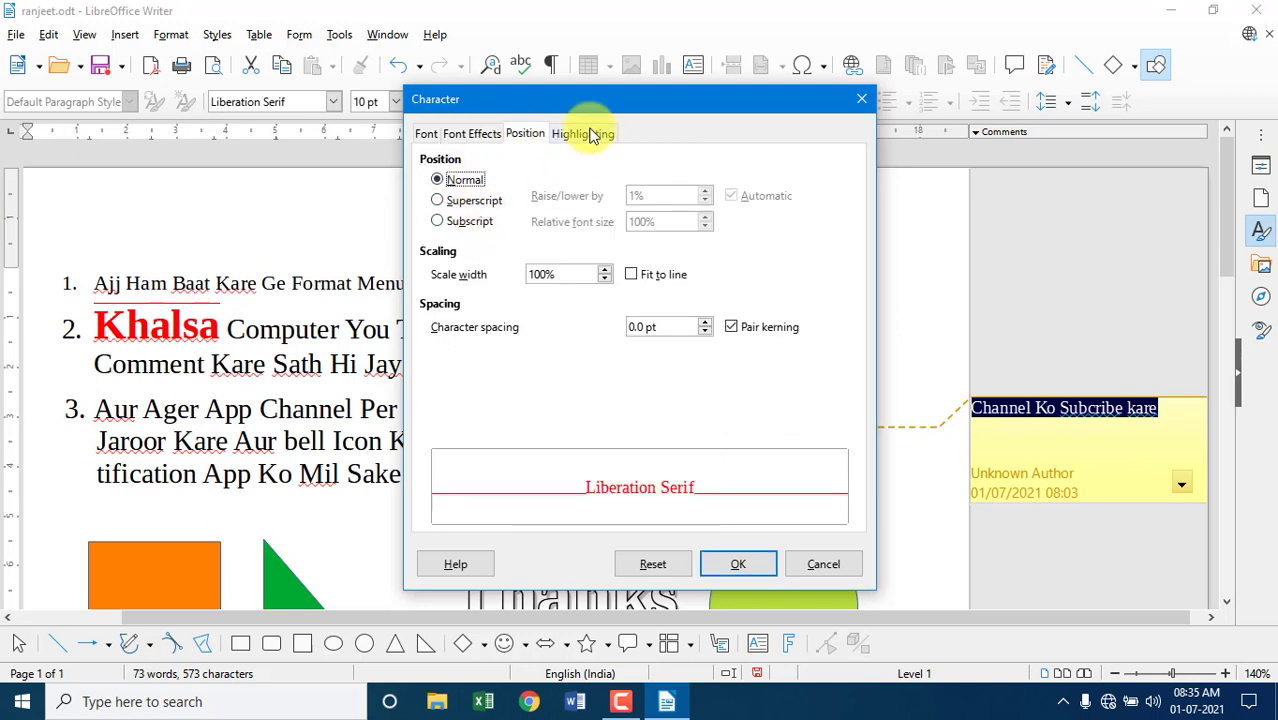
{"action": "left_click", "coordinate": [590, 135]}
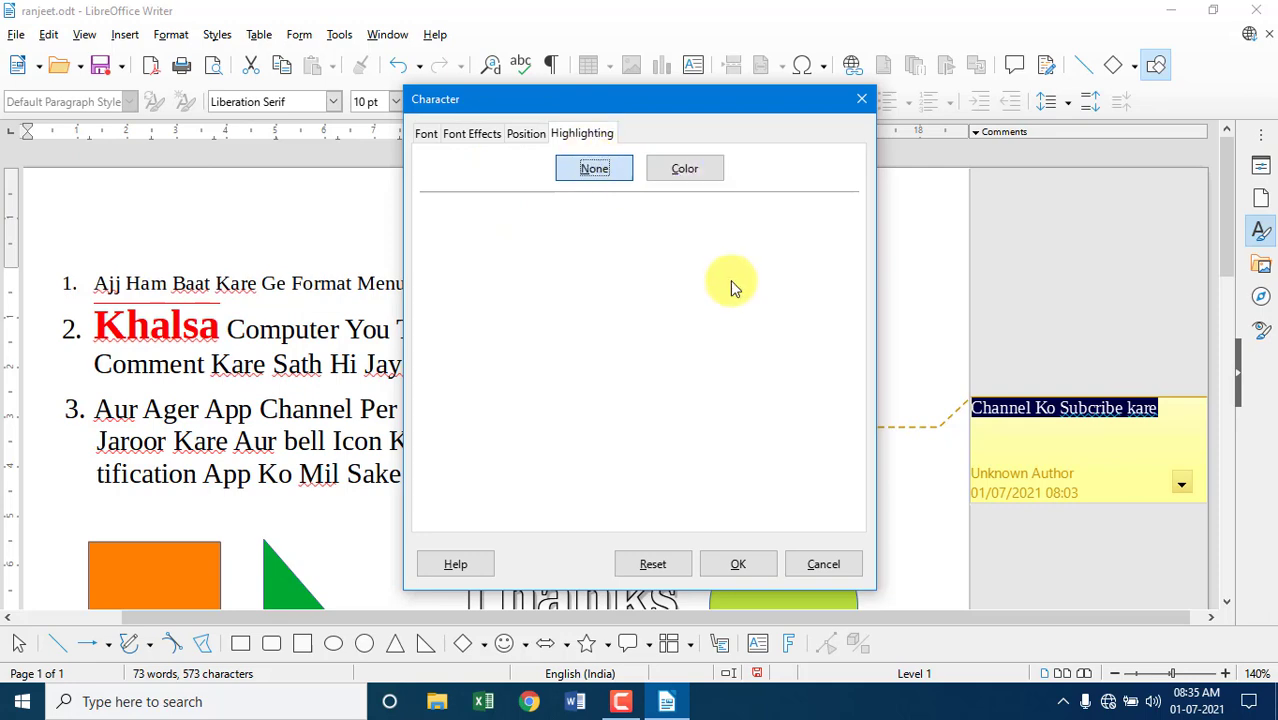
{"action": "left_click", "coordinate": [738, 564]}
Delete the comment on Subscribe
{"action": "left_click", "coordinate": [1064, 456]}
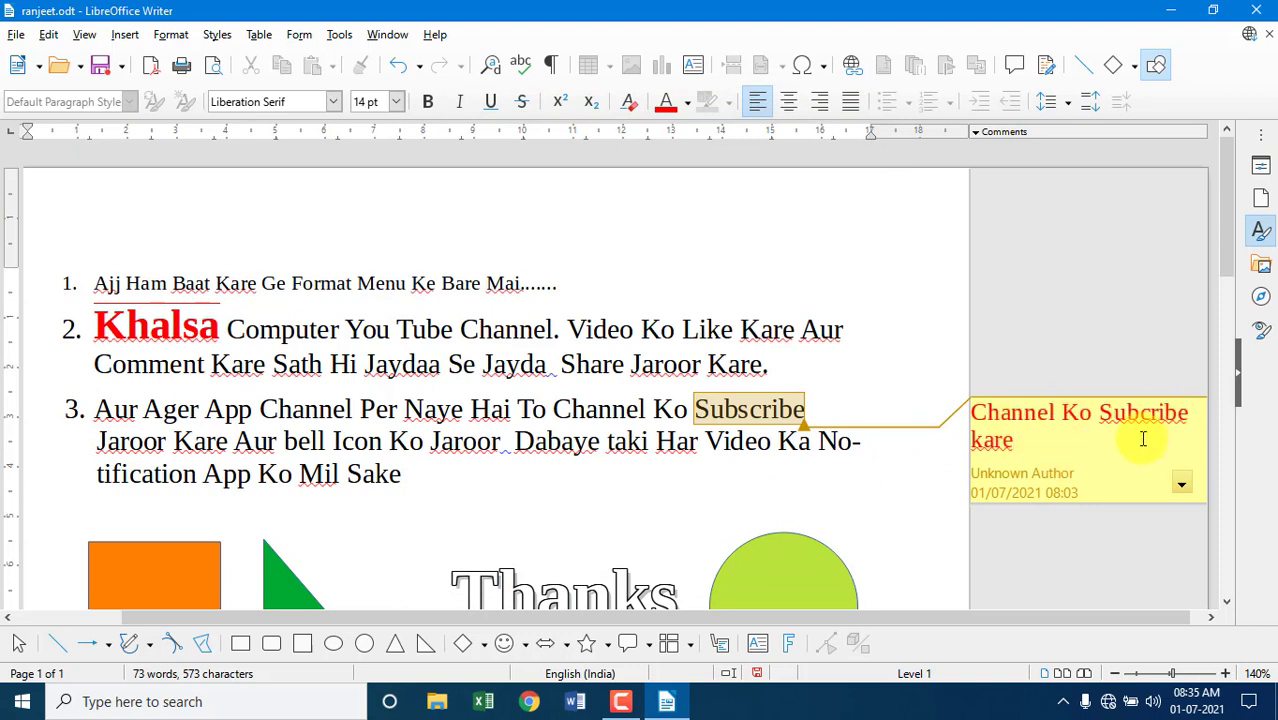
{"action": "left_click", "coordinate": [1182, 484]}
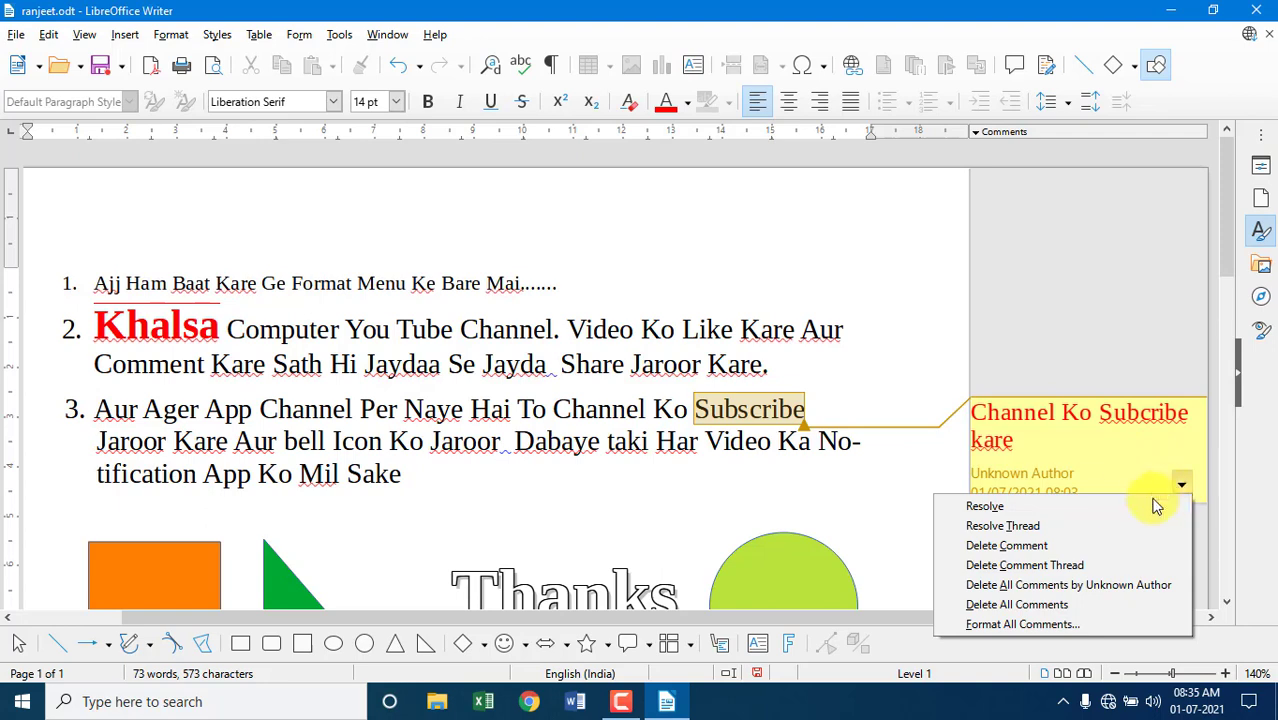
{"action": "left_click", "coordinate": [1064, 546]}
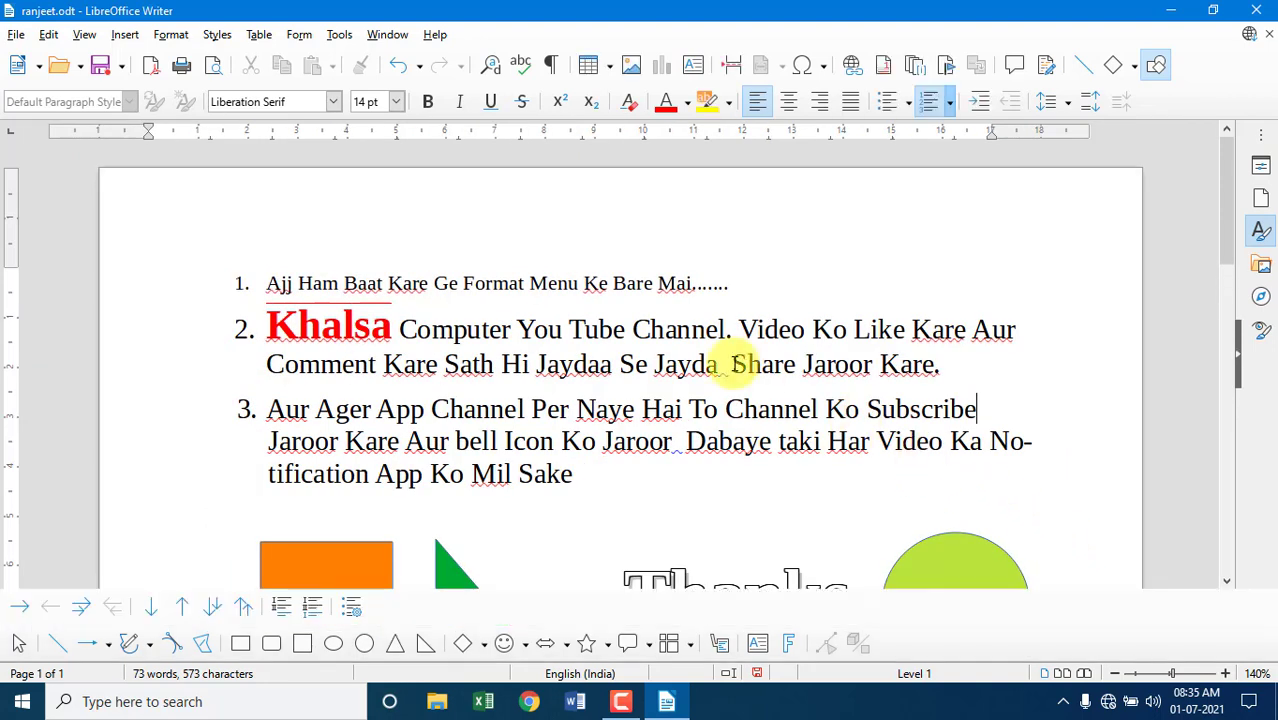
Lay the page out in three equal columns with a solid separator line
{"action": "left_click", "coordinate": [172, 36]}
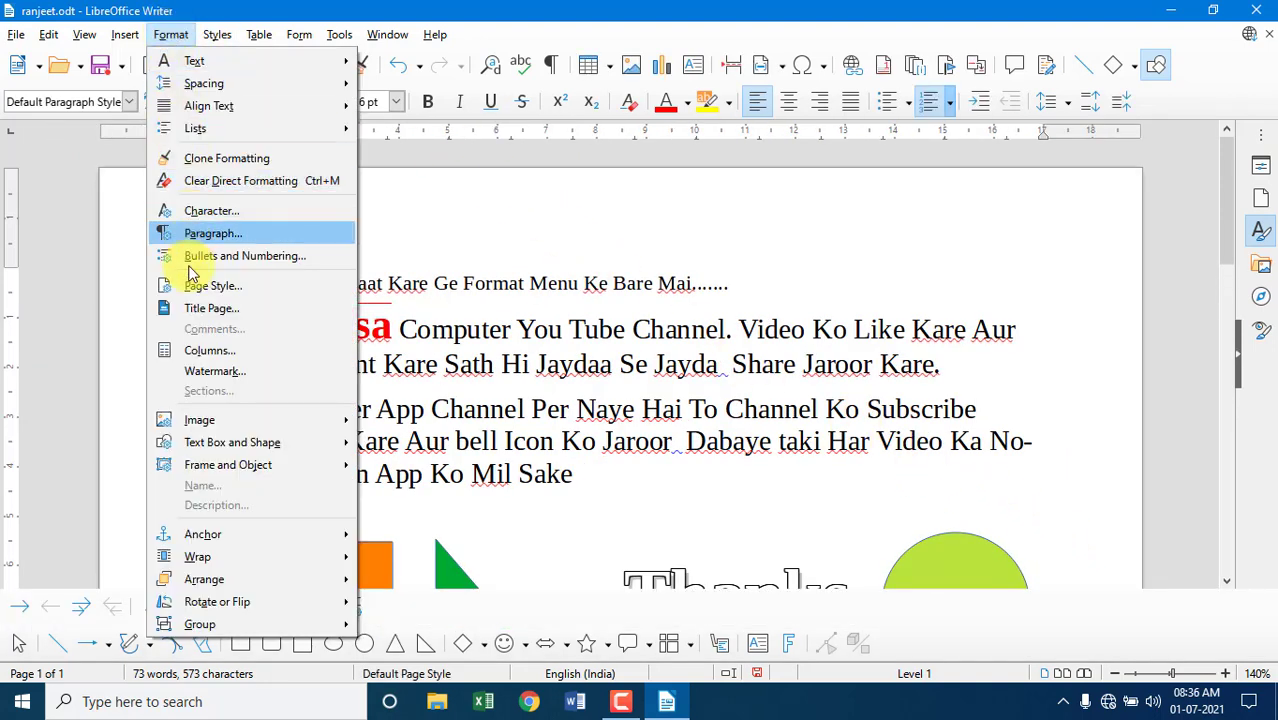
{"action": "left_click", "coordinate": [205, 352]}
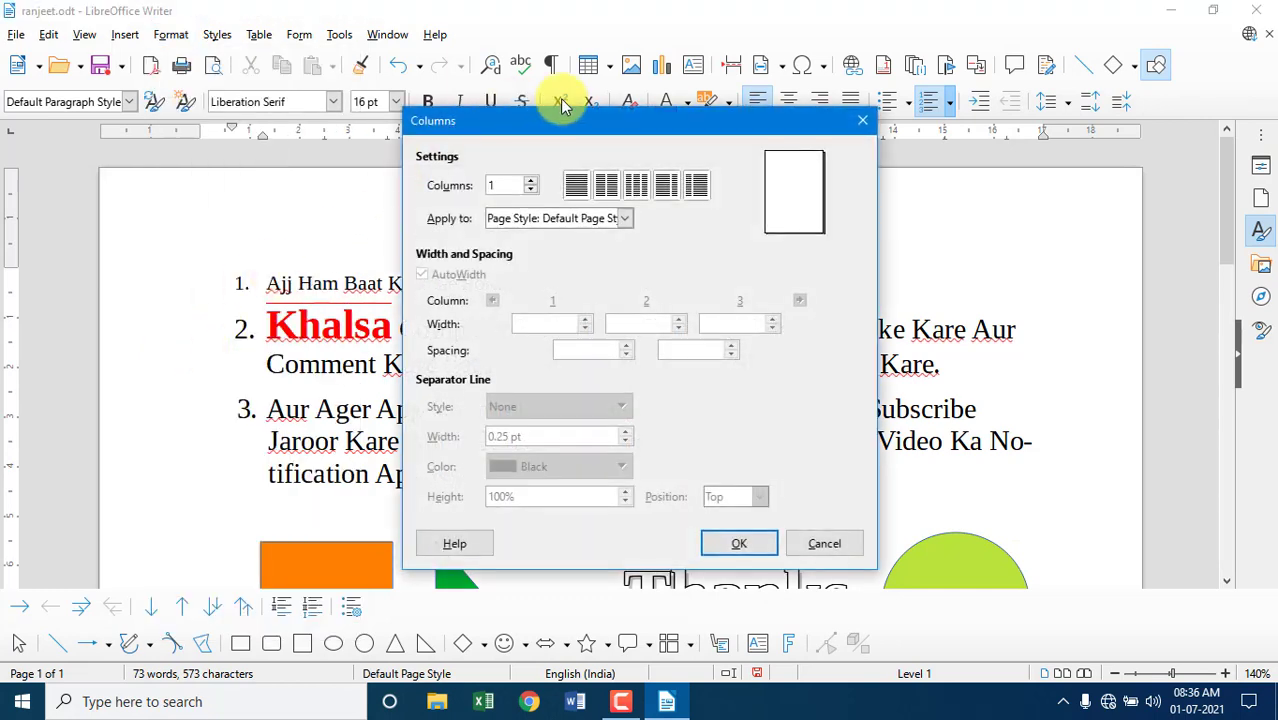
{"action": "left_click_drag", "start_coordinate": [555, 126], "coordinate": [499, 182]}
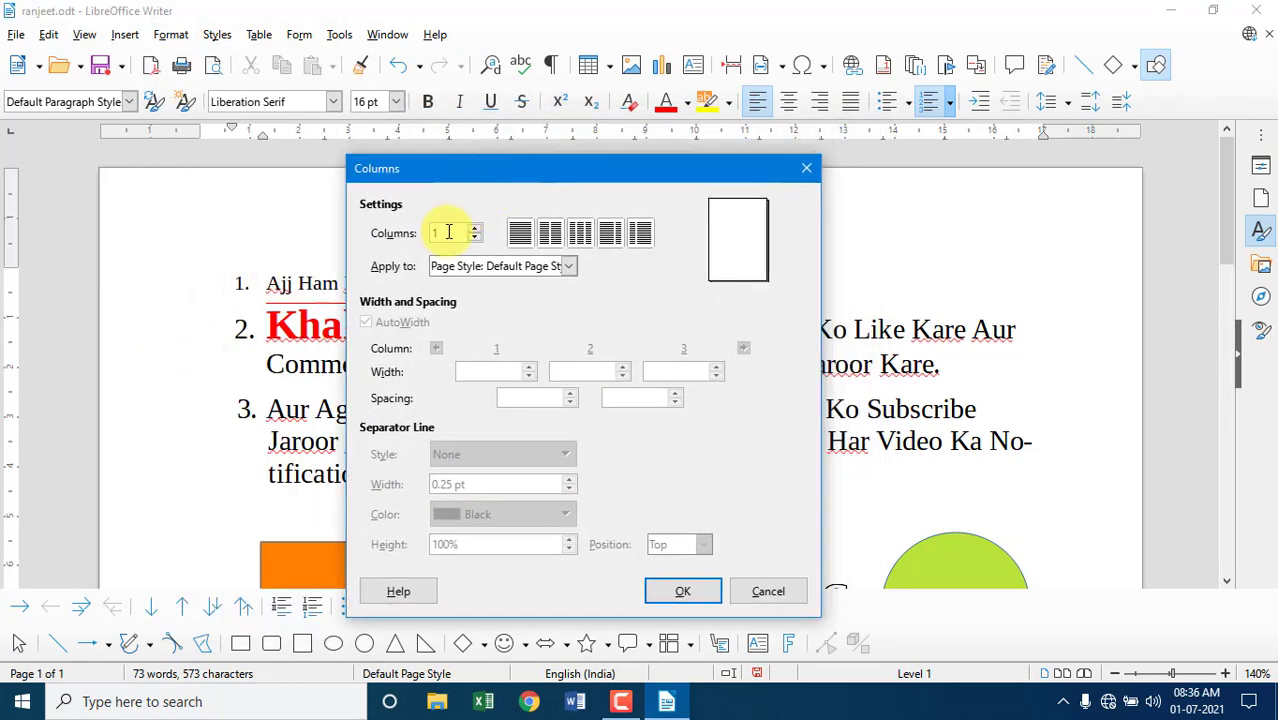
{"action": "left_click", "coordinate": [579, 236]}
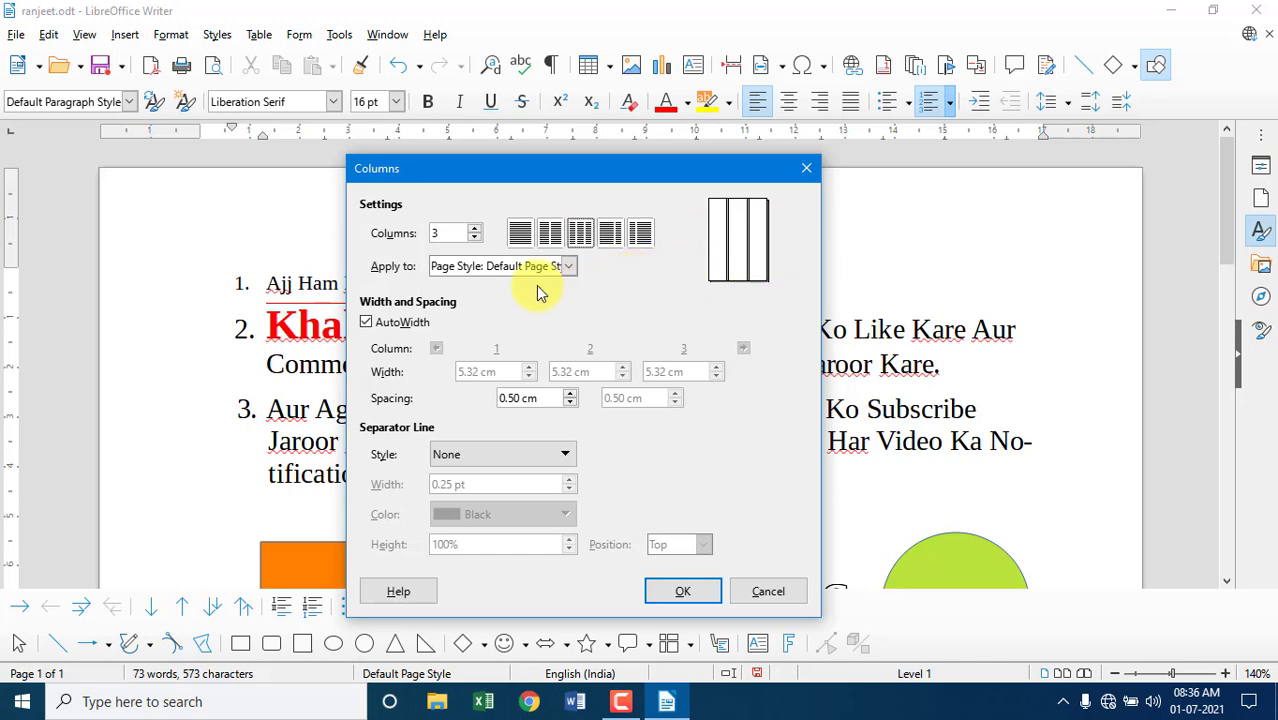
{"action": "left_click", "coordinate": [416, 323]}
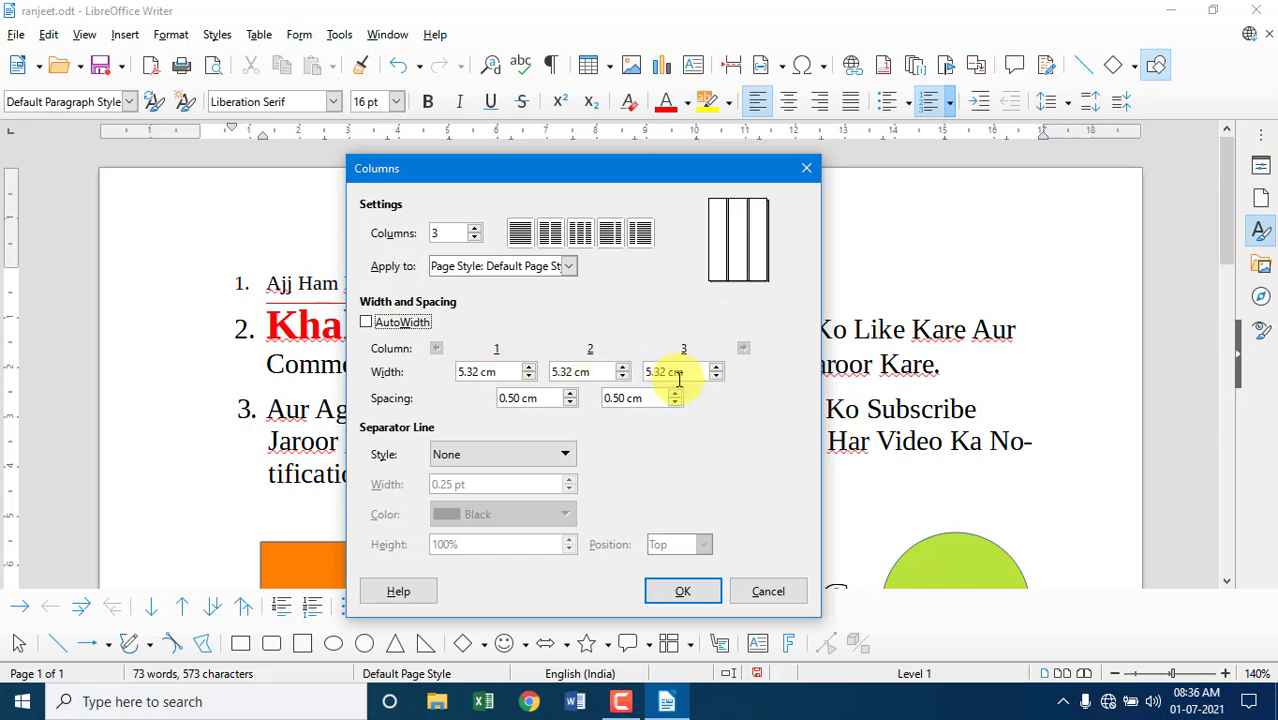
{"action": "left_click", "coordinate": [398, 327]}
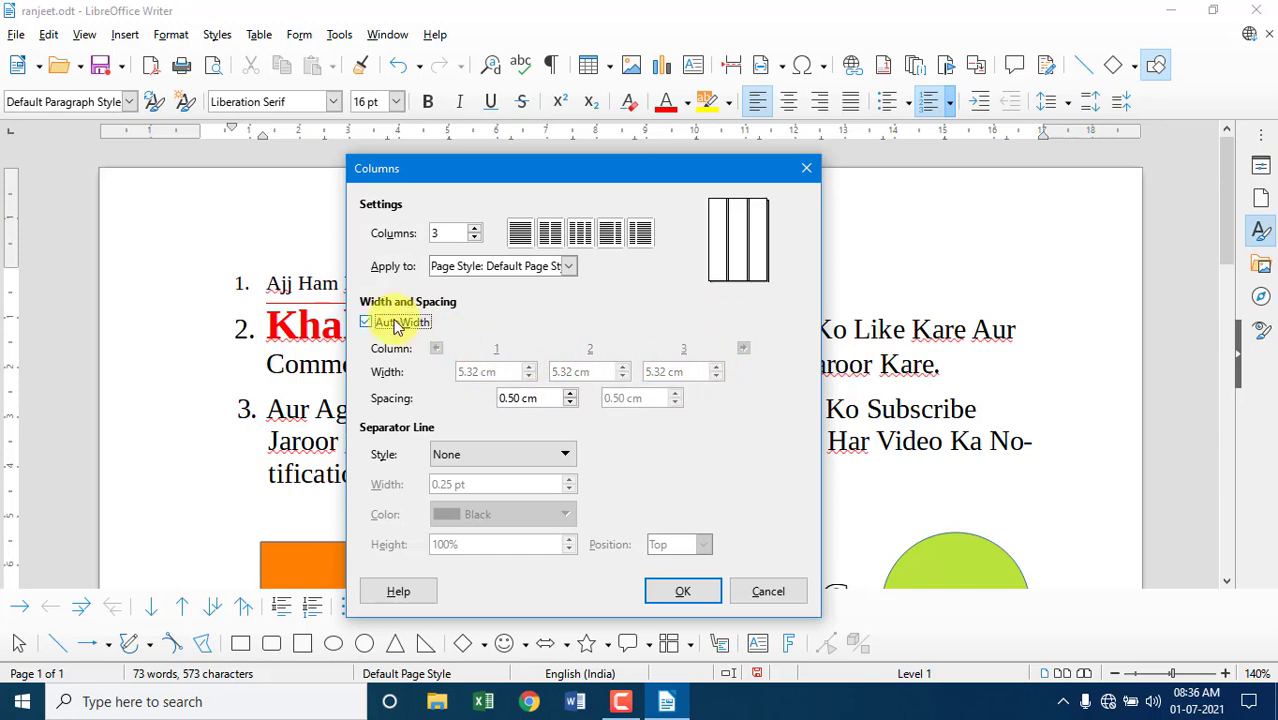
{"action": "left_click", "coordinate": [485, 457]}
{"action": "left_click", "coordinate": [476, 514]}
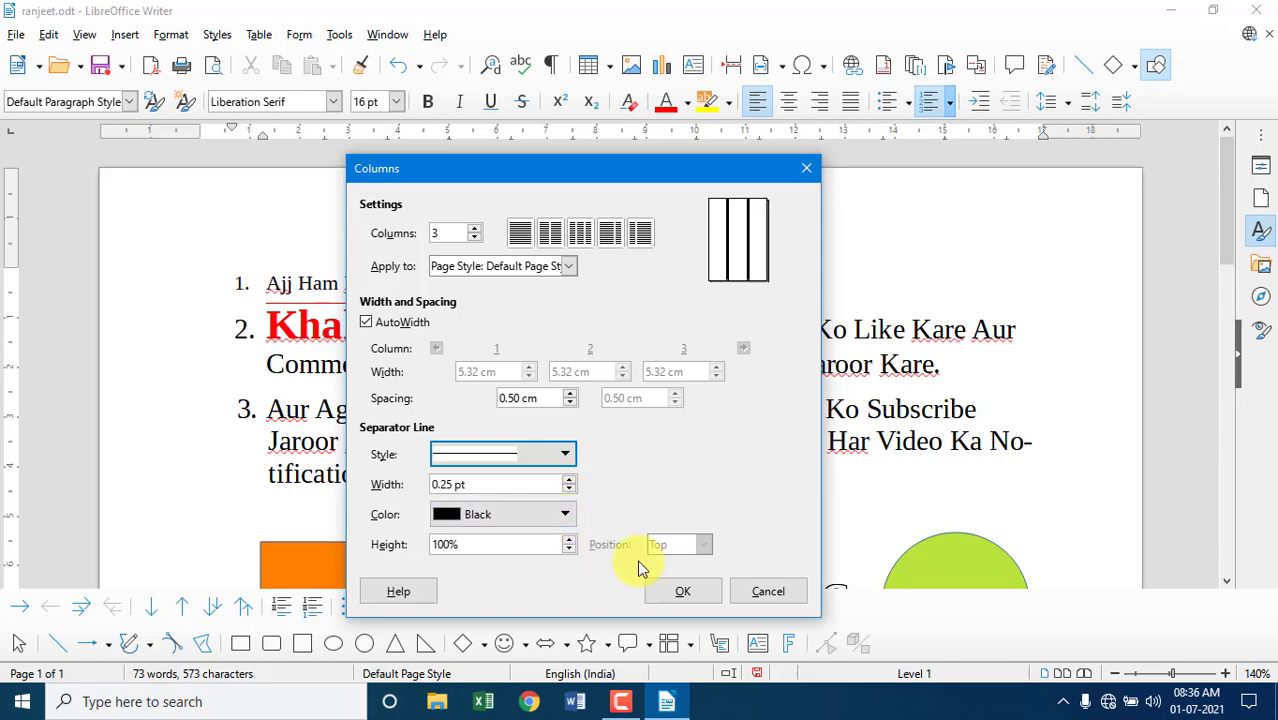
{"action": "left_click", "coordinate": [698, 593]}
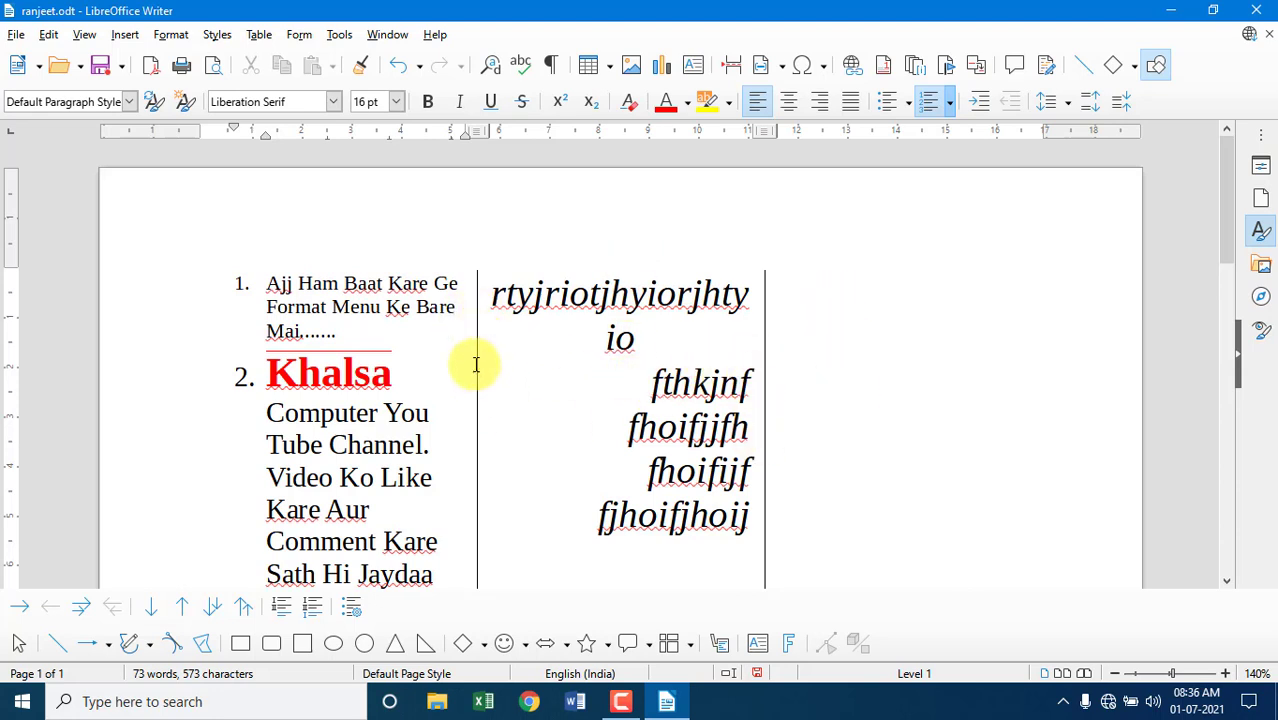
Set the page back to a single column
{"action": "left_click", "coordinate": [167, 36]}
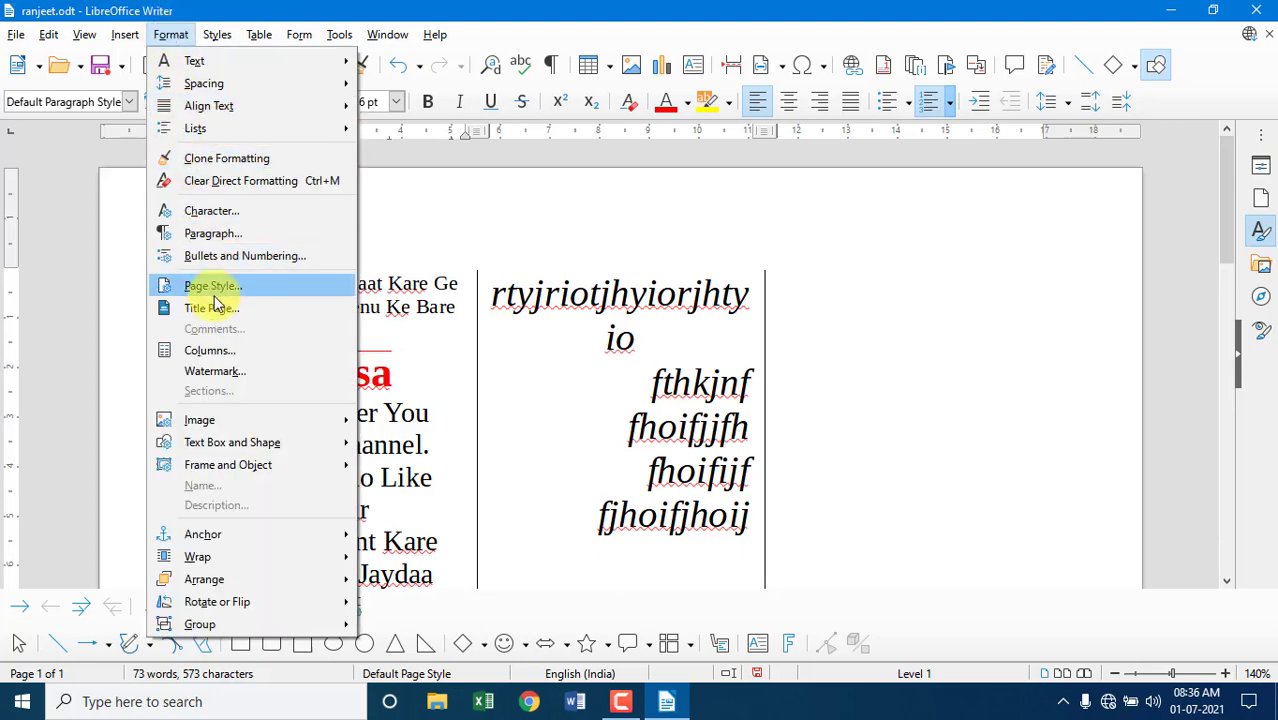
{"action": "left_click", "coordinate": [222, 354]}
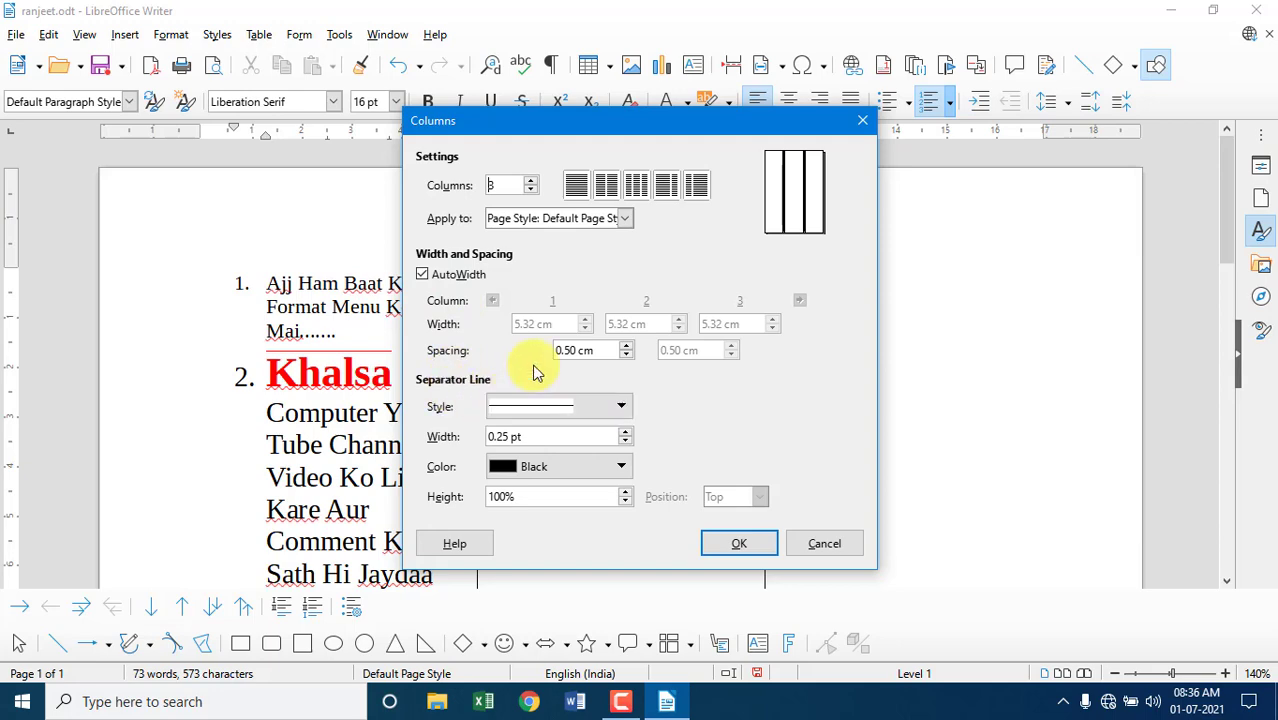
{"action": "left_click", "coordinate": [576, 185]}
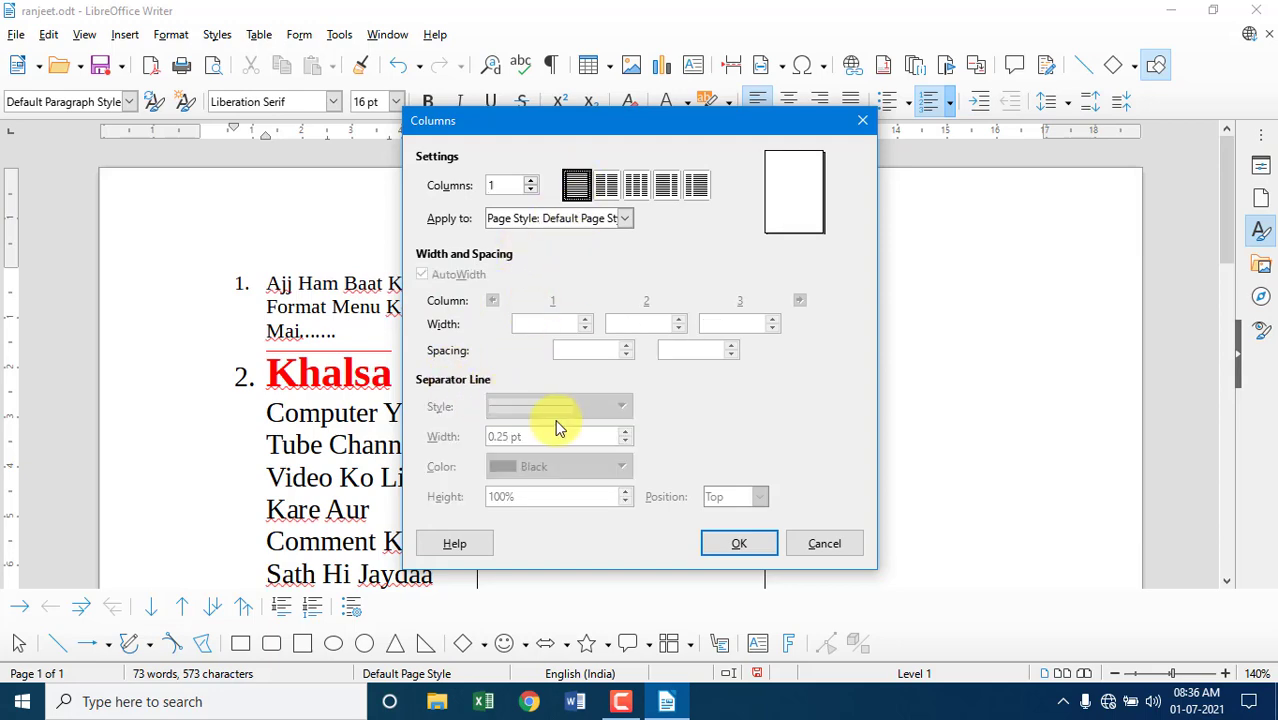
{"action": "left_click", "coordinate": [738, 546]}
{"action": "left_click", "coordinate": [171, 34]}
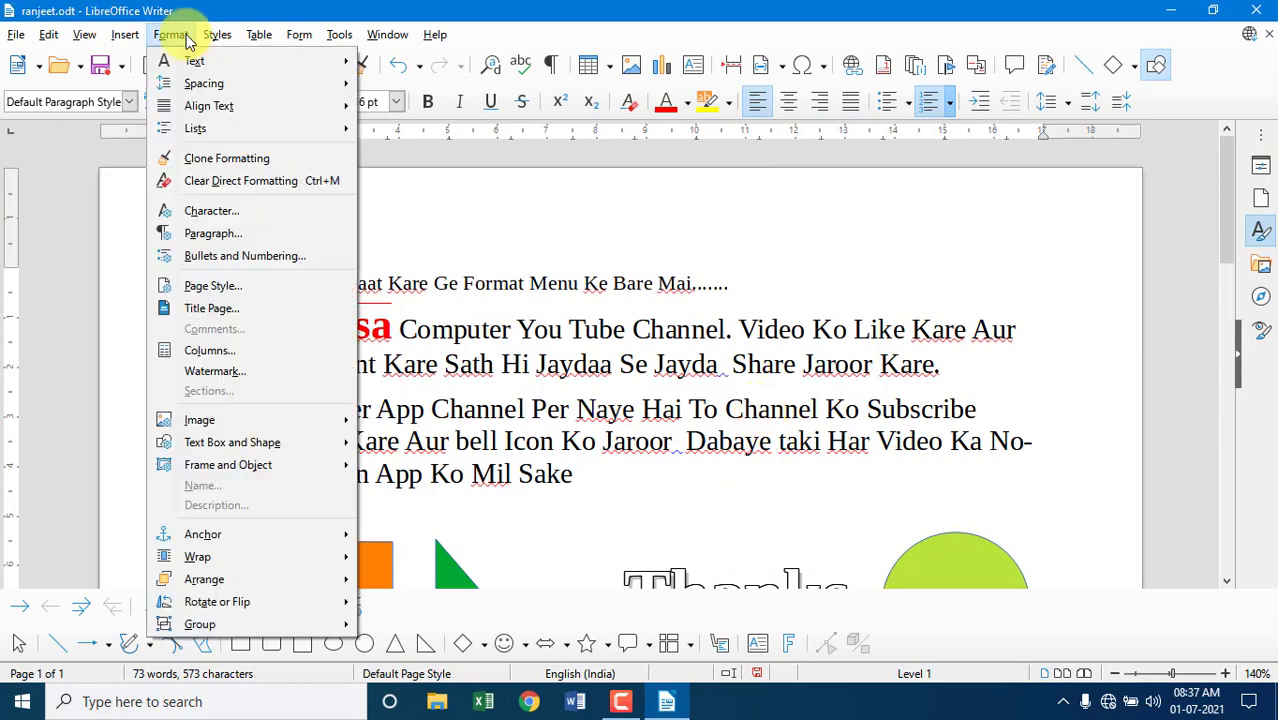
Complete the watermark text 'Khasla Computer' and set it to Arial Black in Orange
{"action": "left_click", "coordinate": [249, 386]}
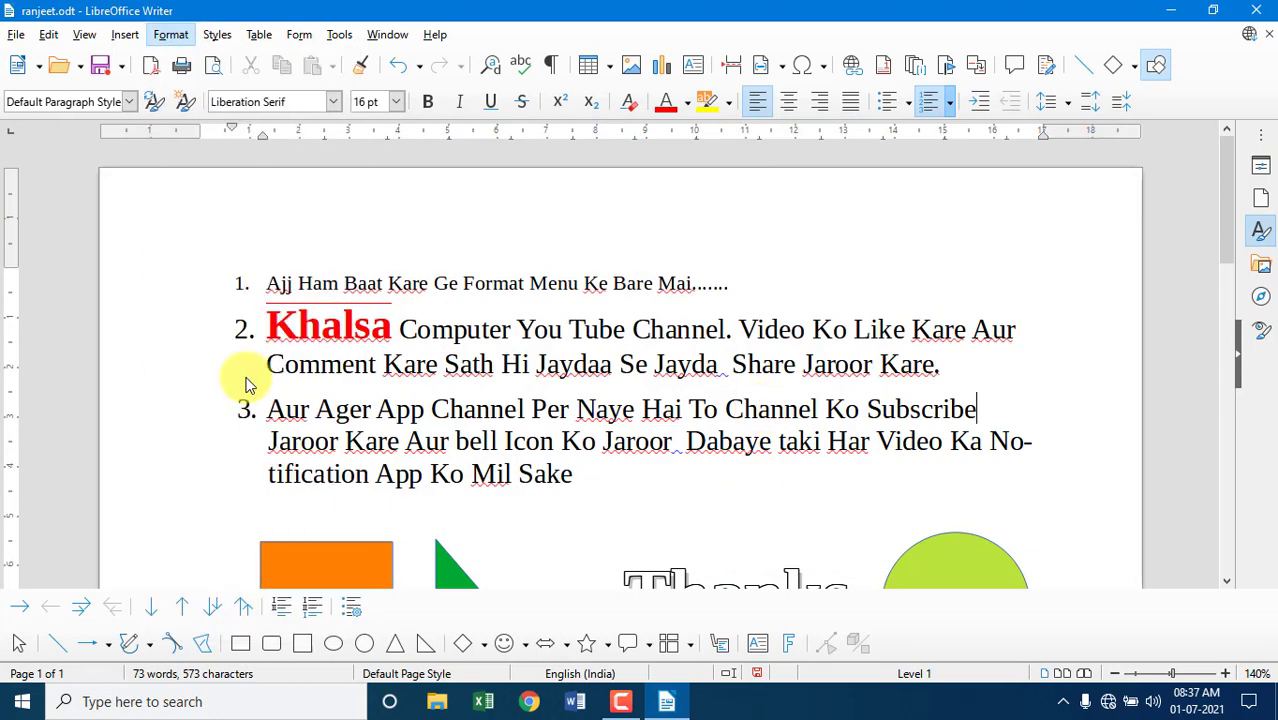
{"action": "left_click_drag", "start_coordinate": [638, 232], "coordinate": [448, 214]}
{"action": "type", "text": "Khasla C"}
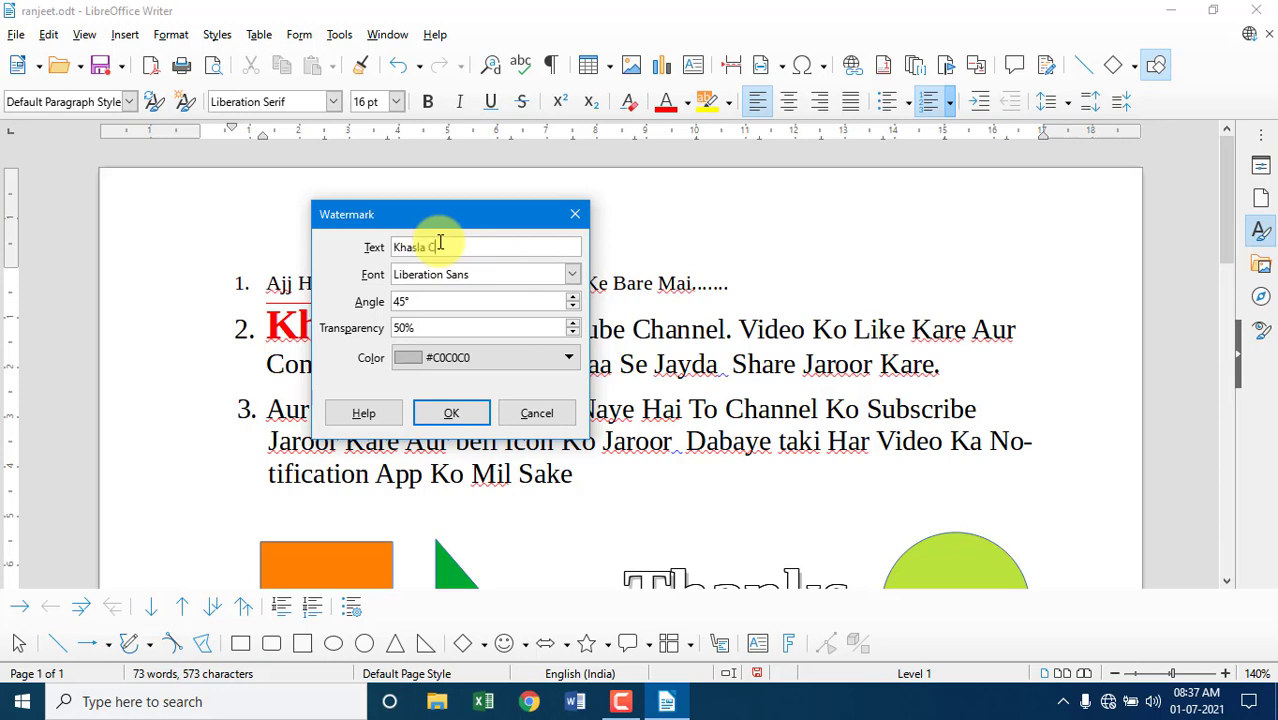
{"action": "type", "text": "amp"}
{"action": "left_click", "coordinate": [573, 276]}
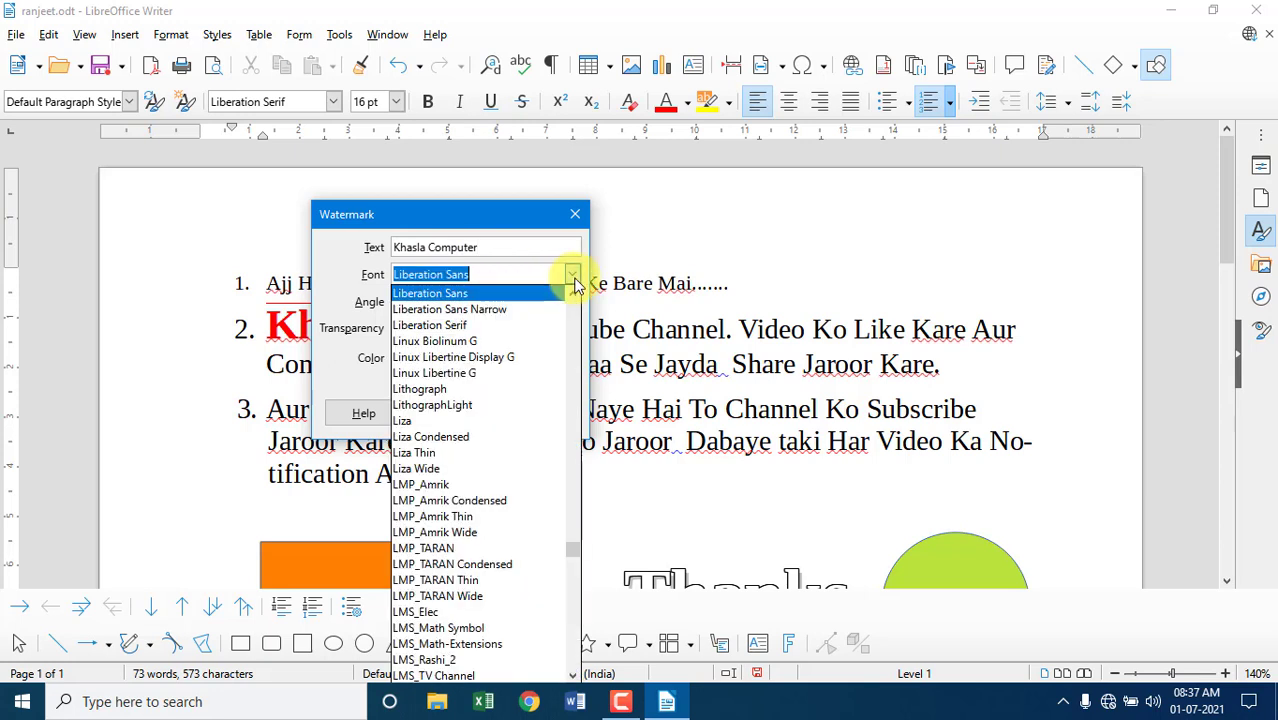
{"action": "type", "text": "a"}
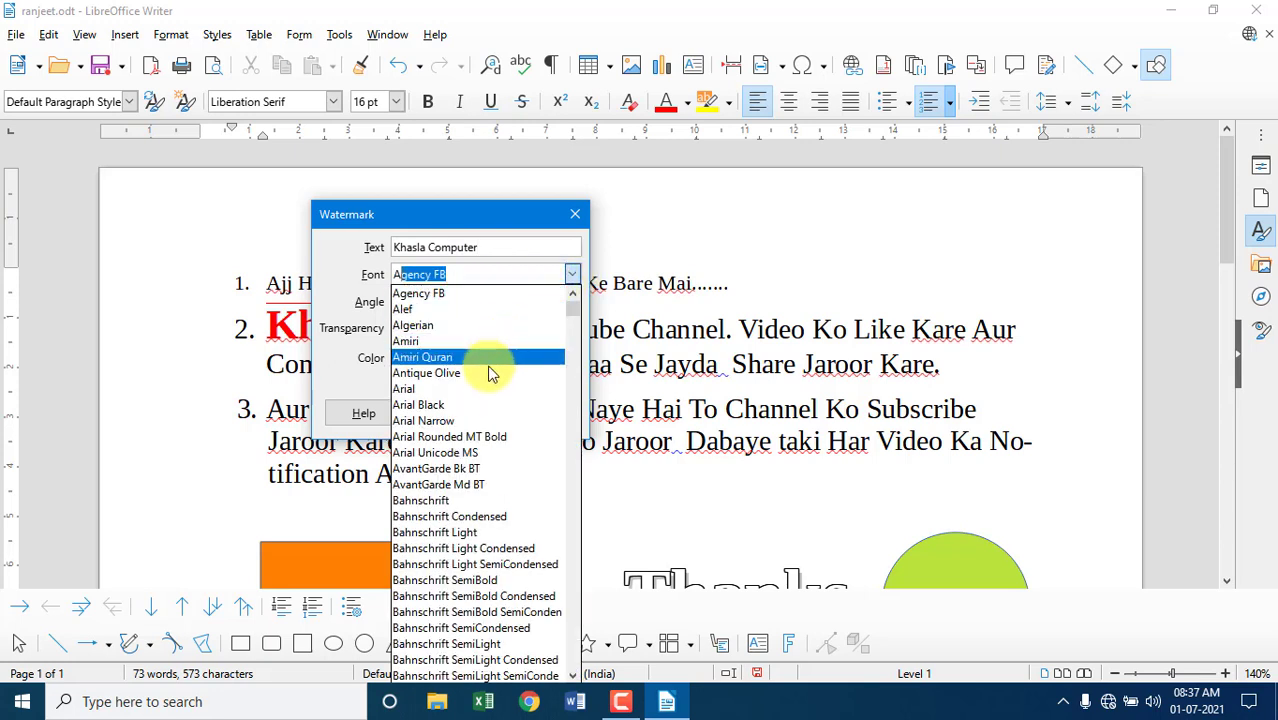
{"action": "left_click", "coordinate": [477, 404]}
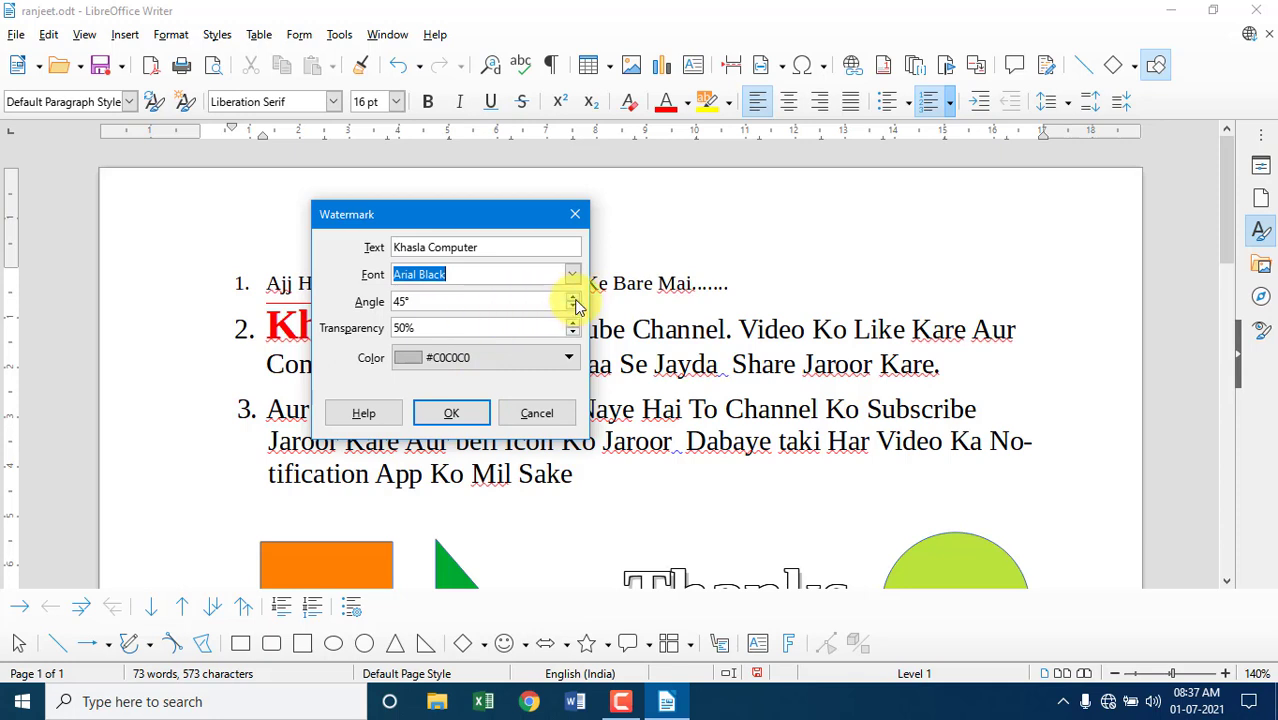
{"action": "left_click", "coordinate": [565, 362]}
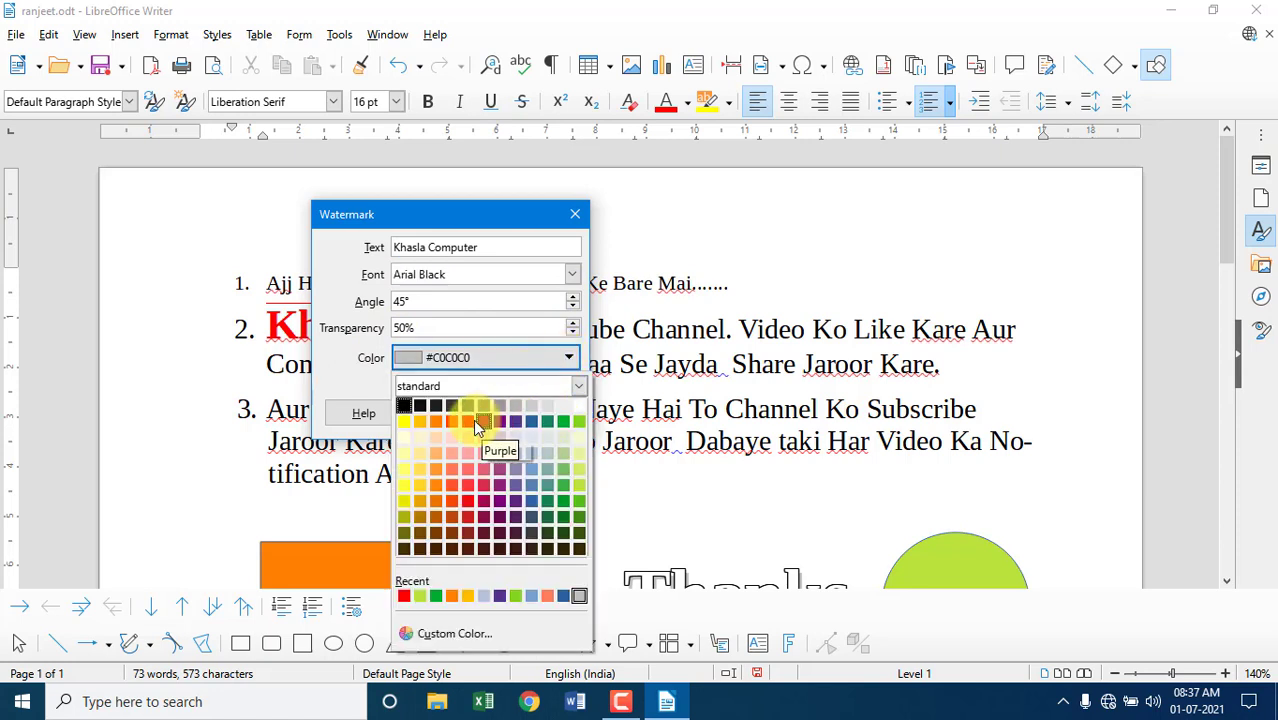
{"action": "left_click", "coordinate": [437, 422]}
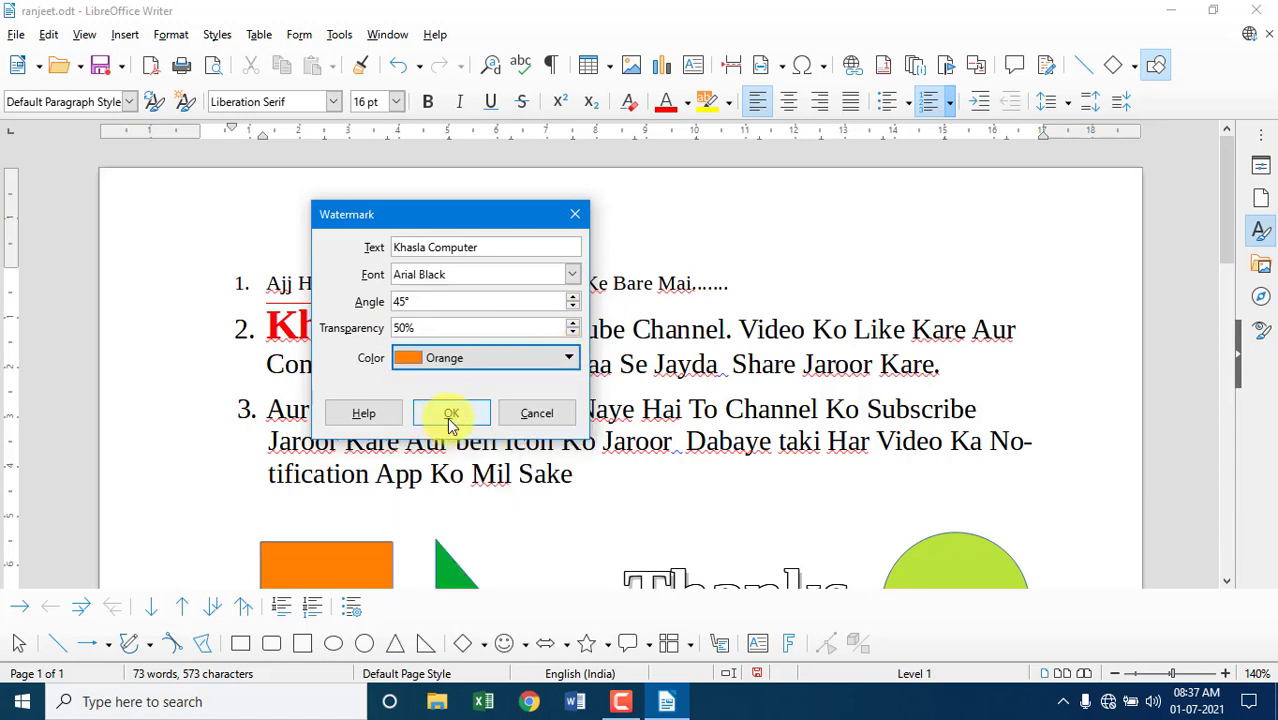
Apply the orange Khasla Computer watermark to the pages and check it across the document
{"action": "left_click", "coordinate": [451, 422]}
{"action": "scroll", "coordinate": [676, 432], "scroll_direction": "down", "scroll_amount": 5}
{"action": "scroll", "coordinate": [676, 432], "scroll_direction": "down", "scroll_amount": 4}
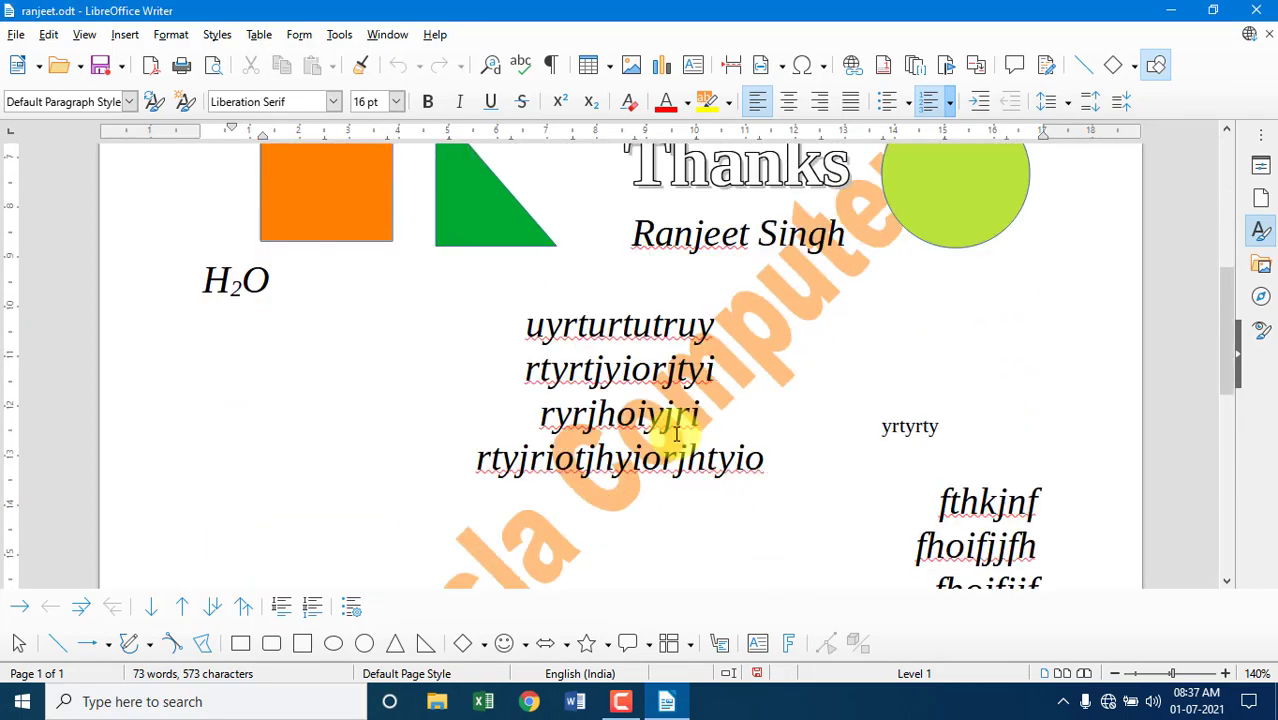
{"action": "scroll", "coordinate": [550, 440], "scroll_direction": "down", "scroll_amount": 4}
{"action": "scroll", "coordinate": [550, 404], "scroll_direction": "up", "scroll_amount": 4}
{"action": "scroll", "coordinate": [640, 385], "scroll_direction": "up", "scroll_amount": 4}
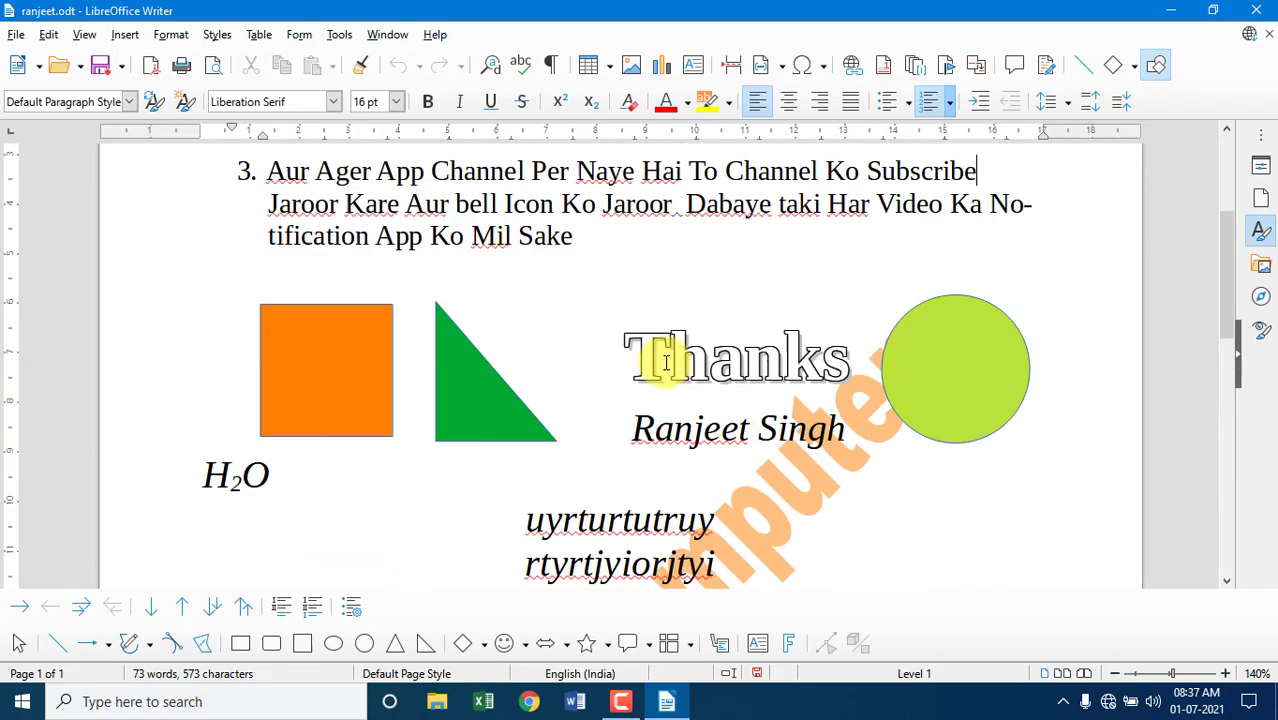
{"action": "scroll", "coordinate": [665, 379], "scroll_direction": "up", "scroll_amount": 4}
{"action": "scroll", "coordinate": [662, 351], "scroll_direction": "down", "scroll_amount": 5}
{"action": "scroll", "coordinate": [665, 385], "scroll_direction": "down", "scroll_amount": 4}
Add several lines of filler text at the document's end, running onto page 2
{"action": "key", "text": "ctrl+End"}
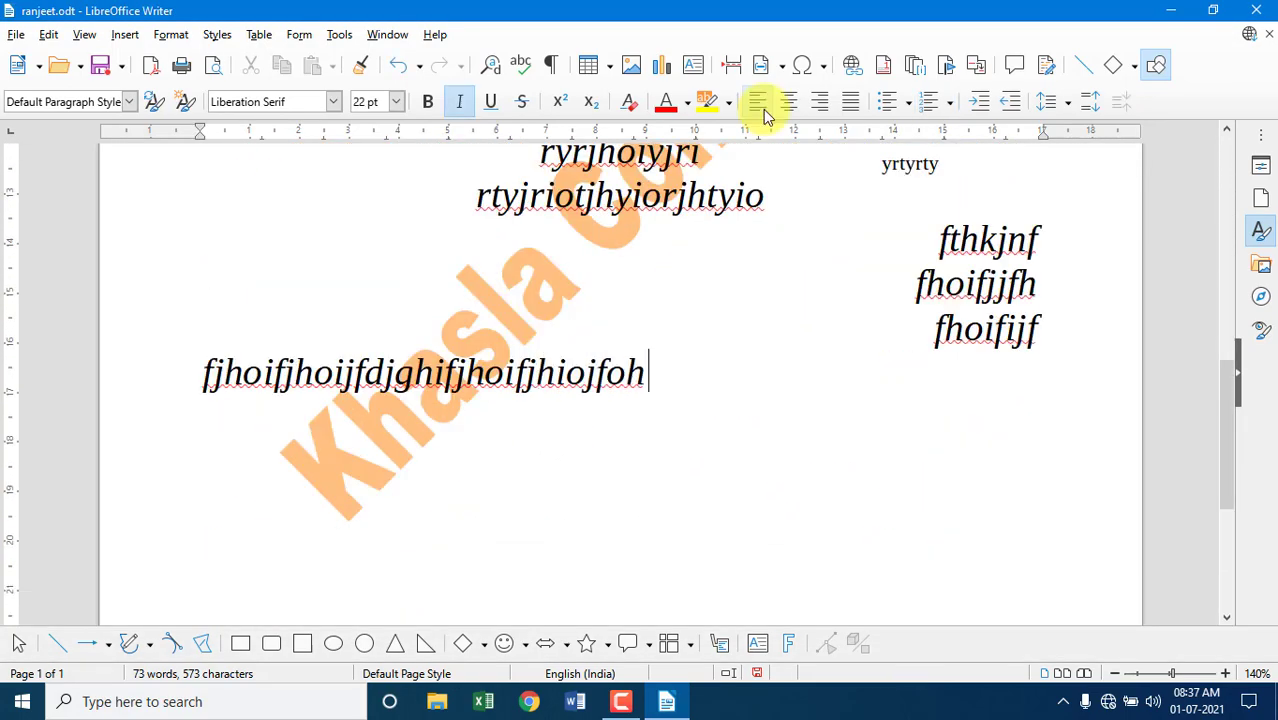
{"action": "type", "text": "fghkfjhofjhofjhioj"}
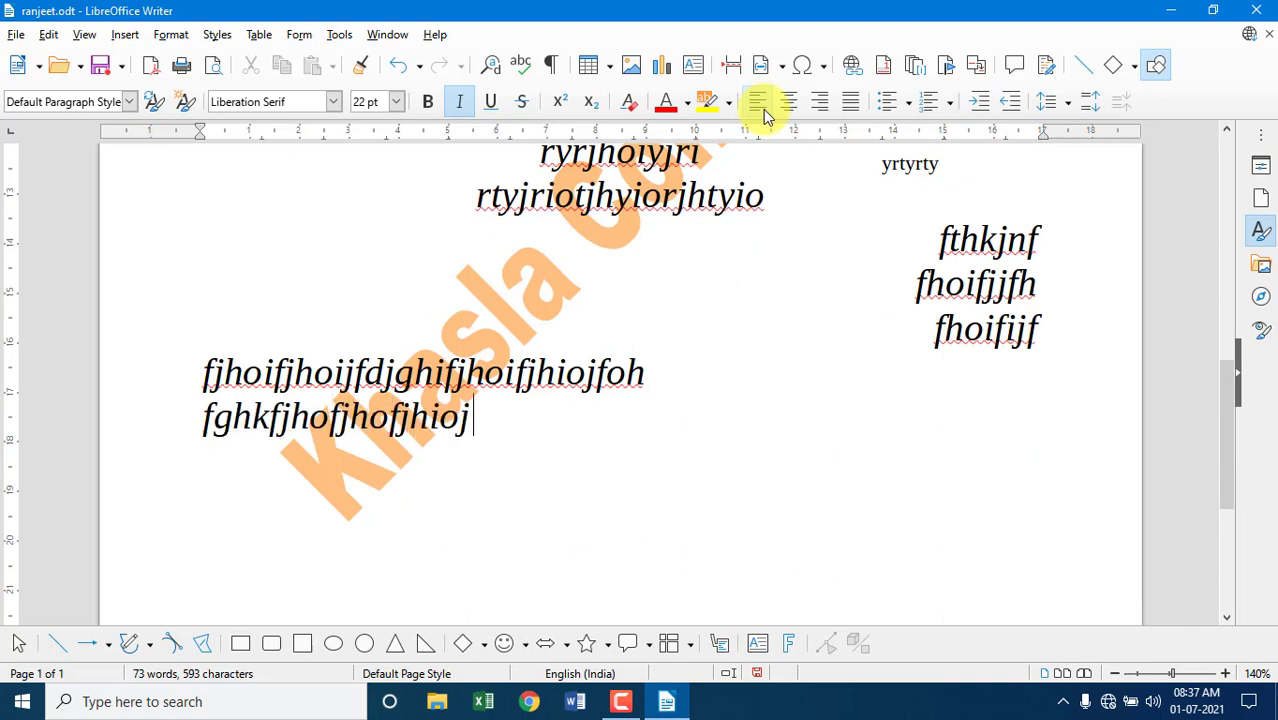
{"action": "type", "text": "fgioh"}
{"action": "key", "text": "Return"}
{"action": "type", "text": "fgjh"}
{"action": "key", "text": "Return"}
{"action": "type", "text": "f"}
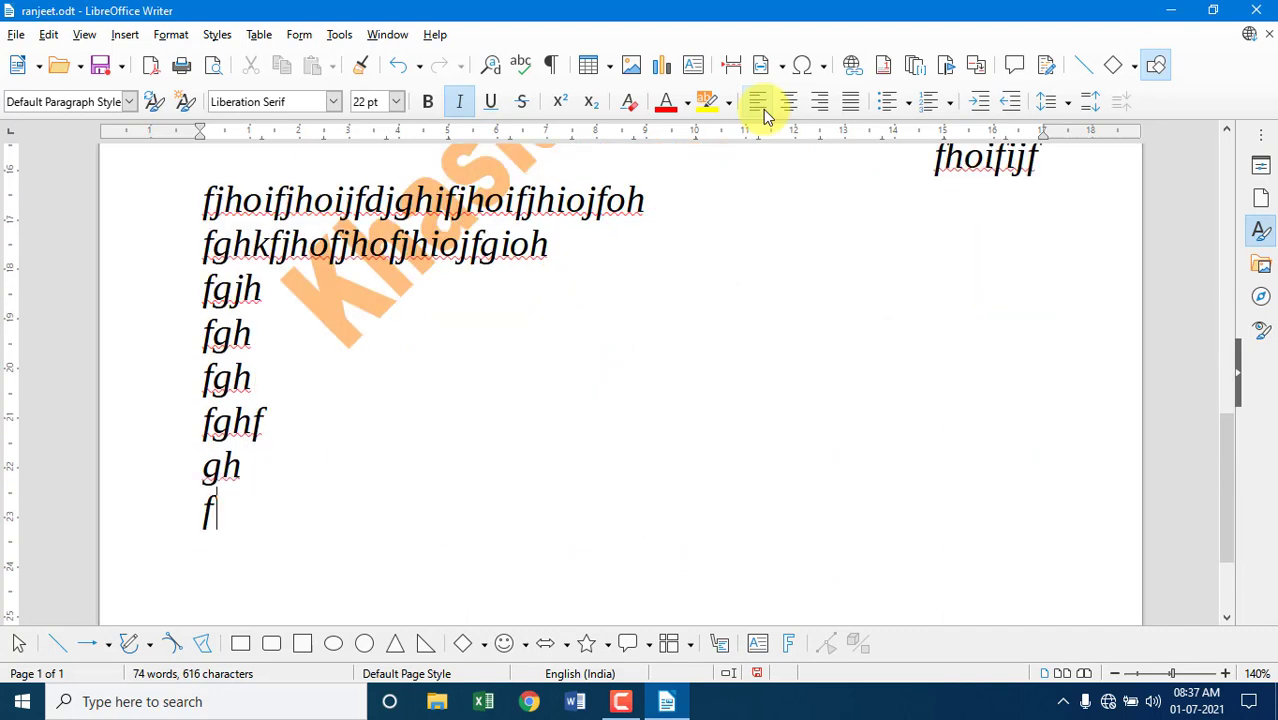
{"action": "type", "text": "gh fgh fghf gh fh f gh fh f gh fgh f gh fg"}
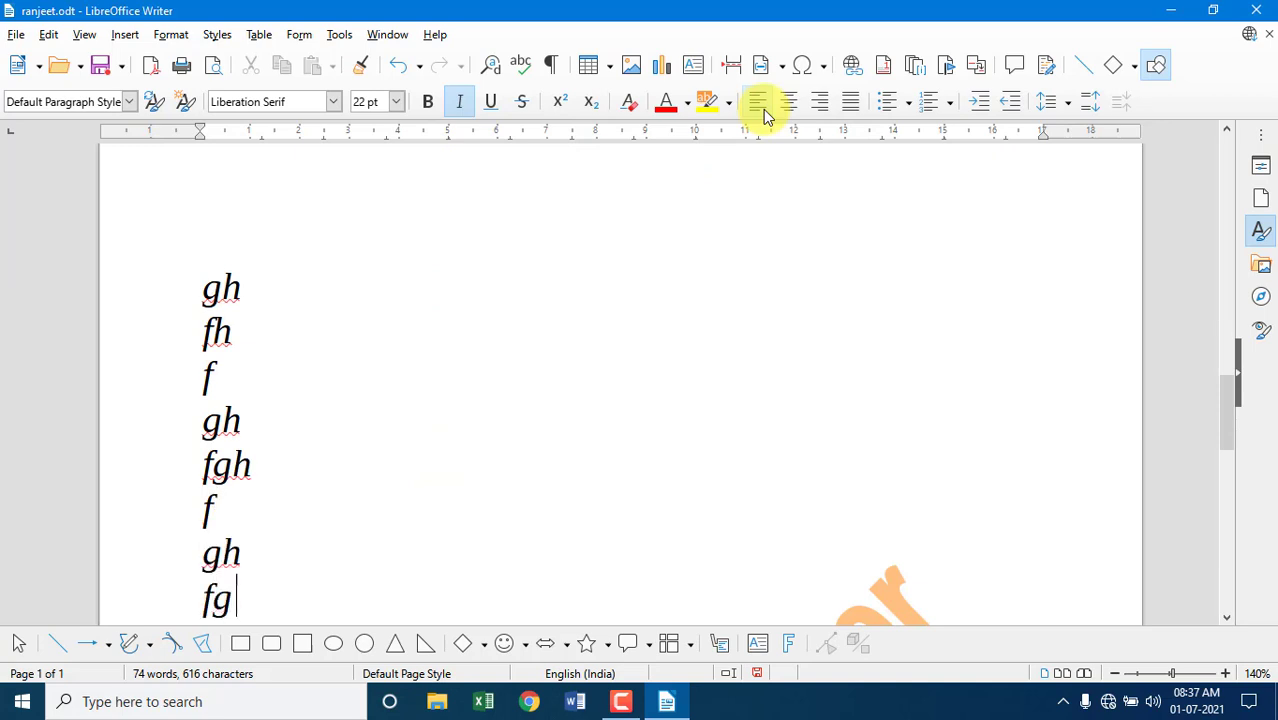
{"action": "type", "text": "h fg h fgh f h f"}
{"action": "type", "text": "fhjfgu"}
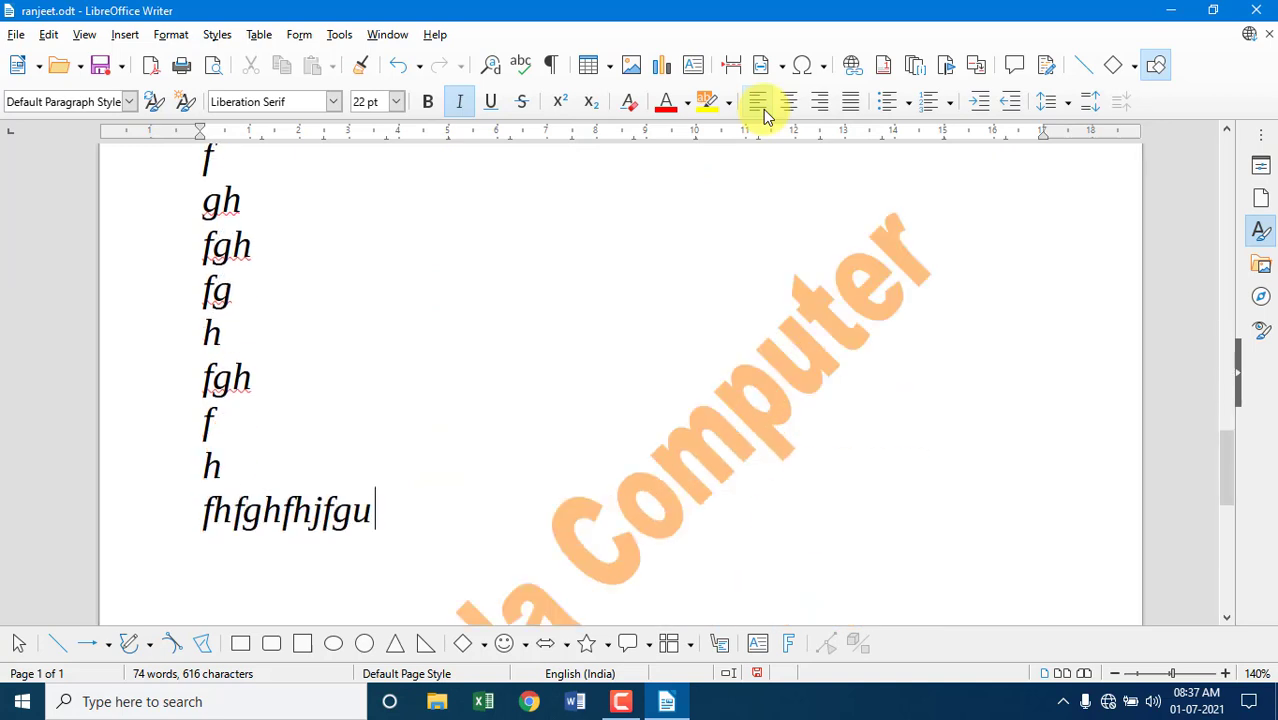
{"action": "type", "text": "hiofgohujfiogujhiofghiofgh"}
{"action": "key", "text": "Return"}
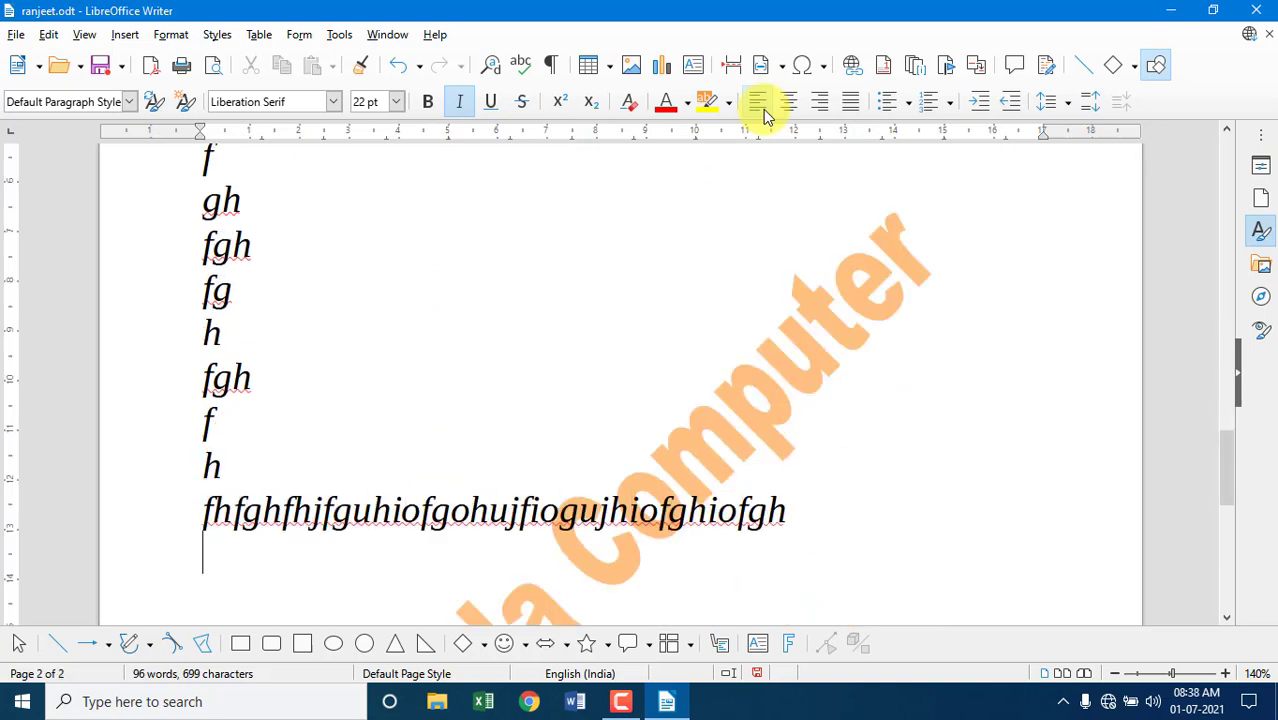
{"action": "type", "text": "fghfghfdhfdjhoifdjhiofjhiofjhoifjhioj"}
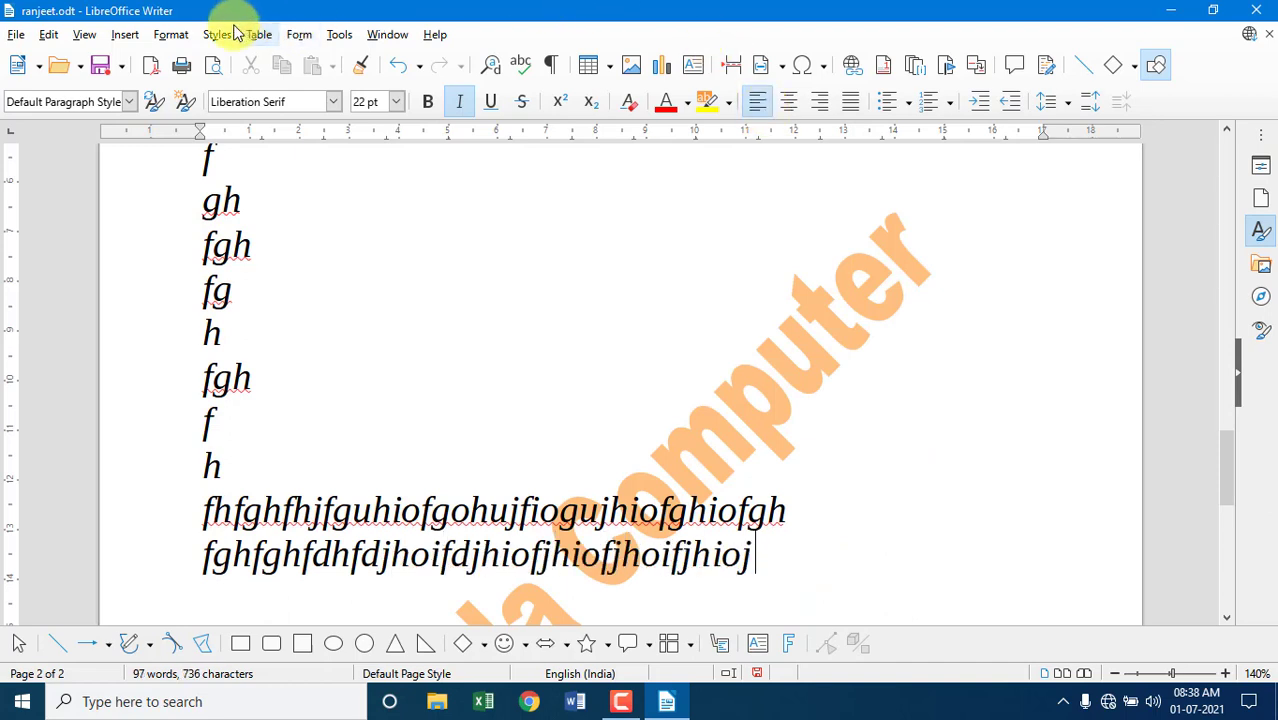
Turn on Link and Protect for Section1 in Edit Sections, skipping the password
{"action": "left_click", "coordinate": [173, 42]}
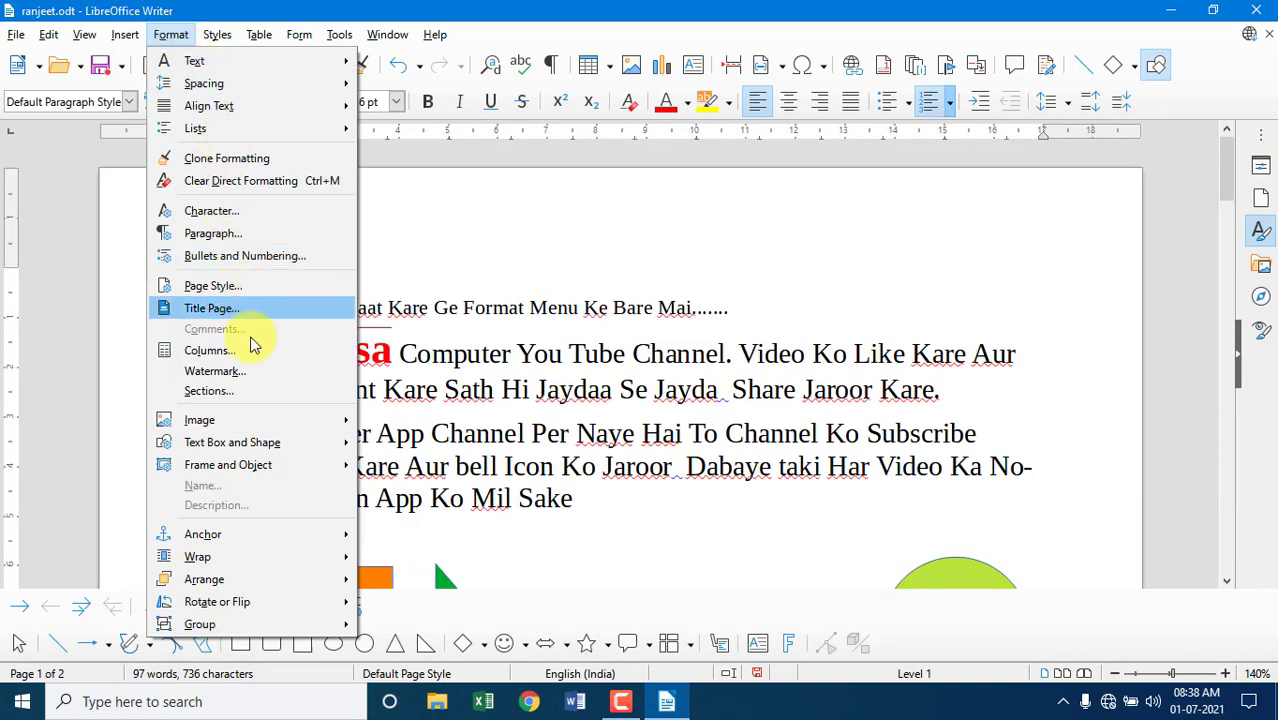
{"action": "left_click", "coordinate": [262, 404]}
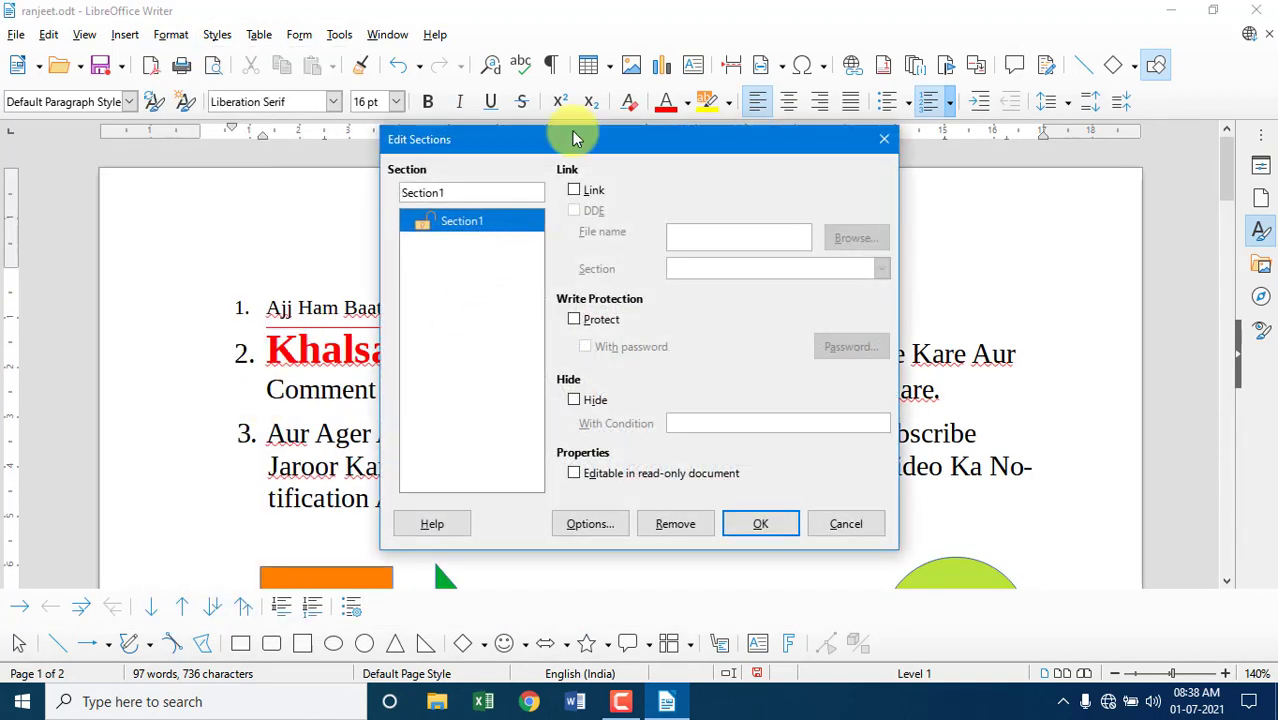
{"action": "mouse_move", "coordinate": [575, 156]}
{"action": "left_mouse_down"}
{"action": "mouse_move", "coordinate": [623, 150]}
{"action": "mouse_move", "coordinate": [606, 167]}
{"action": "left_mouse_up"}
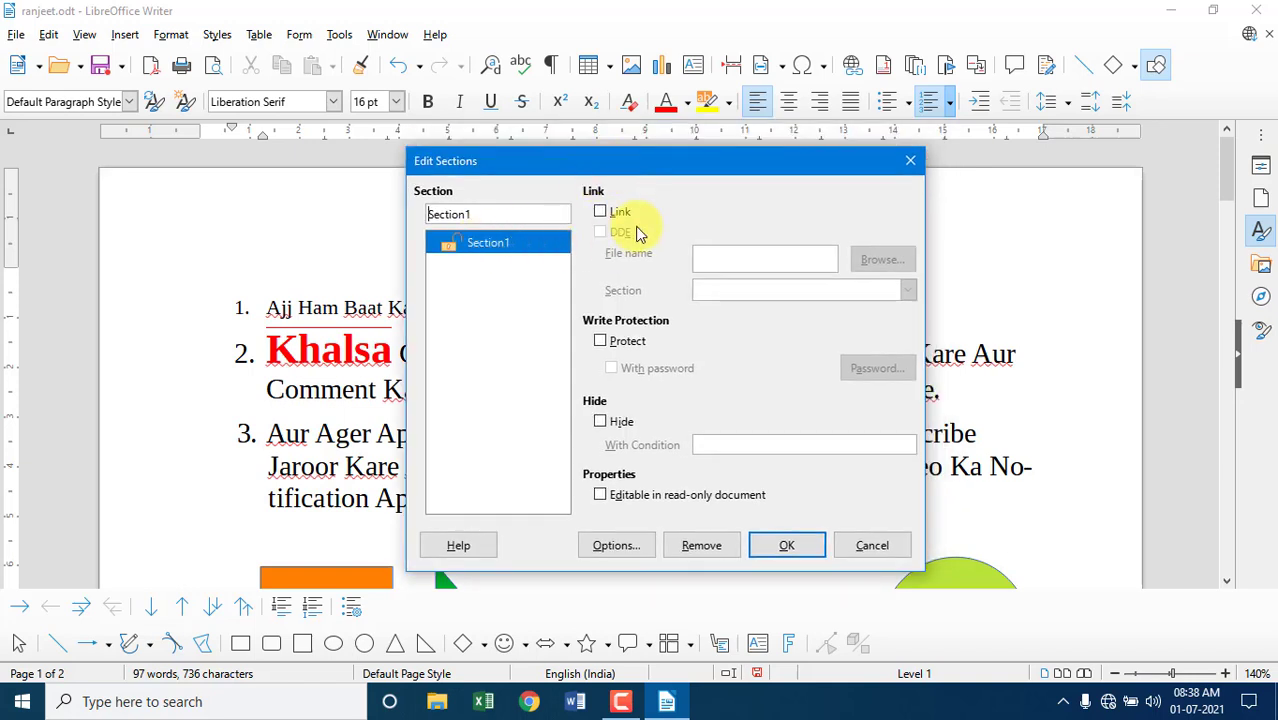
{"action": "left_click", "coordinate": [603, 213]}
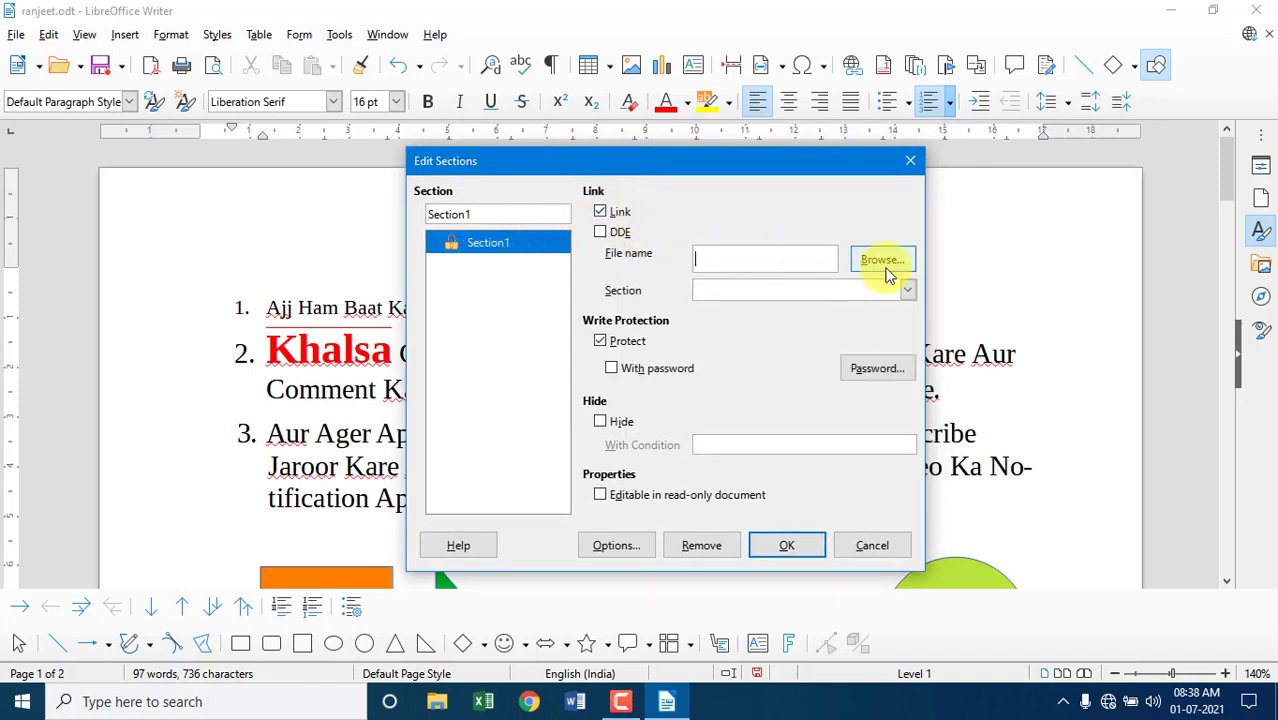
{"action": "left_click", "coordinate": [789, 260]}
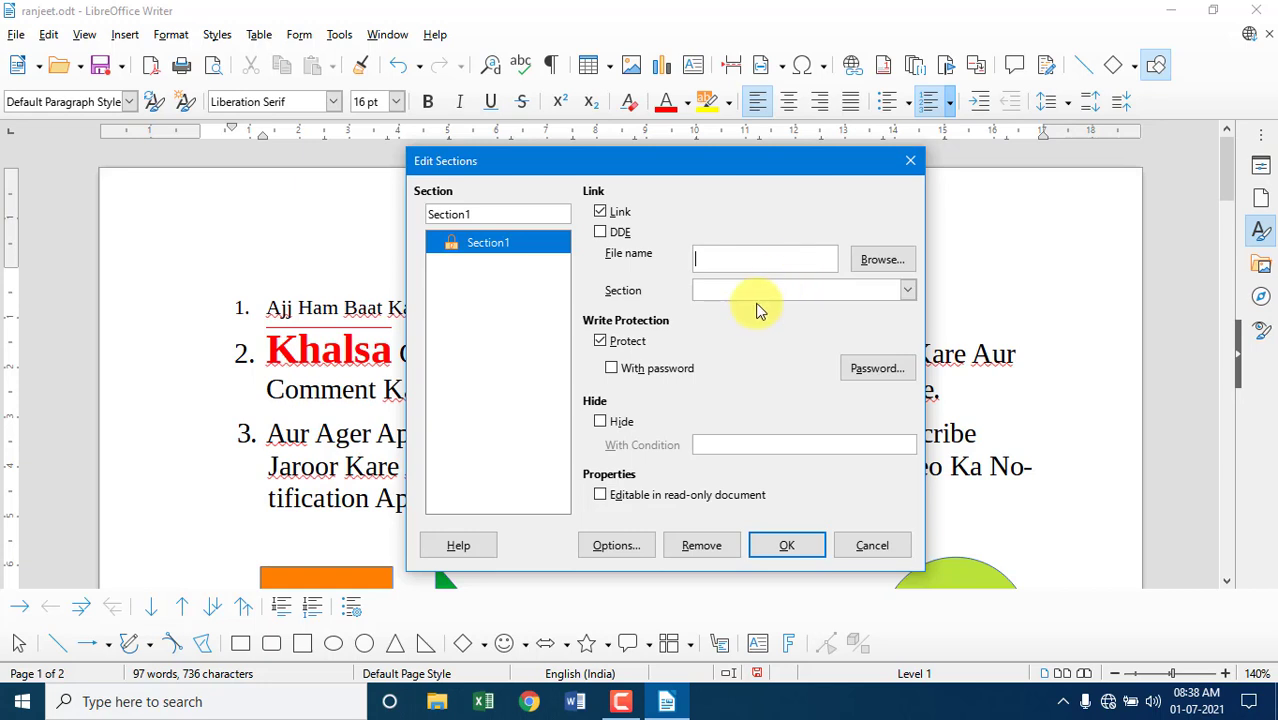
{"action": "left_click", "coordinate": [620, 345]}
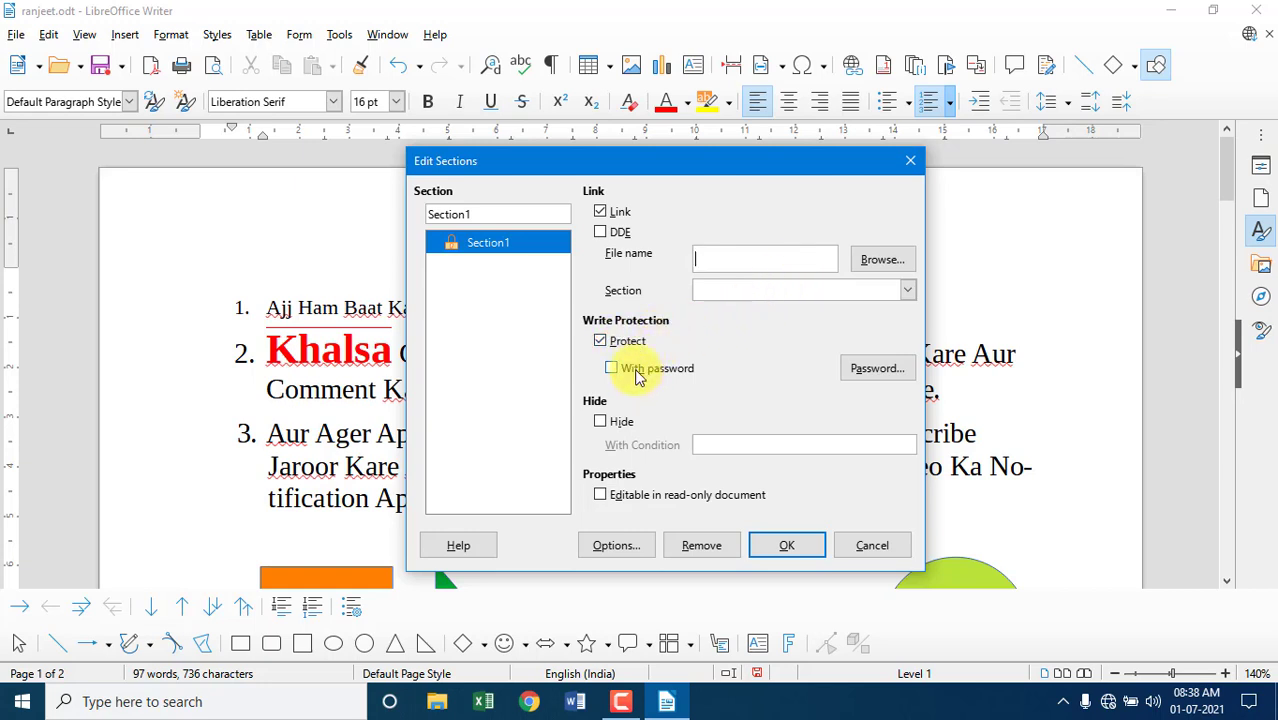
{"action": "left_click", "coordinate": [635, 370]}
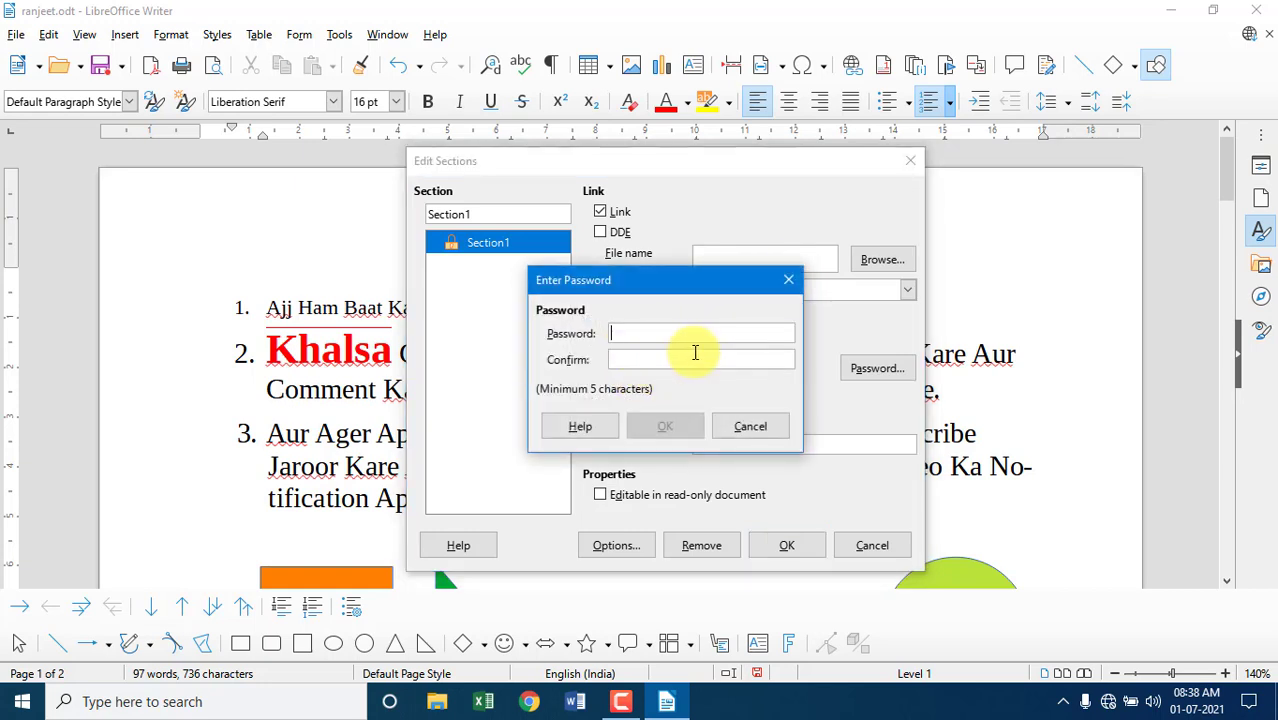
{"action": "left_click", "coordinate": [792, 283]}
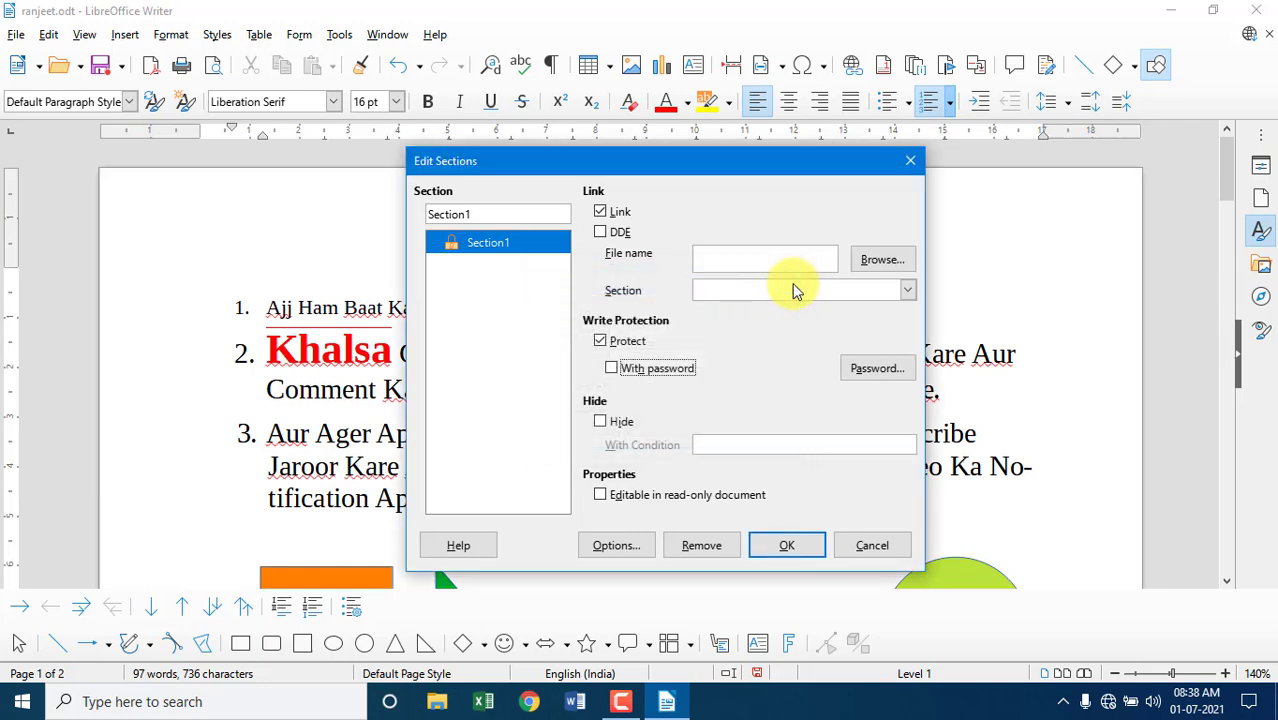
{"action": "left_click", "coordinate": [785, 543]}
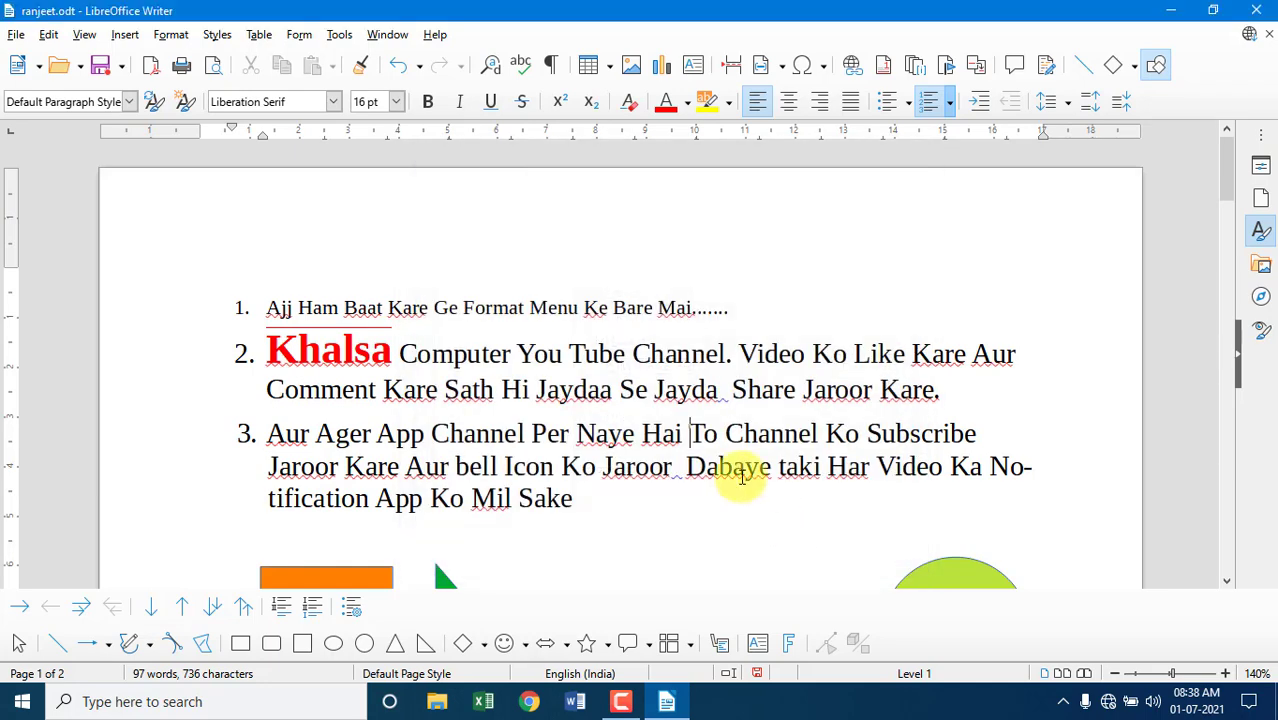
Look through the Format and Insert menus without choosing a command
{"action": "left_click", "coordinate": [172, 35]}
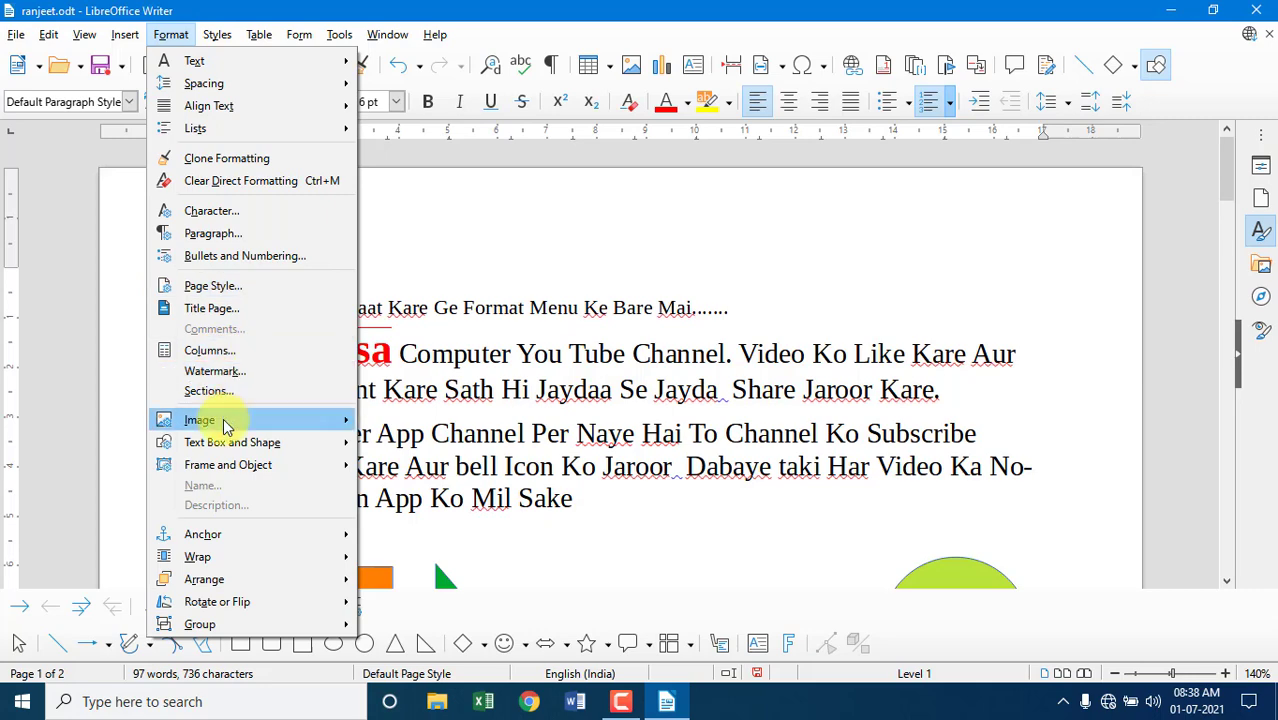
{"action": "mouse_move", "coordinate": [226, 425]}
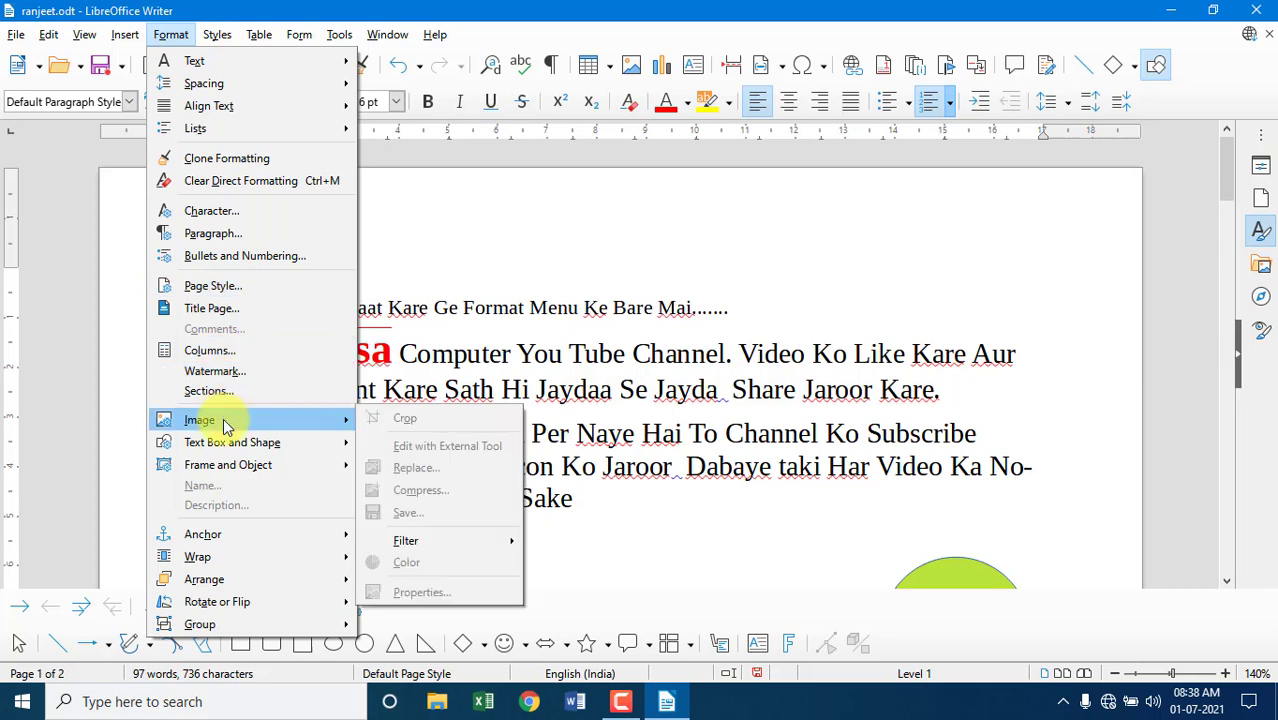
{"action": "left_click", "coordinate": [579, 220]}
{"action": "scroll", "coordinate": [578, 222], "scroll_direction": "down", "scroll_amount": 3}
{"action": "scroll", "coordinate": [577, 222], "scroll_direction": "up", "scroll_amount": 3}
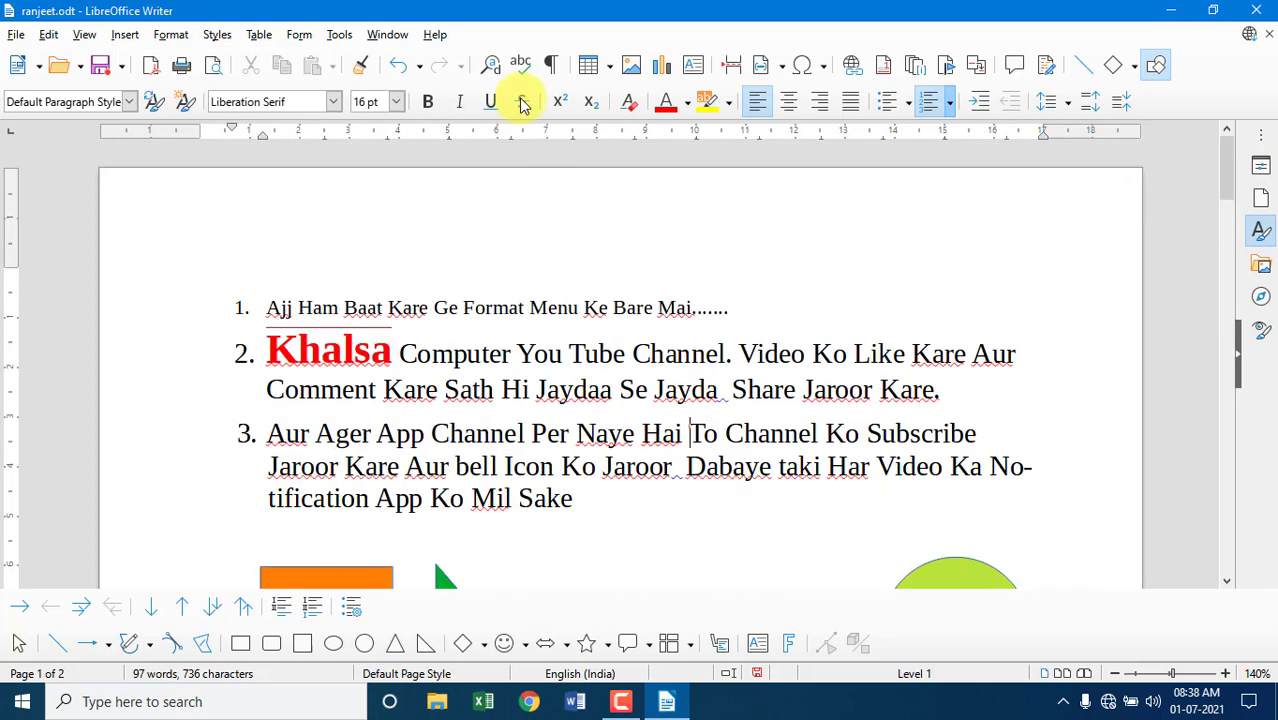
{"action": "left_click", "coordinate": [125, 35]}
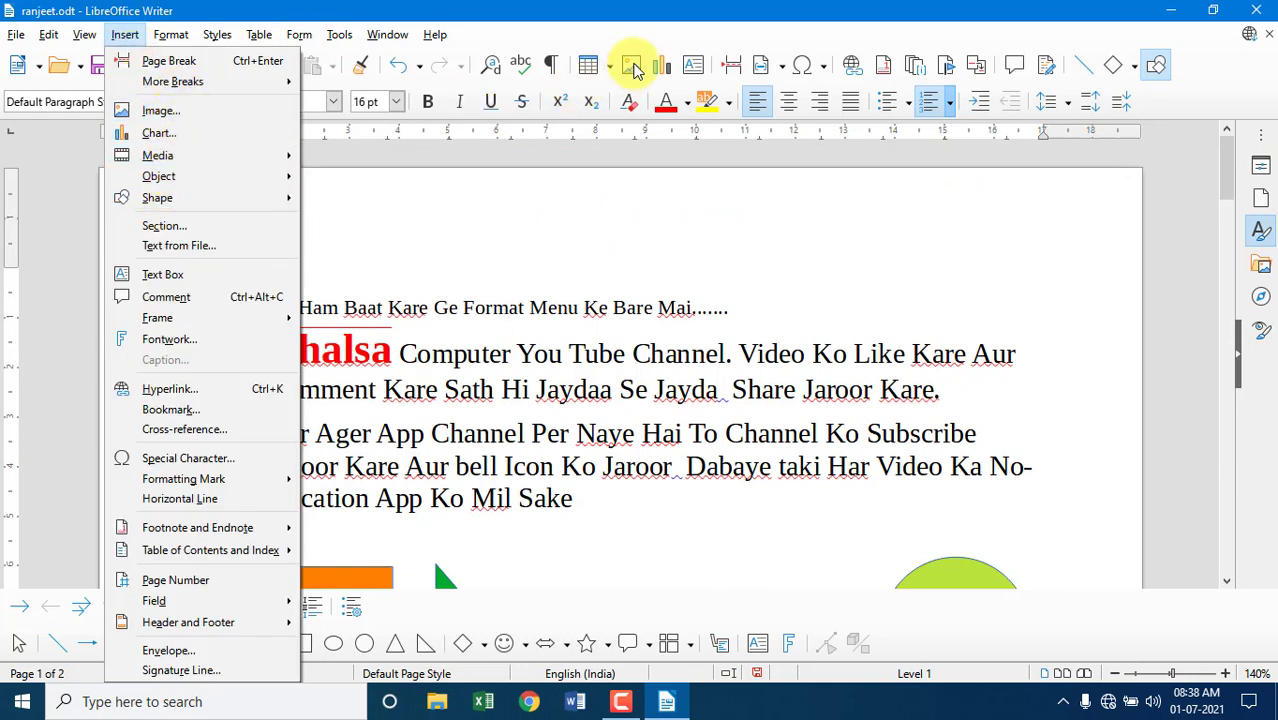
{"action": "left_click", "coordinate": [759, 251]}
Insert the picture named 5 at page 2's first line and move it down and right
{"action": "scroll", "coordinate": [757, 253], "scroll_direction": "down", "scroll_amount": 6}
{"action": "scroll", "coordinate": [590, 385], "scroll_direction": "down", "scroll_amount": 2}
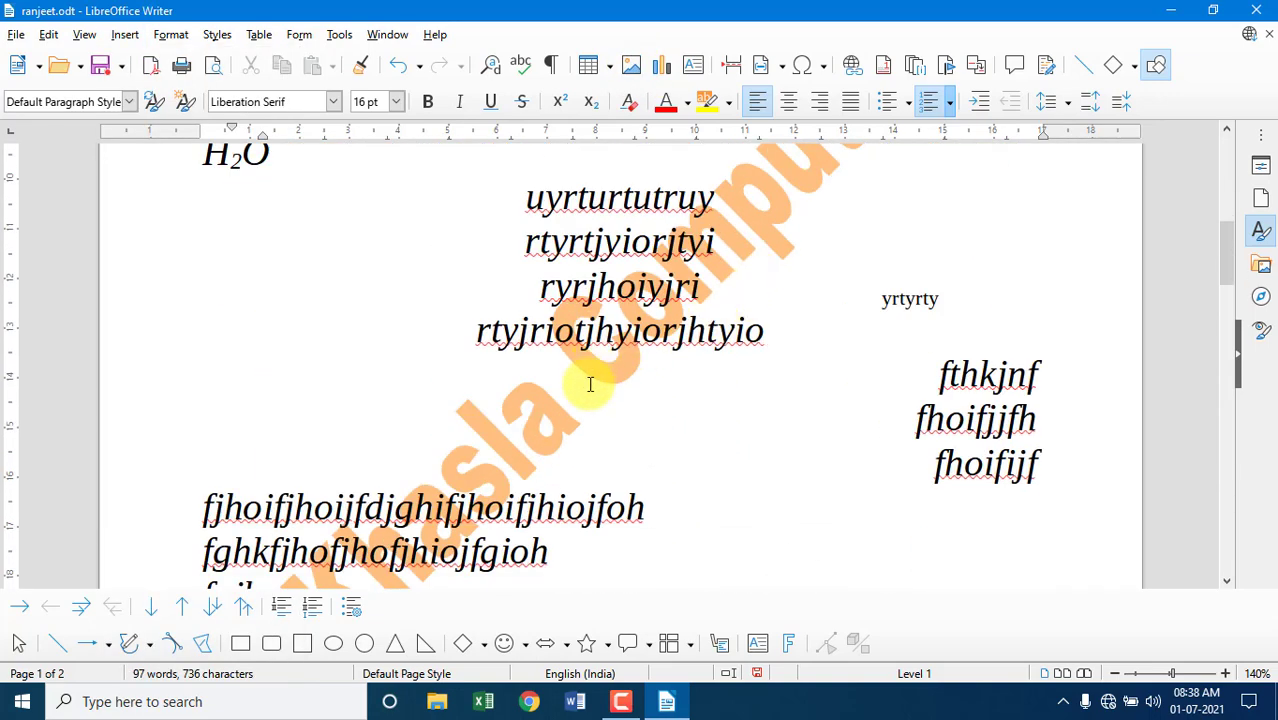
{"action": "scroll", "coordinate": [590, 385], "scroll_direction": "down", "scroll_amount": 5}
{"action": "scroll", "coordinate": [633, 442], "scroll_direction": "down", "scroll_amount": 4}
{"action": "scroll", "coordinate": [539, 462], "scroll_direction": "down", "scroll_amount": 1}
{"action": "scroll", "coordinate": [468, 448], "scroll_direction": "down", "scroll_amount": 2}
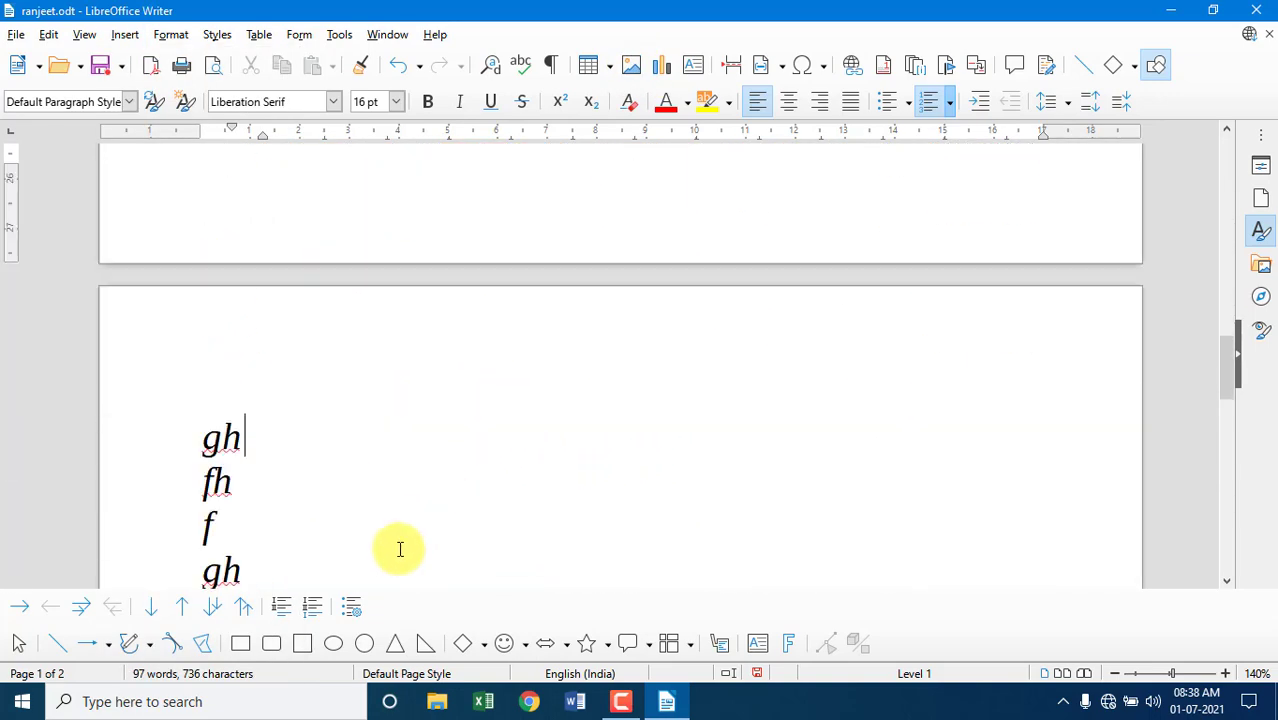
{"action": "left_click", "coordinate": [442, 457]}
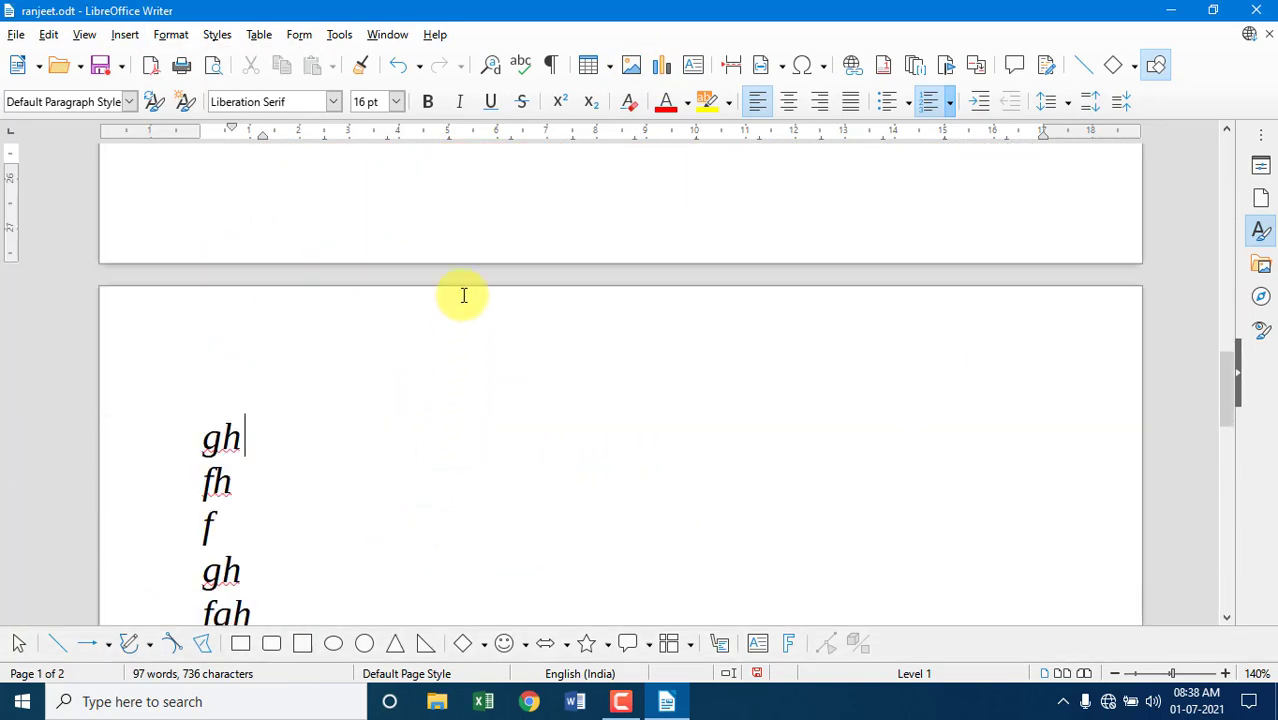
{"action": "left_click", "coordinate": [630, 68]}
{"action": "left_click", "coordinate": [258, 338]}
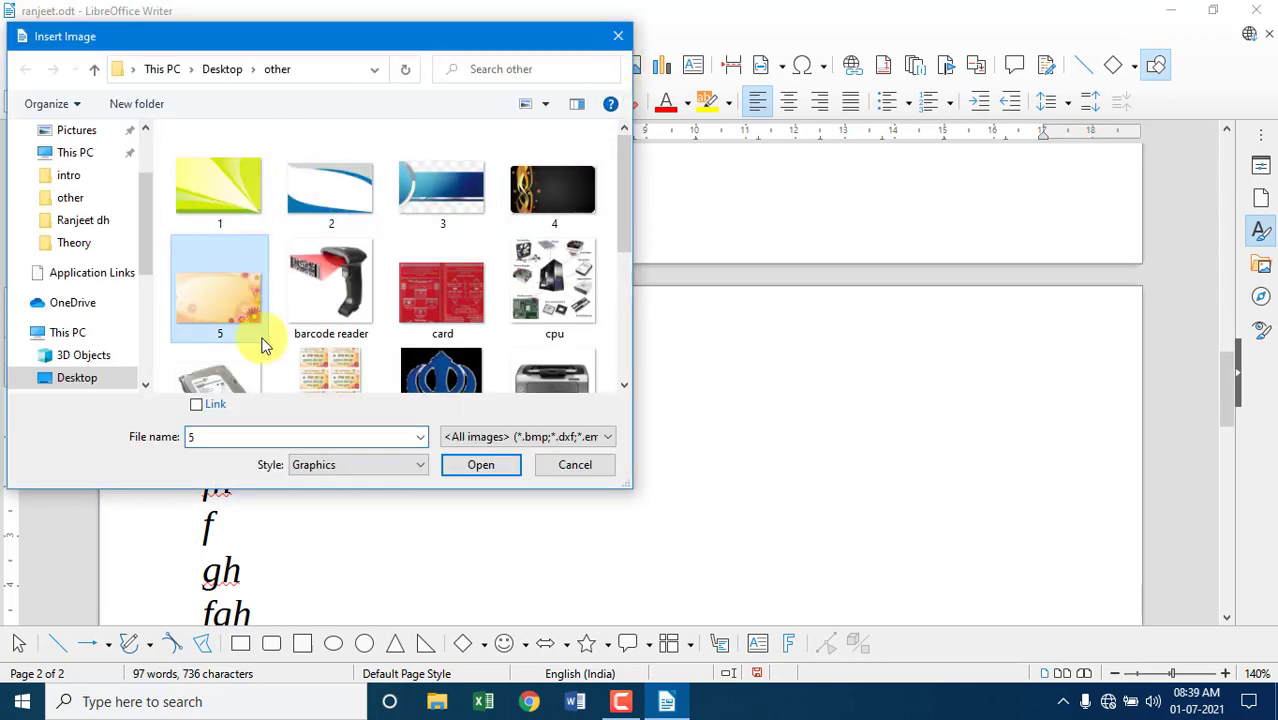
{"action": "left_click", "coordinate": [465, 465]}
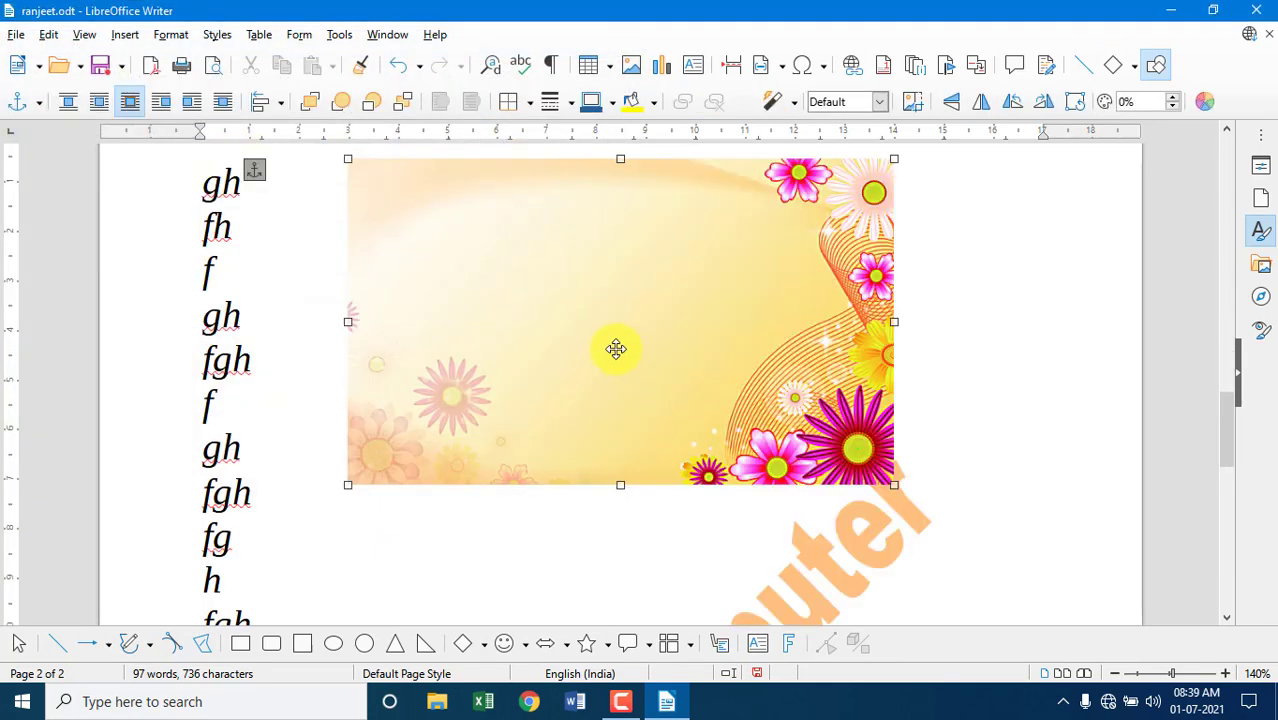
{"action": "left_click_drag", "start_coordinate": [615, 348], "coordinate": [670, 369]}
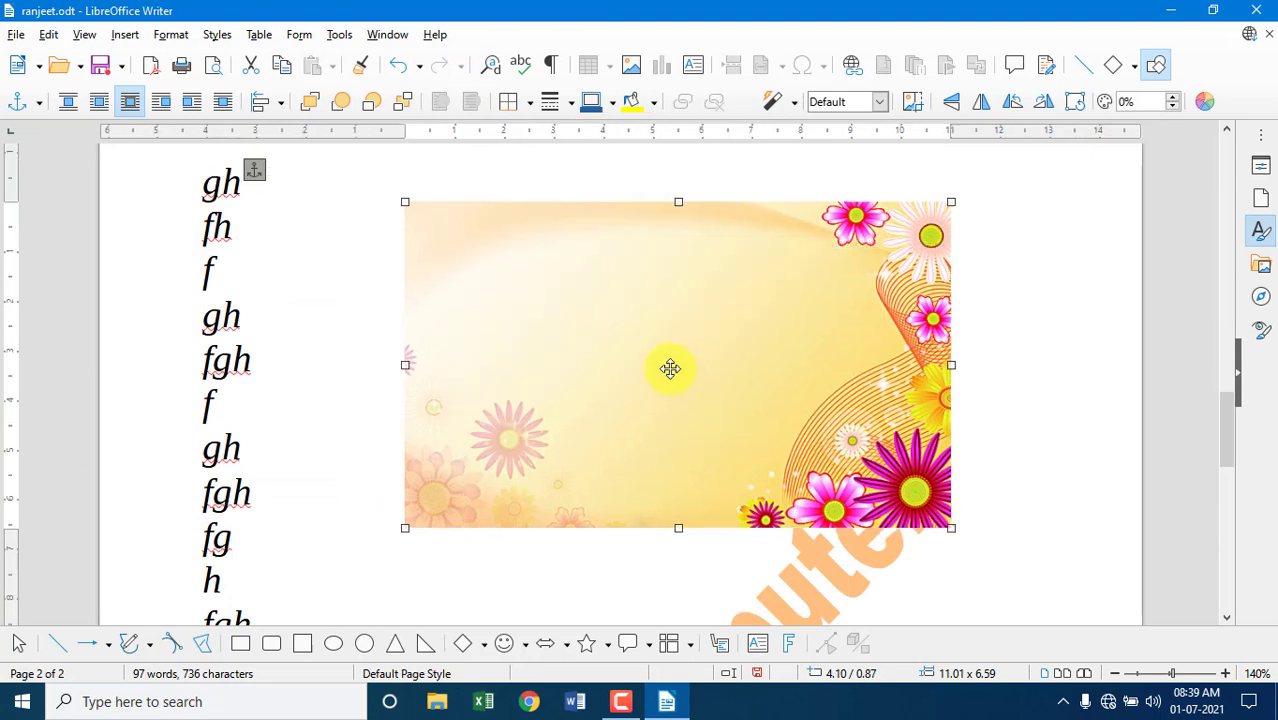
Crop the top strip off the floral picture by dragging its top crop handle down
{"action": "left_click", "coordinate": [173, 38]}
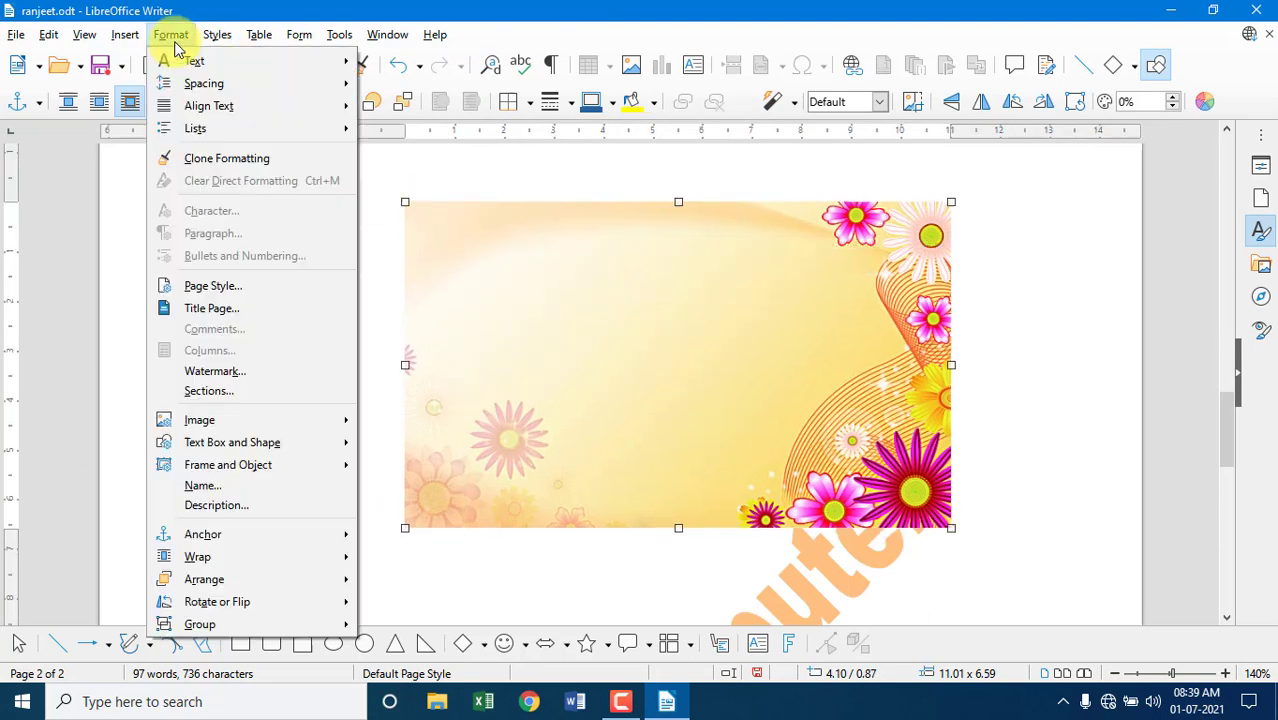
{"action": "mouse_move", "coordinate": [262, 422]}
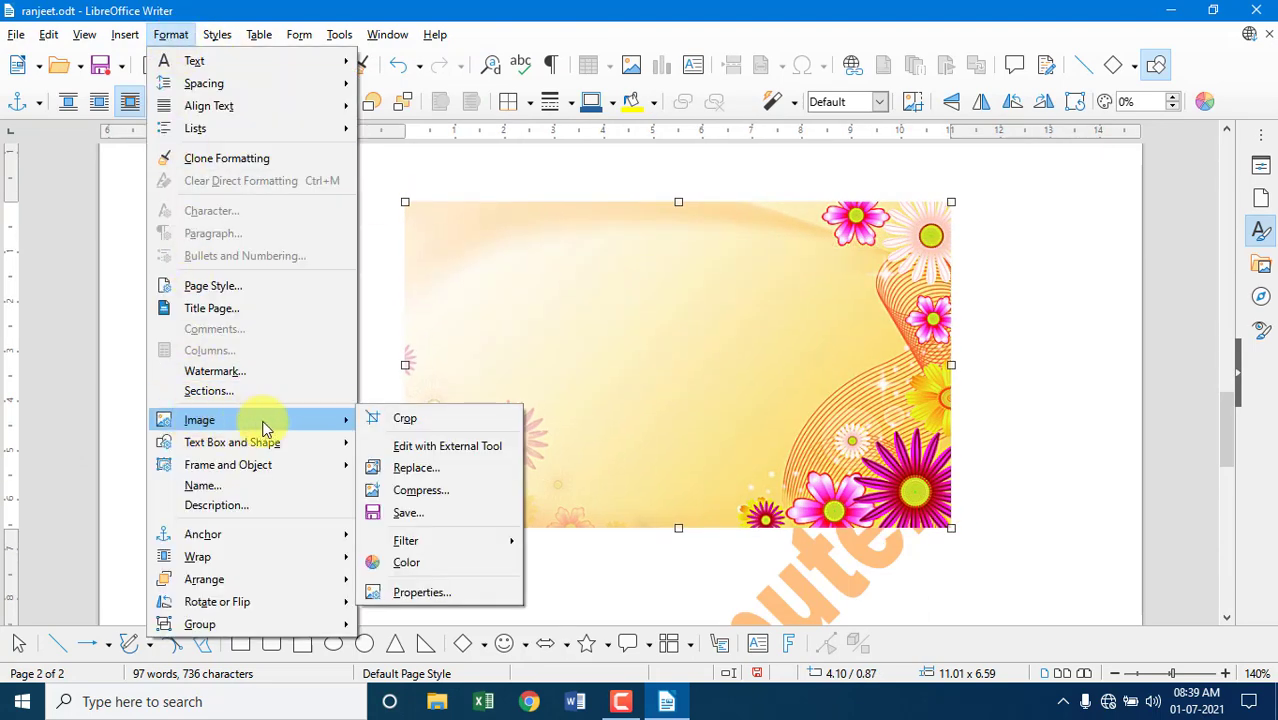
{"action": "left_click", "coordinate": [418, 432]}
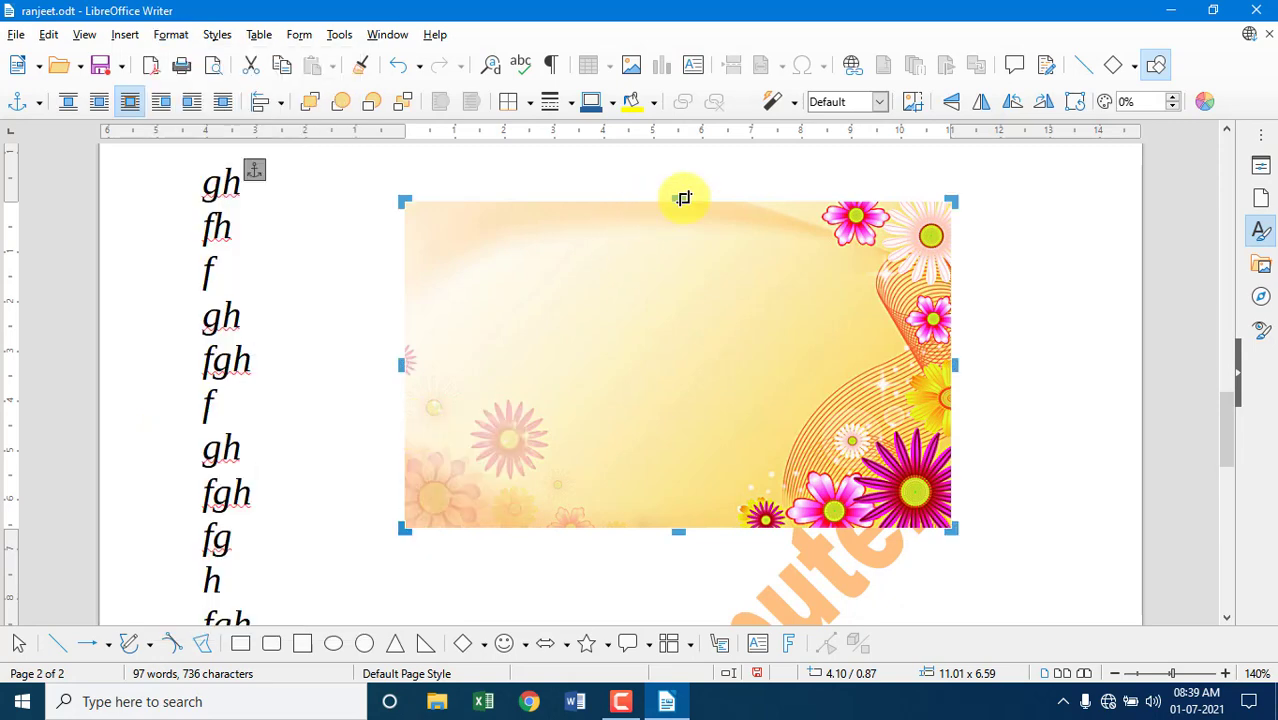
{"action": "left_click_drag", "start_coordinate": [682, 198], "coordinate": [682, 256]}
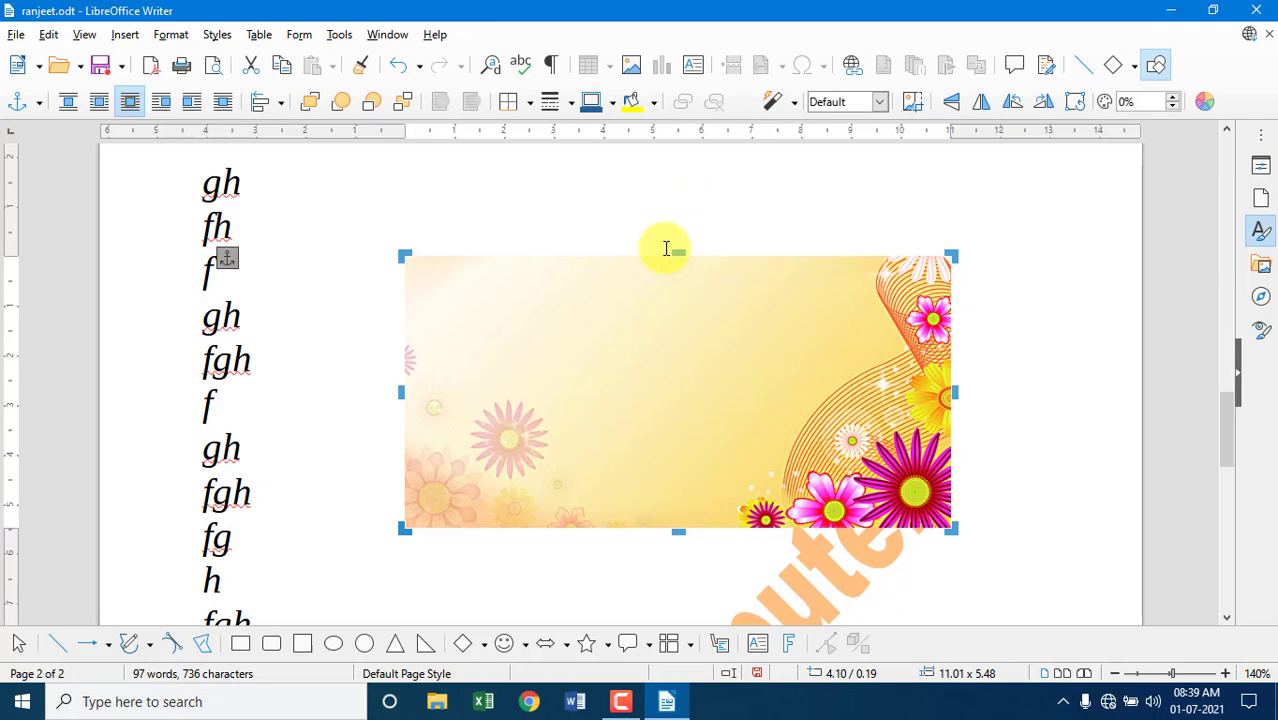
{"action": "left_click", "coordinate": [176, 38]}
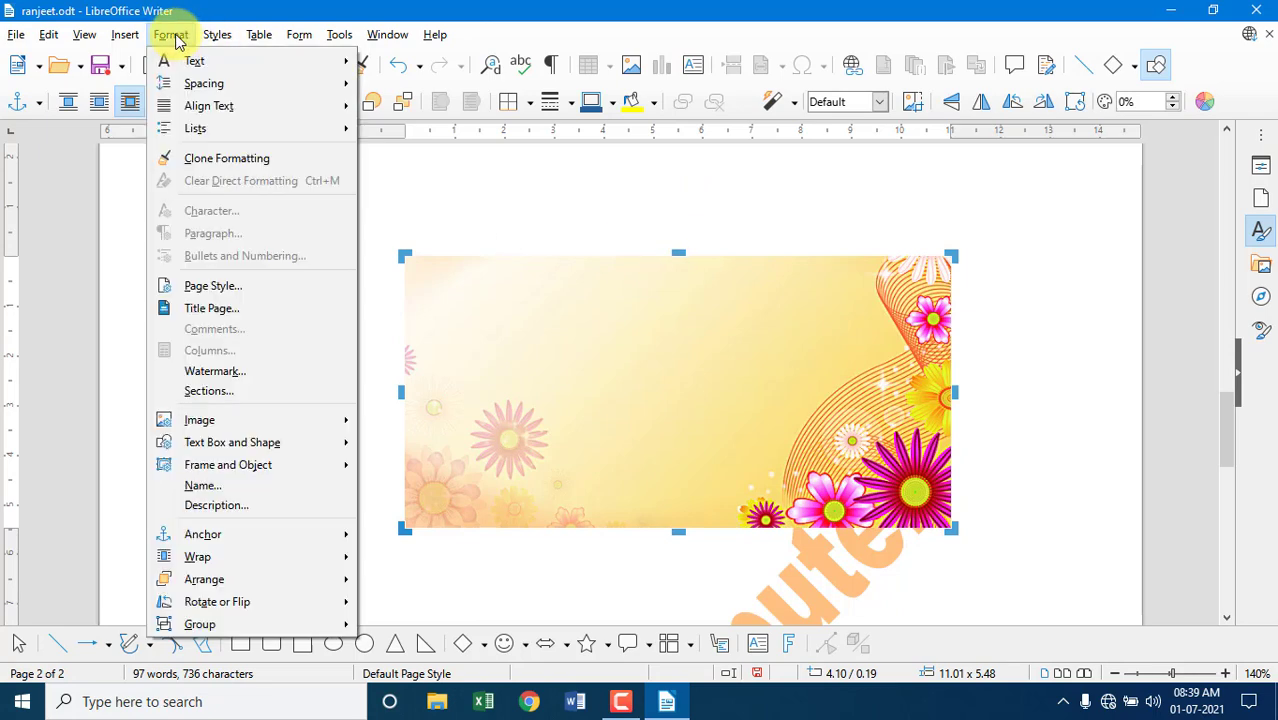
{"action": "mouse_move", "coordinate": [238, 428]}
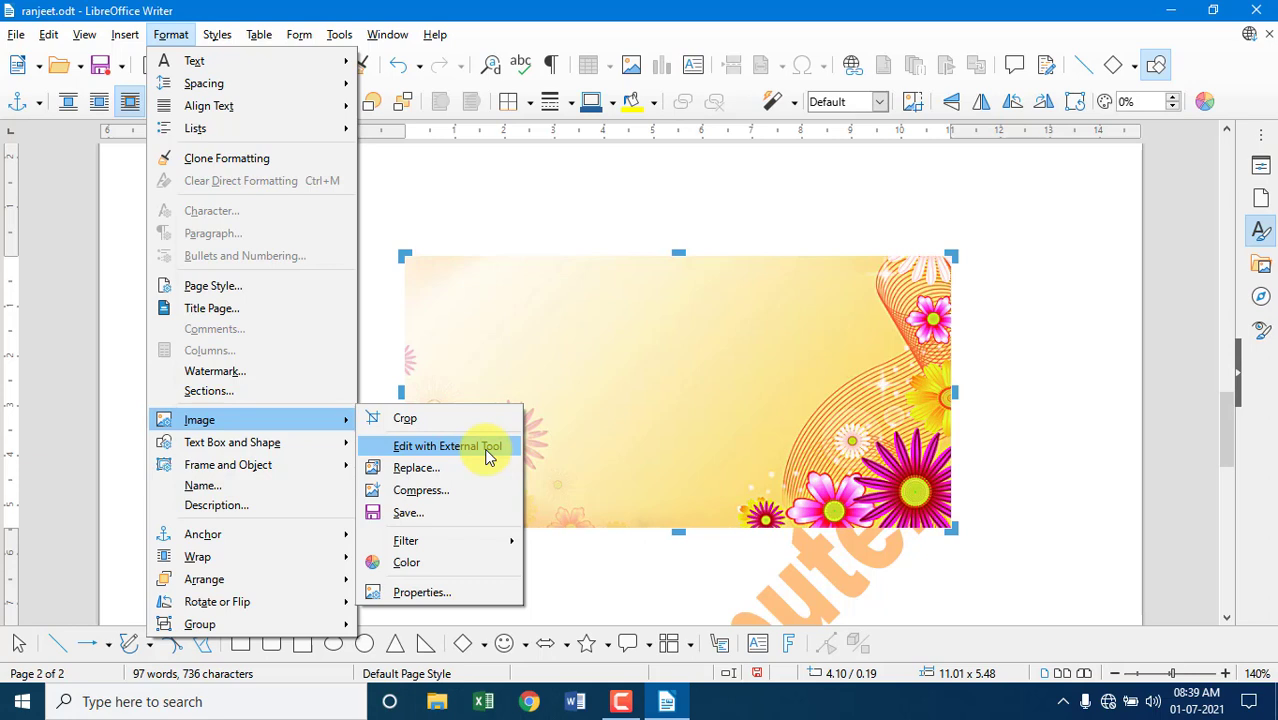
Replace the floral picture with the yellow-green picture named 1
{"action": "left_click", "coordinate": [443, 463]}
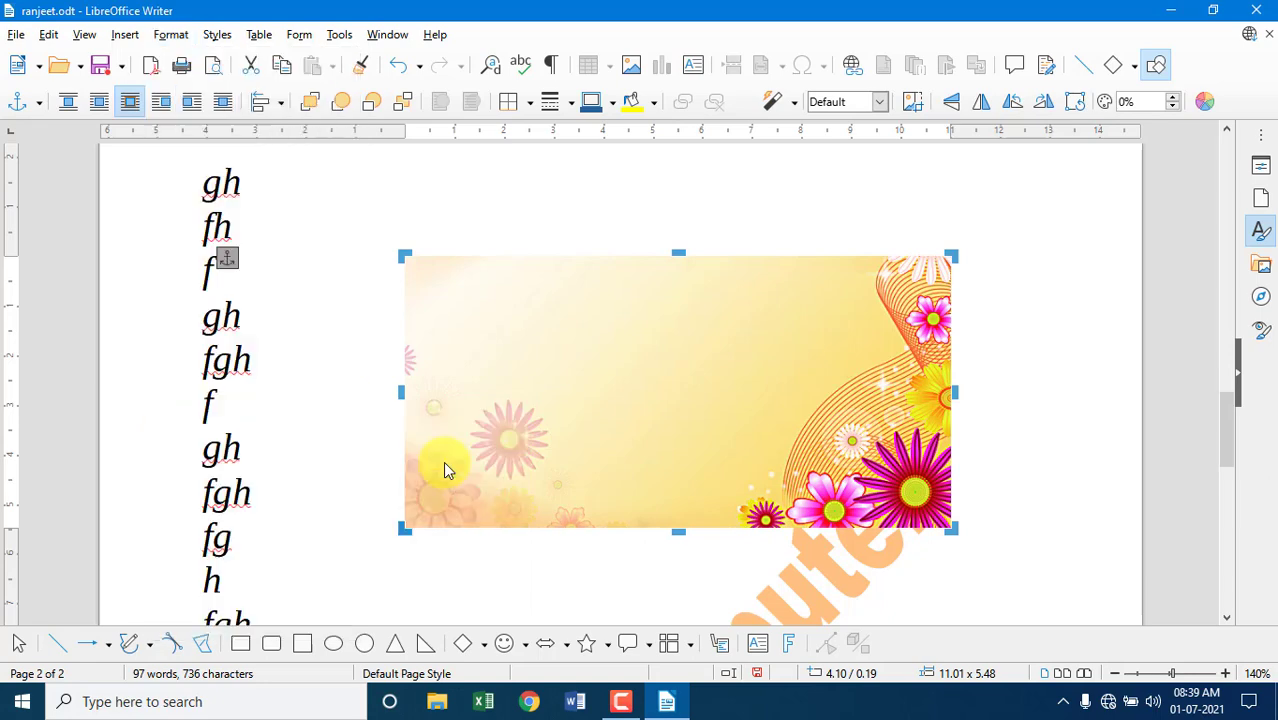
{"action": "left_click", "coordinate": [200, 199]}
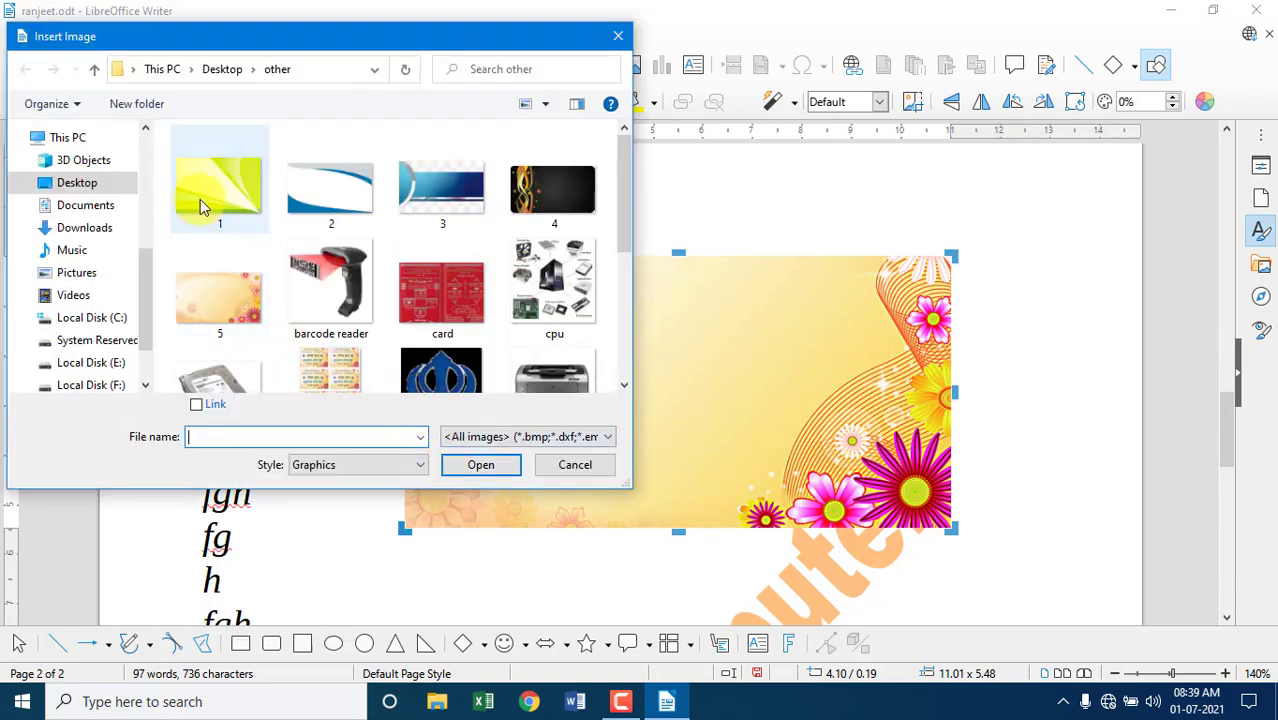
{"action": "left_click", "coordinate": [480, 465]}
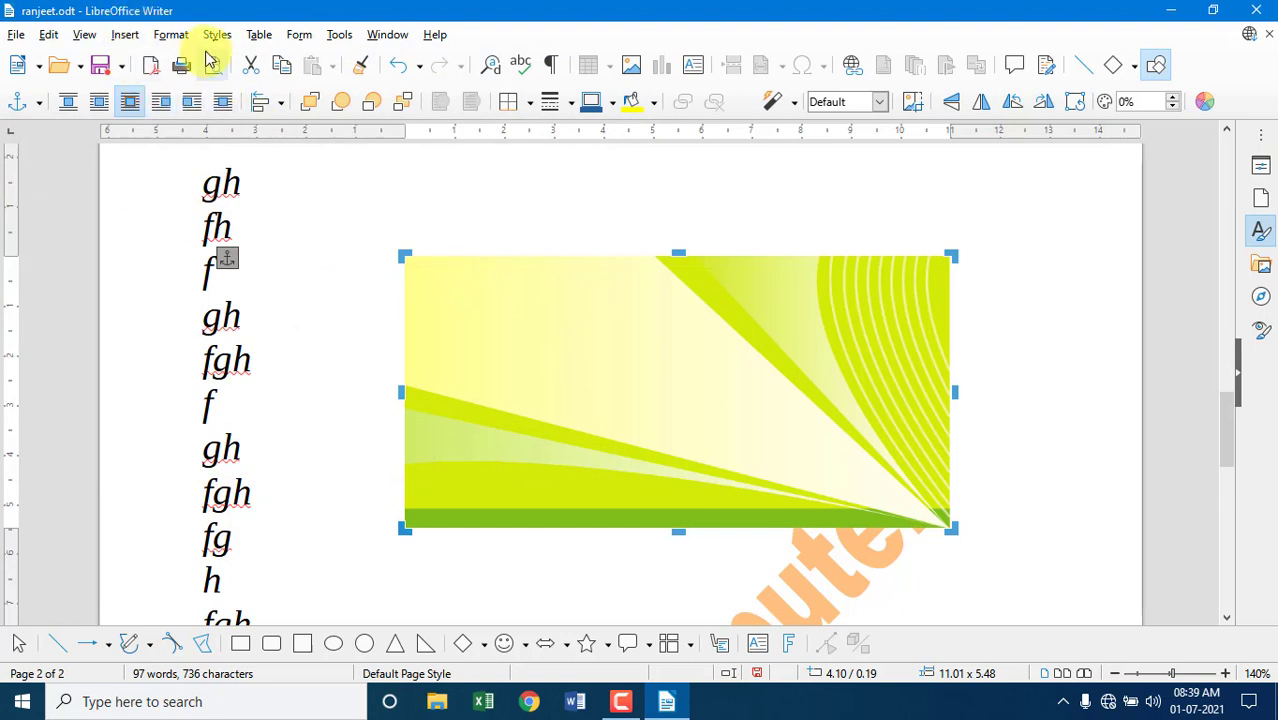
{"action": "left_click", "coordinate": [171, 34]}
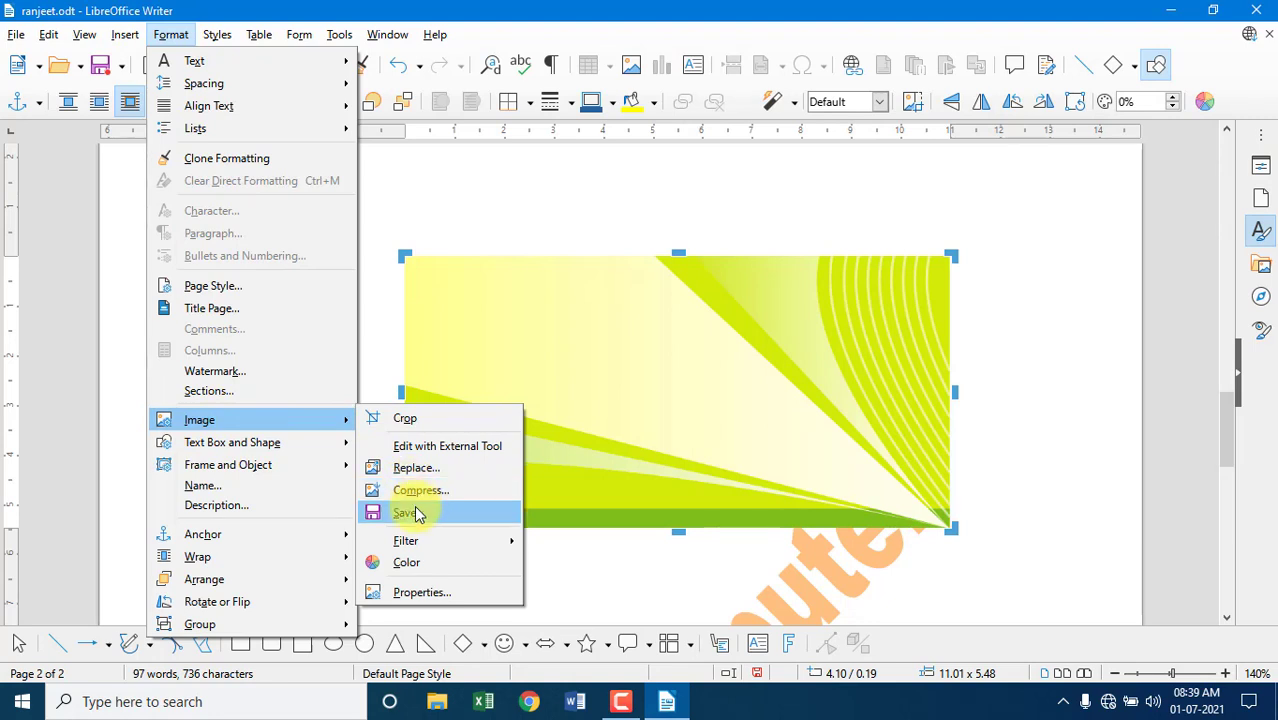
{"action": "mouse_move", "coordinate": [447, 541]}
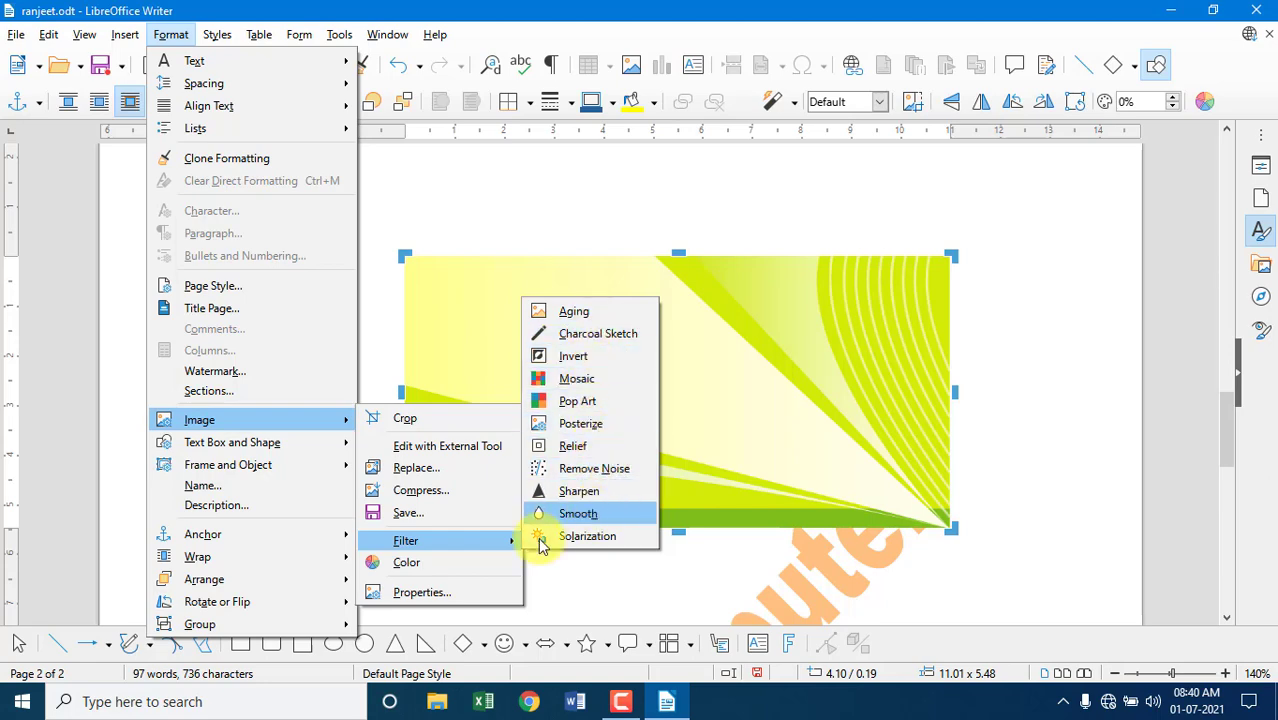
Leave the picture's Color adjustments at 0% and scroll back up to page 1's shapes
{"action": "left_click", "coordinate": [407, 564]}
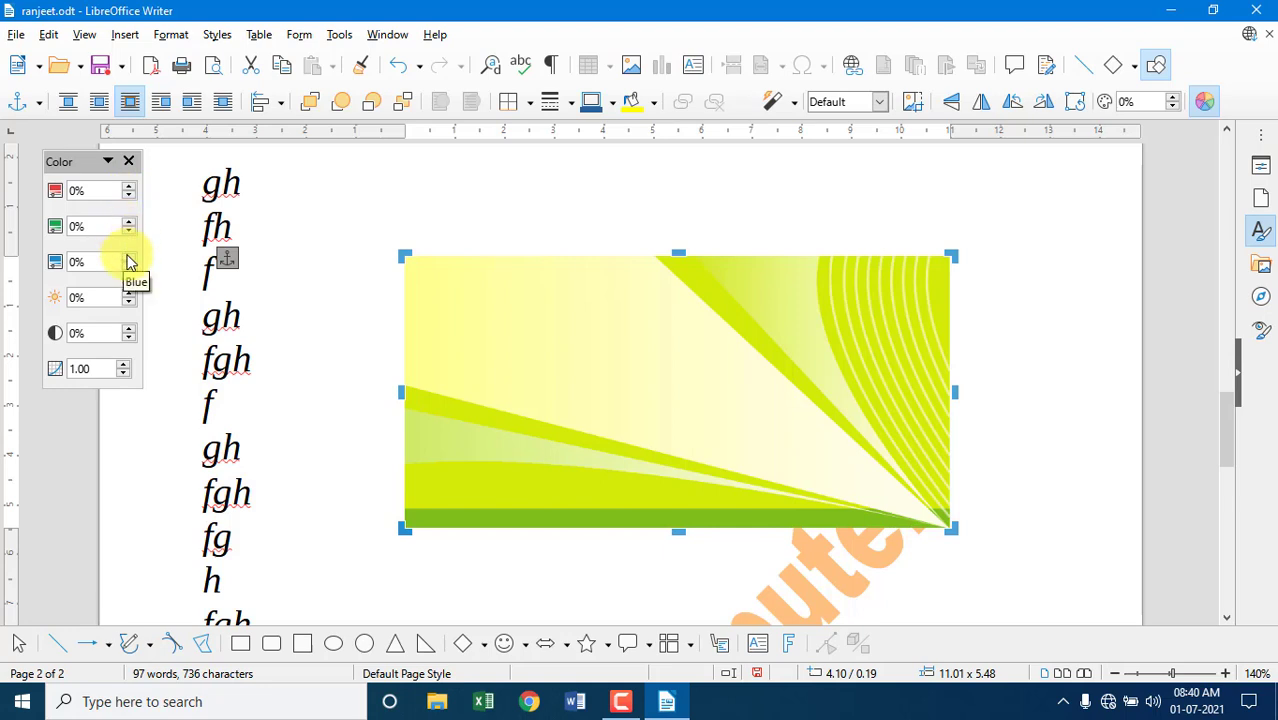
{"action": "left_click", "coordinate": [168, 34]}
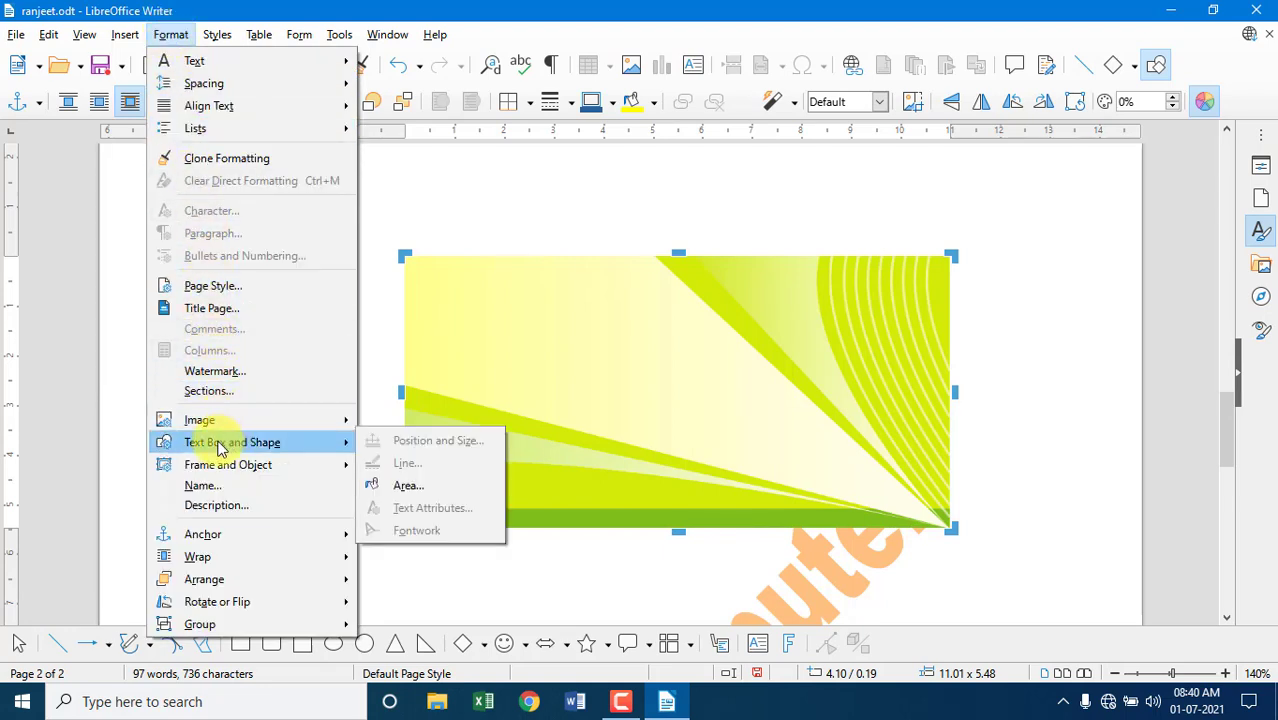
{"action": "left_click", "coordinate": [513, 408]}
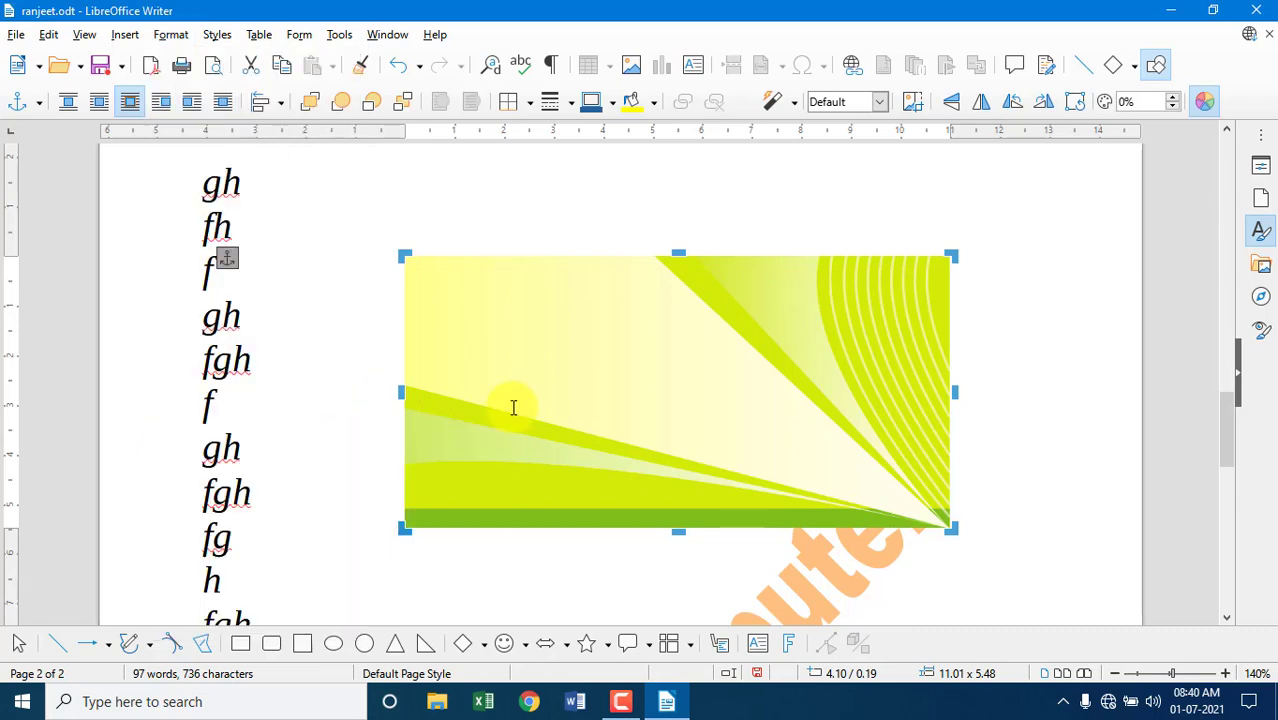
{"action": "scroll", "coordinate": [513, 408], "scroll_direction": "up", "scroll_amount": 2}
{"action": "scroll", "coordinate": [513, 408], "scroll_direction": "up", "scroll_amount": 6}
{"action": "scroll", "coordinate": [513, 408], "scroll_direction": "up", "scroll_amount": 3}
Slant the orange square 12° in Position and Size, making a 4.40 × 3.70 parallelogram
{"action": "scroll", "coordinate": [353, 345], "scroll_direction": "up", "scroll_amount": 8}
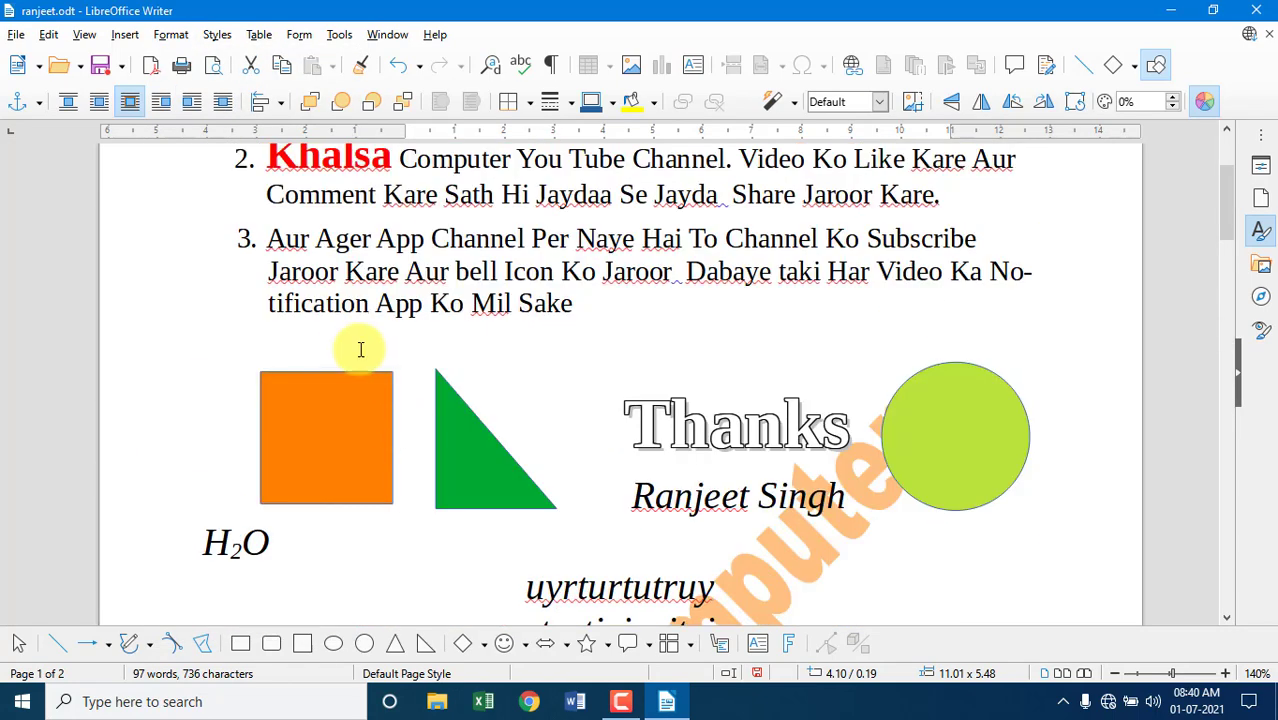
{"action": "left_click", "coordinate": [340, 391]}
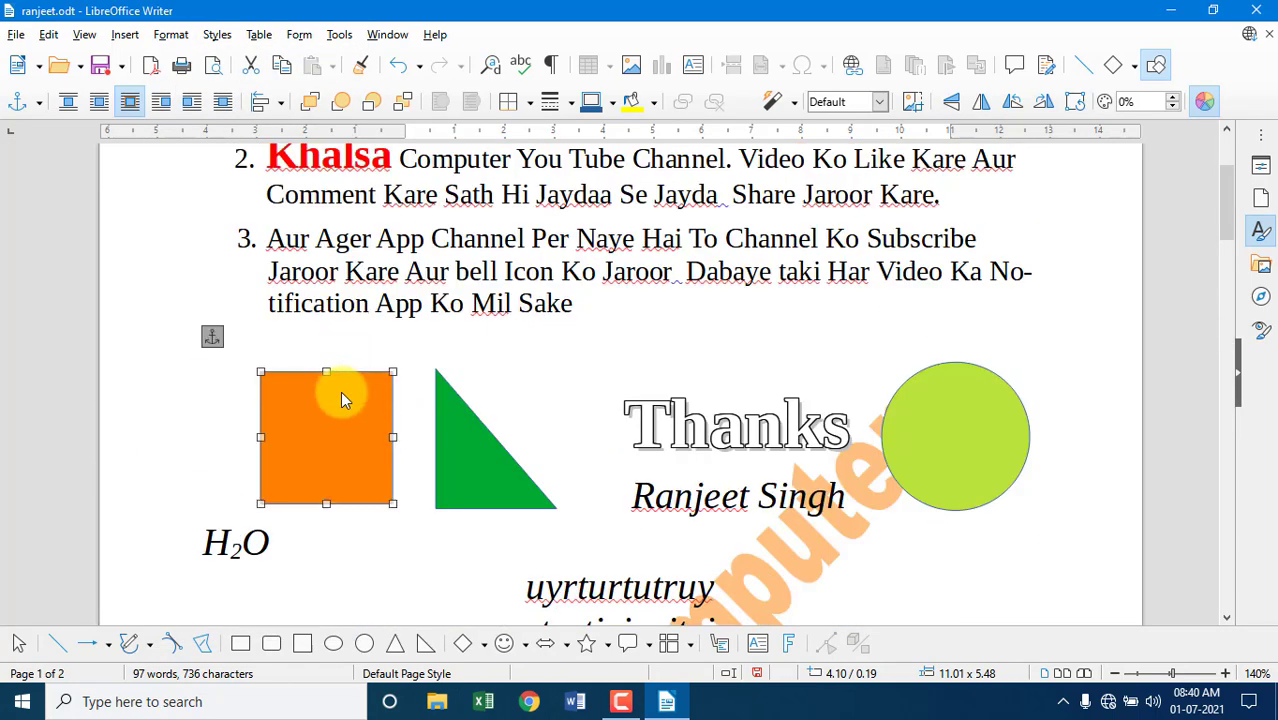
{"action": "left_click", "coordinate": [171, 34]}
{"action": "mouse_move", "coordinate": [243, 442]}
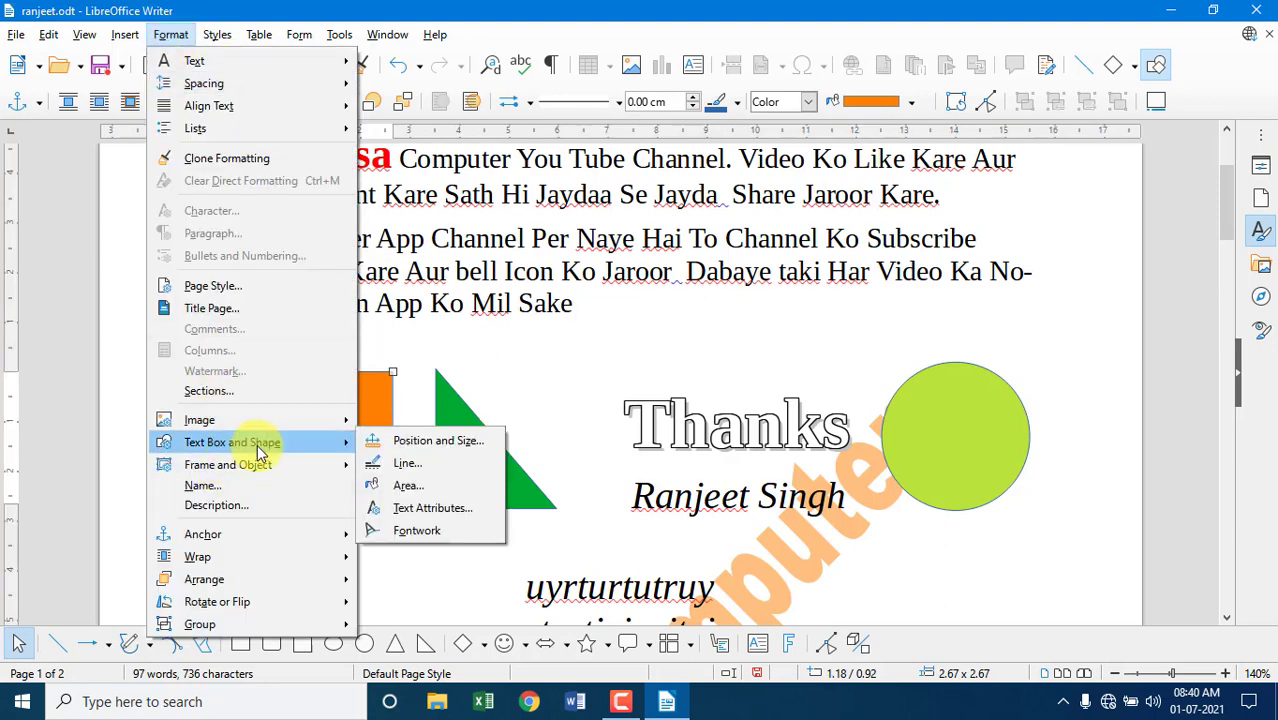
{"action": "left_click", "coordinate": [457, 452]}
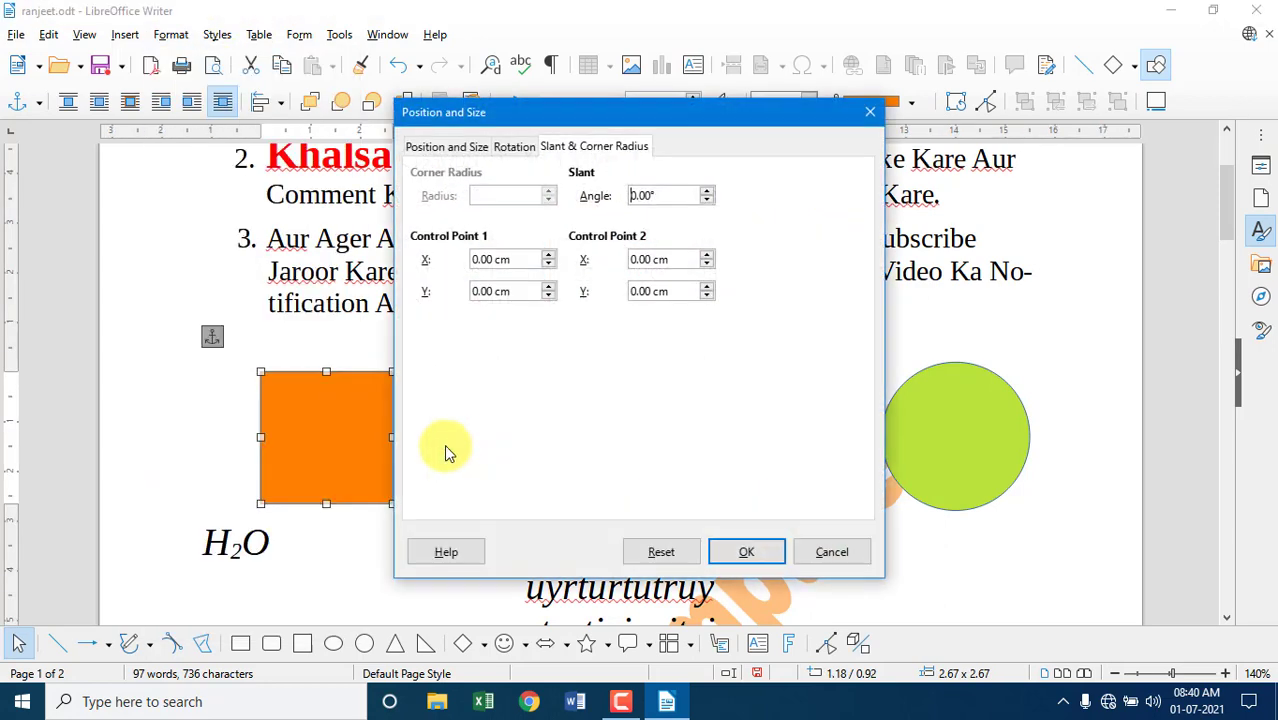
{"action": "left_click", "coordinate": [447, 148]}
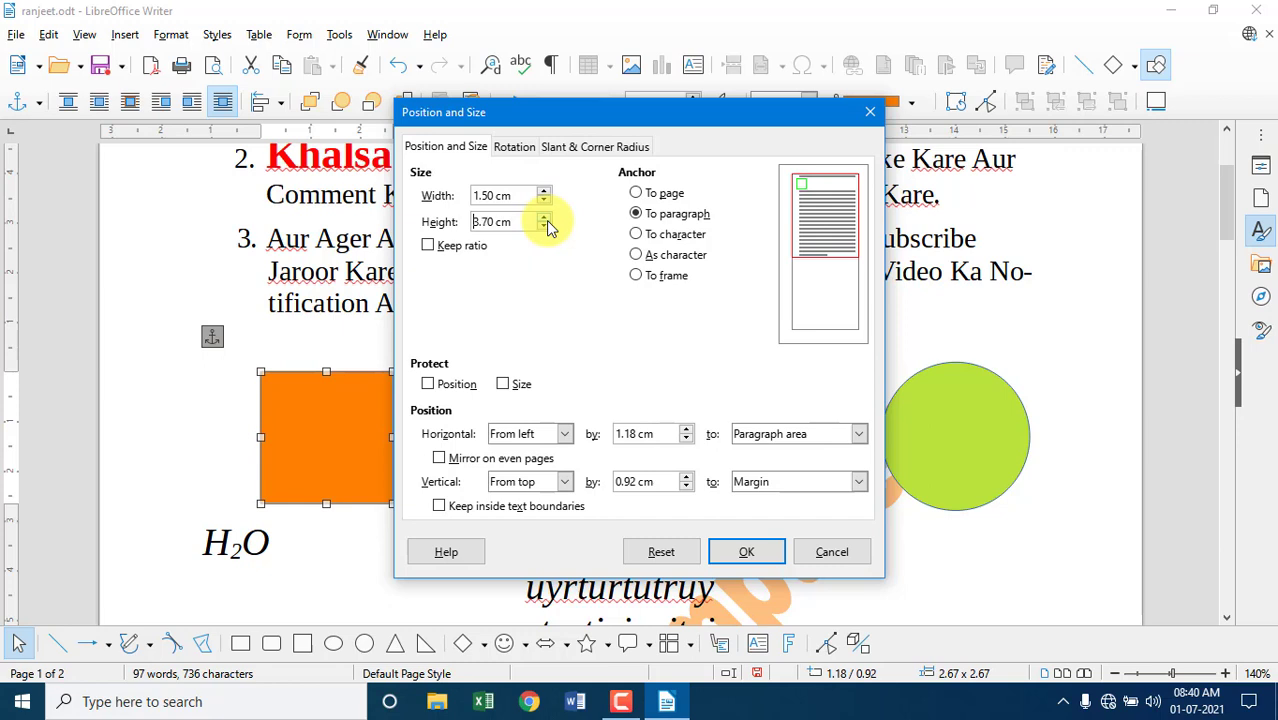
{"action": "left_click", "coordinate": [532, 157]}
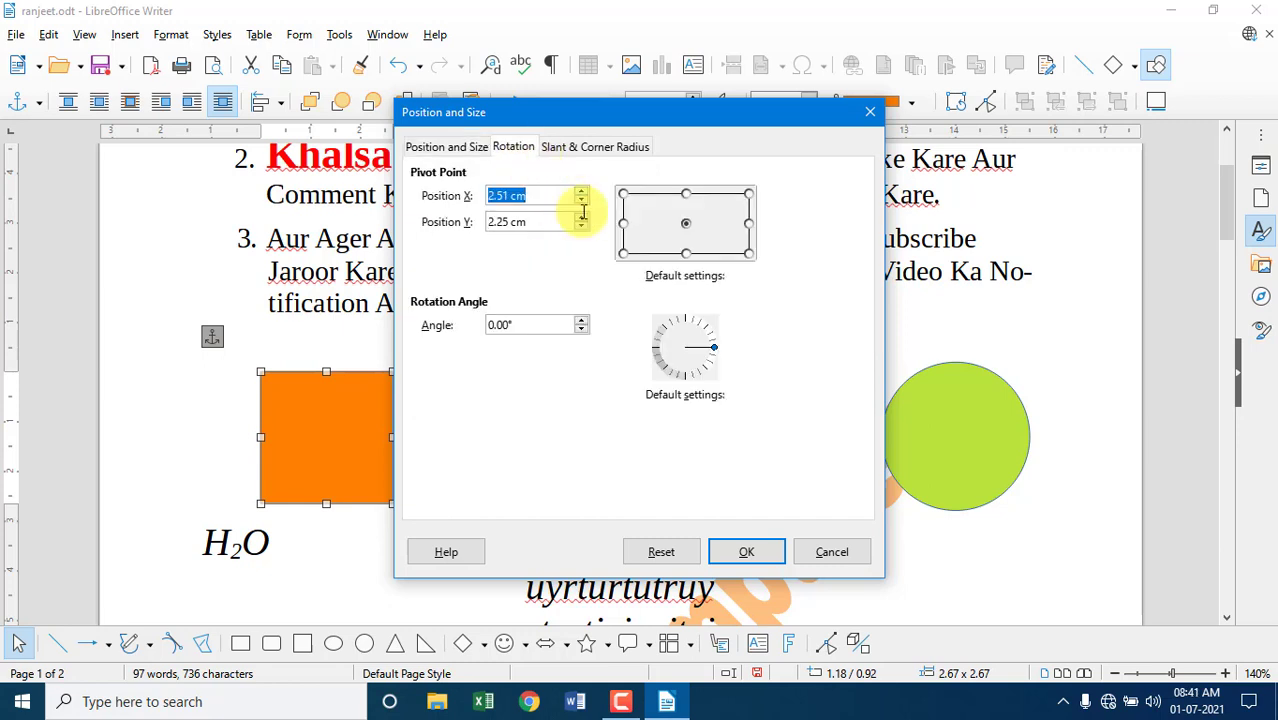
{"action": "left_click", "coordinate": [567, 152]}
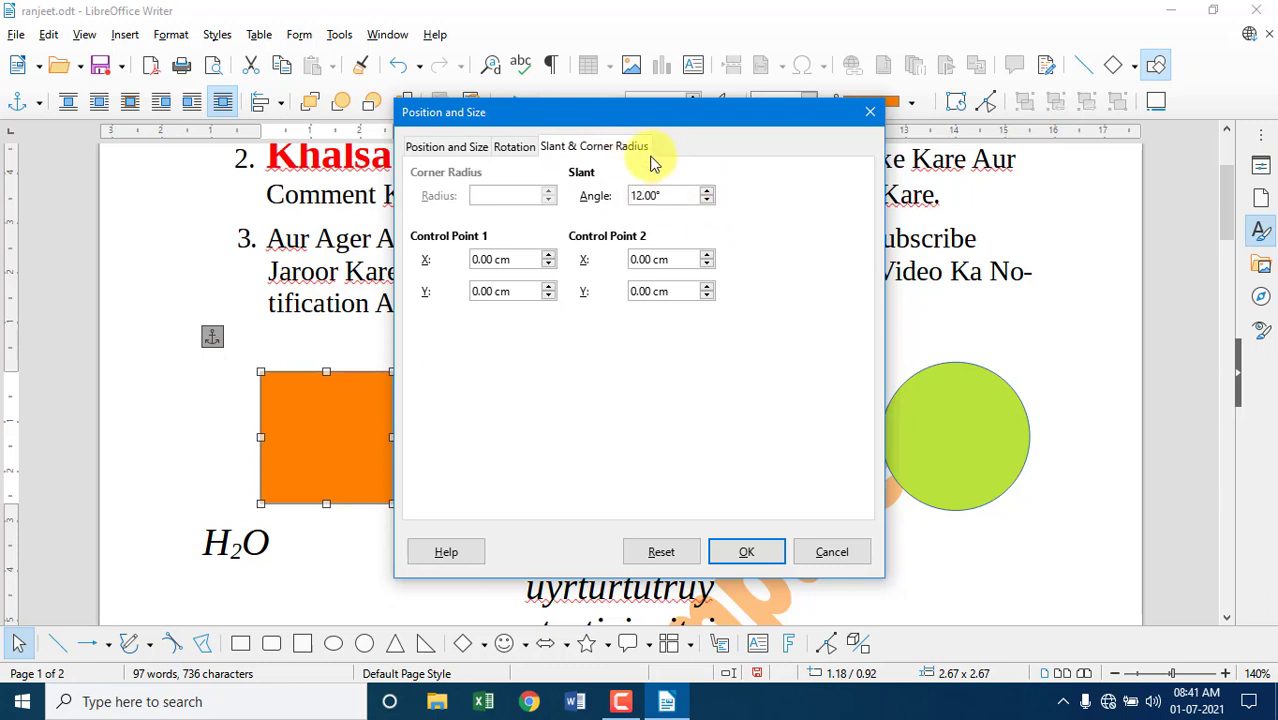
{"action": "left_click", "coordinate": [735, 552]}
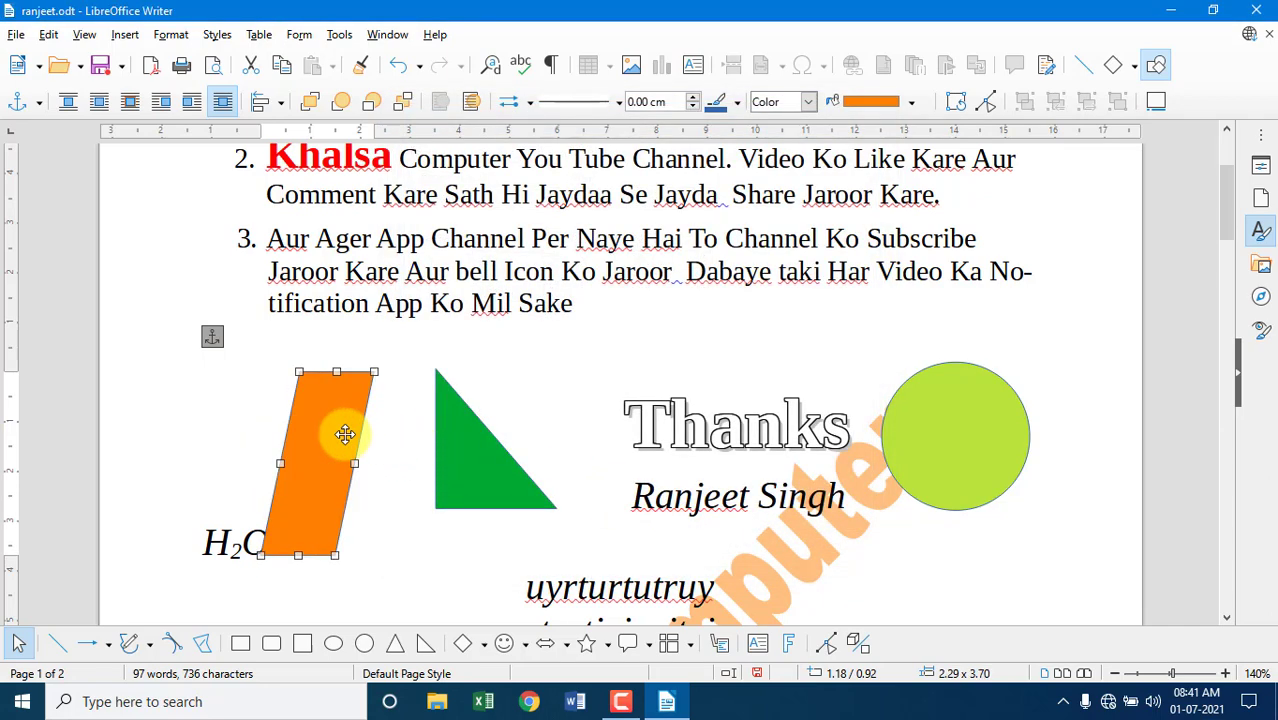
Widen the orange parallelogram and move it left and up, clear of the triangle
{"action": "left_click_drag", "start_coordinate": [344, 433], "coordinate": [374, 428]}
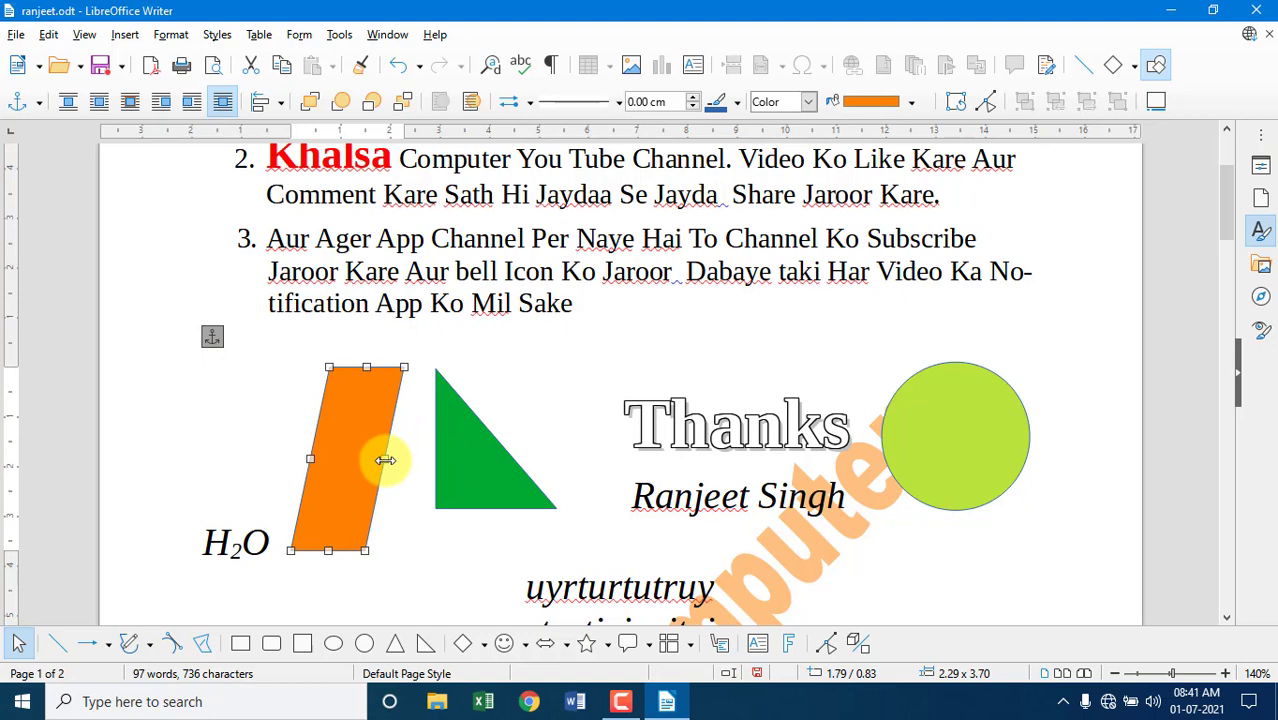
{"action": "left_click_drag", "start_coordinate": [385, 460], "coordinate": [489, 460]}
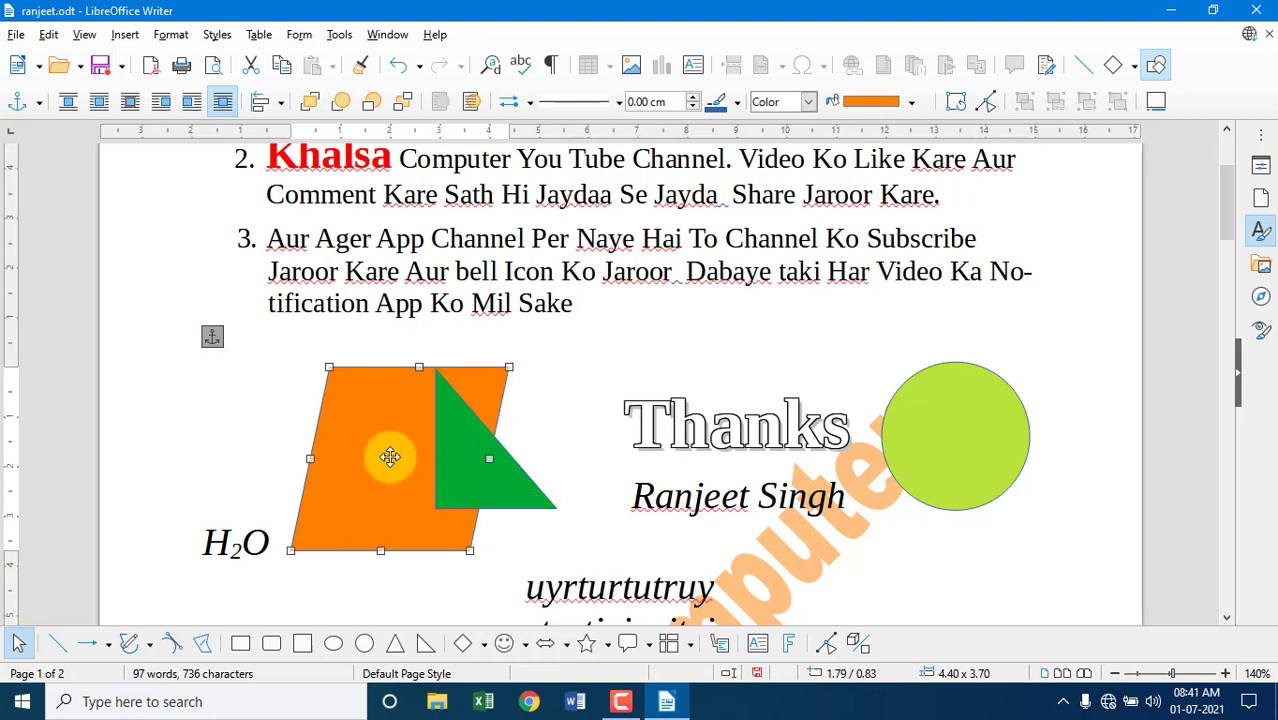
{"action": "left_click_drag", "start_coordinate": [390, 457], "coordinate": [305, 437]}
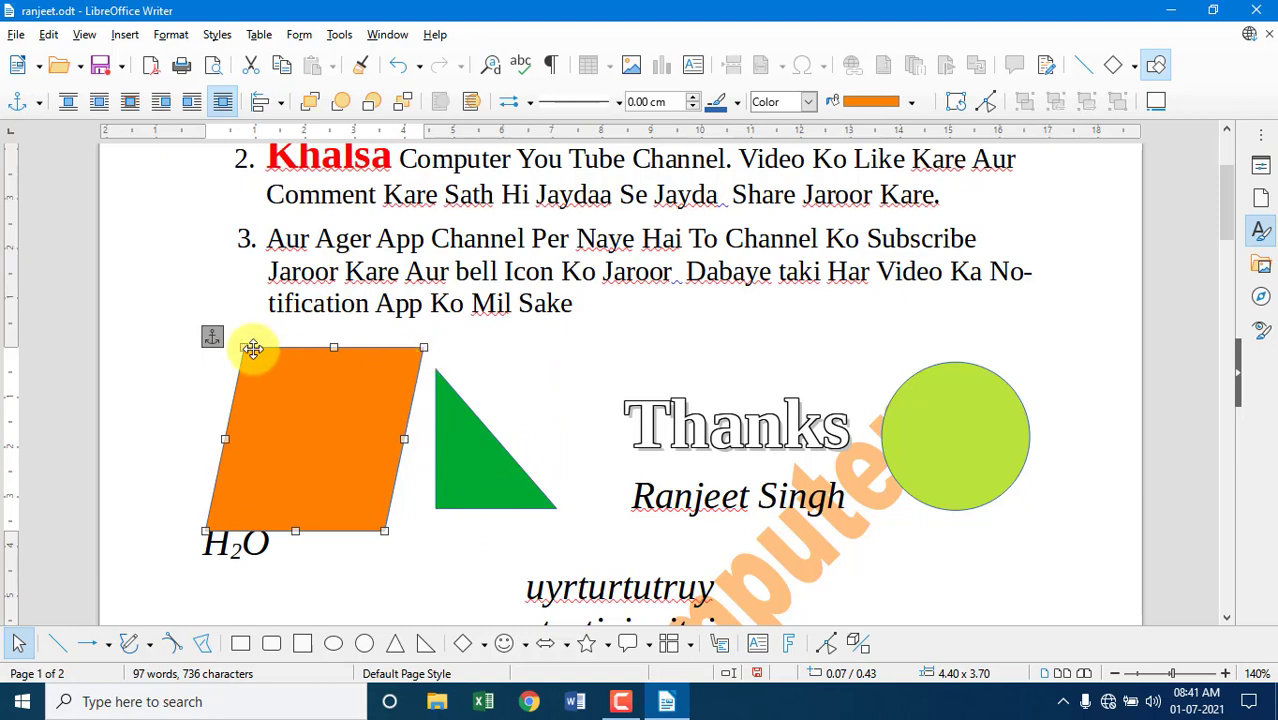
Set the parallelogram's outline colour to Green in the Line settings
{"action": "left_click", "coordinate": [171, 34]}
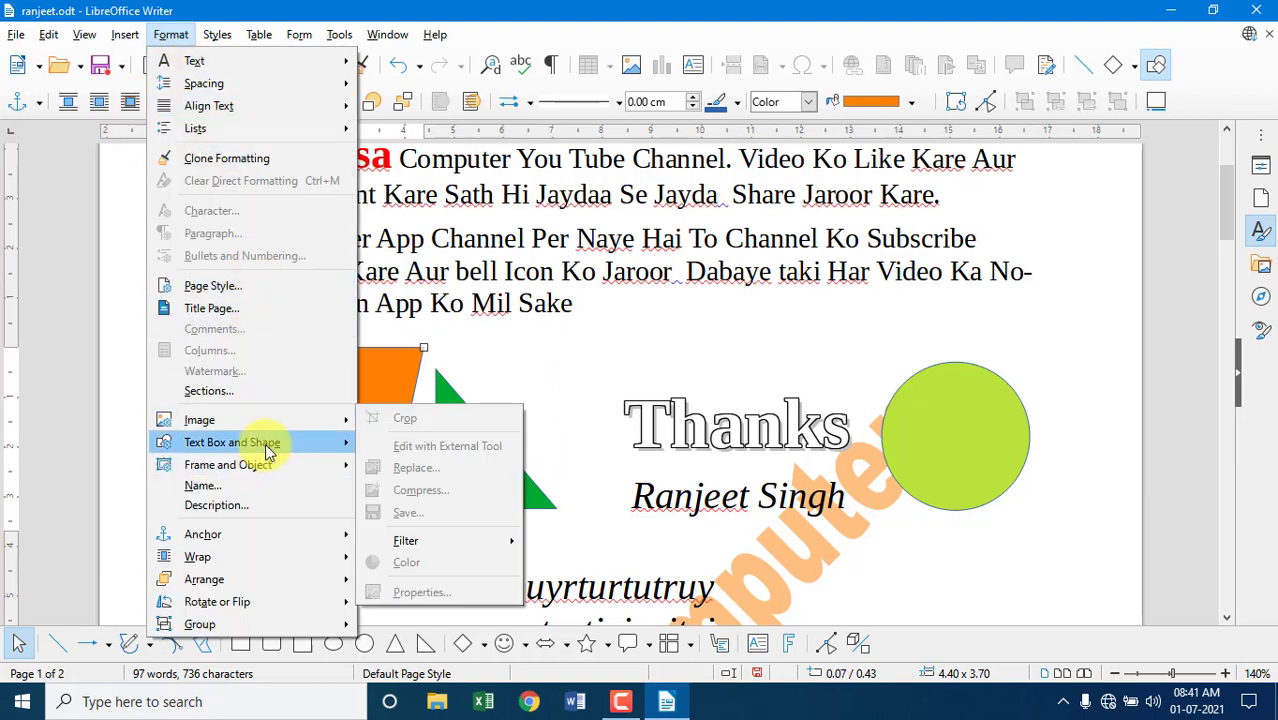
{"action": "mouse_move", "coordinate": [255, 442]}
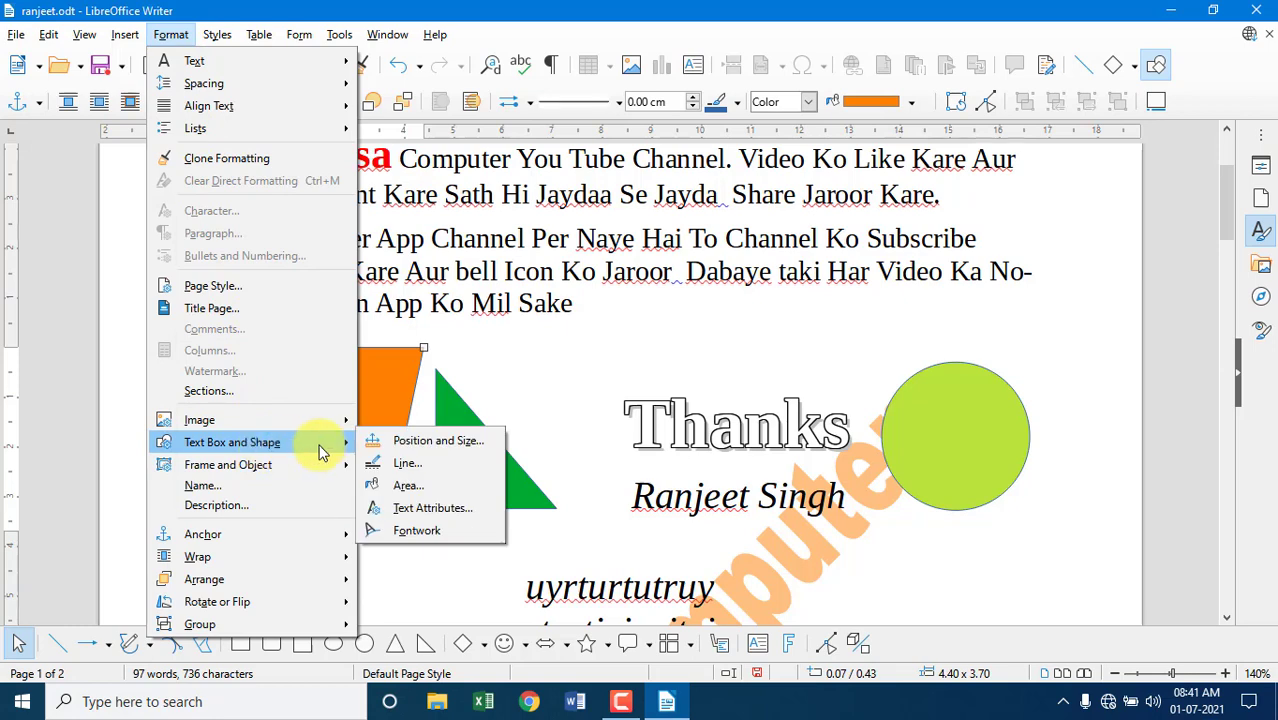
{"action": "left_click", "coordinate": [424, 463]}
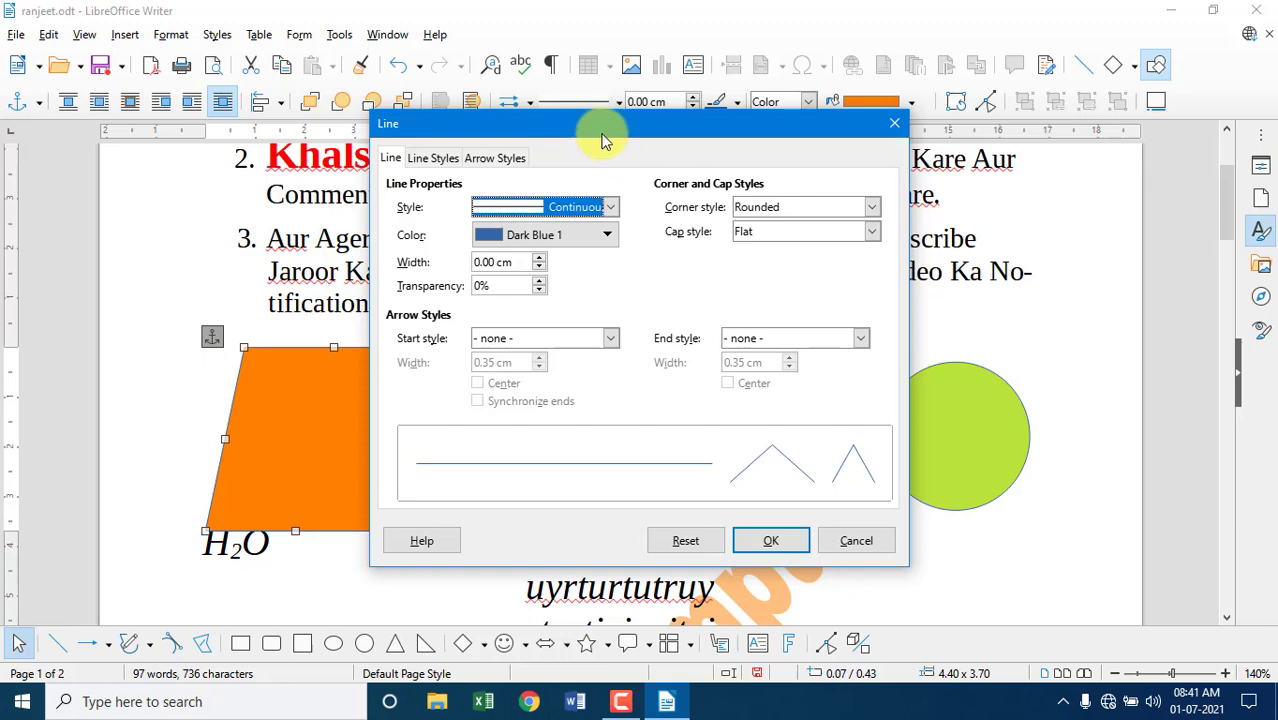
{"action": "left_click_drag", "start_coordinate": [603, 140], "coordinate": [825, 255]}
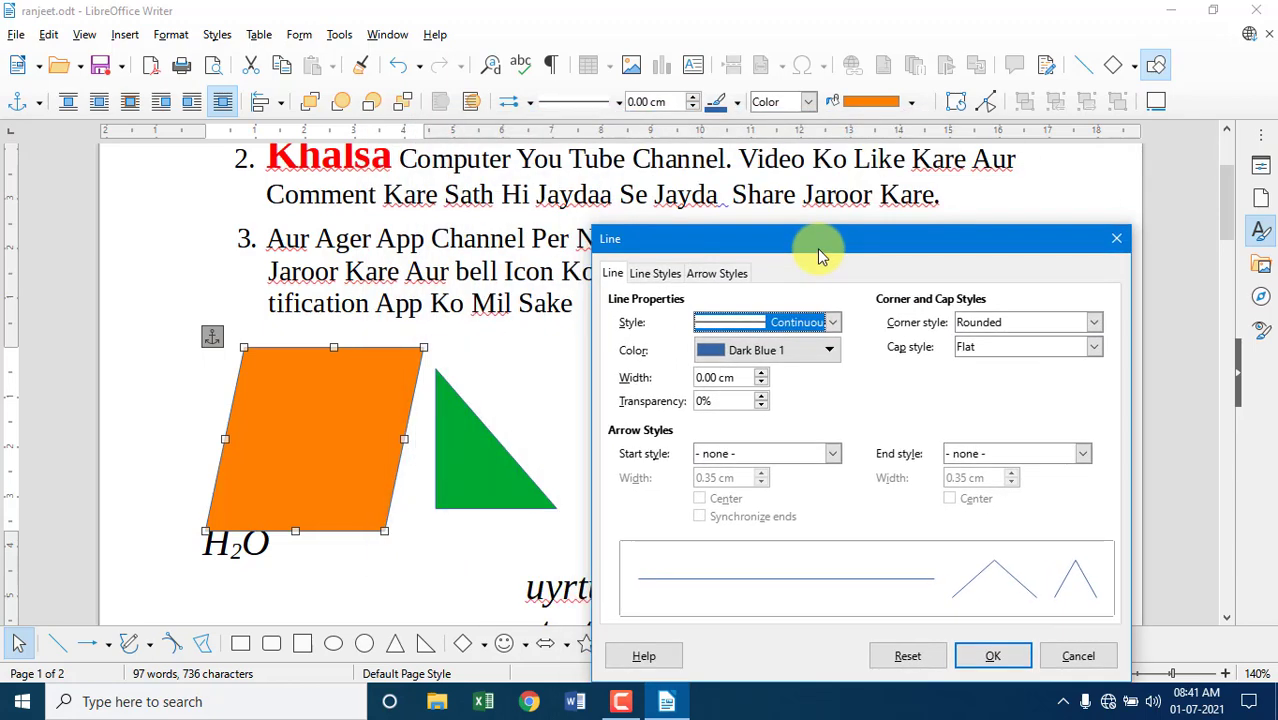
{"action": "left_click", "coordinate": [827, 352]}
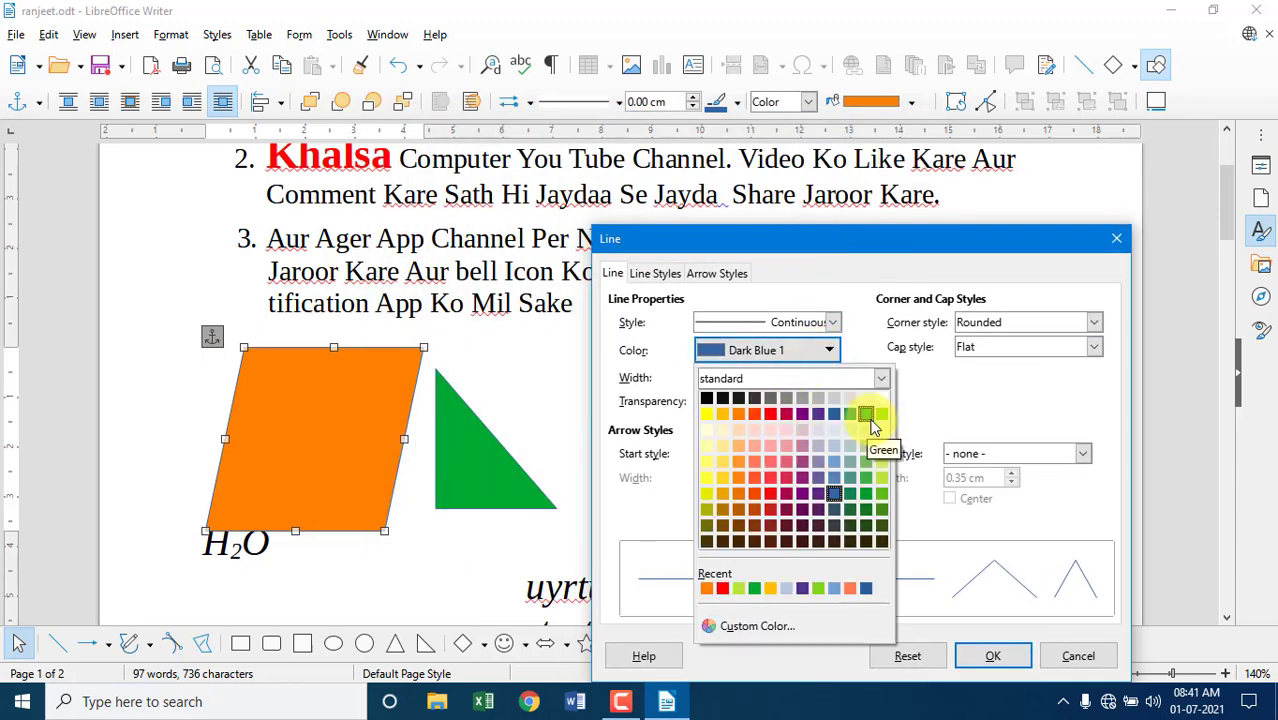
{"action": "left_click", "coordinate": [866, 414]}
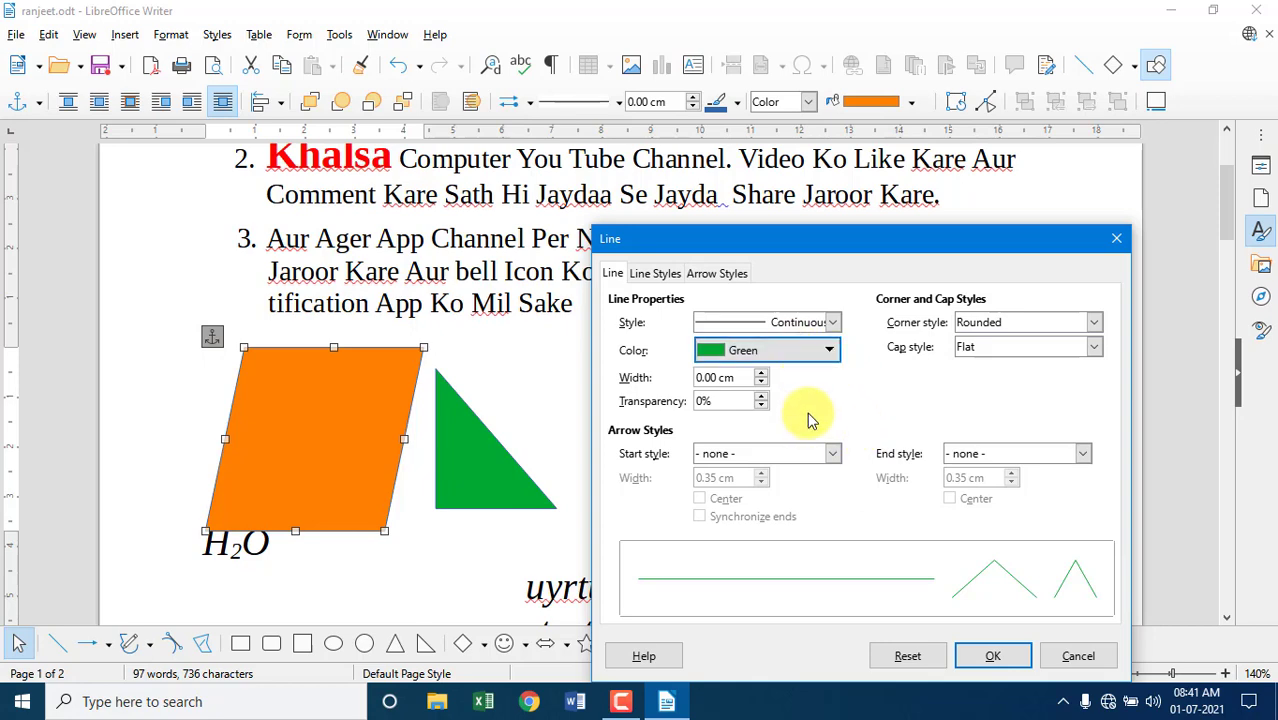
{"action": "left_click", "coordinate": [990, 657]}
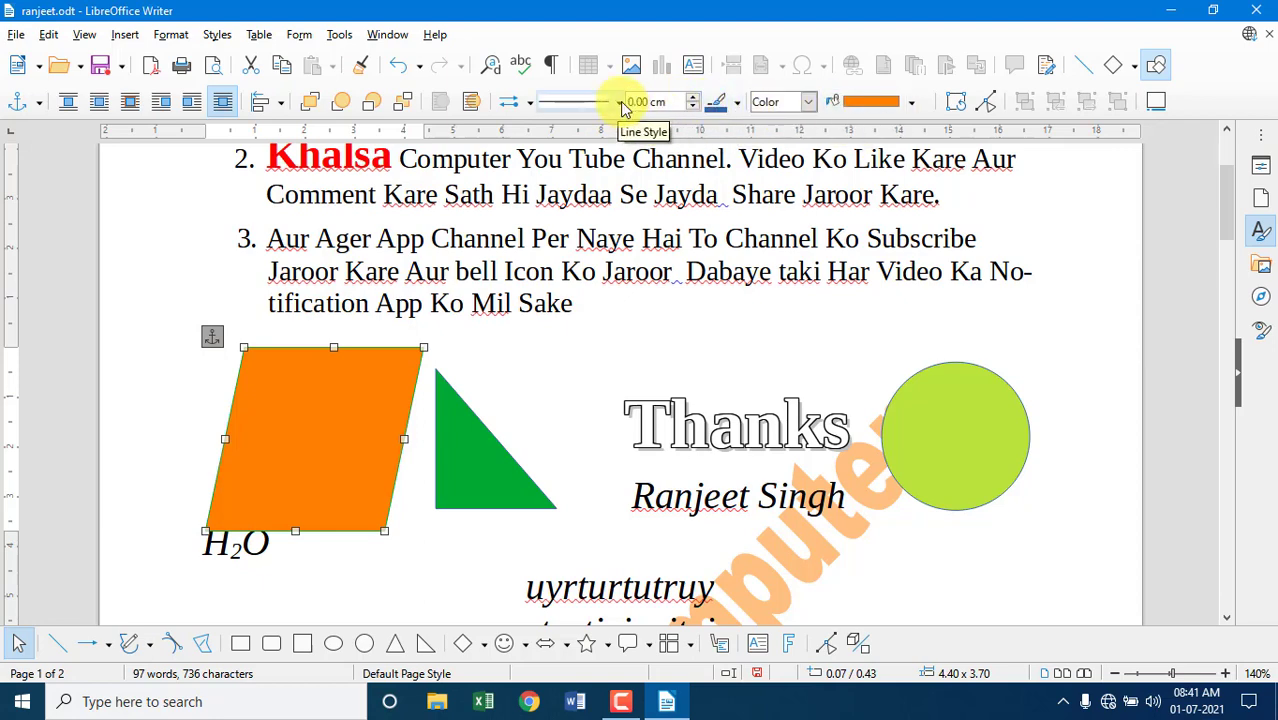
Set the outline width to 0.10 cm from the toolbar
{"action": "left_click", "coordinate": [694, 98]}
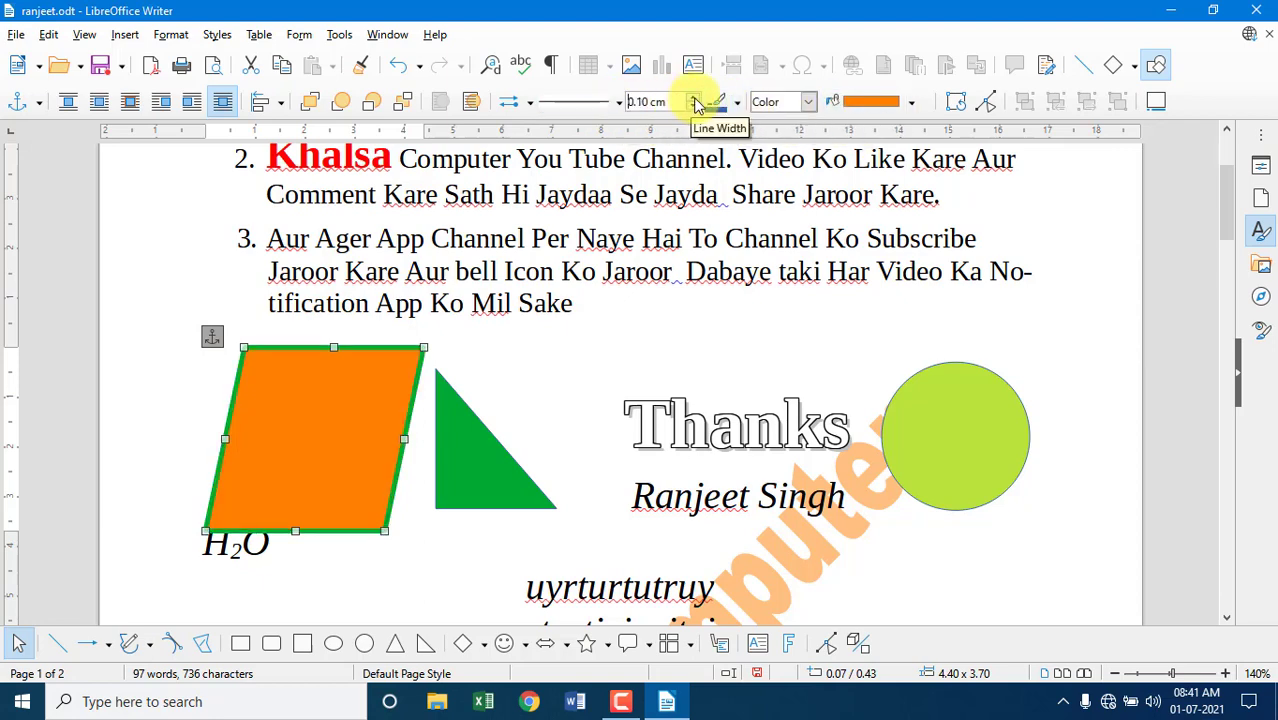
{"action": "left_click", "coordinate": [694, 98]}
{"action": "left_click", "coordinate": [694, 106]}
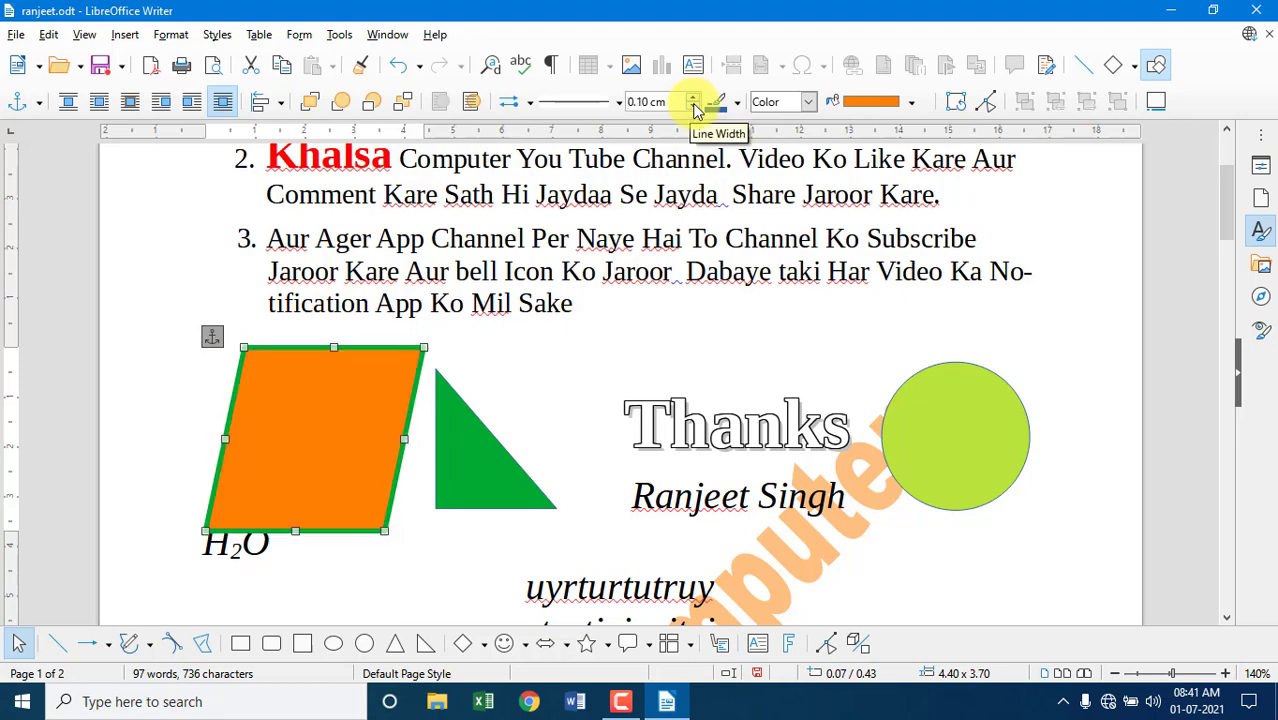
{"action": "left_click", "coordinate": [172, 35]}
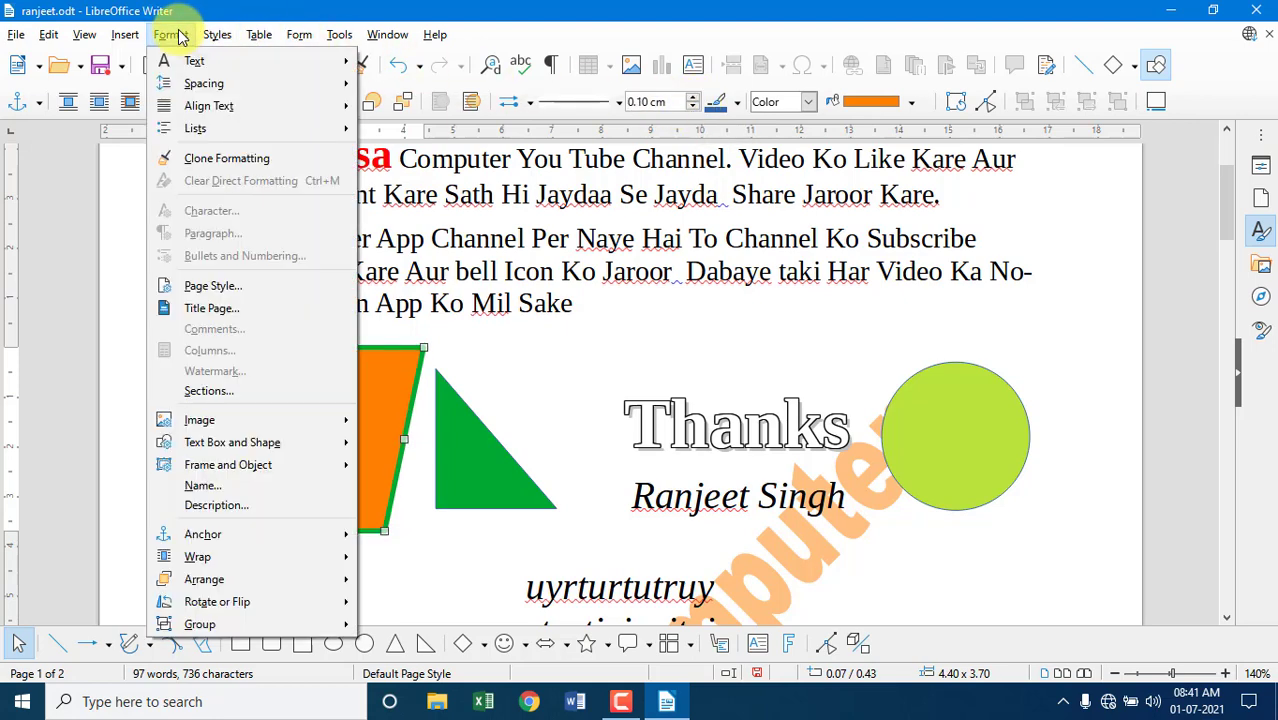
Change the parallelogram's area fill from orange to the green colour swatch
{"action": "mouse_move", "coordinate": [245, 447]}
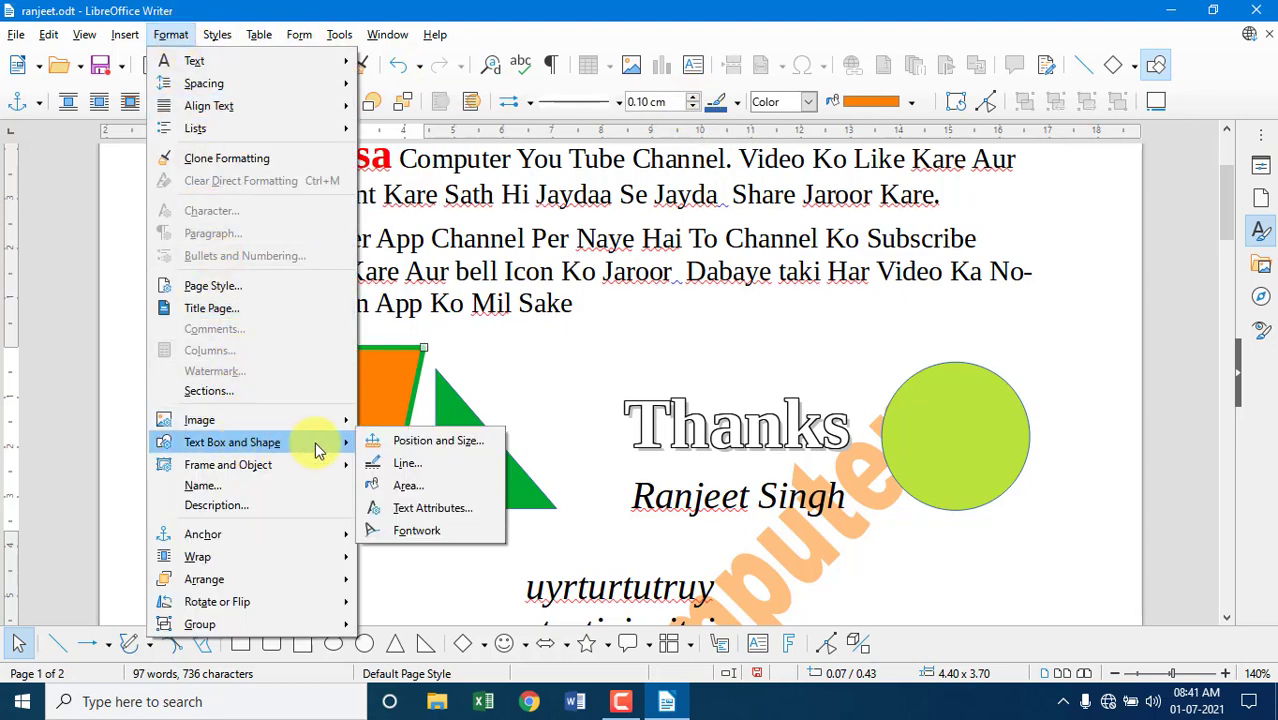
{"action": "left_click", "coordinate": [408, 486]}
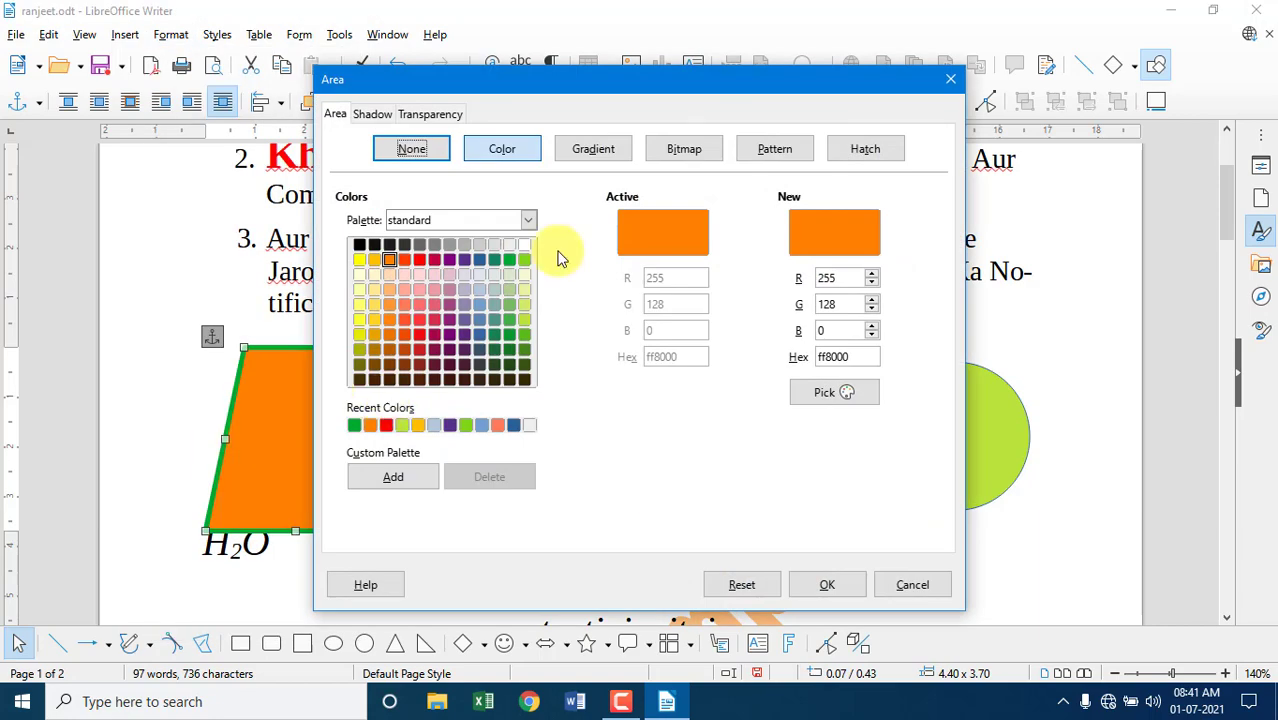
{"action": "left_click", "coordinate": [509, 260]}
{"action": "left_click", "coordinate": [806, 586]}
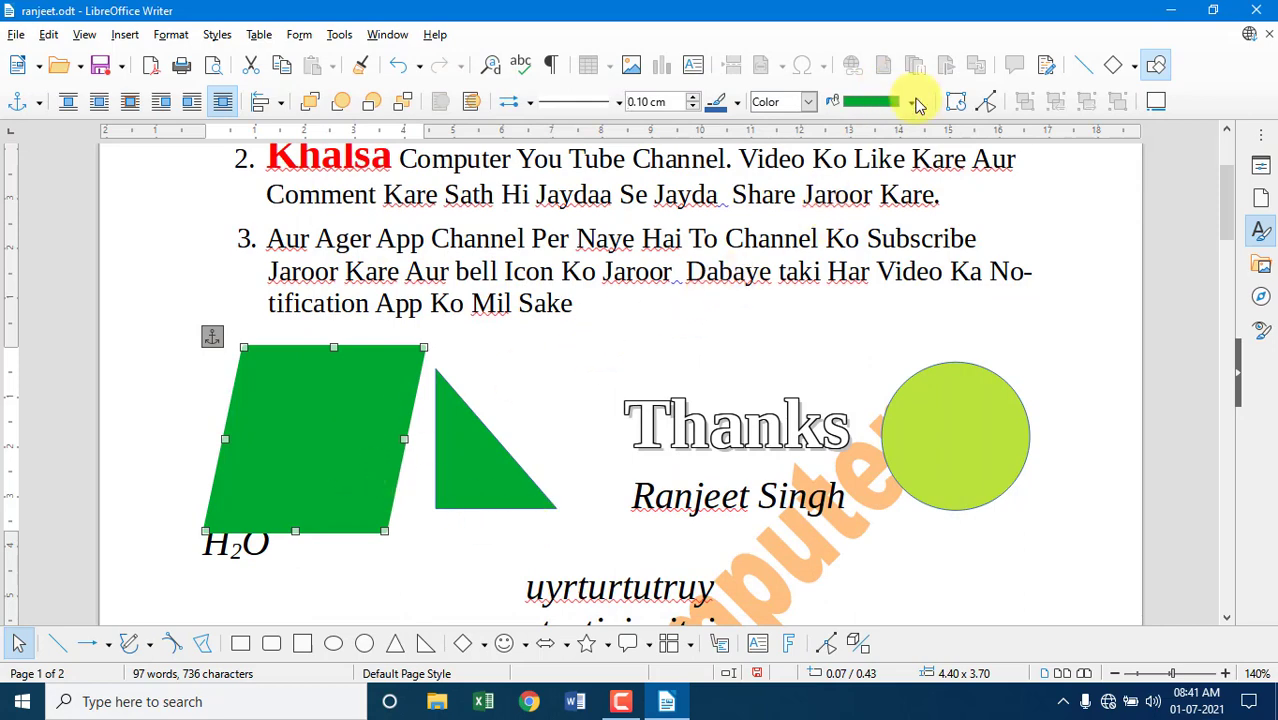
{"action": "left_click", "coordinate": [178, 40]}
{"action": "mouse_move", "coordinate": [215, 477]}
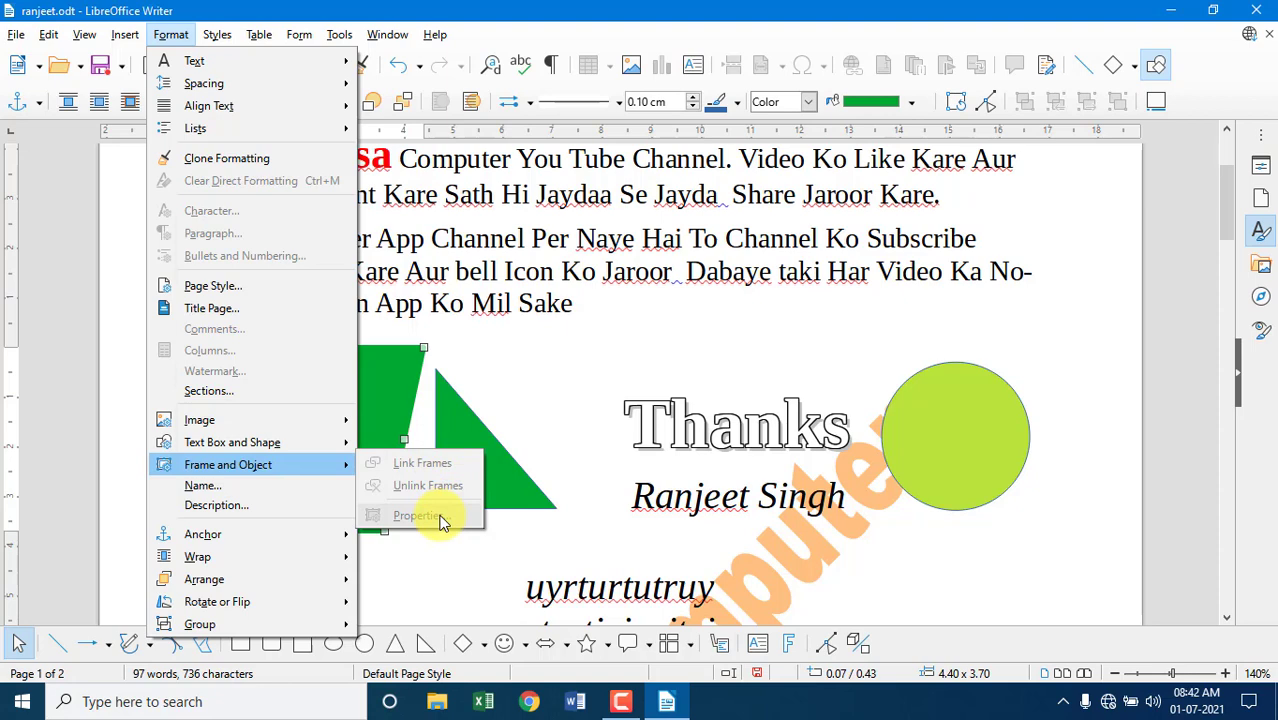
Name the green parallelogram 'image 1' and the triangle 'image'
{"action": "left_click", "coordinate": [235, 487]}
{"action": "type", "text": "image 1"}
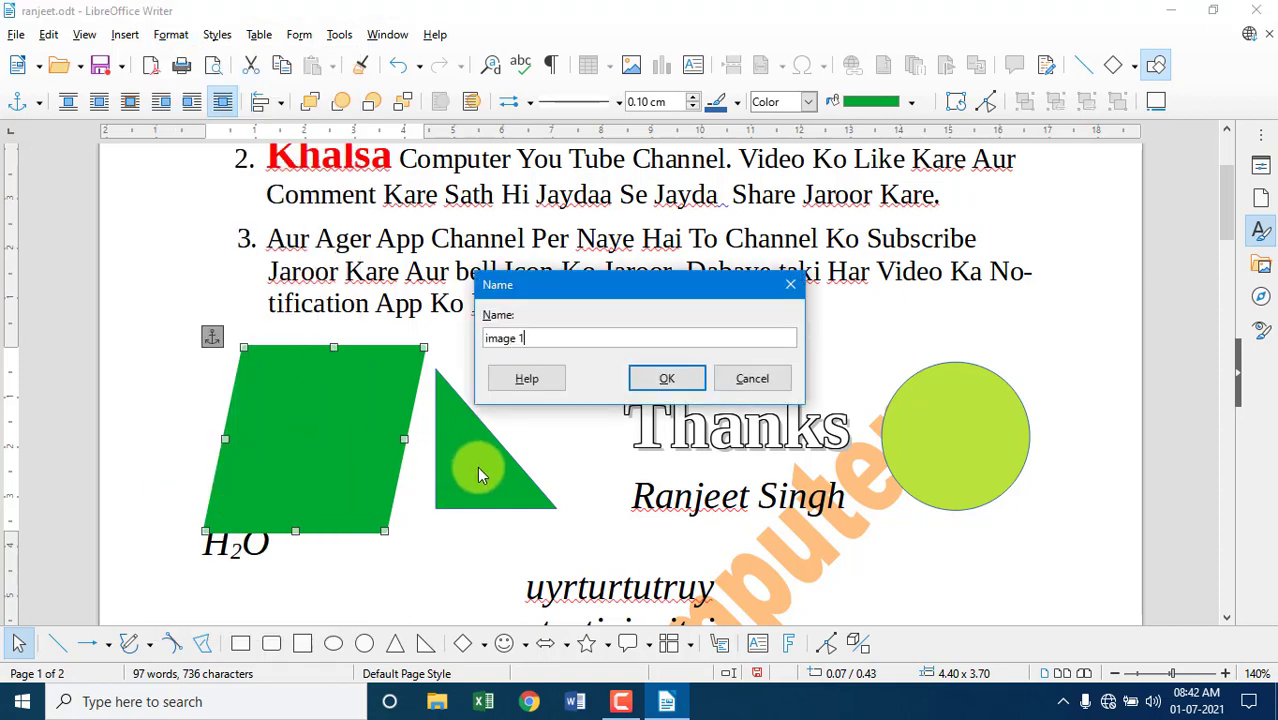
{"action": "left_click", "coordinate": [667, 378]}
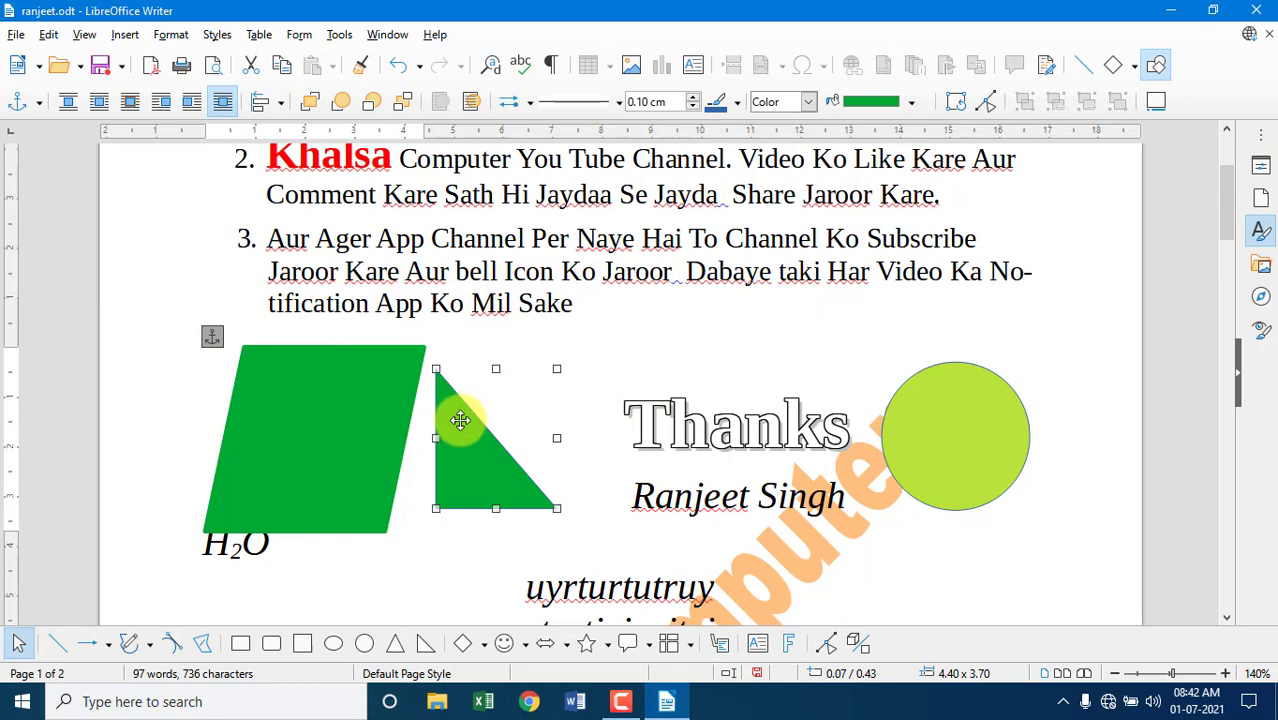
{"action": "left_click", "coordinate": [153, 38]}
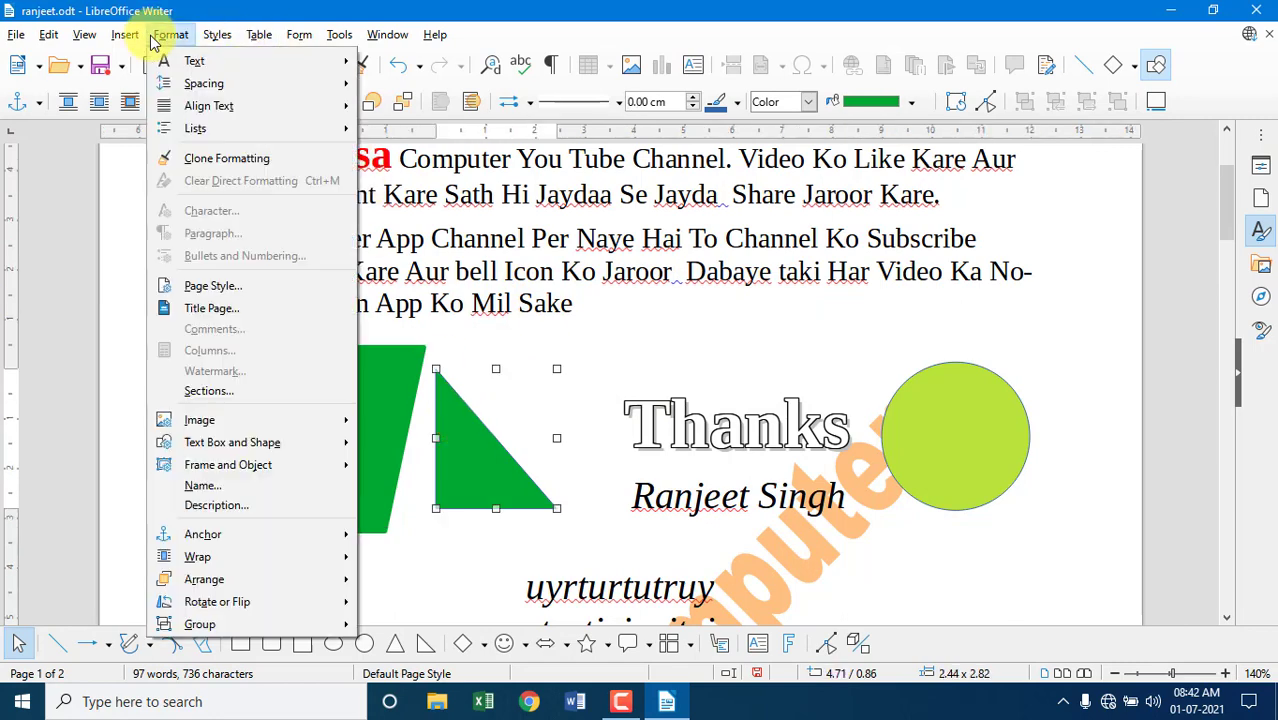
{"action": "left_click", "coordinate": [225, 487]}
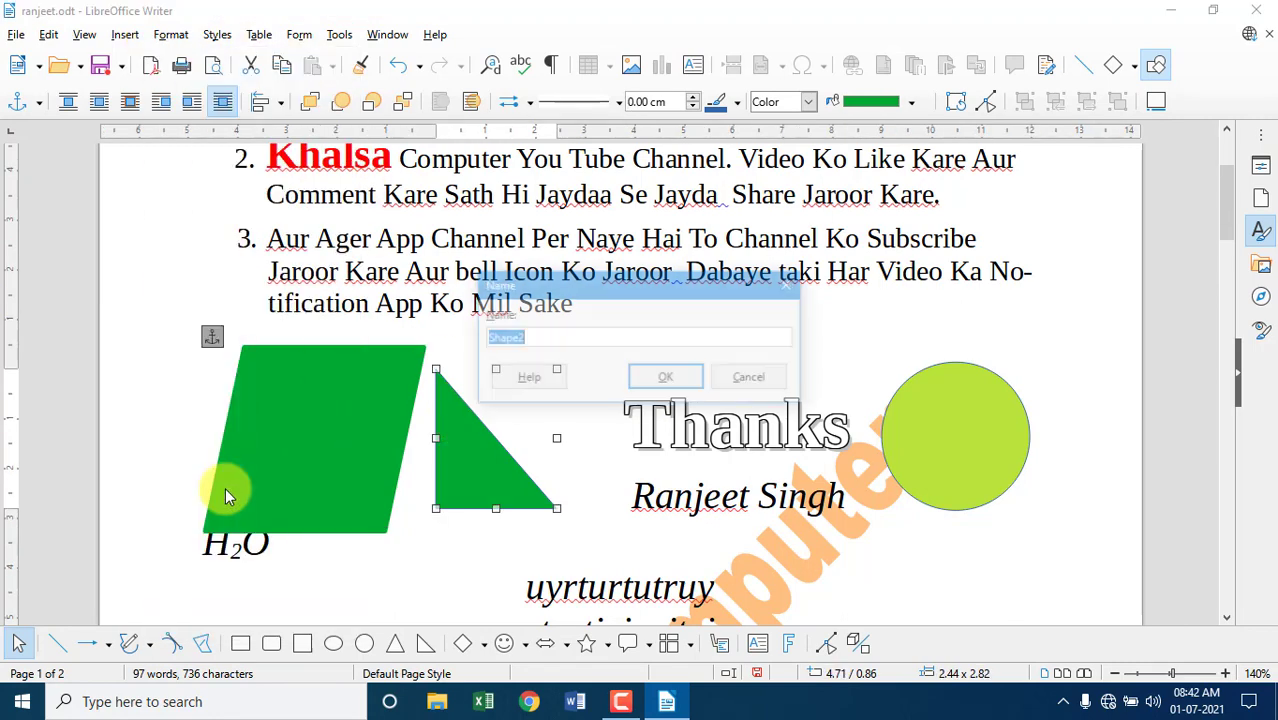
{"action": "type", "text": "ima"}
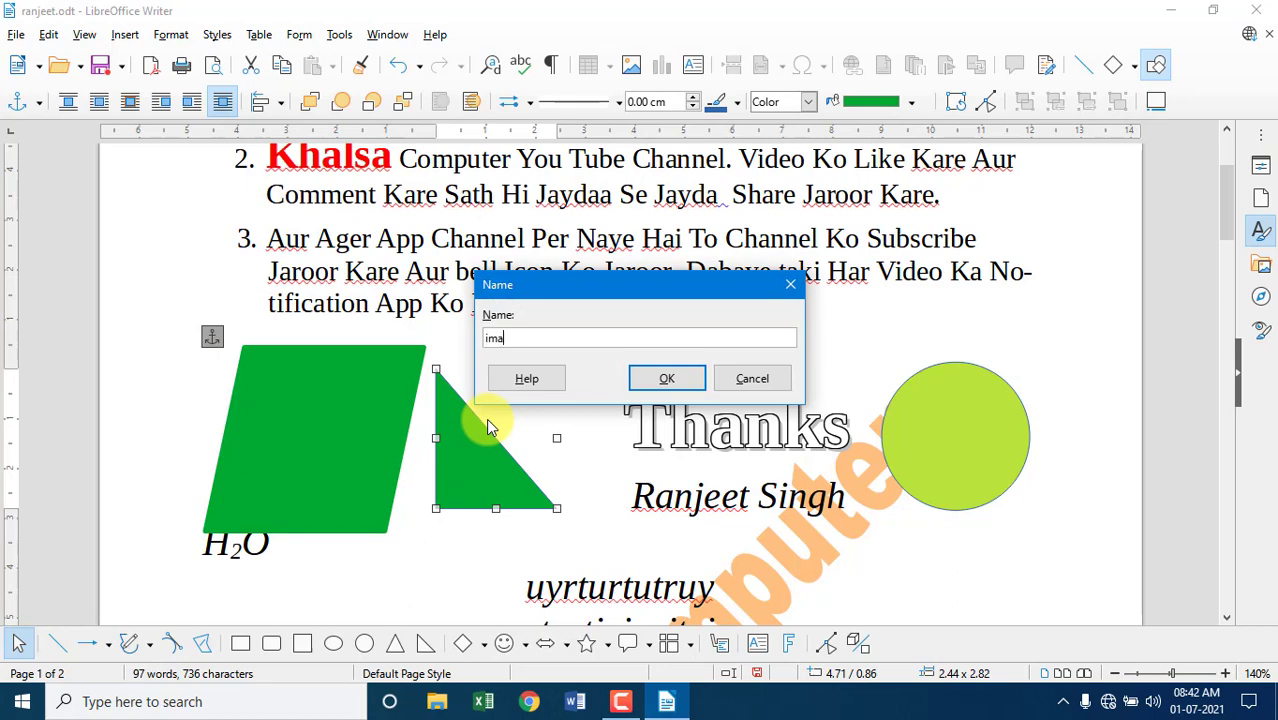
{"action": "type", "text": "ge"}
{"action": "key", "text": "Return"}
Recheck the parallelogram's name, then view its Description dialog and close it unchanged
{"action": "left_click", "coordinate": [358, 387]}
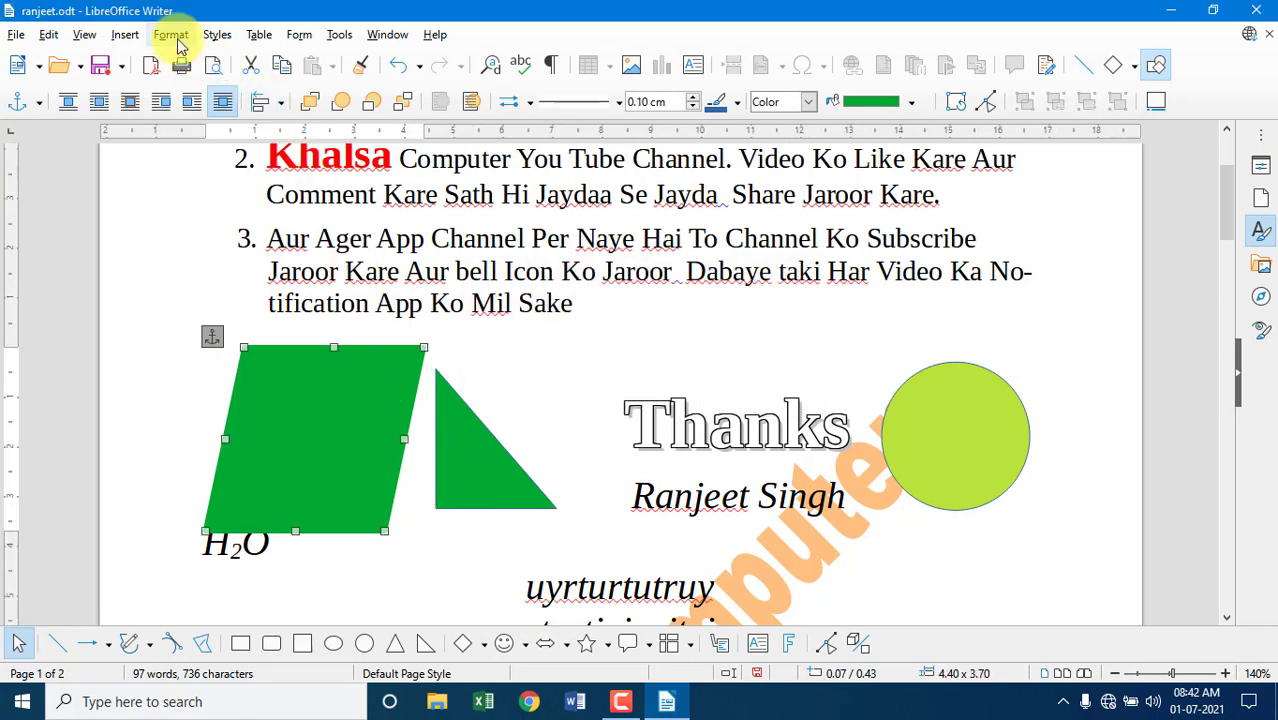
{"action": "left_click", "coordinate": [172, 36]}
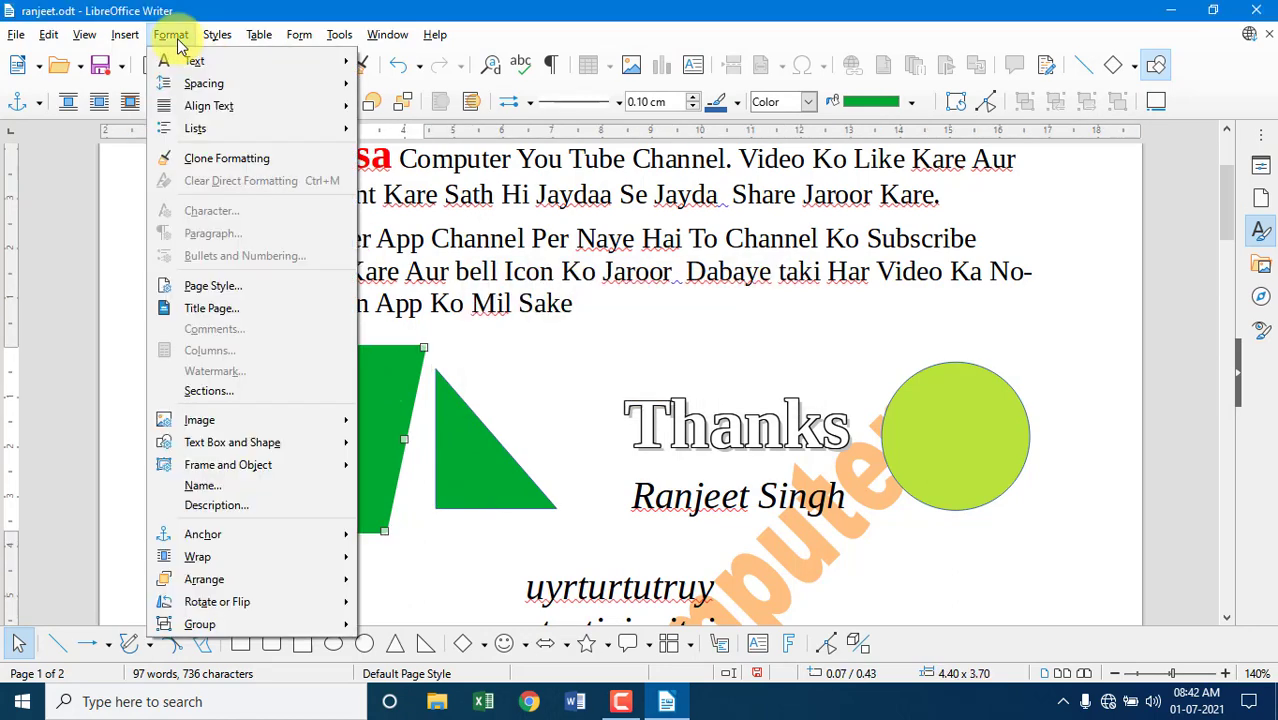
{"action": "left_click", "coordinate": [229, 486]}
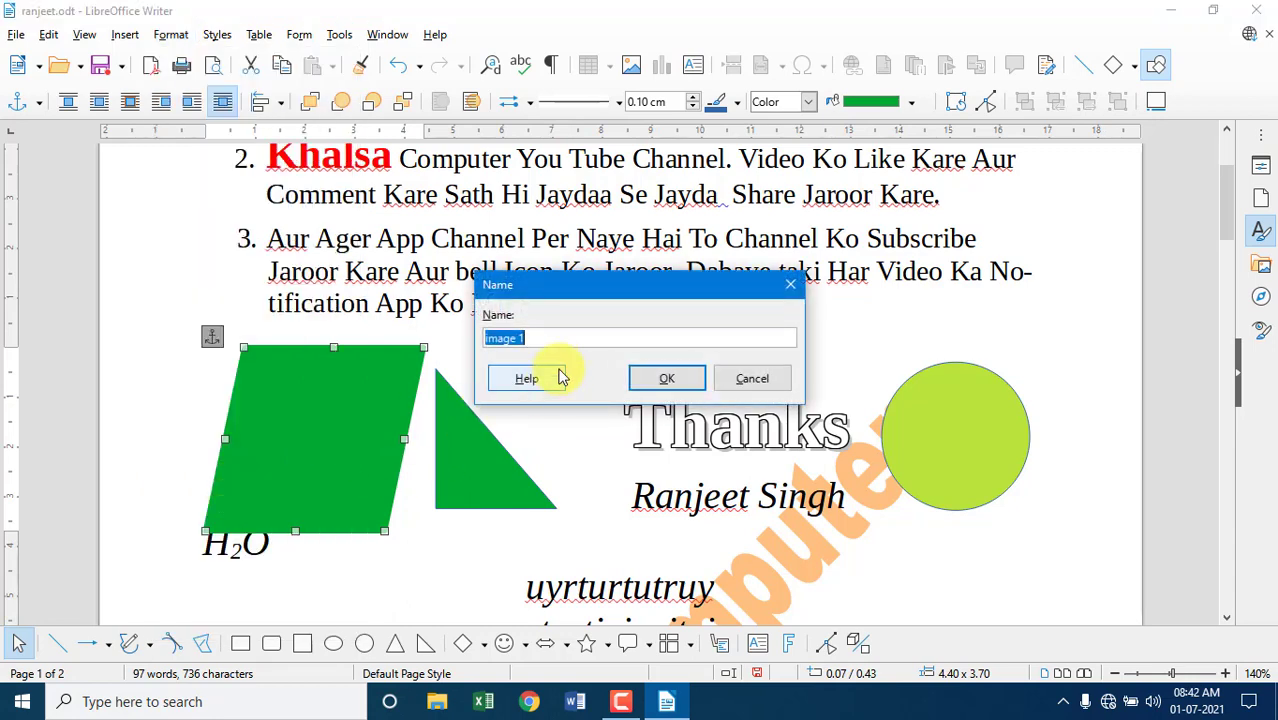
{"action": "left_click", "coordinate": [673, 389]}
{"action": "left_click", "coordinate": [171, 34]}
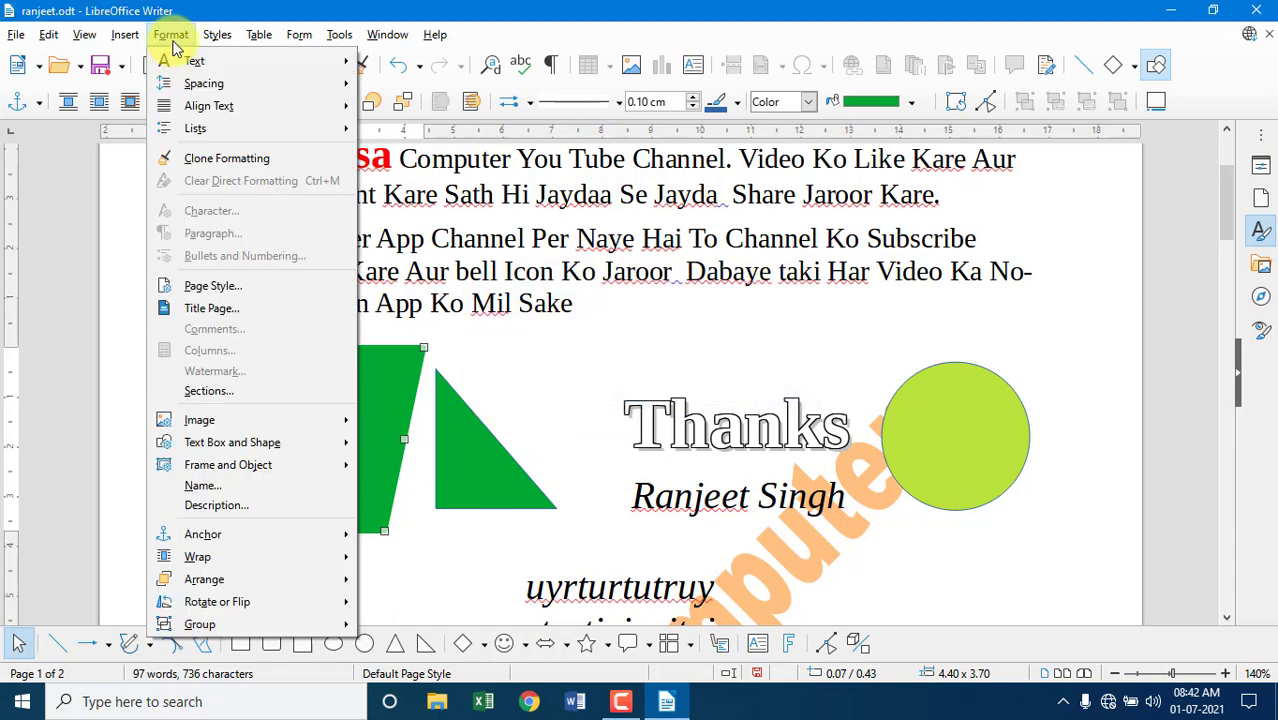
{"action": "left_click", "coordinate": [235, 509]}
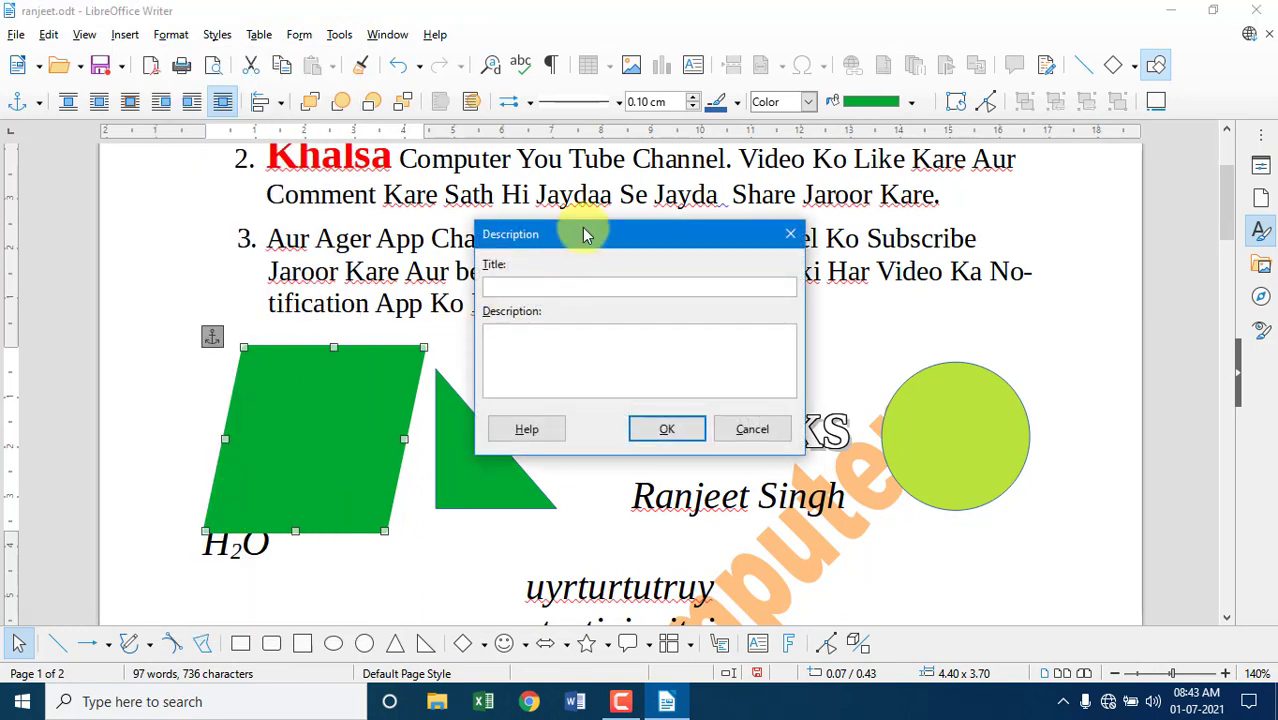
{"action": "left_click_drag", "start_coordinate": [585, 234], "coordinate": [777, 251]}
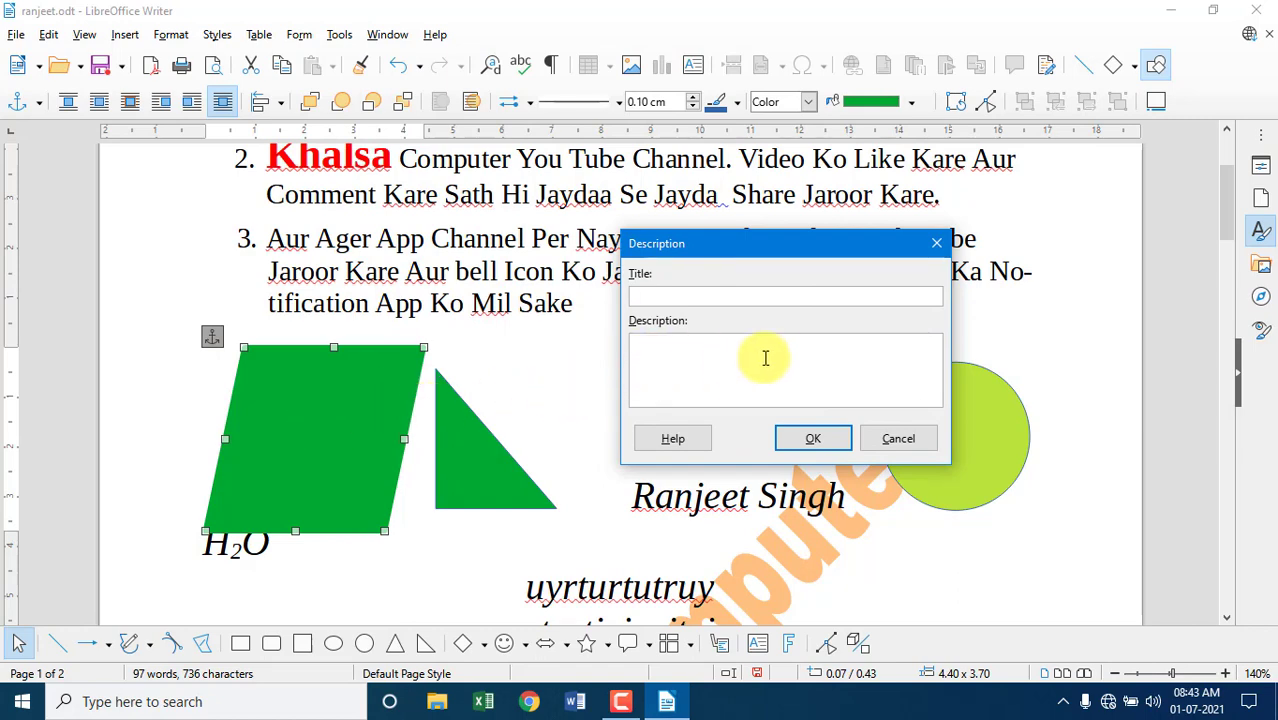
{"action": "left_click", "coordinate": [812, 438]}
Anchor the green parallelogram As Character and drag it up over the list text
{"action": "left_click", "coordinate": [171, 34]}
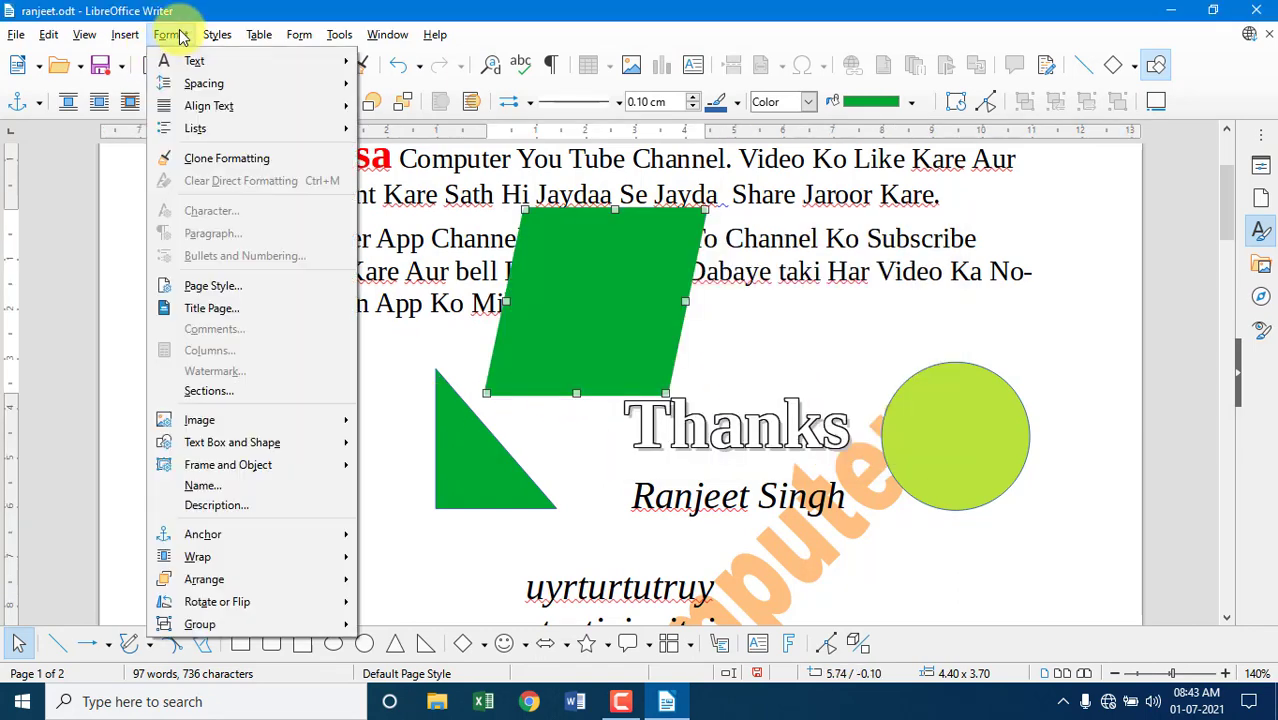
{"action": "mouse_move", "coordinate": [225, 540]}
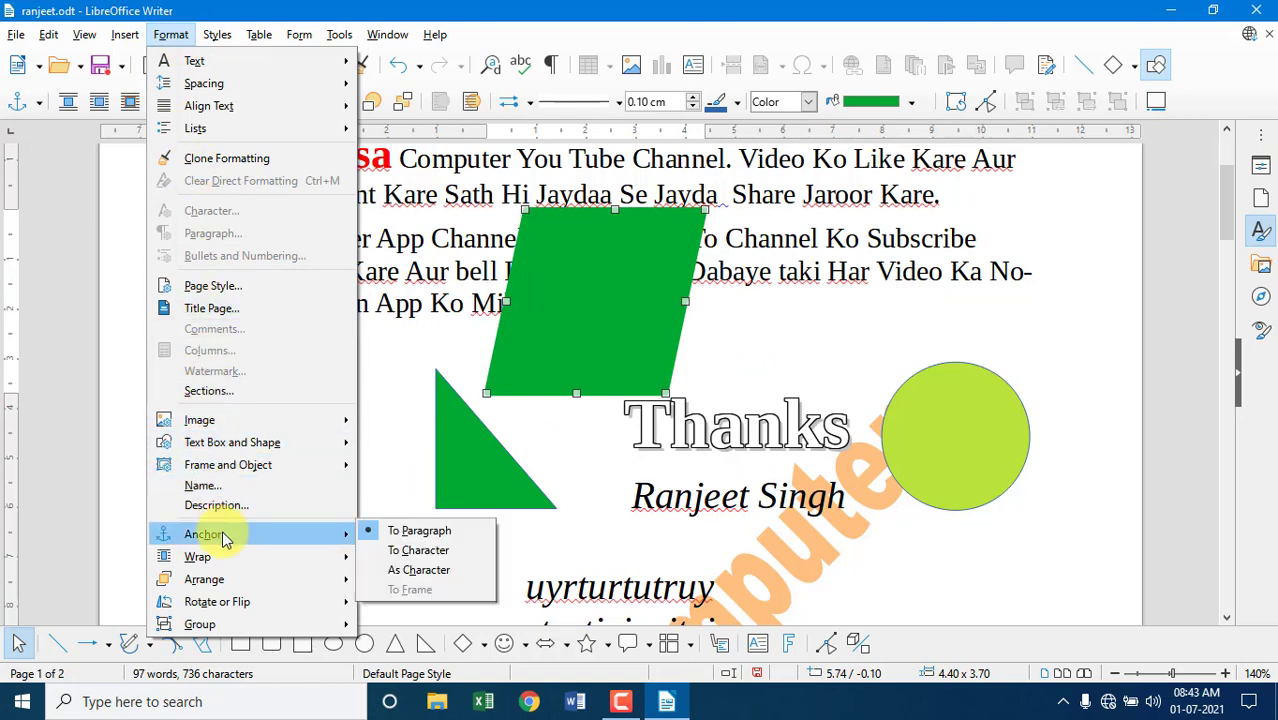
{"action": "left_click", "coordinate": [425, 552]}
{"action": "left_click_drag", "start_coordinate": [583, 277], "coordinate": [642, 254]}
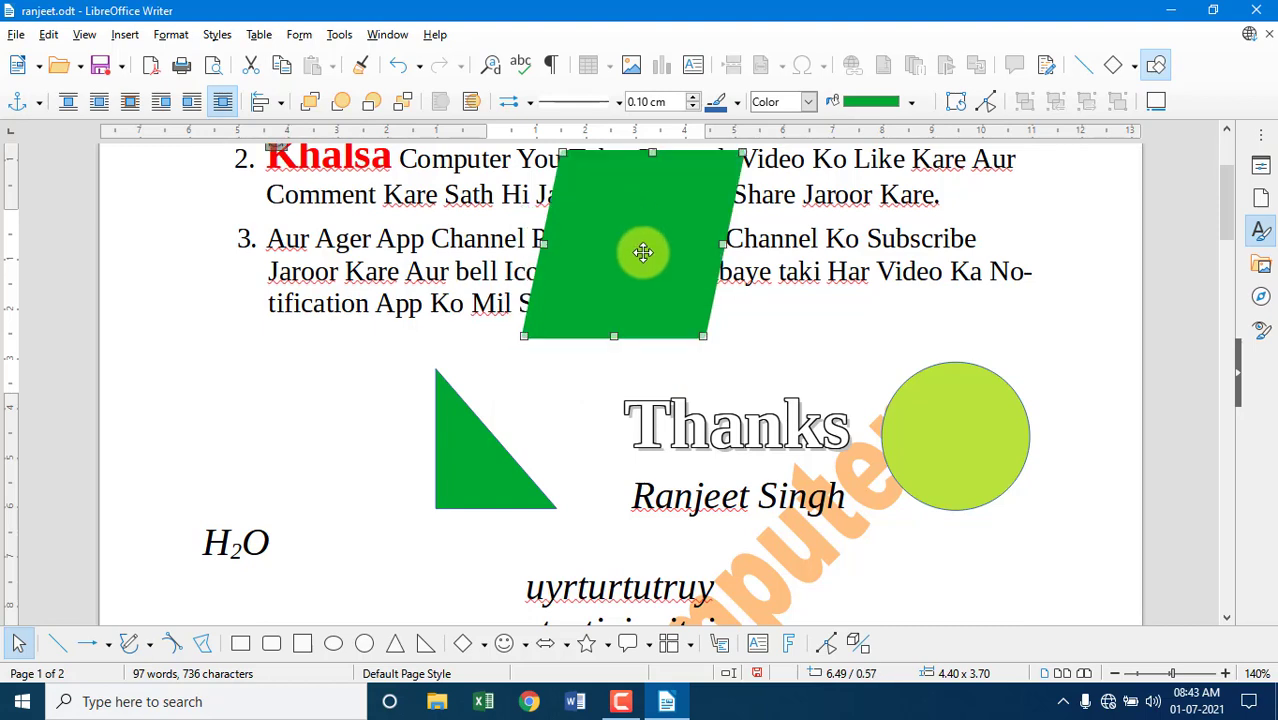
{"action": "scroll", "coordinate": [642, 252], "scroll_direction": "up", "scroll_amount": 5}
{"action": "mouse_move", "coordinate": [616, 398]}
{"action": "left_mouse_down"}
{"action": "mouse_move", "coordinate": [533, 337]}
{"action": "mouse_move", "coordinate": [687, 413]}
{"action": "mouse_move", "coordinate": [522, 371]}
{"action": "left_mouse_up"}
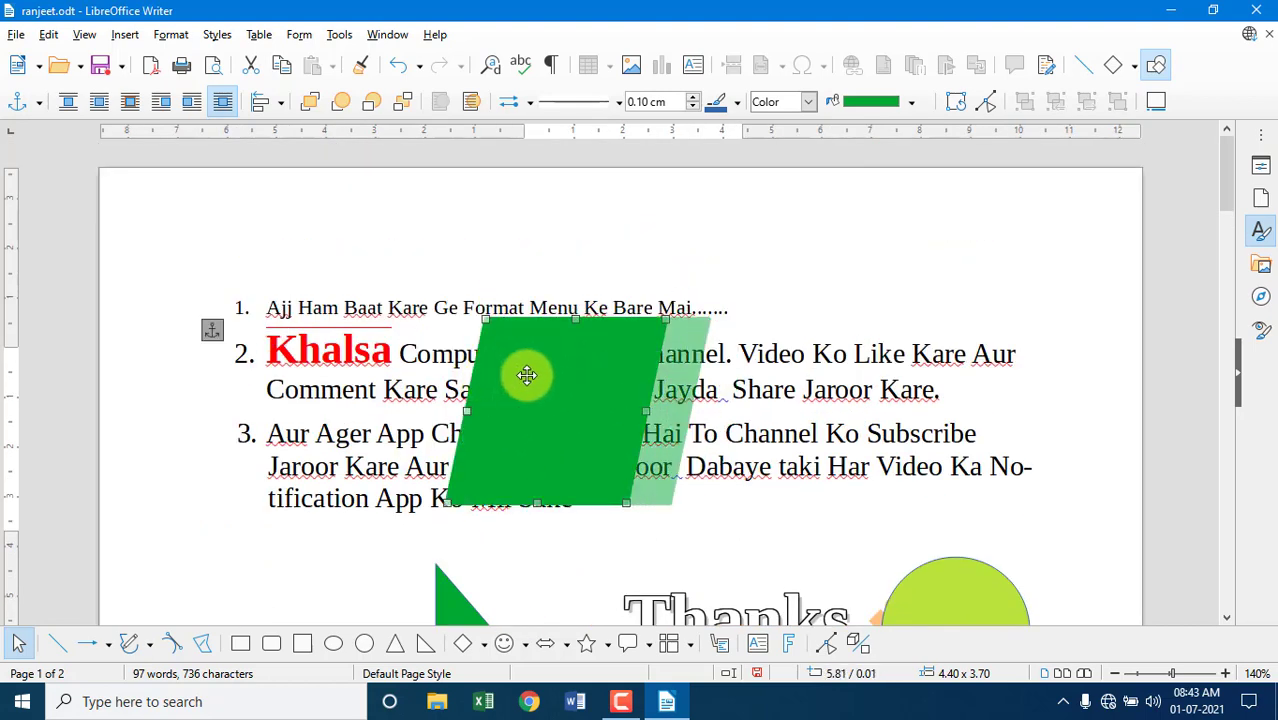
Reapply As Character anchoring and move the parallelogram lower on the page
{"action": "left_click", "coordinate": [171, 35]}
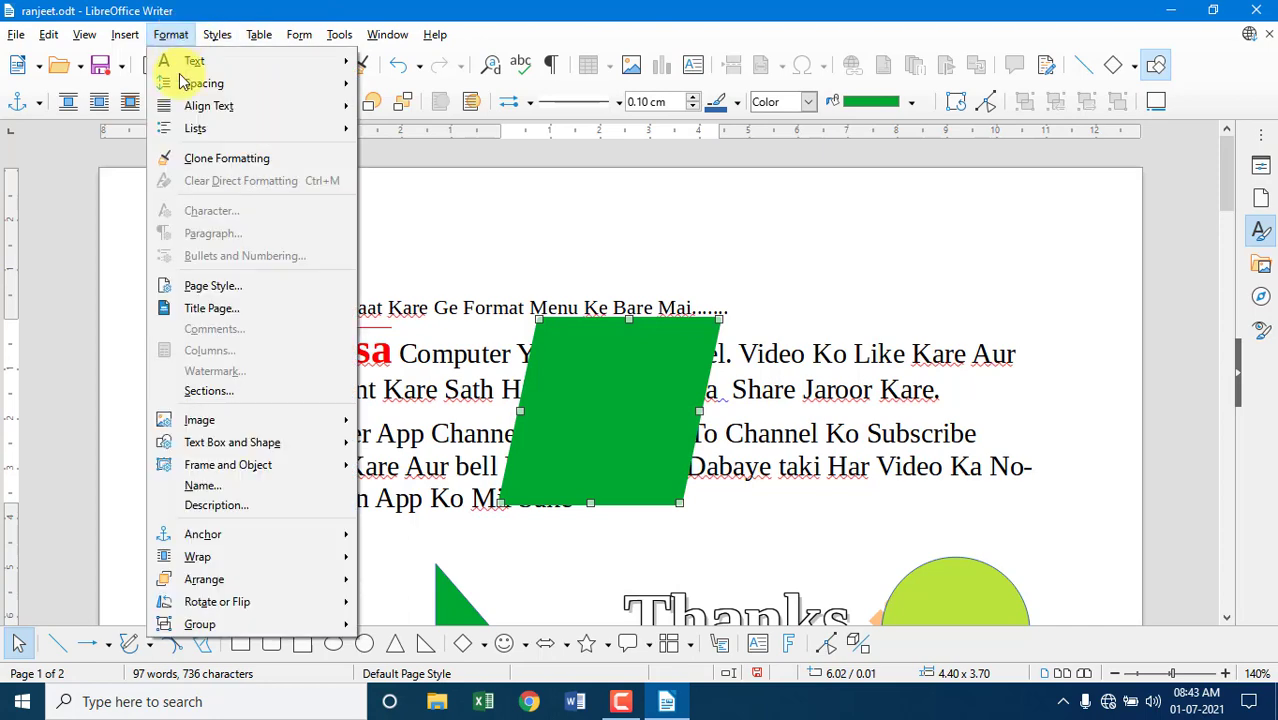
{"action": "mouse_move", "coordinate": [208, 534]}
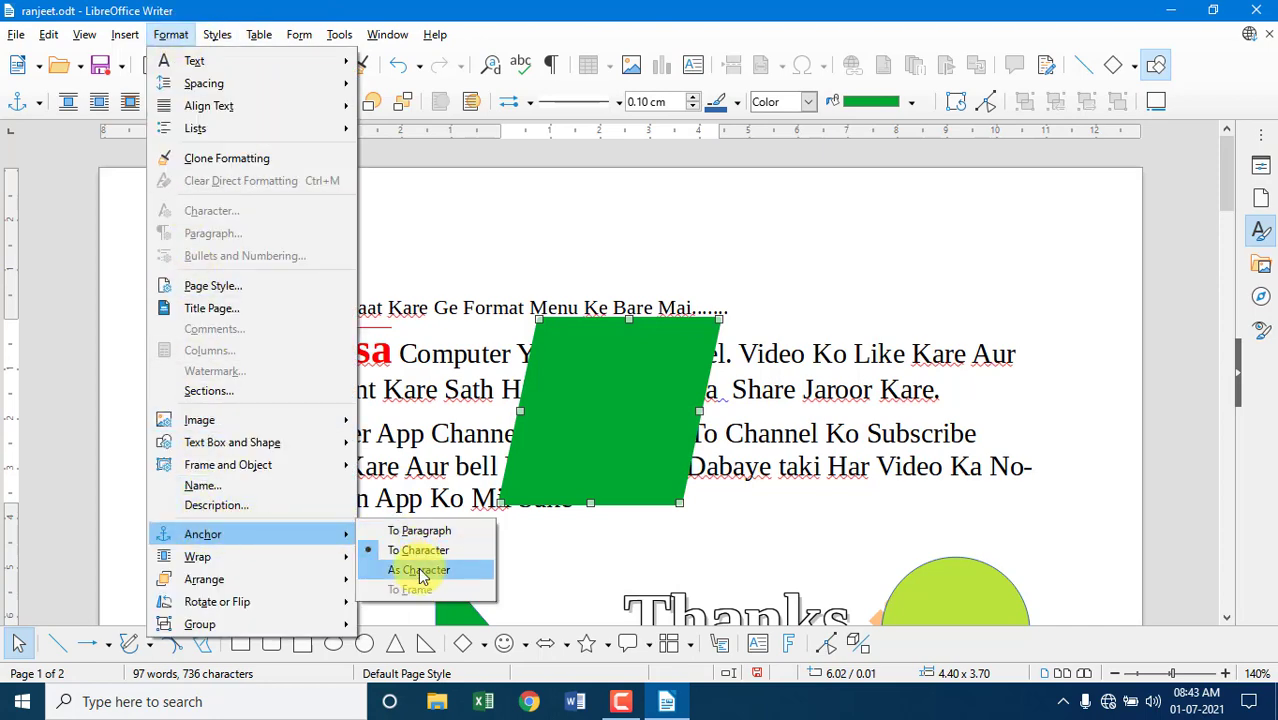
{"action": "left_click", "coordinate": [421, 570]}
{"action": "left_click_drag", "start_coordinate": [556, 425], "coordinate": [579, 543]}
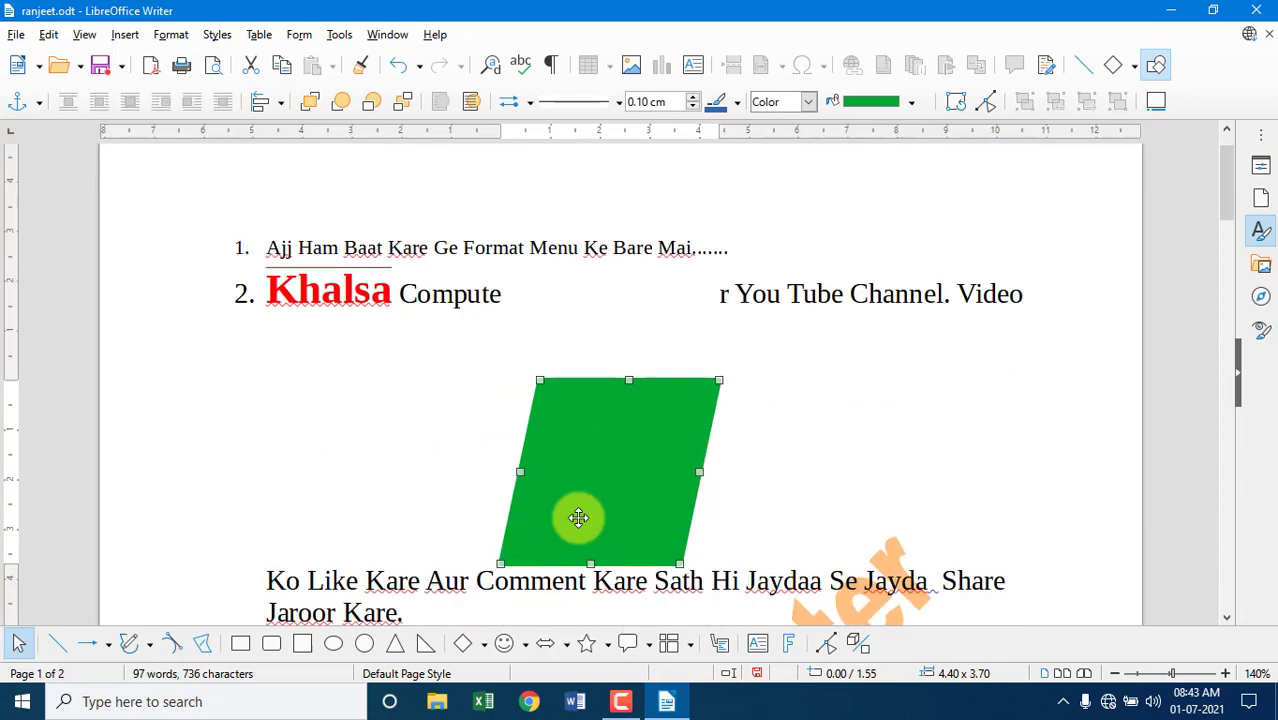
{"action": "mouse_move", "coordinate": [592, 359]}
{"action": "left_mouse_down"}
{"action": "mouse_move", "coordinate": [588, 492]}
{"action": "mouse_move", "coordinate": [565, 285]}
{"action": "left_mouse_up"}
{"action": "scroll", "coordinate": [558, 315], "scroll_direction": "up", "scroll_amount": 3}
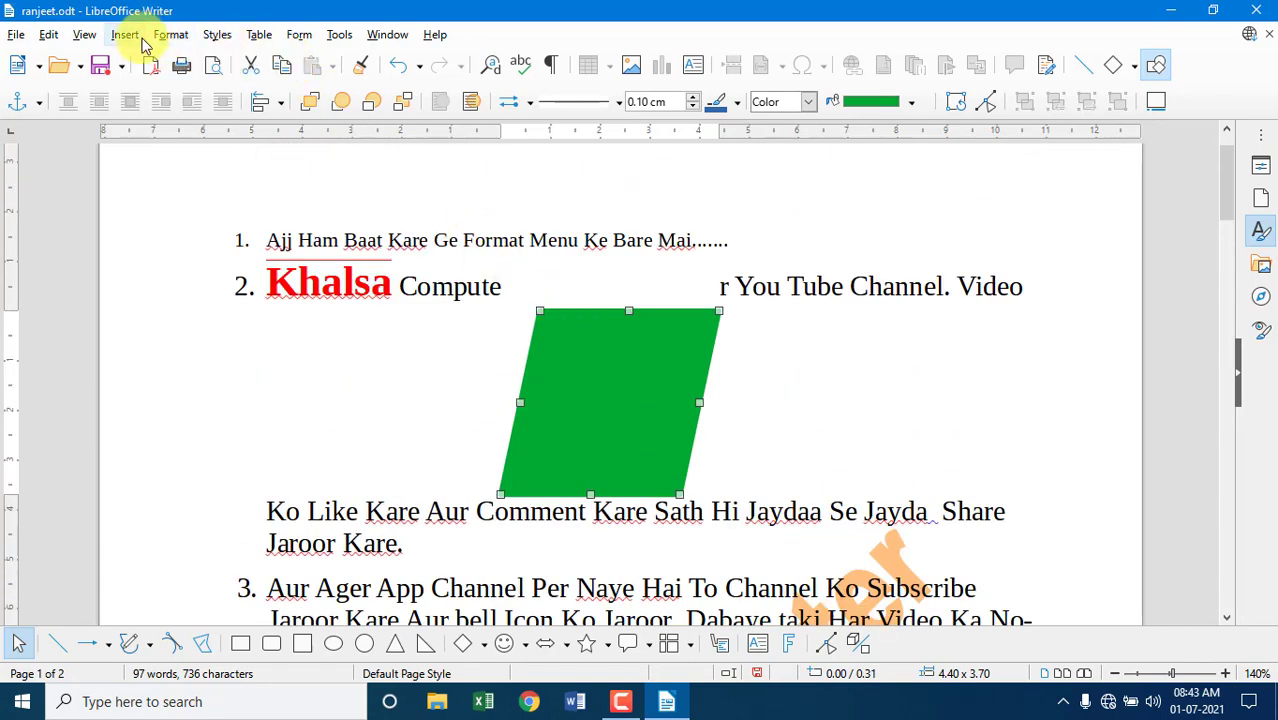
Anchor the parallelogram To Paragraph and drag it up over list items 2 and 3
{"action": "left_click", "coordinate": [172, 35]}
{"action": "mouse_move", "coordinate": [236, 466]}
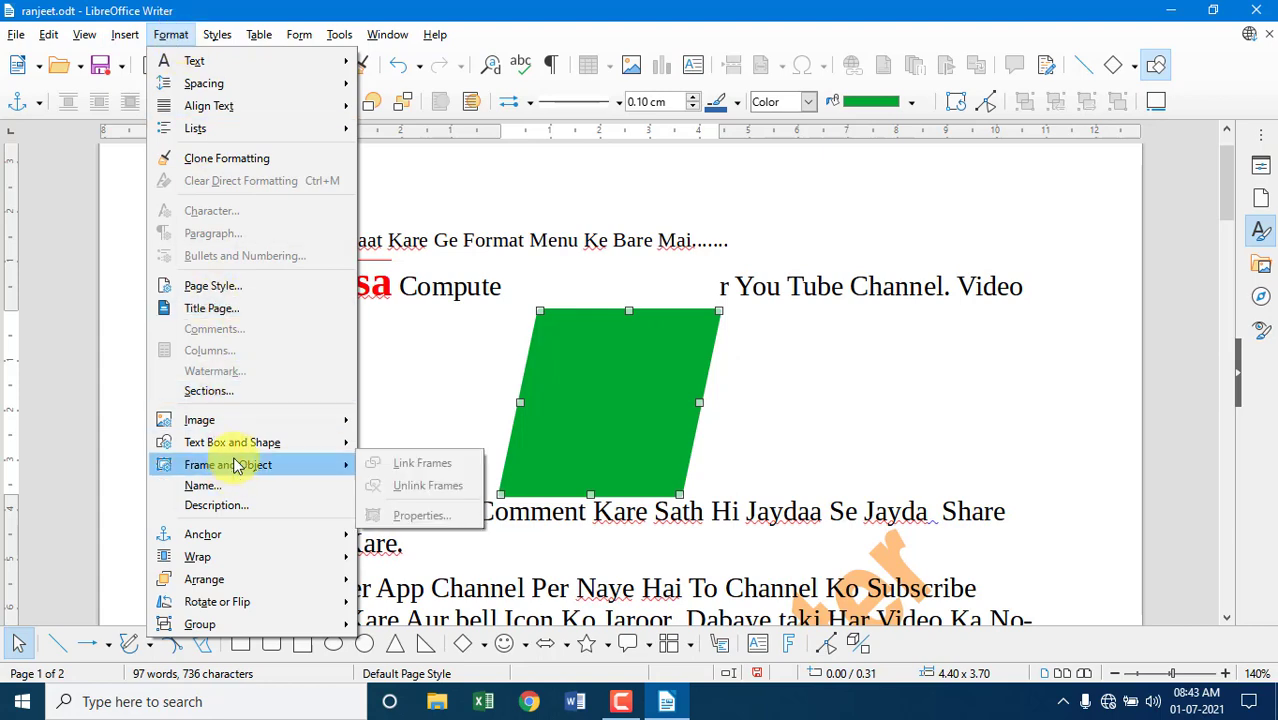
{"action": "mouse_move", "coordinate": [236, 533]}
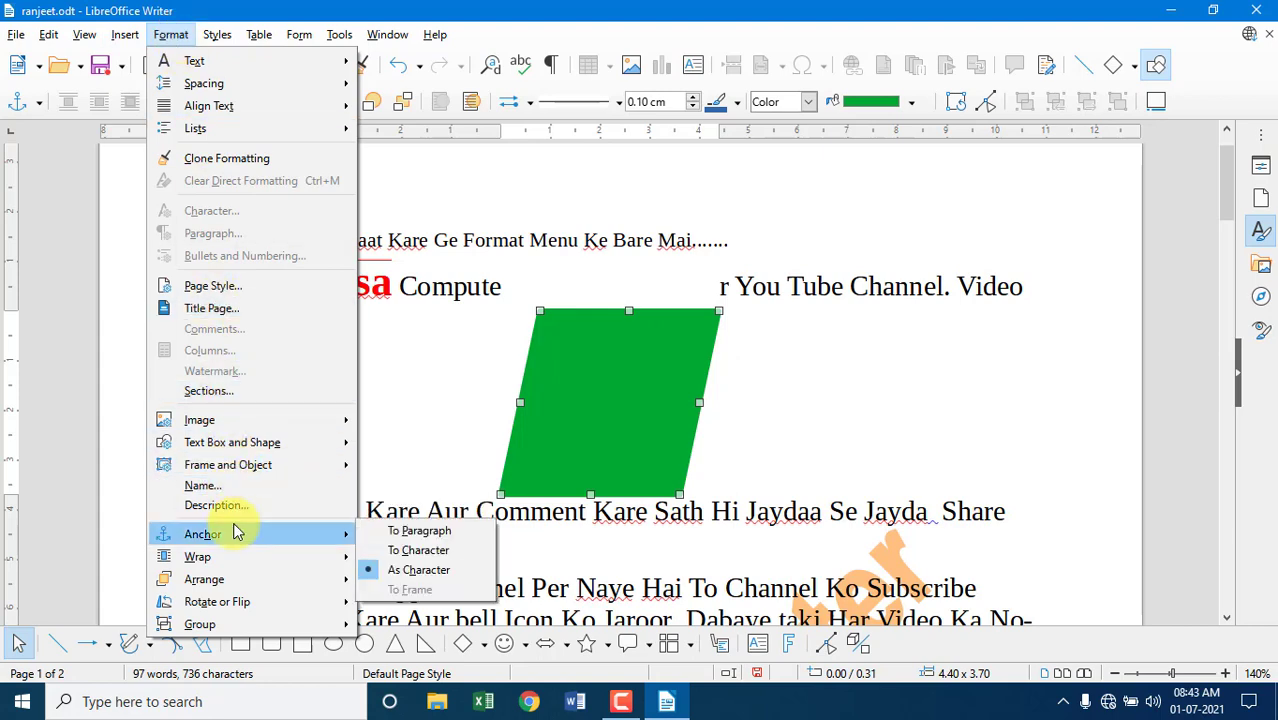
{"action": "left_click", "coordinate": [410, 531]}
{"action": "mouse_move", "coordinate": [606, 399]}
{"action": "left_mouse_down"}
{"action": "mouse_move", "coordinate": [562, 340]}
{"action": "mouse_move", "coordinate": [636, 336]}
{"action": "left_mouse_up"}
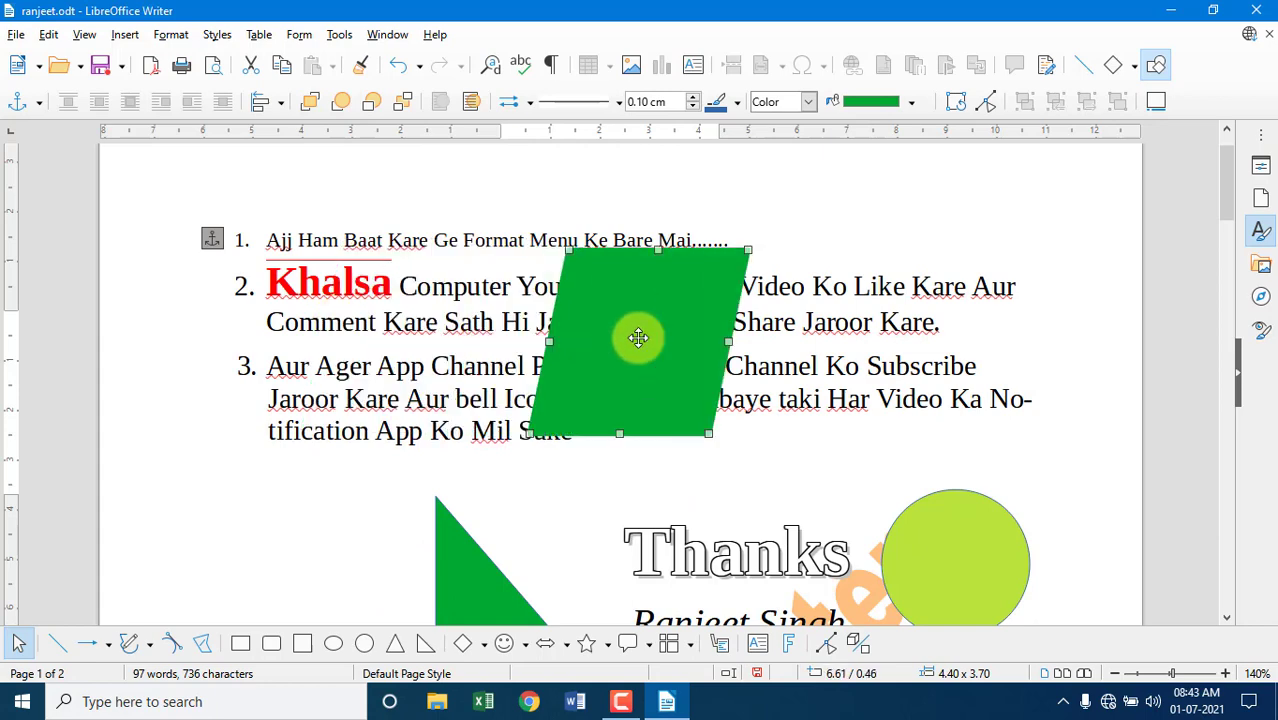
Set the parallelogram's wrap to Before and move it to the right of the text
{"action": "left_click", "coordinate": [168, 35]}
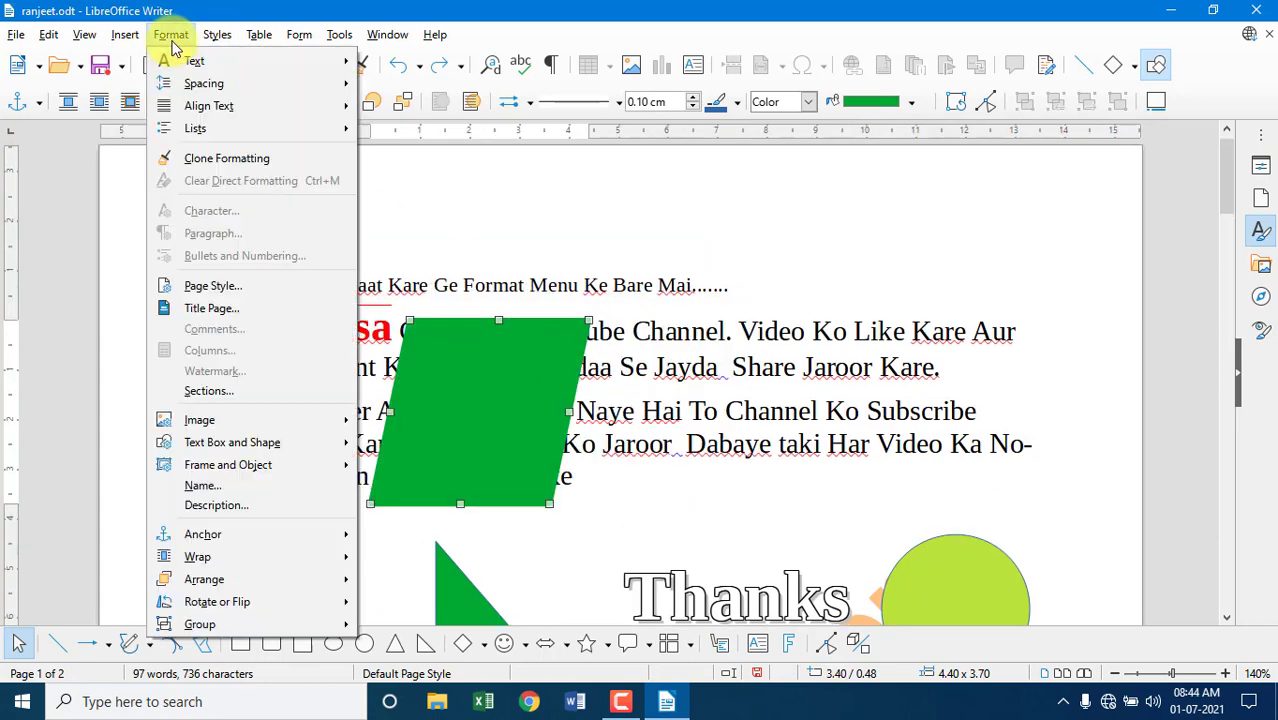
{"action": "mouse_move", "coordinate": [222, 558]}
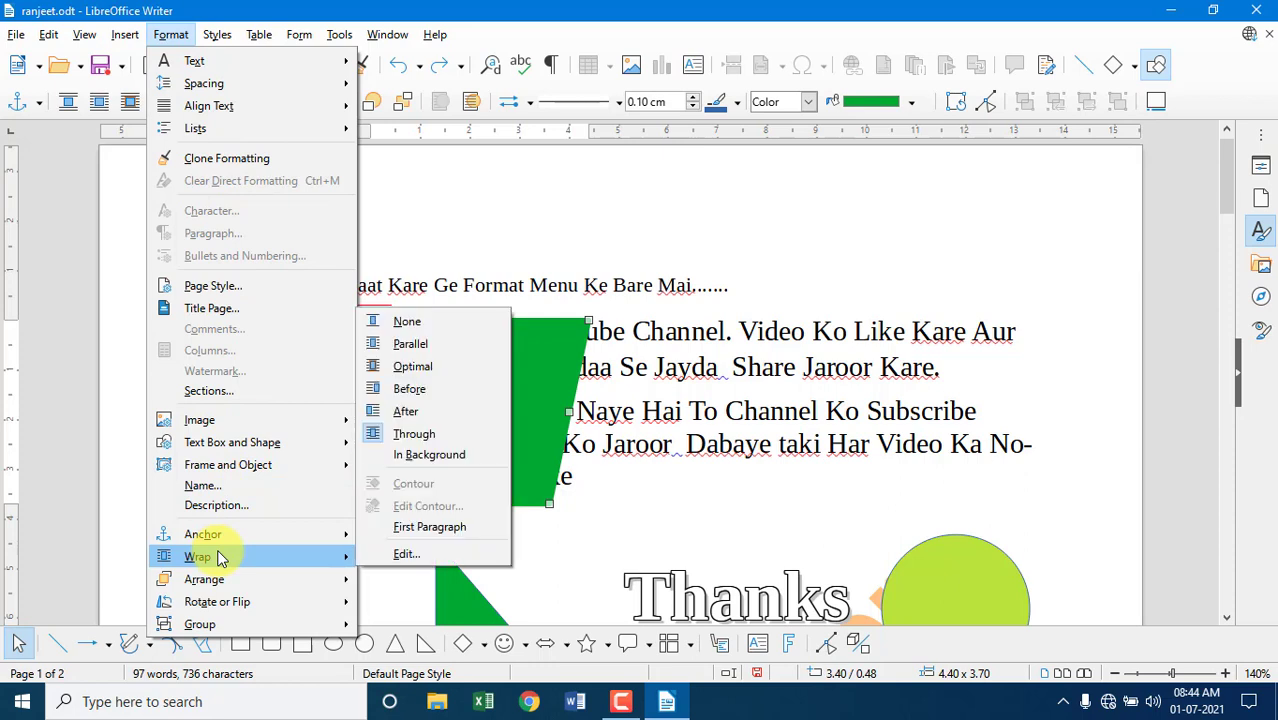
{"action": "left_click", "coordinate": [424, 388]}
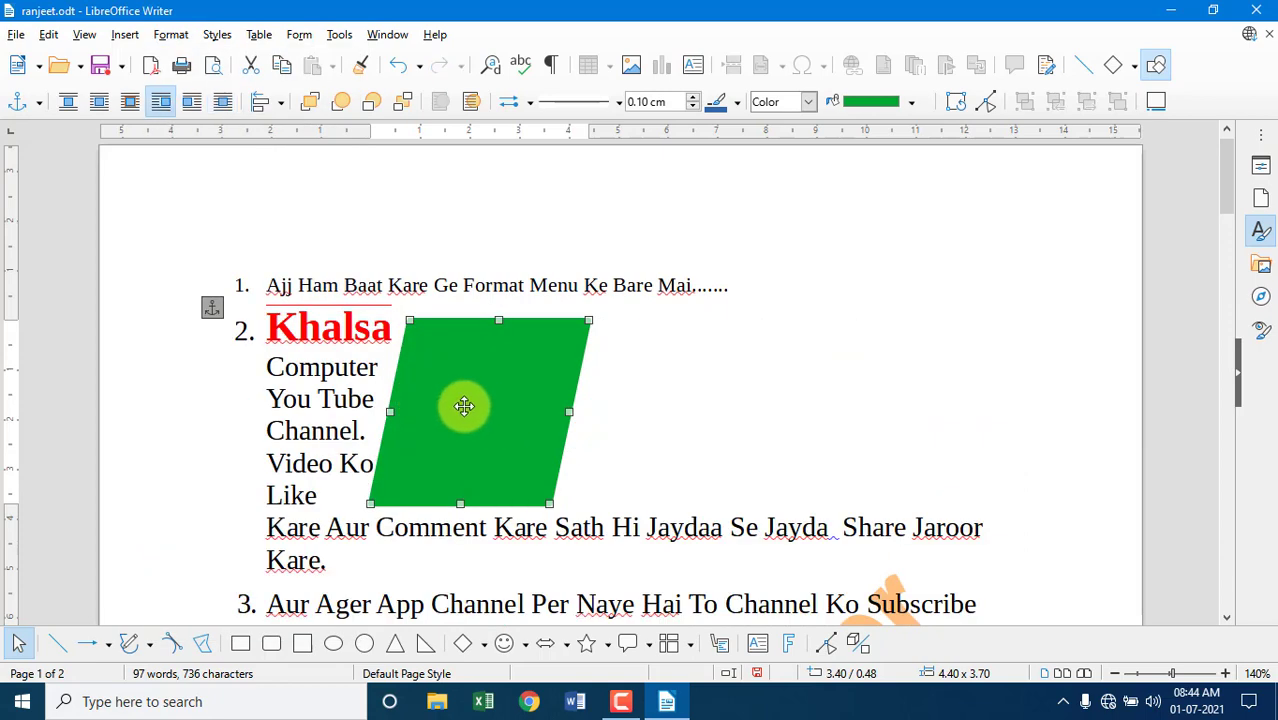
{"action": "mouse_move", "coordinate": [462, 402]}
{"action": "left_mouse_down"}
{"action": "mouse_move", "coordinate": [661, 398]}
{"action": "mouse_move", "coordinate": [830, 375]}
{"action": "mouse_move", "coordinate": [581, 389]}
{"action": "mouse_move", "coordinate": [697, 389]}
{"action": "left_mouse_up"}
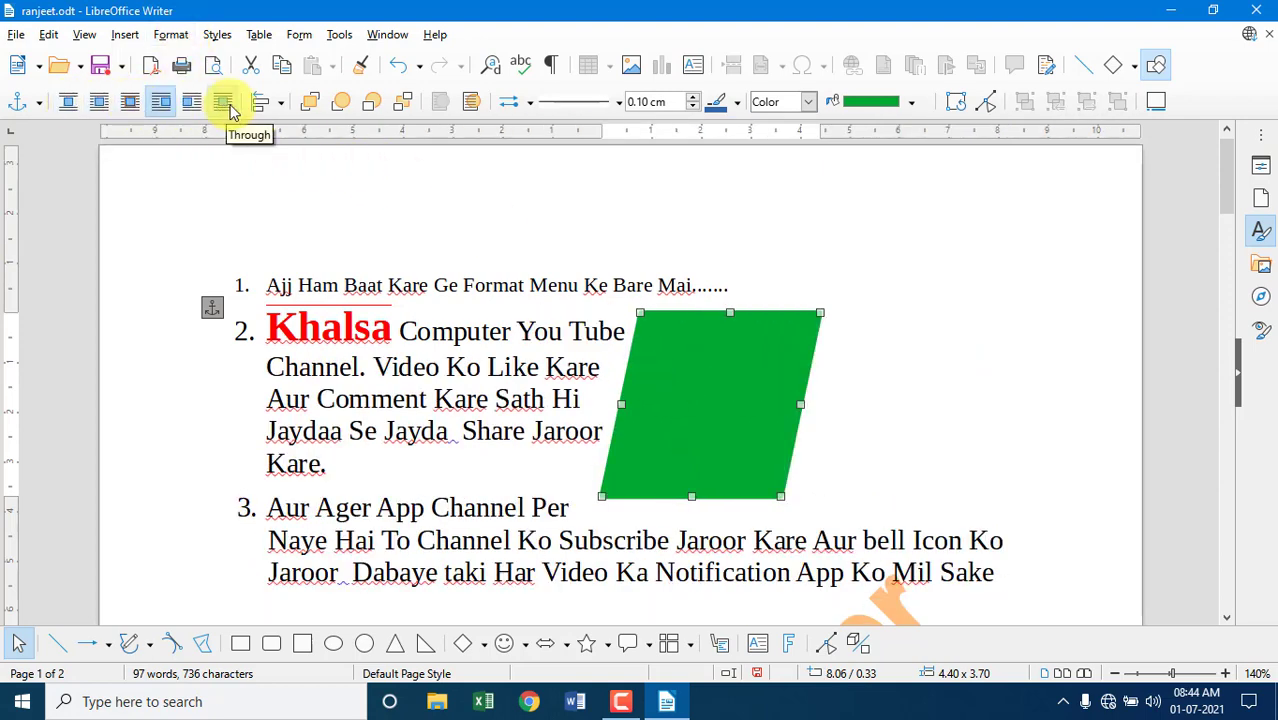
Switch the wrap to After and place the parallelogram to the left of the text
{"action": "left_click", "coordinate": [195, 38]}
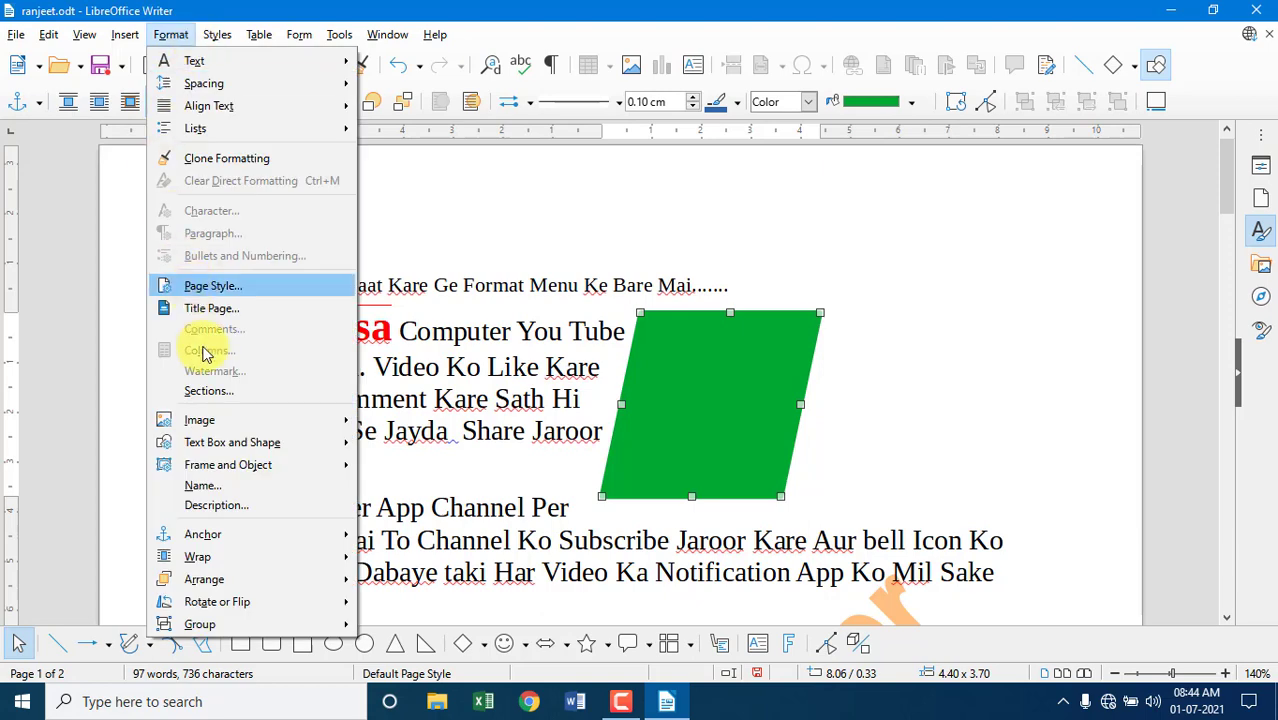
{"action": "mouse_move", "coordinate": [238, 557]}
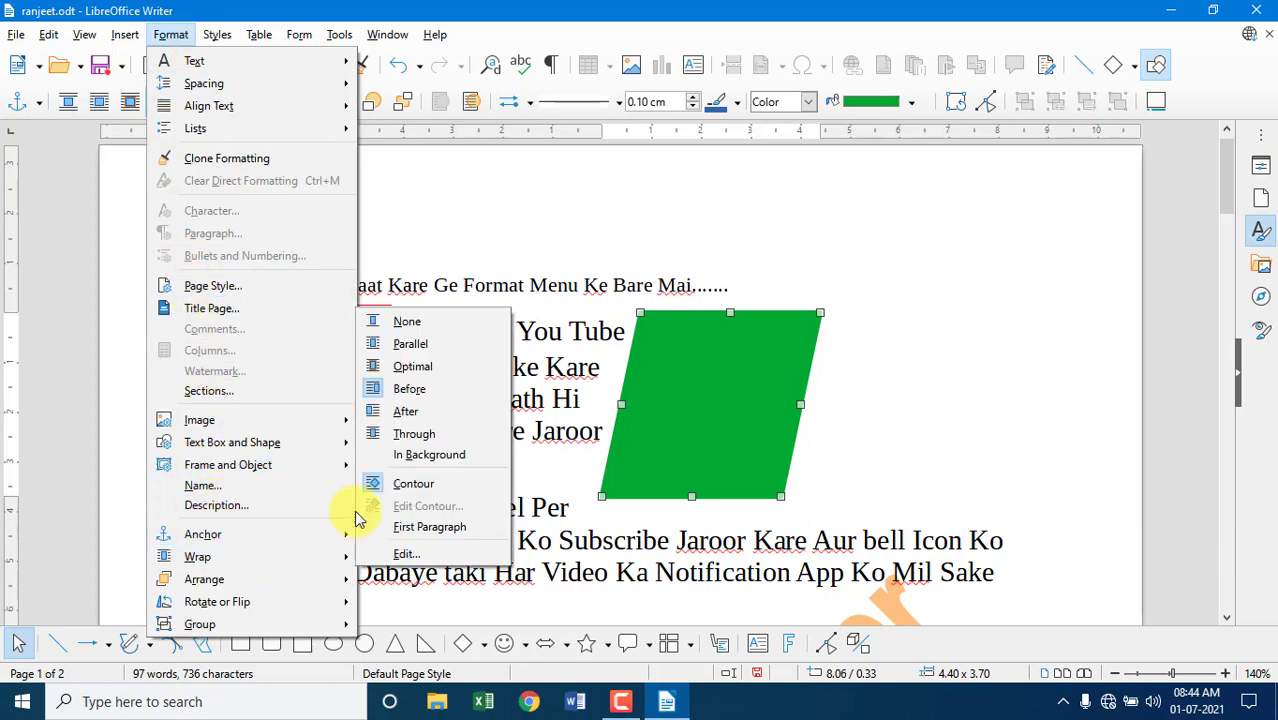
{"action": "left_click", "coordinate": [405, 411]}
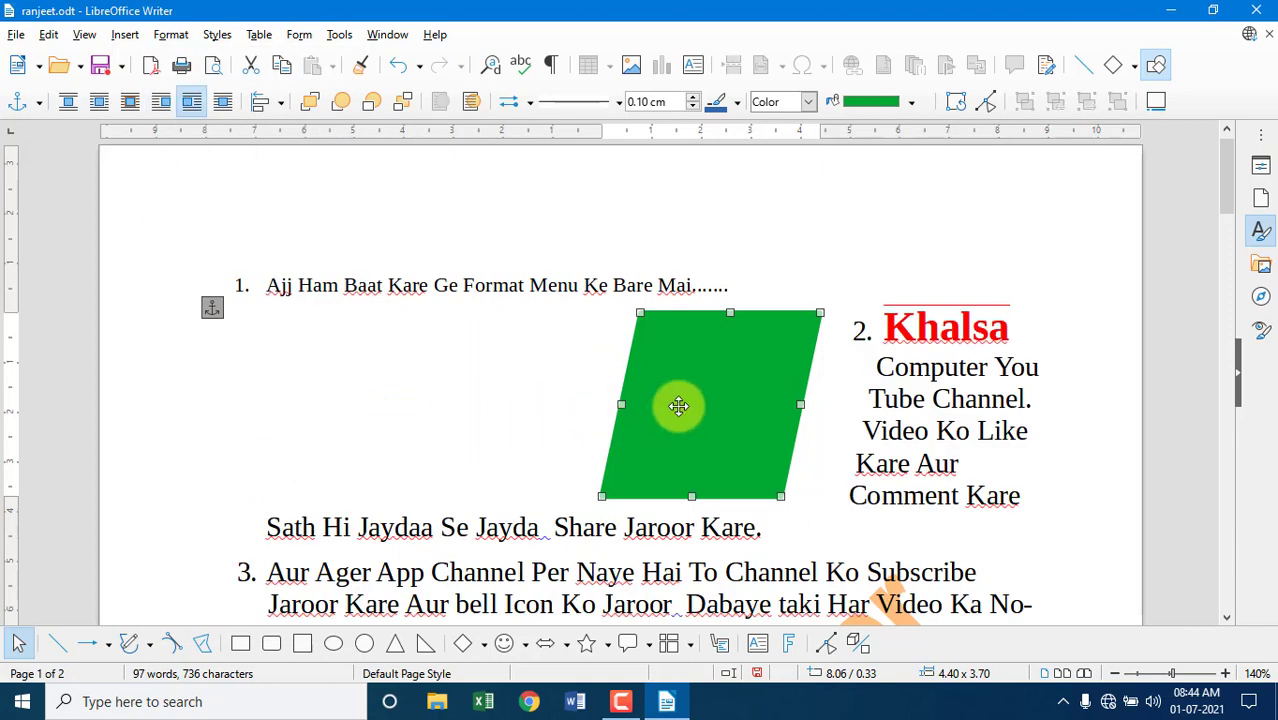
{"action": "left_click_drag", "start_coordinate": [676, 405], "coordinate": [355, 399]}
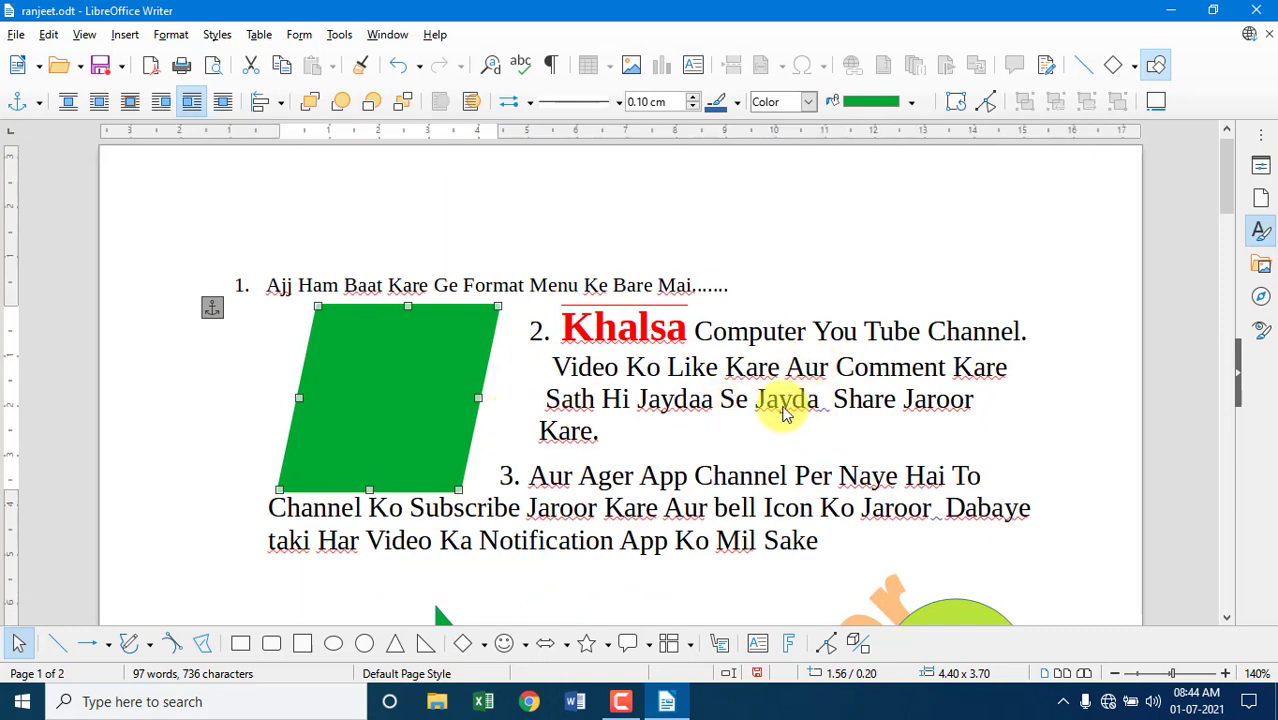
{"action": "mouse_move", "coordinate": [434, 380]}
{"action": "left_mouse_down"}
{"action": "mouse_move", "coordinate": [545, 386]}
{"action": "mouse_move", "coordinate": [394, 383]}
{"action": "left_mouse_up"}
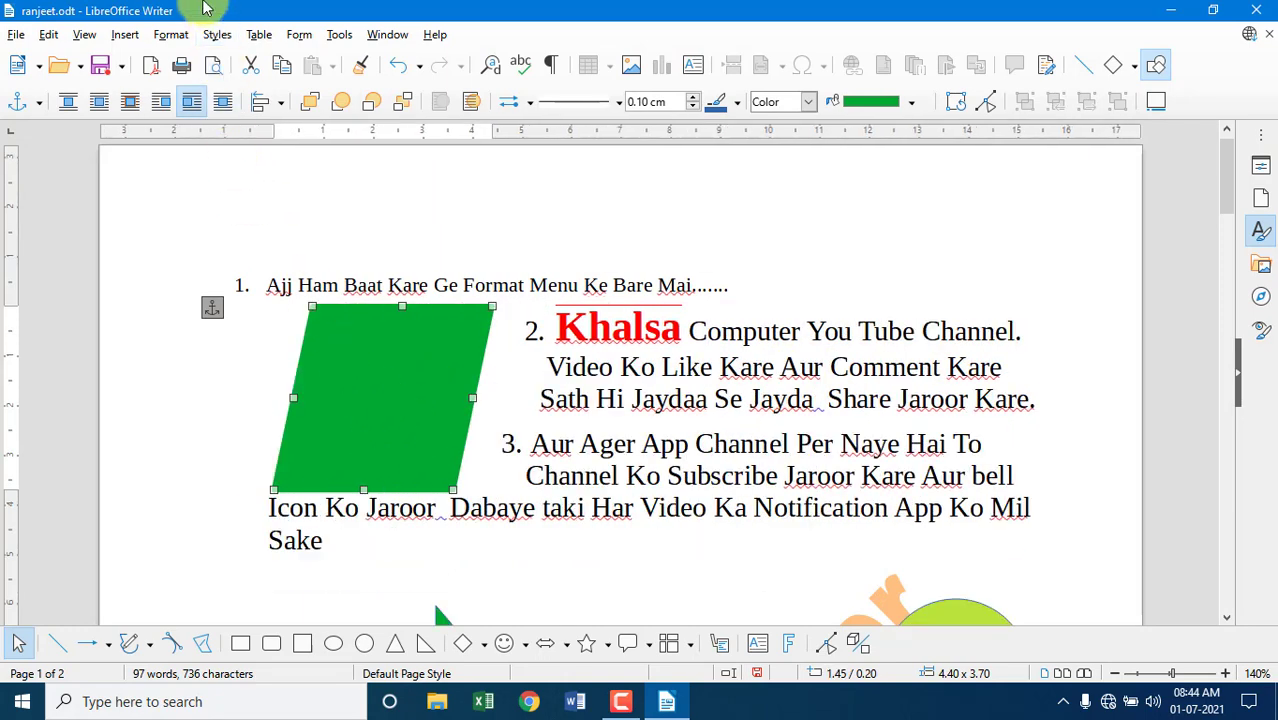
Set the wrap to Through and position the parallelogram over list items 2 and 3
{"action": "left_click", "coordinate": [176, 35]}
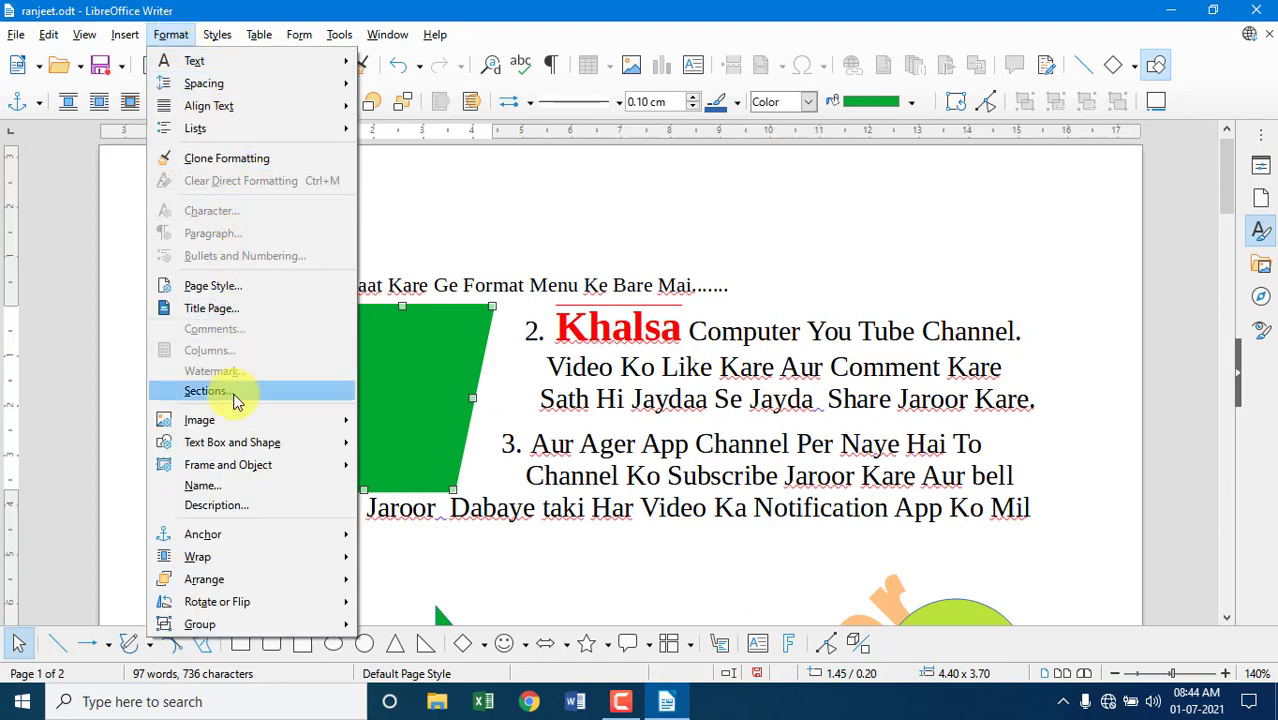
{"action": "mouse_move", "coordinate": [230, 557]}
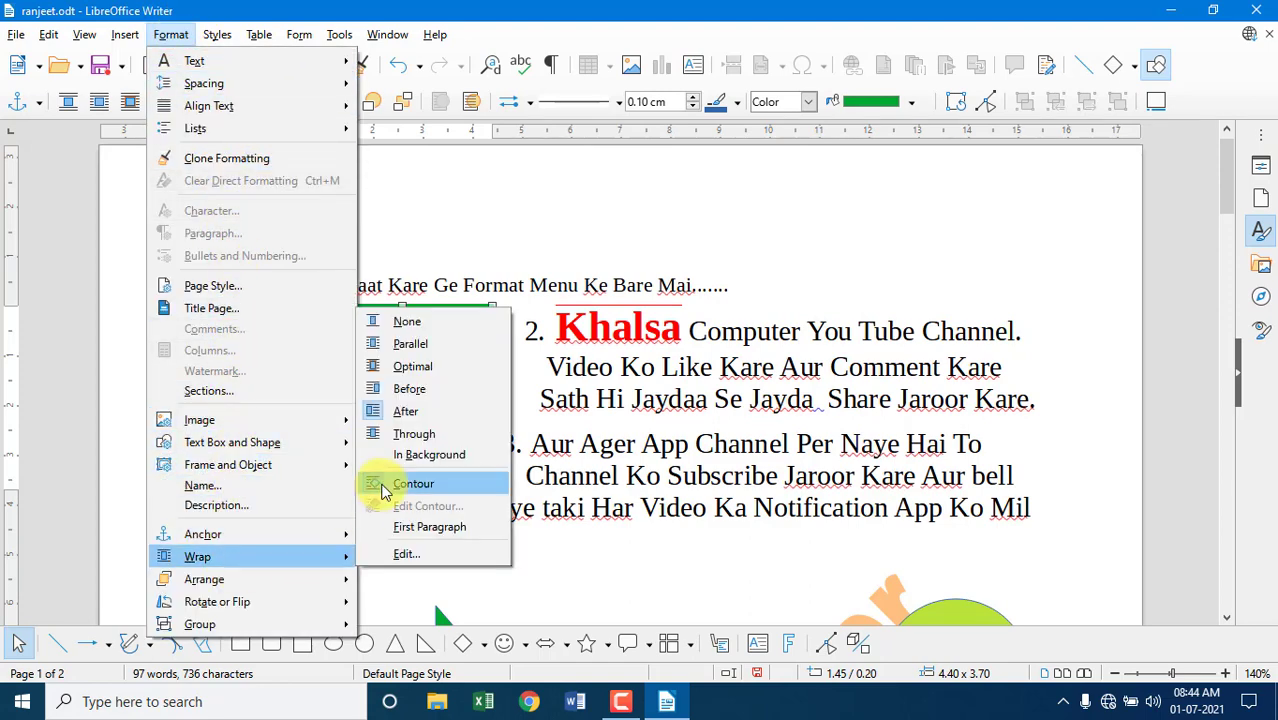
{"action": "left_click", "coordinate": [413, 436]}
{"action": "left_click_drag", "start_coordinate": [434, 395], "coordinate": [639, 387]}
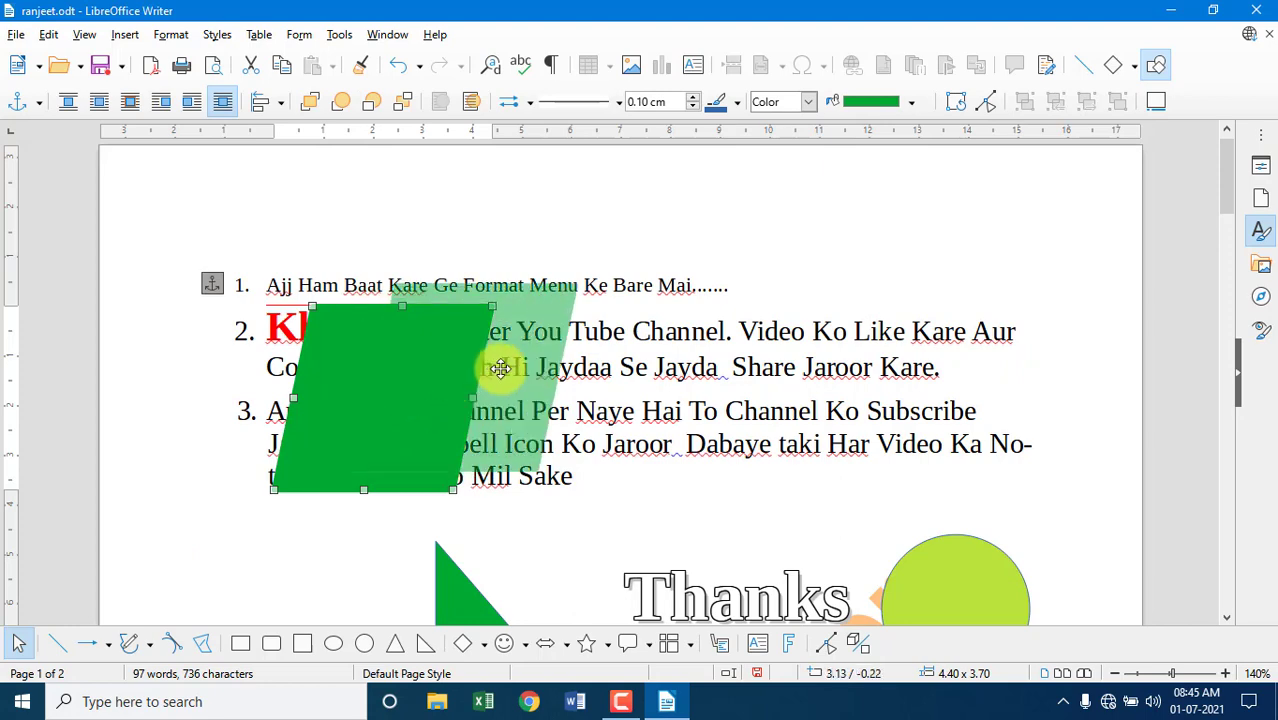
{"action": "mouse_move", "coordinate": [562, 371]}
{"action": "left_mouse_down"}
{"action": "mouse_move", "coordinate": [733, 379]}
{"action": "mouse_move", "coordinate": [550, 374]}
{"action": "mouse_move", "coordinate": [765, 391]}
{"action": "mouse_move", "coordinate": [487, 381]}
{"action": "mouse_move", "coordinate": [756, 379]}
{"action": "mouse_move", "coordinate": [598, 381]}
{"action": "mouse_move", "coordinate": [736, 374]}
{"action": "mouse_move", "coordinate": [618, 384]}
{"action": "left_mouse_up"}
Put the green shape behind the text and send the blue circle back one layer
{"action": "left_click", "coordinate": [171, 36]}
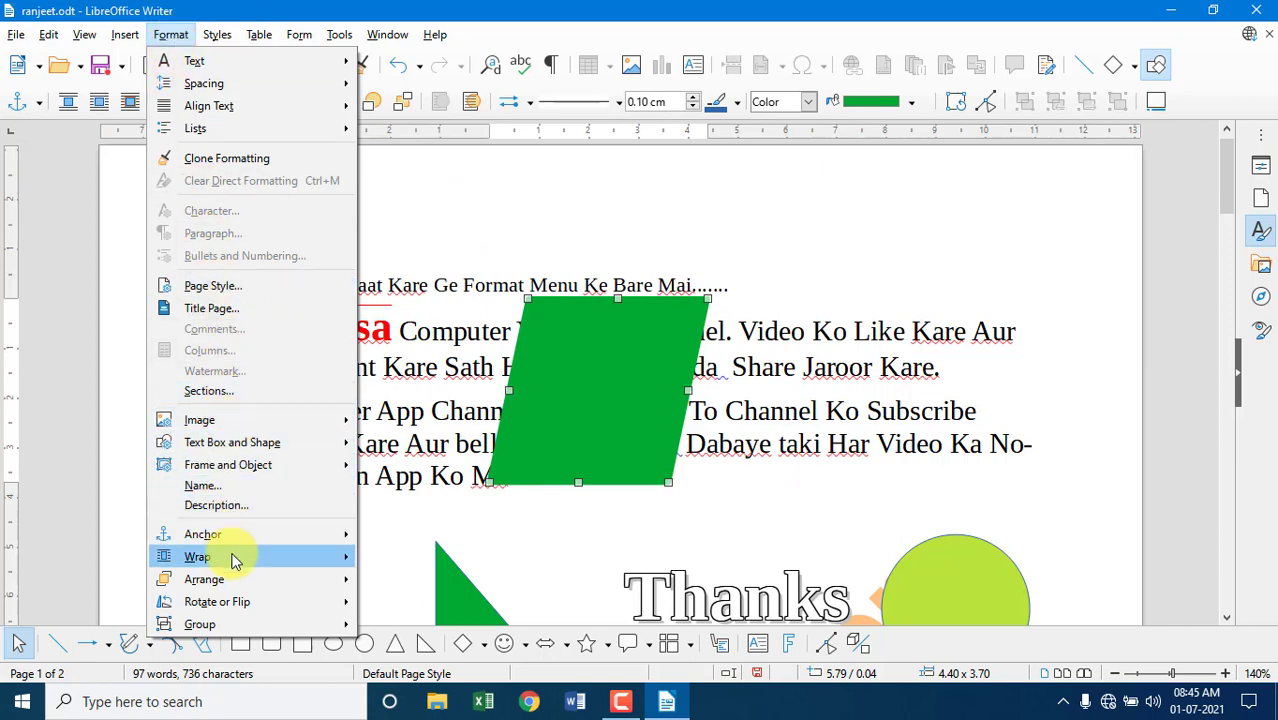
{"action": "mouse_move", "coordinate": [233, 563]}
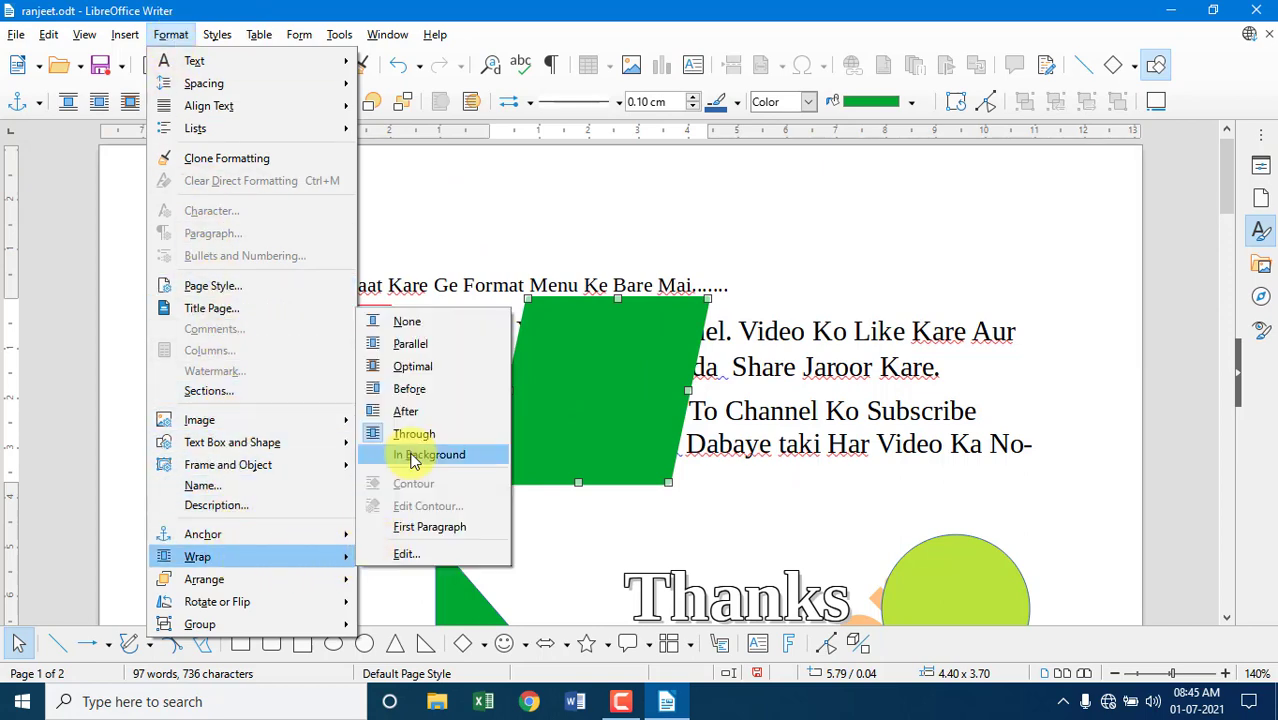
{"action": "left_click", "coordinate": [415, 455]}
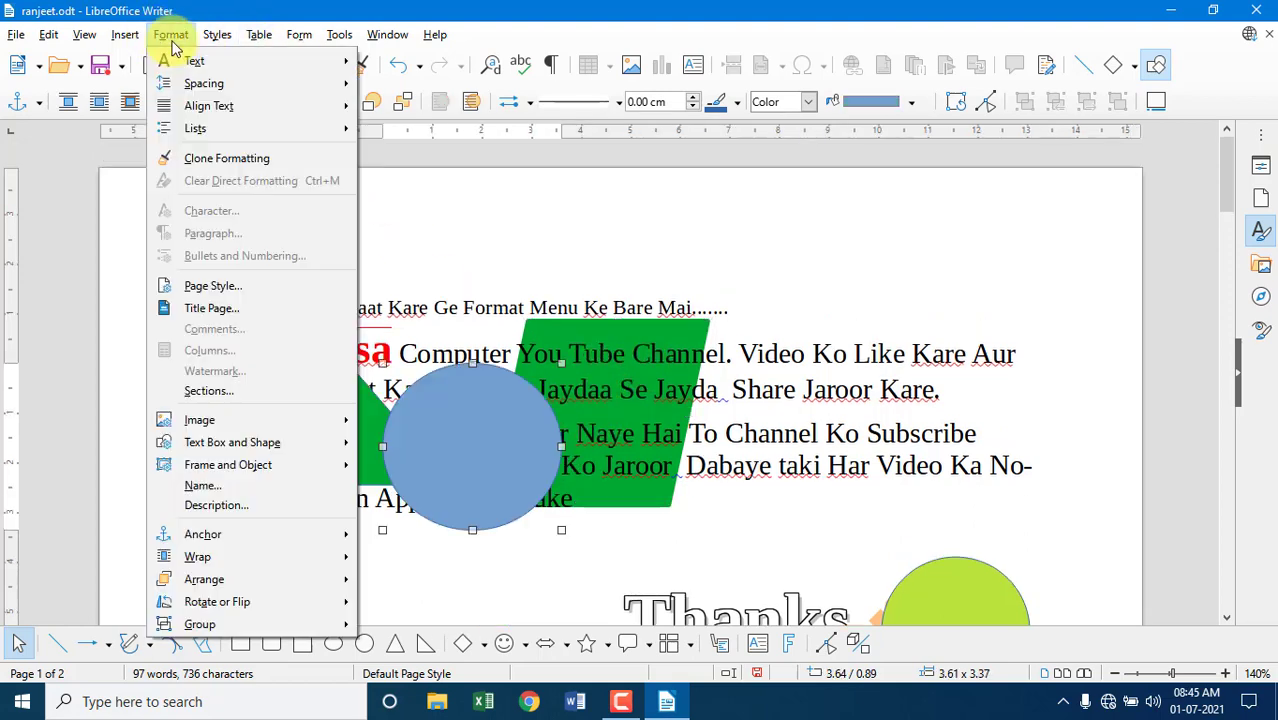
{"action": "mouse_move", "coordinate": [255, 585]}
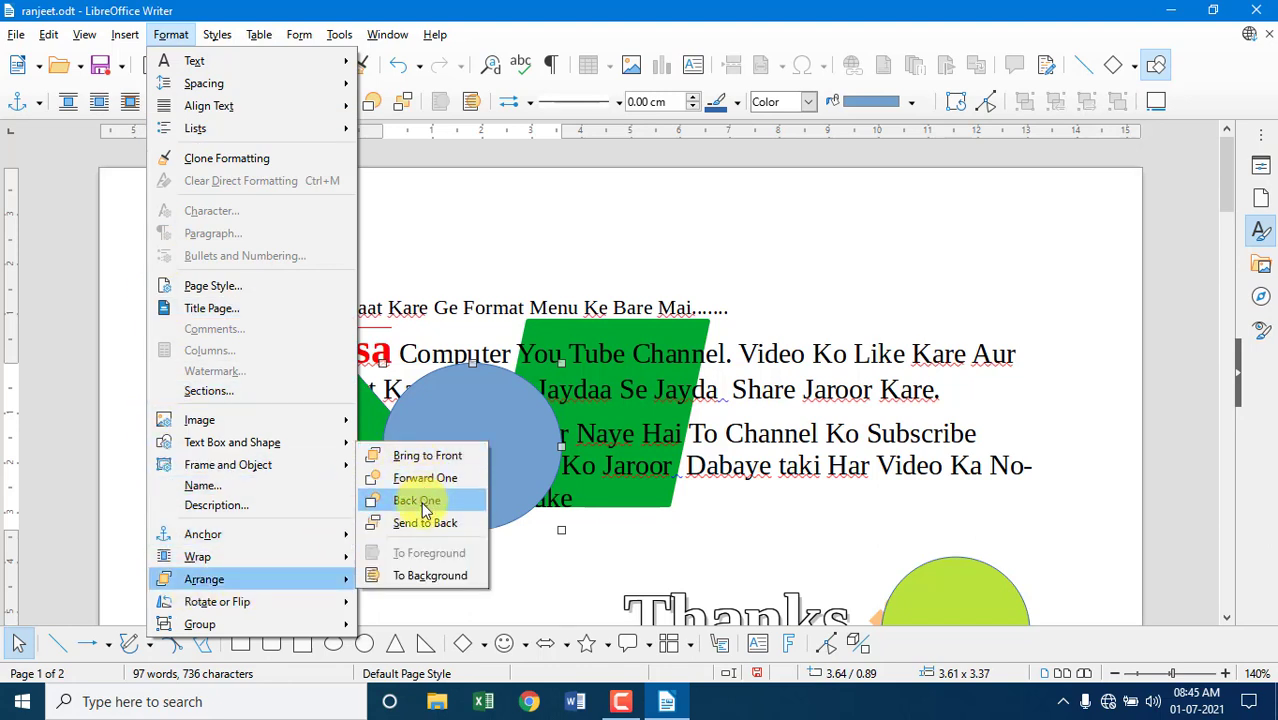
{"action": "left_click", "coordinate": [460, 400]}
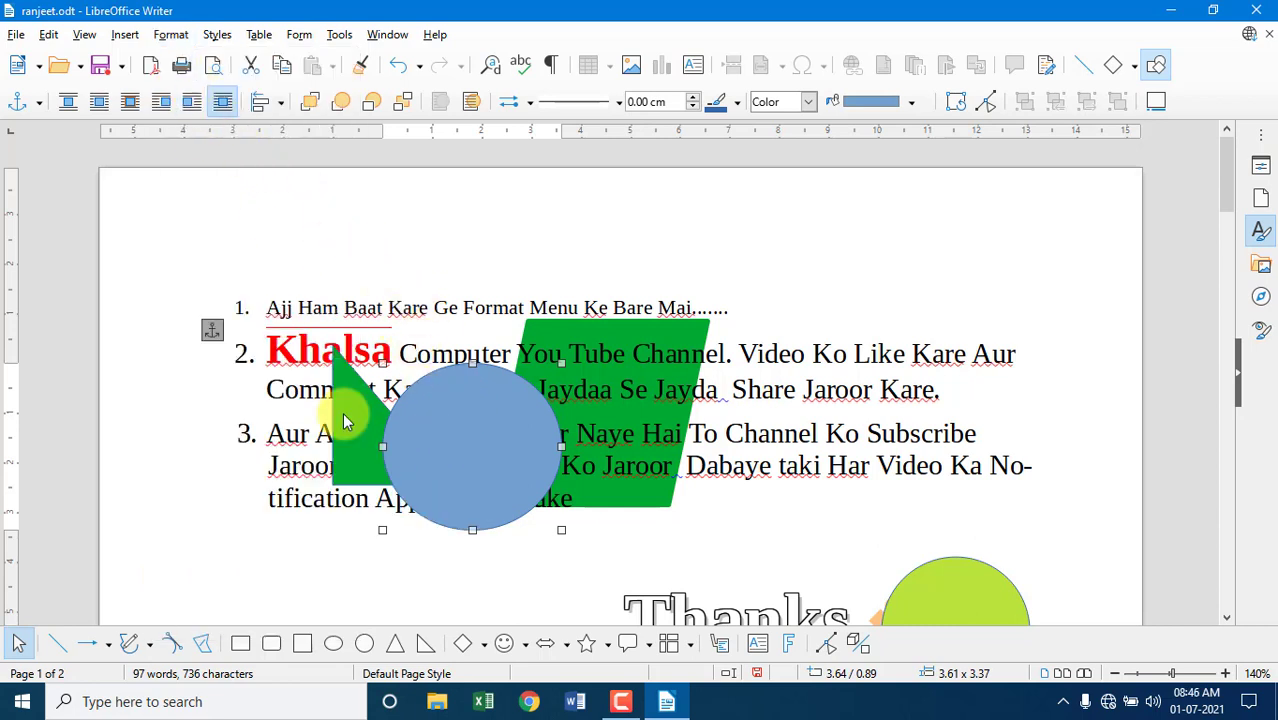
Send the blue circle behind the green triangle, then behind the text
{"action": "left_click", "coordinate": [170, 34]}
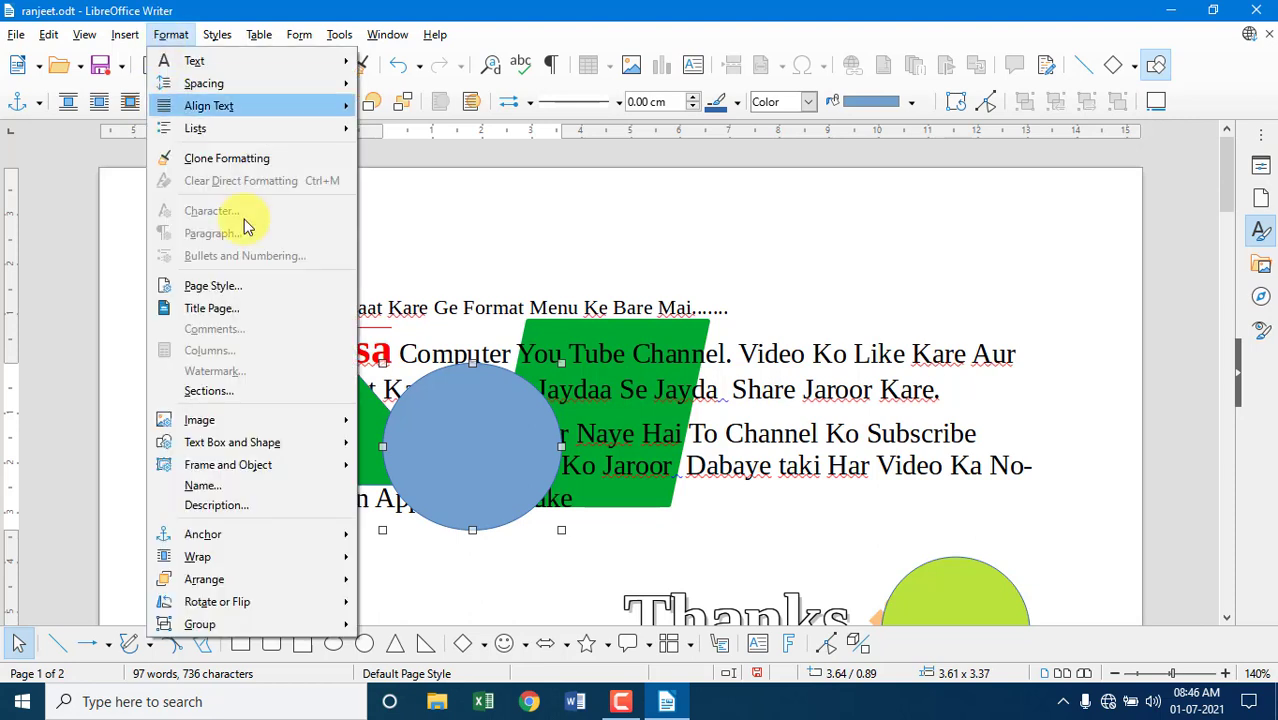
{"action": "mouse_move", "coordinate": [239, 578]}
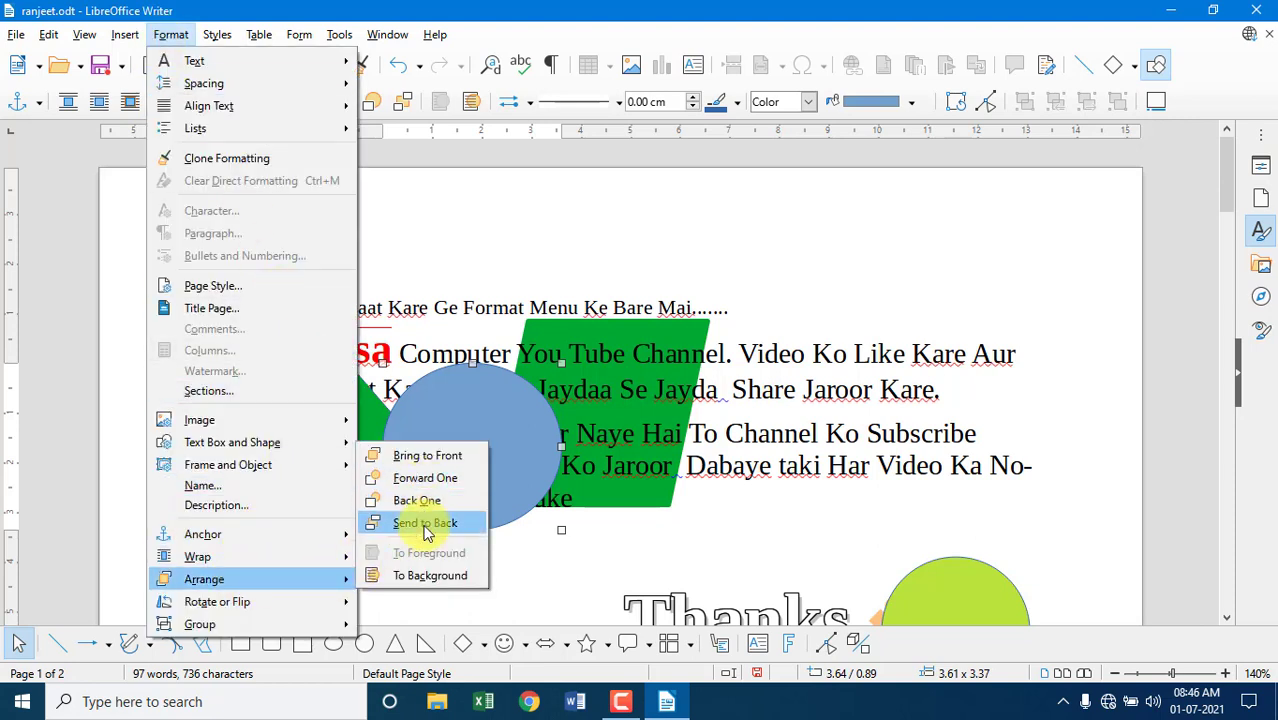
{"action": "left_click", "coordinate": [427, 526]}
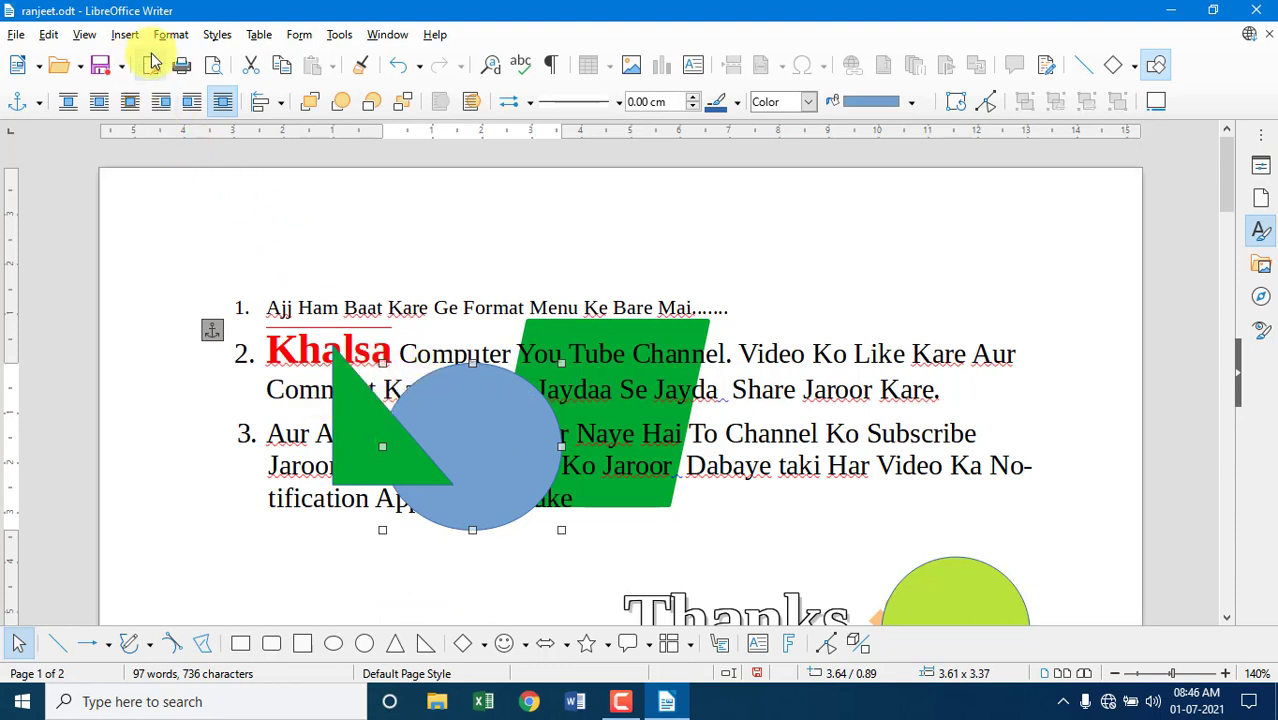
{"action": "left_click", "coordinate": [170, 34]}
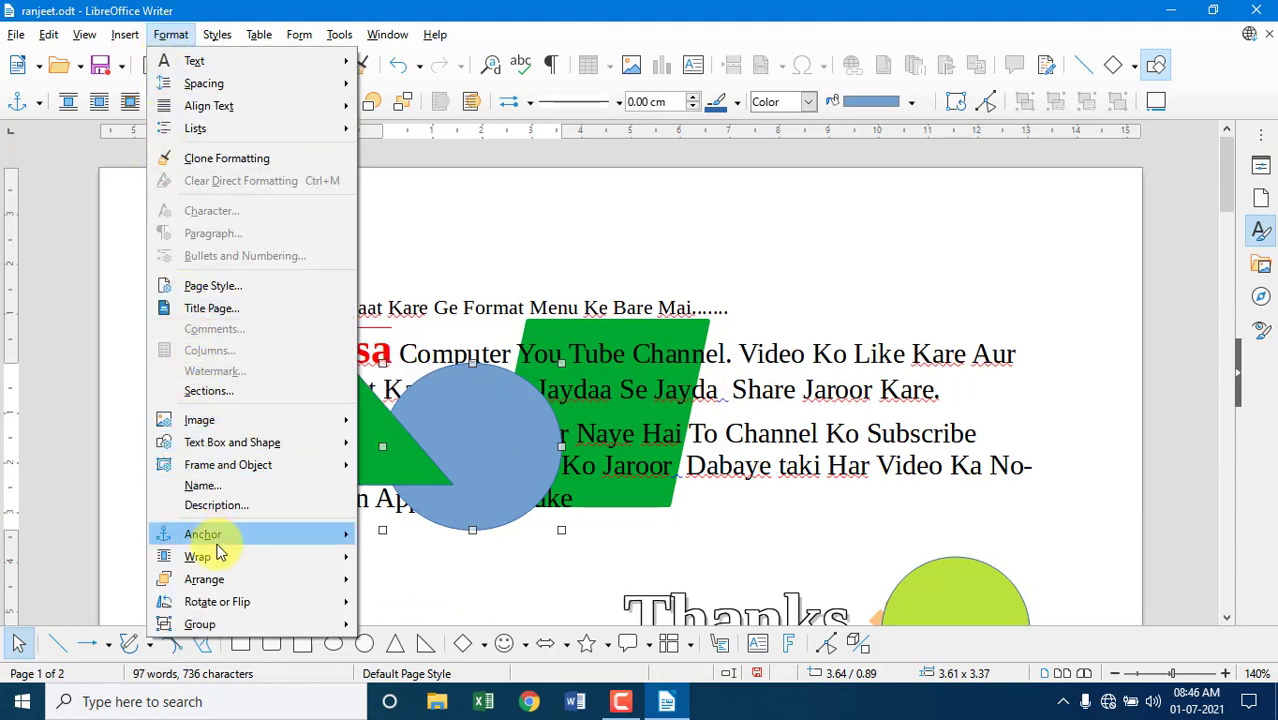
{"action": "mouse_move", "coordinate": [222, 579]}
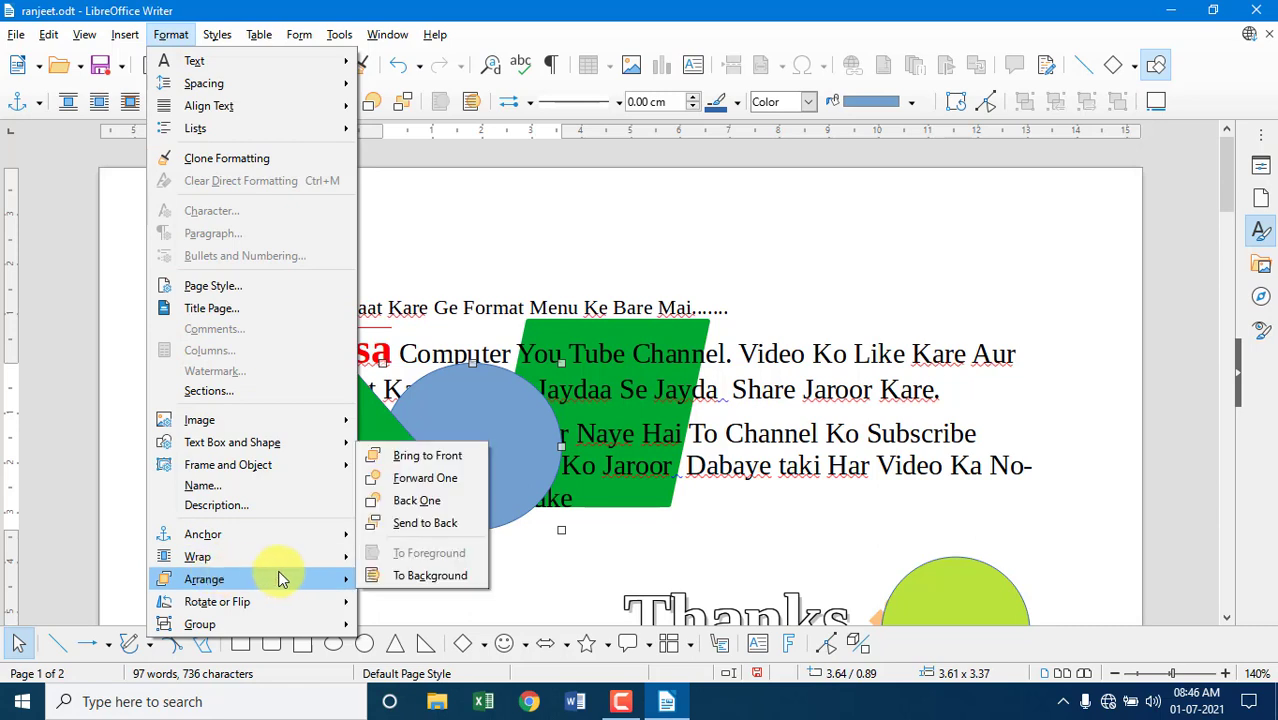
{"action": "left_click", "coordinate": [447, 575]}
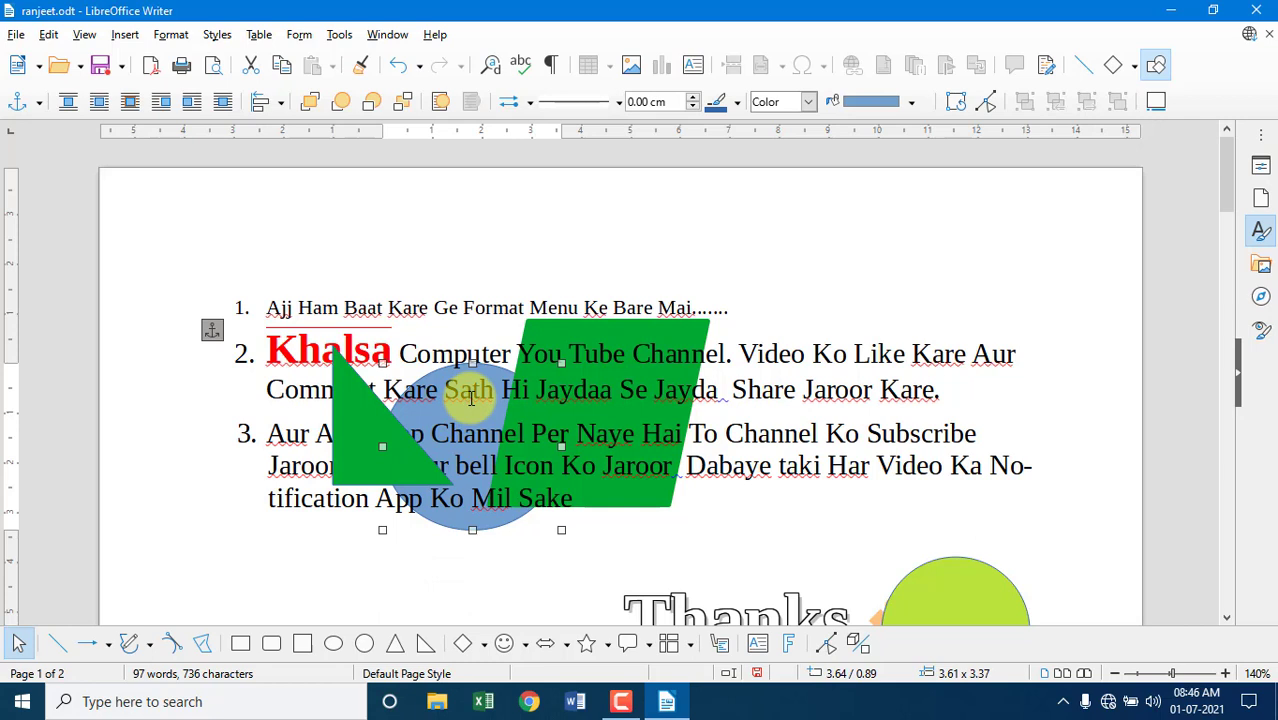
Change the blue circle's stacking order with Format > Arrange
{"action": "left_click", "coordinate": [180, 34]}
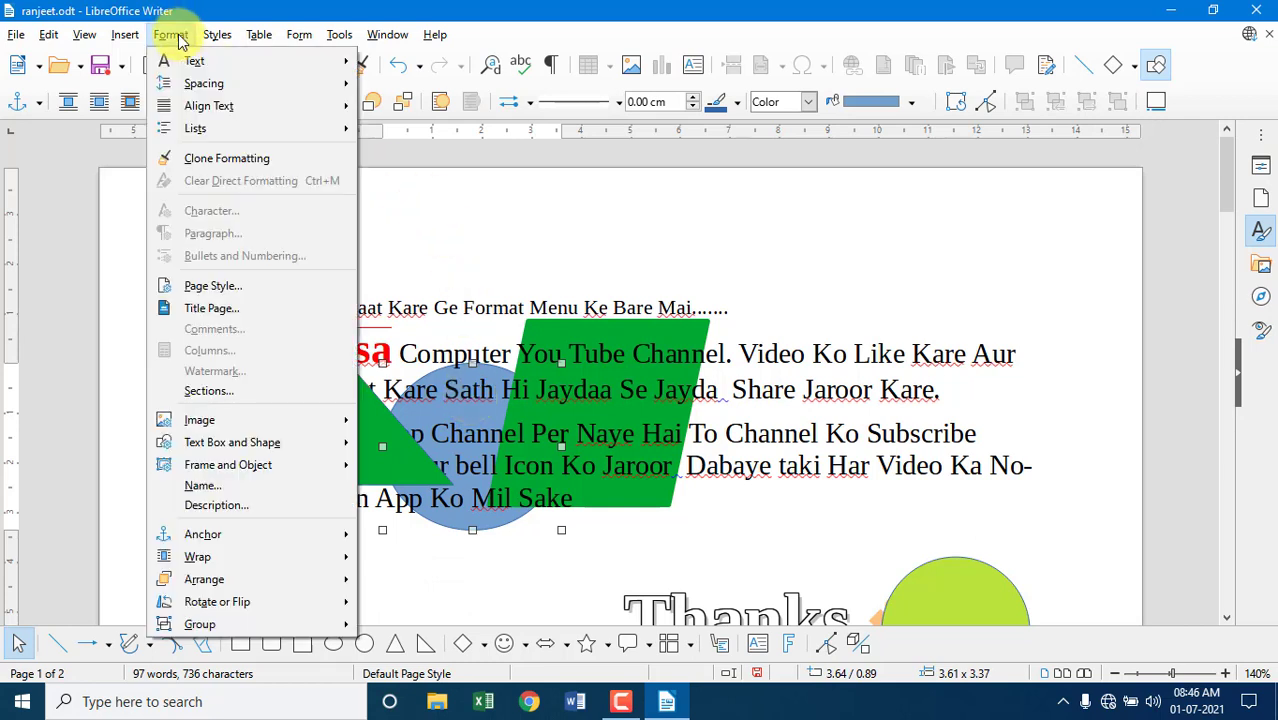
{"action": "mouse_move", "coordinate": [200, 580]}
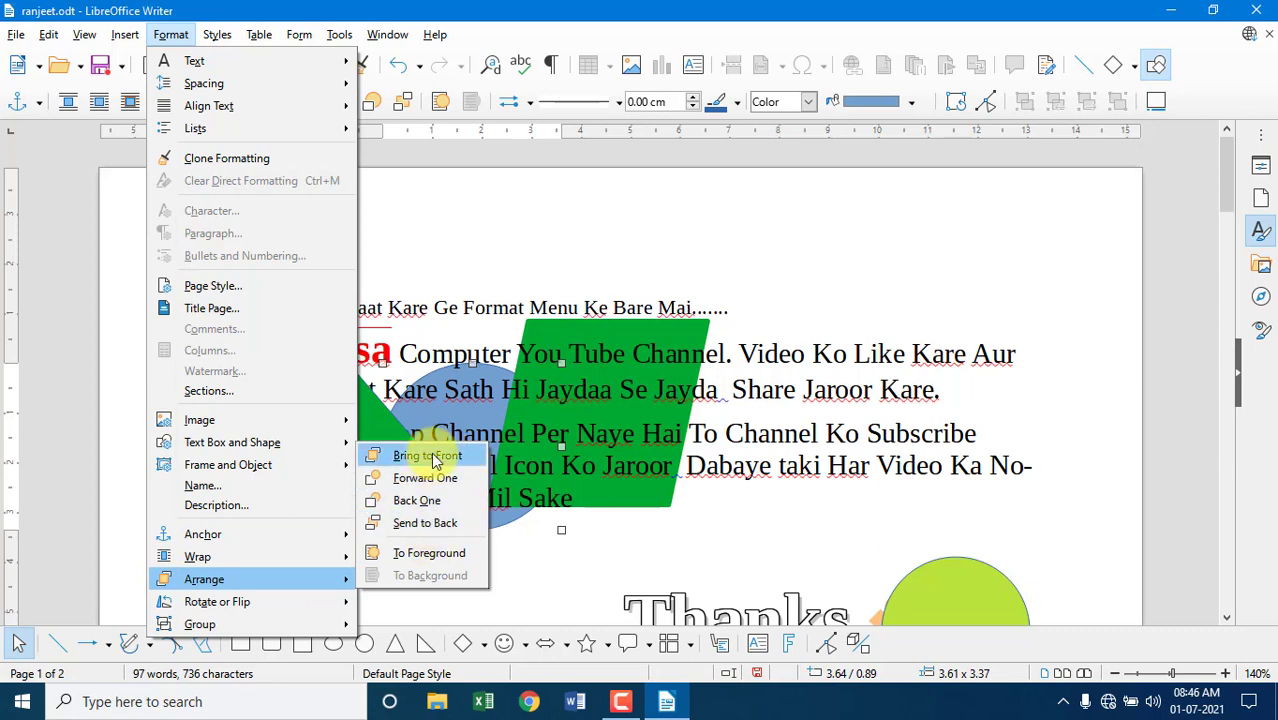
{"action": "left_click", "coordinate": [423, 523]}
Rotate the green triangle, then flip it vertically so its point faces down
{"action": "left_click", "coordinate": [180, 36]}
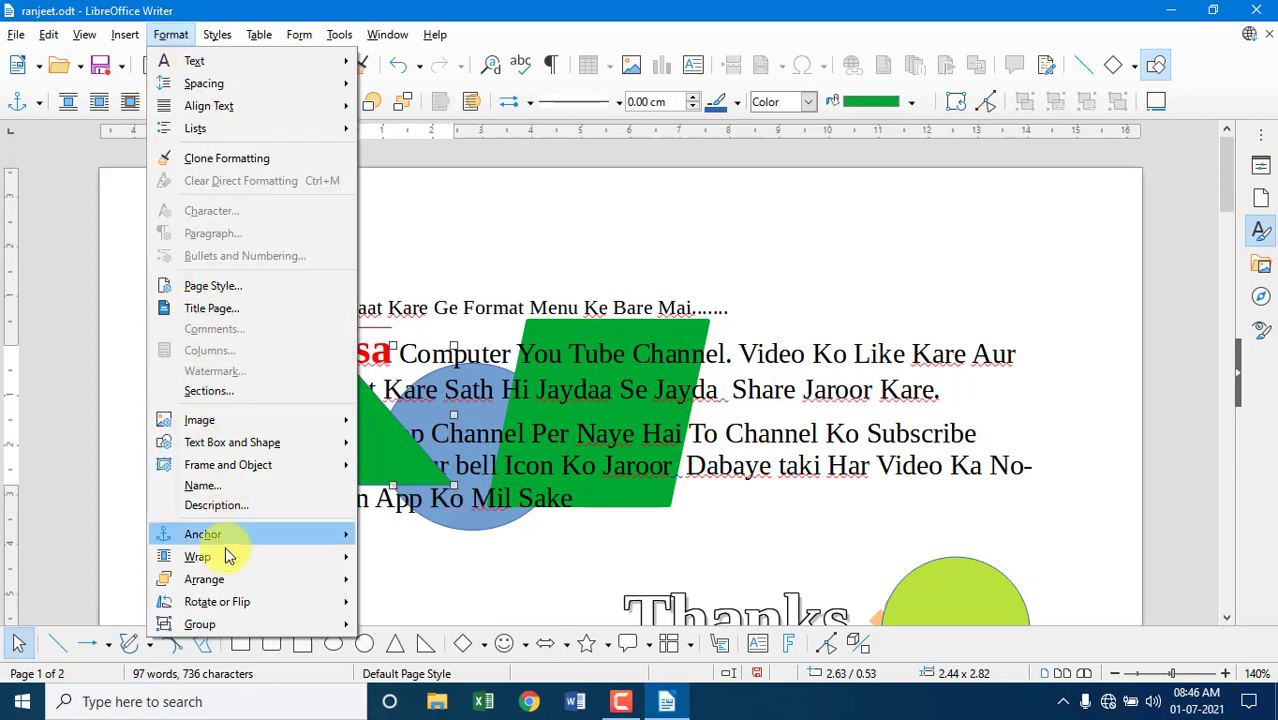
{"action": "mouse_move", "coordinate": [257, 602]}
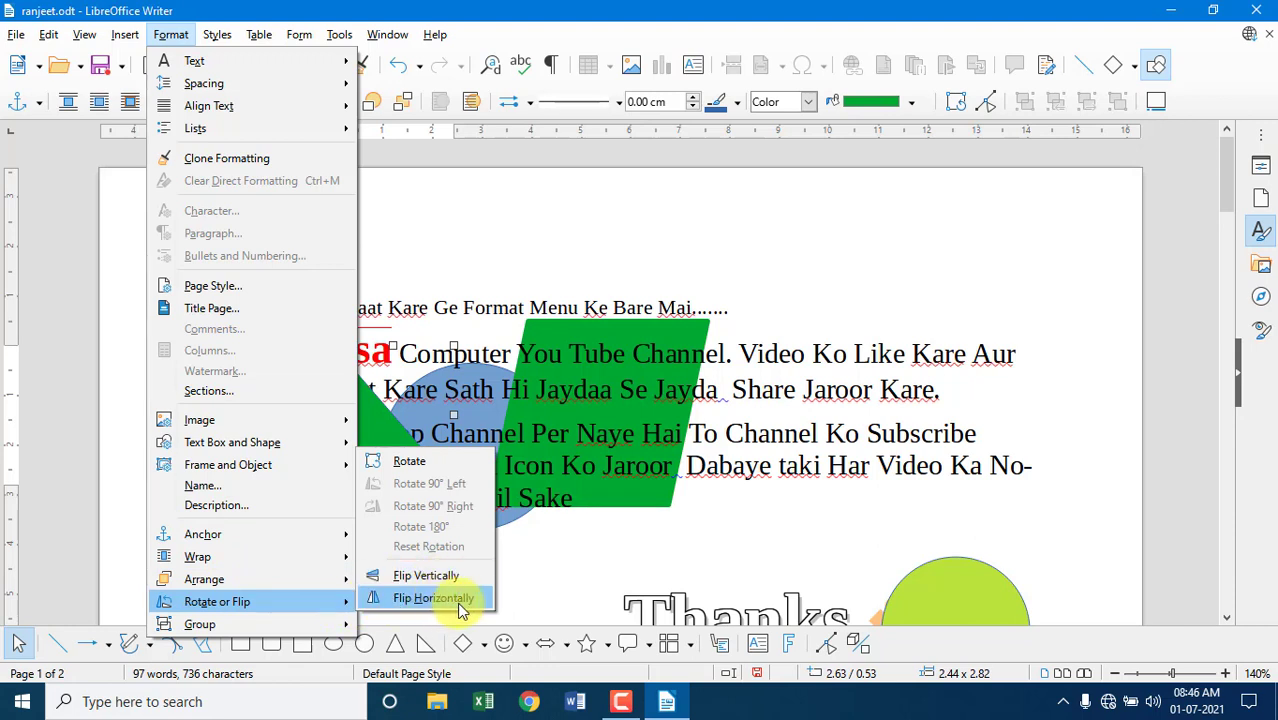
{"action": "left_click", "coordinate": [442, 460]}
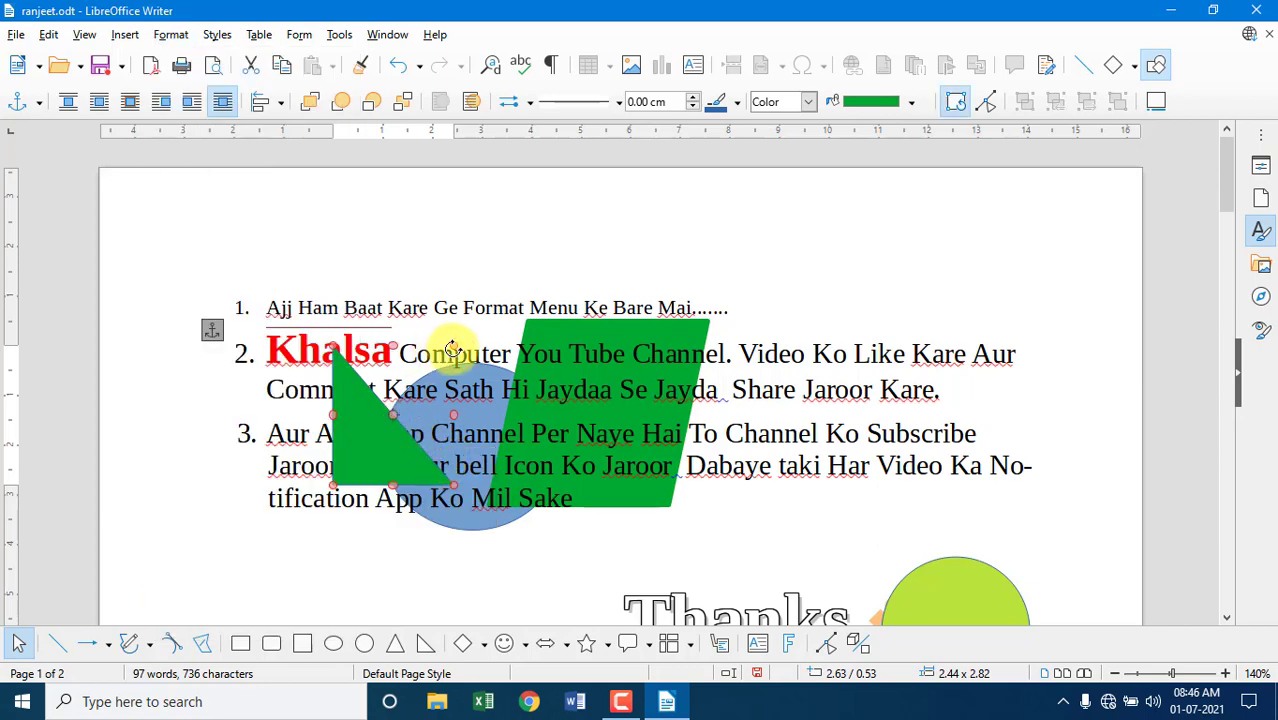
{"action": "mouse_move", "coordinate": [365, 340]}
{"action": "left_mouse_down"}
{"action": "mouse_move", "coordinate": [489, 327]}
{"action": "mouse_move", "coordinate": [408, 337]}
{"action": "left_mouse_up"}
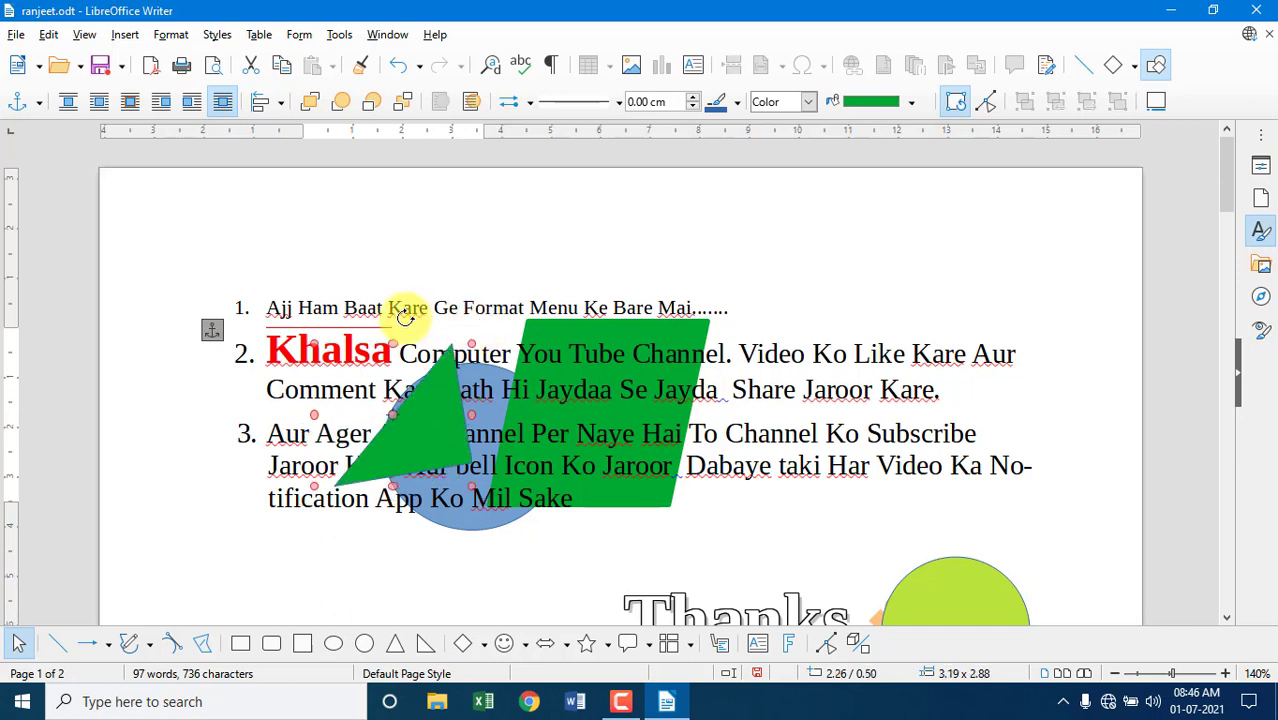
{"action": "left_click", "coordinate": [184, 36]}
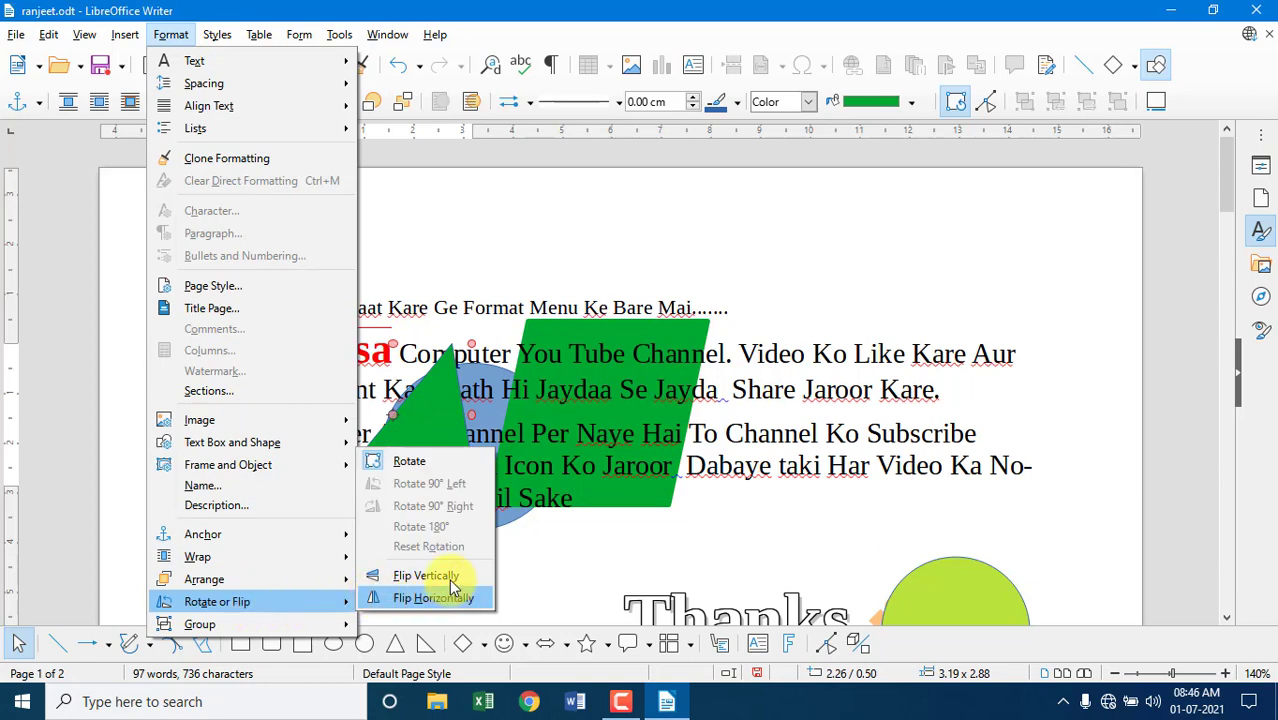
{"action": "left_click", "coordinate": [432, 576]}
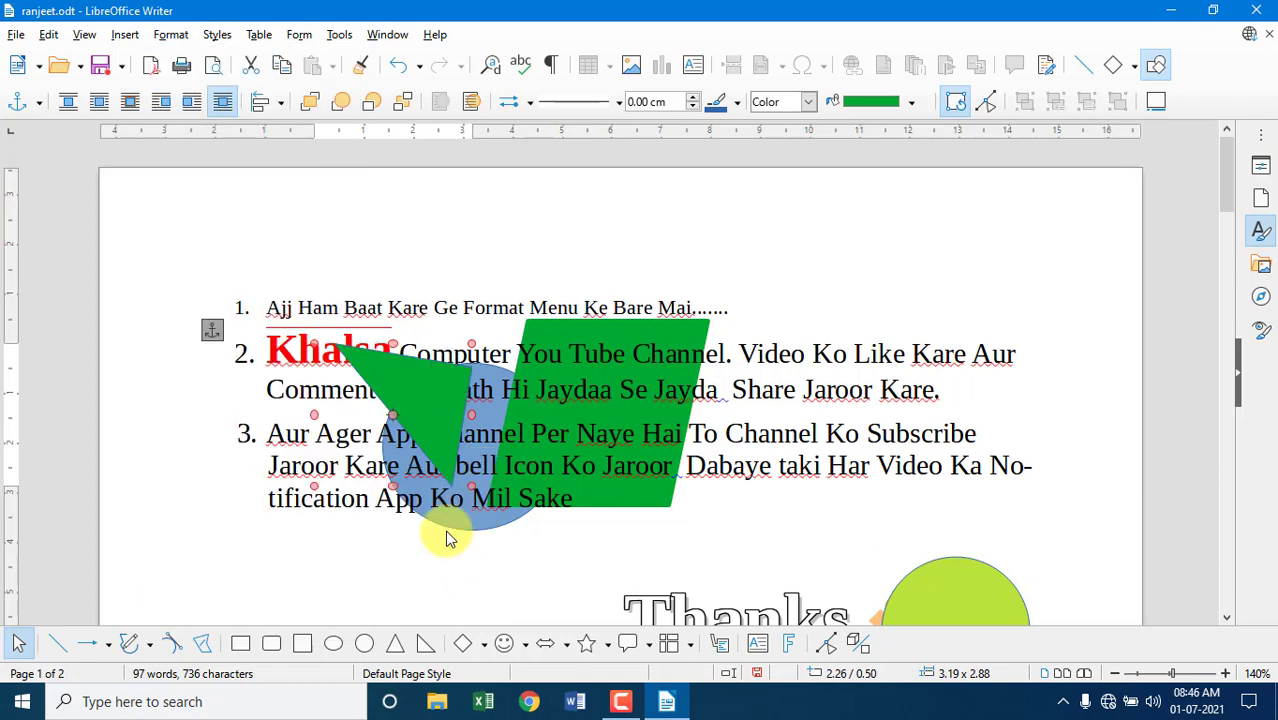
{"action": "left_click", "coordinate": [392, 556]}
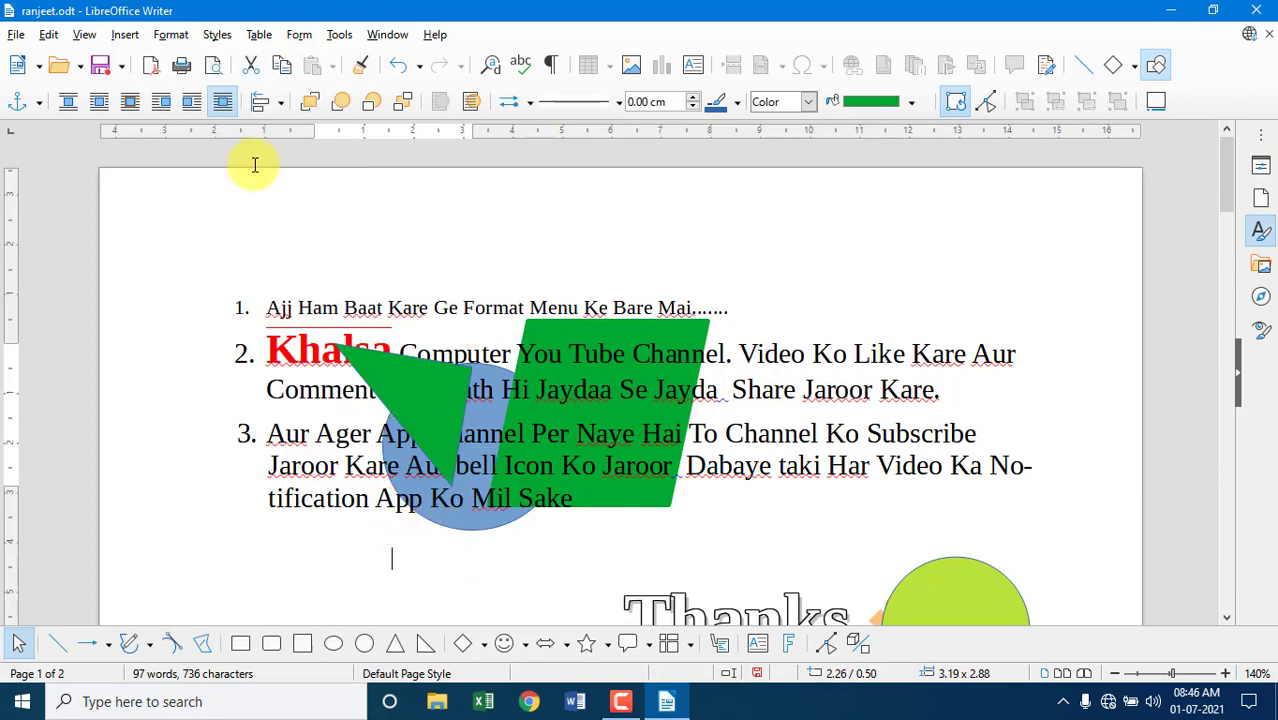
Draw two touching blue ellipses side by side just above H2O
{"action": "left_click", "coordinate": [175, 36]}
{"action": "mouse_move", "coordinate": [250, 620]}
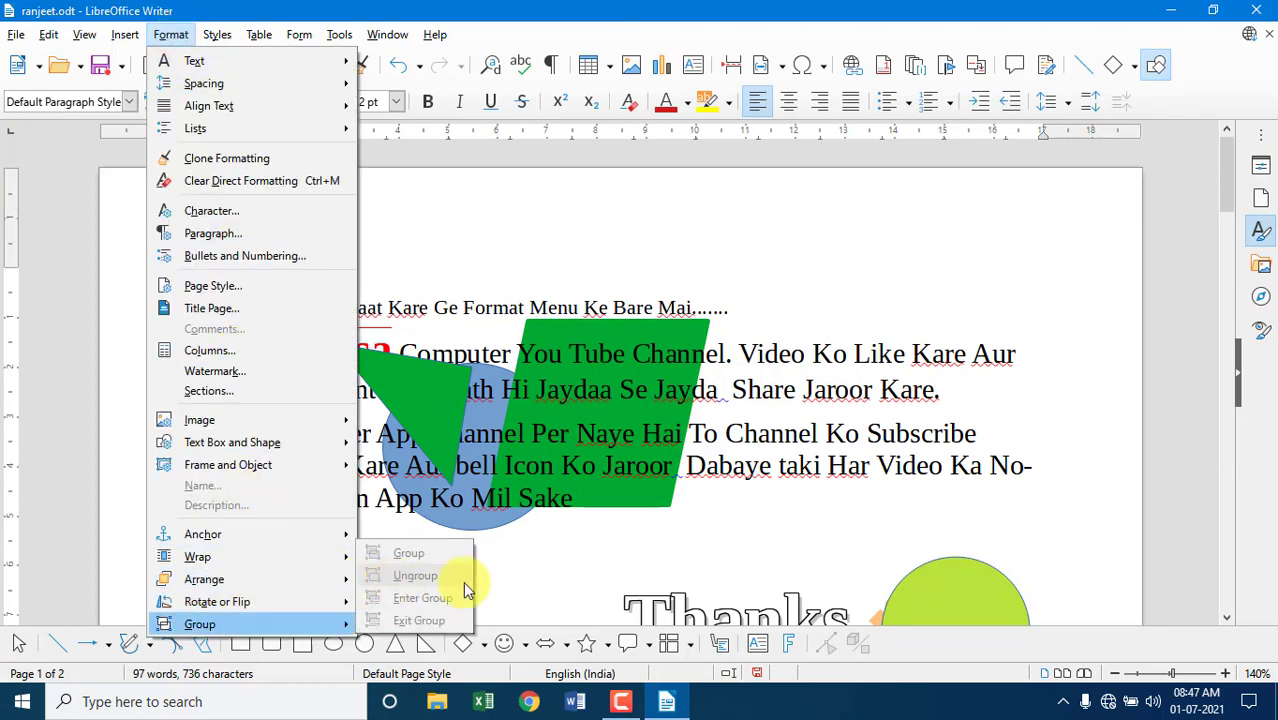
{"action": "left_click", "coordinate": [513, 576]}
{"action": "scroll", "coordinate": [513, 570], "scroll_direction": "down", "scroll_amount": 5}
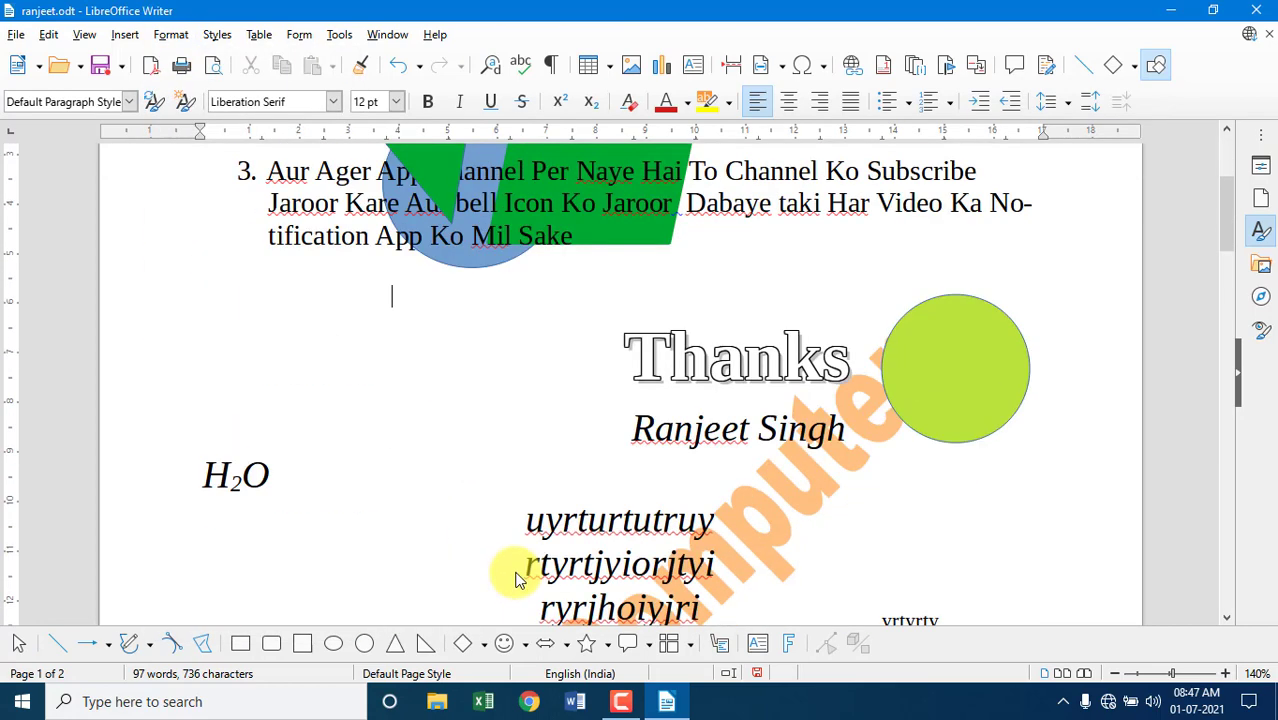
{"action": "left_click", "coordinate": [334, 644]}
{"action": "left_click_drag", "start_coordinate": [236, 327], "coordinate": [361, 438]}
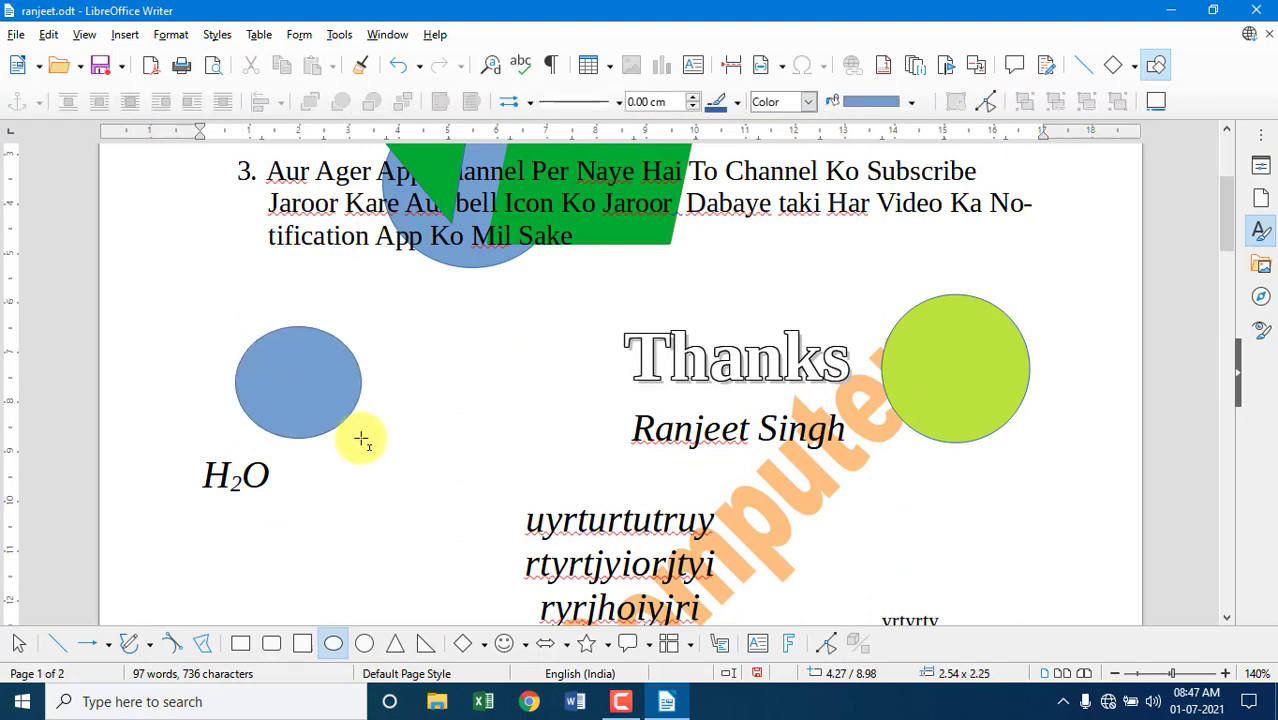
{"action": "left_click_drag", "start_coordinate": [389, 336], "coordinate": [490, 442]}
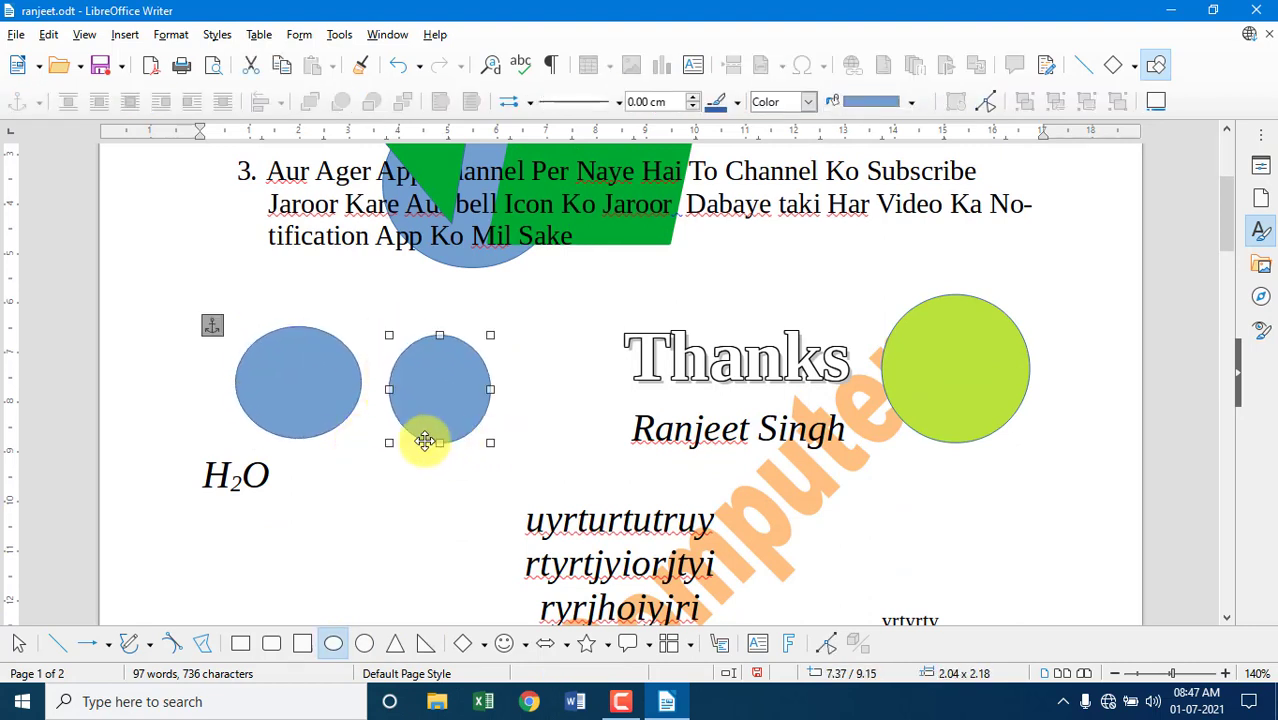
{"action": "mouse_move", "coordinate": [450, 388]}
{"action": "left_mouse_down"}
{"action": "mouse_move", "coordinate": [497, 345]}
{"action": "mouse_move", "coordinate": [436, 372]}
{"action": "left_mouse_up"}
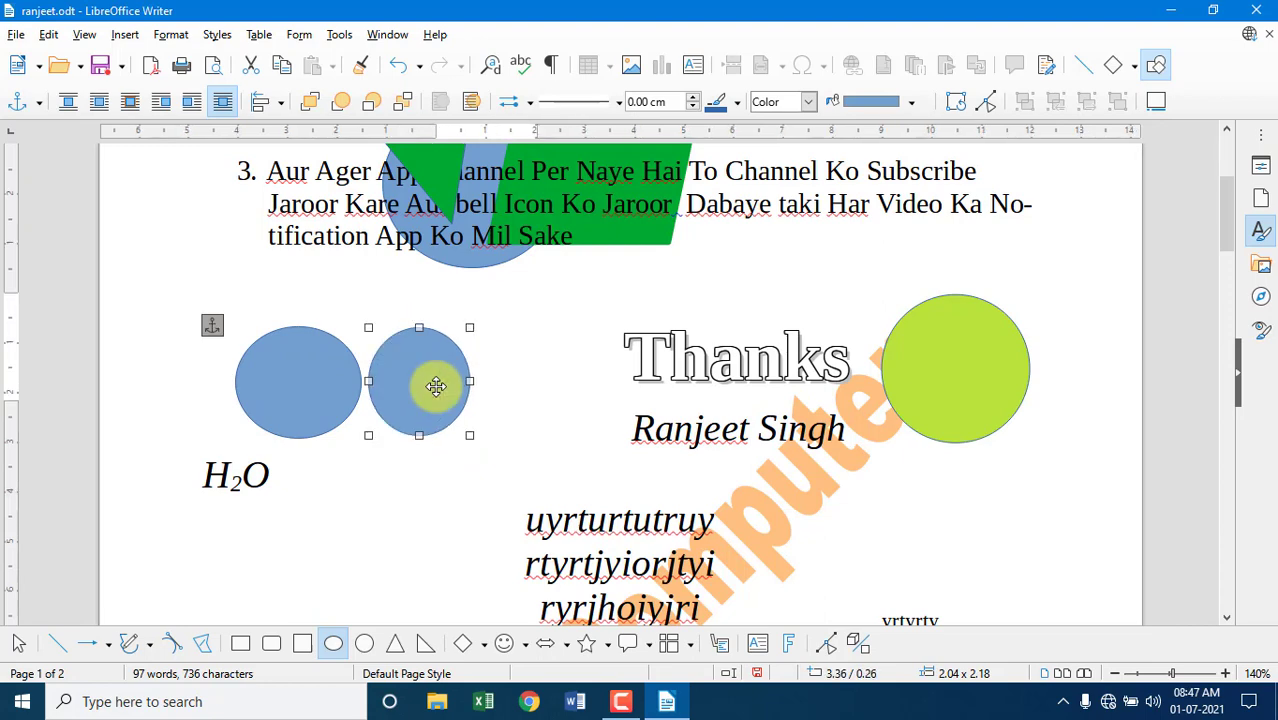
Group the two ellipses into one object and move the group up-left
{"action": "left_click", "coordinate": [372, 384], "text": "shift"}
{"action": "left_click", "coordinate": [171, 34]}
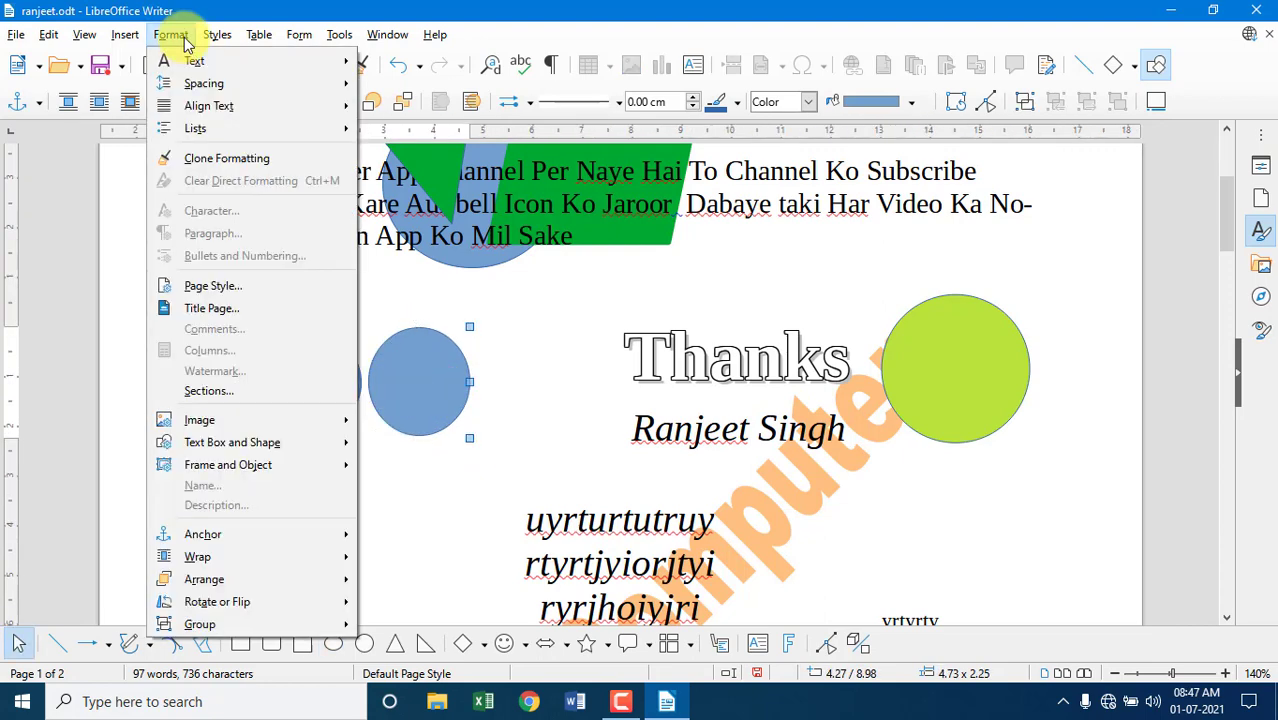
{"action": "mouse_move", "coordinate": [245, 624]}
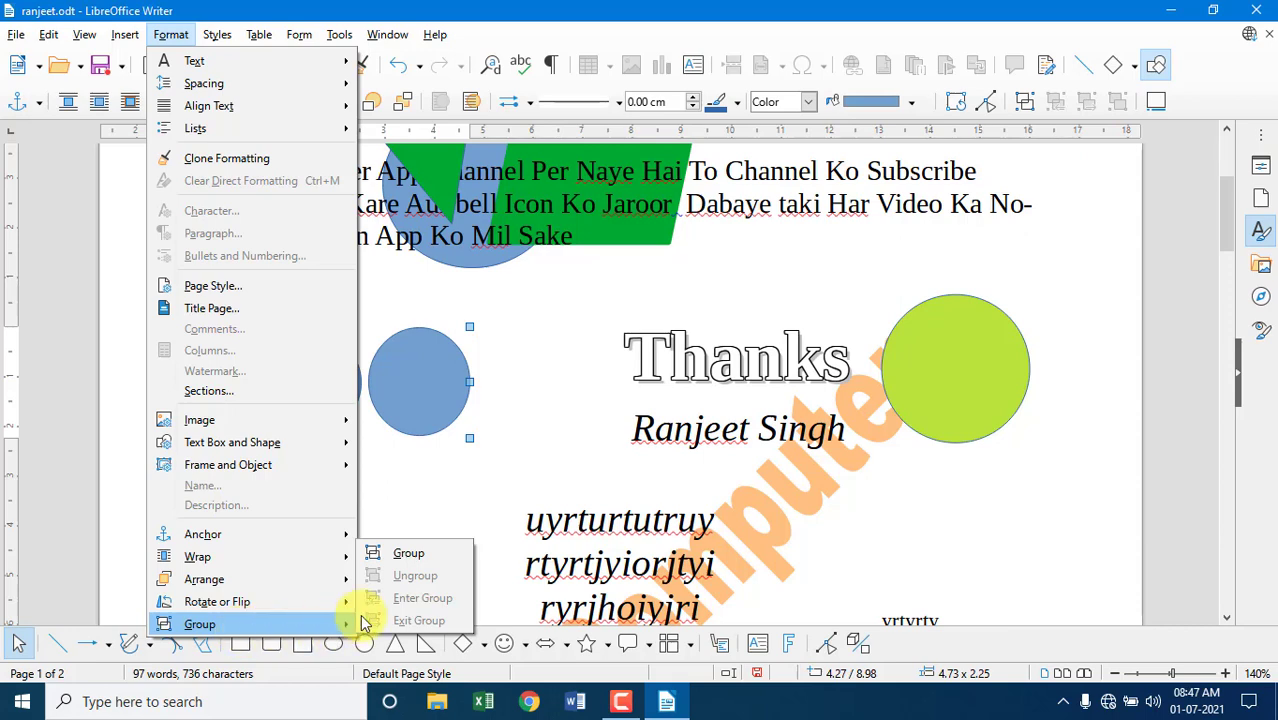
{"action": "left_click", "coordinate": [412, 556]}
{"action": "left_click", "coordinate": [548, 348]}
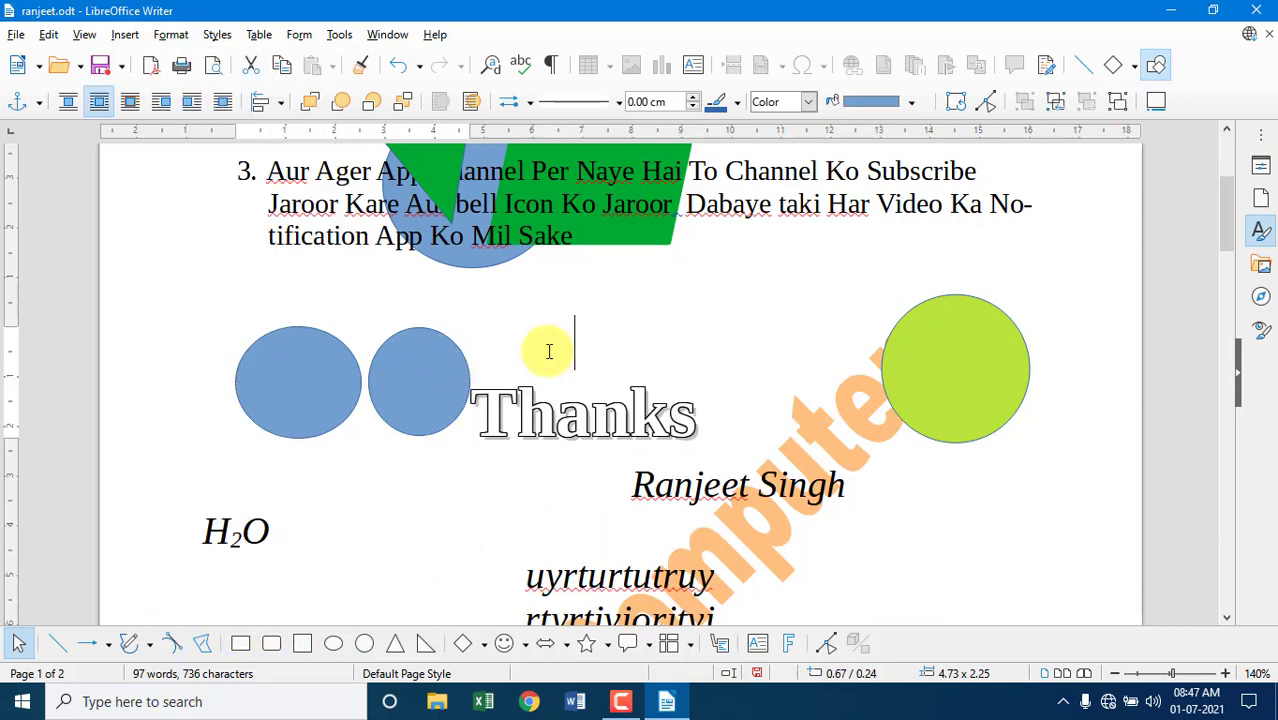
{"action": "left_click", "coordinate": [411, 357]}
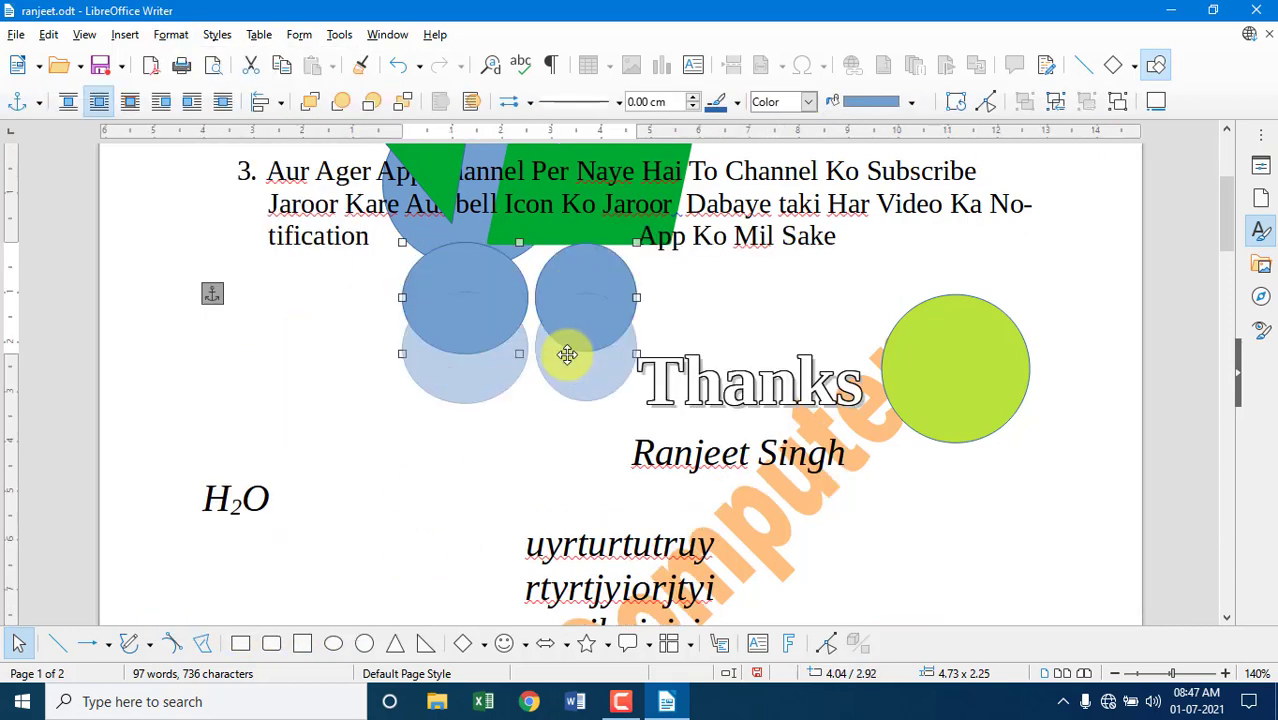
{"action": "mouse_move", "coordinate": [414, 366]}
{"action": "left_mouse_down"}
{"action": "mouse_move", "coordinate": [558, 442]}
{"action": "mouse_move", "coordinate": [696, 411]}
{"action": "mouse_move", "coordinate": [810, 304]}
{"action": "mouse_move", "coordinate": [525, 340]}
{"action": "mouse_move", "coordinate": [357, 330]}
{"action": "left_mouse_up"}
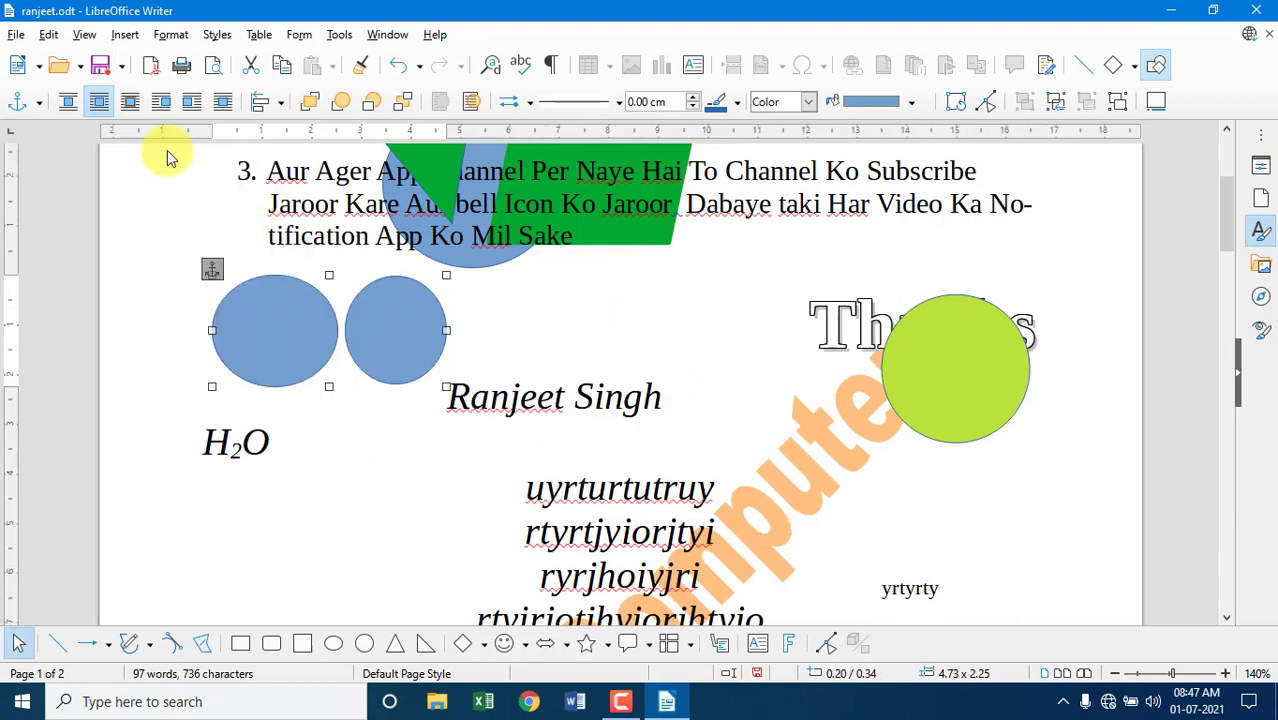
Ungroup the ellipses, moving the right one down beside H2O and the left one further left
{"action": "left_click", "coordinate": [171, 35]}
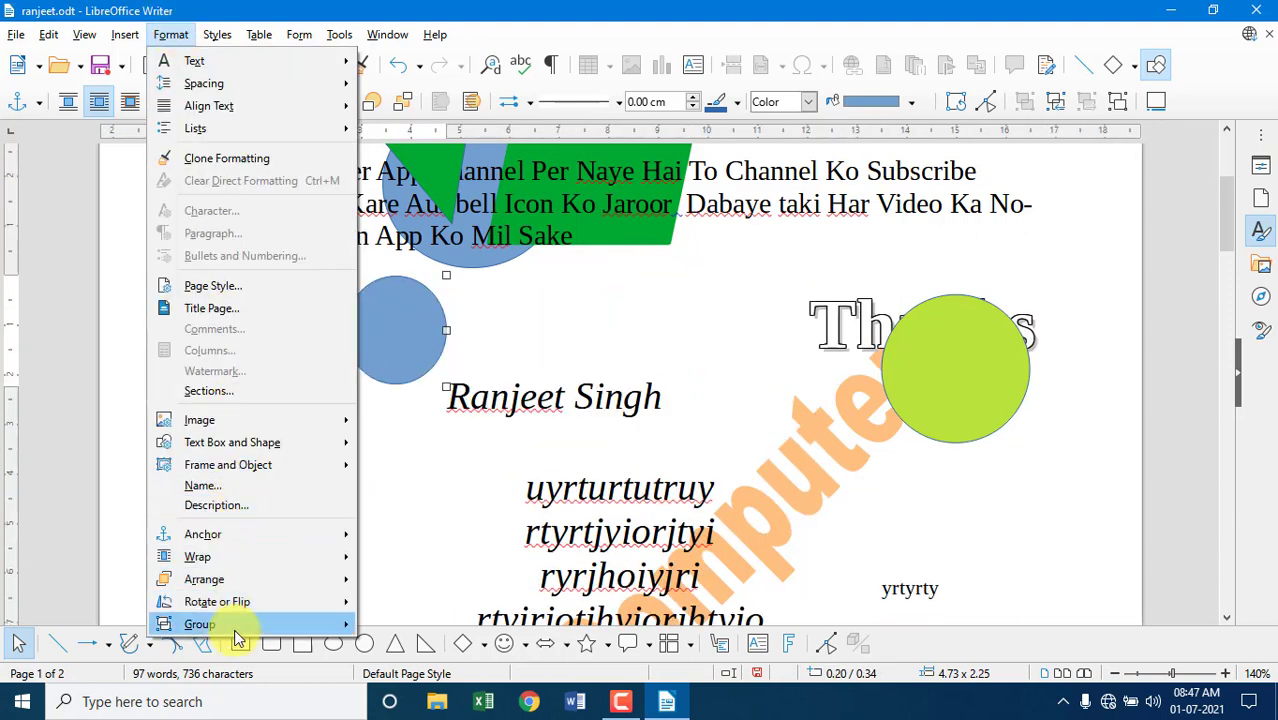
{"action": "mouse_move", "coordinate": [240, 624]}
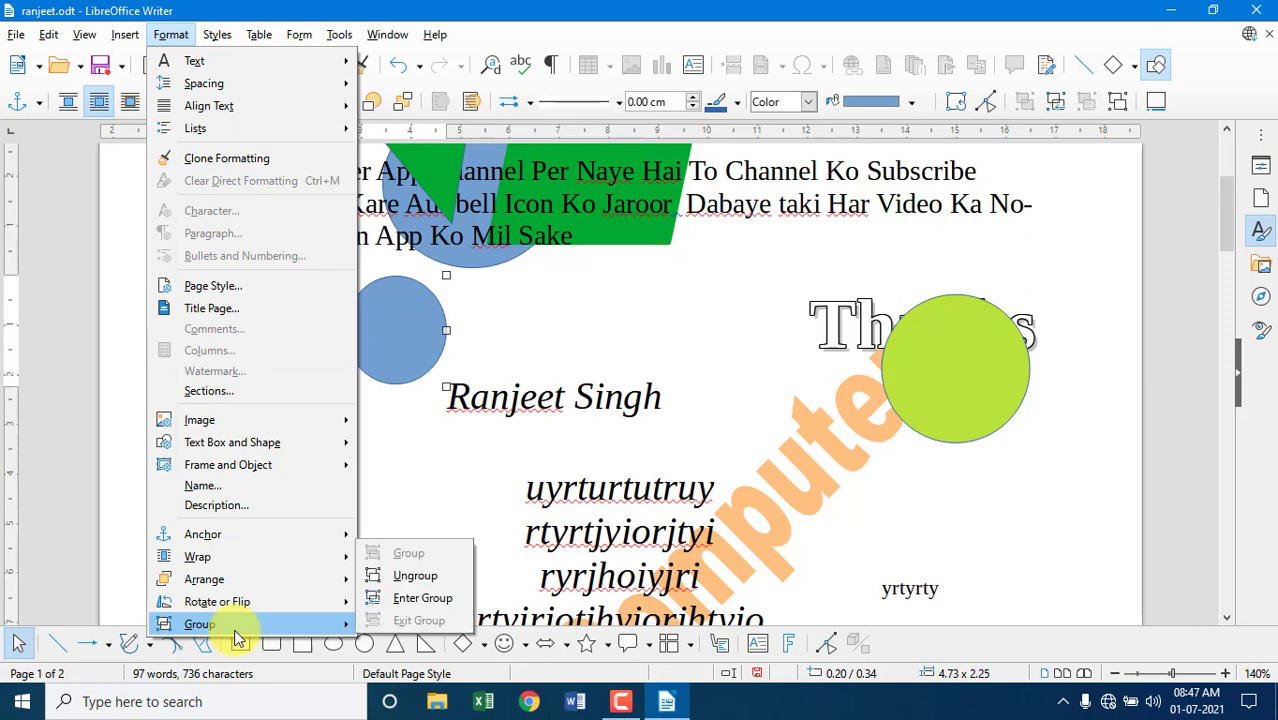
{"action": "left_click", "coordinate": [415, 576]}
{"action": "left_click", "coordinate": [374, 322]}
{"action": "left_click_drag", "start_coordinate": [374, 322], "coordinate": [374, 462]}
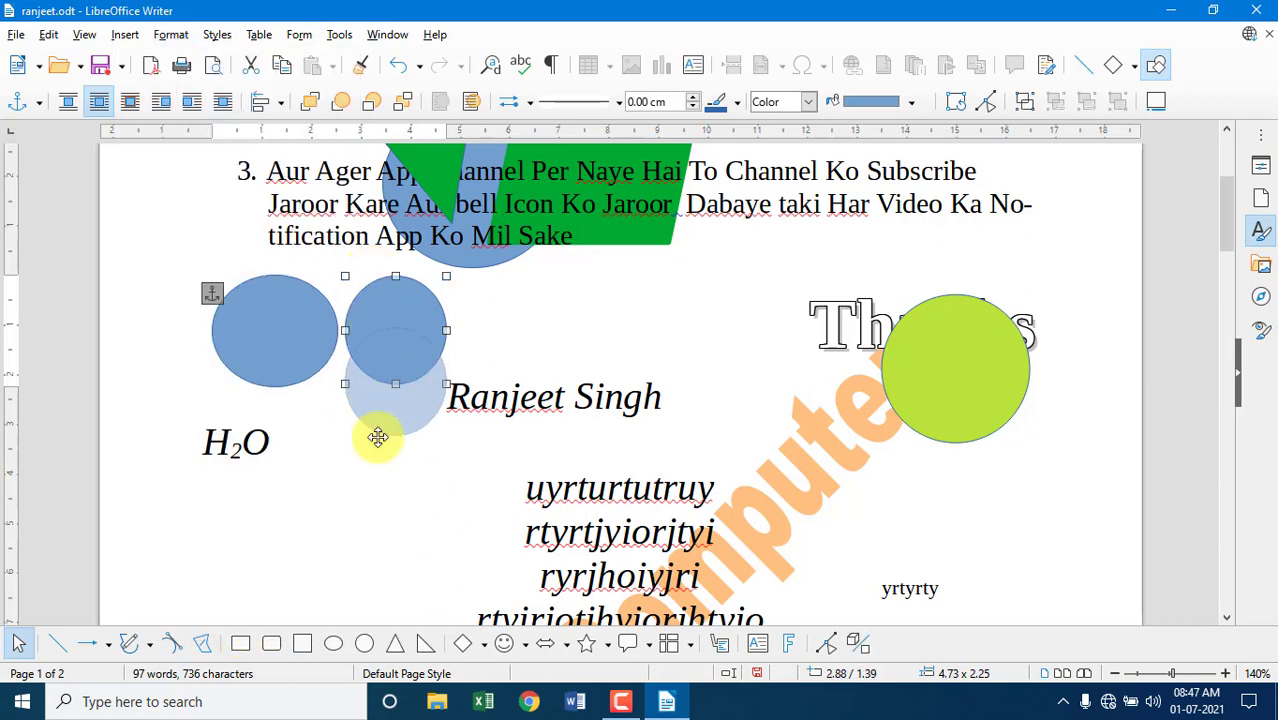
{"action": "mouse_move", "coordinate": [290, 325]}
{"action": "left_mouse_down"}
{"action": "mouse_move", "coordinate": [393, 332]}
{"action": "mouse_move", "coordinate": [257, 337]}
{"action": "left_mouse_up"}
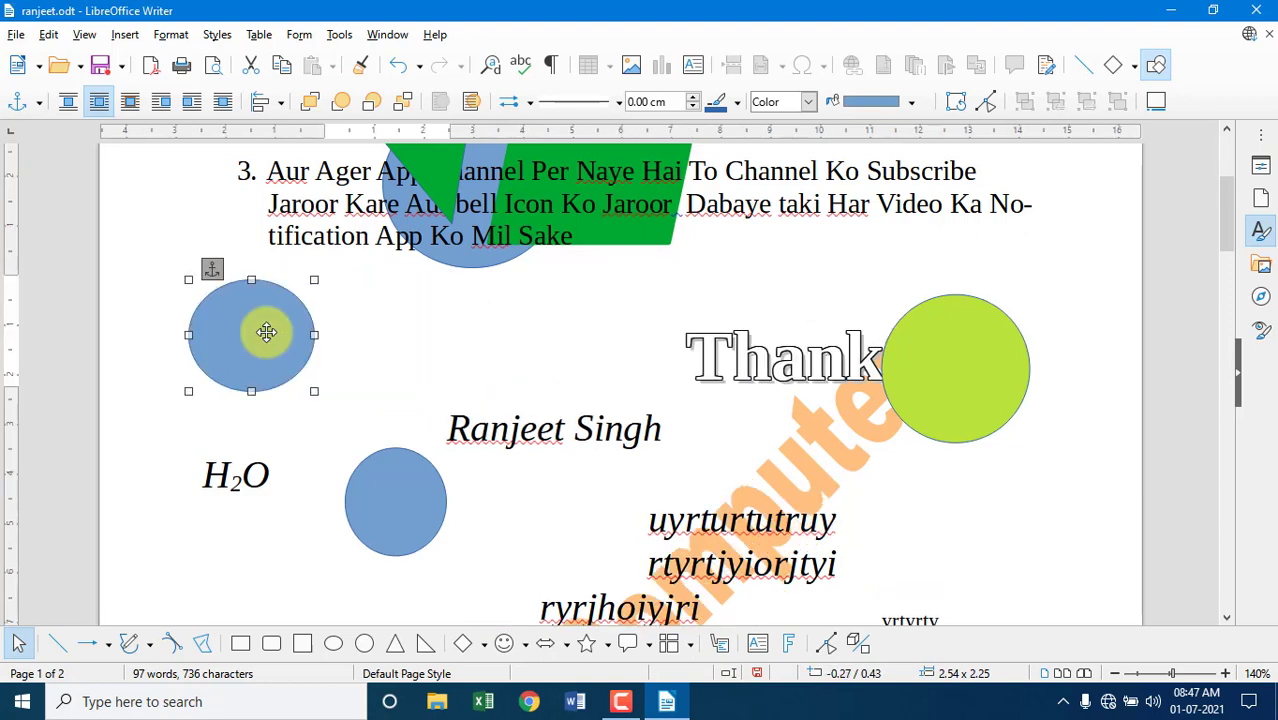
{"action": "left_click", "coordinate": [450, 362]}
{"action": "scroll", "coordinate": [450, 362], "scroll_direction": "up", "scroll_amount": 5}
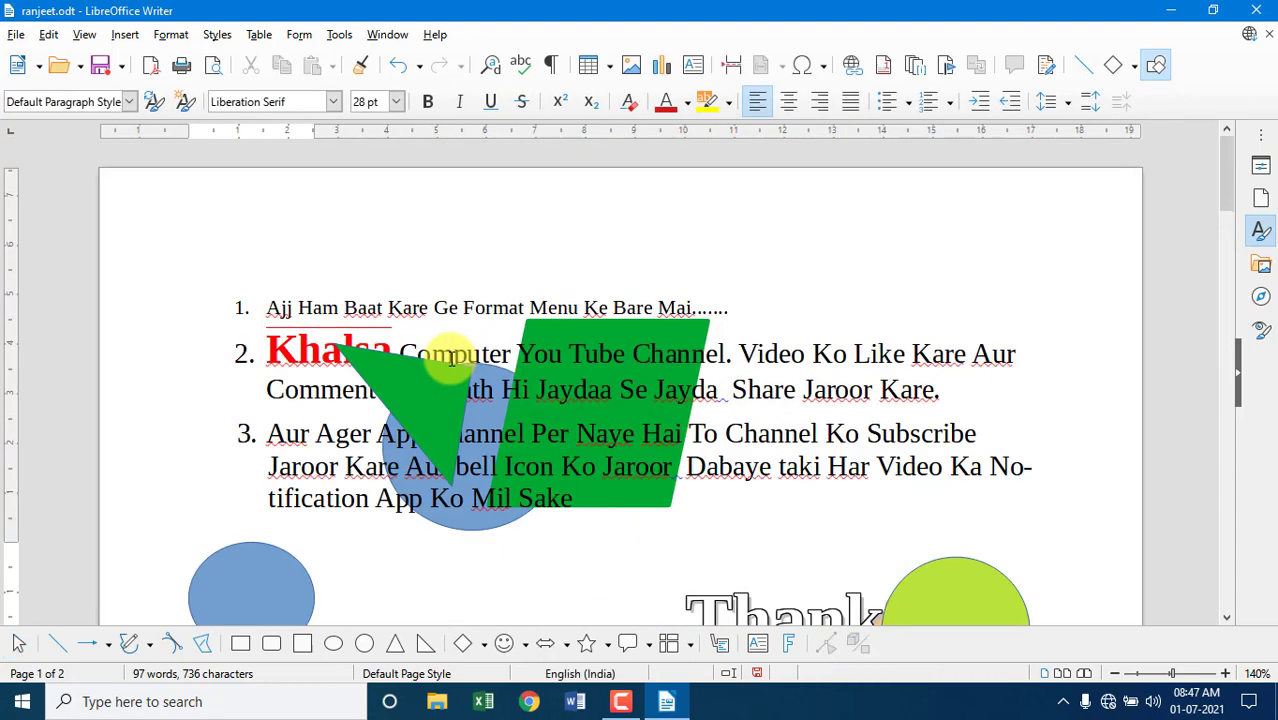